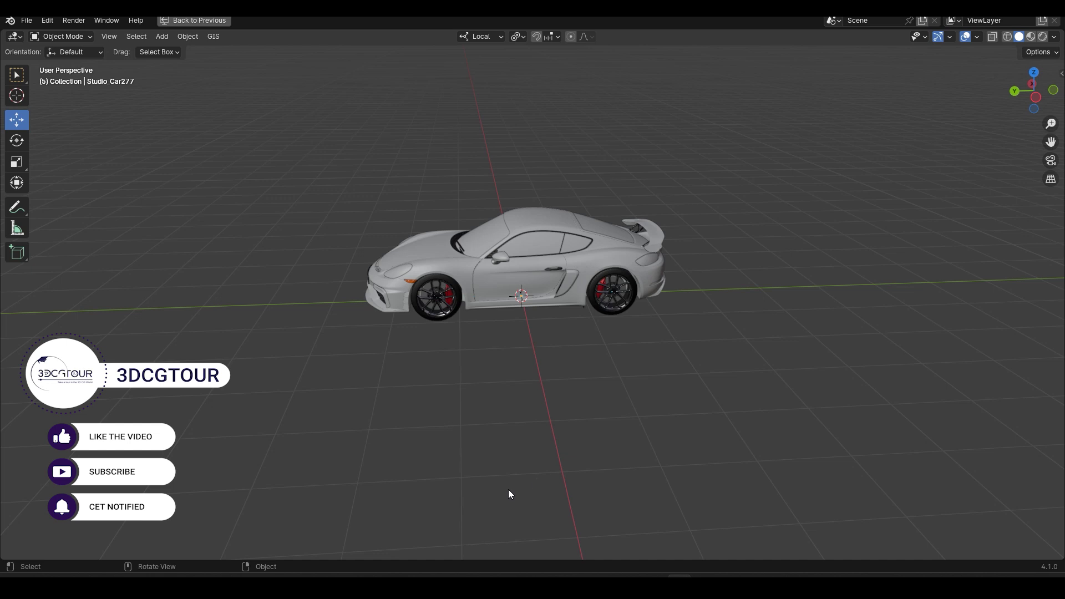
# - Inspect the car from several angles and check that the left front wheel rim is a separate object
pyautogui.moveTo(599, 399); pyautogui.dragTo(537, 285, button='middle')
pyautogui.scroll(1, 537, 285)
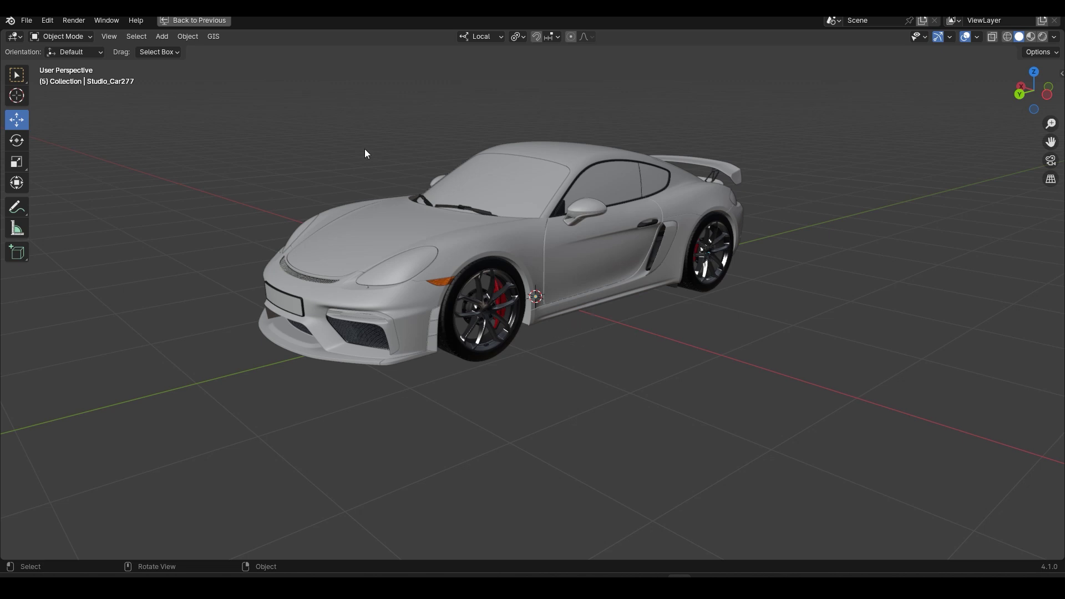
pyautogui.moveTo(585, 356); pyautogui.dragTo(583, 362, button='middle')
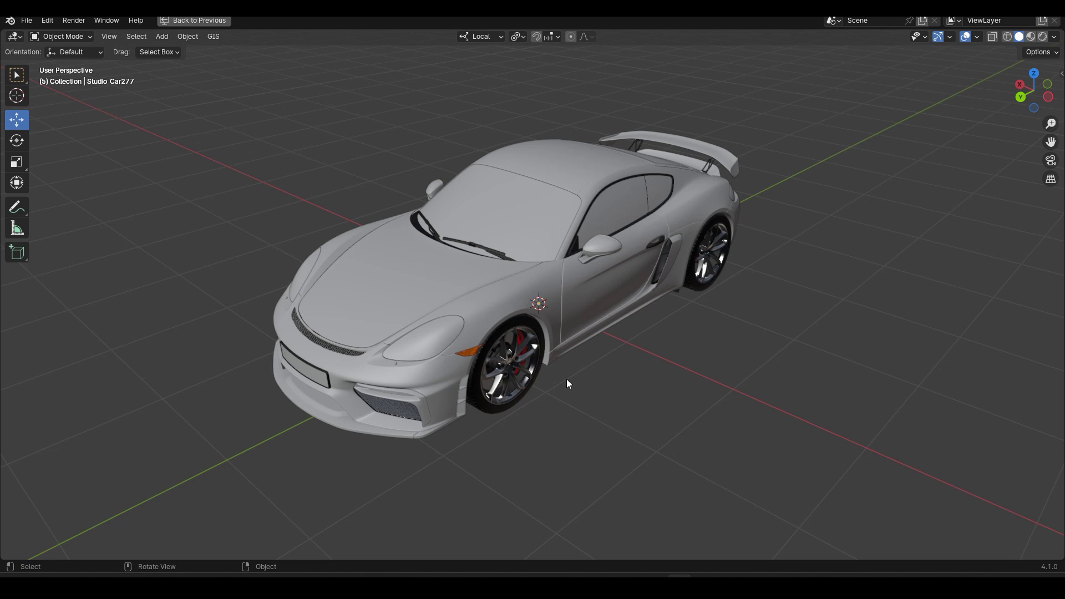
pyautogui.moveTo(750, 387); pyautogui.dragTo(670, 356, button='middle')
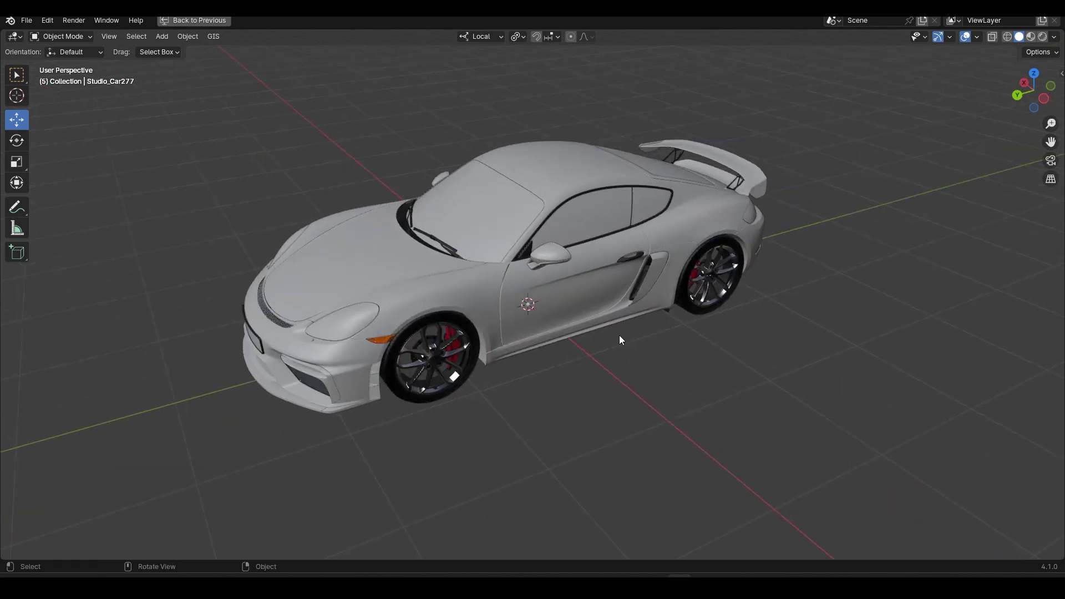
pyautogui.scroll(4, 415, 363)
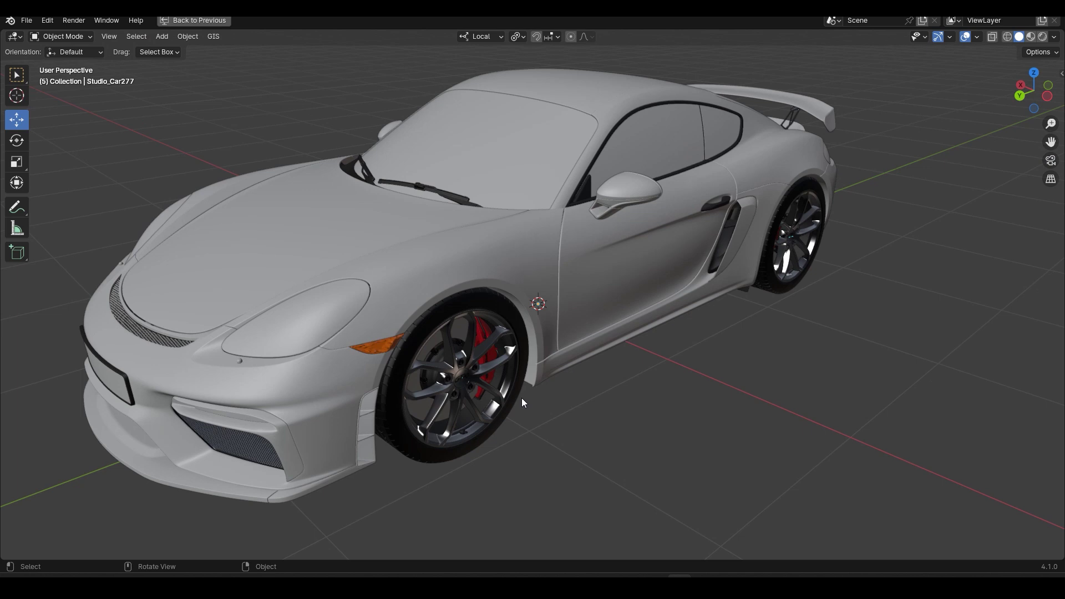
pyautogui.click(489, 364)
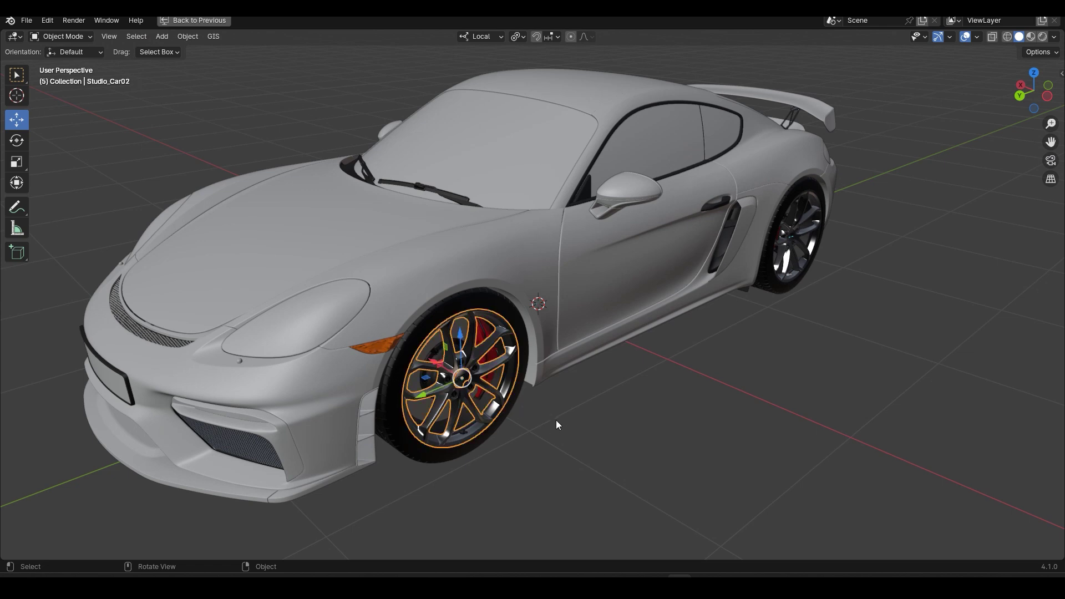
pyautogui.press('g')
pyautogui.rightClick(585, 437)
# - Preview the car in Rendered shading and return to Solid shading
pyautogui.press('z')
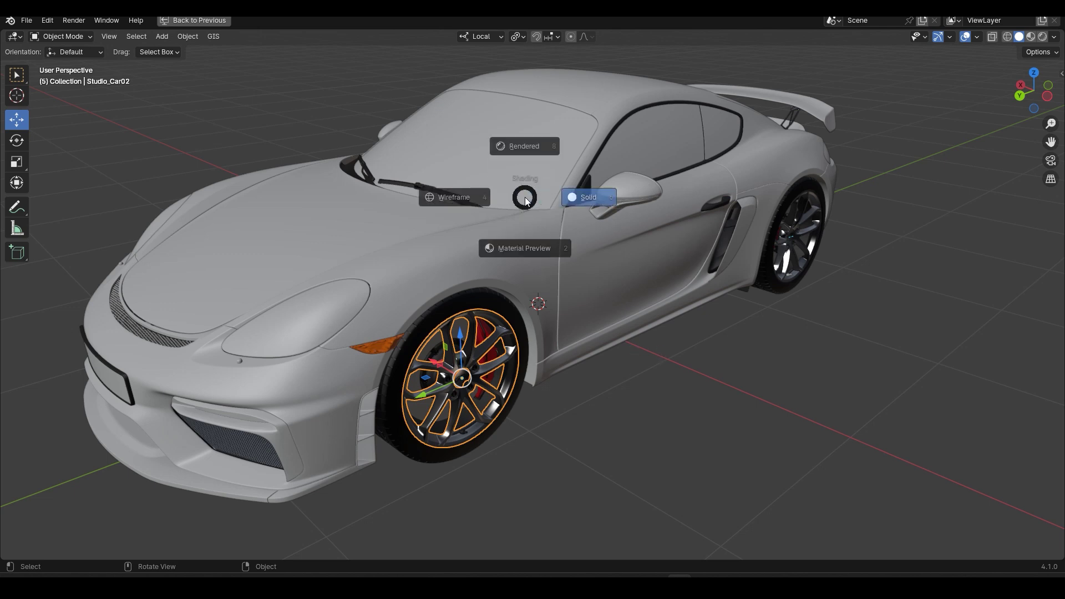
pyautogui.press('8')
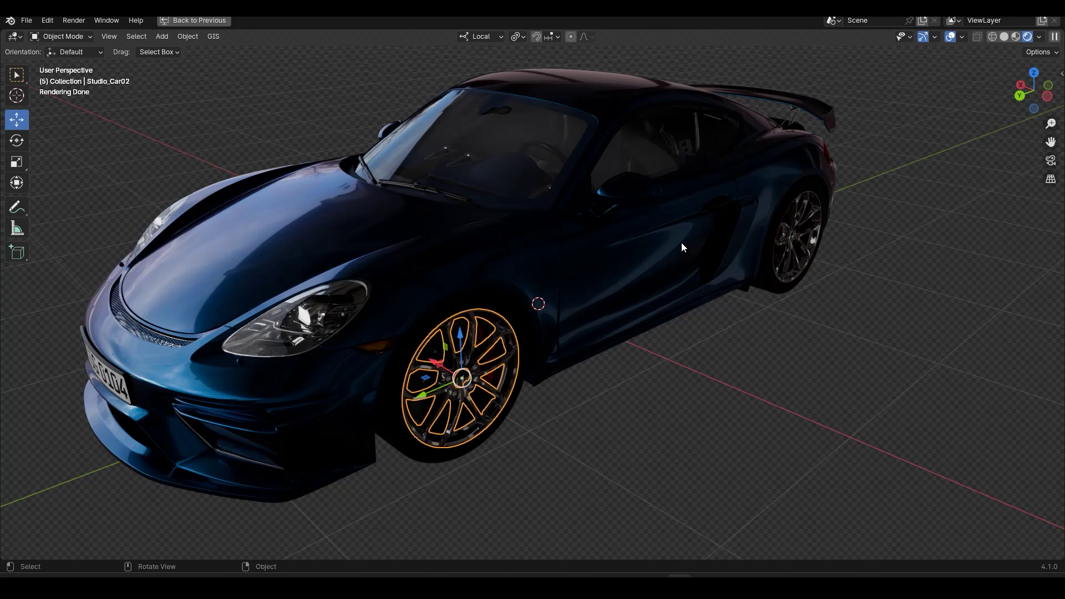
pyautogui.press('z')
pyautogui.click(671, 284)
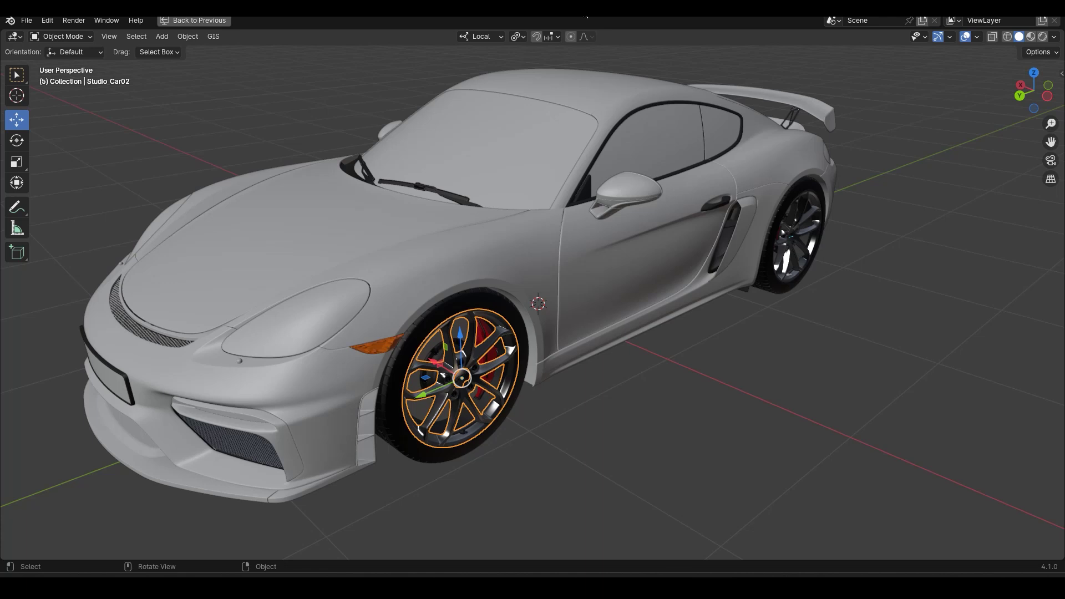
# - Enter Edit Mode on the car body and select a small patch of faces on the left door with X-ray on
pyautogui.click(669, 339)
pyautogui.moveTo(668, 338); pyautogui.dragTo(604, 319, button='middle')
pyautogui.scroll(2, 601, 317)
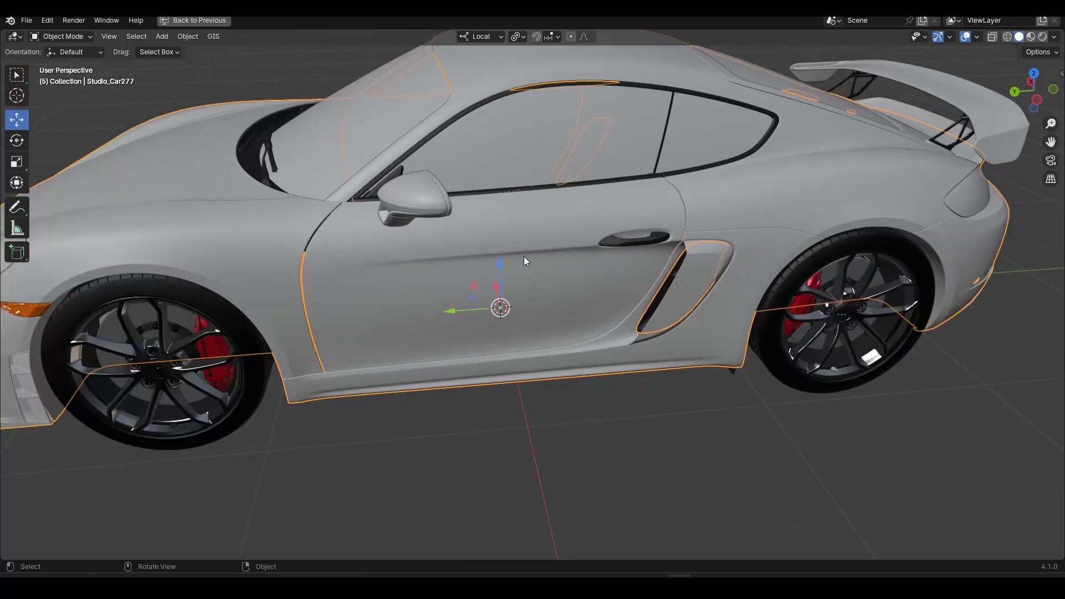
pyautogui.press('Tab')
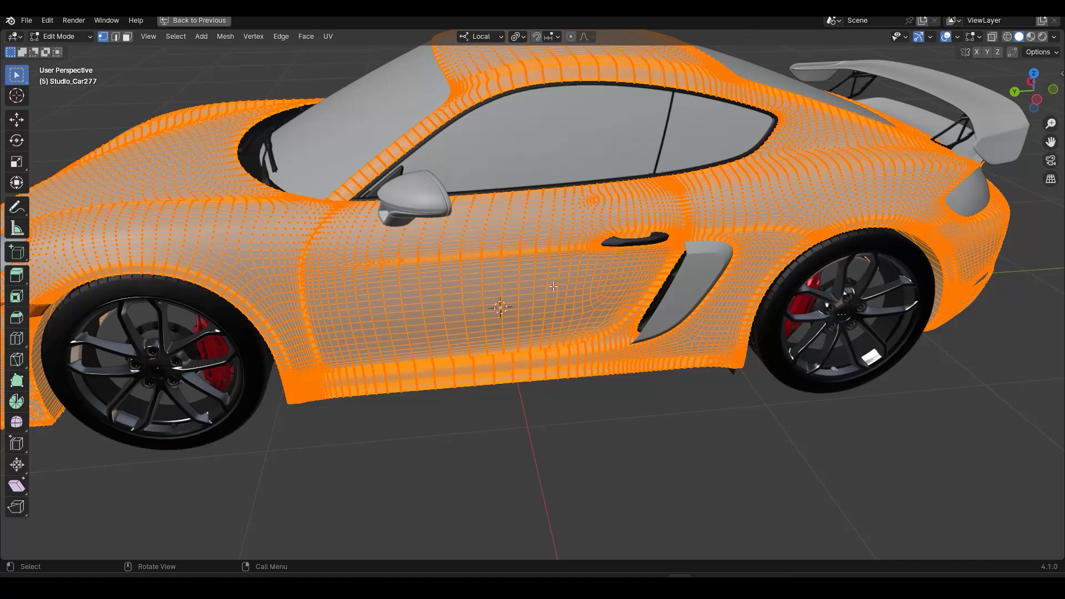
pyautogui.press('3')
pyautogui.hotkey('alt', 'z')
pyautogui.press('b')
pyautogui.moveTo(503, 240); pyautogui.dragTo(536, 290)
# - Grow the face selection until it covers the whole left door panel, and switch X-ray off
pyautogui.moveTo(558, 347)
pyautogui.mouseDown(button='middle')
pyautogui.moveTo(556, 361)
pyautogui.moveTo(537, 359)
pyautogui.moveTo(561, 359)
pyautogui.moveTo(569, 346)
pyautogui.moveTo(564, 353)
pyautogui.mouseUp(button='middle')
pyautogui.press('ctrl+KP_Add')
pyautogui.press('ctrl+KP_Add')
pyautogui.press('ctrl+KP_Add')
pyautogui.press('ctrl+KP_Add')
pyautogui.press('ctrl+KP_Add')
pyautogui.press('ctrl+KP_Add')
pyautogui.press('ctrl+KP_Add')
pyautogui.press('ctrl+KP_Add')
pyautogui.press('ctrl+KP_Add')
pyautogui.press('ctrl+KP_Add')
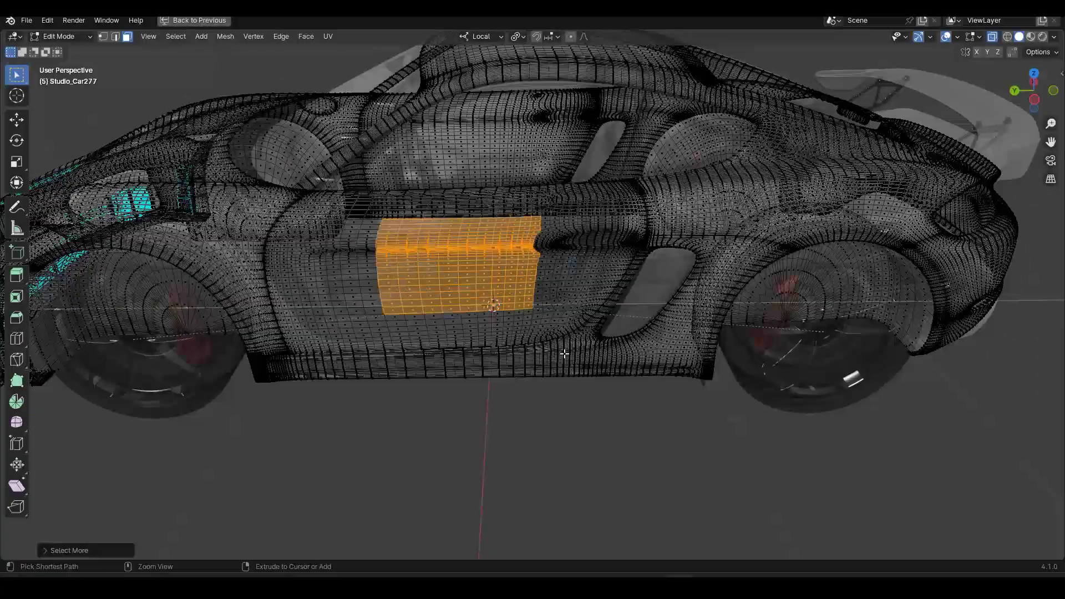
pyautogui.press('ctrl+KP_Add')
pyautogui.press('ctrl+KP_Add')
pyautogui.press('ctrl+KP_Add')
pyautogui.press('ctrl+KP_Add')
pyautogui.press('ctrl+KP_Add')
pyautogui.press('ctrl+KP_Add')
pyautogui.press('ctrl+KP_Add')
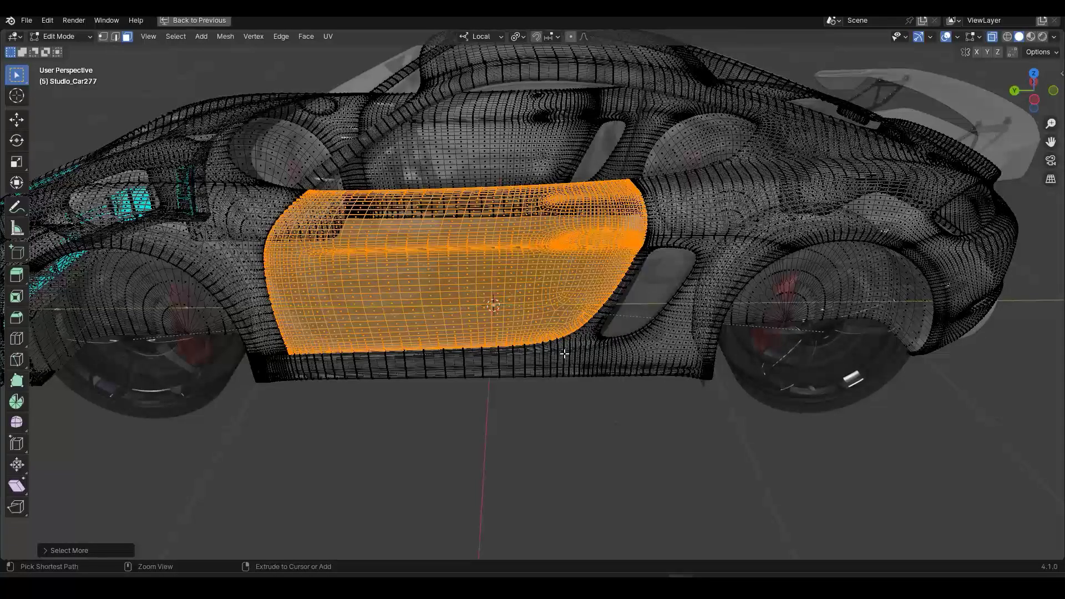
pyautogui.hotkey('shift', 'z')
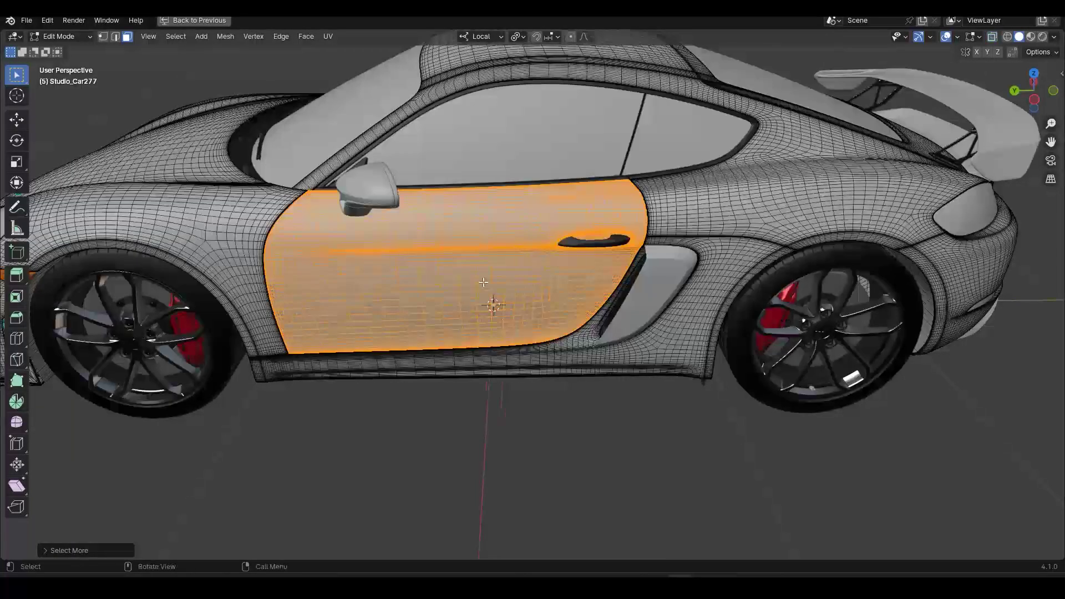
# - Try moving the selected left door faces away from the car body
pyautogui.press('g')
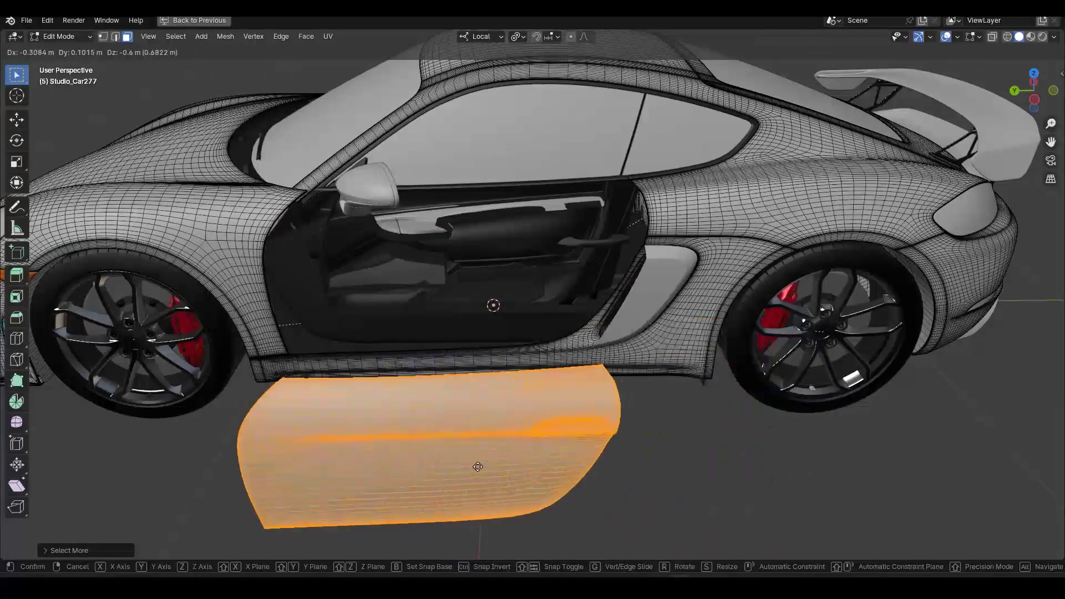
pyautogui.rightClick(490, 466)
pyautogui.moveTo(537, 394); pyautogui.dragTo(506, 393, button='middle')
pyautogui.press('g')
pyautogui.rightClick(438, 344)
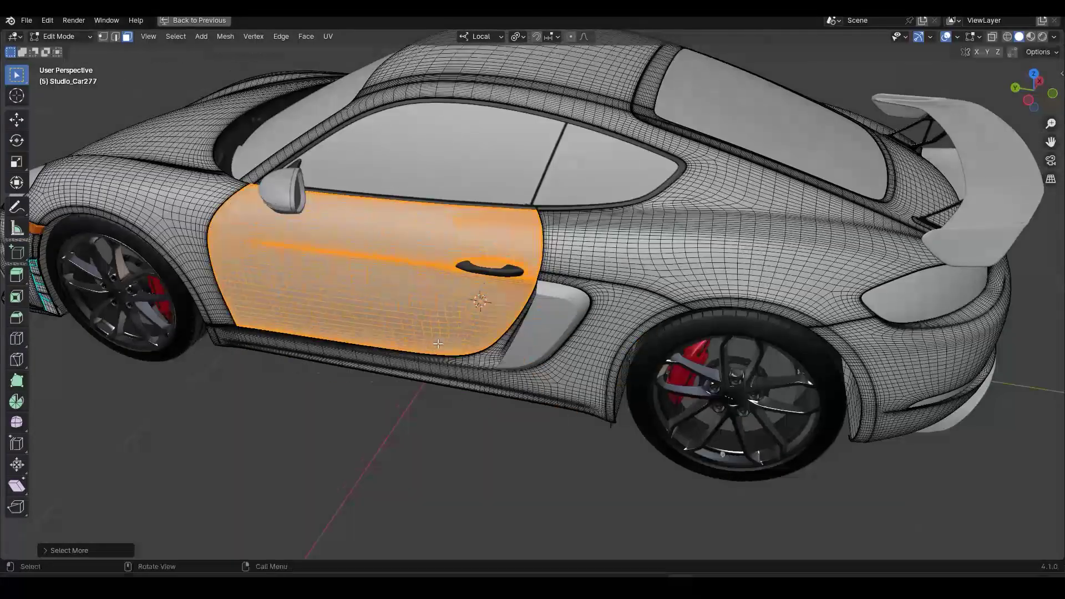
# - Separate the selected left door faces from the car body into their own object
pyautogui.hotkey('alt', 'z')
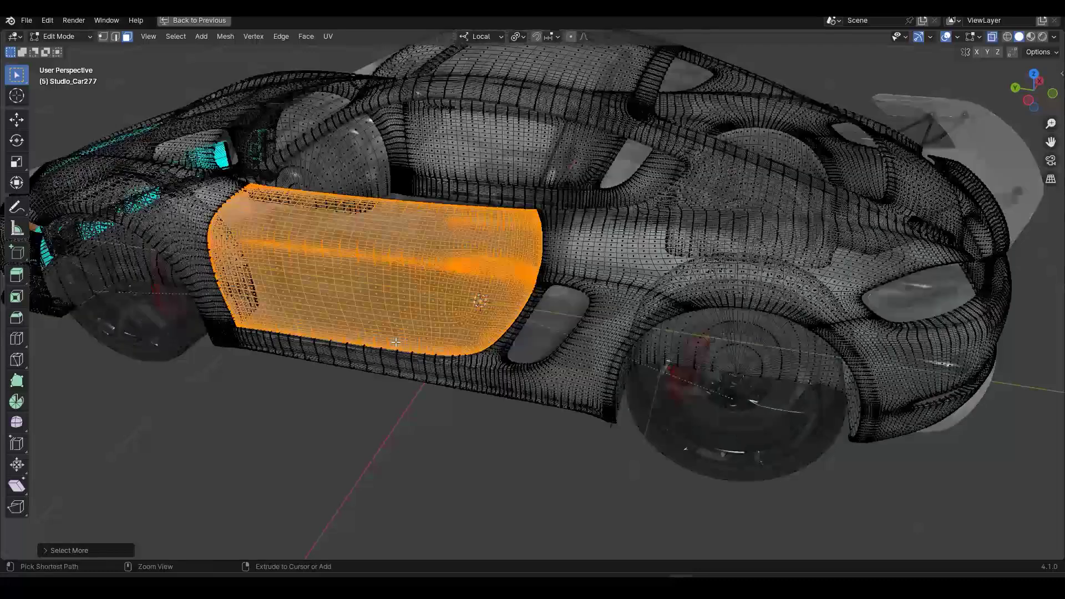
pyautogui.press('p')
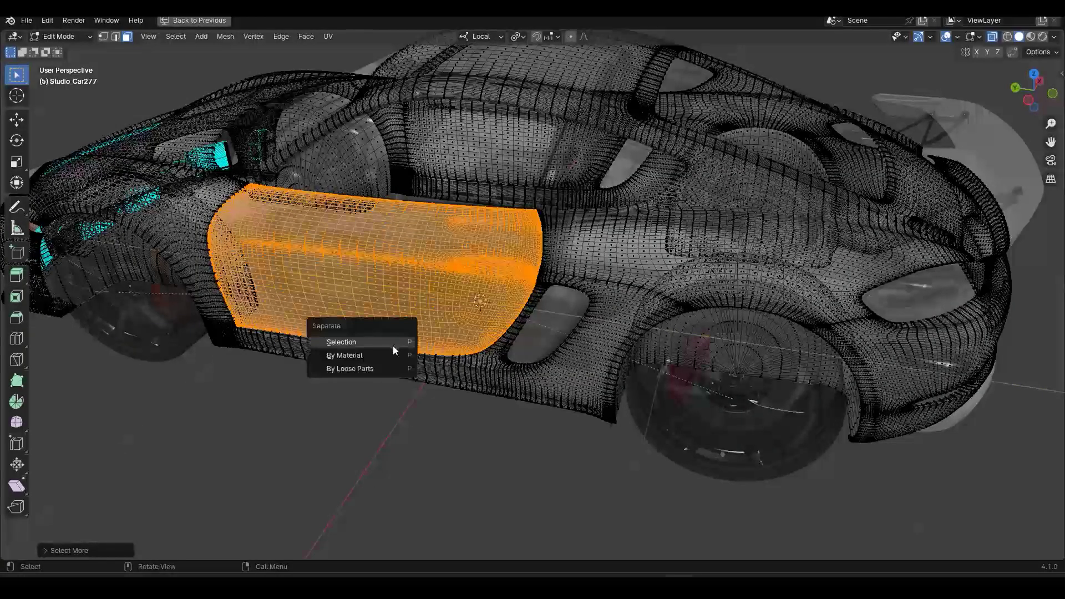
pyautogui.click(395, 342)
# - Select a patch of faces on the right door and grow it until the whole door panel is covered
pyautogui.moveTo(393, 345); pyautogui.dragTo(587, 330, button='middle')
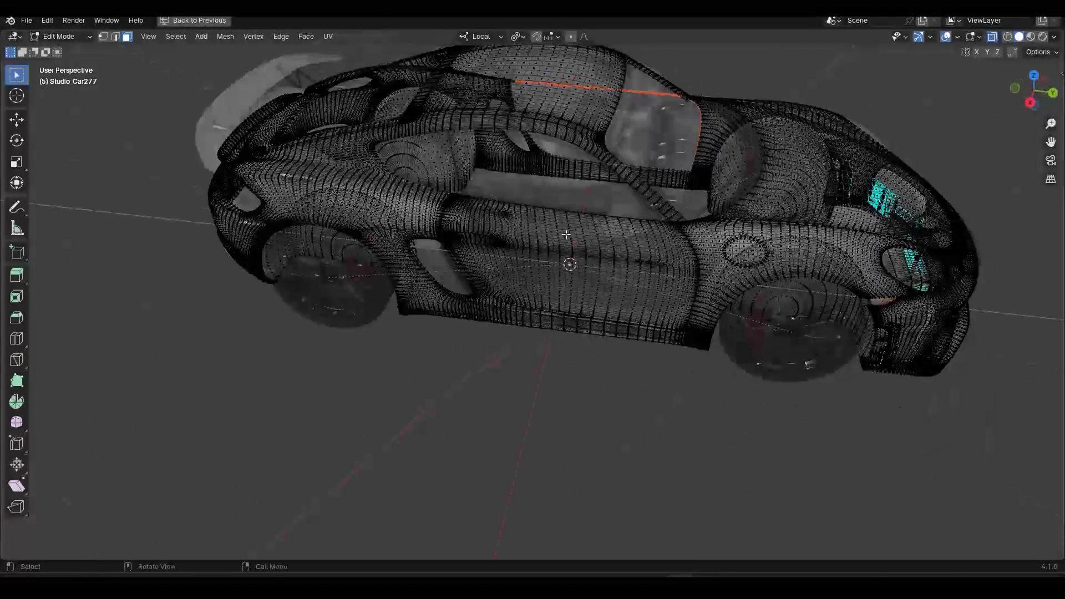
pyautogui.moveTo(565, 235); pyautogui.dragTo(596, 272)
pyautogui.press('ctrl+KP_Add')
pyautogui.press('ctrl+KP_Add')
pyautogui.press('ctrl+KP_Add')
pyautogui.press('ctrl+KP_Add')
pyautogui.press('ctrl+KP_Add')
pyautogui.press('ctrl+KP_Add')
pyautogui.press('ctrl+KP_Add')
pyautogui.press('ctrl+KP_Add')
pyautogui.press('ctrl+KP_Add')
pyautogui.press('ctrl+KP_Add')
pyautogui.press('ctrl+KP_Add')
pyautogui.press('ctrl+KP_Add')
pyautogui.press('ctrl+KP_Add')
pyautogui.press('ctrl+KP_Add')
pyautogui.press('ctrl+KP_Add')
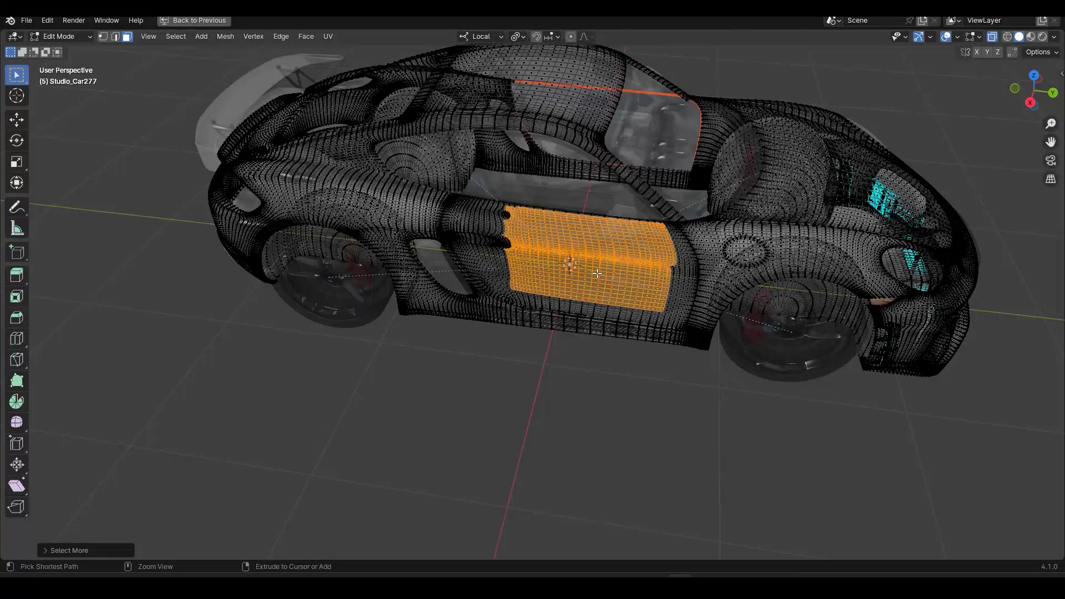
pyautogui.press('ctrl+KP_Add')
pyautogui.press('ctrl+KP_Add')
pyautogui.press('ctrl+KP_Add')
pyautogui.press('ctrl+KP_Add')
pyautogui.press('ctrl+KP_Add')
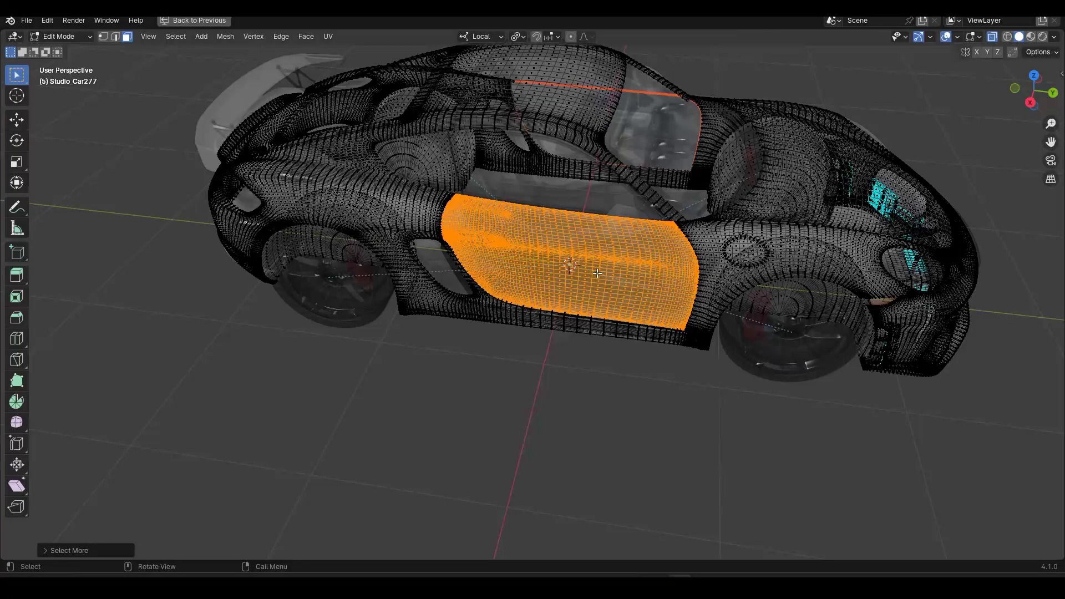
# - Separate the right door faces into their own object and select that door in Object Mode
pyautogui.press('p')
pyautogui.click(593, 277)
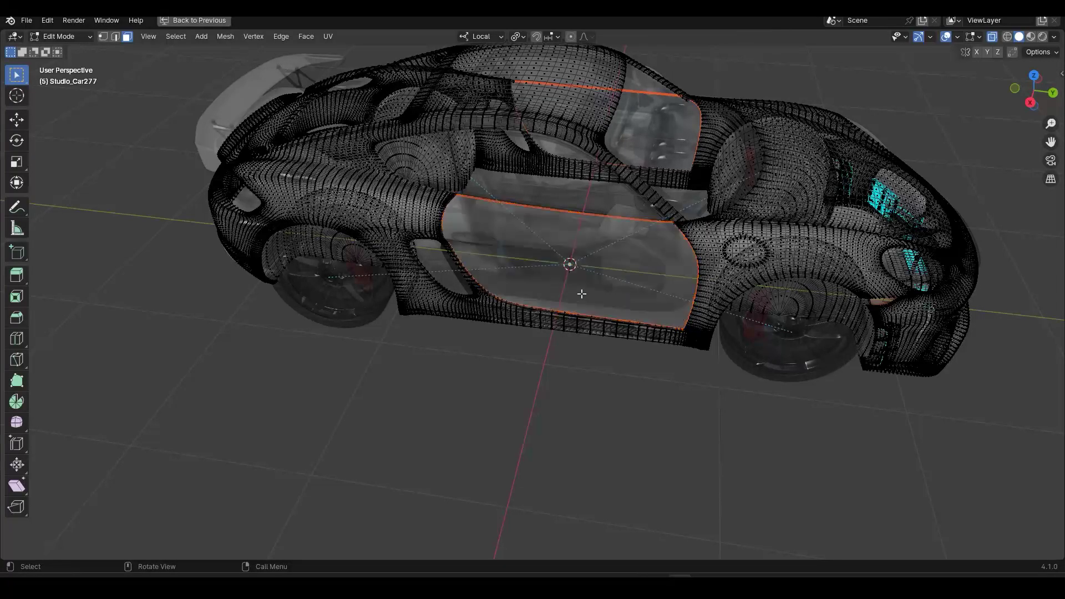
pyautogui.press('Tab')
pyautogui.moveTo(565, 294); pyautogui.dragTo(632, 277, button='middle')
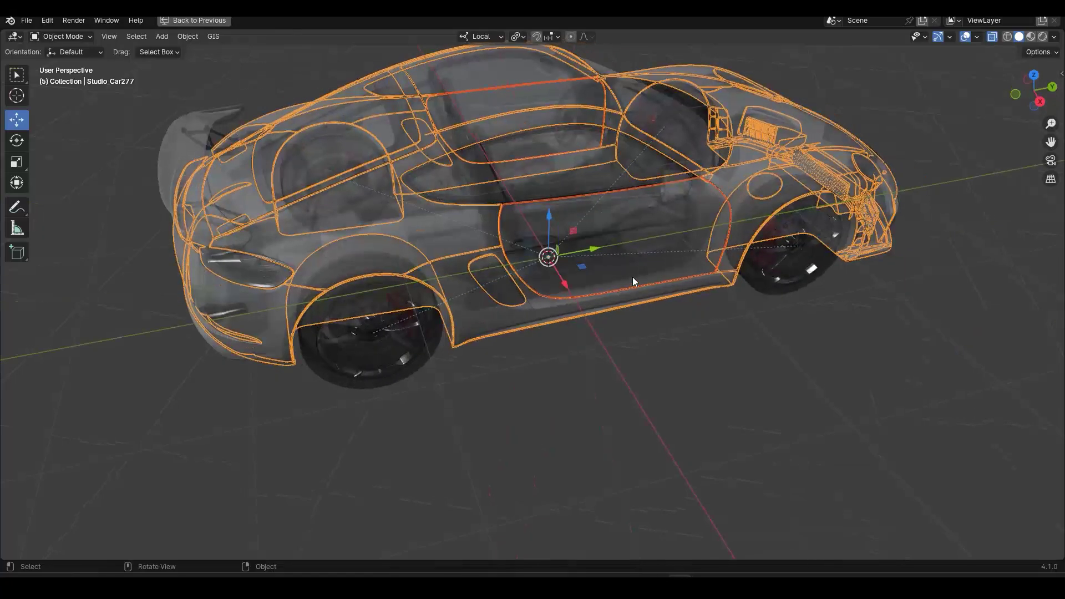
pyautogui.click(630, 278)
pyautogui.press('Tab')
pyautogui.press('Tab')
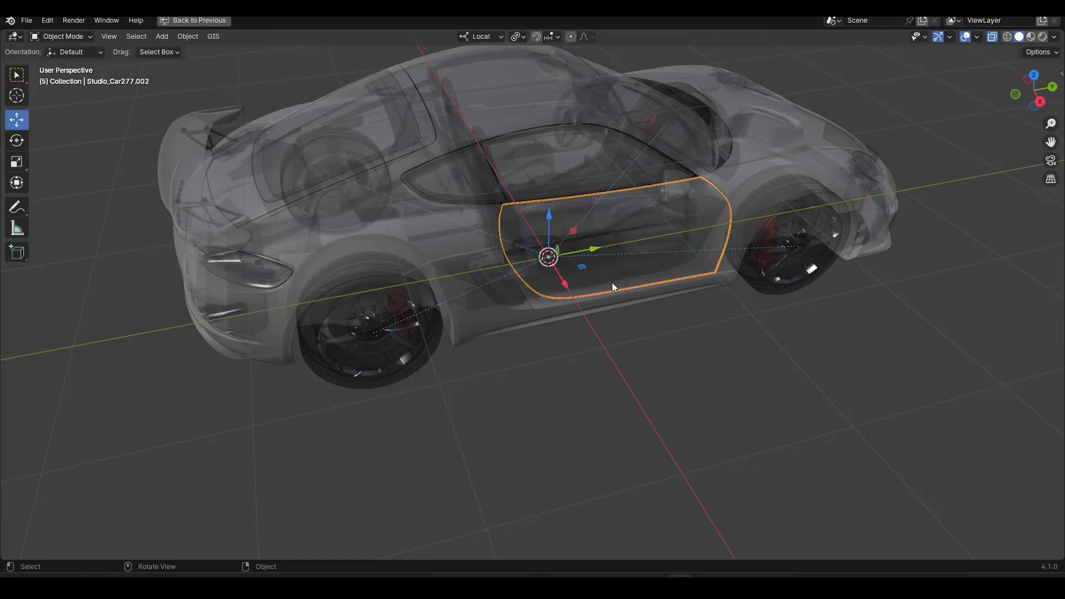
# - Open the object containing the right side mirror in Edit Mode with X-ray on and select faces on the mirror housing
pyautogui.moveTo(598, 271); pyautogui.dragTo(554, 296, button='middle')
pyautogui.scroll(2, 588, 282)
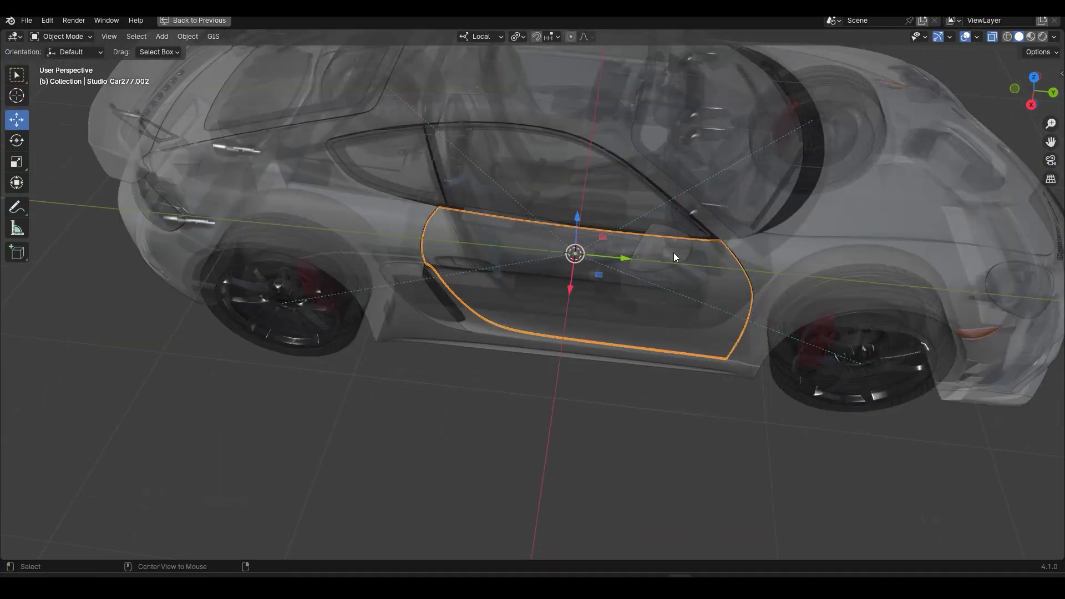
pyautogui.hotkey('alt', 'z')
pyautogui.click(668, 266)
pyautogui.press('Tab')
pyautogui.hotkey('alt', 'z')
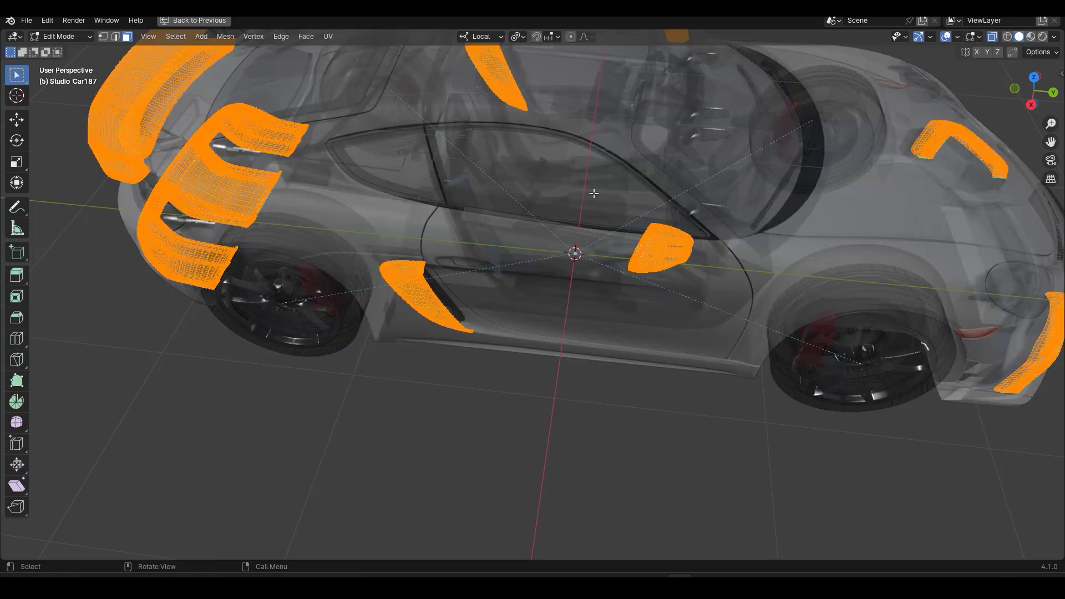
pyautogui.moveTo(594, 193); pyautogui.dragTo(711, 310)
pyautogui.click(652, 246)
# - Grow the face selection until it covers the entire right side mirror housing
pyautogui.press('ctrl+KP_Add')
pyautogui.press('ctrl+KP_Add')
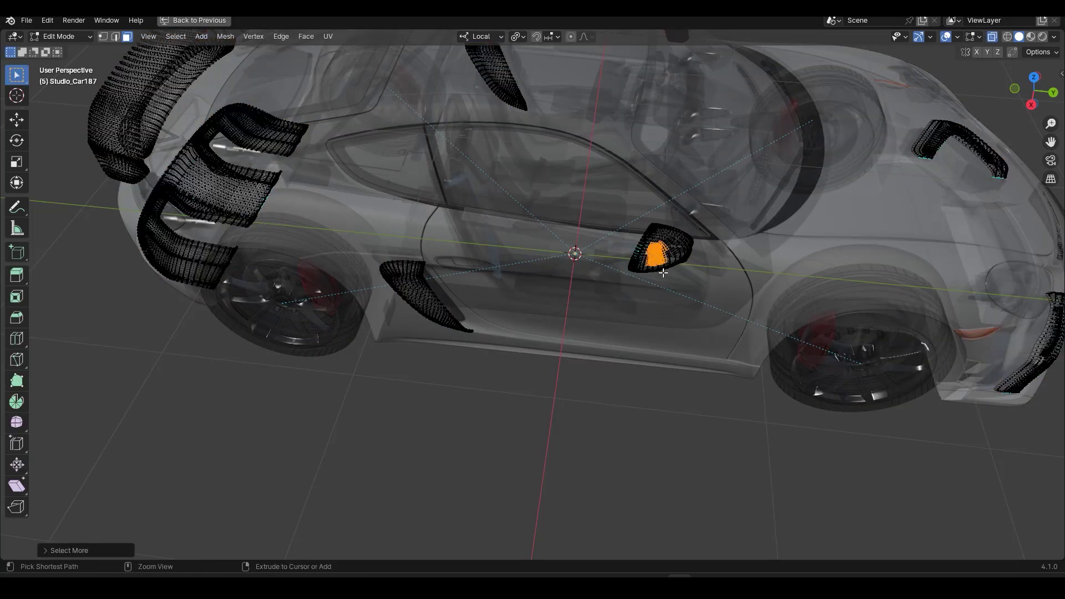
pyautogui.click(175, 36)
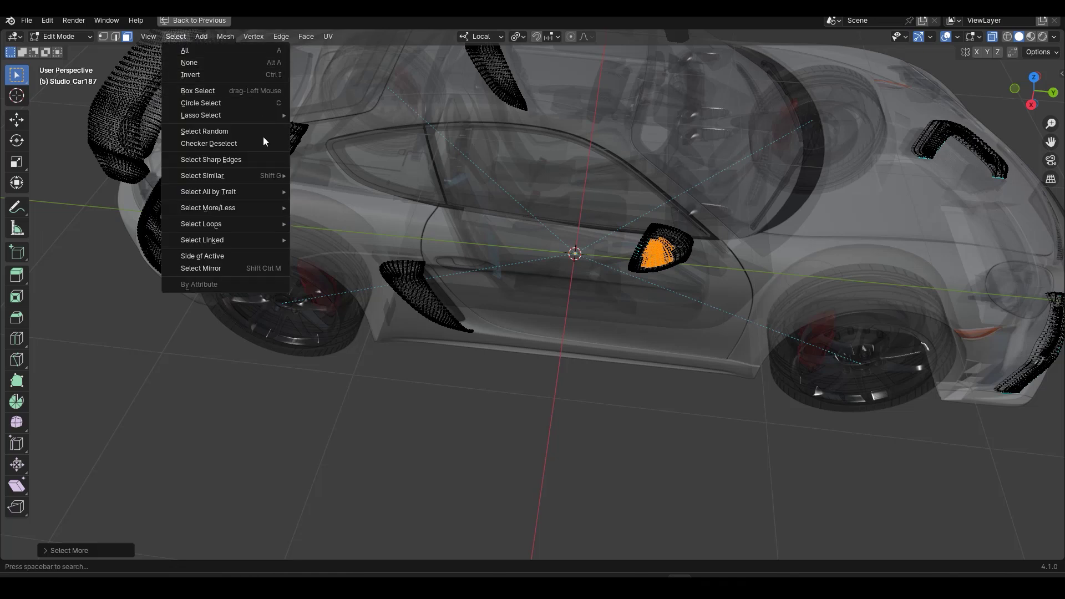
pyautogui.moveTo(202, 209)
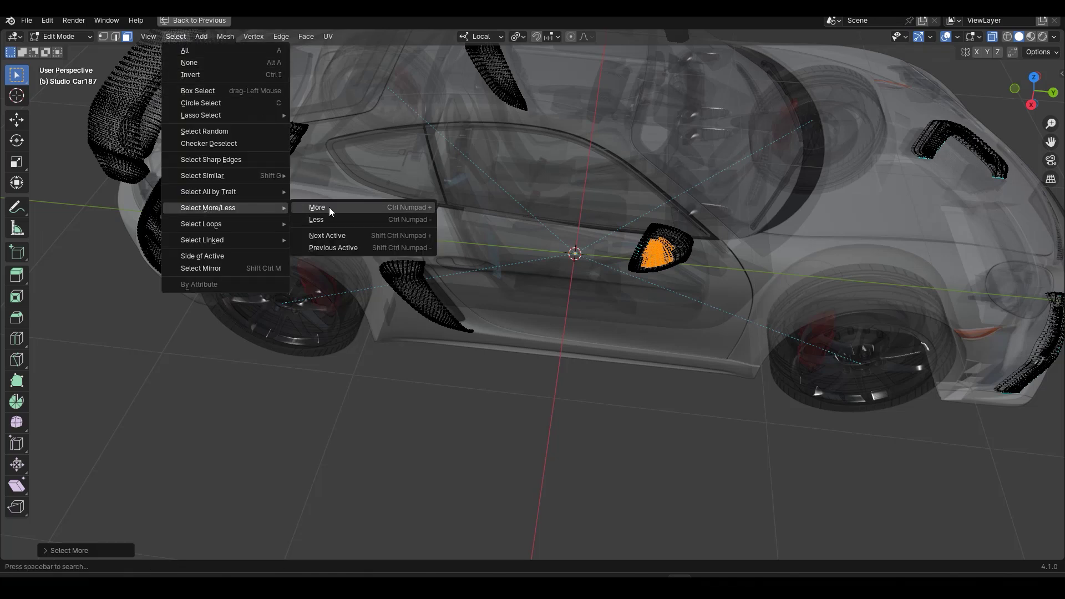
pyautogui.click(398, 207)
pyautogui.press('ctrl+KP_Add')
pyautogui.press('ctrl+KP_Add')
pyautogui.press('ctrl+KP_Add')
pyautogui.press('ctrl+KP_Add')
pyautogui.press('ctrl+KP_Add')
pyautogui.press('ctrl+KP_Add')
pyautogui.press('ctrl+KP_Add')
pyautogui.press('ctrl+KP_Add')
pyautogui.press('ctrl+KP_Add')
pyautogui.press('ctrl+KP_Add')
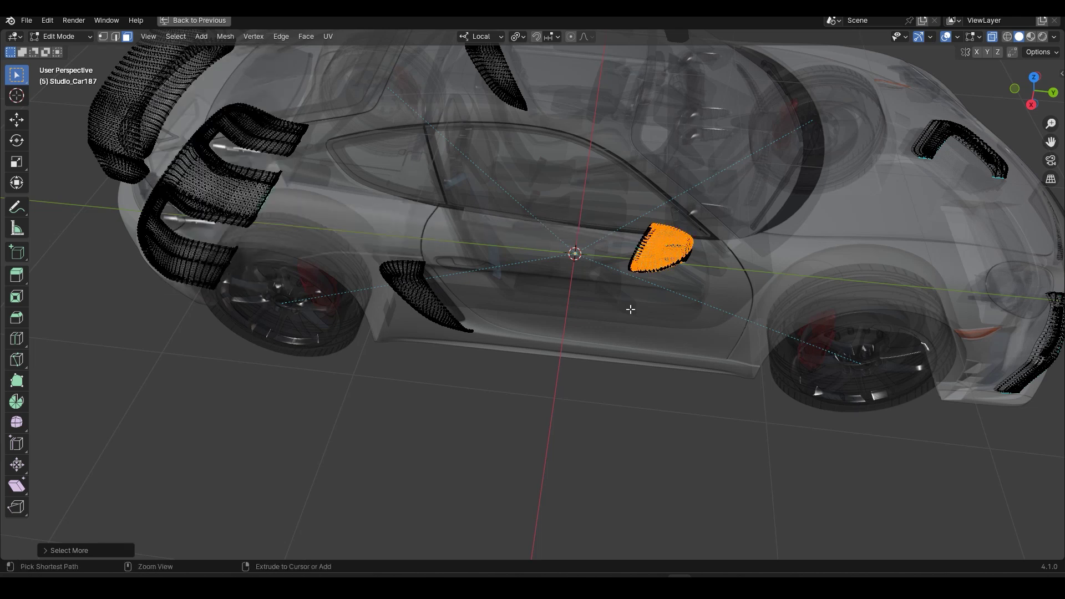
pyautogui.press('ctrl+KP_Add')
pyautogui.press('ctrl+KP_Add')
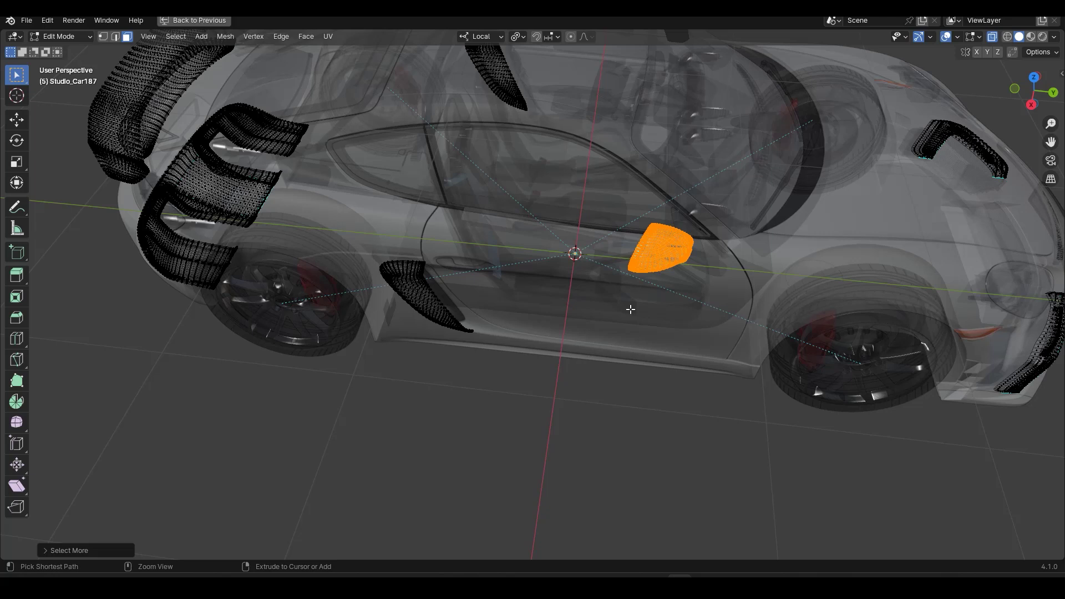
# - Separate the right mirror faces into their own object and select the mirror in Object Mode
pyautogui.press('p')
pyautogui.click(630, 309)
pyautogui.moveTo(759, 295); pyautogui.dragTo(739, 303, button='middle')
pyautogui.press('Tab')
pyautogui.click(636, 292)
# - Try hiding the separated right mirror and moving it away from the door
pyautogui.press('g')
pyautogui.rightClick(635, 308)
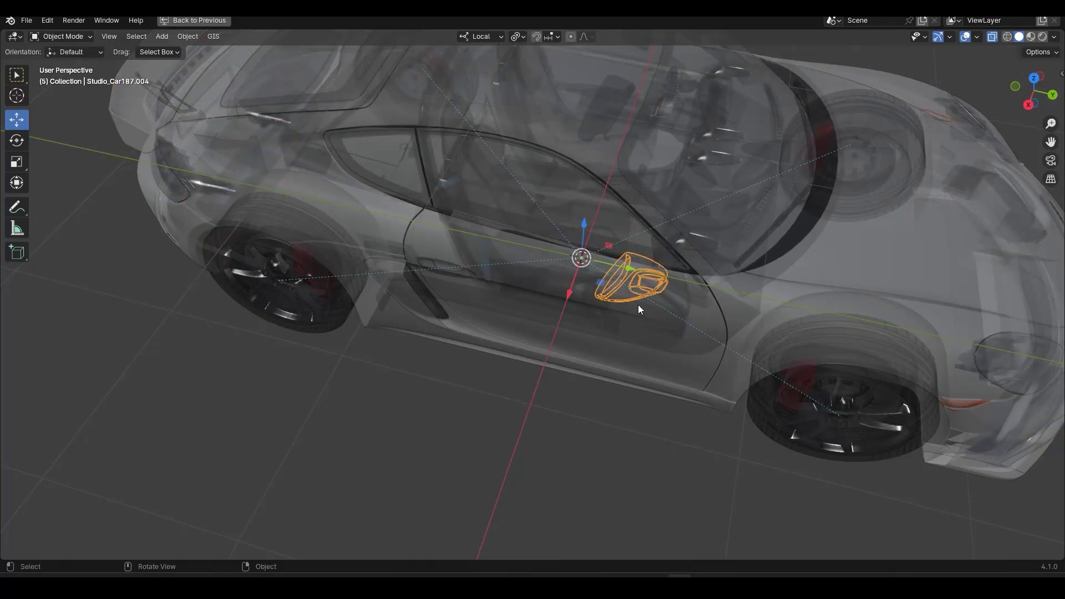
pyautogui.hotkey('alt', 'z')
pyautogui.press('h')
pyautogui.hotkey('alt', 'h')
pyautogui.moveTo(614, 315); pyautogui.dragTo(507, 151, button='middle')
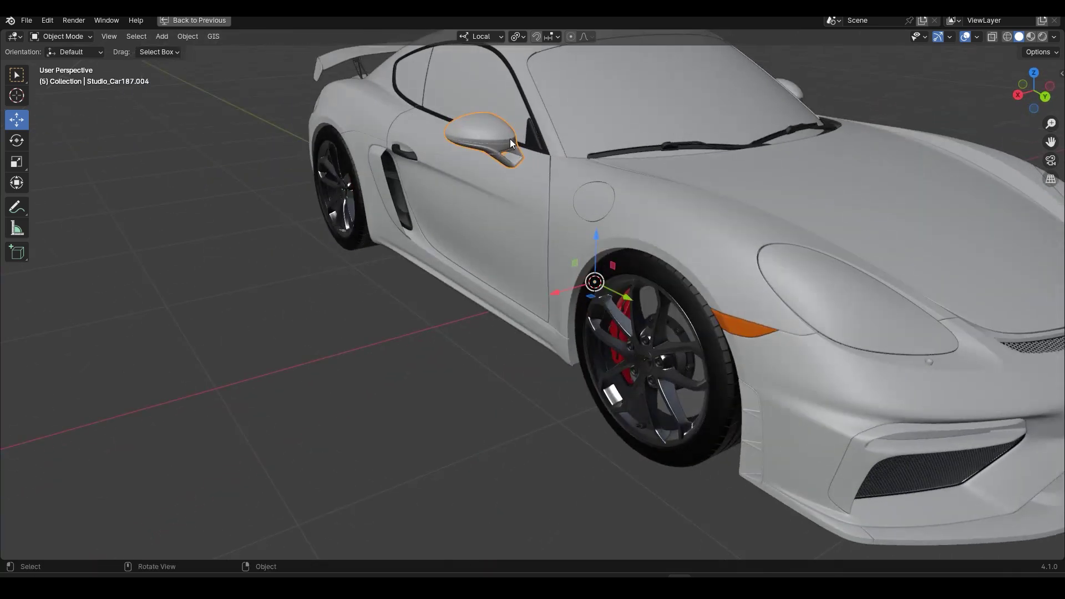
pyautogui.press('g')
pyautogui.click(445, 171)
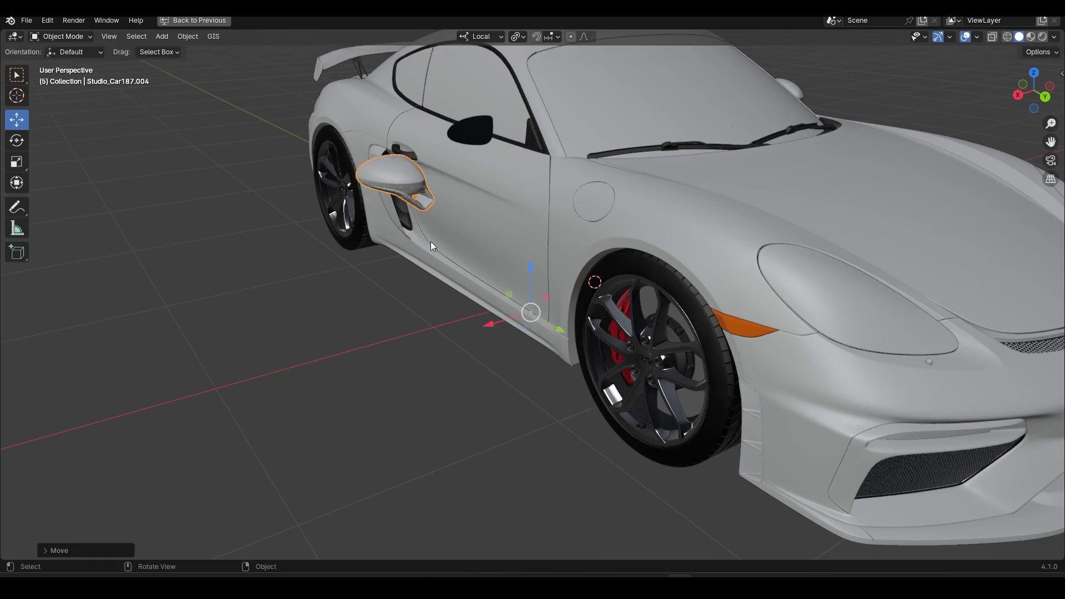
pyautogui.hotkey('ctrl', 'a')
pyautogui.click(470, 206)
# - Open the separated right mirror in Edit Mode and grow the face selection on its lower mounting arm
pyautogui.scroll(5, 451, 199)
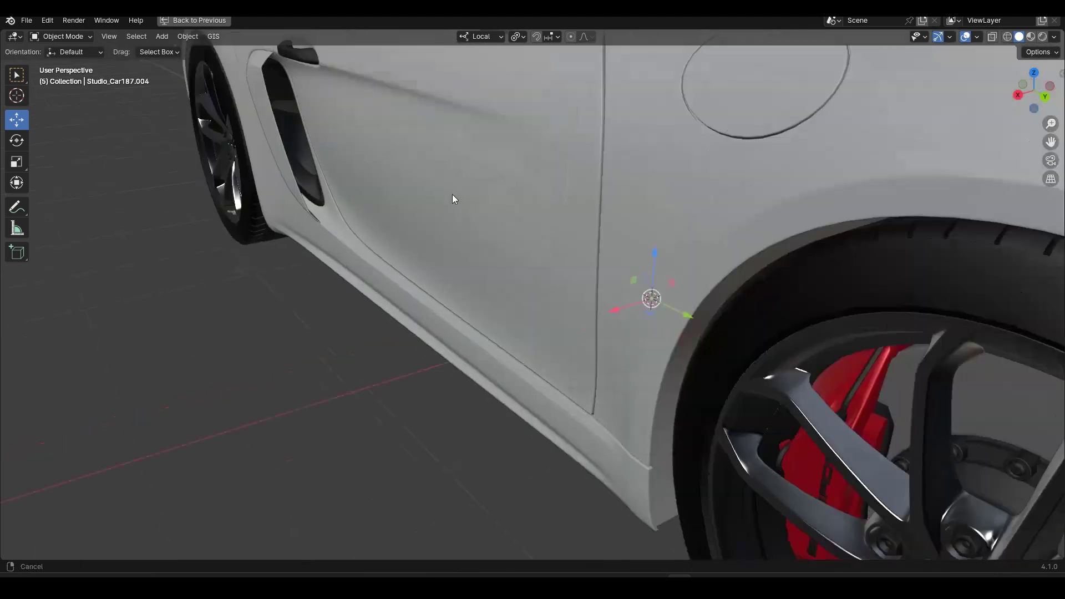
pyautogui.keyDown('shift'); pyautogui.moveTo(453, 196); pyautogui.dragTo(468, 281, button='middle'); pyautogui.keyUp('shift')
pyautogui.scroll(3, 547, 217)
pyautogui.scroll(-4, 503, 202)
pyautogui.moveTo(494, 210); pyautogui.dragTo(632, 252, button='middle')
pyautogui.keyDown('shift'); pyautogui.moveTo(633, 253); pyautogui.dragTo(380, 318, button='middle'); pyautogui.keyUp('shift')
pyautogui.scroll(4, 444, 286)
pyautogui.moveTo(444, 284); pyautogui.dragTo(513, 281, button='middle')
pyautogui.keyDown('shift'); pyautogui.moveTo(790, 259); pyautogui.dragTo(620, 207, button='middle'); pyautogui.keyUp('shift')
pyautogui.scroll(3, 627, 222)
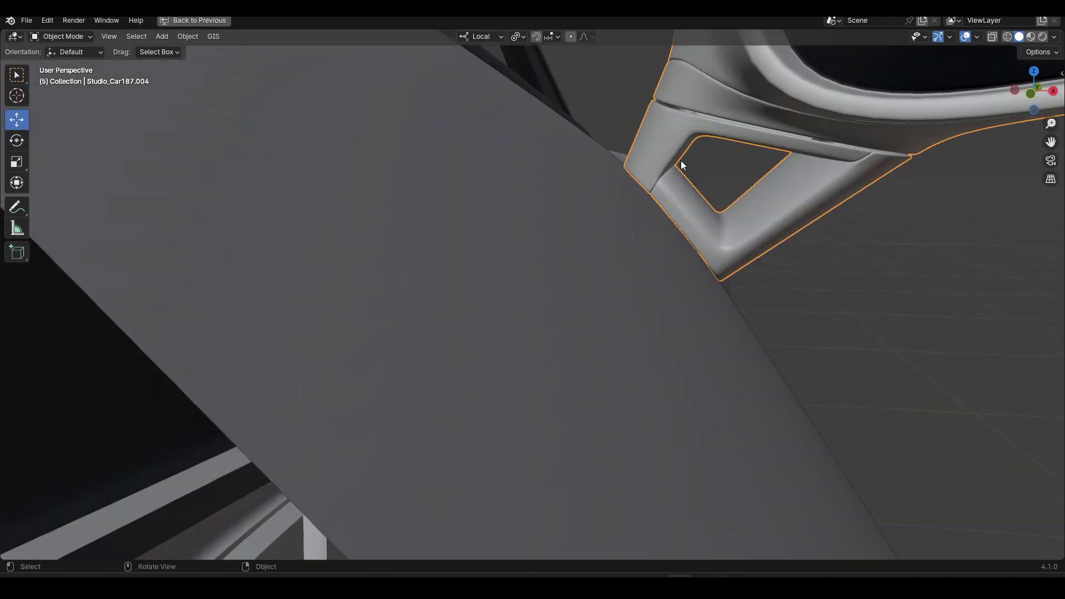
pyautogui.press('Tab')
pyautogui.press('ctrl+KP_Add')
pyautogui.press('ctrl+KP_Add')
pyautogui.press('ctrl+KP_Add')
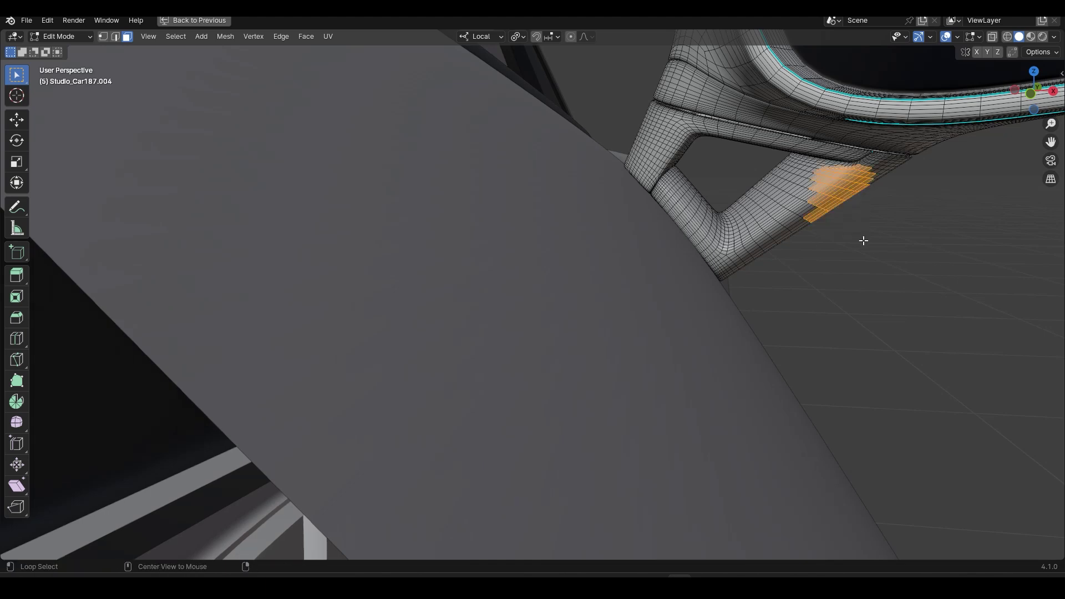
pyautogui.press('ctrl+KP_Add')
pyautogui.press('ctrl+KP_Add')
# - Turn on X-ray and extend the face selection to cover the right mirror's entire triangular mounting bracket
pyautogui.hotkey('alt', 'z')
pyautogui.press('ctrl+KP_Add')
pyautogui.press('ctrl+KP_Add')
pyautogui.press('ctrl+KP_Add')
pyautogui.press('ctrl+KP_Add')
pyautogui.press('ctrl+KP_Add')
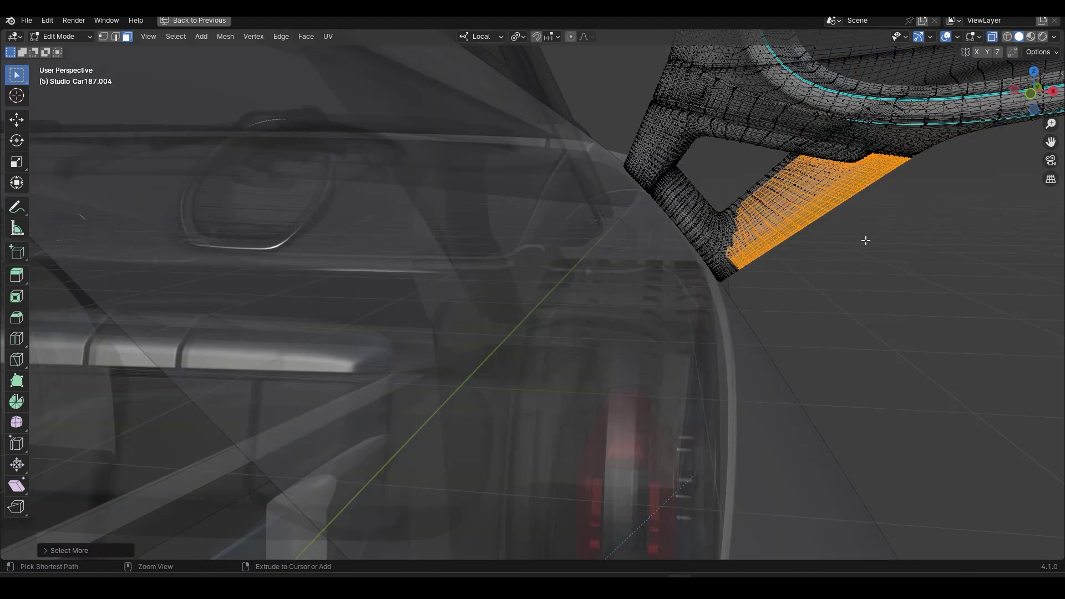
pyautogui.press('ctrl+KP_Add')
pyautogui.press('ctrl+KP_Add')
pyautogui.press('ctrl+KP_Add')
pyautogui.press('ctrl+KP_Add')
pyautogui.press('ctrl+KP_Add')
pyautogui.press('ctrl+KP_Add')
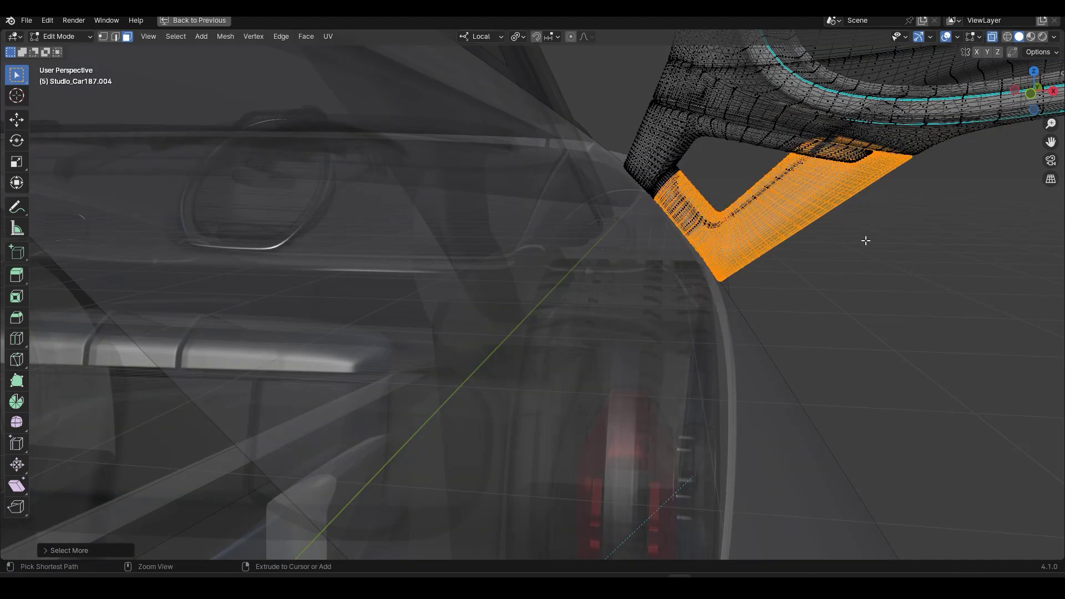
pyautogui.press('ctrl+KP_Add')
pyautogui.press('ctrl+KP_Add')
pyautogui.press('ctrl+KP_Add')
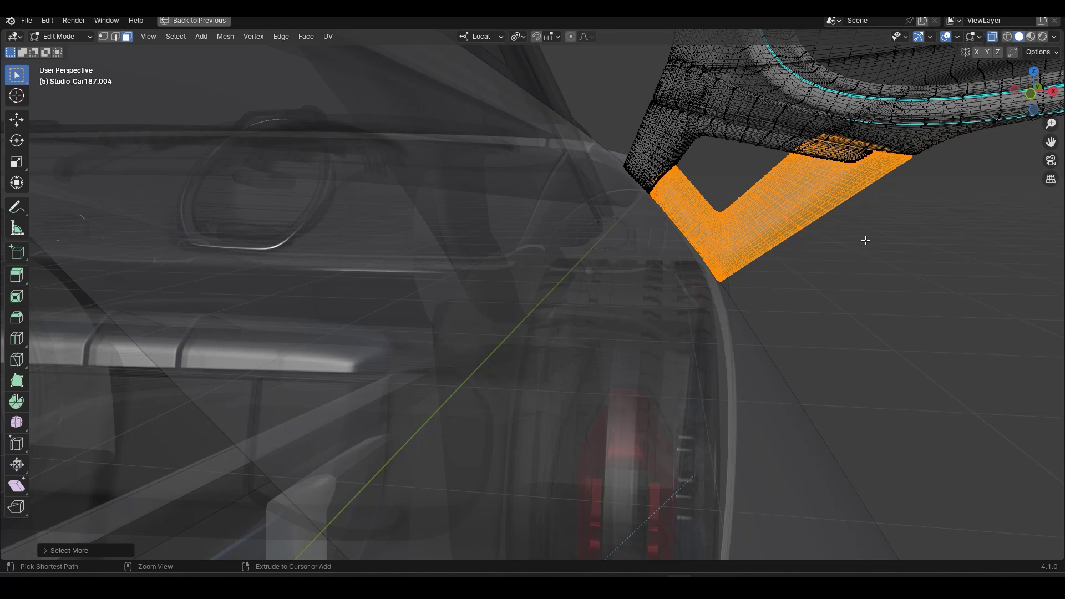
pyautogui.keyDown('alt'); pyautogui.keyDown('shift'); pyautogui.click(660, 148); pyautogui.keyUp('shift'); pyautogui.keyUp('alt')
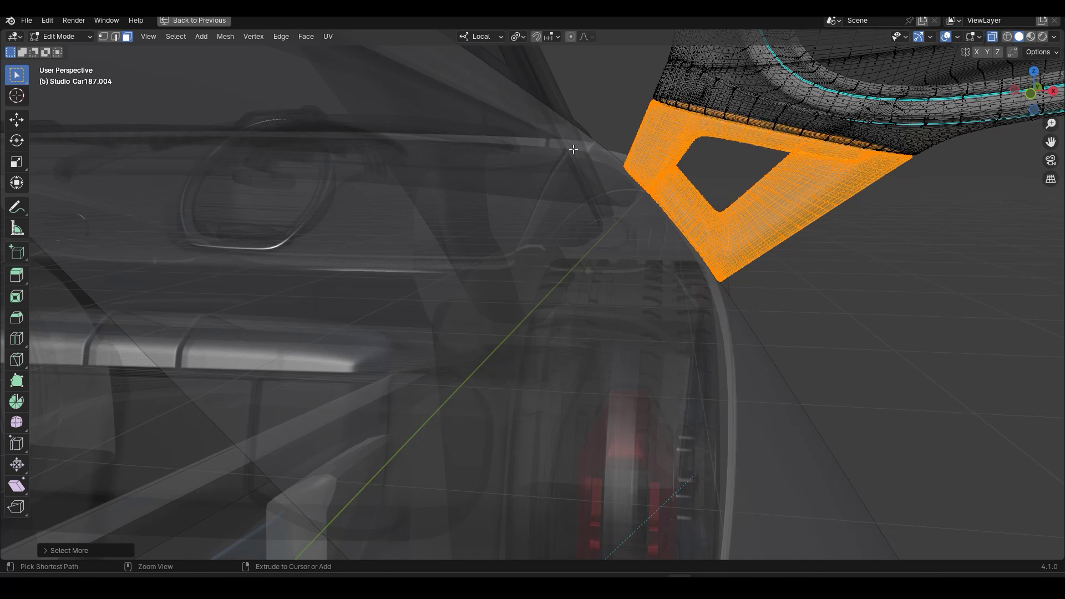
# - Separate the right mounting bracket into its own object, then select the mirror housing in Object Mode with X-ray off
pyautogui.press('p')
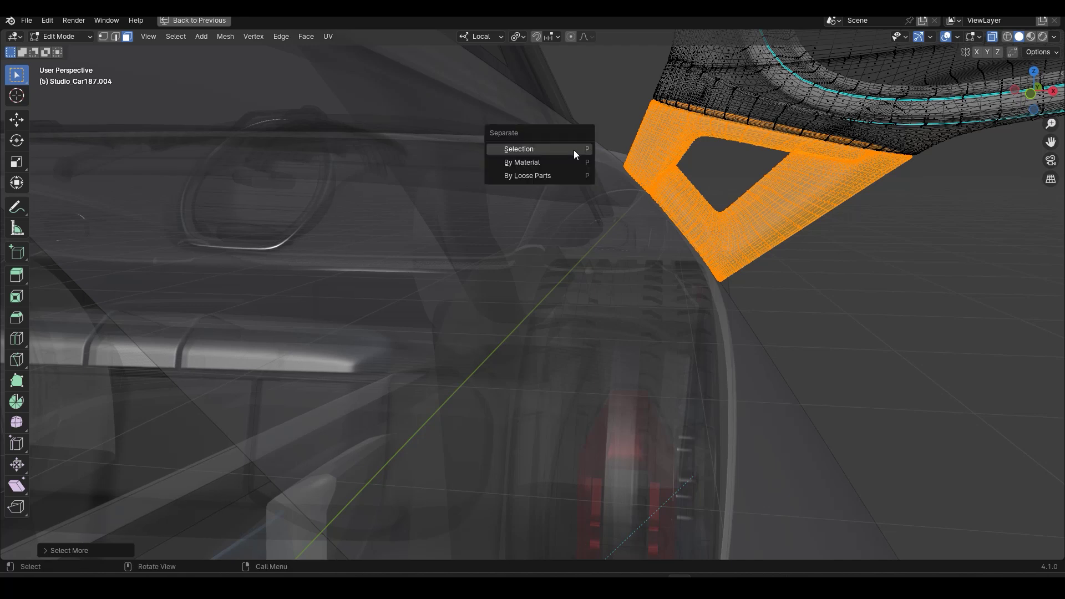
pyautogui.click(573, 150)
pyautogui.press('Tab')
pyautogui.hotkey('alt', 'z')
pyautogui.click(751, 109)
pyautogui.moveTo(751, 109); pyautogui.dragTo(704, 214, button='middle')
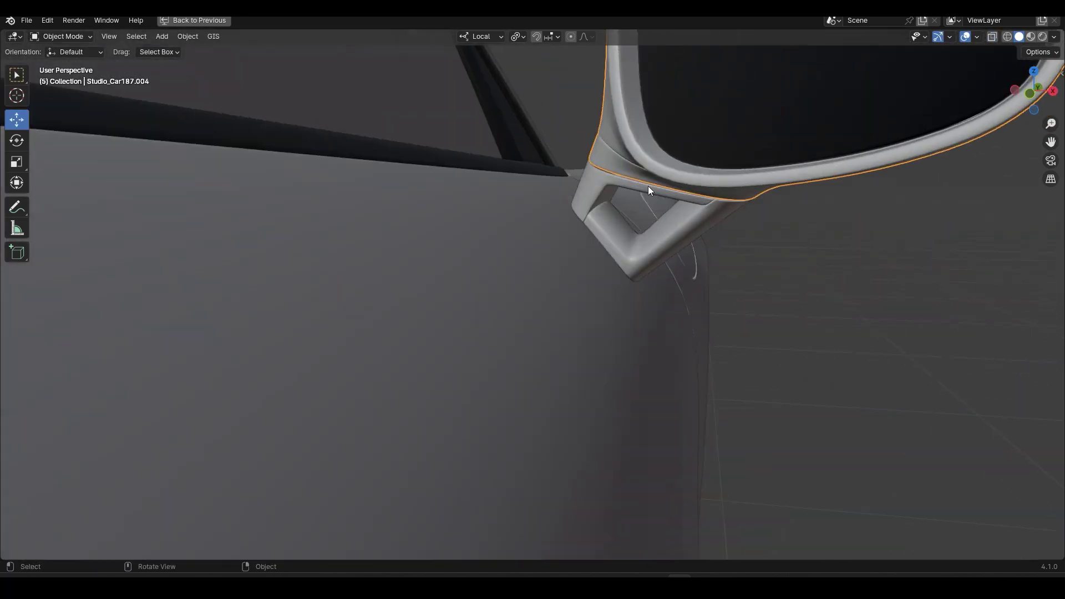
# - Try moving the right mirror housing away from its mounting bracket
pyautogui.scroll(-3, 660, 187)
pyautogui.moveTo(660, 188); pyautogui.dragTo(590, 238, button='middle')
pyautogui.press('g')
pyautogui.rightClick(639, 239)
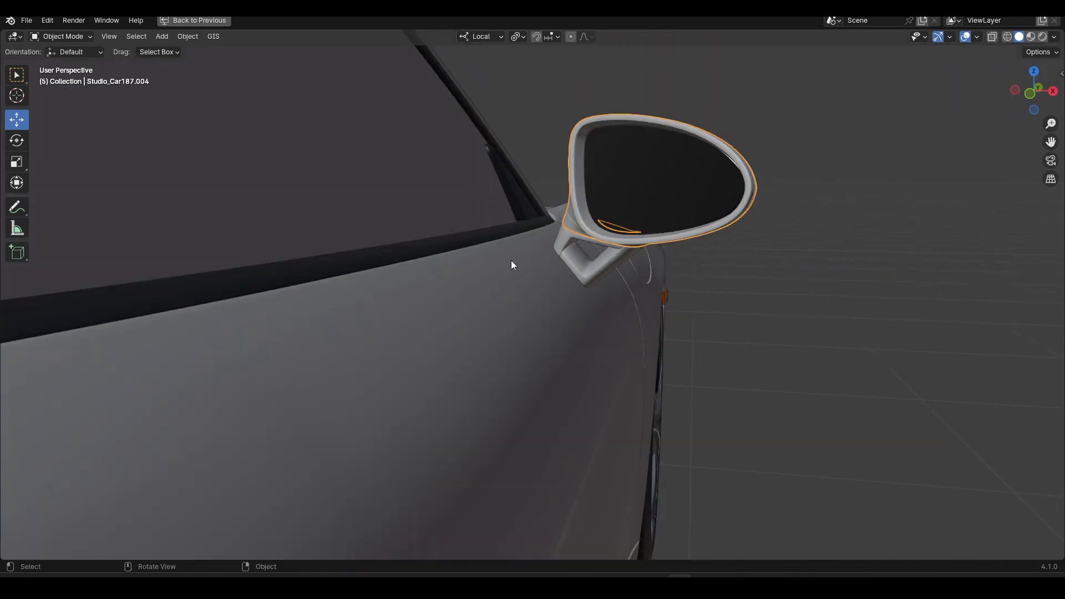
pyautogui.moveTo(577, 268); pyautogui.dragTo(456, 264, button='middle')
# - Separate the right mirror's glass faces into their own object using Edit Mode with X-ray on
pyautogui.press('Tab')
pyautogui.hotkey('alt', 'z')
pyautogui.scroll(-5, 589, 250)
pyautogui.moveTo(589, 250); pyautogui.dragTo(605, 334, button='middle')
pyautogui.scroll(6, 583, 341)
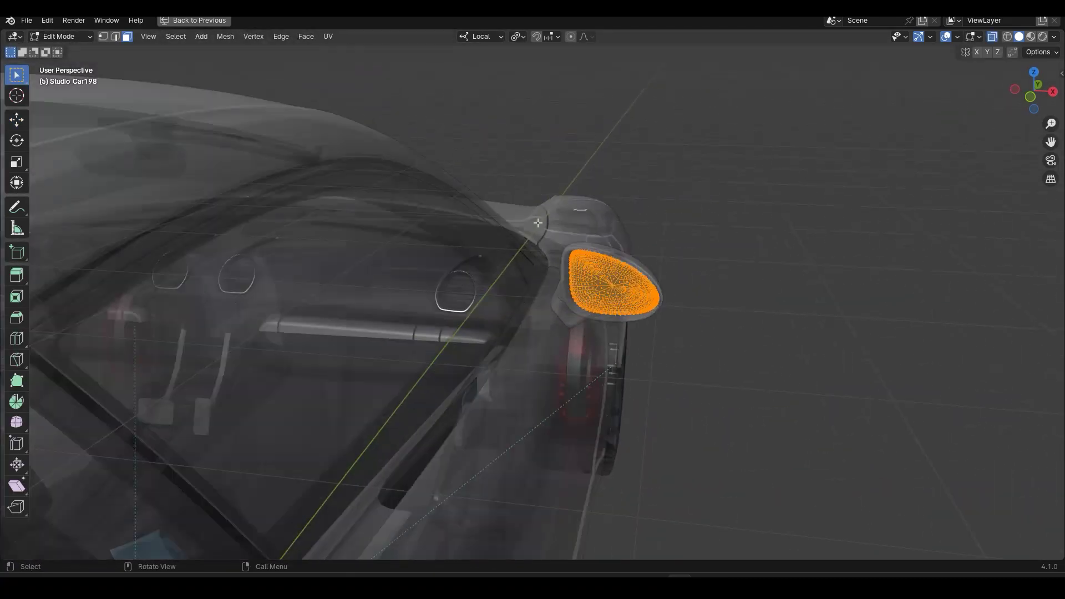
pyautogui.press('p')
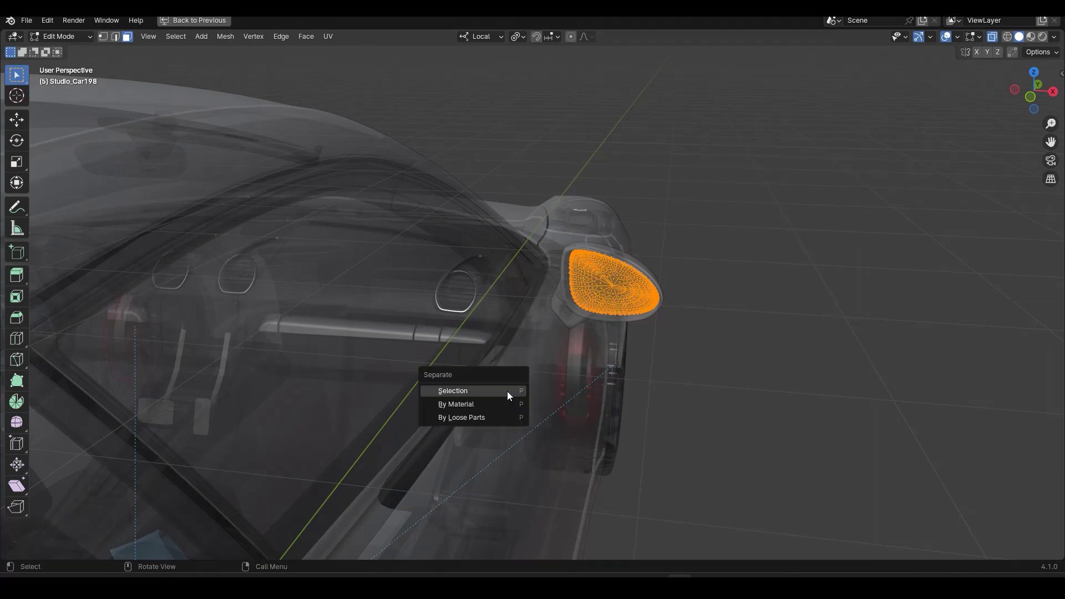
pyautogui.click(507, 390)
pyautogui.press('Tab')
# - Open the object containing the left side mirror in Edit Mode with X-ray on and select all the mirror's faces
pyautogui.scroll(4, 692, 321)
pyautogui.moveTo(692, 321); pyautogui.dragTo(520, 301, button='middle')
pyautogui.press('Tab')
pyautogui.press('Tab')
pyautogui.click(499, 289)
pyautogui.scroll(2, 500, 288)
pyautogui.click(523, 281)
pyautogui.click(523, 210)
pyautogui.click(530, 211)
pyautogui.moveTo(533, 224); pyautogui.dragTo(674, 383, button='middle')
pyautogui.press('Tab')
pyautogui.hotkey('alt', 'z')
pyautogui.hotkey('alt', 'z')
pyautogui.moveTo(498, 191); pyautogui.dragTo(737, 436)
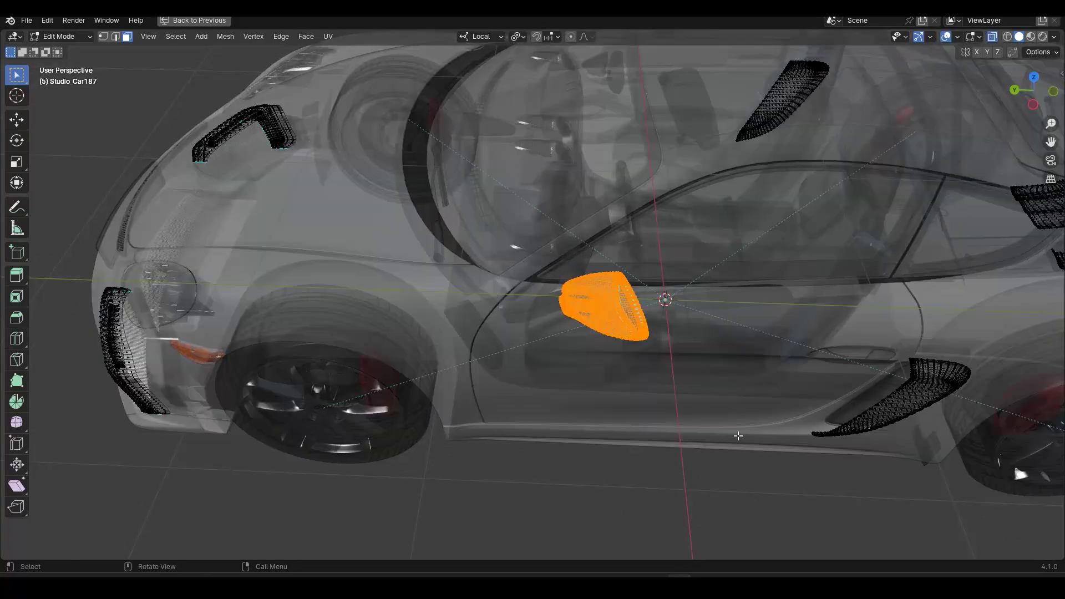
# - Separate the left mirror faces into their own object and select the mirror in Object Mode
pyautogui.press('p')
pyautogui.click(740, 437)
pyautogui.press('Tab')
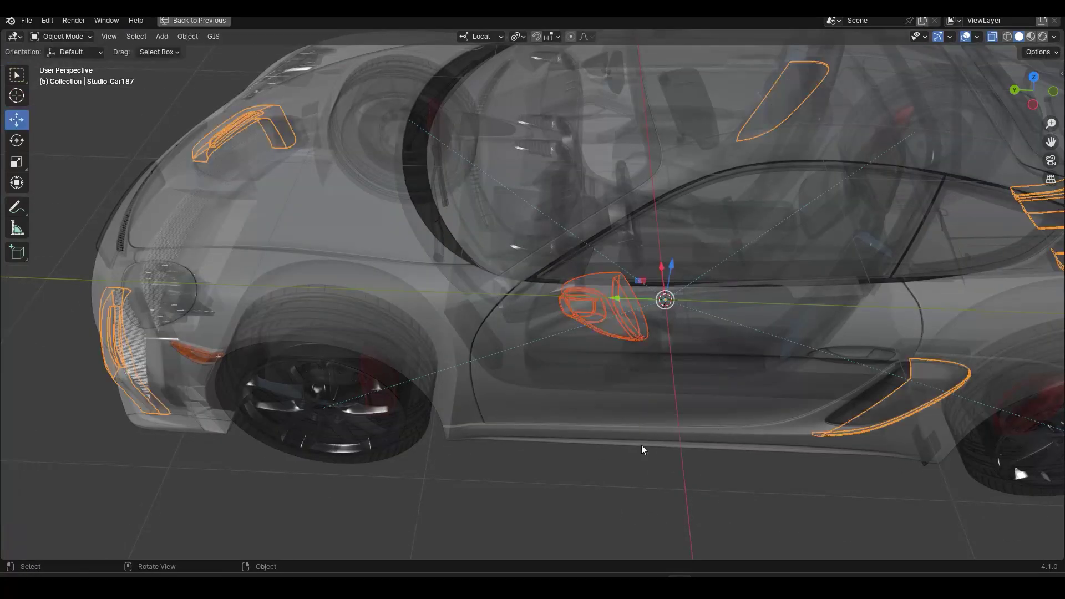
pyautogui.moveTo(641, 445); pyautogui.dragTo(585, 301, button='middle')
pyautogui.click(585, 301)
pyautogui.scroll(6, 607, 304)
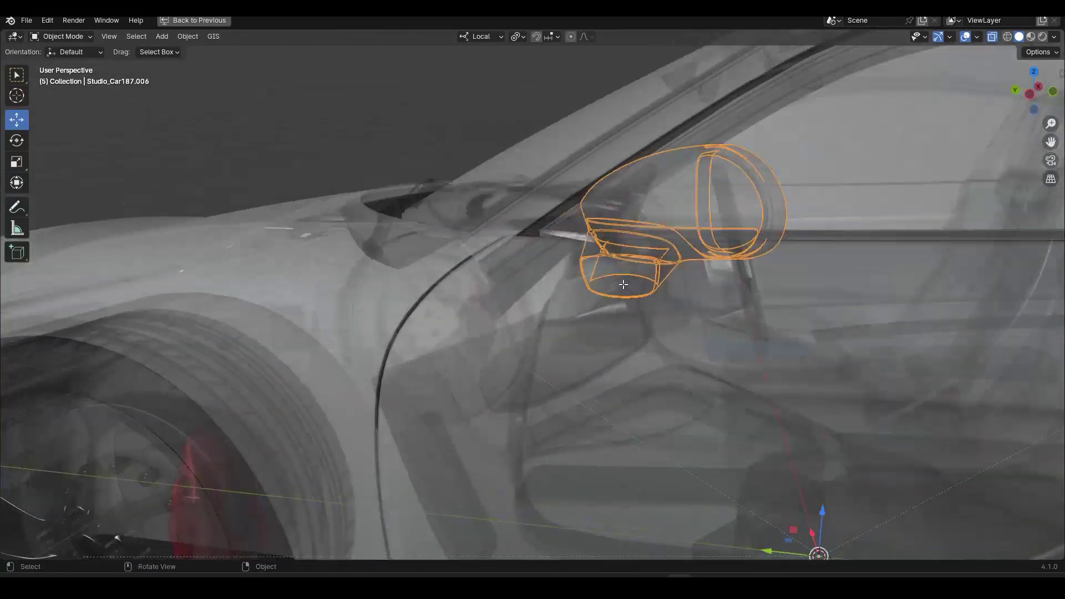
# - Select the left mirror's mounting bracket faces in Edit Mode and grow the selection over the whole bracket
pyautogui.press('Tab')
pyautogui.moveTo(680, 320); pyautogui.dragTo(683, 323)
pyautogui.keyDown('shift'); pyautogui.moveTo(794, 243); pyautogui.dragTo(672, 330); pyautogui.keyUp('shift')
pyautogui.moveTo(760, 364); pyautogui.dragTo(755, 310, button='middle')
pyautogui.keyDown('shift'); pyautogui.moveTo(497, 237); pyautogui.dragTo(829, 159); pyautogui.keyUp('shift')
pyautogui.press('ctrl+KP_Add')
pyautogui.press('ctrl+KP_Add')
pyautogui.press('ctrl+KP_Add')
pyautogui.press('ctrl+KP_Add')
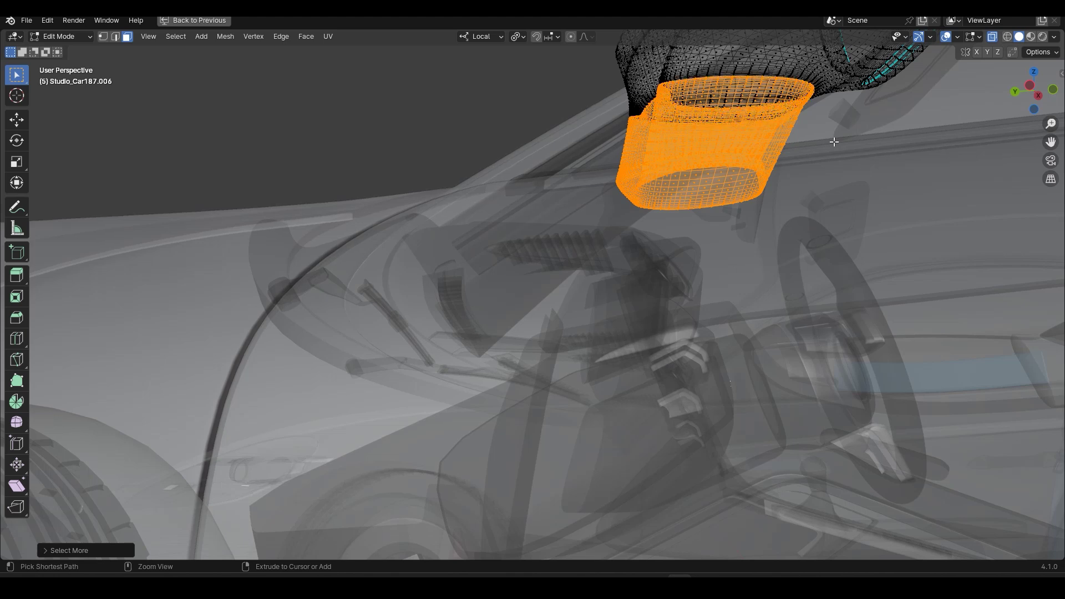
pyautogui.moveTo(834, 142); pyautogui.dragTo(666, 279, button='middle')
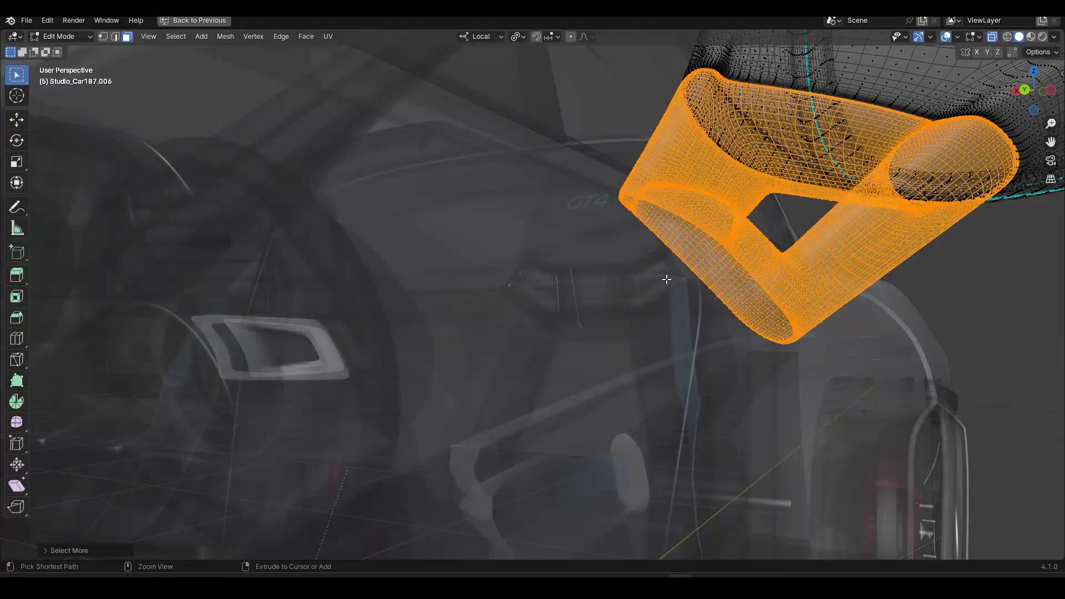
pyautogui.hotkey('alt', 'z')
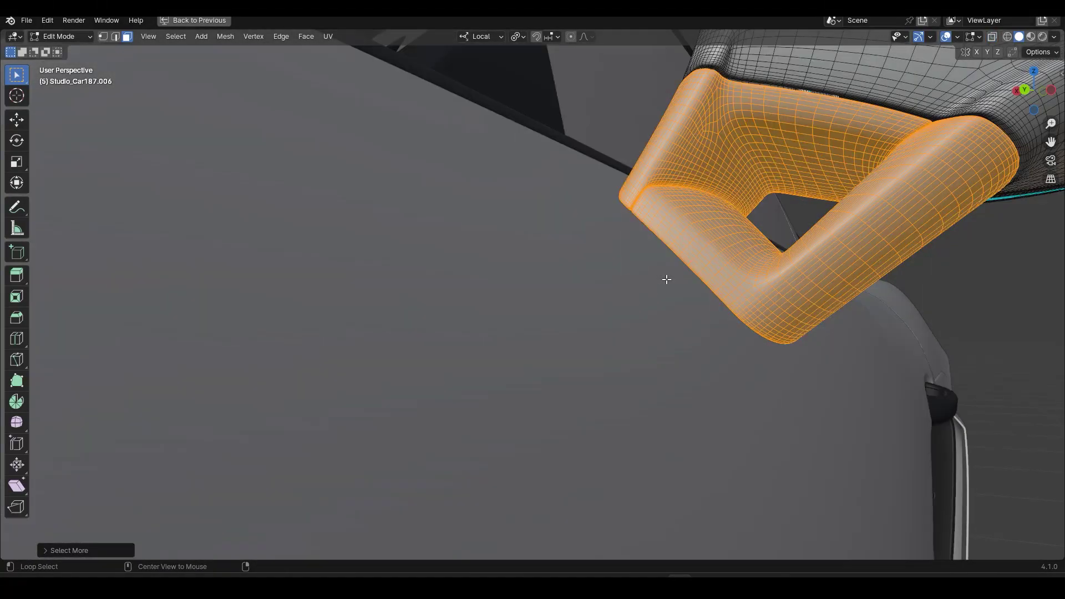
# - Separate the left mirror's mounting bracket into its own object and return to Object Mode
pyautogui.press('p')
pyautogui.click(717, 257)
pyautogui.press('Tab')
pyautogui.moveTo(718, 257); pyautogui.dragTo(775, 254, button='middle')
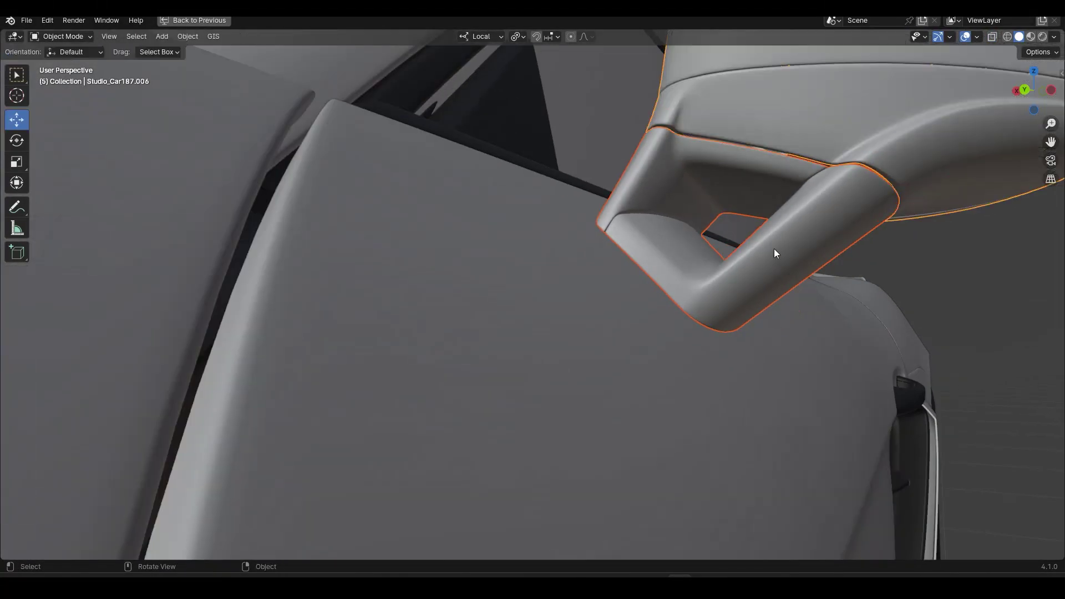
# - Try moving the separated left mounting bracket away from the mirror housing
pyautogui.click(759, 252)
pyautogui.press('g')
pyautogui.rightClick(760, 370)
pyautogui.scroll(-2, 783, 200)
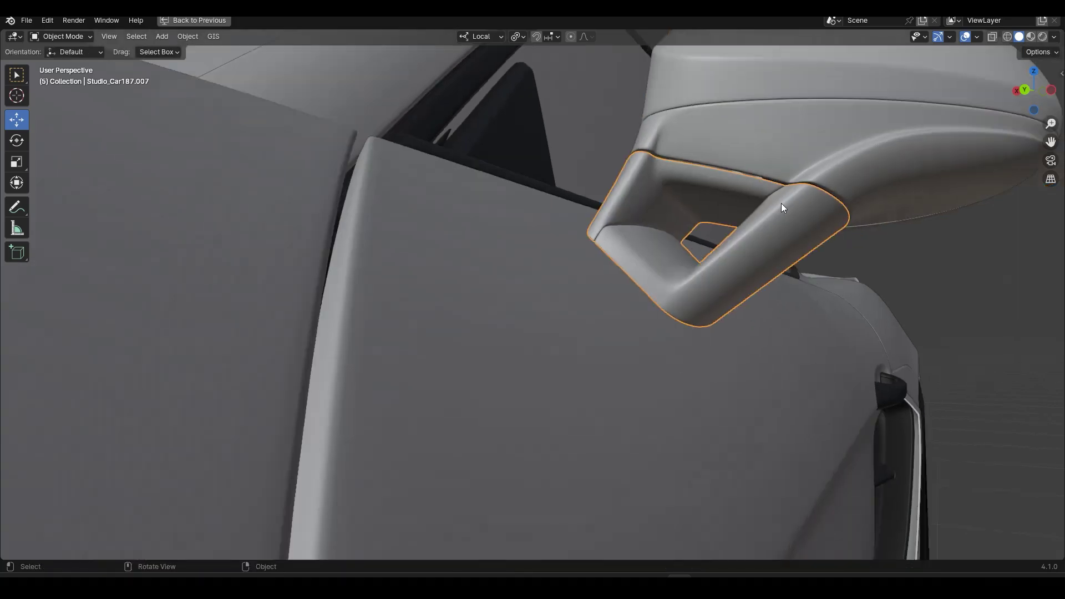
# - Parent the left mirror glass to the left mirror housing
pyautogui.click(749, 192)
pyautogui.moveTo(705, 299); pyautogui.dragTo(362, 247, button='middle')
pyautogui.scroll(-3, 333, 294)
pyautogui.click(334, 312)
pyautogui.moveTo(334, 315); pyautogui.dragTo(504, 168, button='middle')
pyautogui.keyDown('shift'); pyautogui.click(503, 168); pyautogui.keyUp('shift')
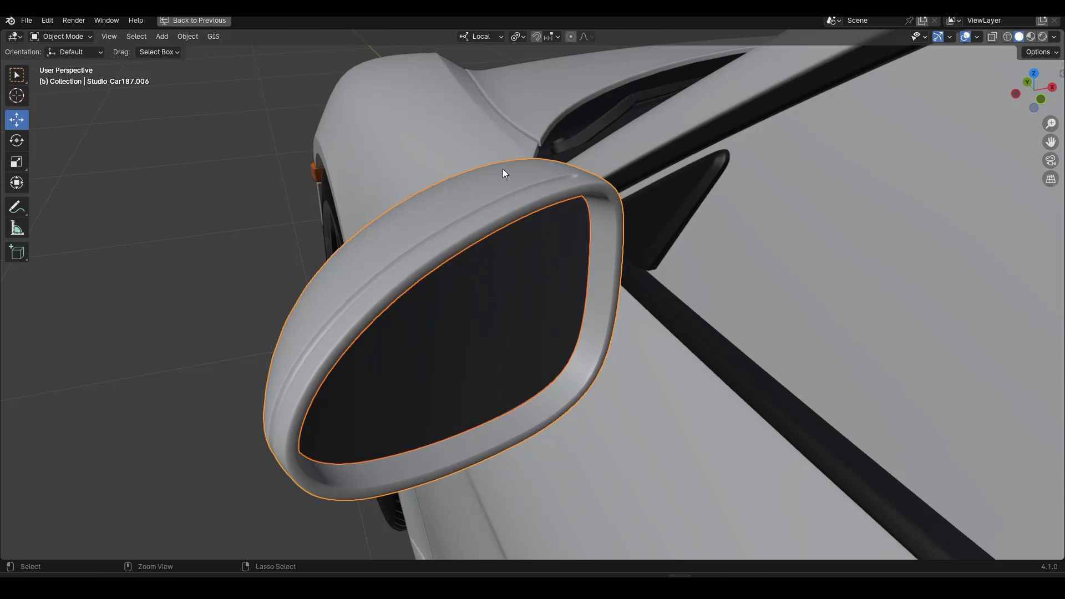
pyautogui.hotkey('ctrl', 'p')
pyautogui.click(502, 170)
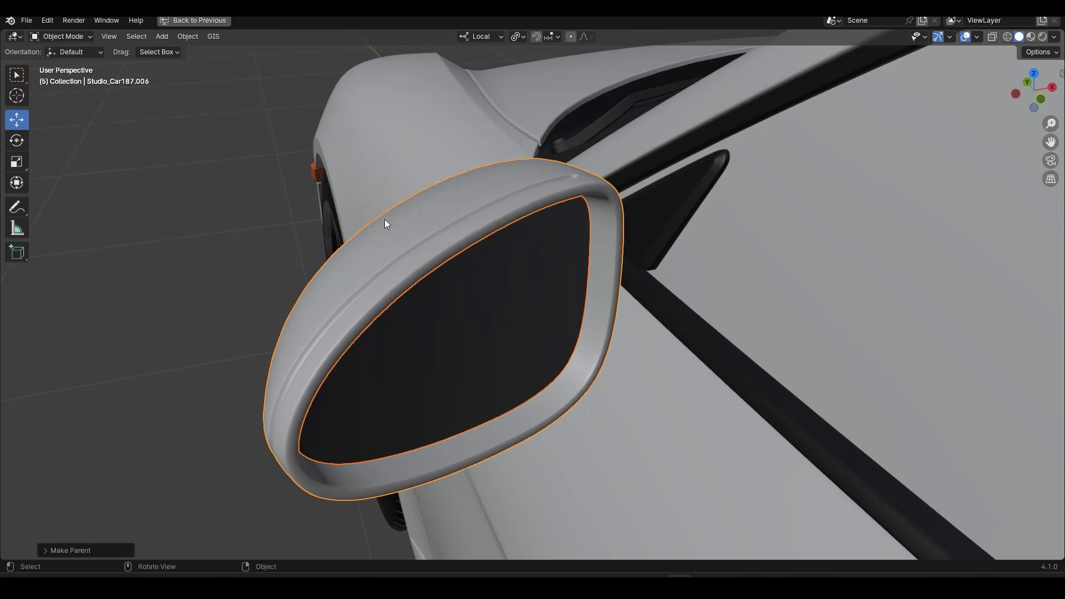
# - Parent the left mirror housing to its mounting bracket
pyautogui.click(420, 238)
pyautogui.scroll(-2, 555, 272)
pyautogui.moveTo(620, 292); pyautogui.dragTo(585, 264, button='middle')
pyautogui.scroll(-3, 574, 259)
pyautogui.scroll(4, 821, 275)
pyautogui.keyDown('shift'); pyautogui.click(868, 188); pyautogui.keyUp('shift')
pyautogui.hotkey('ctrl', 'p')
pyautogui.click(868, 190)
pyautogui.click(740, 238)
pyautogui.press('KP_Decimal')
pyautogui.moveTo(423, 309); pyautogui.dragTo(155, 352, button='middle')
pyautogui.scroll(-8, 514, 289)
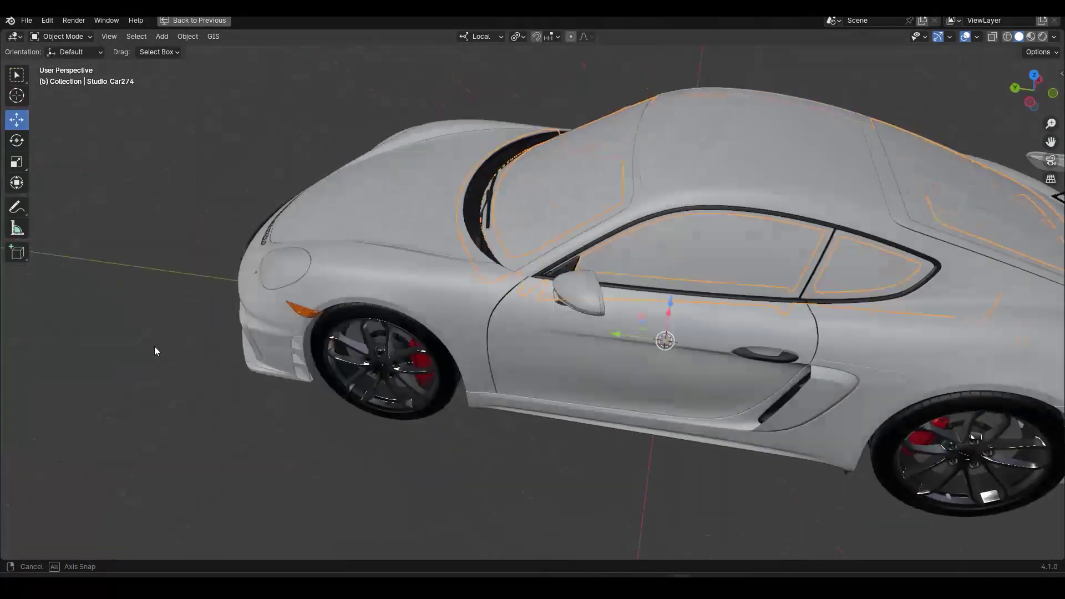
pyautogui.scroll(8, 475, 373)
pyautogui.moveTo(577, 252); pyautogui.dragTo(208, 236, button='middle')
pyautogui.click(208, 239)
pyautogui.moveTo(321, 310); pyautogui.dragTo(705, 238, button='middle')
# - Snap the 3D cursor to the left mirror housing's inner edge above the bracket and set the housing's origin to it
pyautogui.click(703, 208)
pyautogui.scroll(5, 703, 208)
pyautogui.moveTo(479, 214); pyautogui.dragTo(524, 222, button='middle')
pyautogui.press('Tab')
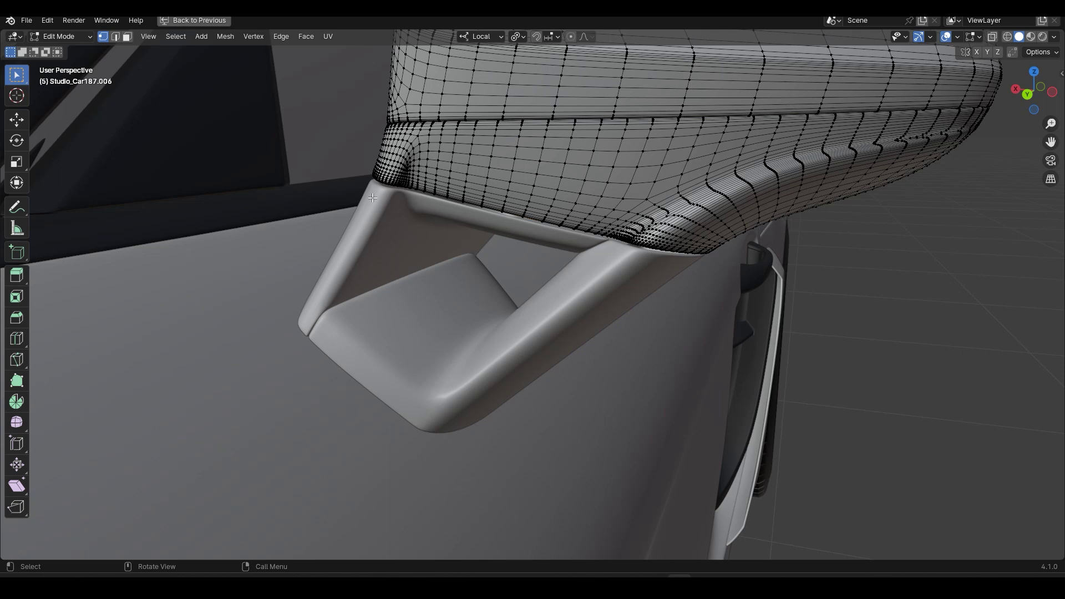
pyautogui.moveTo(376, 183); pyautogui.dragTo(445, 202, button='middle')
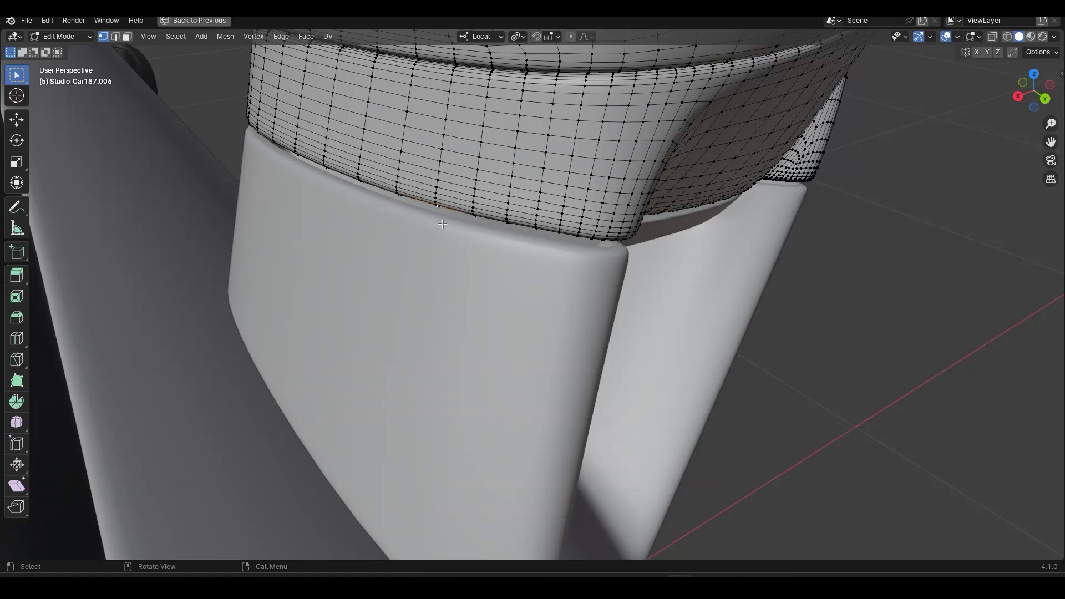
pyautogui.click(451, 287)
pyautogui.press('Tab')
pyautogui.press('q')
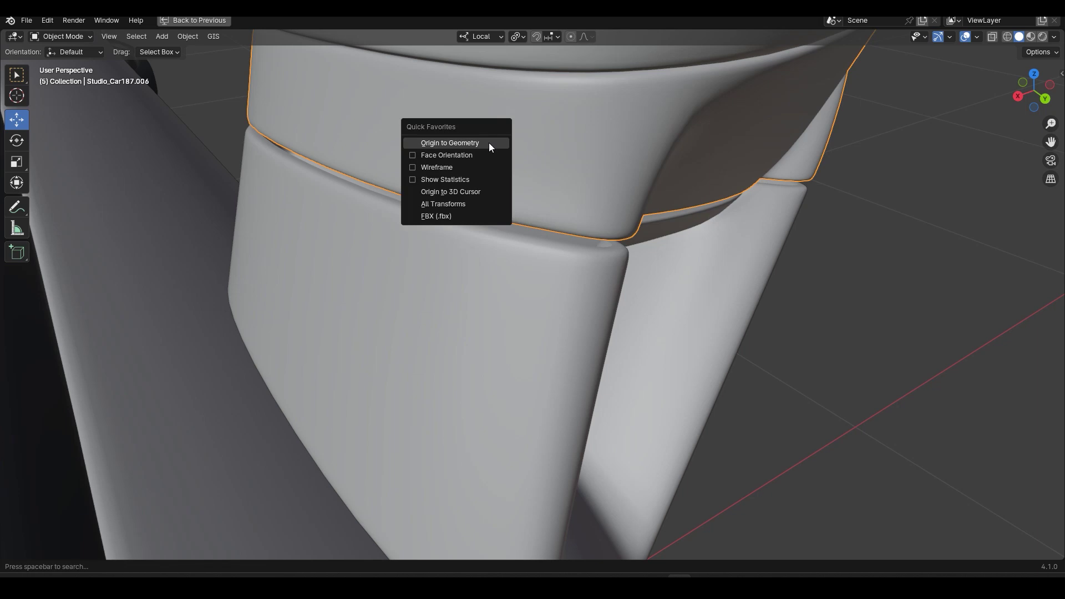
pyautogui.click(465, 192)
pyautogui.moveTo(515, 202); pyautogui.dragTo(538, 347, button='middle')
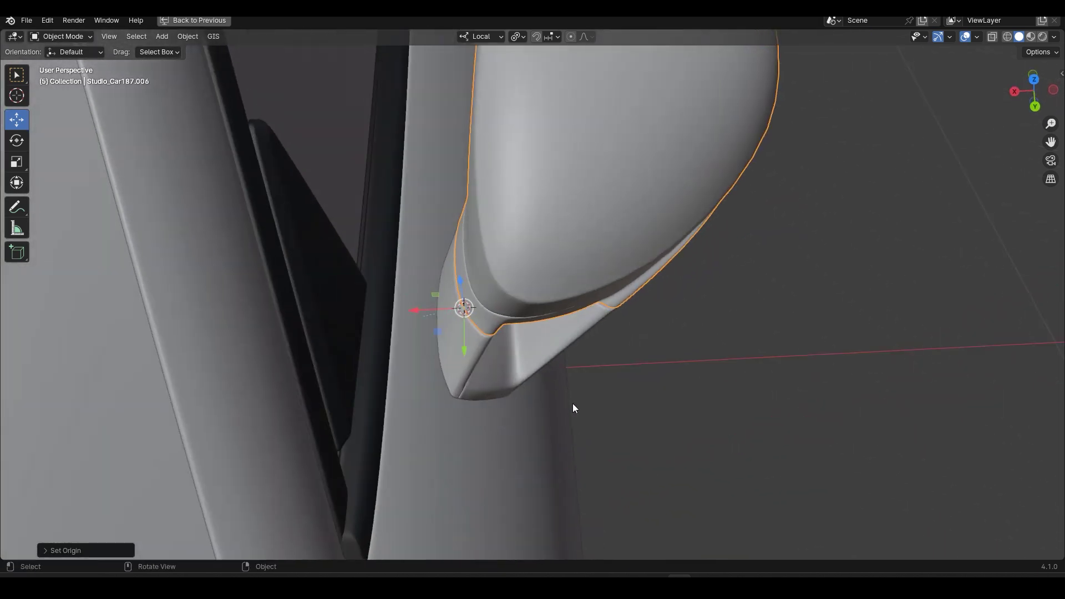
# - Try folding the left mirror housing by rotating it about its new origin, including from the top view
pyautogui.press('r')
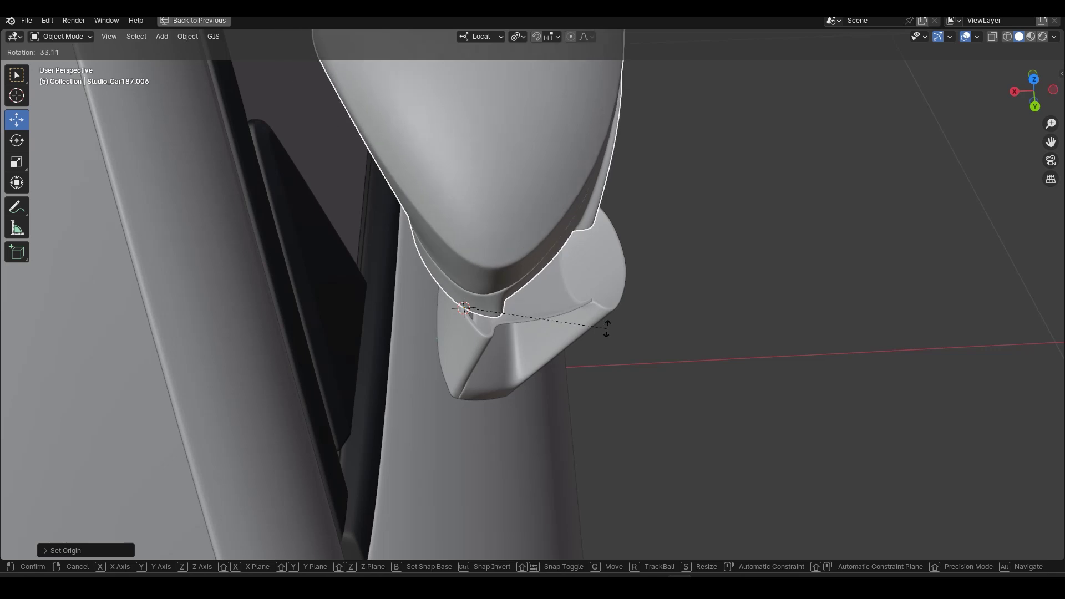
pyautogui.click(607, 328)
pyautogui.moveTo(608, 328); pyautogui.dragTo(556, 410, button='middle')
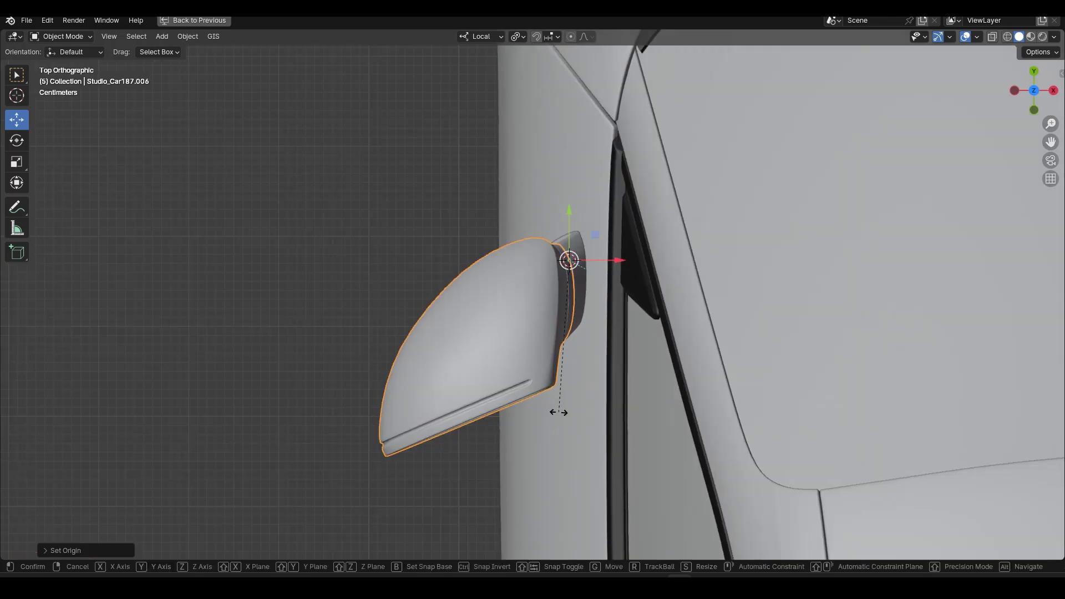
pyautogui.press('r')
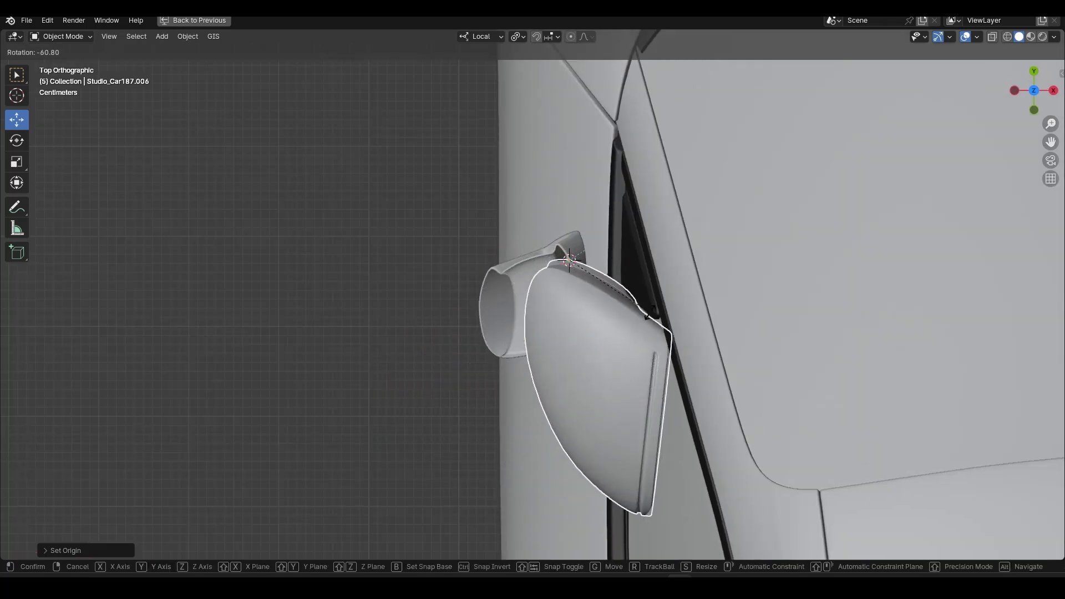
pyautogui.click(560, 347)
# - Reselect the left mirror housing and try rotating it again from the rear and top views
pyautogui.moveTo(560, 346); pyautogui.dragTo(774, 267, button='middle')
pyautogui.keyDown('shift'); pyautogui.click(534, 302); pyautogui.keyUp('shift')
pyautogui.moveTo(522, 339); pyautogui.dragTo(478, 327, button='middle')
pyautogui.click(557, 241)
pyautogui.moveTo(576, 379); pyautogui.dragTo(614, 324, button='middle')
pyautogui.press('r')
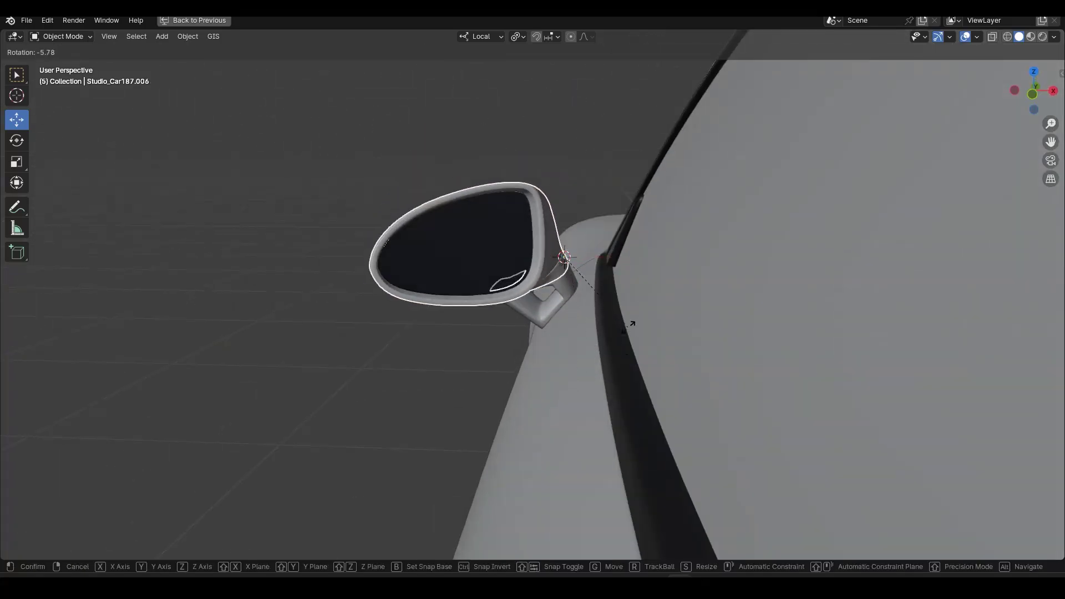
pyautogui.rightClick(632, 335)
pyautogui.moveTo(414, 300); pyautogui.dragTo(458, 378, button='middle')
pyautogui.press('r')
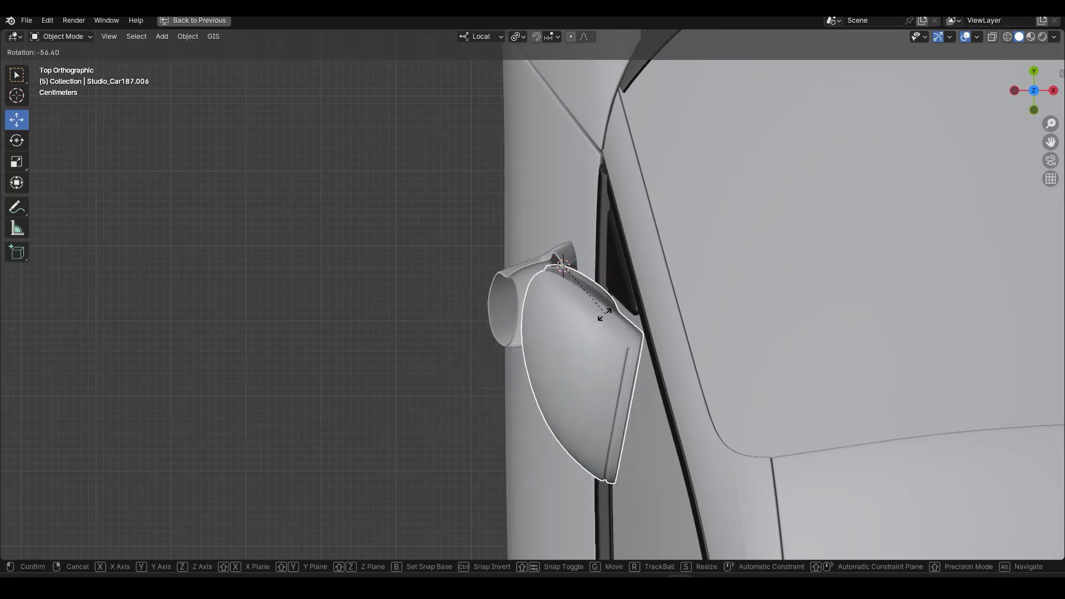
pyautogui.click(523, 349)
pyautogui.moveTo(523, 351); pyautogui.dragTo(569, 371, button='middle')
pyautogui.scroll(5, 573, 315)
pyautogui.moveTo(574, 315); pyautogui.dragTo(586, 304, button='middle')
pyautogui.click(550, 340)
pyautogui.press('Tab')
pyautogui.hotkey('ctrl', 'z')
pyautogui.hotkey('ctrl', 'z')
pyautogui.hotkey('ctrl', 'z')
# - Open the left mirror bracket and housing in Edit Mode and snap the 3D cursor to the bracket's base near the door
pyautogui.moveTo(532, 361); pyautogui.dragTo(526, 339, button='middle')
pyautogui.keyDown('shift'); pyautogui.click(507, 356); pyautogui.keyUp('shift')
pyautogui.moveTo(492, 398)
pyautogui.mouseDown(button='middle')
pyautogui.moveTo(495, 349)
pyautogui.moveTo(553, 391)
pyautogui.moveTo(488, 395)
pyautogui.mouseUp(button='middle')
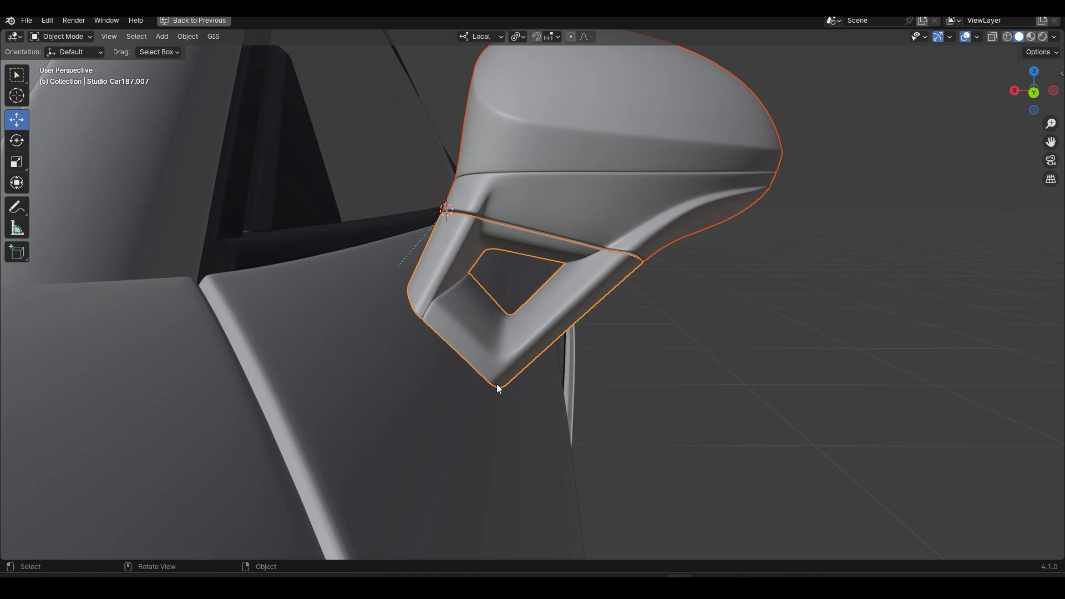
pyautogui.press('Tab')
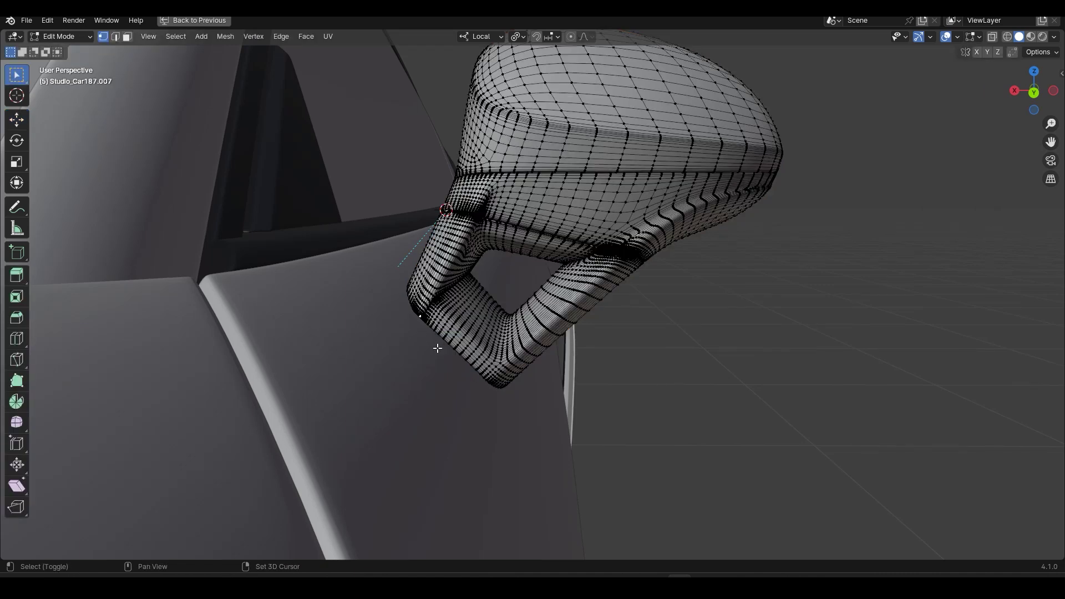
pyautogui.hotkey('shift', 's')
pyautogui.click(420, 420)
pyautogui.press('Tab')
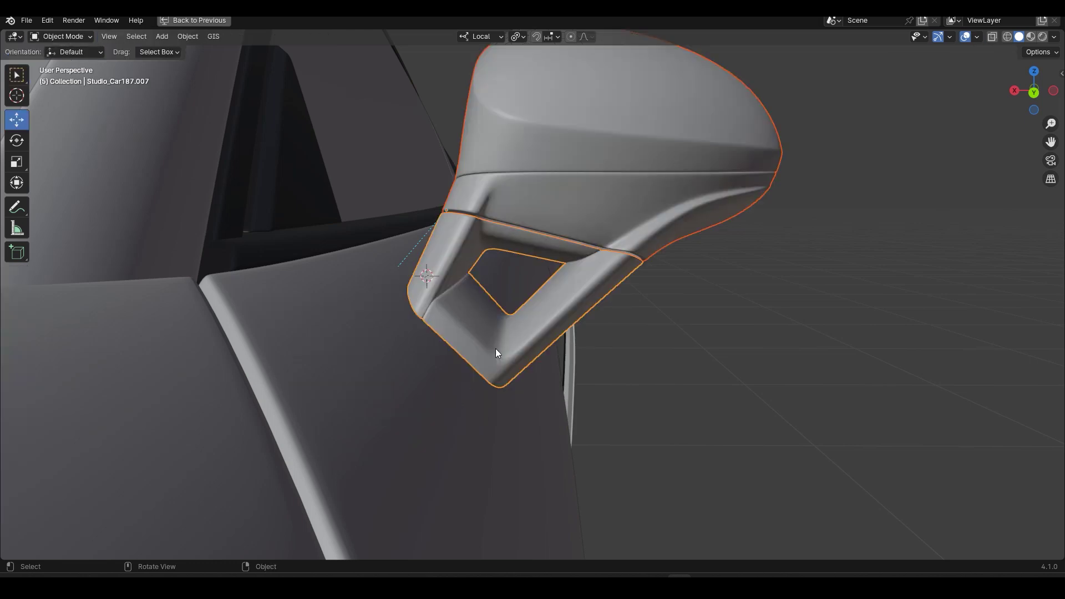
# - Set the origins of the left mirror housing and bracket to the 3D cursor at the bracket's base
pyautogui.scroll(-2, 497, 351)
pyautogui.press('r')
pyautogui.rightClick(558, 325)
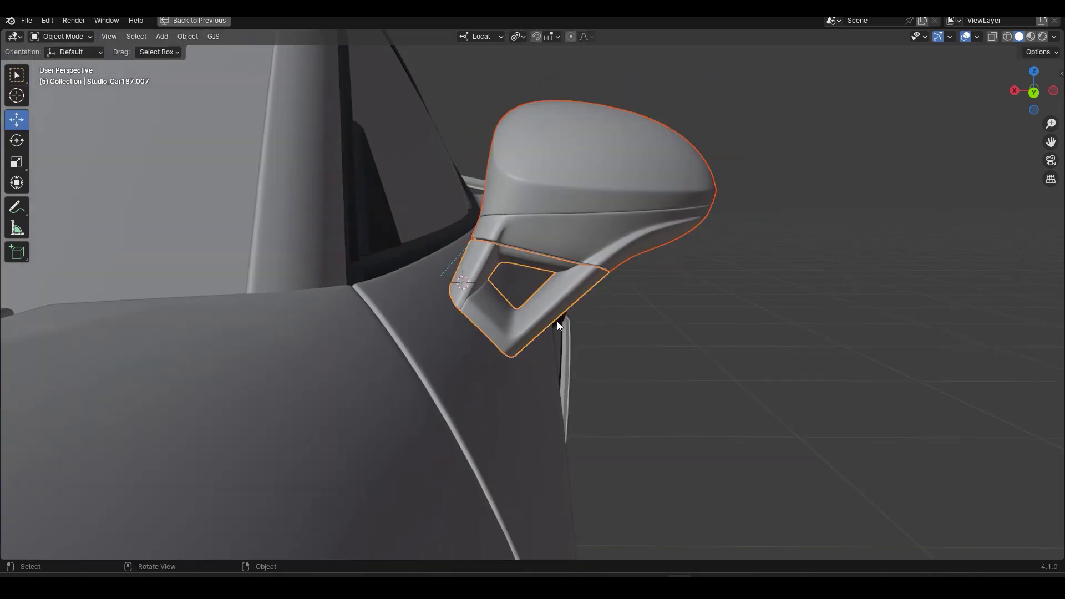
pyautogui.press('q')
pyautogui.click(525, 324)
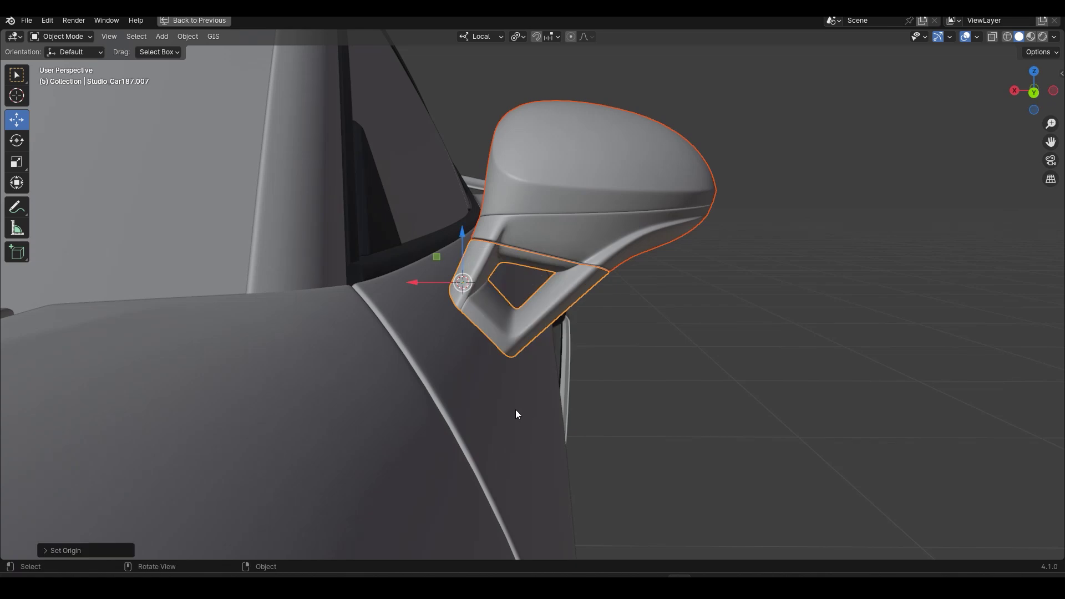
# - Try rotating the left mirror housing about its new origin from the front and from above
pyautogui.press('r')
pyautogui.click(562, 366)
pyautogui.moveTo(562, 363); pyautogui.dragTo(620, 371, button='middle')
pyautogui.click(531, 400)
pyautogui.press('r')
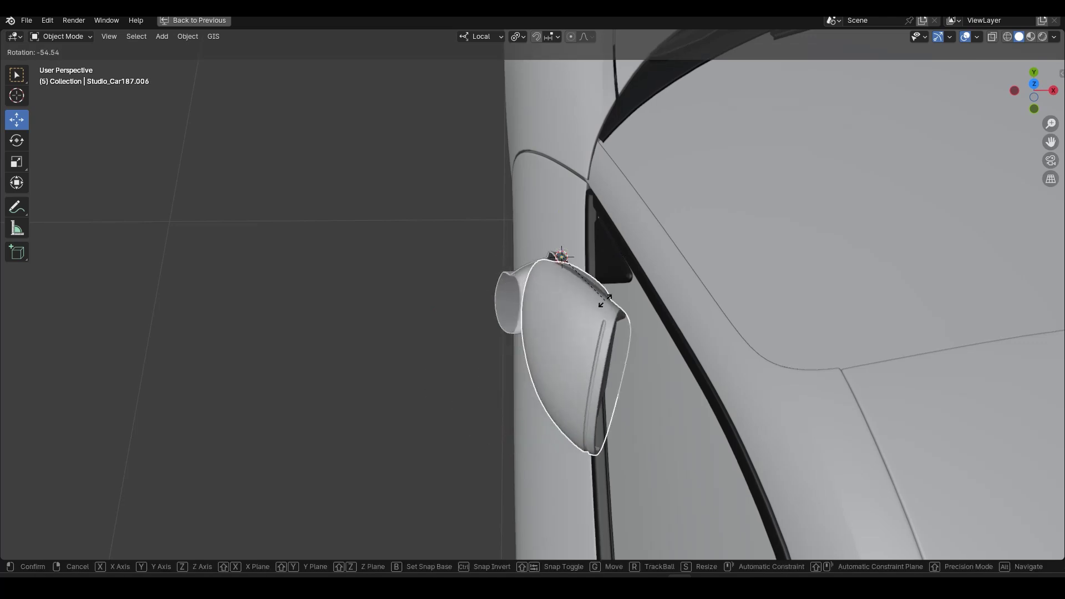
pyautogui.click(539, 413)
pyautogui.moveTo(539, 413); pyautogui.dragTo(499, 333, button='middle')
# - Try tilting the left mirror housing as seen from behind the car, and undo the rotation
pyautogui.press('r')
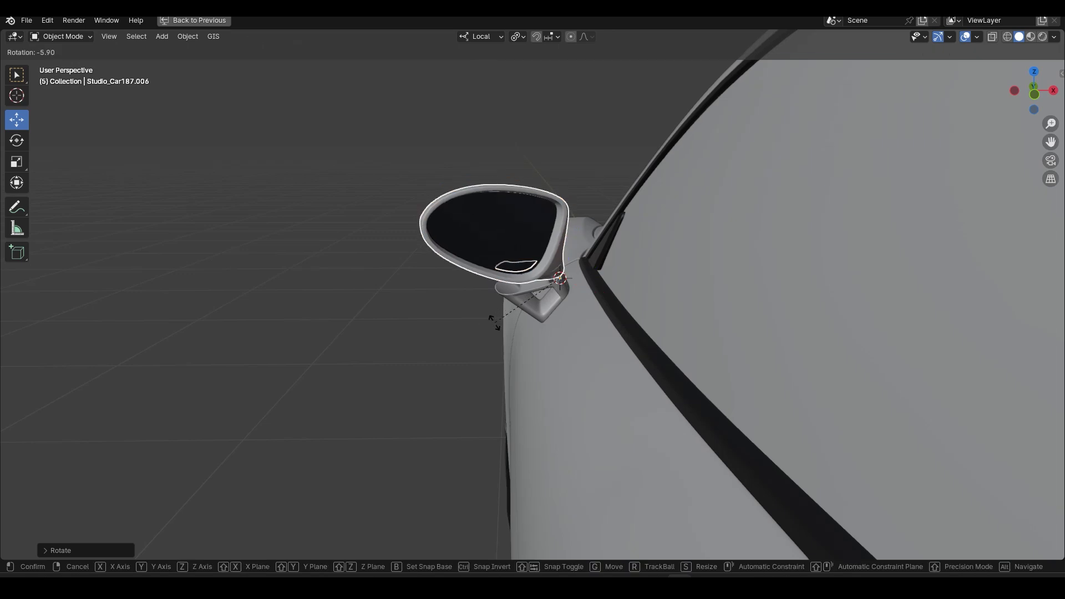
pyautogui.click(499, 362)
pyautogui.moveTo(587, 360); pyautogui.dragTo(588, 361)
pyautogui.moveTo(477, 352); pyautogui.dragTo(553, 351, button='middle')
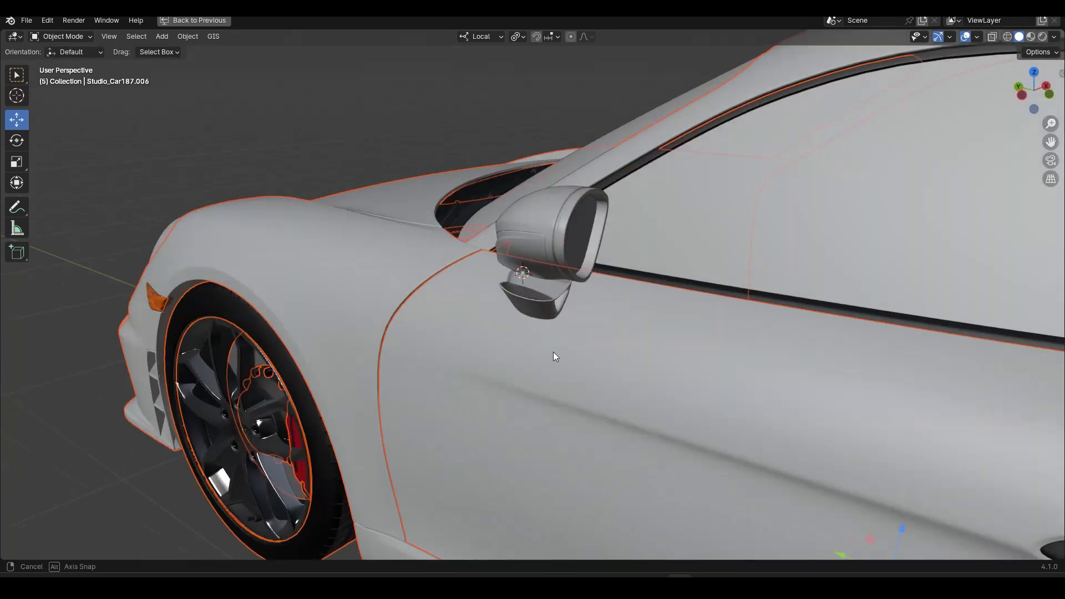
pyautogui.hotkey('ctrl', 'z')
pyautogui.press('r')
pyautogui.rightClick(482, 336)
# - Try tilting the left mirror housing in the left side view, and undo the rotation
pyautogui.moveTo(482, 336); pyautogui.dragTo(537, 320, button='middle')
pyautogui.press('r')
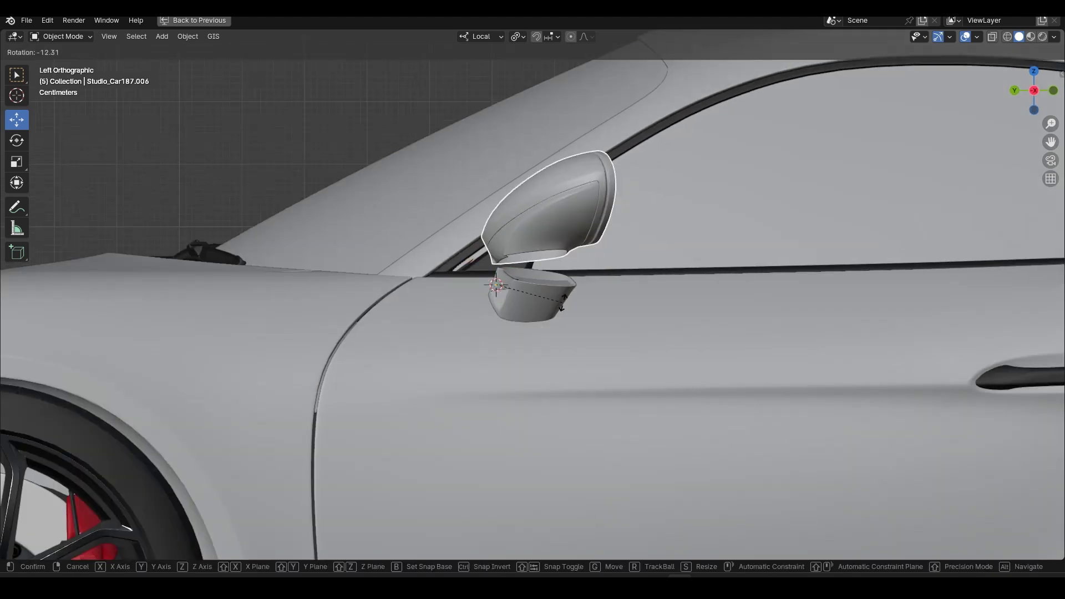
pyautogui.click(553, 311)
pyautogui.click(554, 310)
pyautogui.hotkey('ctrl', 'z')
pyautogui.hotkey('ctrl', 'z')
pyautogui.press('r')
pyautogui.rightClick(485, 267)
# - Try folding the left mirror housing from a raised view, and undo the rotation
pyautogui.moveTo(440, 341); pyautogui.dragTo(570, 487, button='middle')
pyautogui.press('r')
pyautogui.click(627, 348)
pyautogui.moveTo(609, 368); pyautogui.dragTo(504, 315, button='middle')
pyautogui.scroll(3, 504, 314)
pyautogui.hotkey('ctrl', 'z')
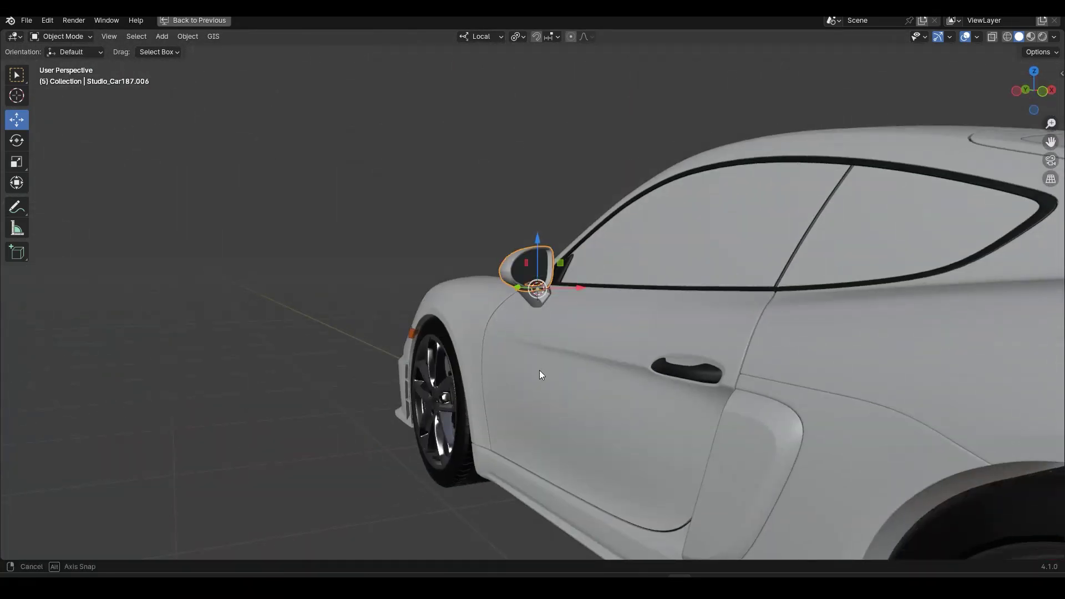
# - Parent the left mirror housing to its bracket with the Object option
pyautogui.moveTo(542, 371); pyautogui.dragTo(502, 437, button='middle')
pyautogui.scroll(4, 545, 341)
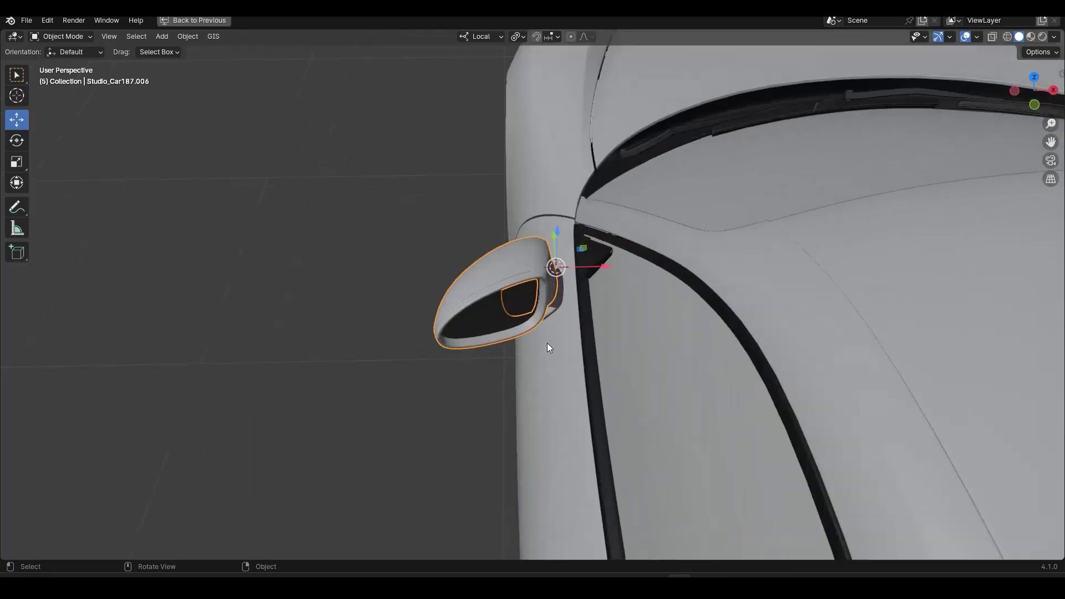
pyautogui.moveTo(506, 388); pyautogui.dragTo(595, 284, button='middle')
pyautogui.click(598, 404)
pyautogui.click(577, 275)
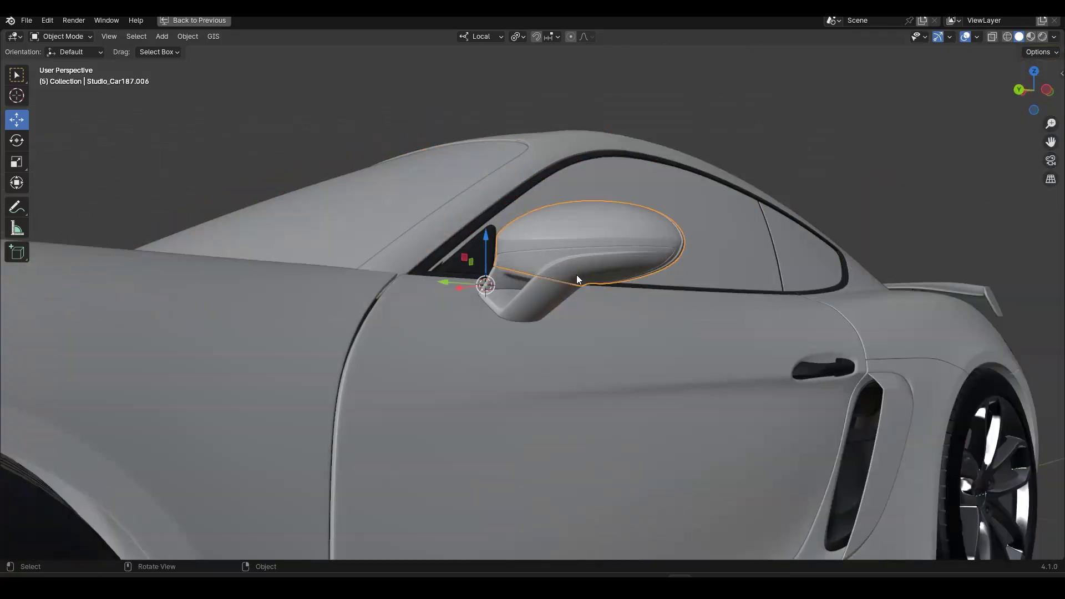
pyautogui.hotkey('ctrl', 'p')
pyautogui.click(530, 305)
# - Parent the left mirror bracket to the left door and test the link by rotating the door
pyautogui.click(535, 314)
pyautogui.keyDown('shift'); pyautogui.click(544, 349); pyautogui.keyUp('shift')
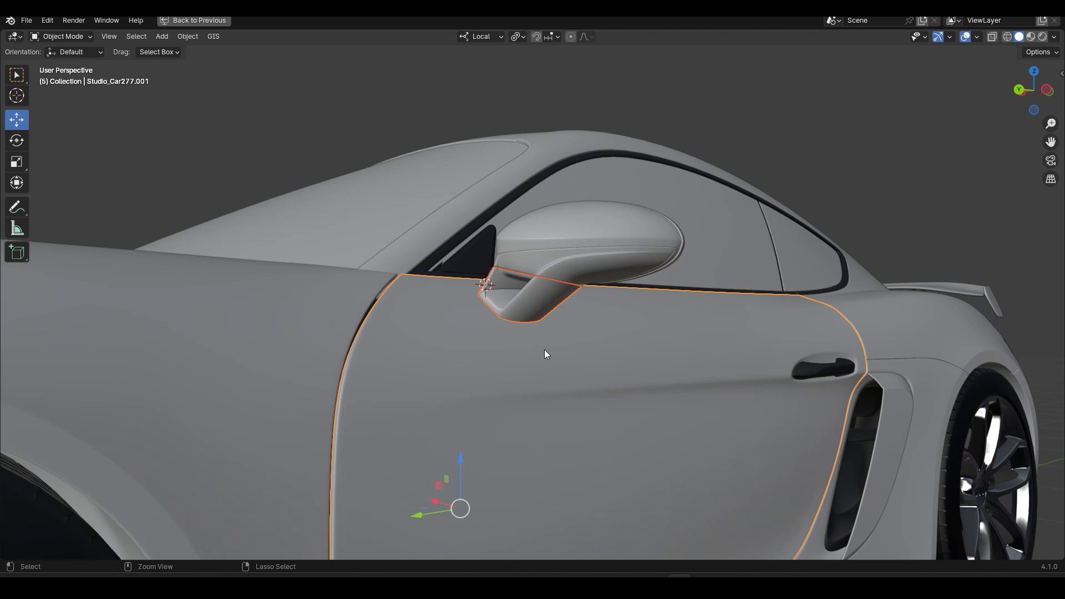
pyautogui.hotkey('ctrl', 'p')
pyautogui.click(544, 349)
pyautogui.moveTo(718, 384); pyautogui.dragTo(809, 394, button='middle')
pyautogui.press('r')
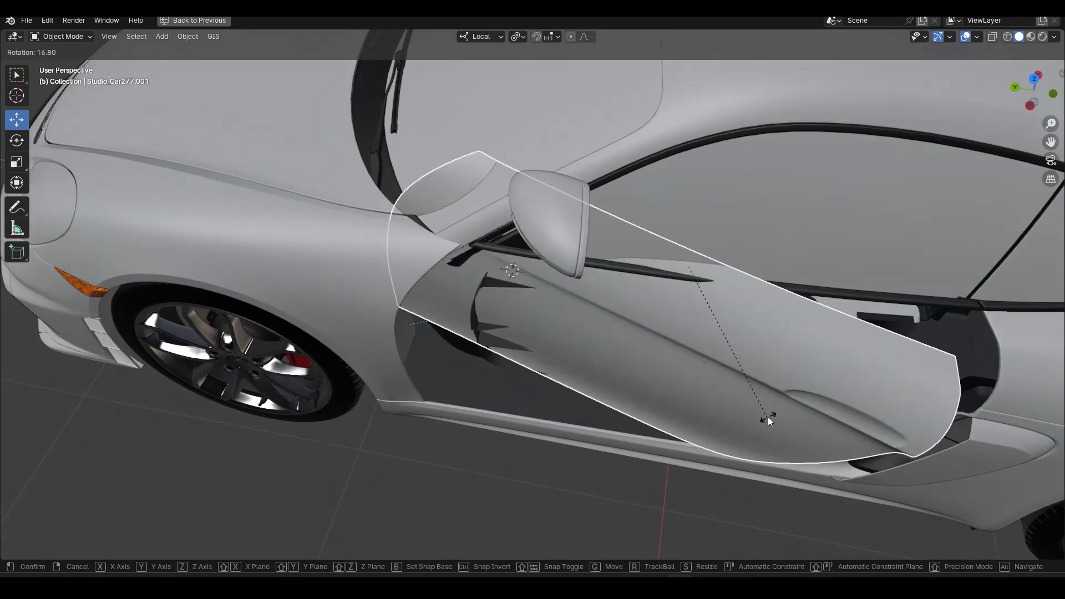
pyautogui.rightClick(763, 419)
pyautogui.click(534, 225)
pyautogui.moveTo(534, 226); pyautogui.dragTo(511, 295, button='middle')
pyautogui.press('Tab')
pyautogui.press('Tab')
pyautogui.scroll(-5, 501, 251)
pyautogui.click(816, 325)
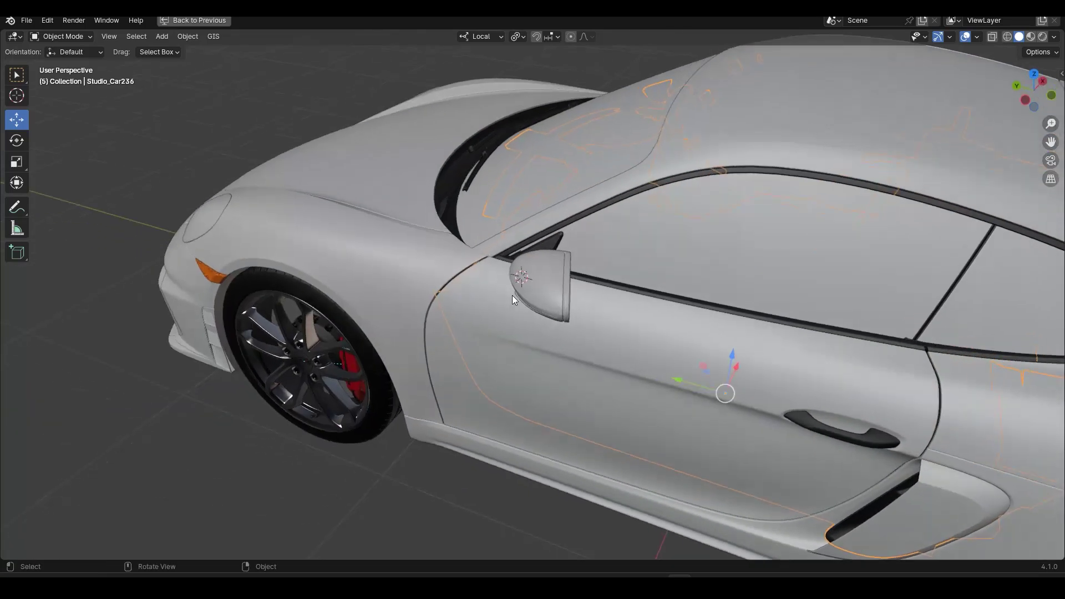
# - Parent the right mirror's glass to its housing and the housing to its bracket
pyautogui.moveTo(619, 353); pyautogui.dragTo(457, 308, button='middle')
pyautogui.click(428, 397)
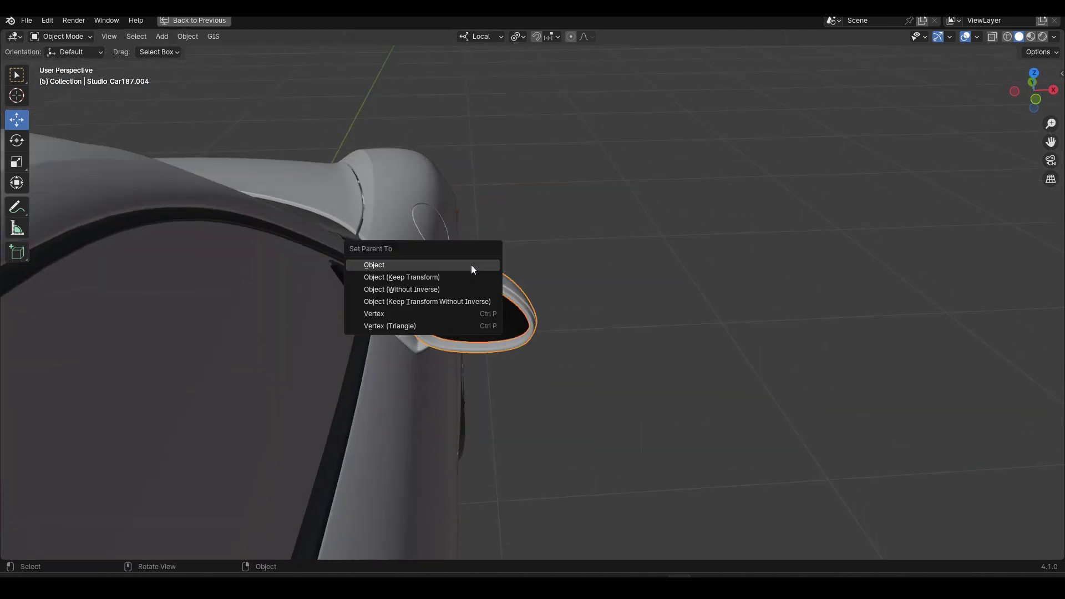
pyautogui.click(471, 264)
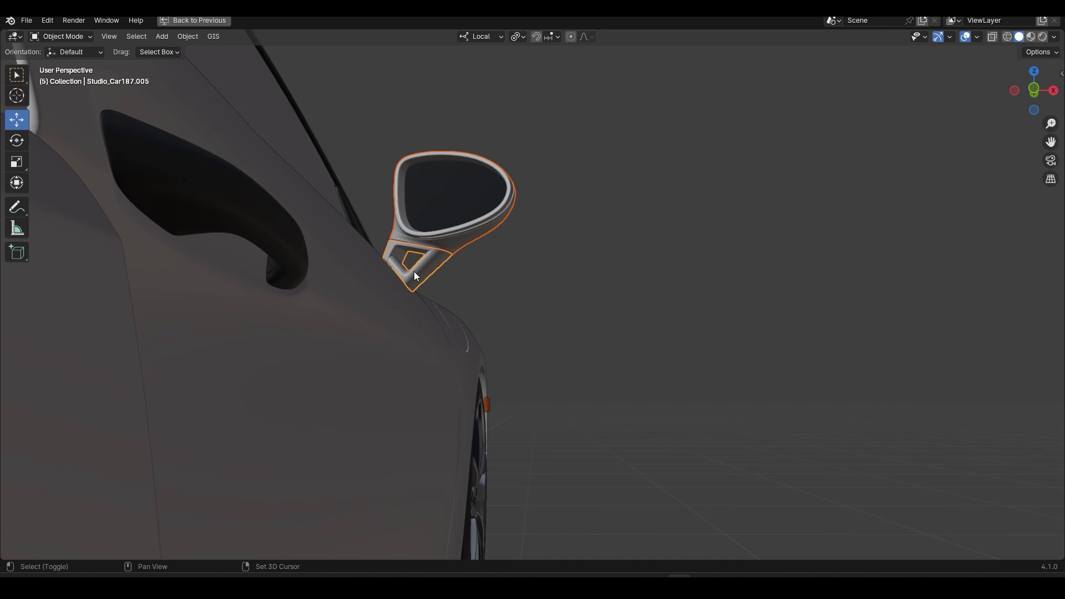
pyautogui.hotkey('ctrl', 'p')
pyautogui.click(414, 272)
# - Parent the right mirror bracket to the right door and test the link by moving the door
pyautogui.click(416, 264)
pyautogui.keyDown('shift'); pyautogui.click(422, 370); pyautogui.keyUp('shift')
pyautogui.hotkey('ctrl', 'p')
pyautogui.click(421, 371)
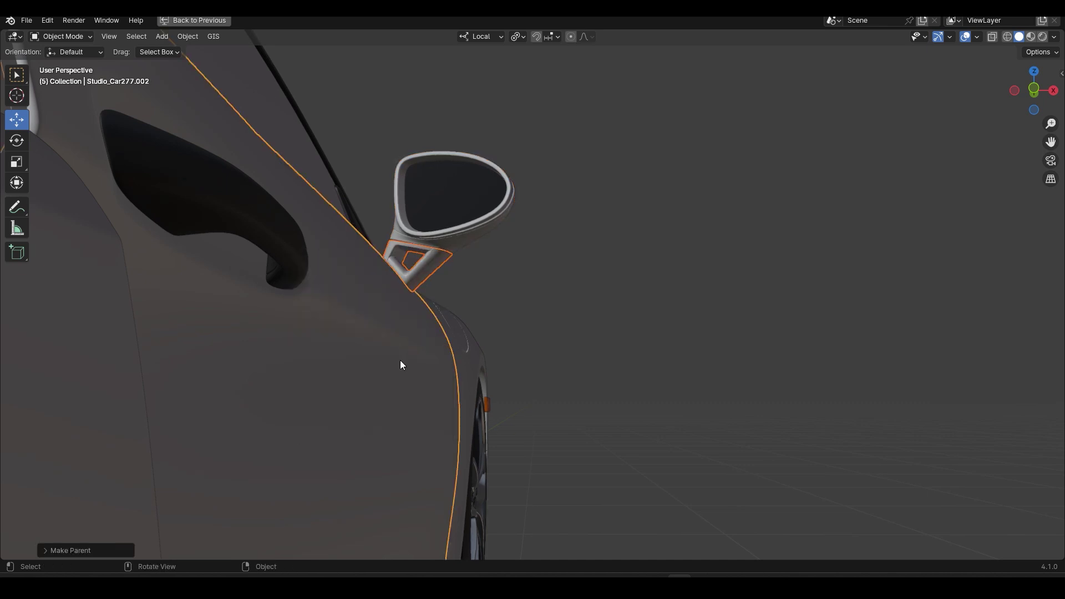
pyautogui.press('g')
pyautogui.keyDown('alt'); pyautogui.scroll(-3, 454, 468); pyautogui.keyUp('alt')
pyautogui.keyDown('alt'); pyautogui.moveTo(559, 411); pyautogui.dragTo(675, 256, button='middle'); pyautogui.keyUp('alt')
pyautogui.rightClick(574, 394)
# - Separate the right door's outer handle from its combined mesh by selection
pyautogui.click(271, 449)
pyautogui.press('Tab')
pyautogui.hotkey('alt', 'z')
pyautogui.moveTo(674, 257); pyautogui.dragTo(974, 401)
pyautogui.moveTo(863, 426); pyautogui.dragTo(926, 429, button='middle')
pyautogui.press('p')
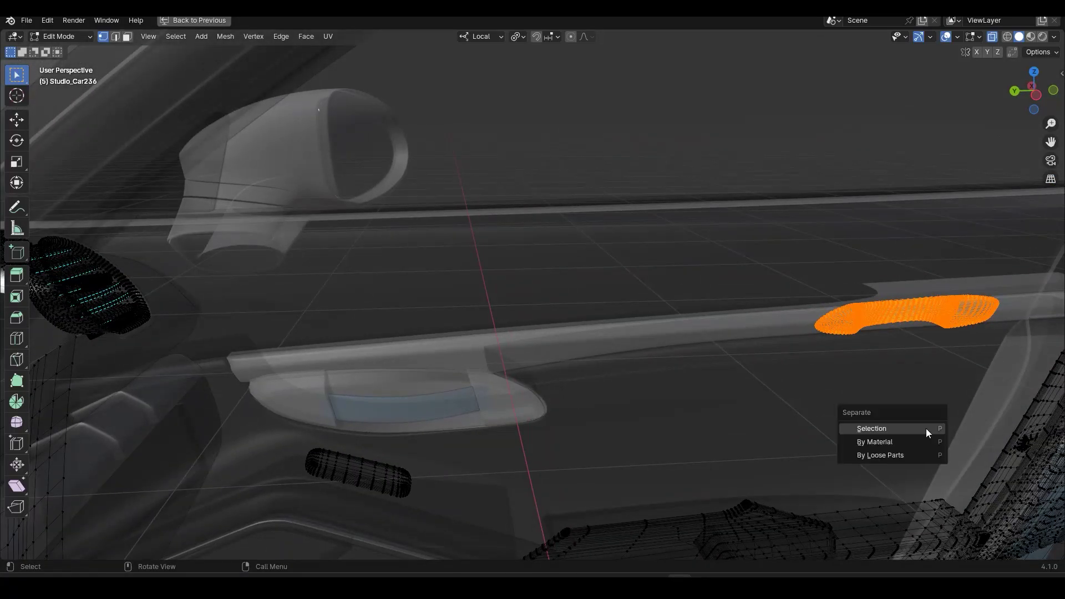
pyautogui.click(928, 433)
# - Separate the left door's outer handle by selection, and return to Object Mode with solid display
pyautogui.moveTo(749, 299); pyautogui.dragTo(679, 247, button='middle')
pyautogui.moveTo(744, 231); pyautogui.dragTo(549, 351)
pyautogui.press('p')
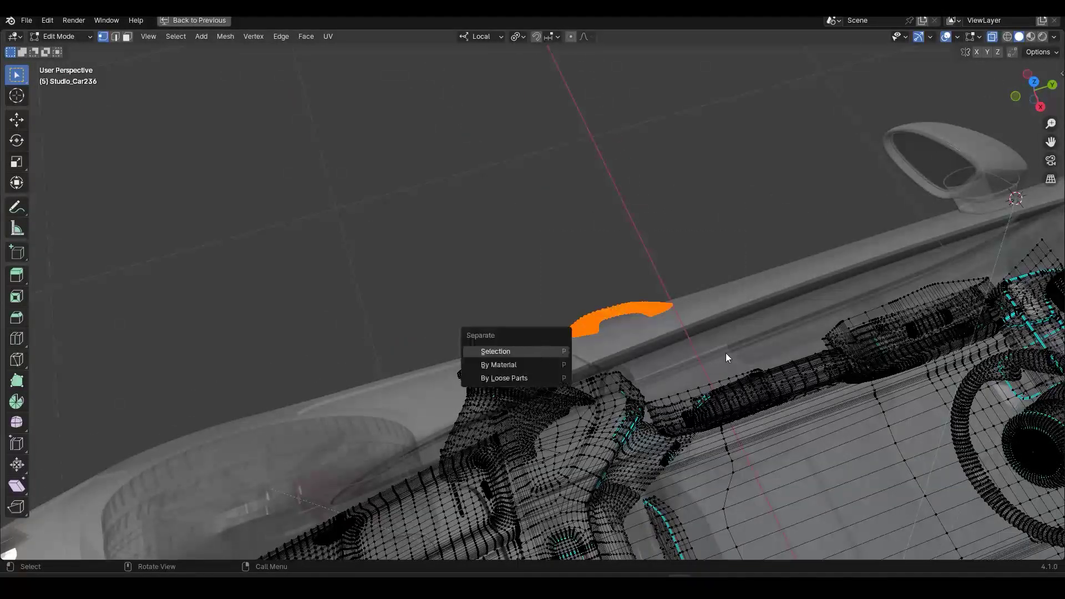
pyautogui.click(549, 351)
pyautogui.press('Tab')
pyautogui.moveTo(707, 344); pyautogui.dragTo(788, 330, button='middle')
pyautogui.scroll(-7, 737, 309)
pyautogui.hotkey('alt', 'z')
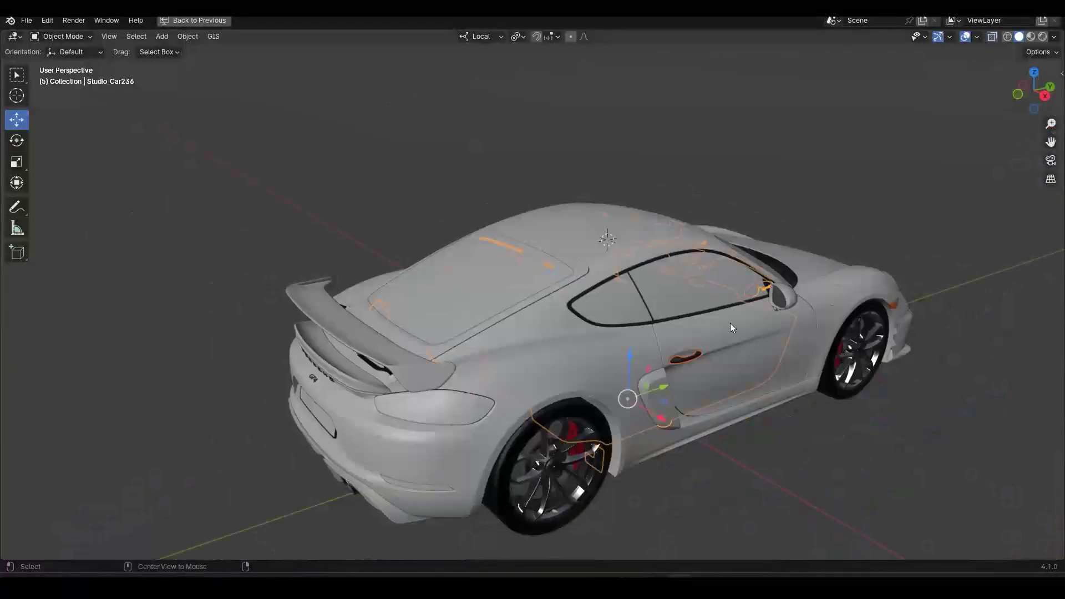
# - Move the car's body shell and the black window trim well away from the car
pyautogui.scroll(3, 732, 312)
pyautogui.click(681, 399)
pyautogui.scroll(-4, 681, 398)
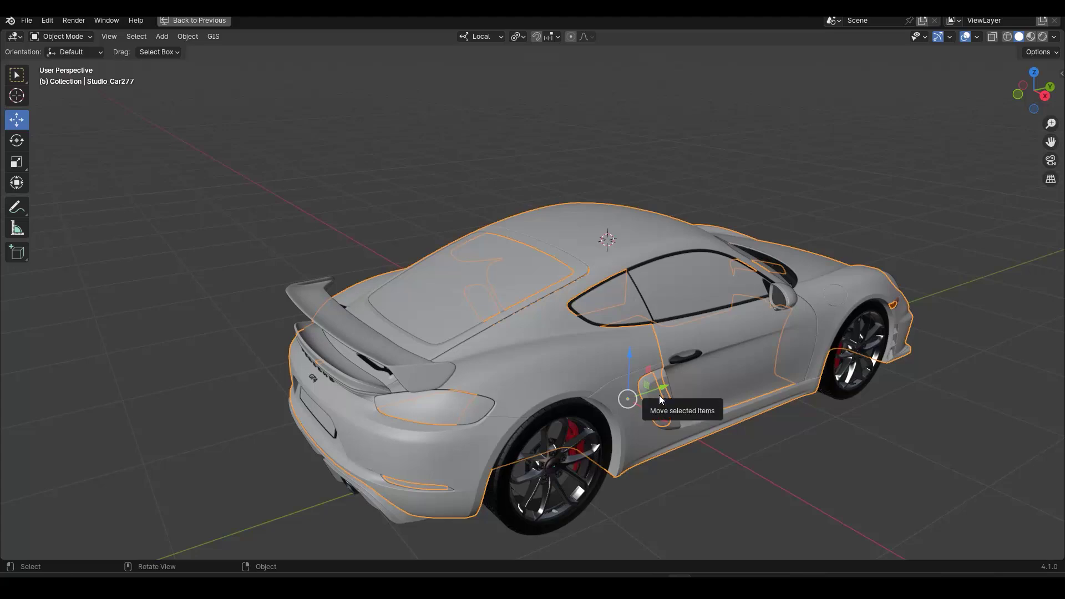
pyautogui.press('g')
pyautogui.click(107, 178)
pyautogui.click(665, 200)
pyautogui.press('g')
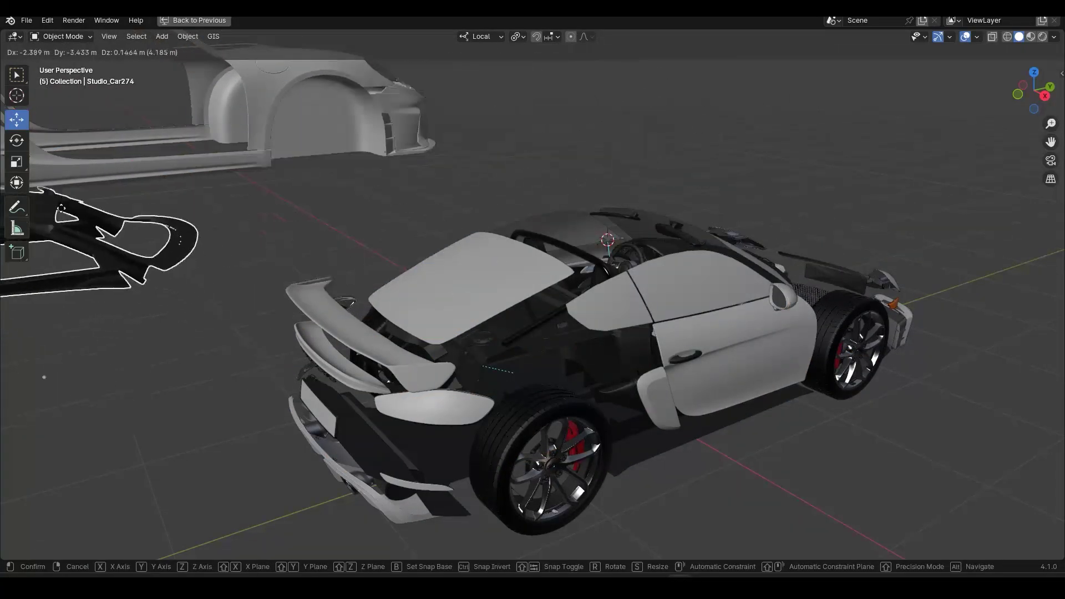
pyautogui.click(41, 370)
# - Select the car's combined glass object and open it in Edit Mode
pyautogui.moveTo(700, 228); pyautogui.dragTo(776, 328, button='middle')
pyautogui.click(735, 285)
pyautogui.moveTo(804, 388); pyautogui.dragTo(712, 321, button='middle')
pyautogui.scroll(2, 510, 384)
pyautogui.press('g')
pyautogui.rightClick(518, 354)
pyautogui.press('Tab')
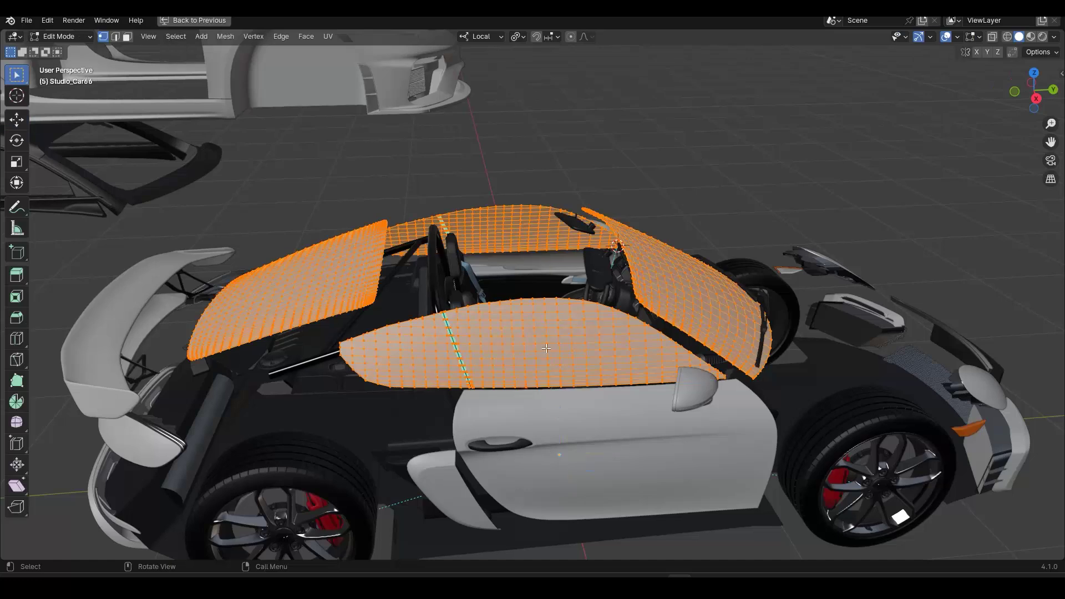
# - Grow a selection over the whole right door window and separate it into its own object
pyautogui.hotkey('alt', 'z')
pyautogui.moveTo(532, 309); pyautogui.dragTo(587, 434)
pyautogui.press('ctrl+KP_Add')
pyautogui.press('ctrl+KP_Add')
pyautogui.press('ctrl+KP_Add')
pyautogui.press('ctrl+KP_Add')
pyautogui.press('ctrl+KP_Add')
pyautogui.press('ctrl+KP_Add')
pyautogui.press('ctrl+KP_Add')
pyautogui.press('ctrl+KP_Add')
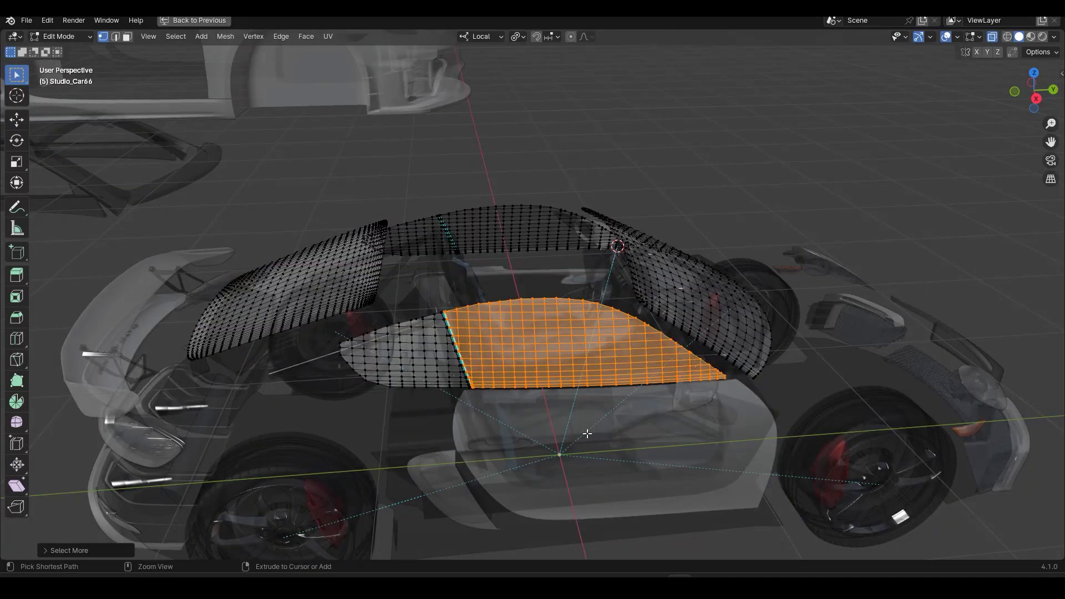
pyautogui.press('p')
pyautogui.click(587, 434)
pyautogui.press('Tab')
# - Grow a selection over the whole left door window and separate it from the remaining glass
pyautogui.click(517, 231)
pyautogui.press('Tab')
pyautogui.click(517, 221)
pyautogui.press('ctrl+KP_Add')
pyautogui.press('ctrl+KP_Add')
pyautogui.press('ctrl+KP_Add')
pyautogui.press('ctrl+KP_Add')
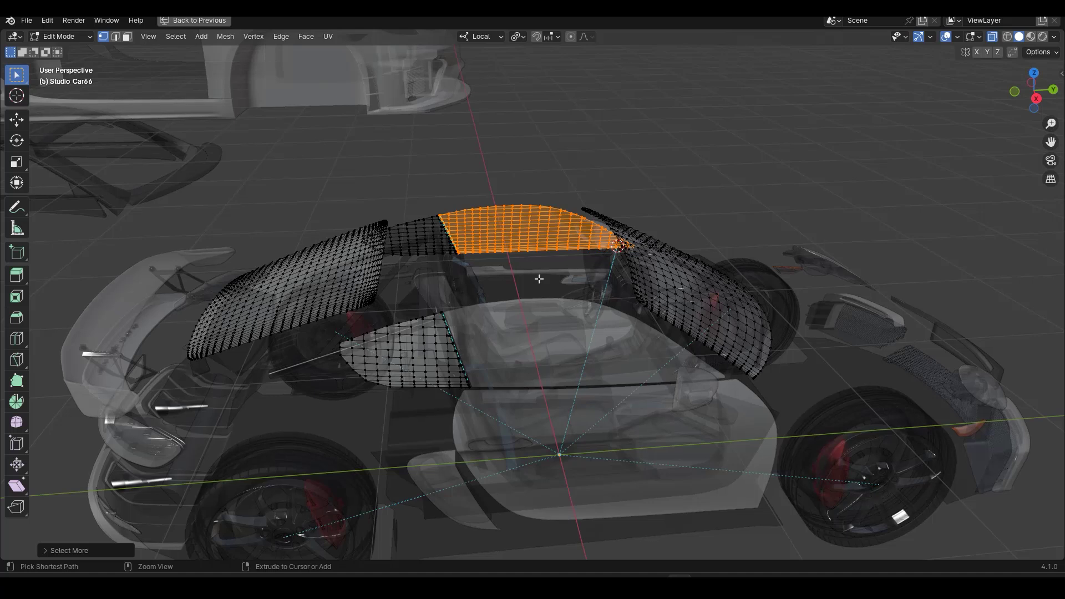
pyautogui.press('p')
pyautogui.click(532, 277)
pyautogui.press('Tab')
# - Check that both door windows are separate by test-moving them, and restore the solid display
pyautogui.click(537, 231)
pyautogui.press('g')
pyautogui.press('Escape')
pyautogui.click(559, 358)
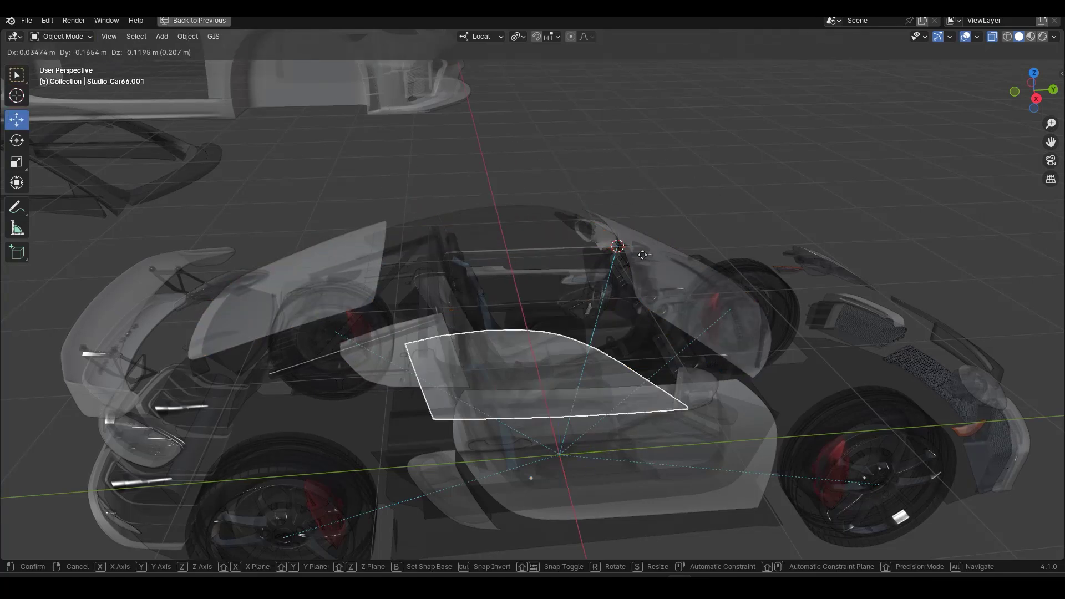
pyautogui.hotkey('alt', 'z')
pyautogui.moveTo(558, 355); pyautogui.dragTo(568, 394, button='middle')
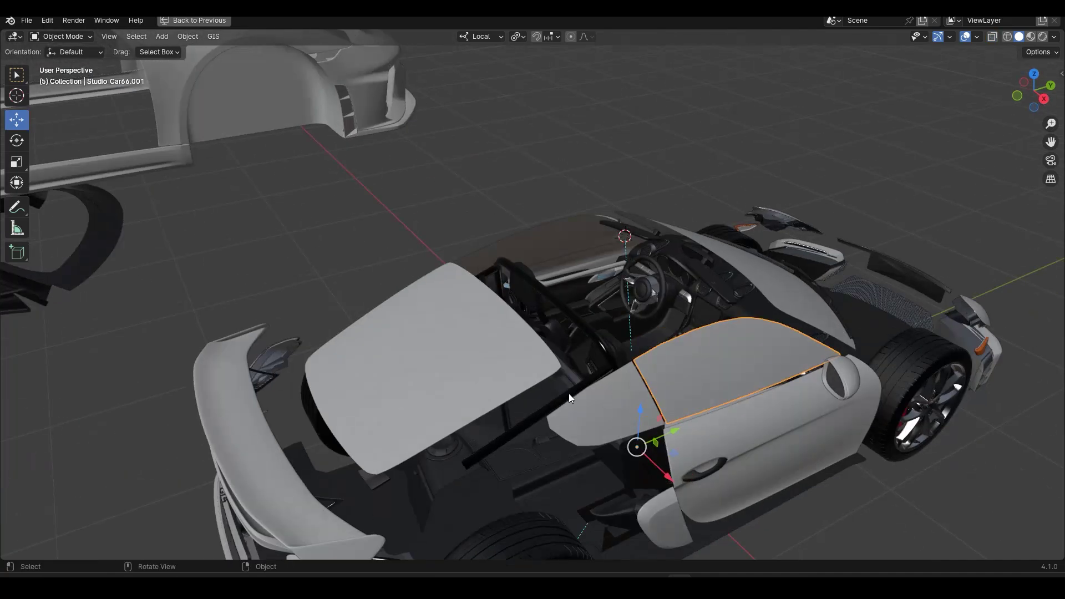
pyautogui.hotkey('ctrl', 'v')
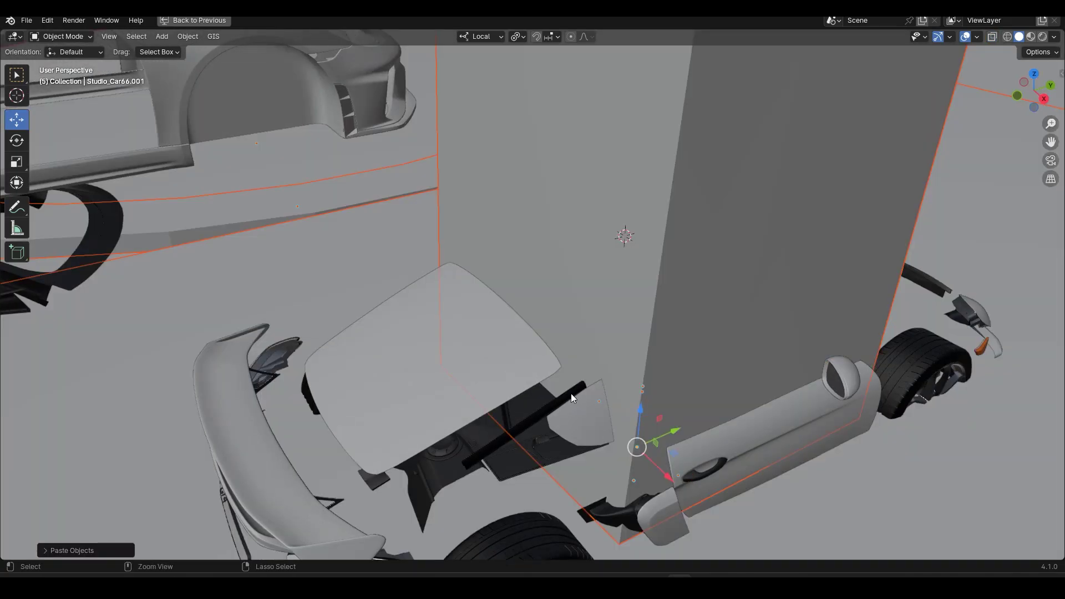
pyautogui.hotkey('ctrl', 'z')
pyautogui.hotkey('ctrl', 'n')
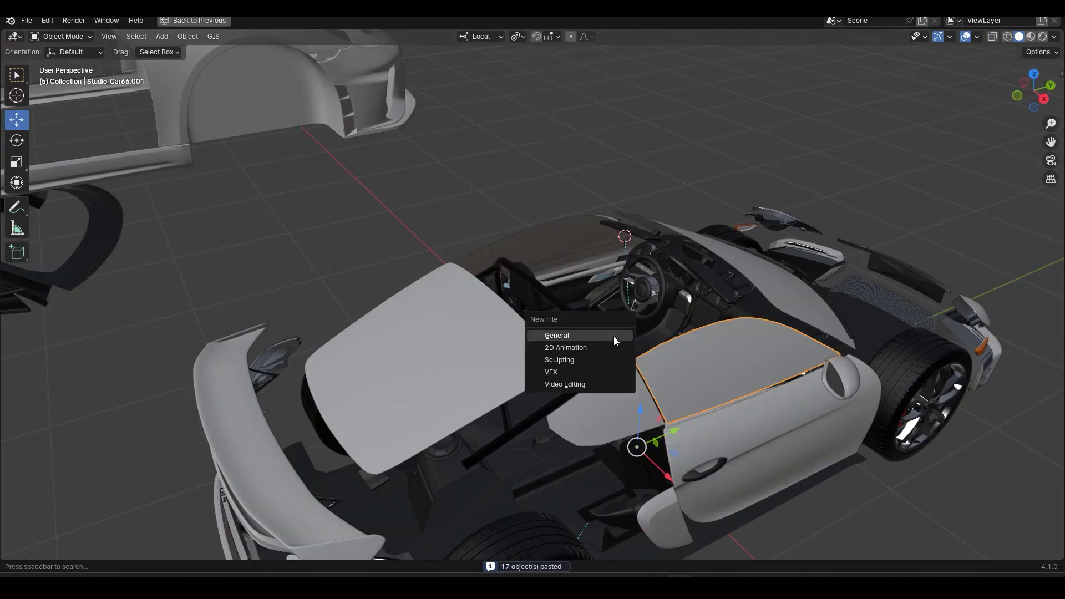
pyautogui.press('Escape')
# - Restore the full multi-editor layout and rename the right door window as Glass_R
pyautogui.hotkey('ctrl', 'space')
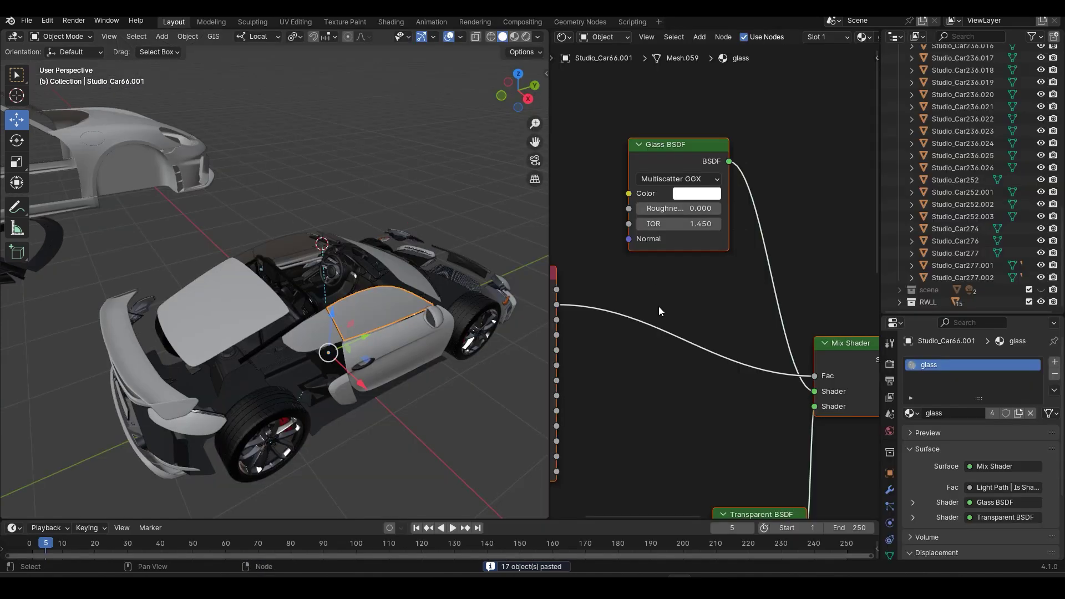
pyautogui.press('.')
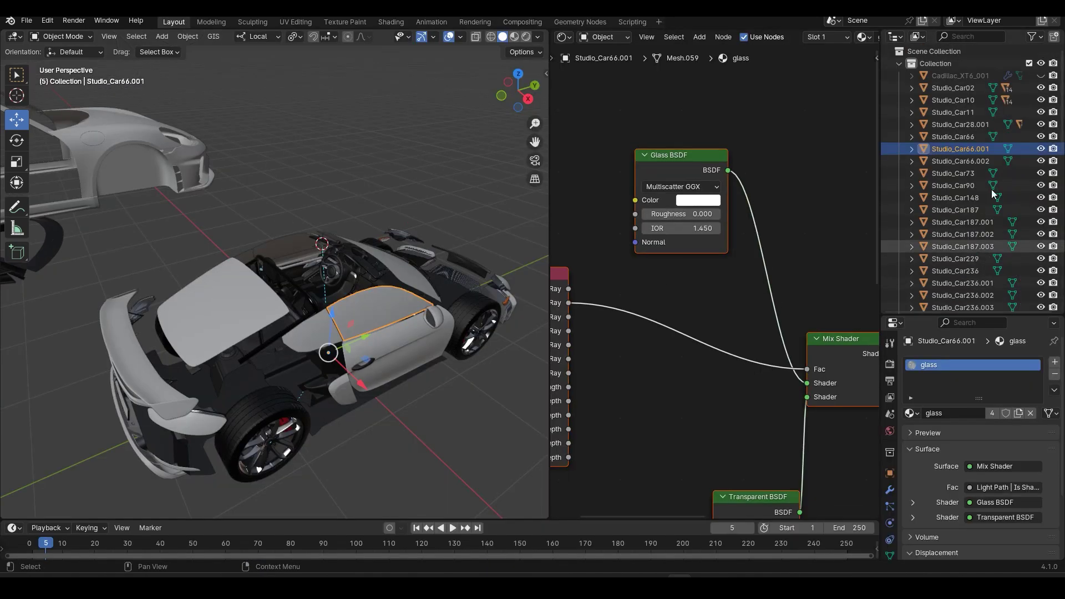
pyautogui.doubleClick(968, 149)
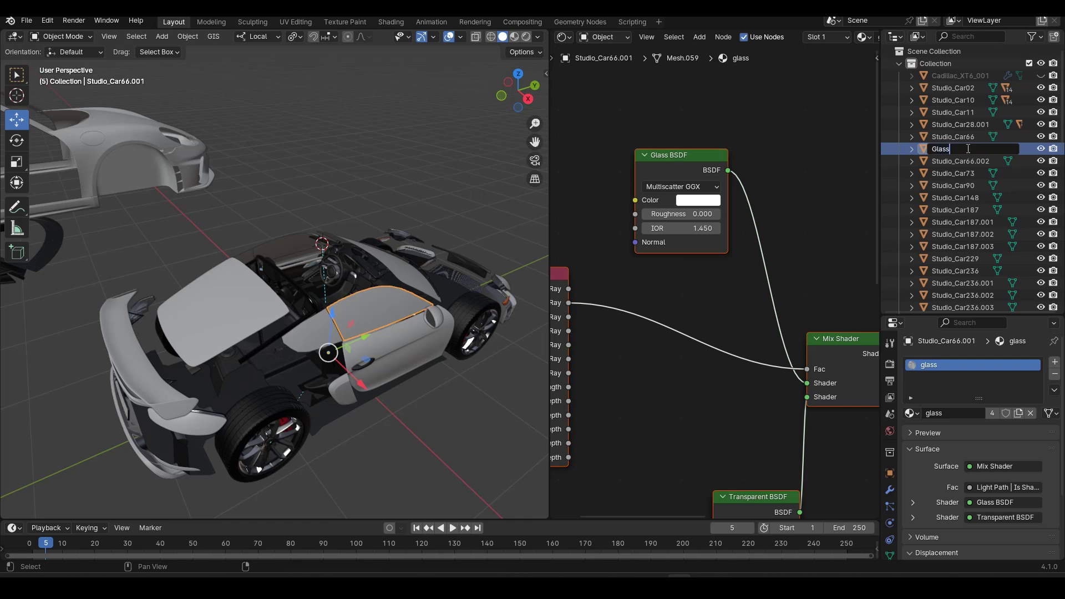
pyautogui.press('Return')
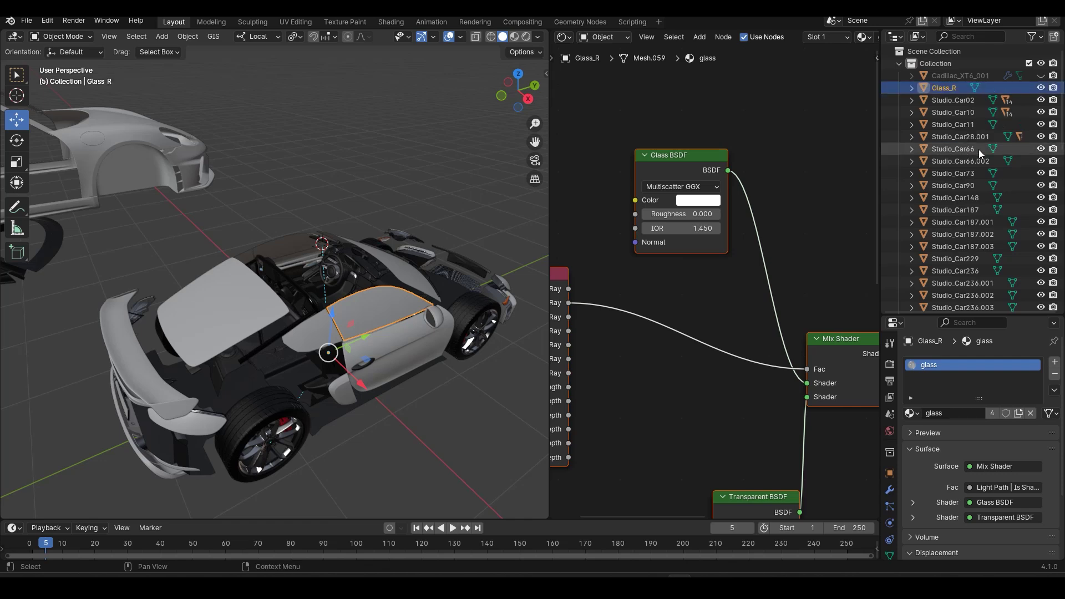
# - Rename the right door window as Door_R_Glass and the left door window as Door_L_Glass
pyautogui.click(289, 244)
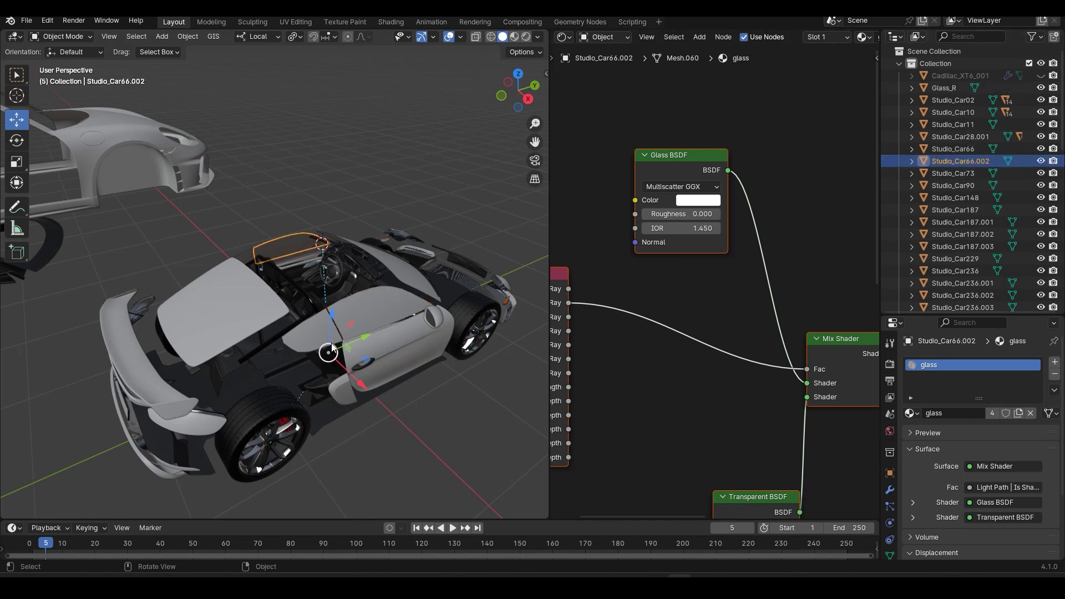
pyautogui.click(377, 310)
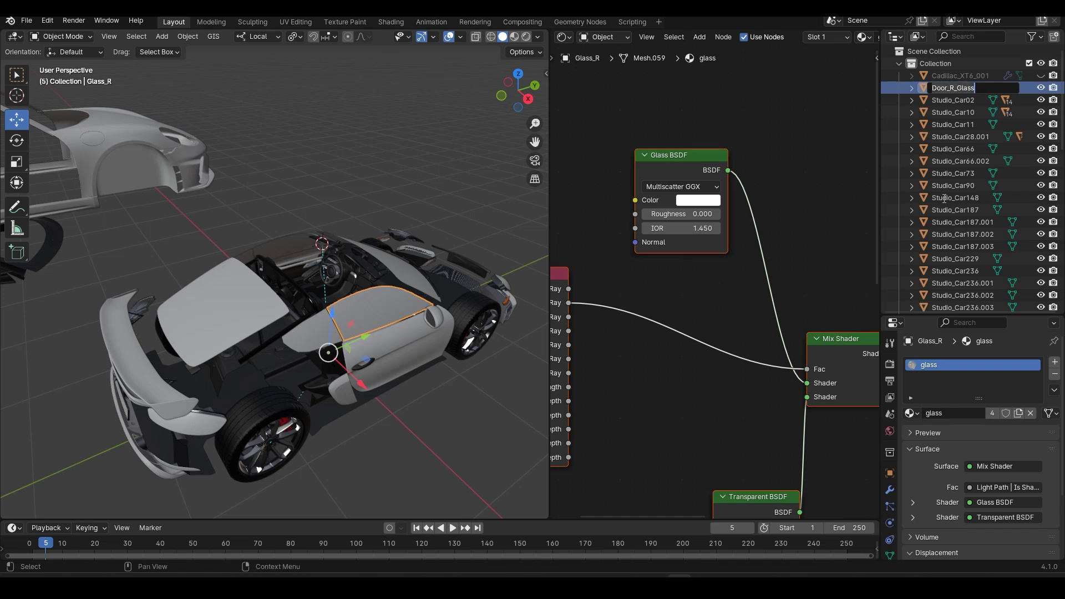
pyautogui.press('Return')
pyautogui.click(992, 160)
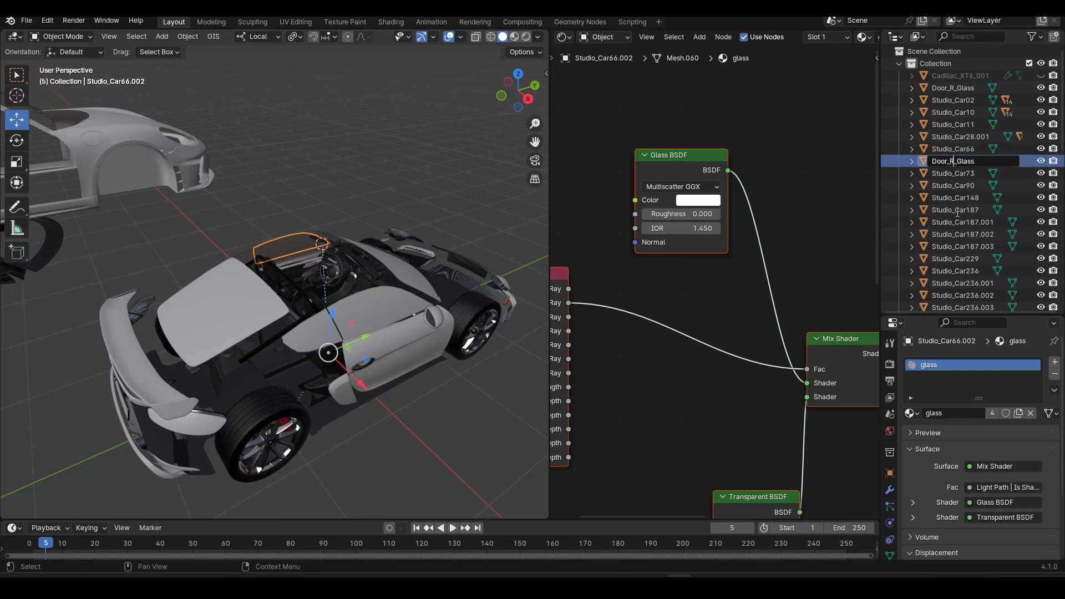
pyautogui.press('Return')
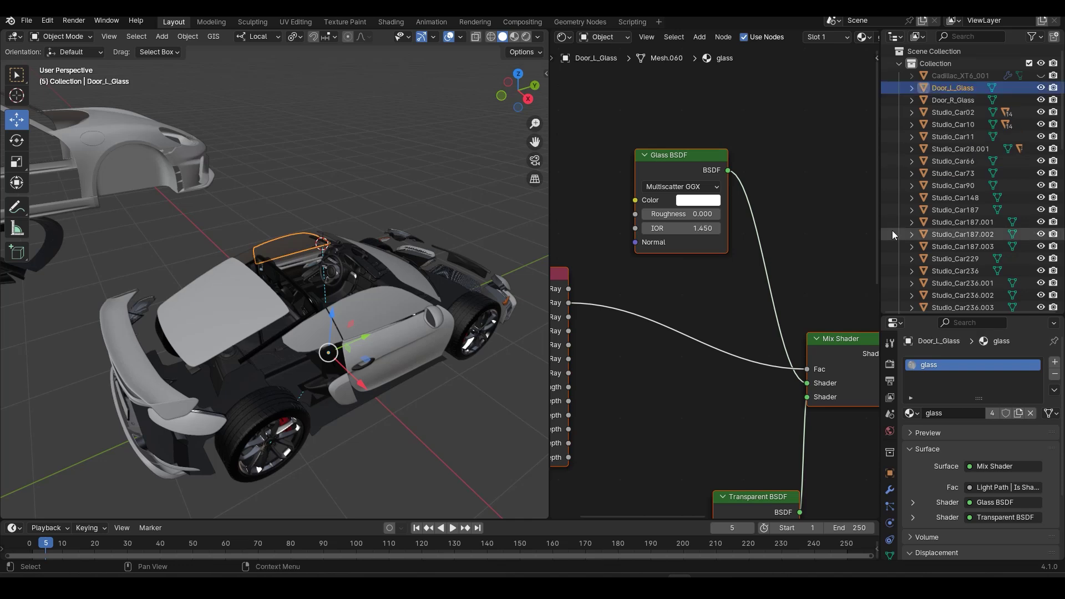
# - Move the remaining windshield and quarter glass off the car toward the detached body shell
pyautogui.click(411, 354)
pyautogui.scroll(3, 375, 341)
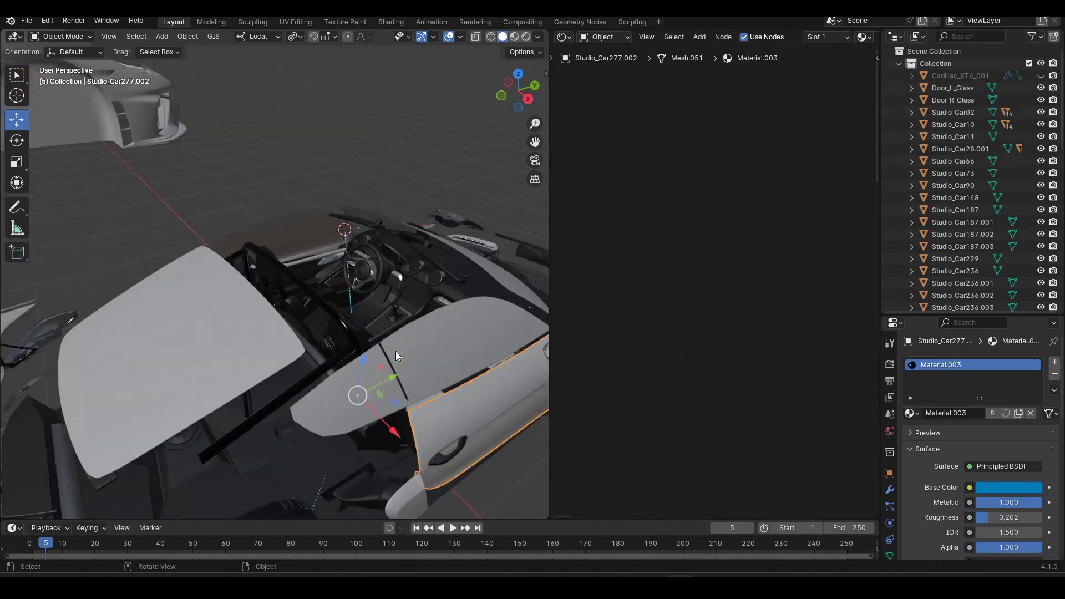
pyautogui.click(444, 361)
pyautogui.click(223, 361)
pyautogui.scroll(-4, 262, 368)
pyautogui.press('g')
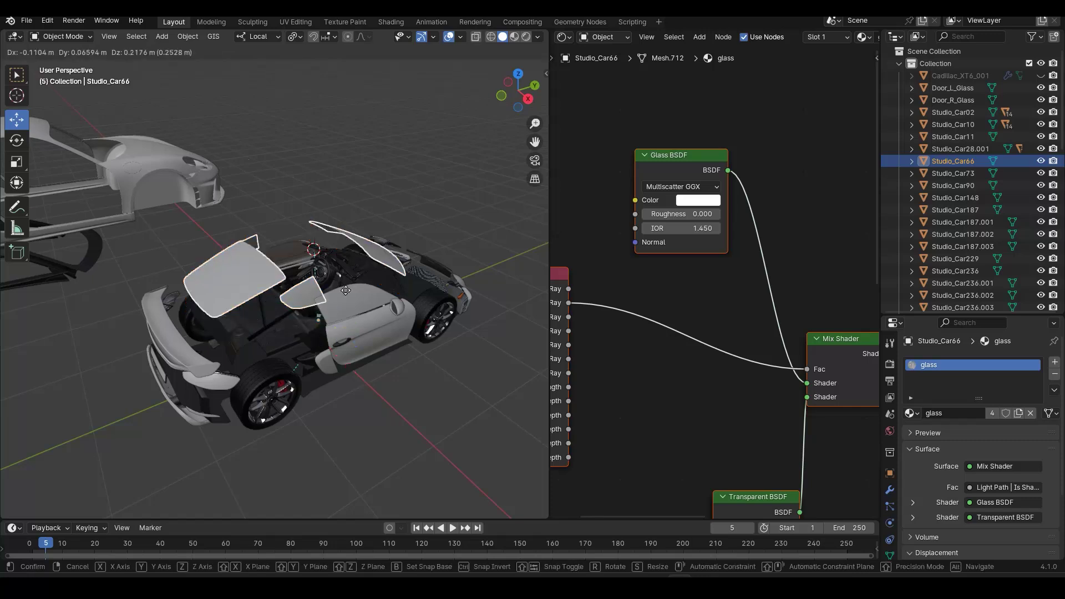
pyautogui.click(131, 242)
# - Check that the right door's leather inner panel is a separate object by test-moving it
pyautogui.scroll(4, 282, 387)
pyautogui.click(325, 374)
pyautogui.moveTo(357, 392)
pyautogui.mouseDown(button='middle')
pyautogui.moveTo(428, 423)
pyautogui.moveTo(322, 377)
pyautogui.moveTo(418, 391)
pyautogui.moveTo(293, 372)
pyautogui.moveTo(360, 348)
pyautogui.moveTo(350, 318)
pyautogui.moveTo(382, 391)
pyautogui.moveTo(316, 400)
pyautogui.moveTo(282, 291)
pyautogui.moveTo(343, 365)
pyautogui.moveTo(322, 331)
pyautogui.mouseUp(button='middle')
pyautogui.click(382, 392)
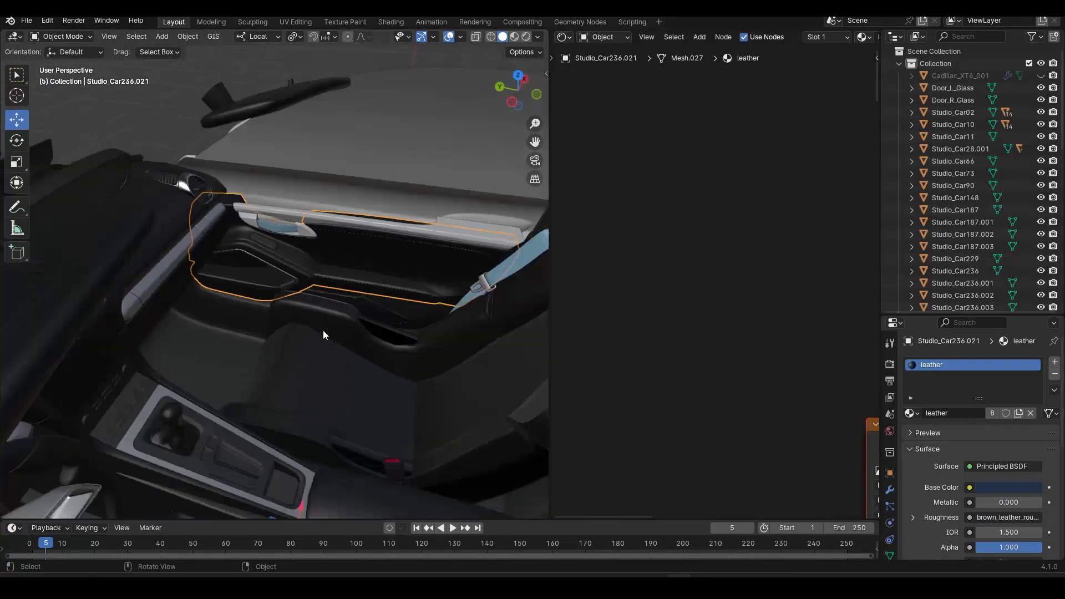
pyautogui.scroll(-5, 322, 350)
pyautogui.hotkey('alt', 'z')
pyautogui.moveTo(309, 371); pyautogui.dragTo(342, 334, button='middle')
pyautogui.hotkey('alt', 'z')
pyautogui.scroll(5, 352, 300)
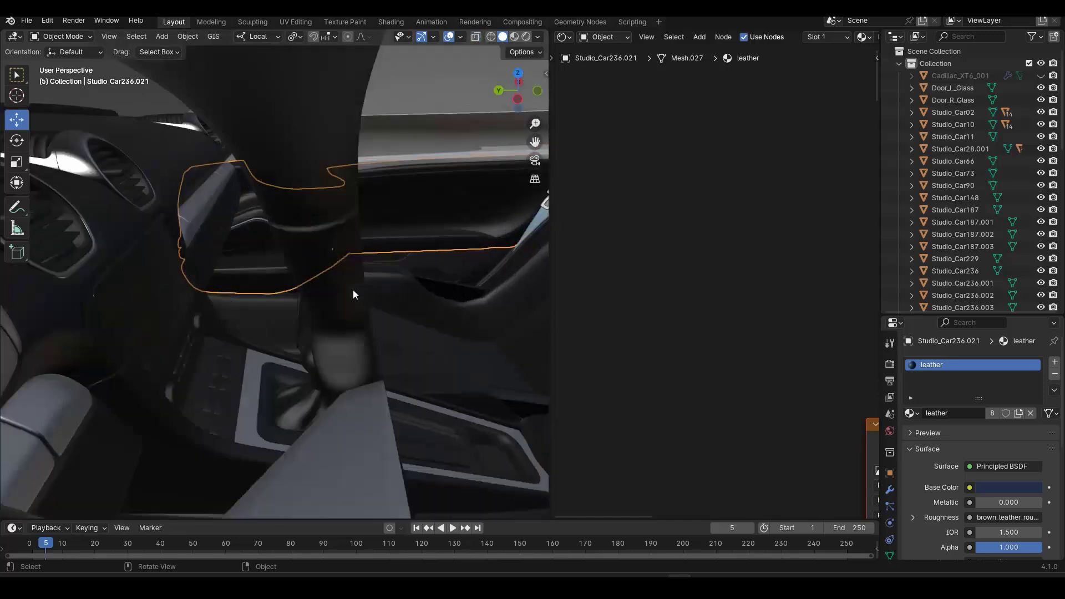
pyautogui.moveTo(352, 289); pyautogui.dragTo(317, 316, button='middle')
pyautogui.press('g')
pyautogui.rightClick(265, 229)
# - Parent the right door's blue inner handle to the carbon-fiber trim piece using the Object option
pyautogui.click(271, 229)
pyautogui.keyDown('shift'); pyautogui.click(311, 226); pyautogui.keyUp('shift')
pyautogui.scroll(-5, 316, 312)
pyautogui.moveTo(316, 312)
pyautogui.mouseDown(button='middle')
pyautogui.moveTo(364, 361)
pyautogui.moveTo(474, 401)
pyautogui.moveTo(426, 310)
pyautogui.moveTo(341, 318)
pyautogui.moveTo(331, 297)
pyautogui.mouseUp(button='middle')
pyautogui.scroll(5, 367, 338)
pyautogui.scroll(2, 367, 338)
pyautogui.keyDown('shift'); pyautogui.moveTo(260, 223); pyautogui.dragTo(174, 244, button='middle'); pyautogui.keyUp('shift')
pyautogui.scroll(3, 185, 261)
pyautogui.click(174, 244)
pyautogui.keyDown('shift'); pyautogui.click(226, 257); pyautogui.keyUp('shift')
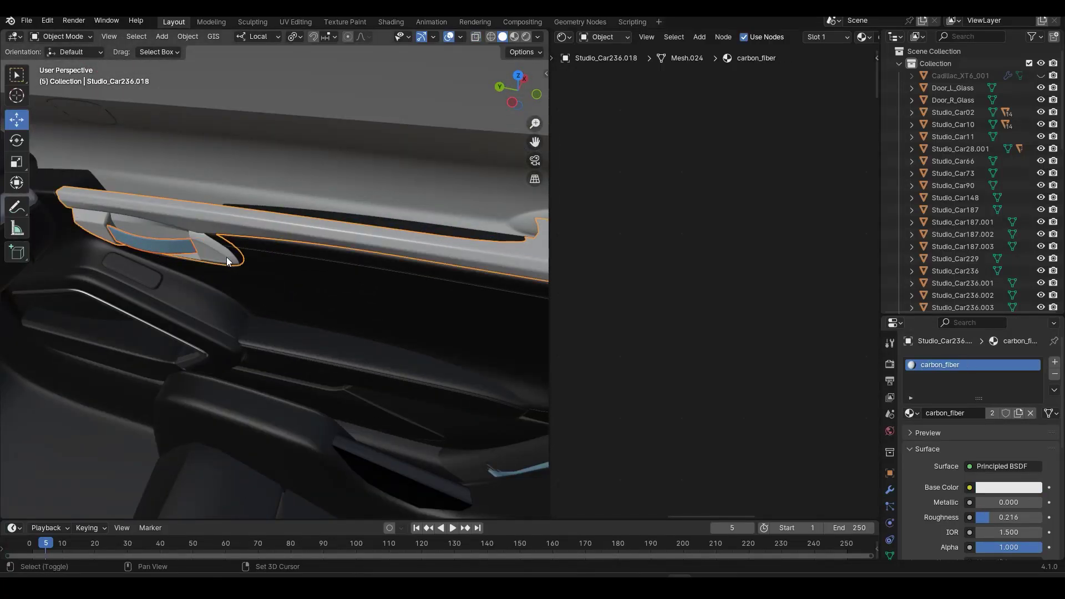
pyautogui.hotkey('ctrl', 'p')
pyautogui.click(226, 257)
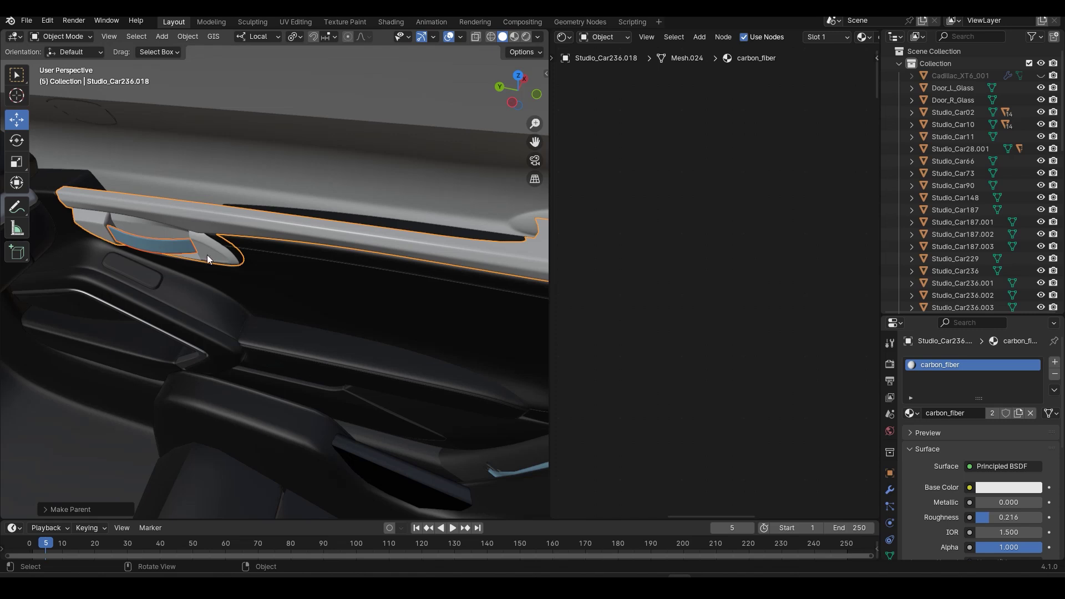
# - Parent the carbon-fiber trim to the right door's leather inner panel and test-move the panel to check the link
pyautogui.keyDown('shift'); pyautogui.click(286, 270); pyautogui.keyUp('shift')
pyautogui.scroll(-3, 454, 331)
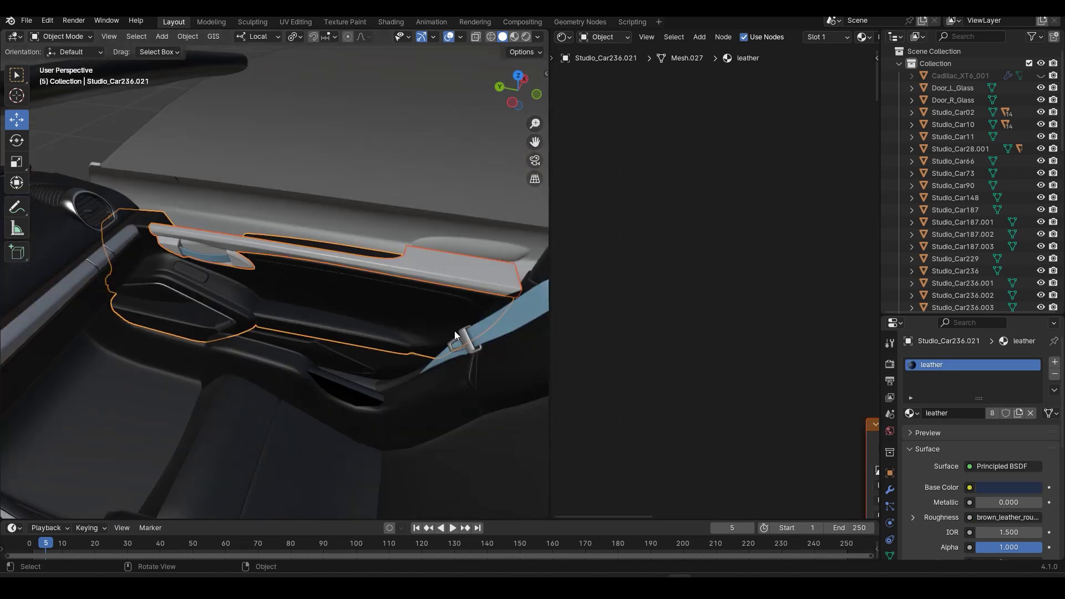
pyautogui.hotkey('ctrl', 'p')
pyautogui.click(380, 311)
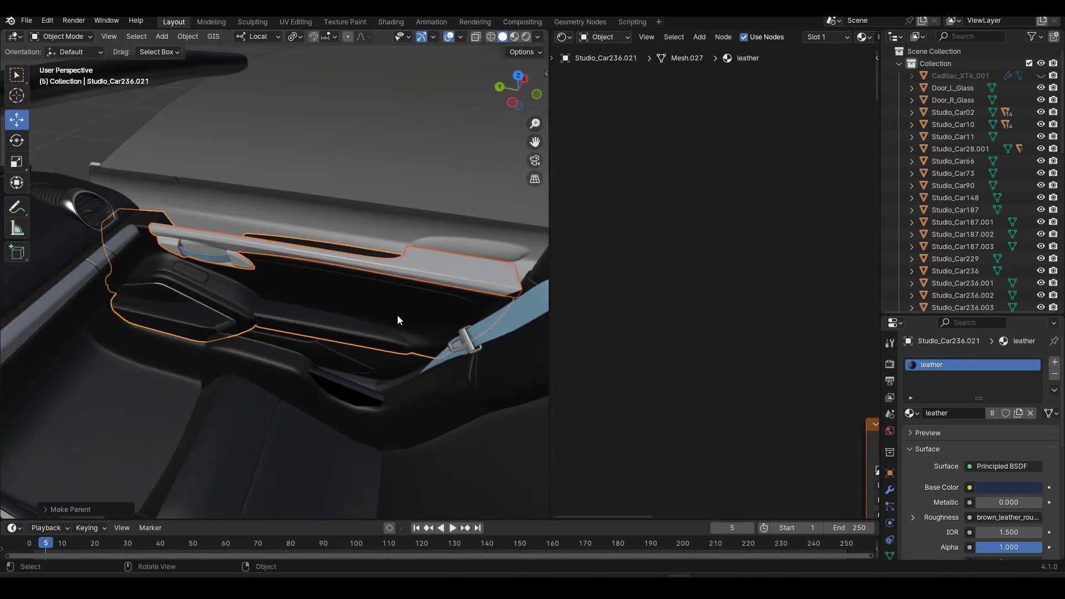
pyautogui.click(408, 305)
pyautogui.press('g')
pyautogui.rightClick(368, 349)
# - Parent the leather inner panel to the right door's outer shell using the Object option
pyautogui.click(469, 242)
pyautogui.moveTo(389, 341)
pyautogui.mouseDown(button='middle')
pyautogui.moveTo(375, 312)
pyautogui.moveTo(375, 326)
pyautogui.mouseUp(button='middle')
pyautogui.click(339, 274)
pyautogui.keyDown('shift'); pyautogui.click(317, 224); pyautogui.keyUp('shift')
pyautogui.hotkey('ctrl', 'p')
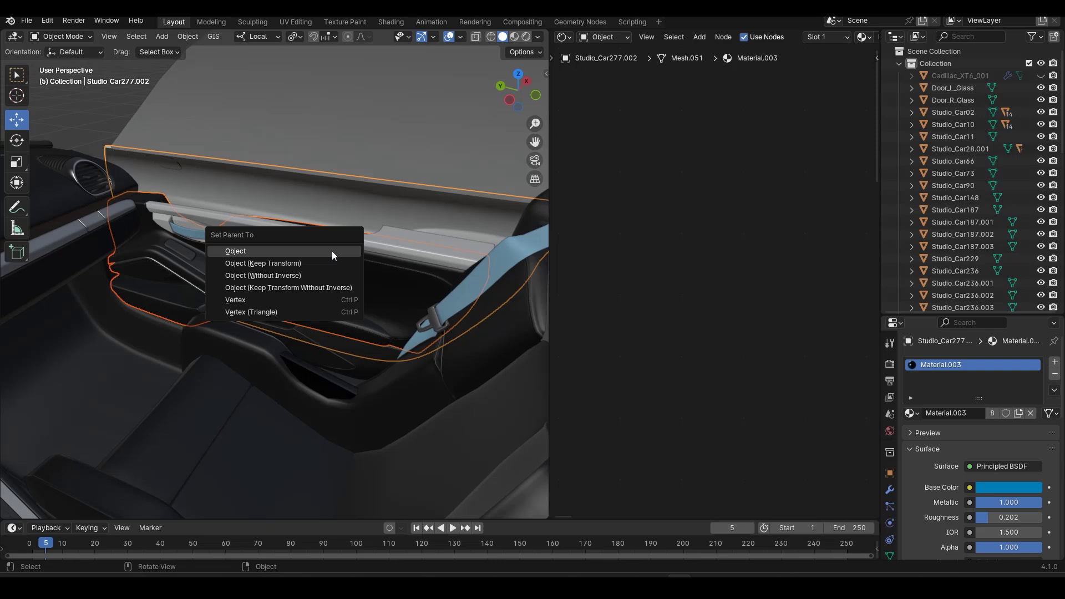
pyautogui.click(332, 251)
# - Check that the inner panel parts follow the right door by test-moving it, and undo the move
pyautogui.click(446, 215)
pyautogui.scroll(-6, 433, 225)
pyautogui.moveTo(355, 288); pyautogui.dragTo(275, 310, button='middle')
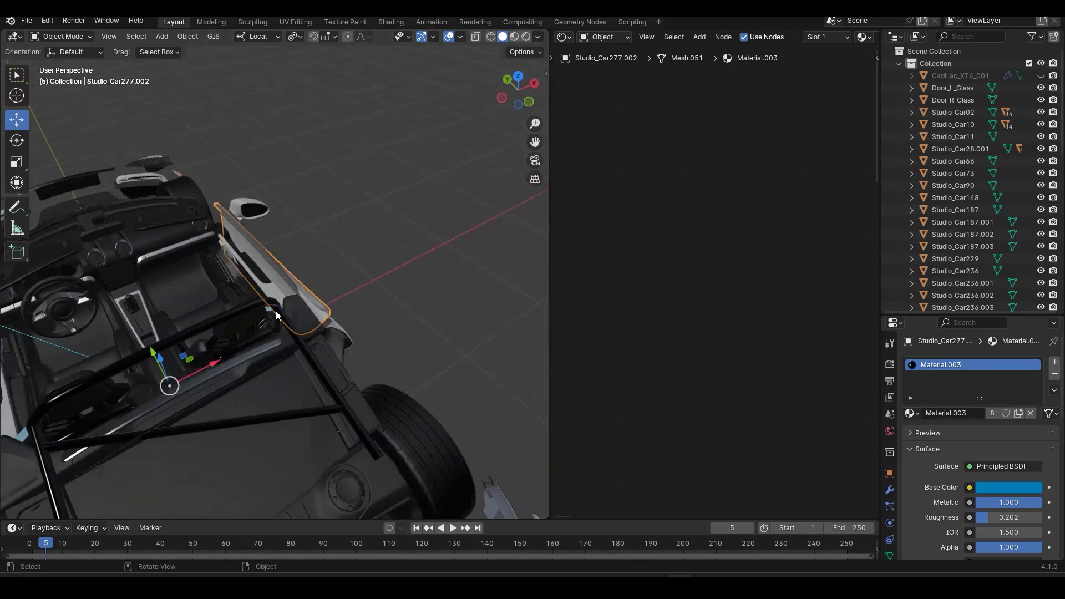
pyautogui.press('g')
pyautogui.click(436, 261)
pyautogui.moveTo(430, 311); pyautogui.dragTo(401, 285, button='middle')
pyautogui.hotkey('ctrl', 'z')
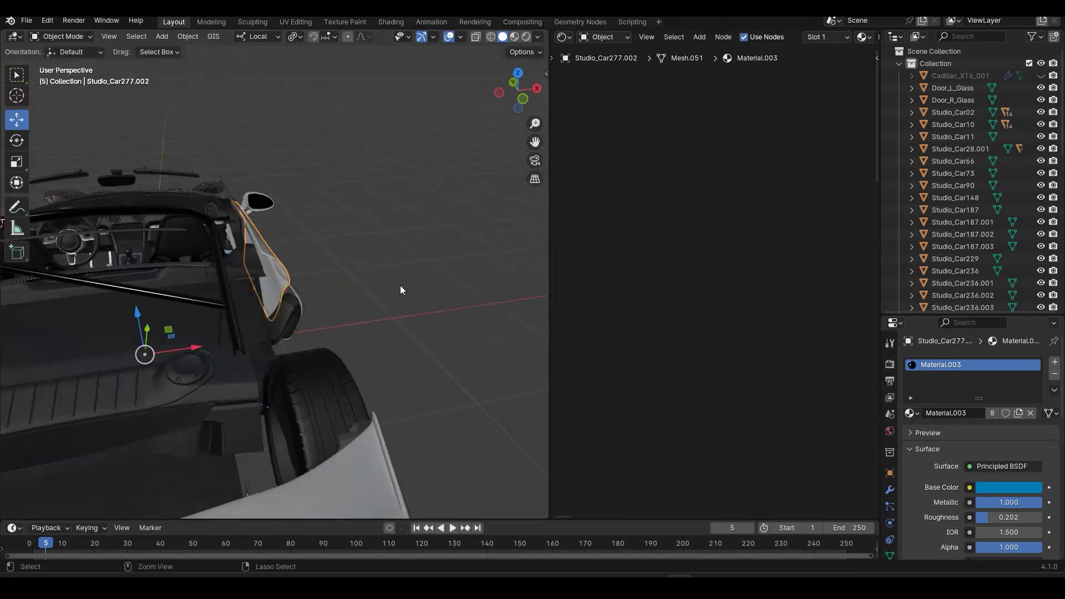
# - Grow a selection over the right door's window-sill strip in the dark leather frame under the body shell and separate it
pyautogui.scroll(-9, 401, 285)
pyautogui.moveTo(264, 285); pyautogui.dragTo(291, 255, button='middle')
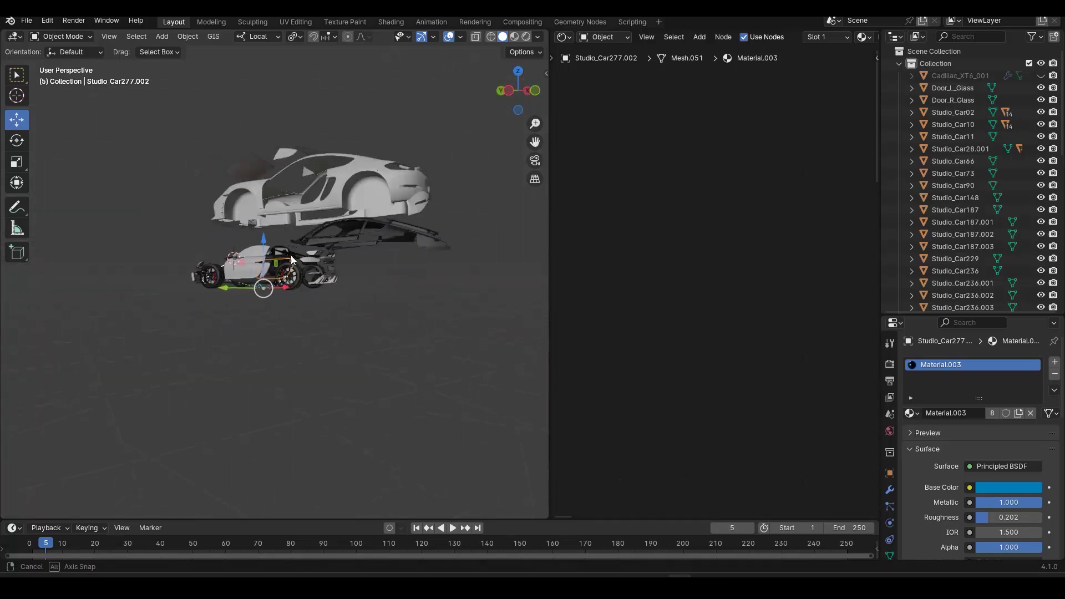
pyautogui.scroll(5, 375, 258)
pyautogui.scroll(1, 383, 275)
pyautogui.keyDown('shift'); pyautogui.moveTo(405, 272); pyautogui.dragTo(322, 308, button='middle'); pyautogui.keyUp('shift')
pyautogui.click(354, 269)
pyautogui.scroll(-2, 348, 300)
pyautogui.scroll(-2, 325, 303)
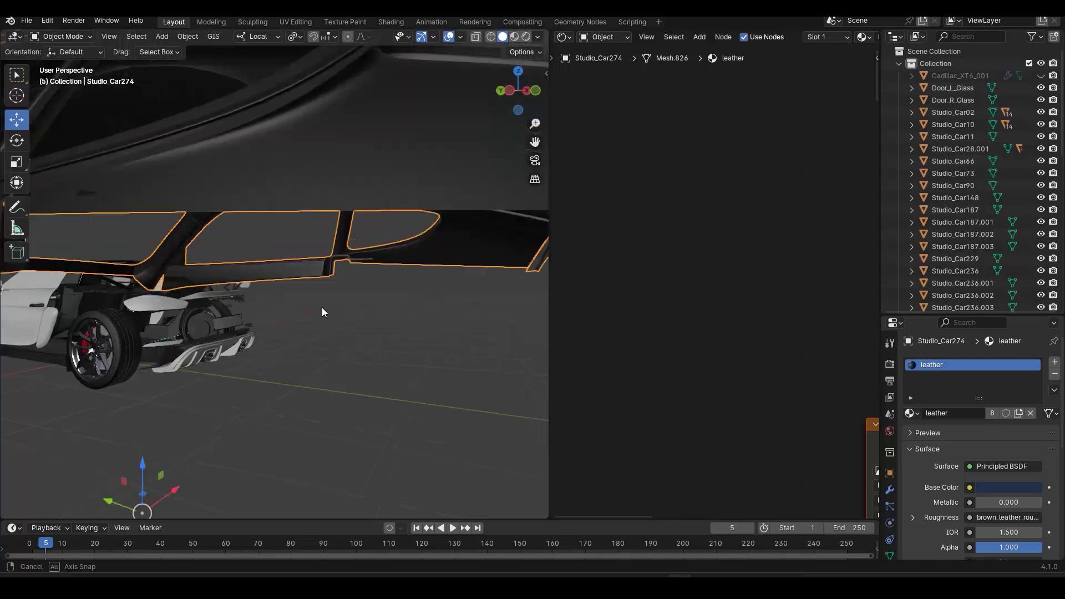
pyautogui.scroll(3, 309, 272)
pyautogui.scroll(-1, 311, 274)
pyautogui.press('Tab')
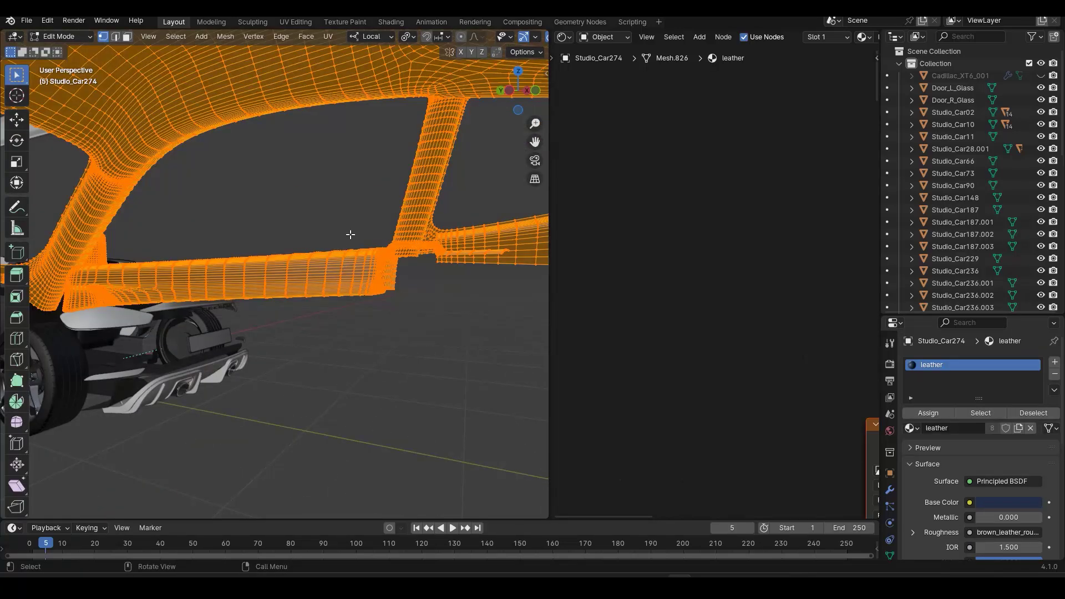
pyautogui.click(350, 234)
pyautogui.press('ctrl+KP_Add')
pyautogui.press('ctrl+KP_Add')
pyautogui.press('ctrl+KP_Add')
pyautogui.press('ctrl+KP_Add')
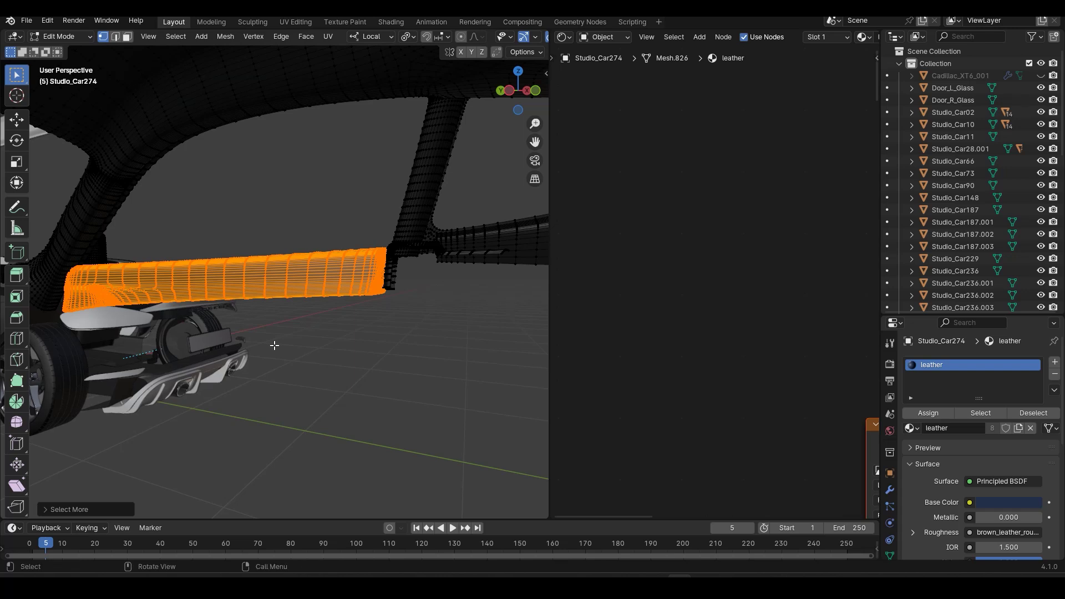
pyautogui.press('p')
pyautogui.click(274, 345)
pyautogui.press('Tab')
# - Clear the separated sill strip's location to bring it back to the car and parent it to the right door
pyautogui.click(317, 281)
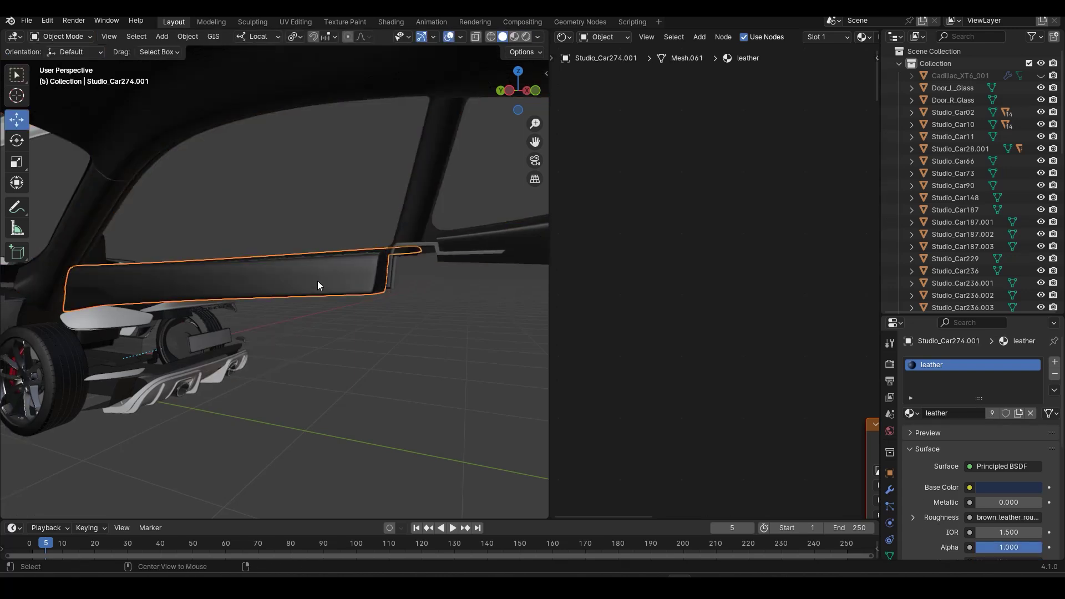
pyautogui.hotkey('alt', 'g')
pyautogui.press('KP_Decimal')
pyautogui.moveTo(317, 280); pyautogui.dragTo(262, 320, button='middle')
pyautogui.keyDown('shift'); pyautogui.click(261, 320); pyautogui.keyUp('shift')
pyautogui.hotkey('ctrl', 'p')
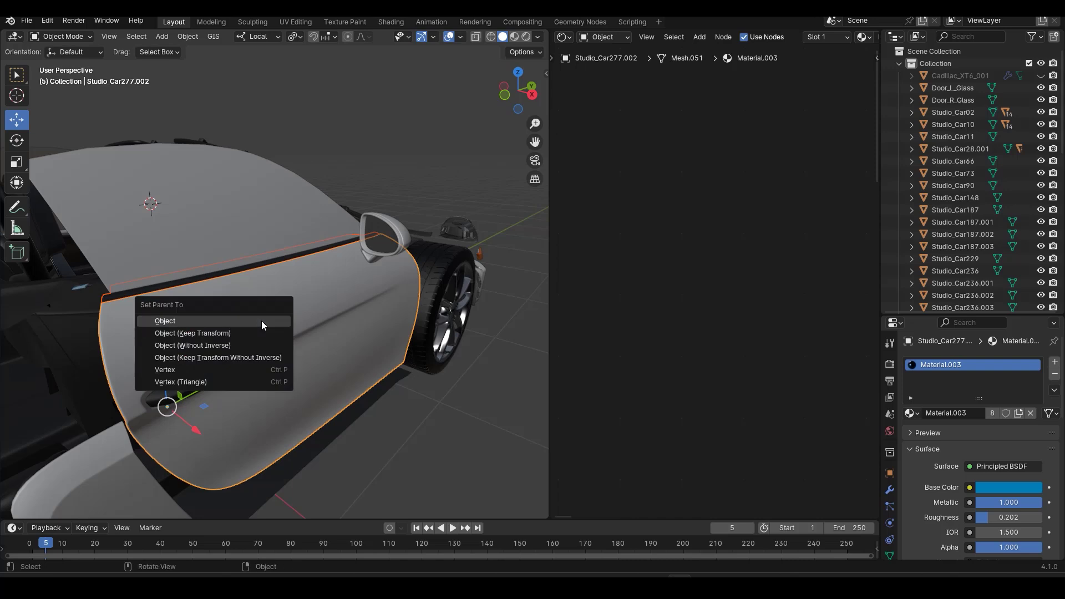
pyautogui.click(262, 322)
# - Test-move the right door to check its attached parts, and clear its location to put it back
pyautogui.scroll(-2, 254, 397)
pyautogui.press('g')
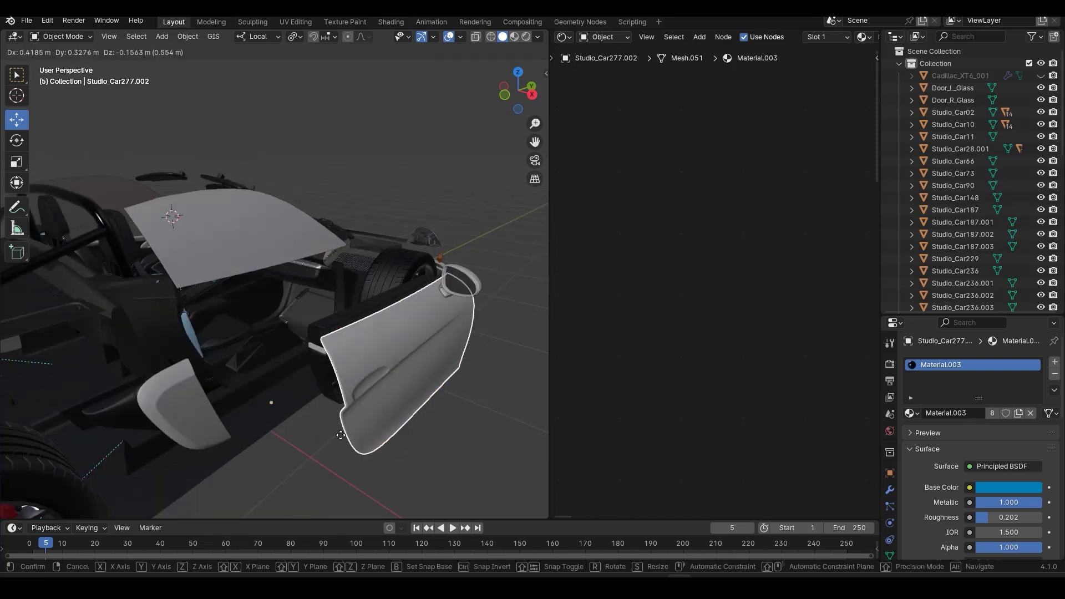
pyautogui.click(347, 447)
pyautogui.moveTo(355, 460); pyautogui.dragTo(294, 321, button='middle')
pyautogui.click(349, 253)
pyautogui.click(292, 321)
pyautogui.hotkey('alt', 'g')
# - Separate the small oblong insert on the right door's armrest from the matte black interior mesh
pyautogui.moveTo(341, 288); pyautogui.dragTo(315, 337, button='middle')
pyautogui.click(314, 341)
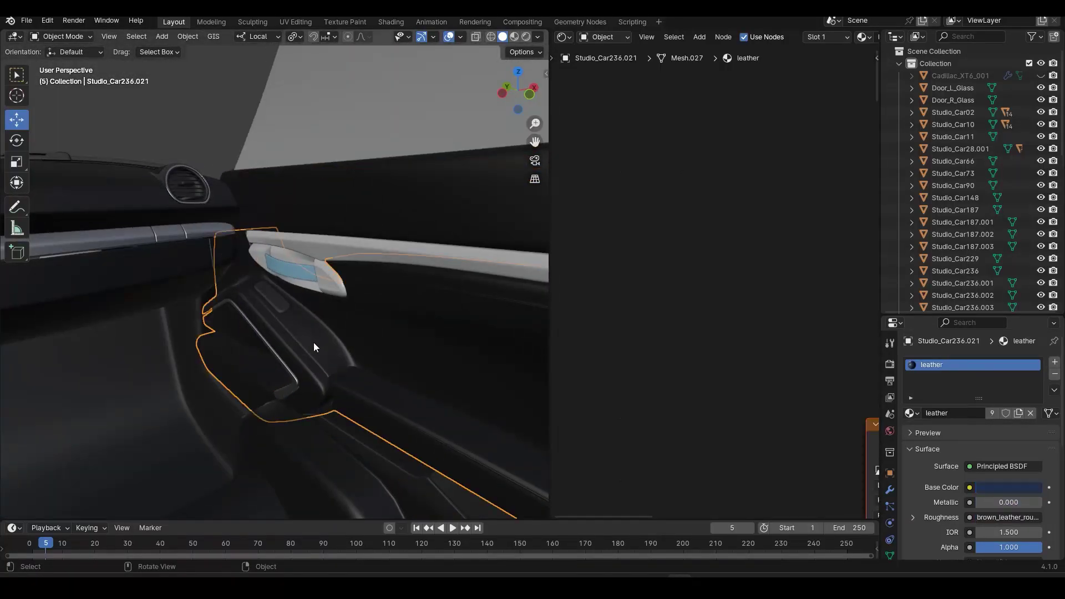
pyautogui.click(320, 454)
pyautogui.keyDown('shift'); pyautogui.moveTo(334, 445); pyautogui.dragTo(388, 305, button='middle'); pyautogui.keyUp('shift')
pyautogui.click(352, 417)
pyautogui.scroll(-4, 309, 318)
pyautogui.press('Tab')
pyautogui.hotkey('alt', 'z')
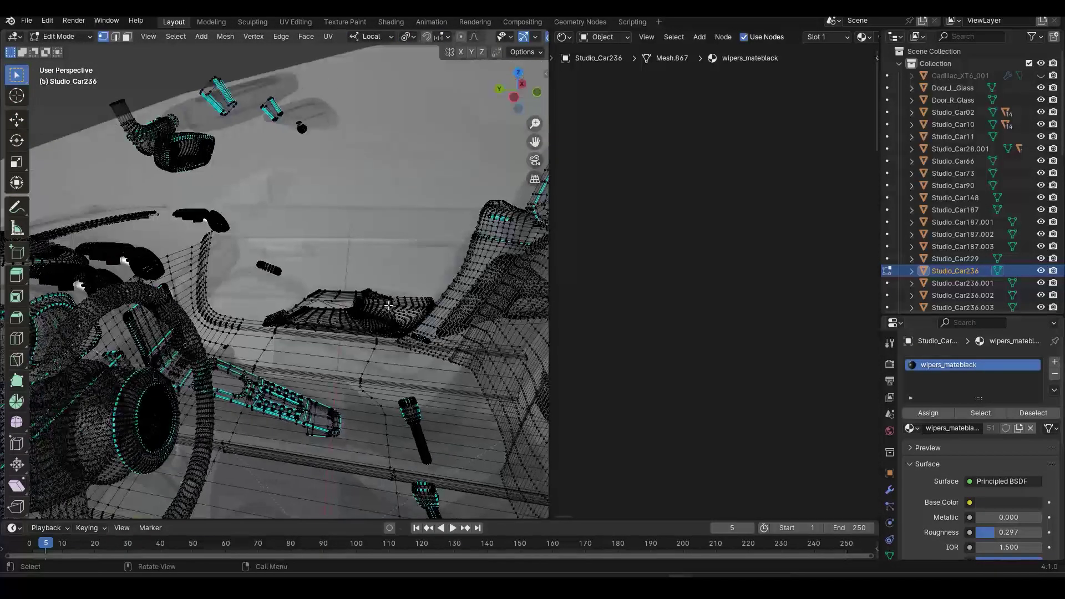
pyautogui.scroll(3, 256, 254)
pyautogui.moveTo(222, 239); pyautogui.dragTo(302, 303)
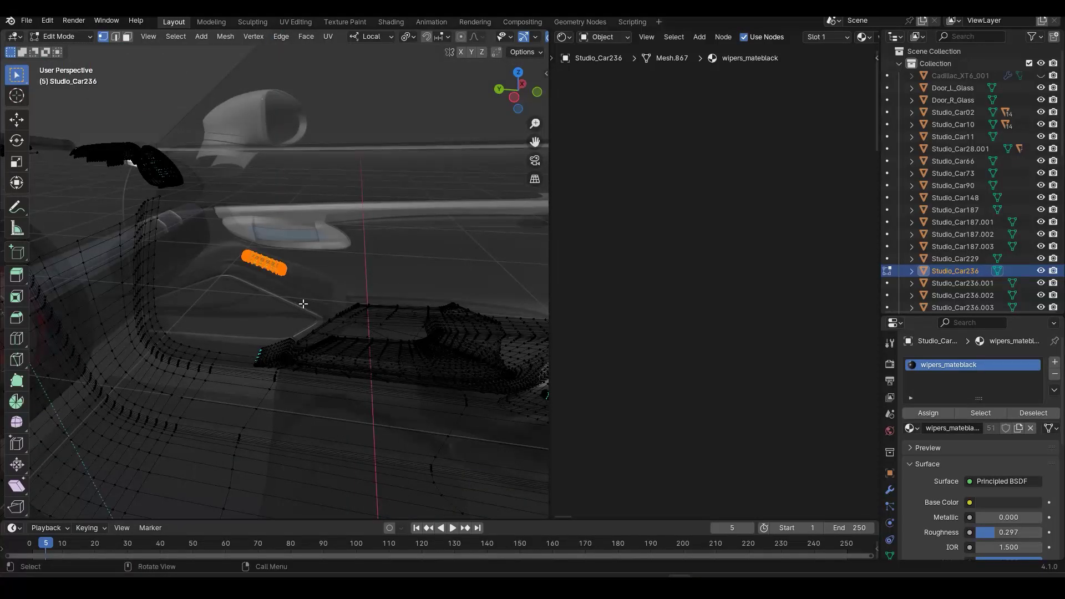
pyautogui.press('p')
pyautogui.click(289, 301)
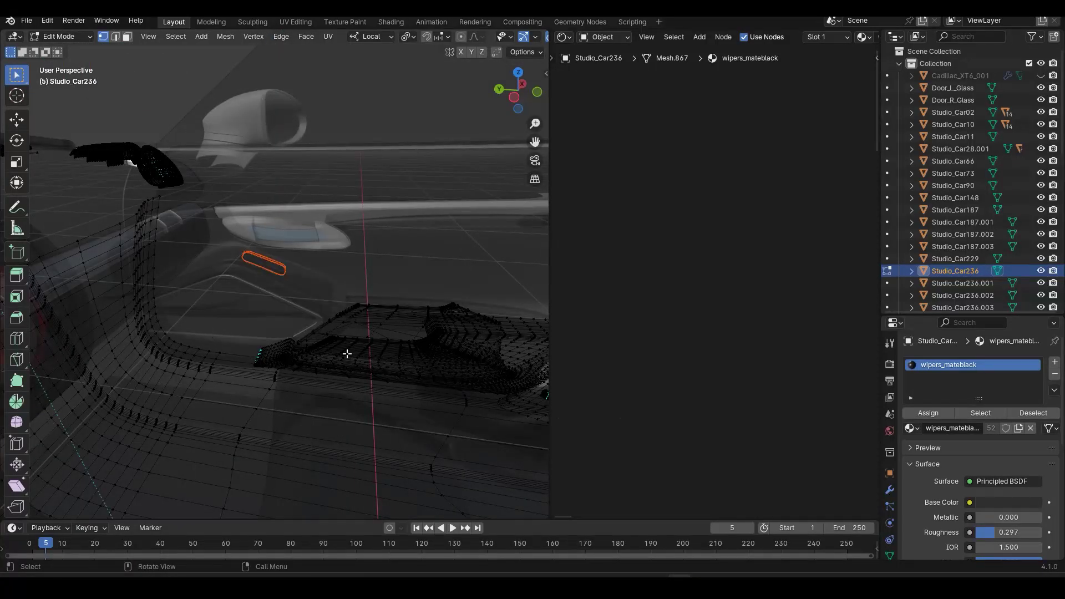
# - Grow a selection over the right door's lower pocket in the matte black interior mesh and separate it
pyautogui.moveTo(383, 351); pyautogui.dragTo(373, 328, button='middle')
pyautogui.moveTo(355, 281); pyautogui.dragTo(482, 363)
pyautogui.press('ctrl+KP_Add')
pyautogui.press('ctrl+KP_Add')
pyautogui.press('ctrl+KP_Add')
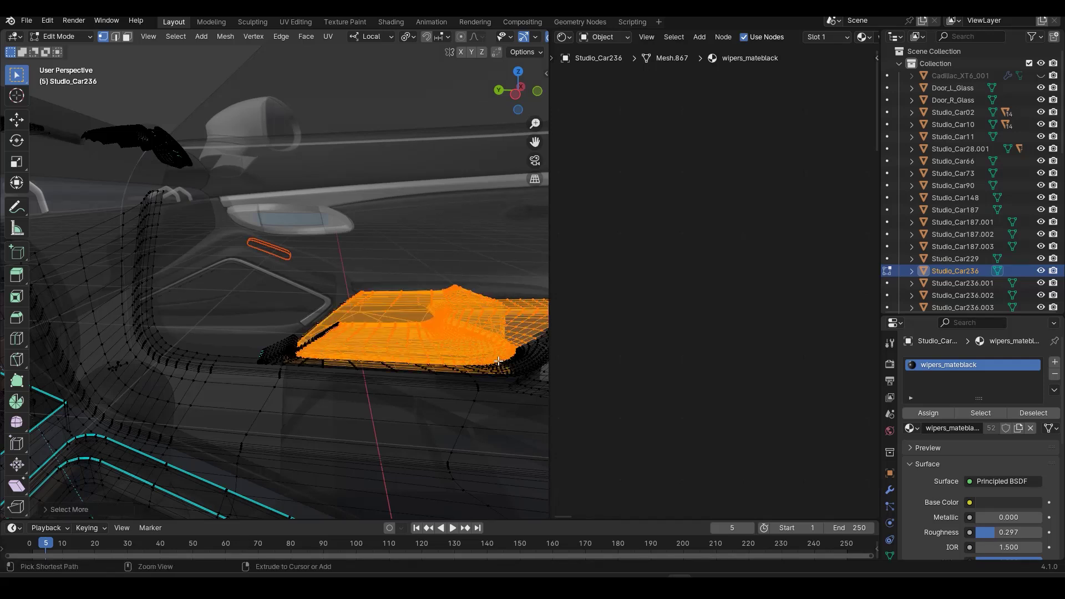
pyautogui.hotkey('ctrl', 'space')
pyautogui.moveTo(498, 300); pyautogui.dragTo(616, 428, button='middle')
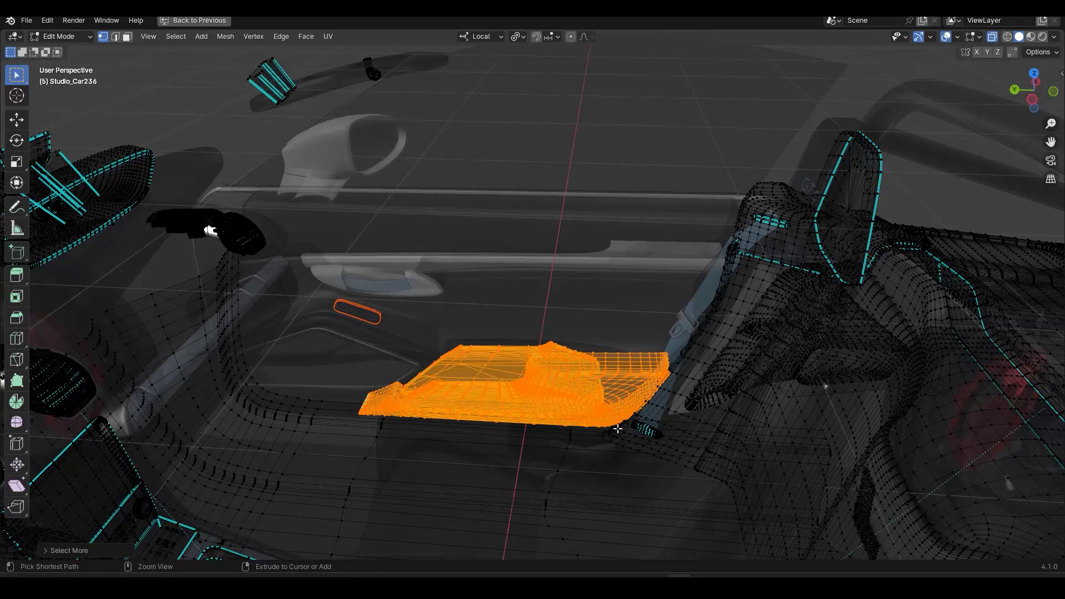
pyautogui.press('g')
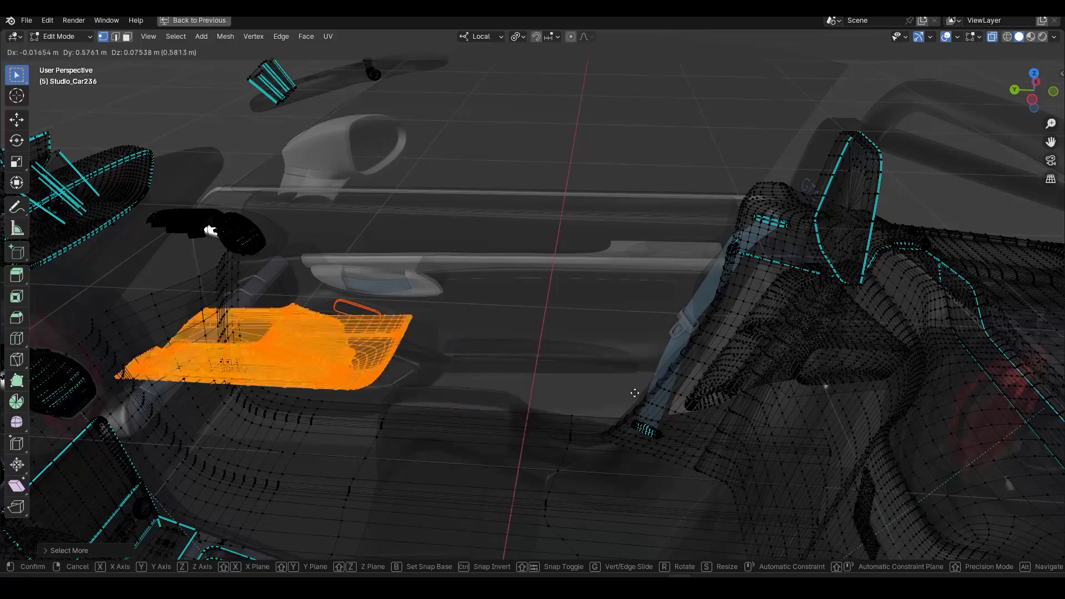
pyautogui.press('Escape')
pyautogui.press('p')
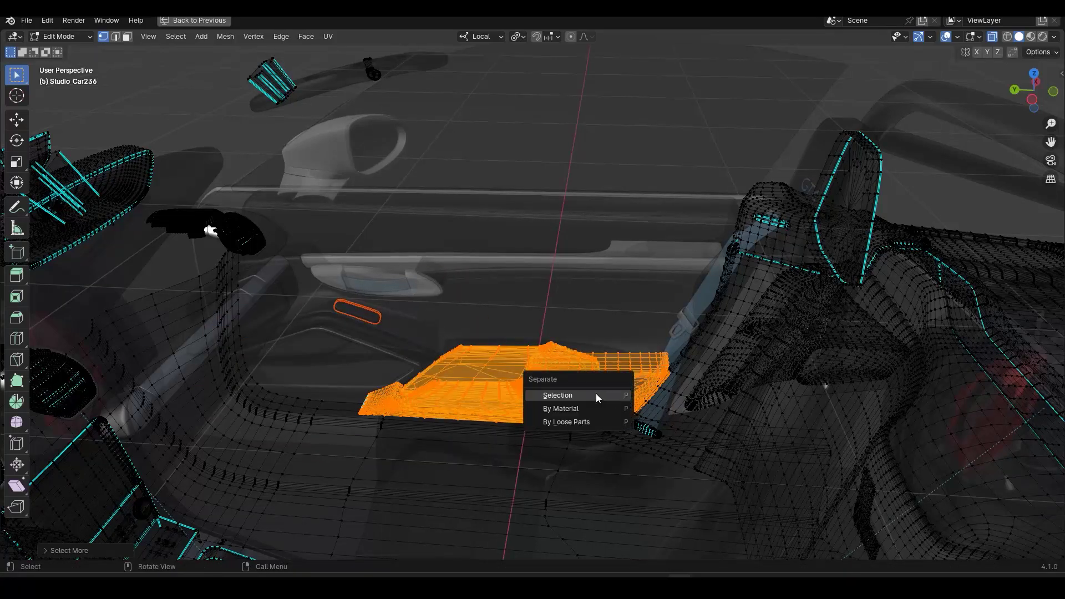
pyautogui.click(596, 394)
# - Parent the separated lower pocket to the right door's outer shell, with the solid display restored
pyautogui.press('Tab')
pyautogui.click(567, 401)
pyautogui.hotkey('alt', 'z')
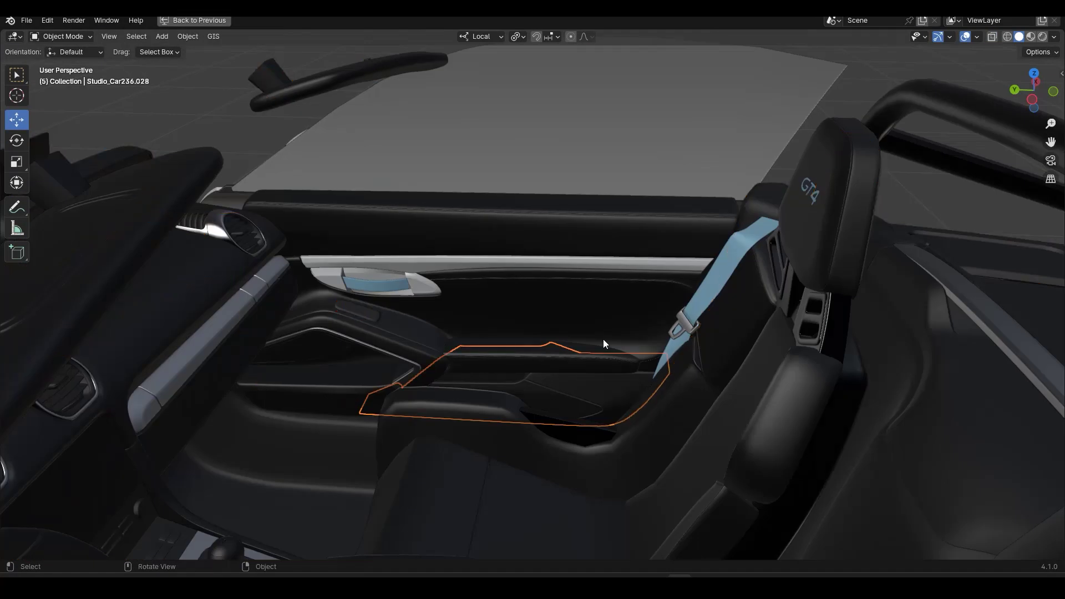
pyautogui.moveTo(619, 295); pyautogui.dragTo(514, 228, button='middle')
pyautogui.keyDown('shift'); pyautogui.click(512, 228); pyautogui.keyUp('shift')
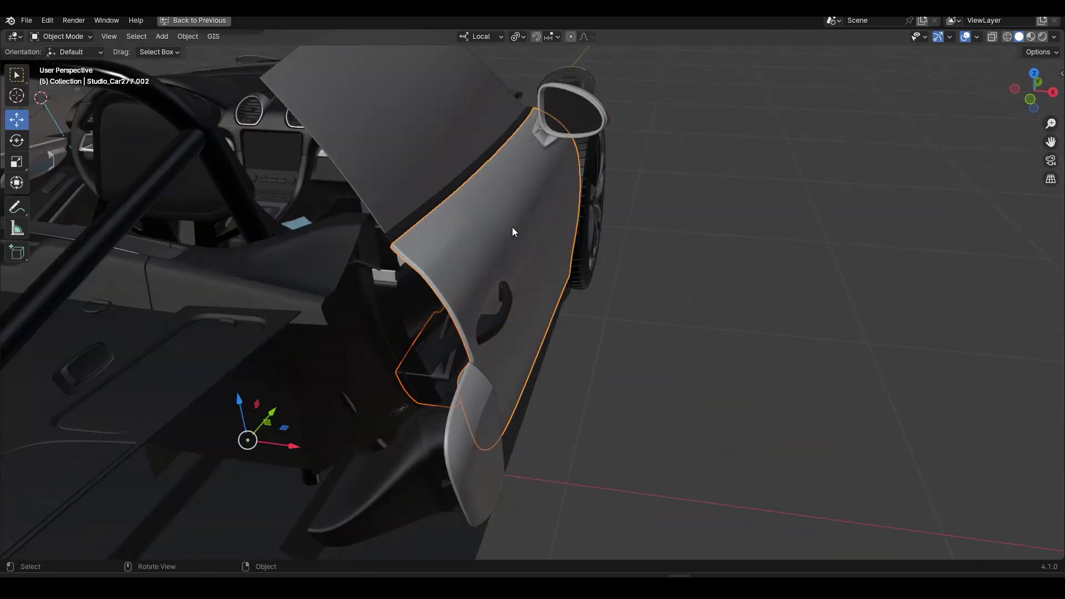
pyautogui.hotkey('ctrl', 'p')
pyautogui.click(512, 227)
# - Parent the small oblong armrest insert to the right door's leather inner panel
pyautogui.moveTo(500, 275); pyautogui.dragTo(276, 345, button='middle')
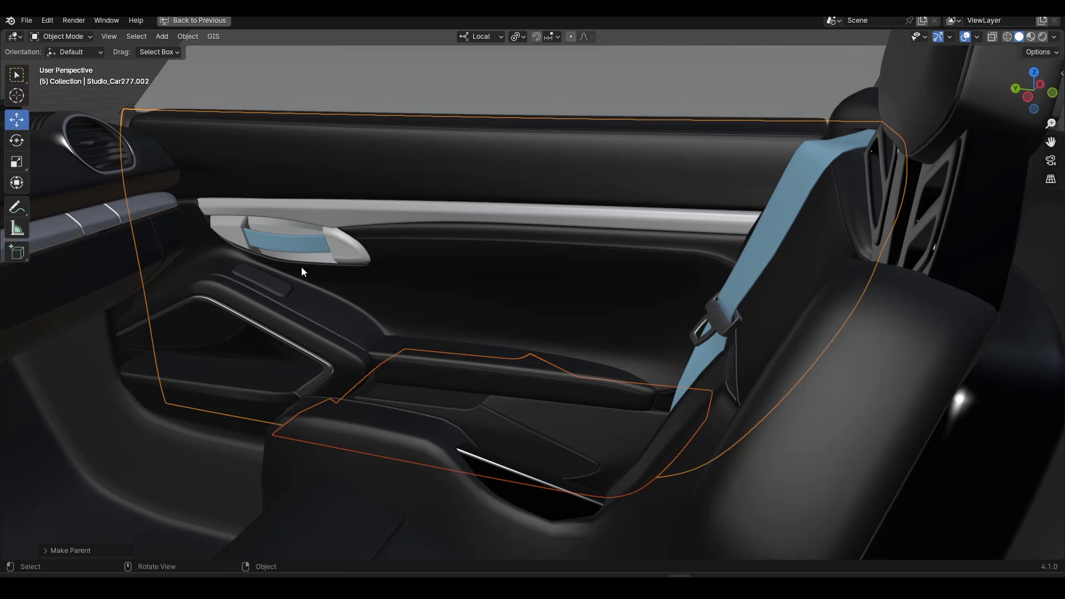
pyautogui.click(274, 284)
pyautogui.keyDown('shift'); pyautogui.click(412, 287); pyautogui.keyUp('shift')
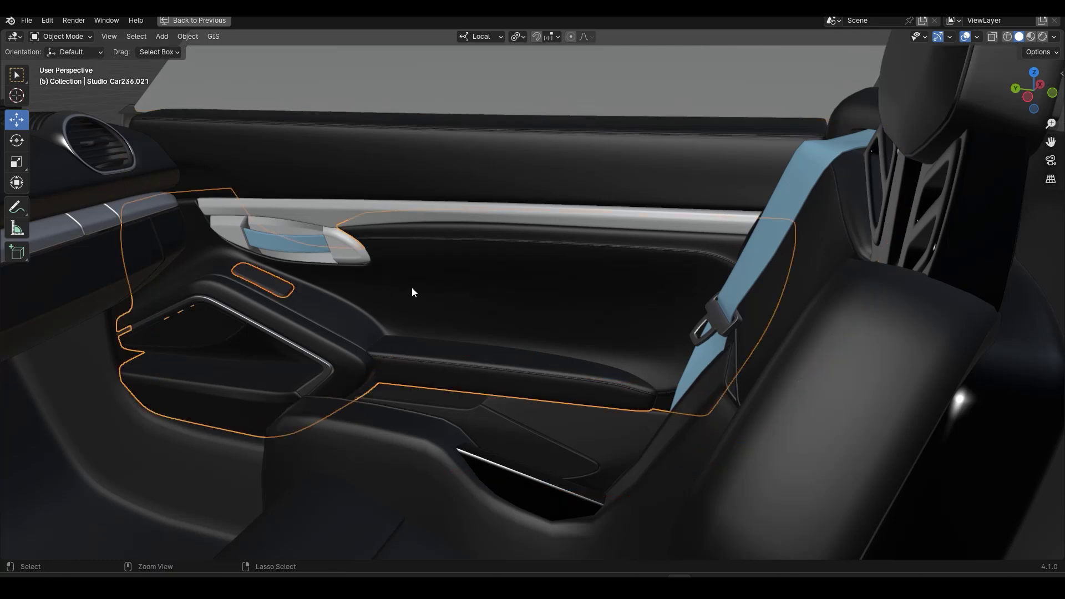
pyautogui.hotkey('ctrl', 'p')
pyautogui.click(412, 289)
# - Test-move the complete right door away from the car to check that every attached part follows
pyautogui.moveTo(412, 288); pyautogui.dragTo(453, 351, button='middle')
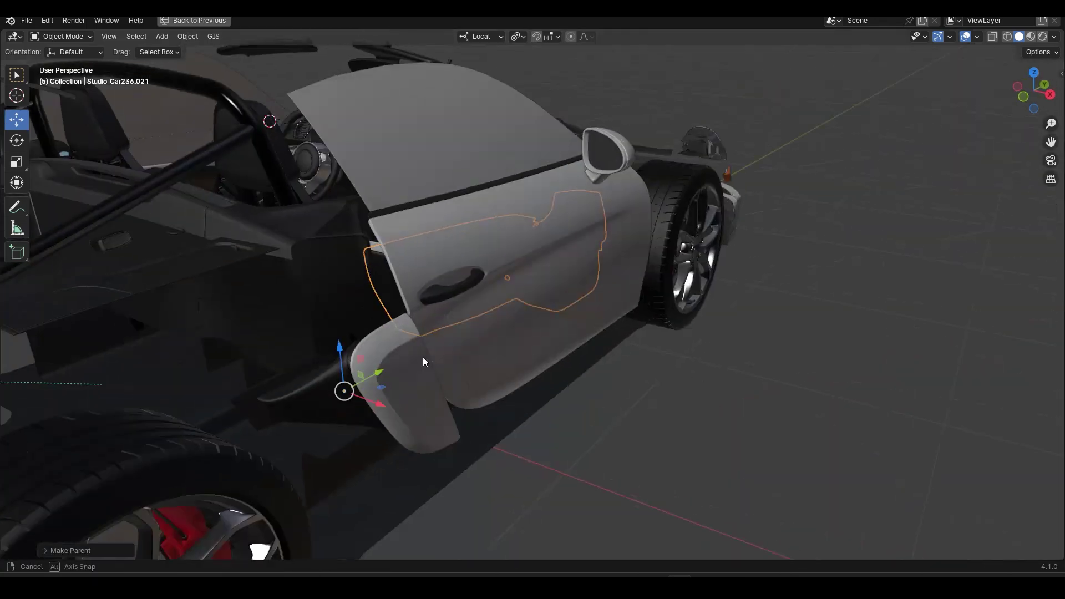
pyautogui.click(534, 346)
pyautogui.press('g')
pyautogui.click(843, 462)
pyautogui.moveTo(843, 463); pyautogui.dragTo(698, 369, button='middle')
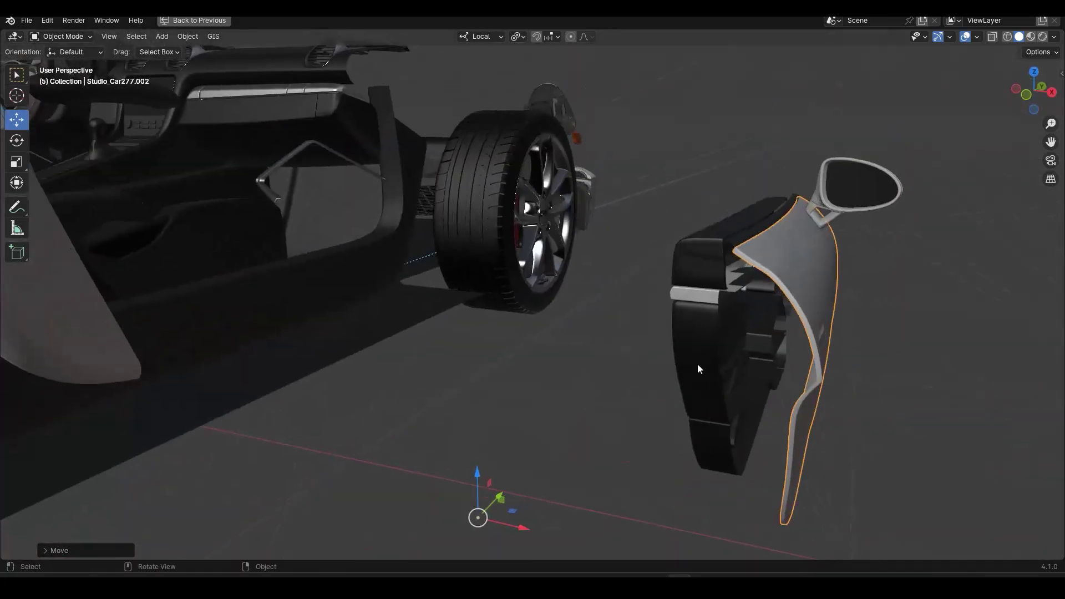
# - Undo the complete right door's test move away from the car
pyautogui.moveTo(778, 396); pyautogui.dragTo(425, 307, button='middle')
pyautogui.scroll(-4, 505, 332)
pyautogui.scroll(-3, 426, 307)
pyautogui.keyDown('shift'); pyautogui.moveTo(338, 252); pyautogui.dragTo(605, 366, button='middle'); pyautogui.keyUp('shift')
pyautogui.scroll(5, 320, 347)
pyautogui.click(244, 360)
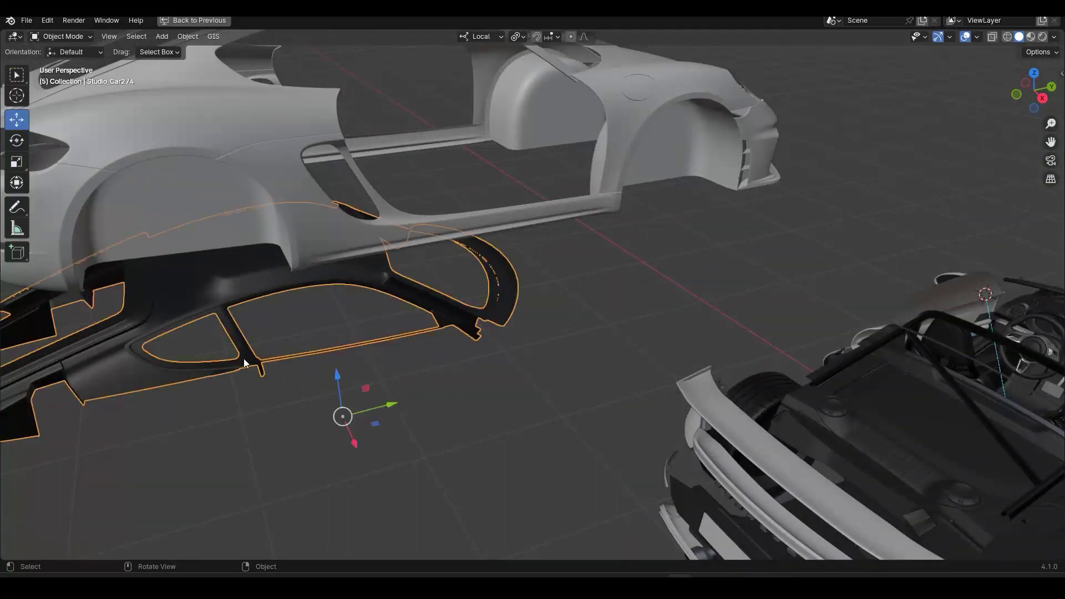
pyautogui.moveTo(300, 481); pyautogui.dragTo(300, 344, button='middle')
pyautogui.scroll(3, 301, 345)
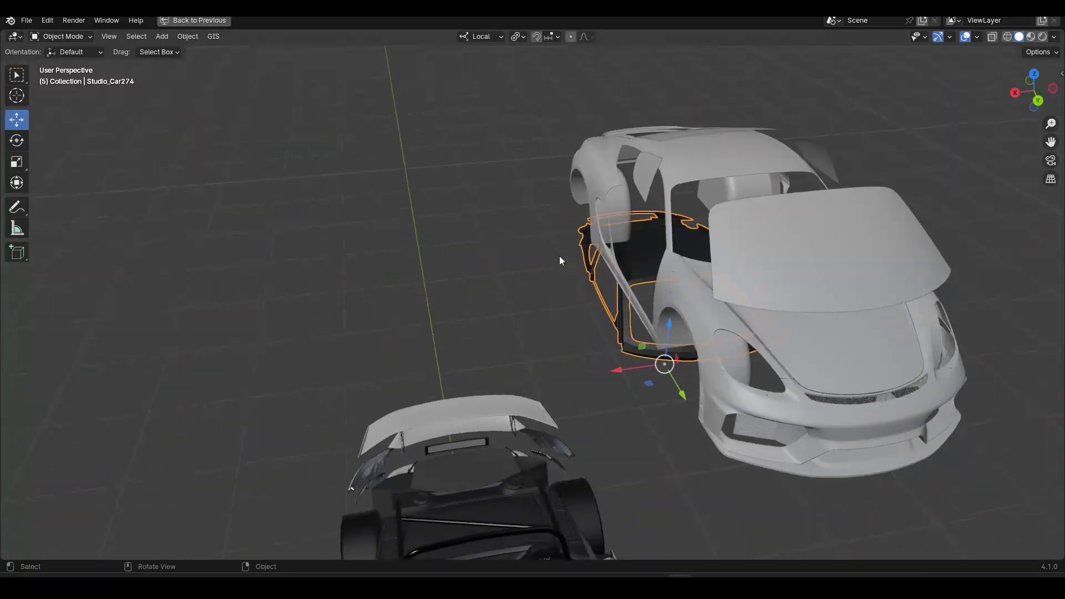
pyautogui.moveTo(720, 301); pyautogui.dragTo(691, 287, button='middle')
pyautogui.scroll(-3, 330, 406)
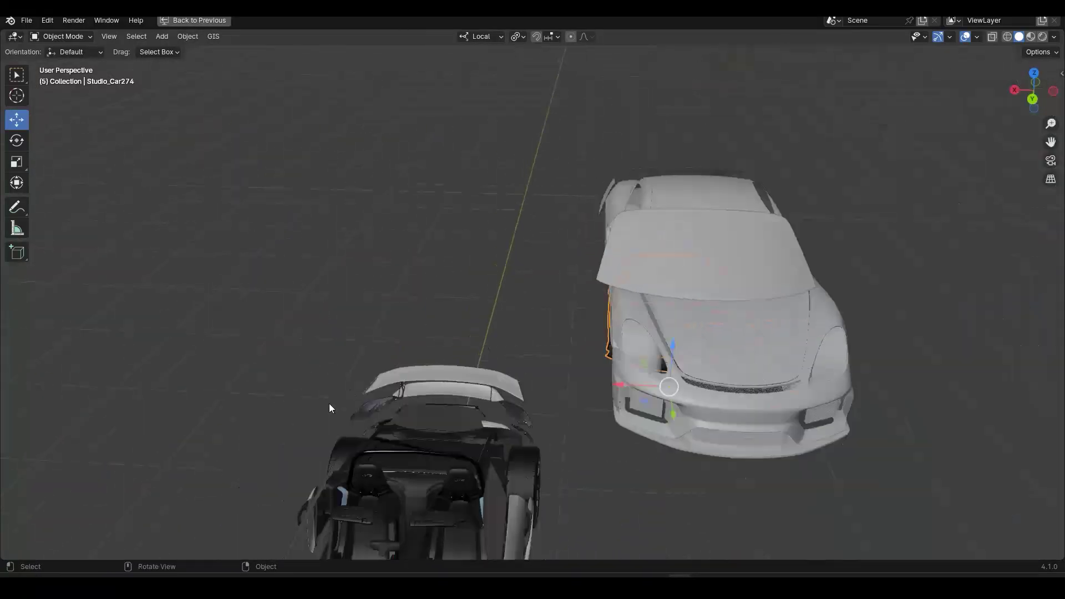
pyautogui.scroll(2, 327, 413)
pyautogui.keyDown('shift'); pyautogui.moveTo(316, 466); pyautogui.dragTo(493, 311, button='middle'); pyautogui.keyUp('shift')
pyautogui.scroll(5, 494, 310)
pyautogui.moveTo(421, 347); pyautogui.dragTo(262, 318, button='middle')
pyautogui.hotkey('ctrl', 'z')
pyautogui.scroll(-3, 261, 318)
pyautogui.moveTo(507, 376); pyautogui.dragTo(481, 364, button='middle')
pyautogui.scroll(5, 480, 364)
pyautogui.moveTo(398, 437); pyautogui.dragTo(414, 430, button='middle')
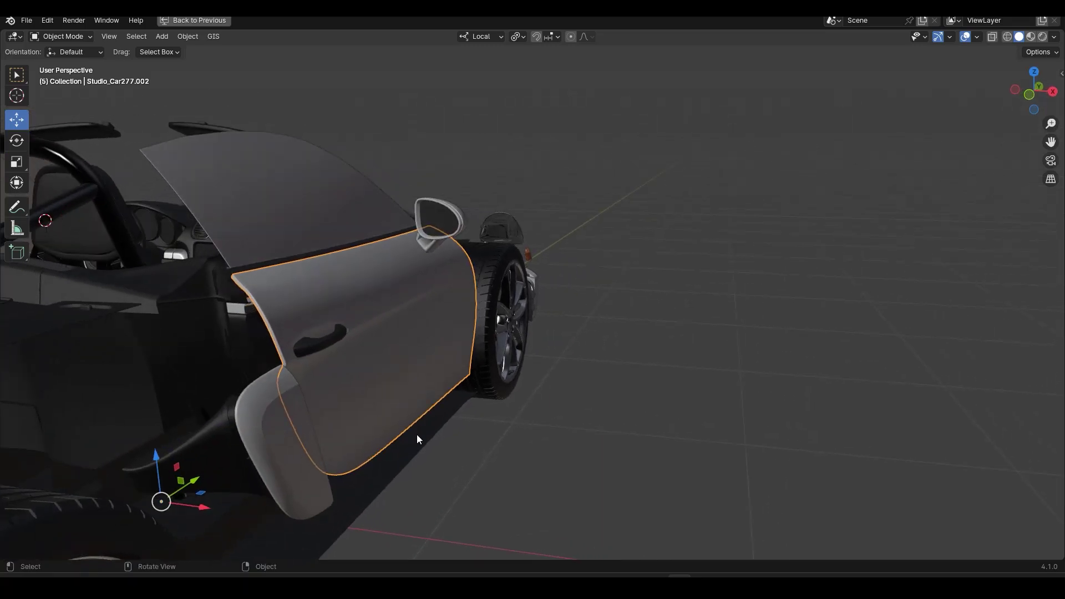
# - Clear the location of the white body shell and the black window frame mesh to put both back on the car
pyautogui.moveTo(416, 438); pyautogui.dragTo(413, 404, button='middle')
pyautogui.scroll(-5, 581, 201)
pyautogui.click(579, 174)
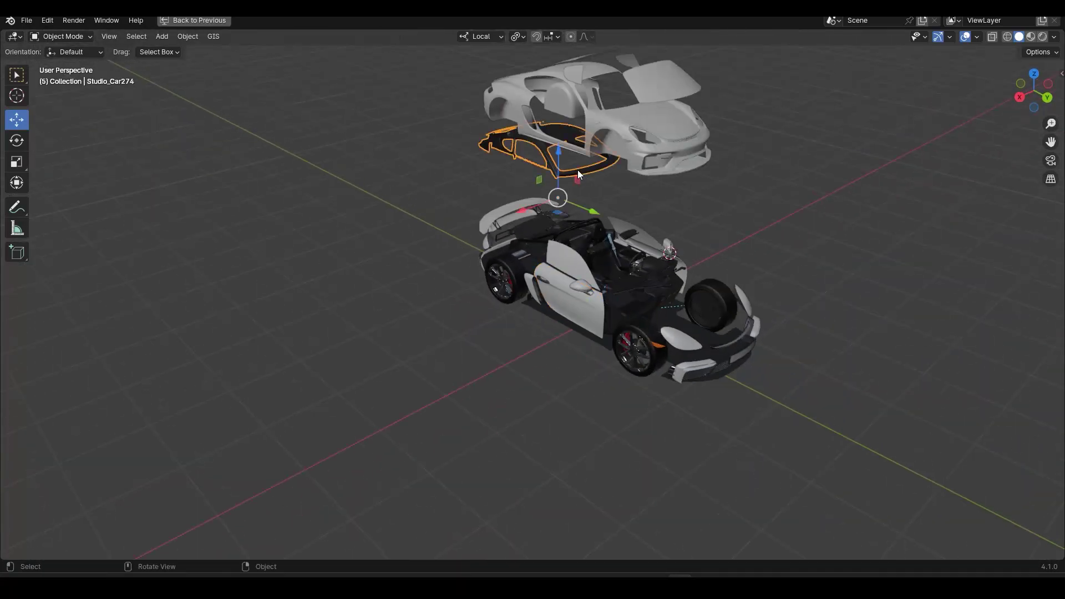
pyautogui.keyDown('shift'); pyautogui.click(650, 144); pyautogui.keyUp('shift')
pyautogui.hotkey('alt', 'g')
pyautogui.scroll(8, 621, 377)
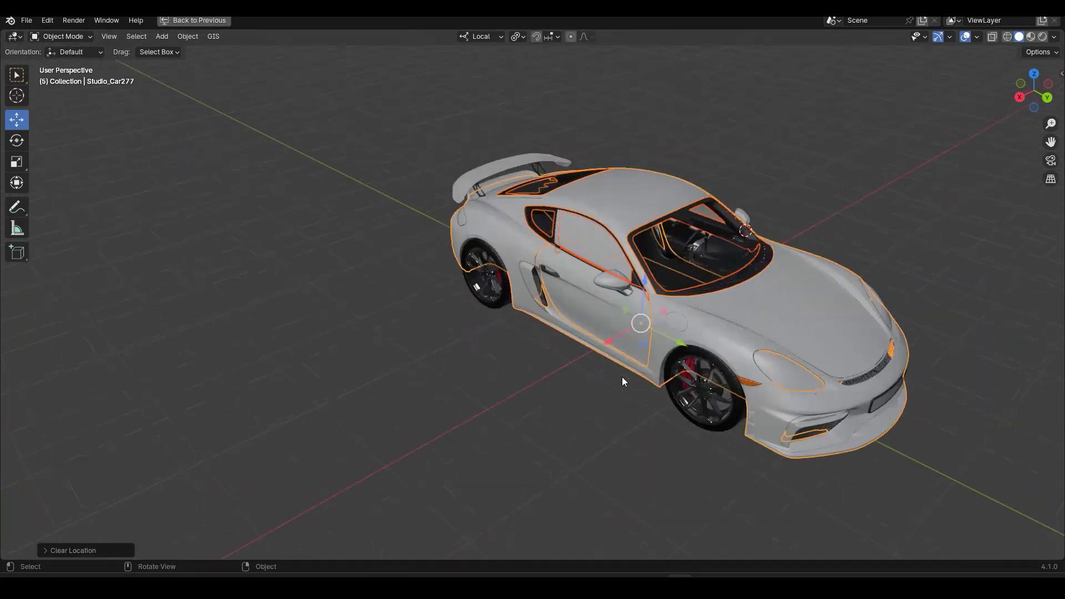
# - Snap the 3D cursor to a vertex on the right door's front edge and set the door's origin there
pyautogui.click(727, 381)
pyautogui.scroll(8, 724, 393)
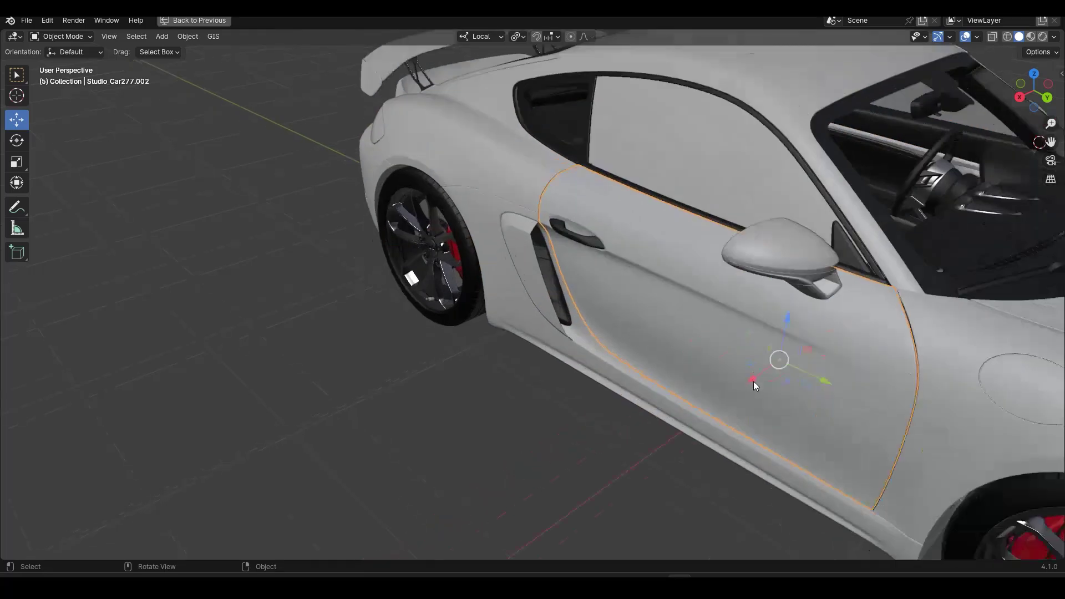
pyautogui.scroll(3, 520, 324)
pyautogui.press('Tab')
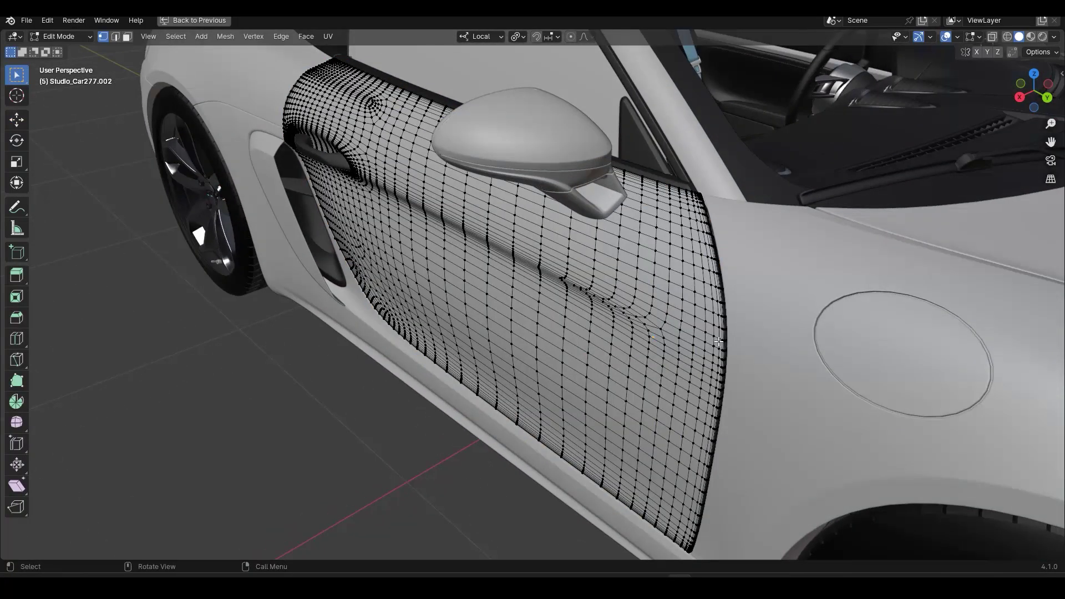
pyautogui.click(728, 334)
pyautogui.hotkey('shift', 's')
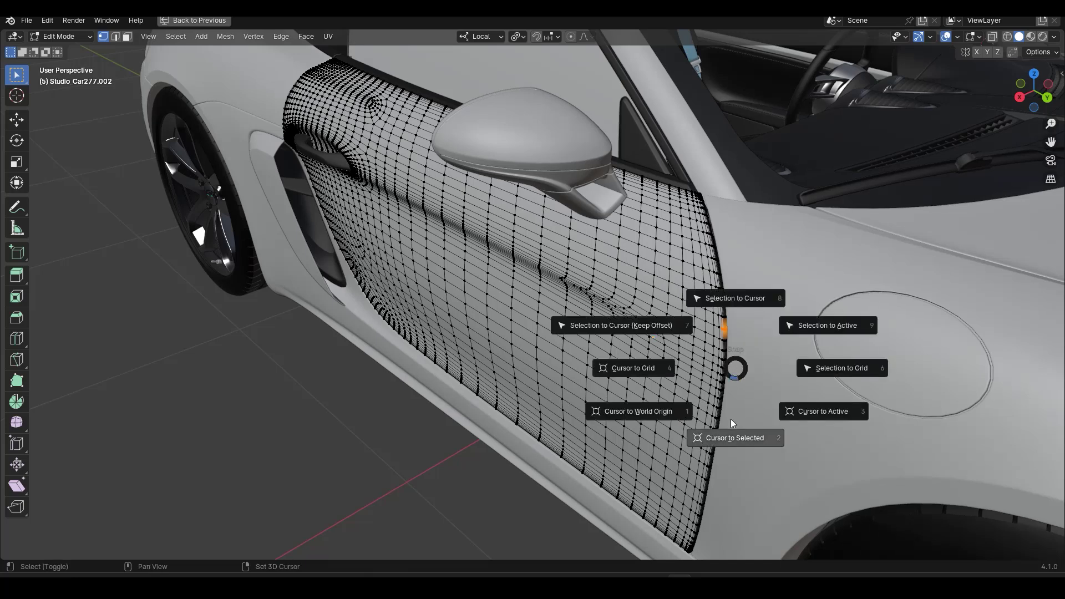
pyautogui.click(729, 433)
pyautogui.press('Tab')
pyautogui.press('q')
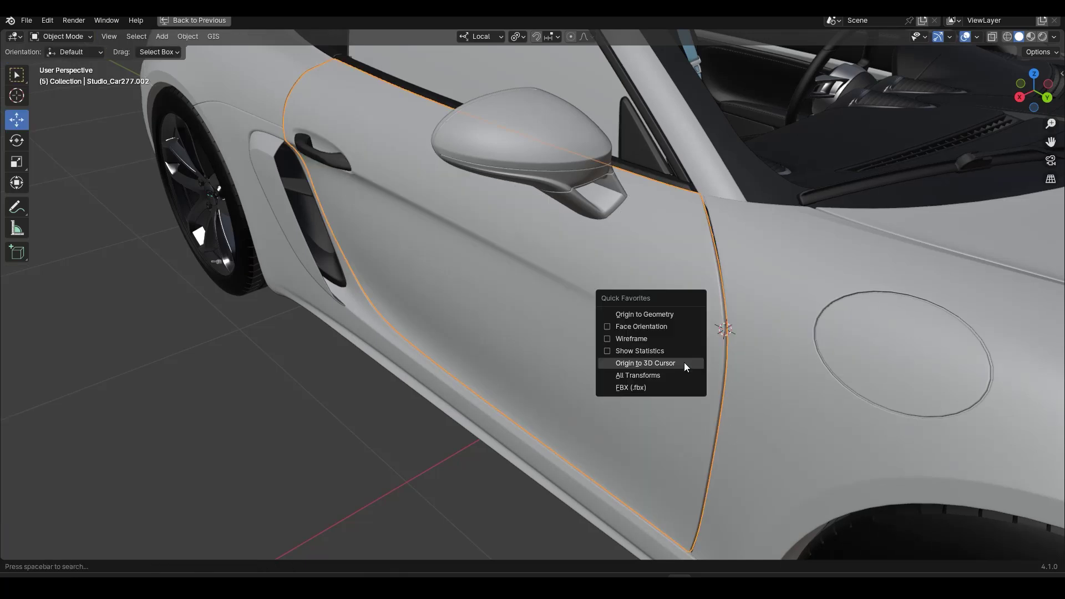
pyautogui.click(684, 364)
# - Test-rotate the right door open about its local Z axis to check the hinge and the attached parts
pyautogui.press('r')
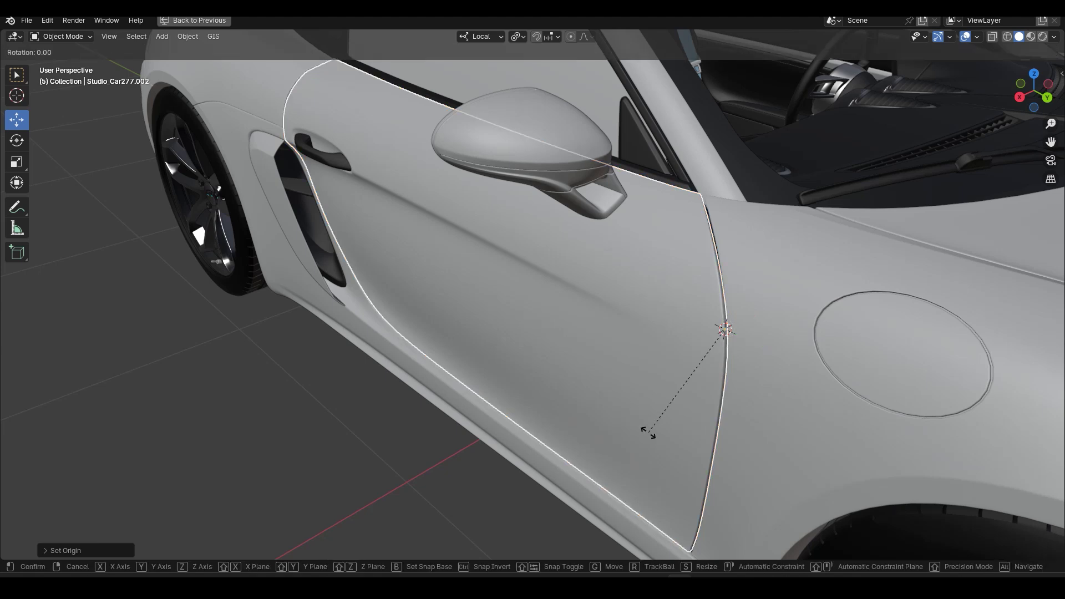
pyautogui.press('z')
pyautogui.press('z')
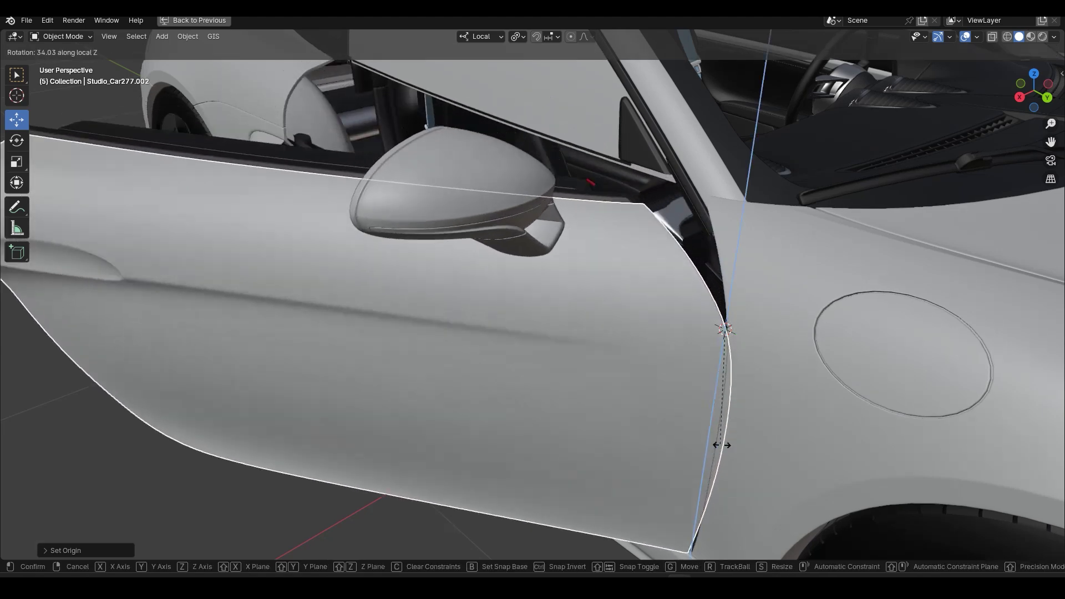
pyautogui.click(753, 444)
pyautogui.moveTo(753, 444); pyautogui.dragTo(583, 345, button='middle')
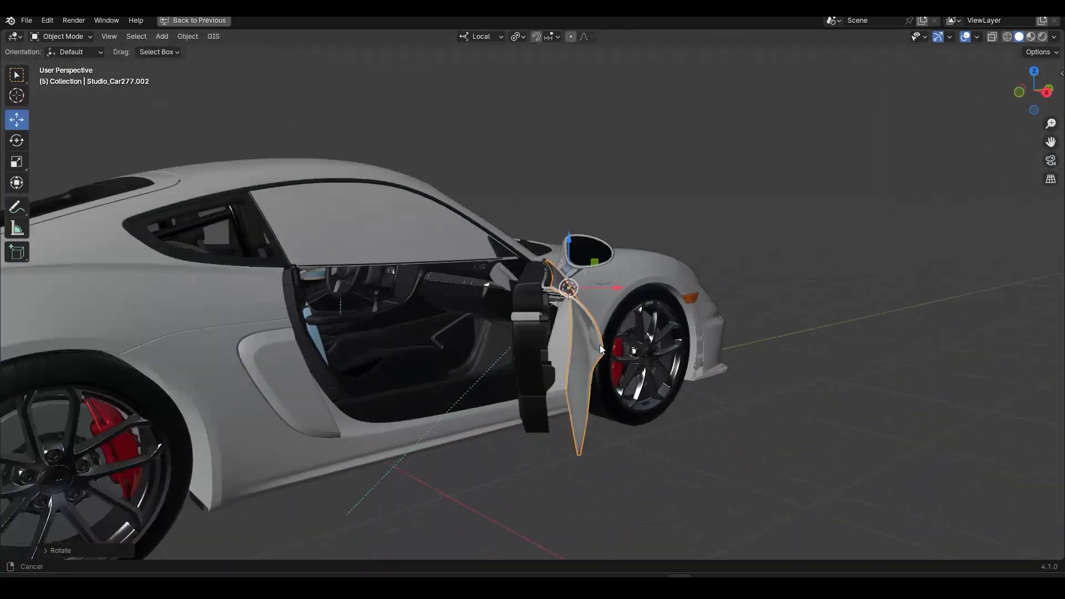
pyautogui.scroll(4, 591, 392)
pyautogui.moveTo(288, 368); pyautogui.dragTo(362, 366, button='middle')
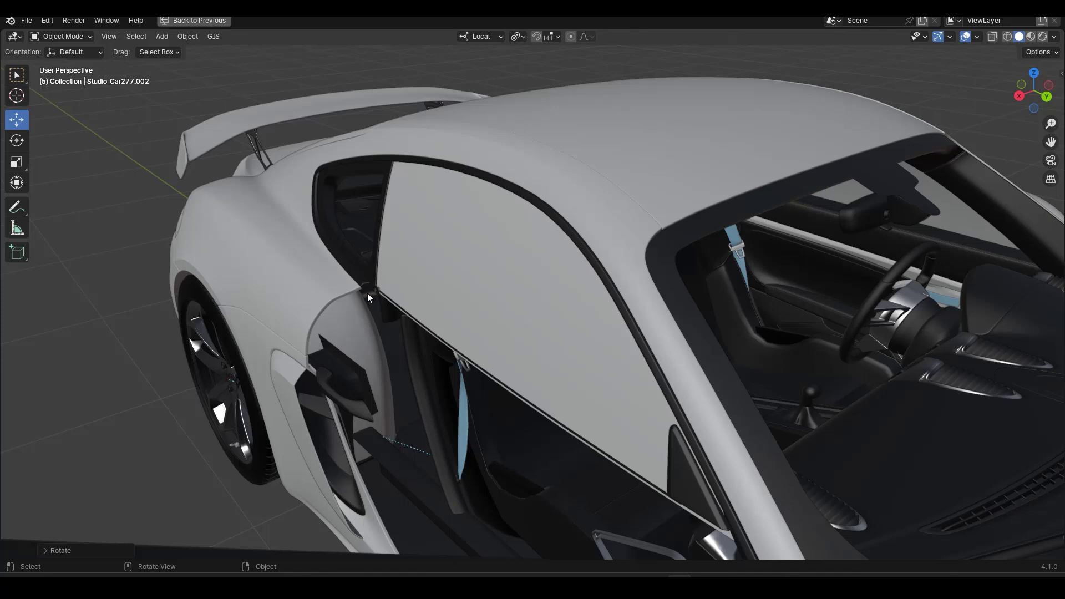
pyautogui.moveTo(448, 391); pyautogui.dragTo(518, 458, button='middle')
# - Grow a selection over the small triangular trim at the right window's front corner in the black frame mesh and separate it
pyautogui.click(442, 391)
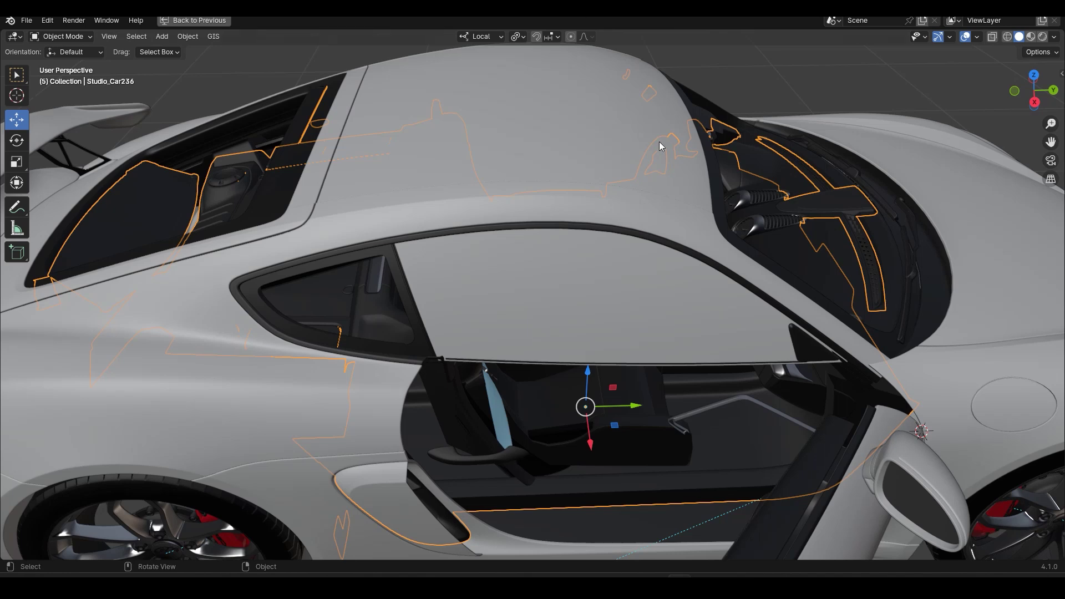
pyautogui.click(825, 395)
pyautogui.keyDown('shift'); pyautogui.moveTo(824, 395); pyautogui.dragTo(697, 372, button='middle'); pyautogui.keyUp('shift')
pyautogui.scroll(3, 711, 364)
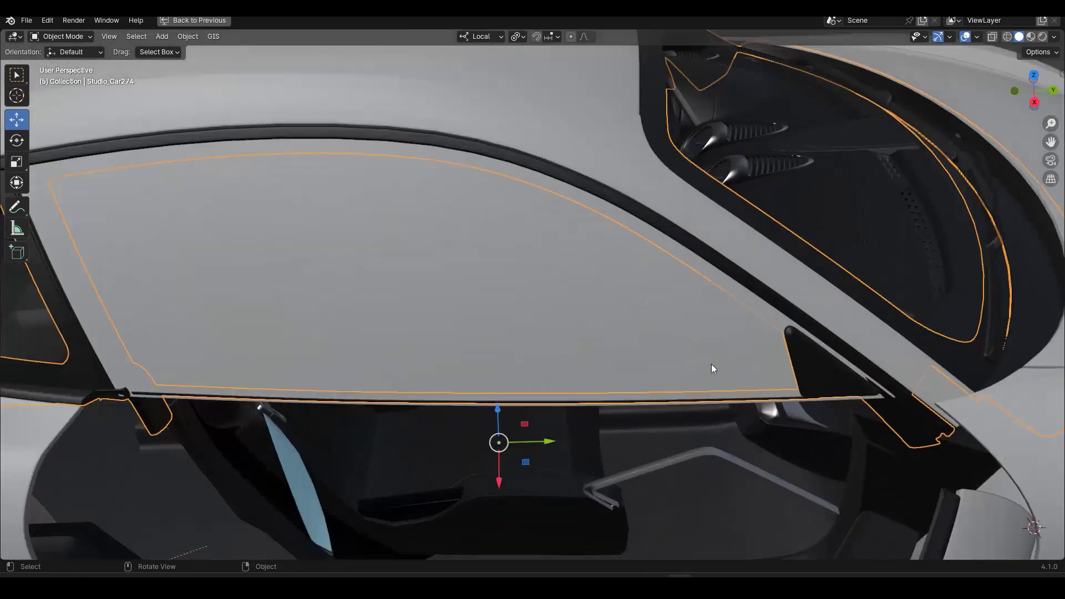
pyautogui.moveTo(837, 342); pyautogui.dragTo(878, 329, button='middle')
pyautogui.press('Tab')
pyautogui.moveTo(824, 294); pyautogui.dragTo(840, 313)
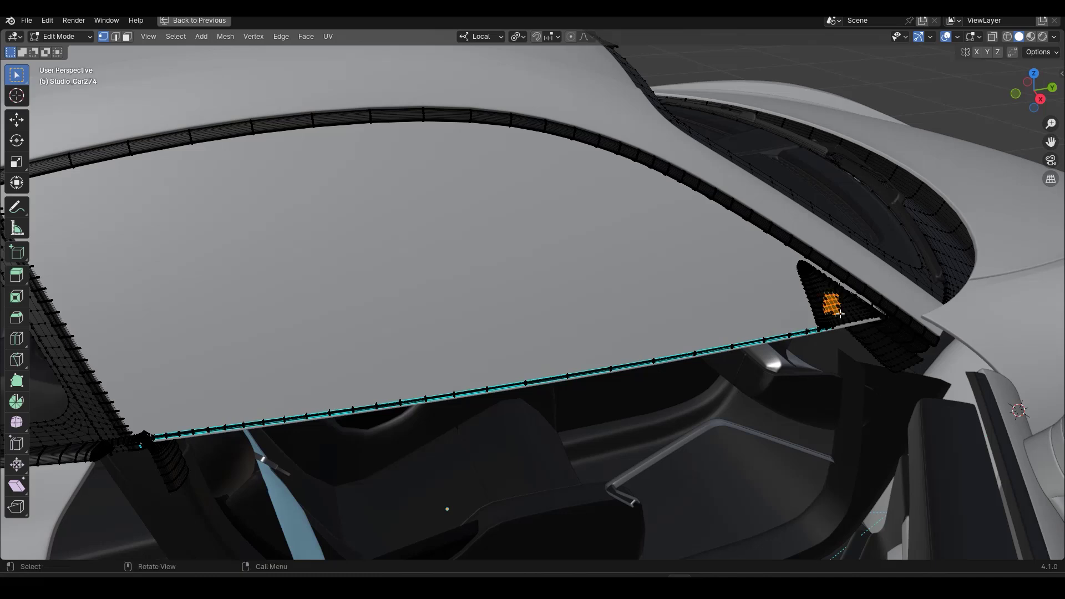
pyautogui.press('ctrl+KP_Add')
pyautogui.hotkey('alt', 'z')
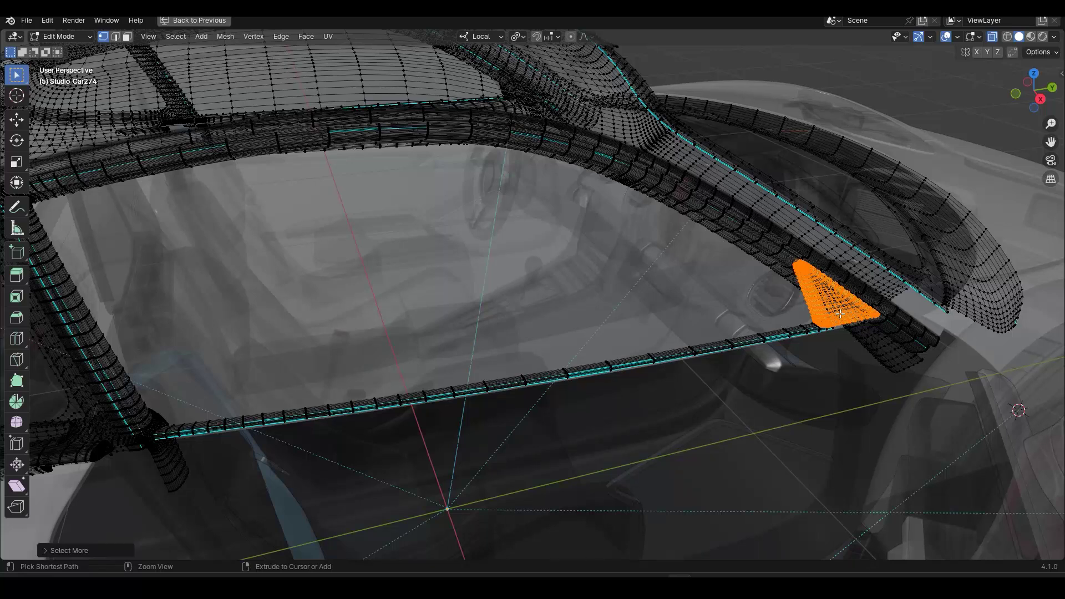
pyautogui.hotkey('alt', 'z')
pyautogui.moveTo(840, 314)
pyautogui.mouseDown(button='middle')
pyautogui.moveTo(660, 294)
pyautogui.moveTo(682, 452)
pyautogui.moveTo(714, 392)
pyautogui.moveTo(681, 373)
pyautogui.moveTo(558, 372)
pyautogui.mouseUp(button='middle')
pyautogui.press('p')
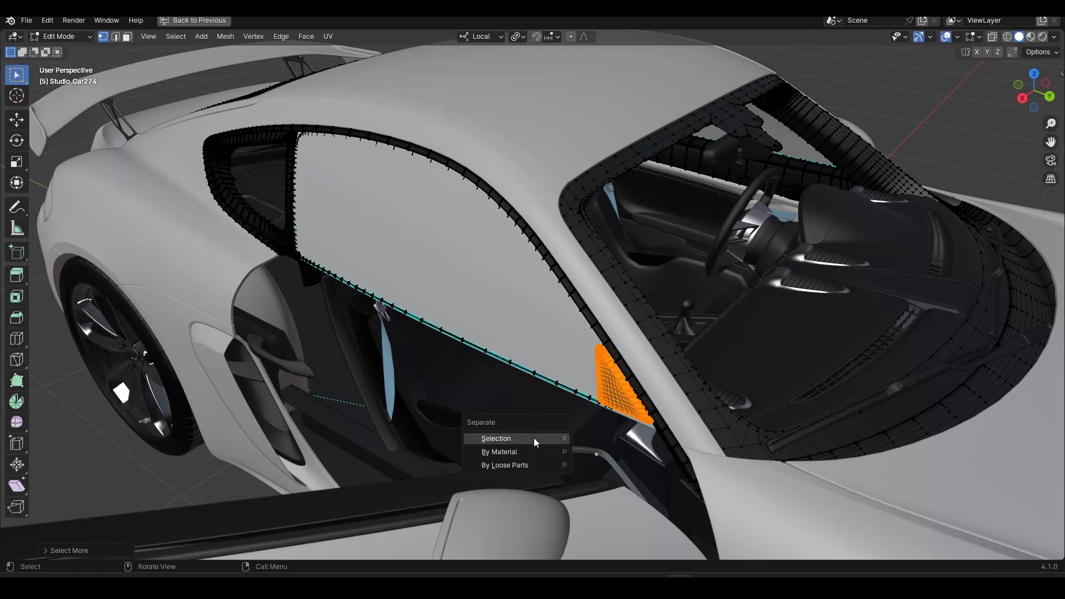
pyautogui.click(534, 438)
pyautogui.press('Tab')
# - Move the right door's window glass up and away from its opening
pyautogui.click(543, 384)
pyautogui.moveTo(475, 403); pyautogui.dragTo(491, 339, button='middle')
pyautogui.press('g')
pyautogui.click(656, 188)
# - Grow a selection over the thin strip along the right window's lower edge in the black frame mesh and separate it
pyautogui.click(575, 328)
pyautogui.moveTo(575, 328); pyautogui.dragTo(534, 361, button='middle')
pyautogui.press('Tab')
pyautogui.scroll(2, 482, 391)
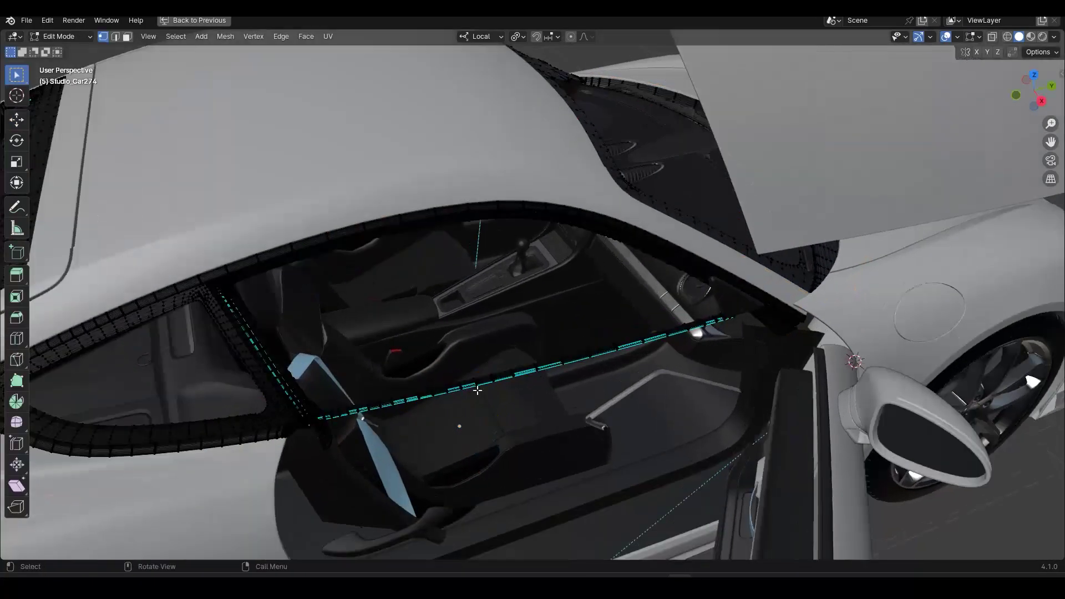
pyautogui.moveTo(448, 343); pyautogui.dragTo(579, 447)
pyautogui.press('ctrl+KP_Add')
pyautogui.press('ctrl+KP_Add')
pyautogui.press('ctrl+KP_Add')
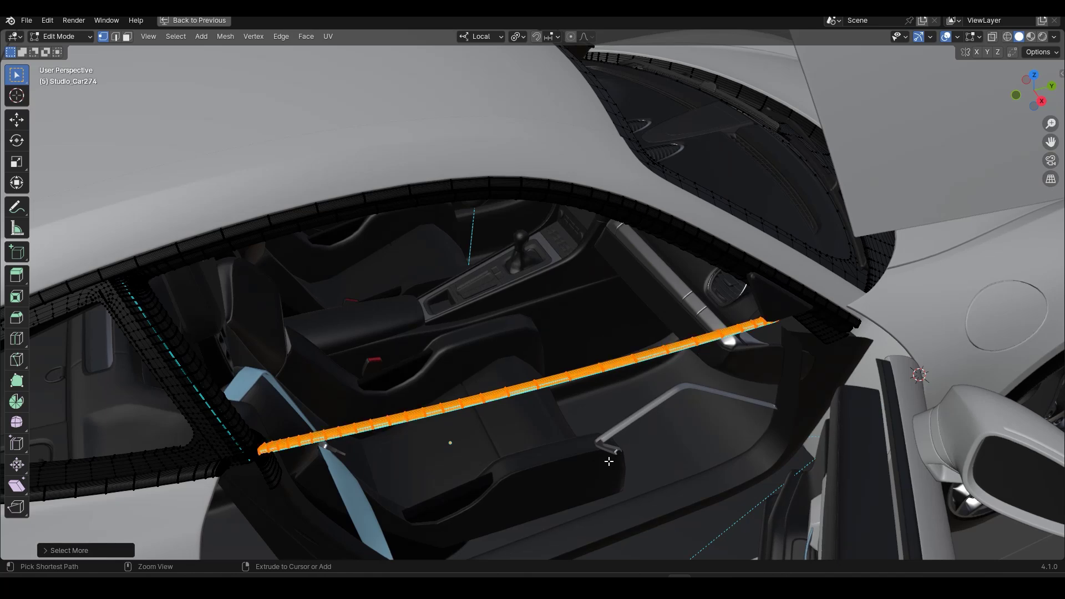
pyautogui.press('p')
pyautogui.click(608, 461)
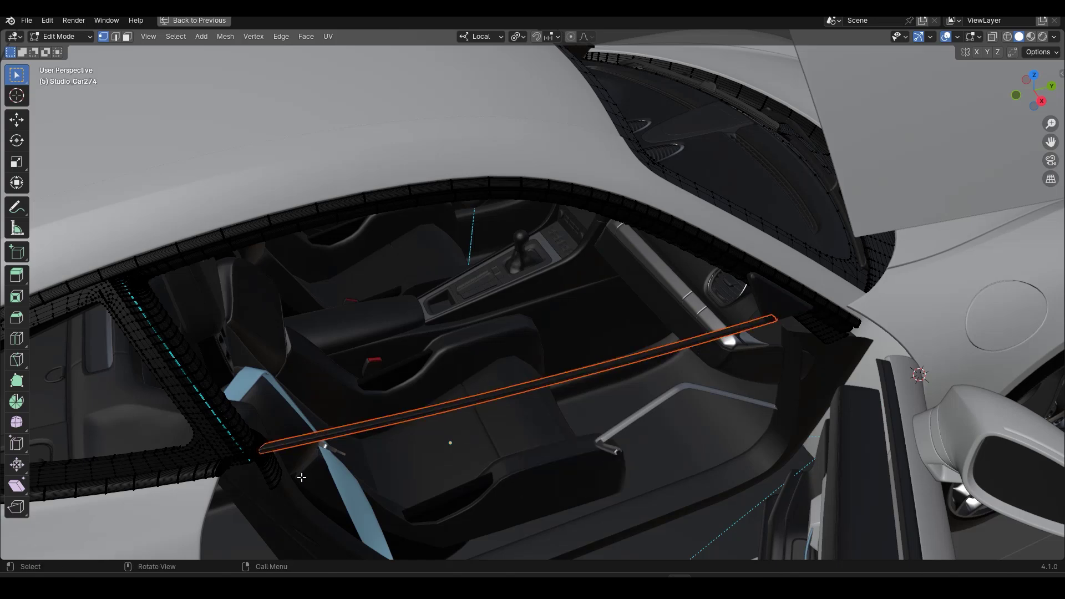
pyautogui.press('Tab')
# - Grow a selection over the frame piece at the right window's rear lower corner and test-move it
pyautogui.click(267, 477)
pyautogui.press('Tab')
pyautogui.press('ctrl+KP_Add')
pyautogui.press('ctrl+KP_Add')
pyautogui.press('ctrl+KP_Add')
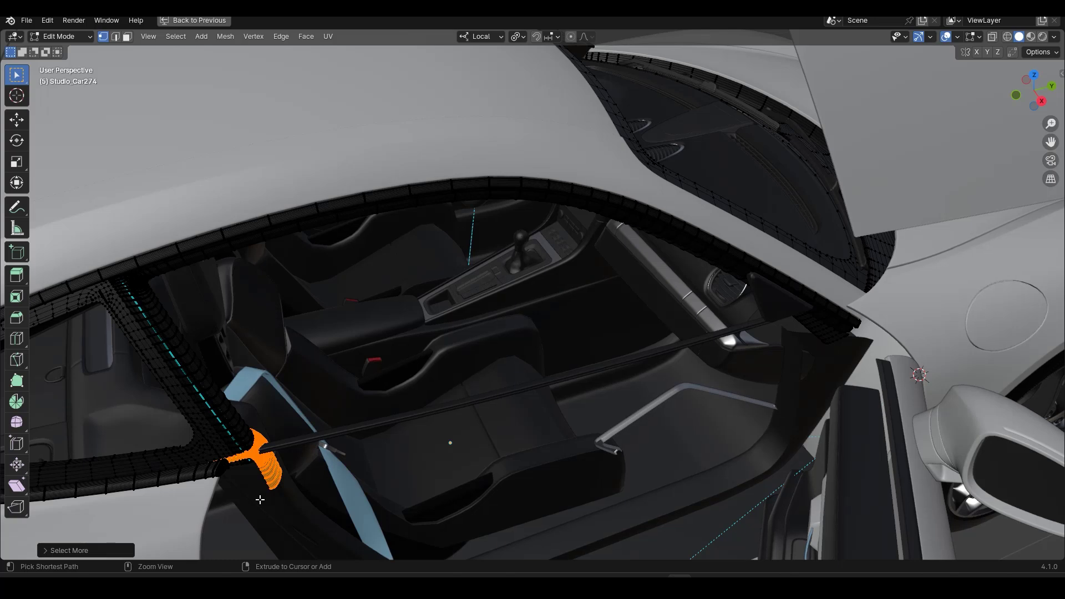
pyautogui.moveTo(339, 499); pyautogui.dragTo(750, 379, button='middle')
pyautogui.moveTo(664, 354); pyautogui.dragTo(529, 409, button='middle')
pyautogui.press('g')
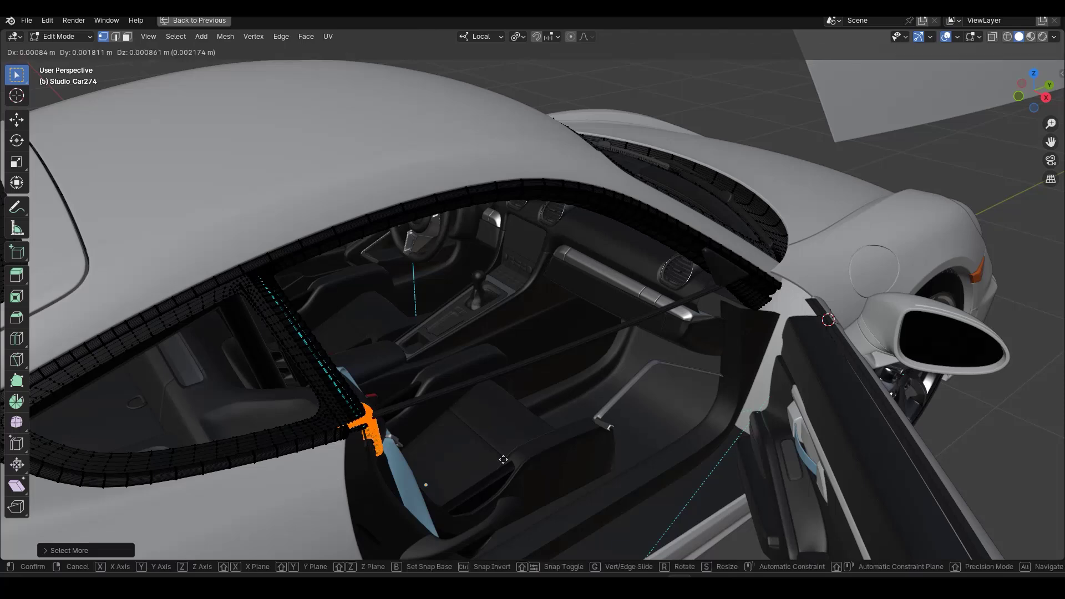
pyautogui.rightClick(651, 464)
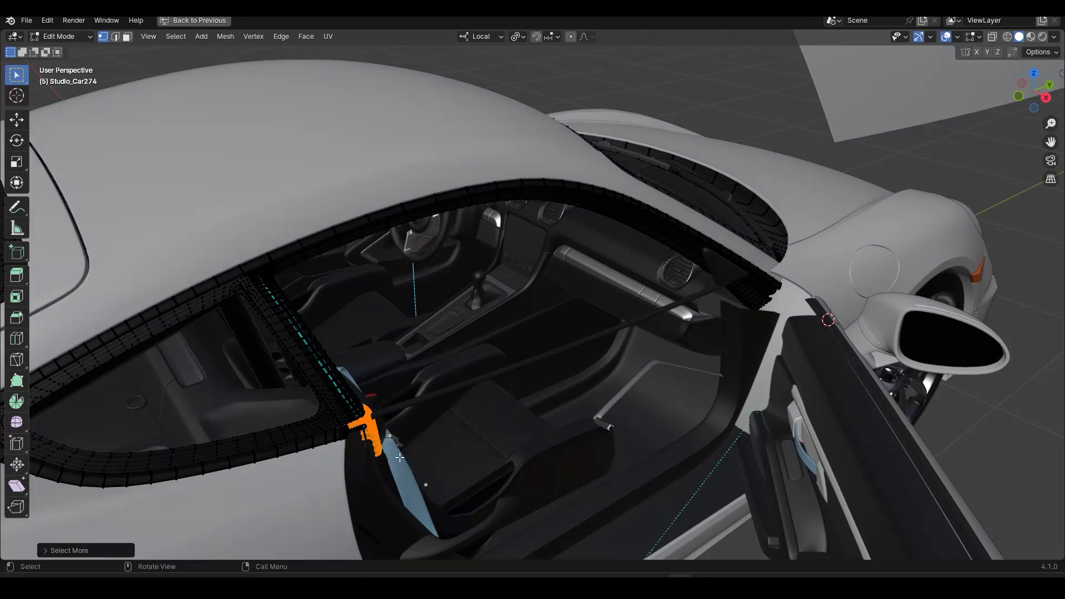
pyautogui.moveTo(400, 457); pyautogui.dragTo(380, 419, button='middle')
pyautogui.press('Tab')
# - Close the right door by setting its Z rotation to 0°
pyautogui.click(419, 389)
pyautogui.moveTo(421, 388); pyautogui.dragTo(738, 455, button='middle')
pyautogui.click(733, 460)
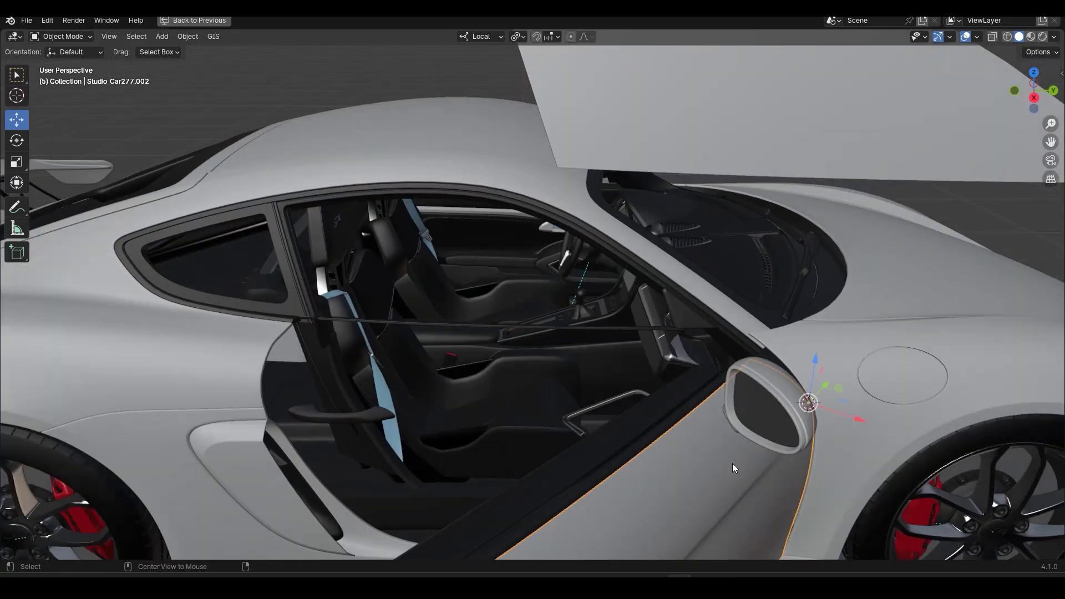
pyautogui.write('n')
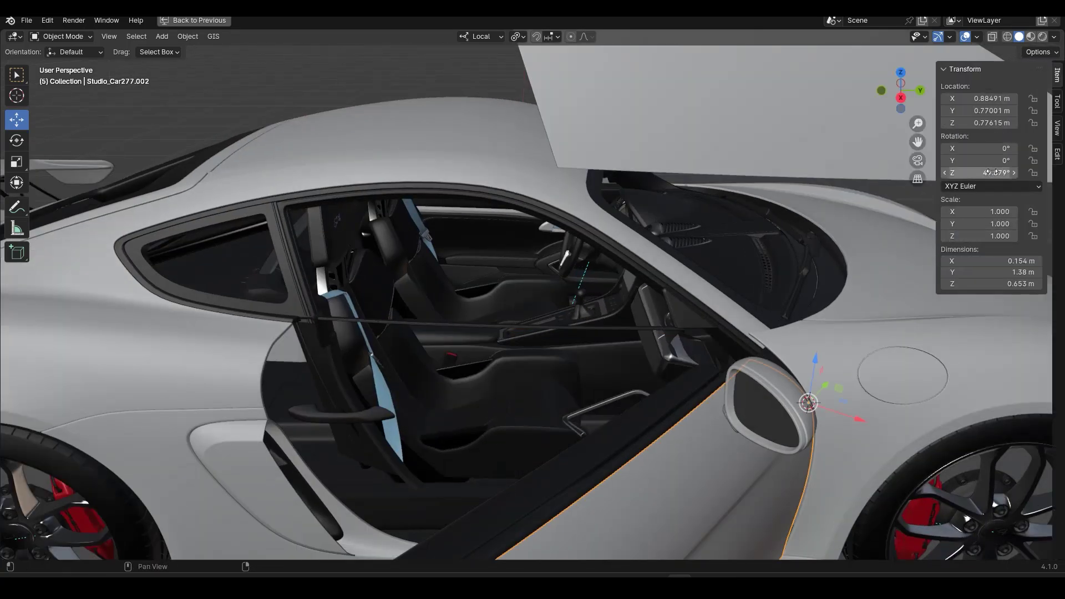
pyautogui.write('0')
pyautogui.press('Return')
# - Test-move the black upper trim on the inside of the right door and undo the move
pyautogui.moveTo(899, 159); pyautogui.dragTo(722, 359, button='middle')
pyautogui.click(737, 356)
pyautogui.press('g')
pyautogui.click(809, 407)
pyautogui.click(700, 428)
pyautogui.scroll(-1, 754, 425)
pyautogui.hotkey('ctrl', 'z')
pyautogui.hotkey('ctrl', 'z')
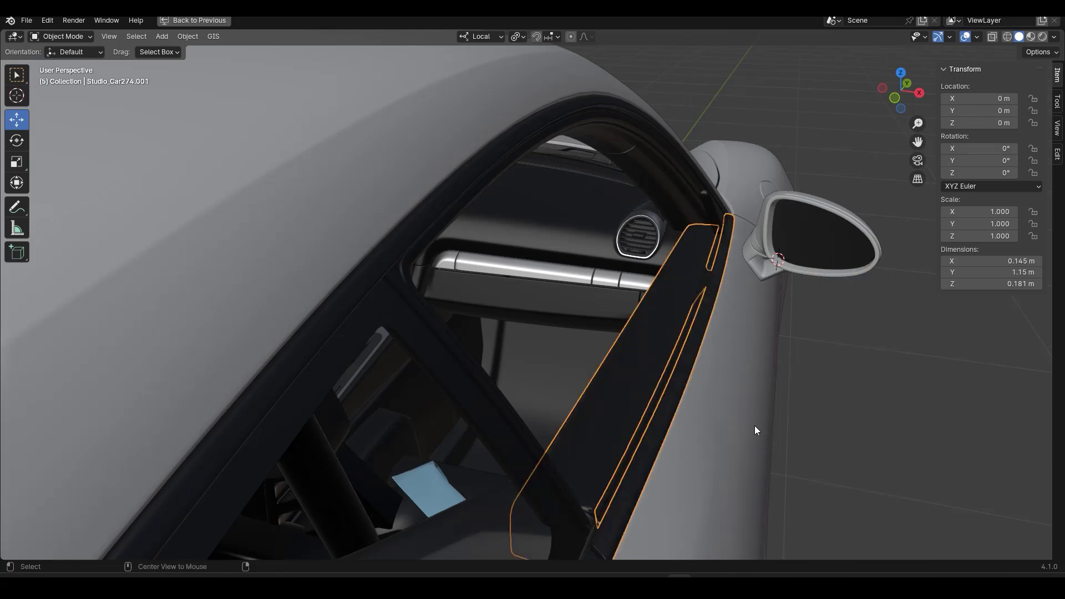
# - Parent the separated window-edge strip to the right door's black upper trim with the Object option
pyautogui.hotkey('alt', 'z')
pyautogui.moveTo(685, 342); pyautogui.dragTo(787, 274, button='middle')
pyautogui.keyDown('shift'); pyautogui.moveTo(745, 241); pyautogui.dragTo(777, 285); pyautogui.keyUp('shift')
pyautogui.moveTo(777, 285); pyautogui.dragTo(736, 260, button='middle')
pyautogui.scroll(2, 743, 289)
pyautogui.moveTo(753, 342)
pyautogui.mouseDown(button='middle')
pyautogui.moveTo(444, 298)
pyautogui.moveTo(448, 281)
pyautogui.mouseUp(button='middle')
pyautogui.click(447, 283)
pyautogui.hotkey('alt', 'z')
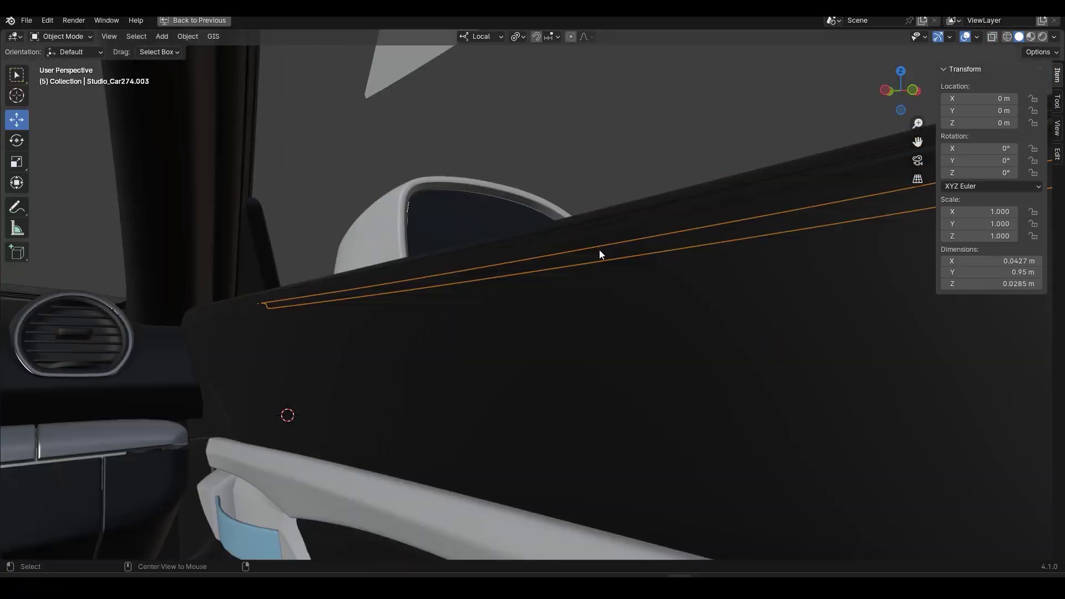
pyautogui.keyDown('shift'); pyautogui.click(610, 230); pyautogui.keyUp('shift')
pyautogui.moveTo(610, 229); pyautogui.dragTo(497, 379, button='middle')
pyautogui.hotkey('ctrl', 'p')
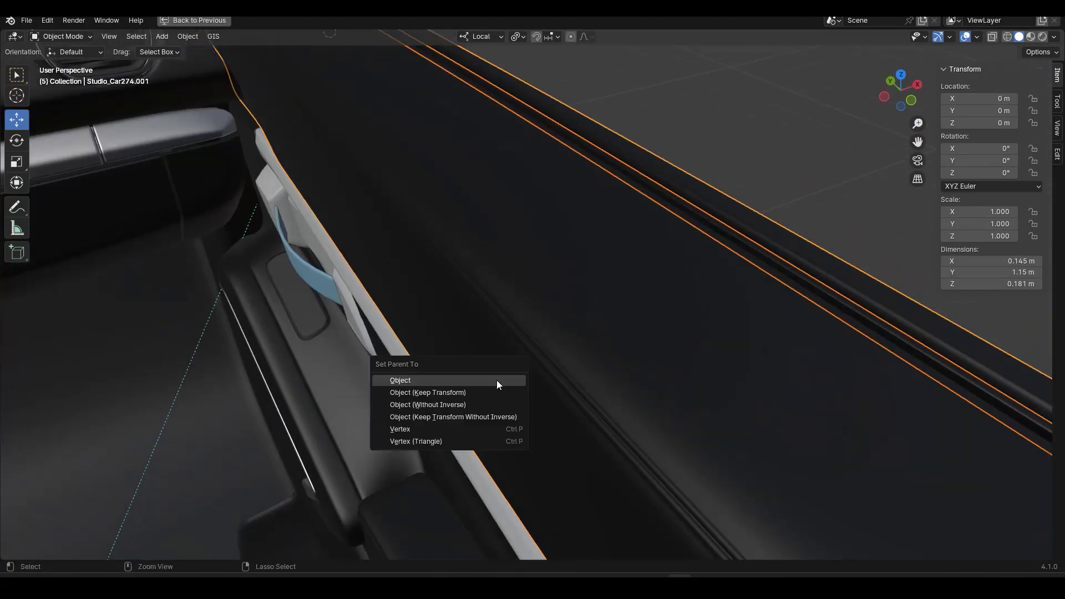
pyautogui.click(496, 380)
# - Test-move the right door away from the car to check that the new trim strip follows, and undo the move
pyautogui.moveTo(583, 335); pyautogui.dragTo(560, 381, button='middle')
pyautogui.scroll(-1, 560, 381)
pyautogui.click(522, 414)
pyautogui.scroll(-9, 522, 412)
pyautogui.scroll(3, 538, 378)
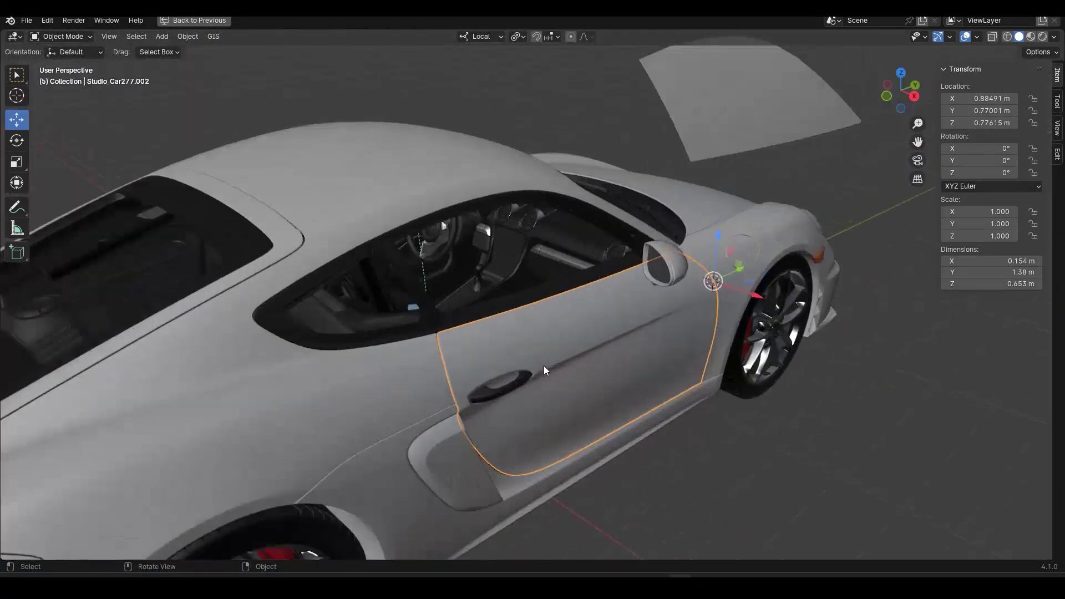
pyautogui.press('g')
pyautogui.rightClick(738, 472)
pyautogui.moveTo(687, 446); pyautogui.dragTo(699, 383, button='middle')
pyautogui.scroll(3, 448, 381)
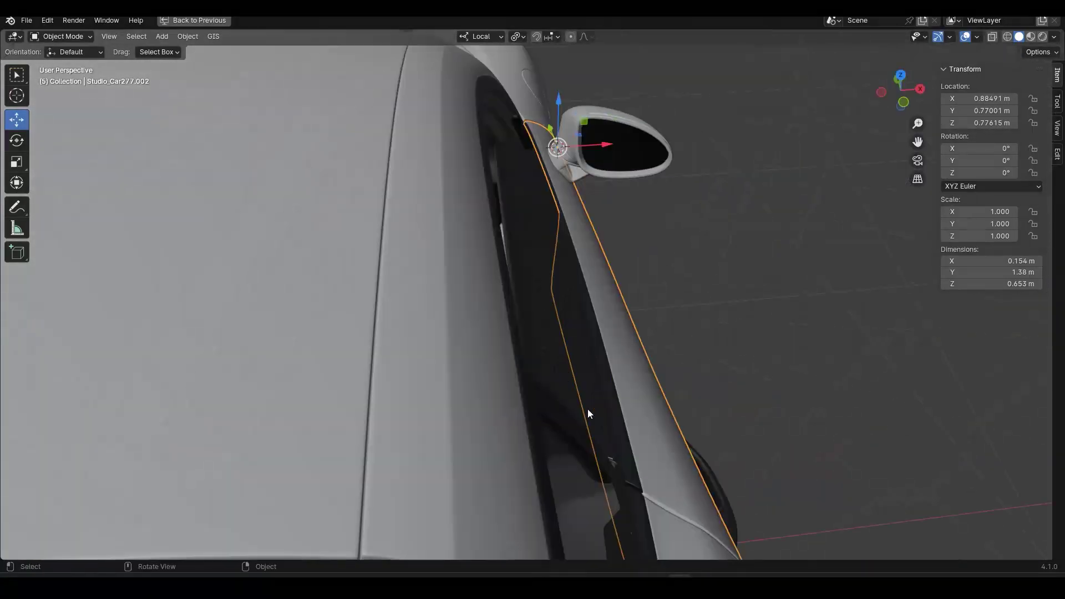
pyautogui.moveTo(588, 408); pyautogui.dragTo(607, 454, button='middle')
pyautogui.press('g')
pyautogui.click(878, 463)
pyautogui.moveTo(600, 371); pyautogui.dragTo(663, 324, button='middle')
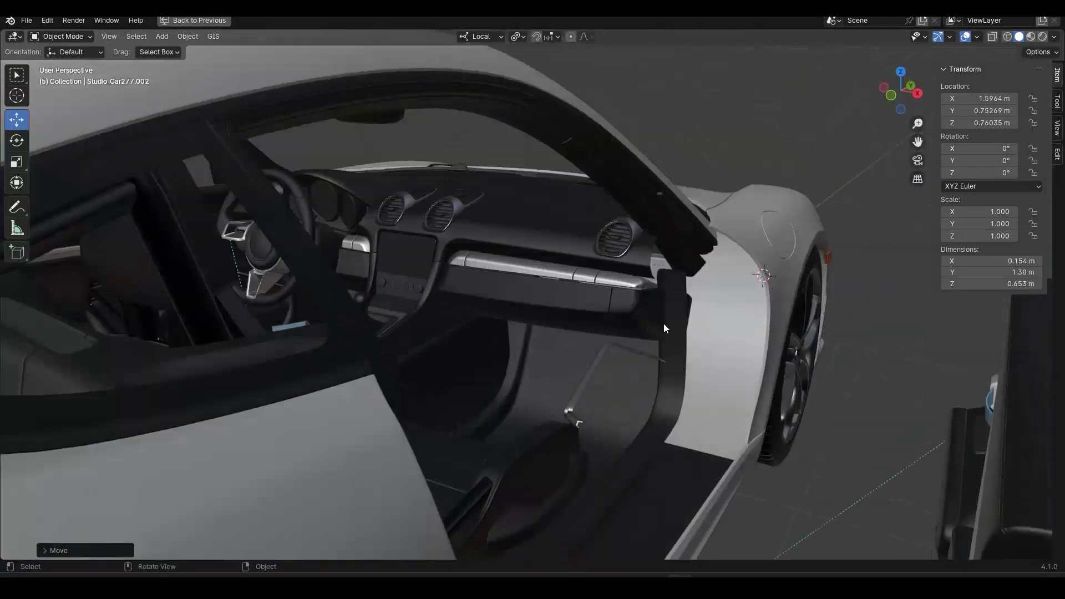
pyautogui.click(737, 362)
pyautogui.moveTo(737, 361); pyautogui.dragTo(563, 448, button='middle')
pyautogui.scroll(-3, 696, 448)
pyautogui.hotkey('ctrl', 'z')
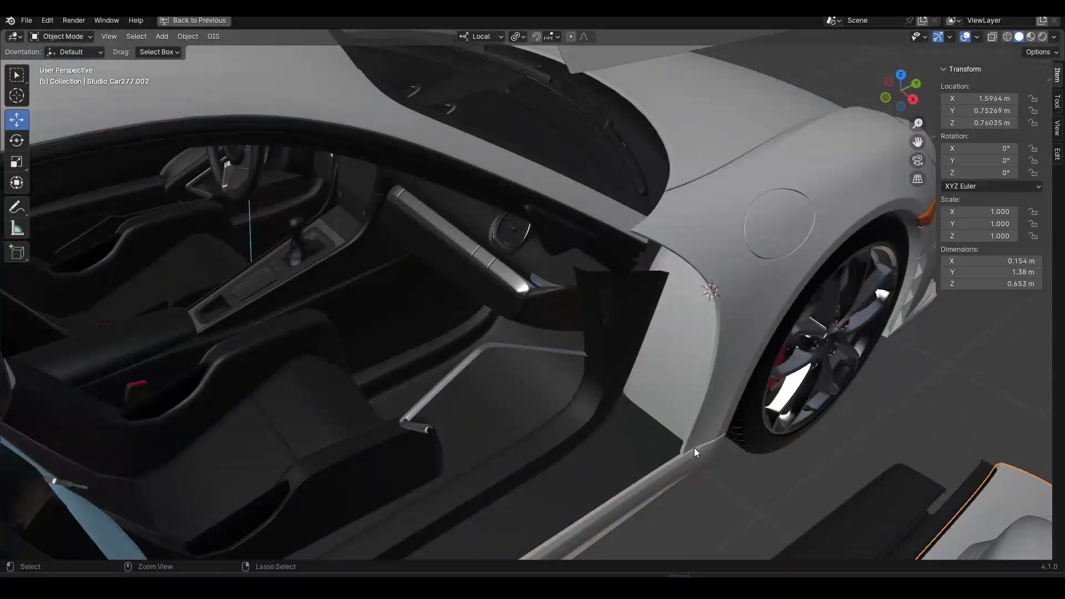
pyautogui.scroll(-3, 694, 448)
pyautogui.hotkey('ctrl', 'z')
pyautogui.scroll(2, 650, 448)
# - Swing the right door open about its local Z axis to check which parts stay behind
pyautogui.press('r')
pyautogui.press('x')
pyautogui.press('x')
pyautogui.press('z')
pyautogui.press('z')
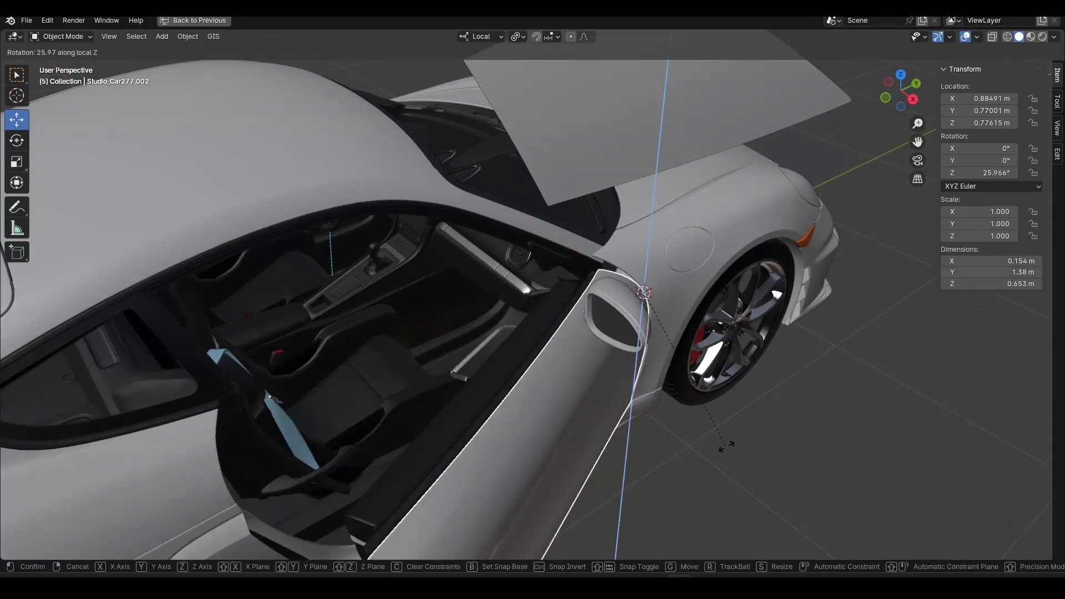
pyautogui.click(826, 420)
# - Examine the dashboard mesh in Edit Mode and the area around the open right door for parts left behind
pyautogui.moveTo(825, 419); pyautogui.dragTo(484, 319, button='middle')
pyautogui.click(485, 318)
pyautogui.press('Tab')
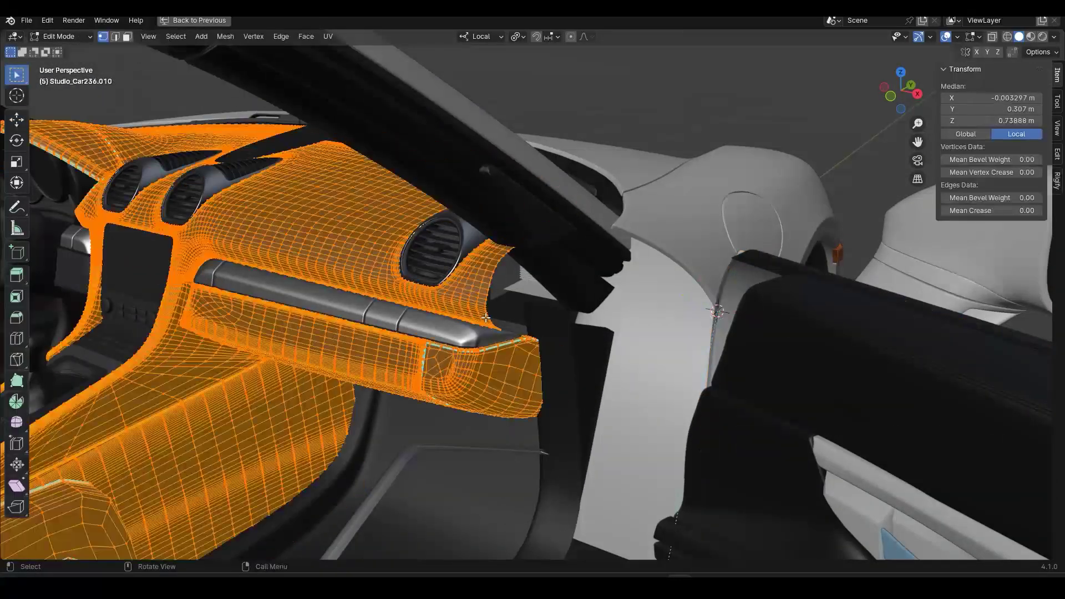
pyautogui.scroll(4, 484, 318)
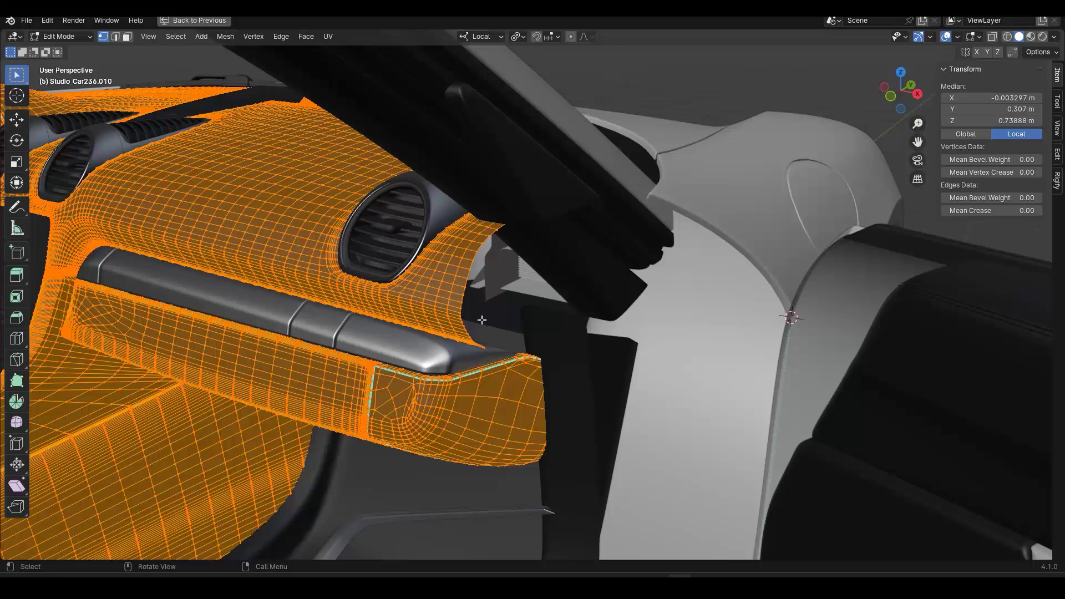
pyautogui.moveTo(492, 384); pyautogui.dragTo(561, 316, button='middle')
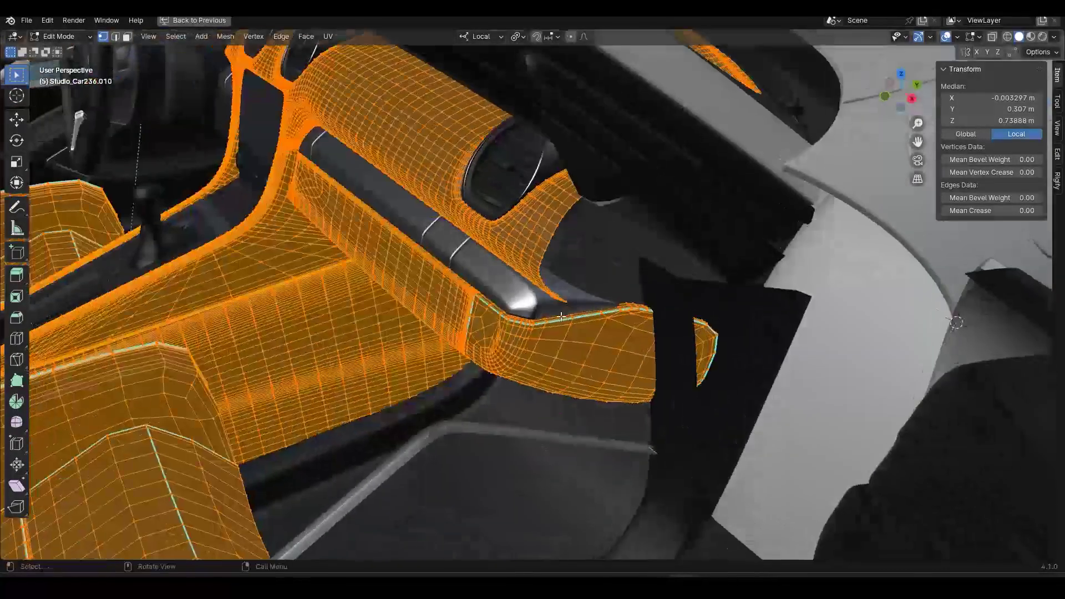
pyautogui.press('Tab')
pyautogui.scroll(-3, 609, 259)
pyautogui.click(588, 225)
pyautogui.moveTo(588, 225); pyautogui.dragTo(581, 294, button='middle')
pyautogui.moveTo(645, 363); pyautogui.dragTo(488, 345, button='middle')
pyautogui.click(488, 345)
pyautogui.press('Tab')
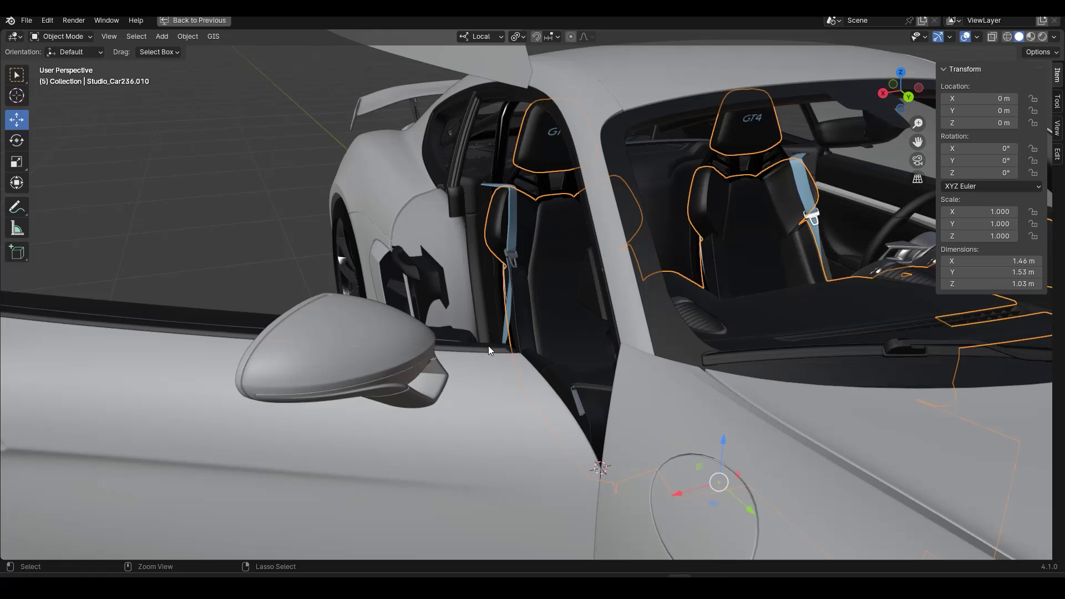
# - Undo the door swing and parent the small triangular window-corner trim to the right door's black upper trim with the Object option
pyautogui.hotkey('ctrl', 'z')
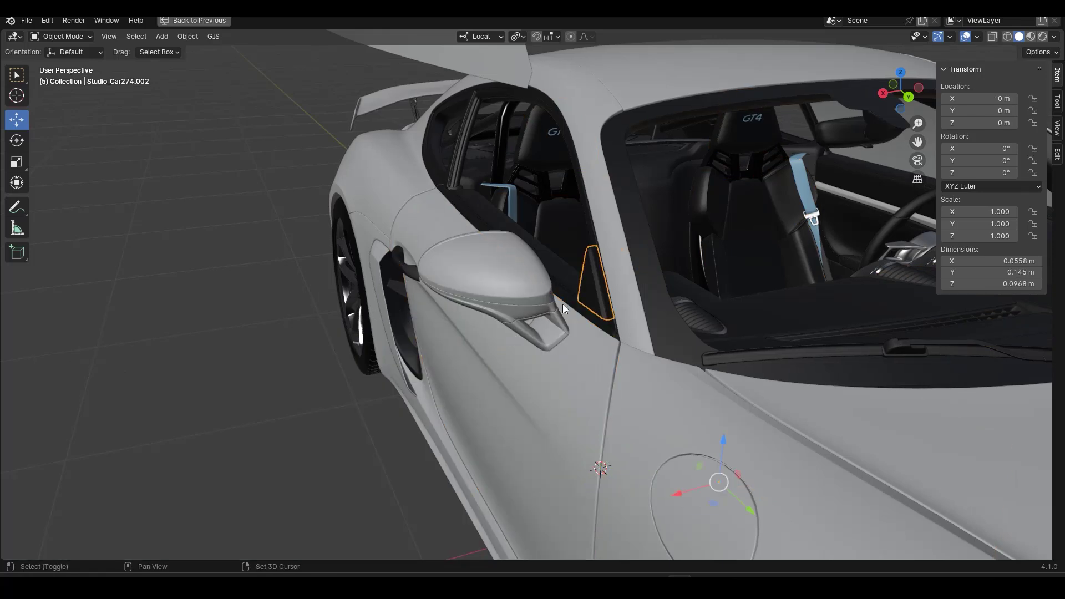
pyautogui.hotkey('ctrl', 'p')
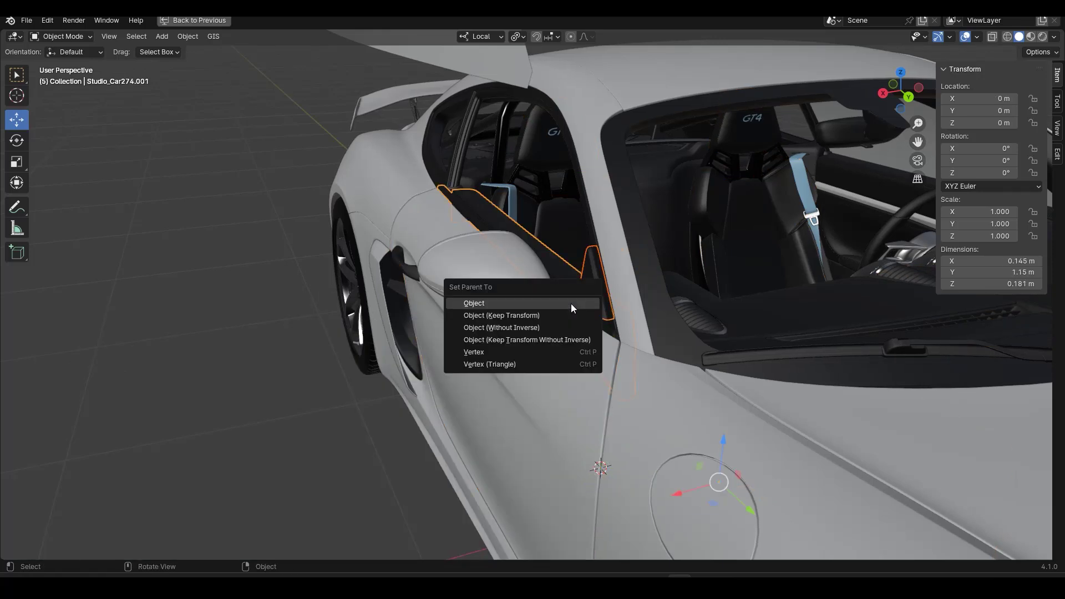
pyautogui.click(571, 304)
# - Test-swing the right door about its local Z axis to check that the corner trim follows, and cancel the rotation
pyautogui.click(567, 443)
pyautogui.press('r')
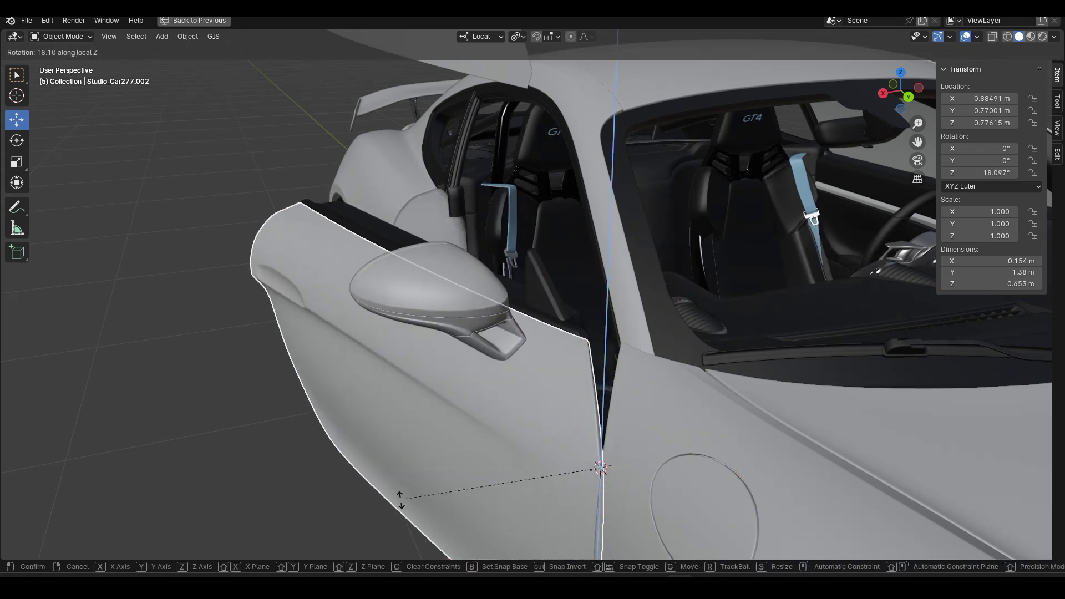
pyautogui.press('Escape')
# - Clear the location of Door_R_Glass and parent it to the right door with the Object option
pyautogui.scroll(-5, 427, 271)
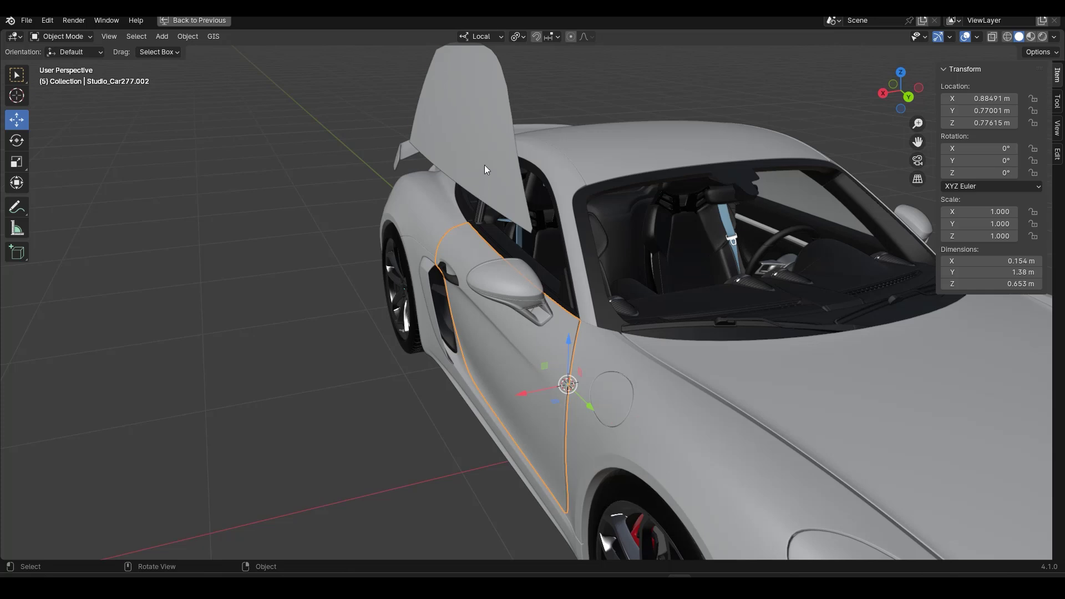
pyautogui.hotkey('alt', 'g')
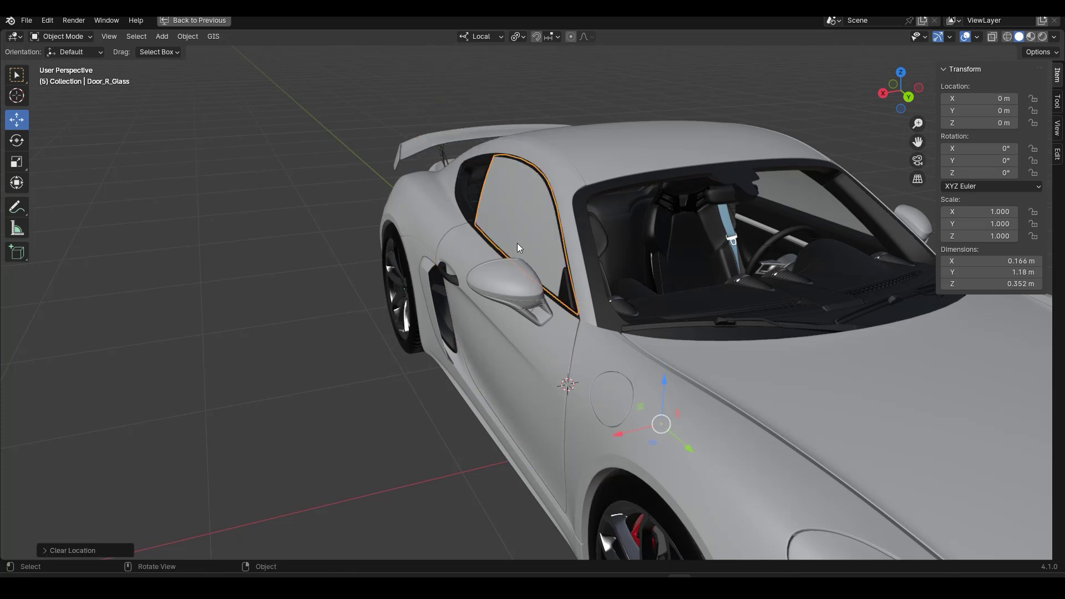
pyautogui.keyDown('shift'); pyautogui.click(532, 385); pyautogui.keyUp('shift')
pyautogui.hotkey('ctrl', 'p')
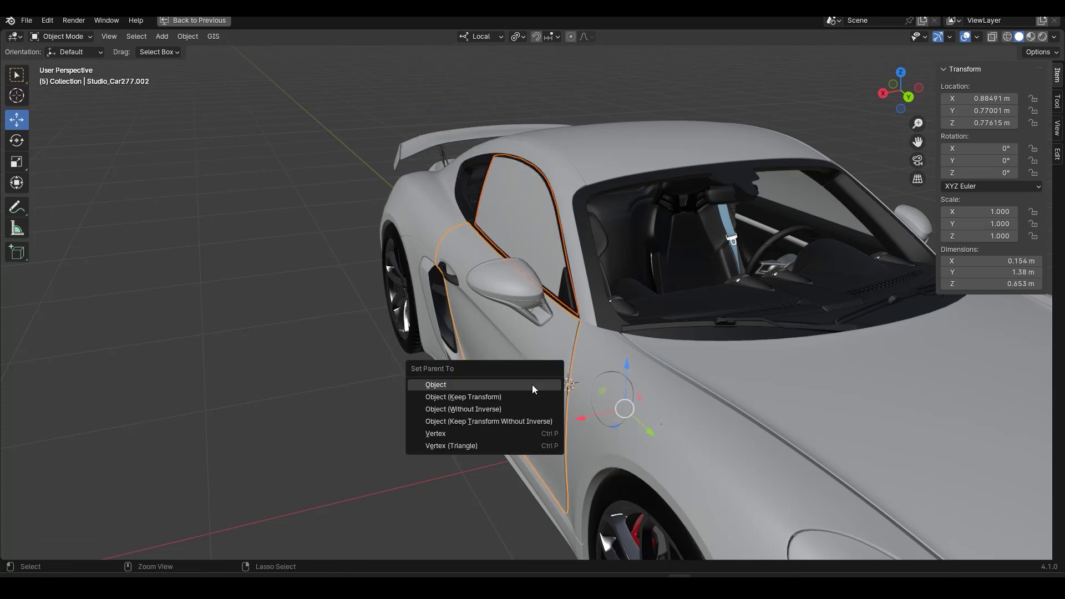
pyautogui.click(532, 384)
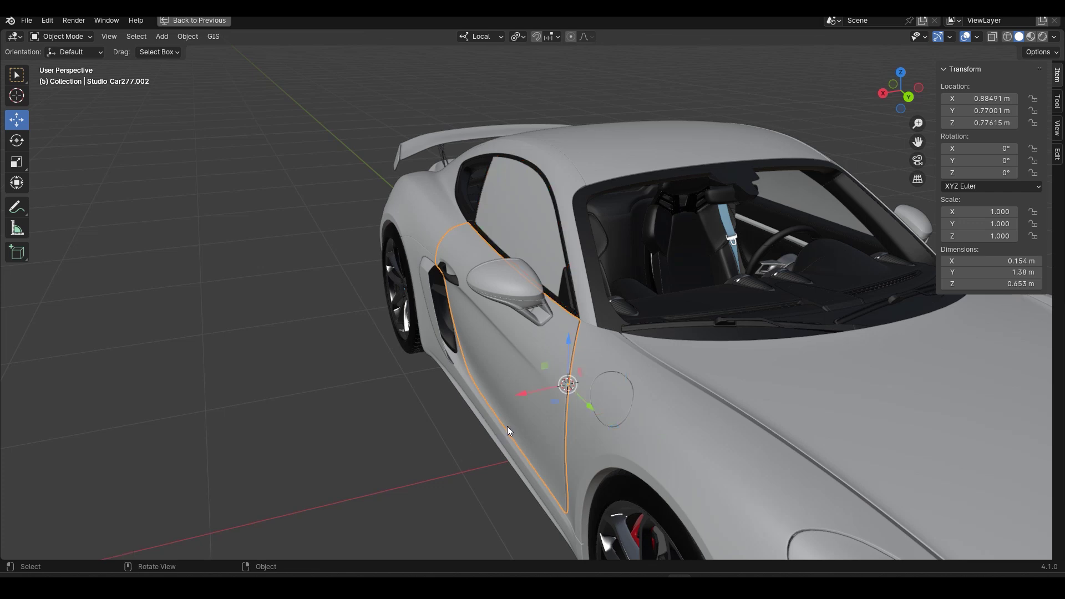
# - Swing the right door wide open about its local Z axis and look for interior door parts left in the car
pyautogui.press('r')
pyautogui.press('Escape')
pyautogui.press('r')
pyautogui.press('z')
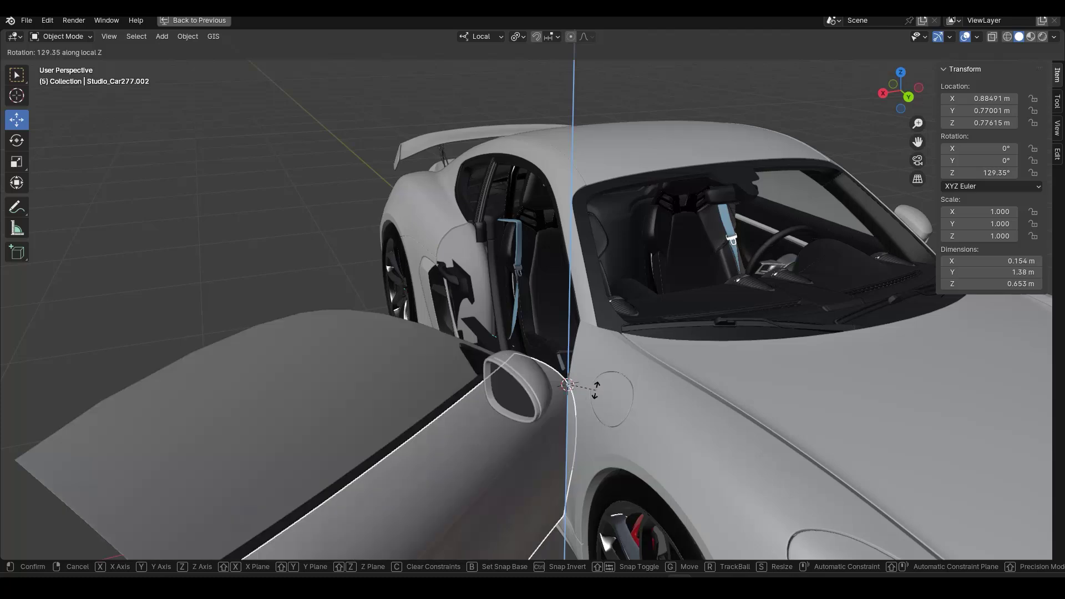
pyautogui.click(493, 429)
pyautogui.moveTo(494, 429); pyautogui.dragTo(544, 342, button='middle')
pyautogui.click(239, 387)
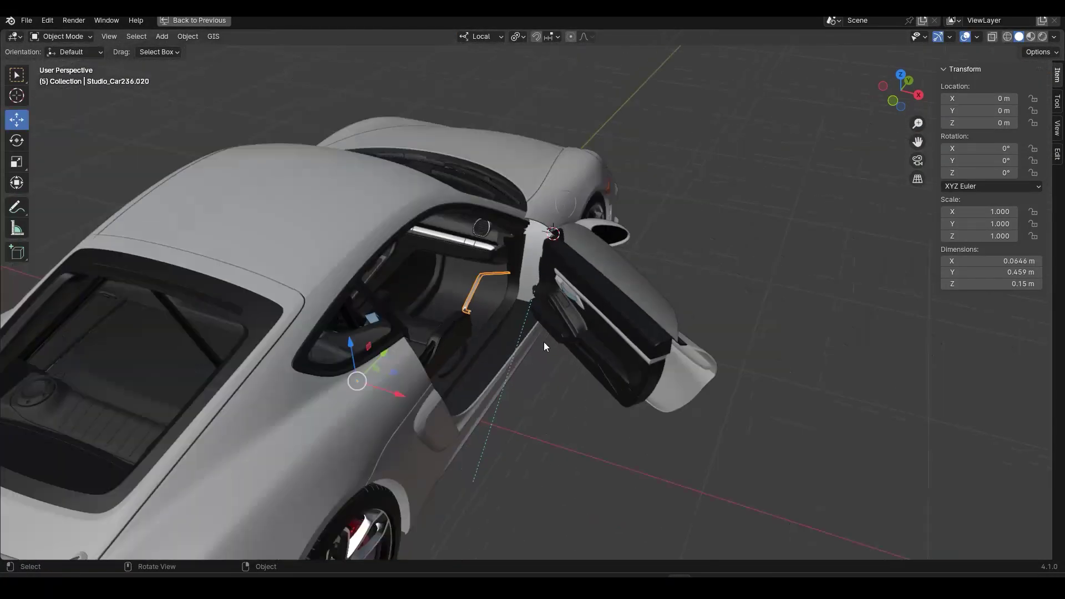
pyautogui.scroll(-6, 514, 344)
pyautogui.scroll(9, 501, 341)
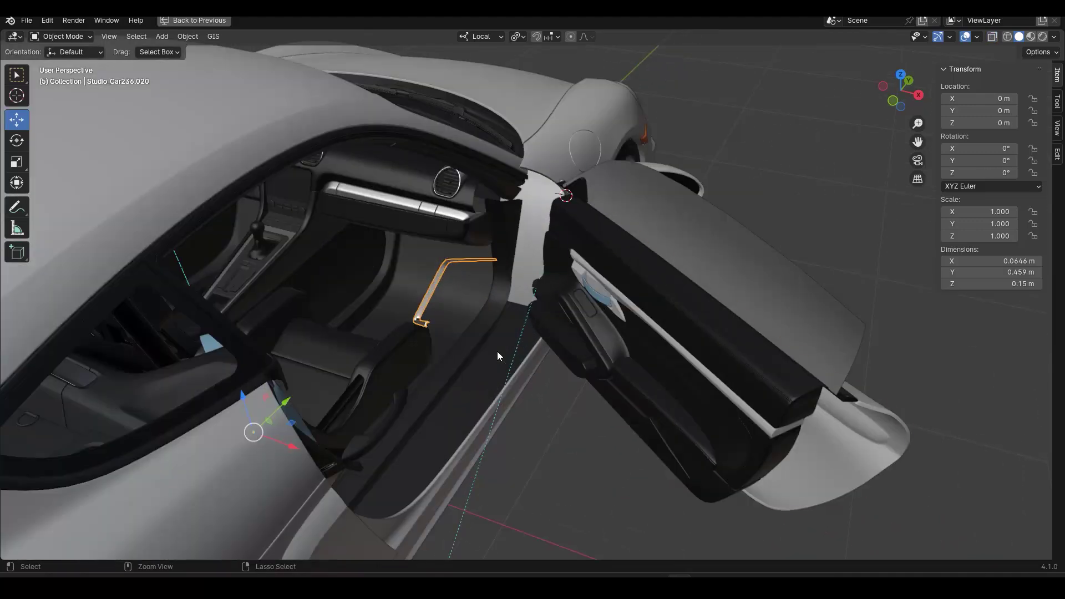
# - Undo the door swing and parent the bent metal trim strip to the right door's lower inner panel with the Object option
pyautogui.hotkey('ctrl', 'z')
pyautogui.hotkey('ctrl', 'z')
pyautogui.moveTo(497, 351); pyautogui.dragTo(382, 313, button='middle')
pyautogui.scroll(4, 471, 347)
pyautogui.keyDown('shift'); pyautogui.click(397, 428); pyautogui.keyUp('shift')
pyautogui.hotkey('ctrl', 'p')
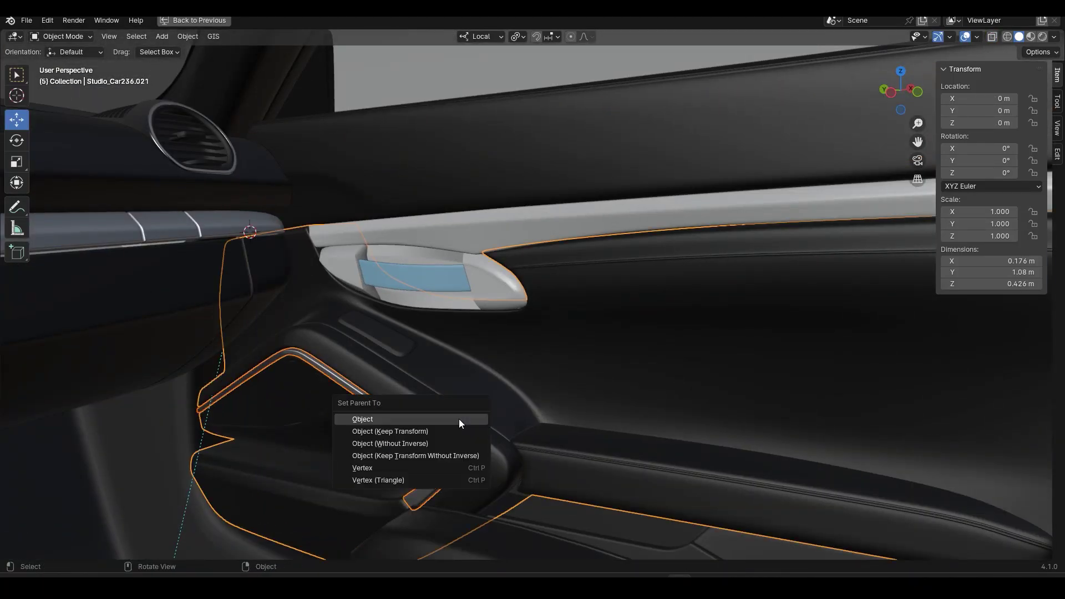
pyautogui.click(458, 422)
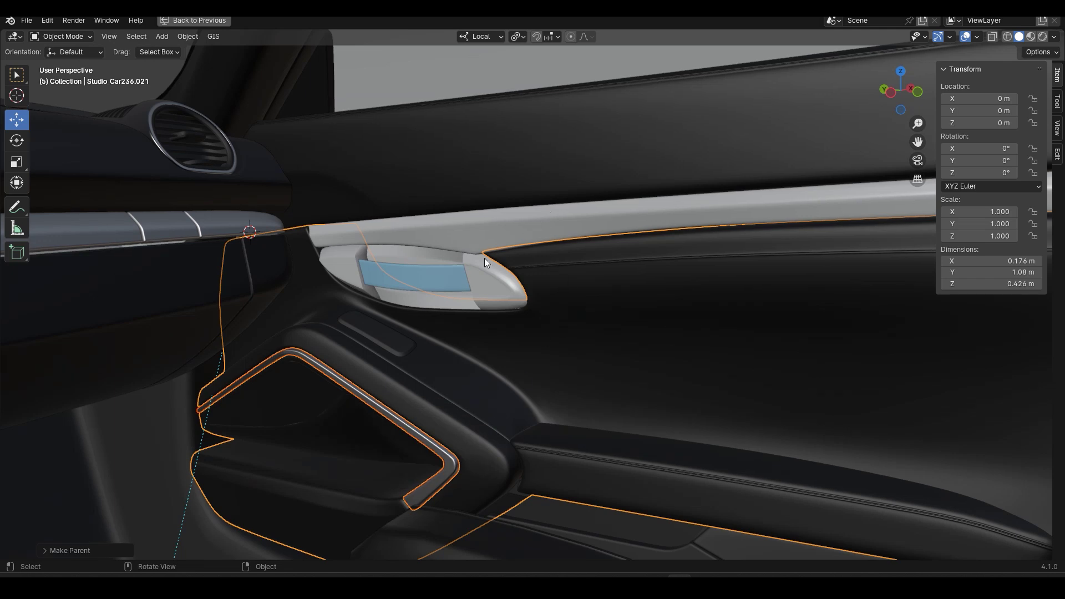
# - Test-swing the right door about its local Z axis to check that the metal strip follows, and cancel the rotation
pyautogui.scroll(-7, 489, 237)
pyautogui.moveTo(637, 300); pyautogui.dragTo(531, 327, button='middle')
pyautogui.click(512, 361)
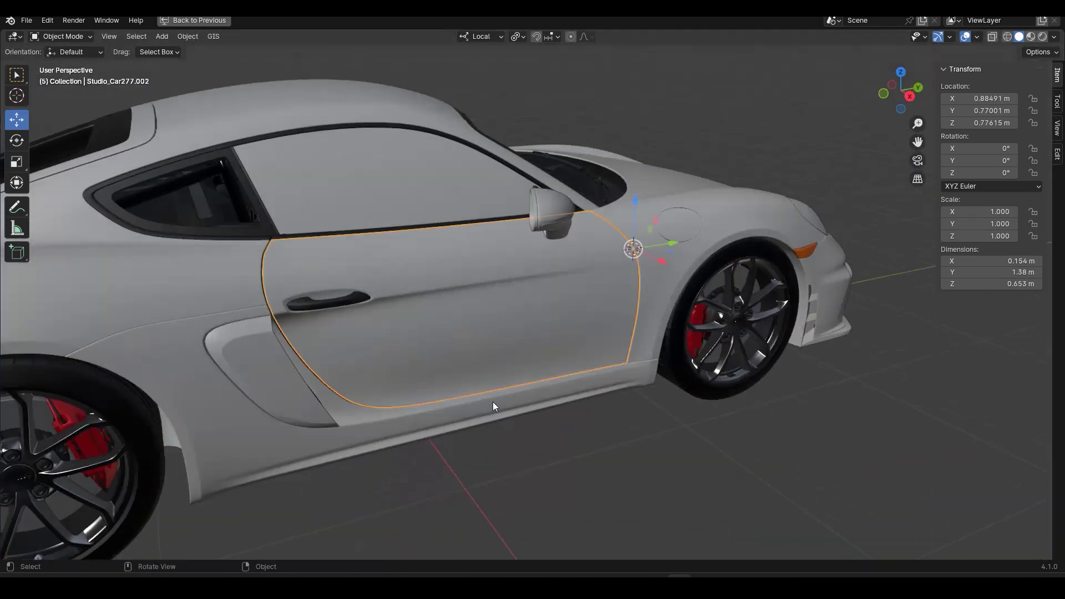
pyautogui.press('r')
pyautogui.press('z')
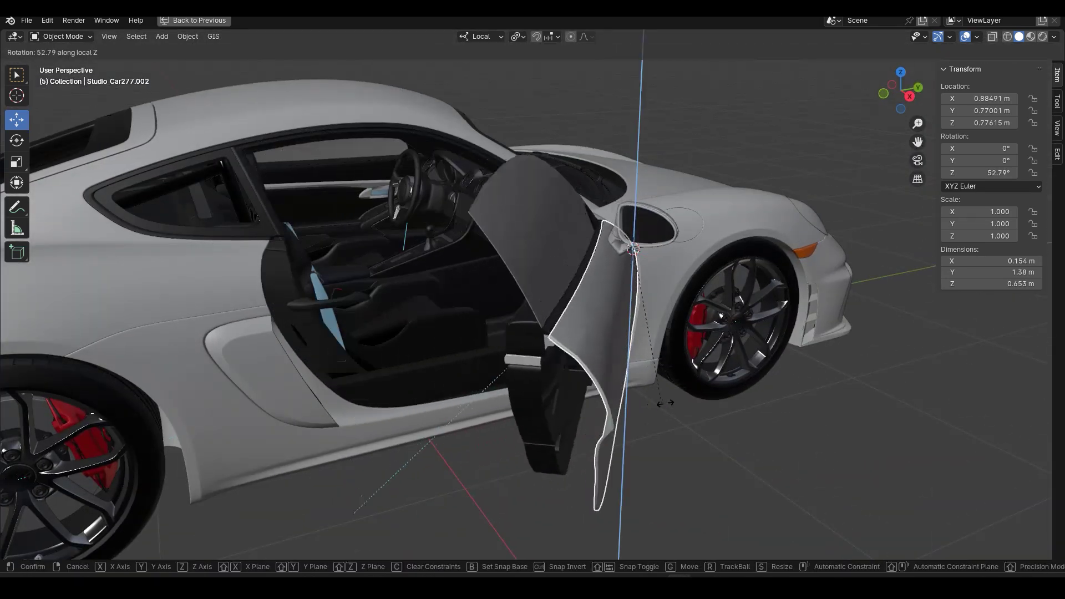
pyautogui.rightClick(615, 408)
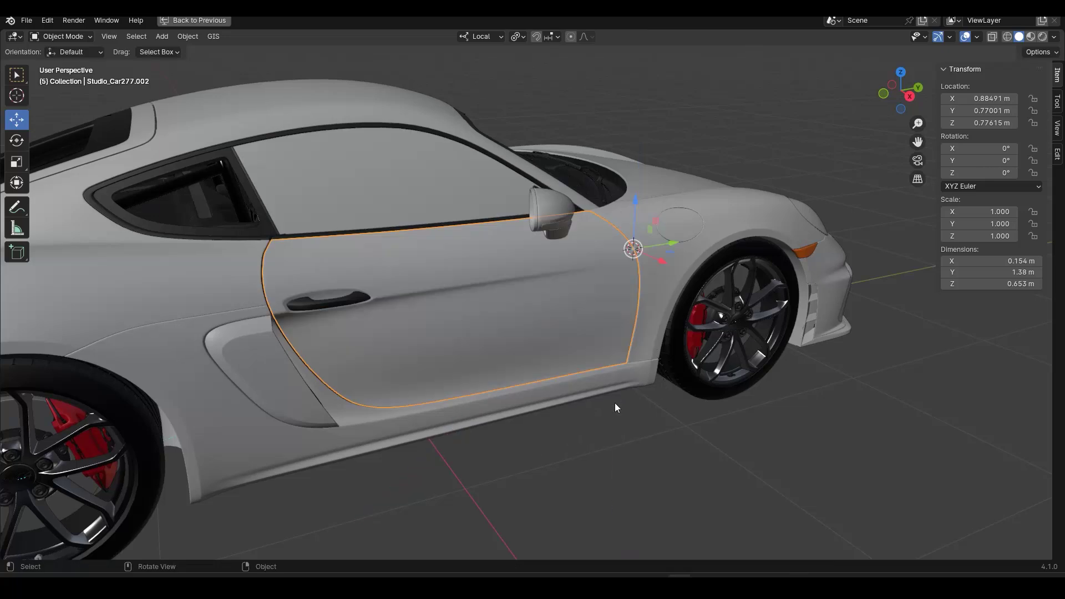
# - Parent the outer door handle to the right door with the Object option and swing the door open about its local Z axis
pyautogui.hotkey('ctrl', 'p')
pyautogui.click(460, 277)
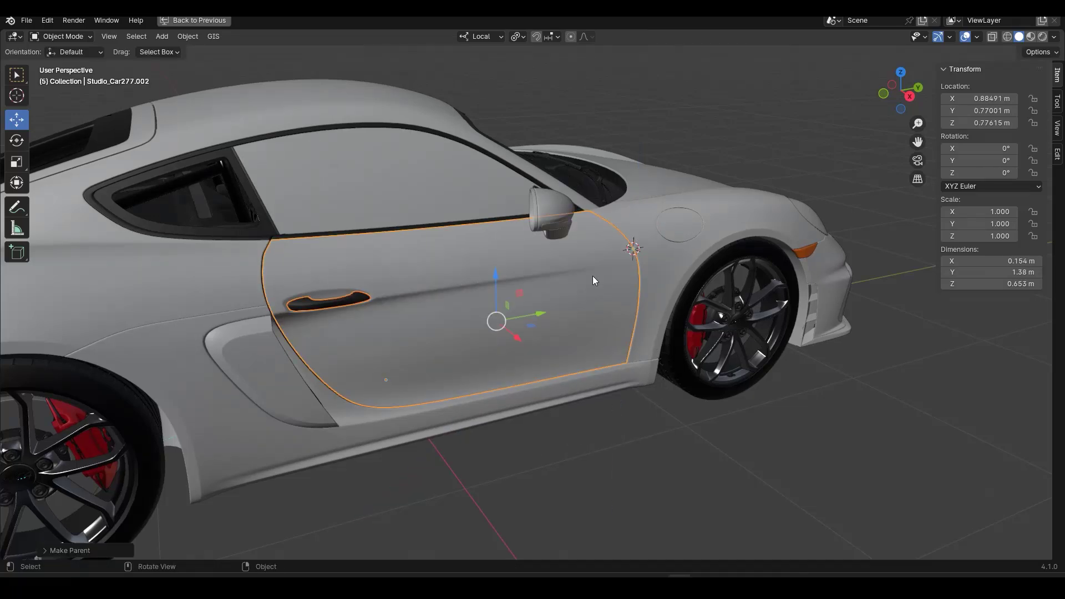
pyautogui.press('r')
pyautogui.press('z')
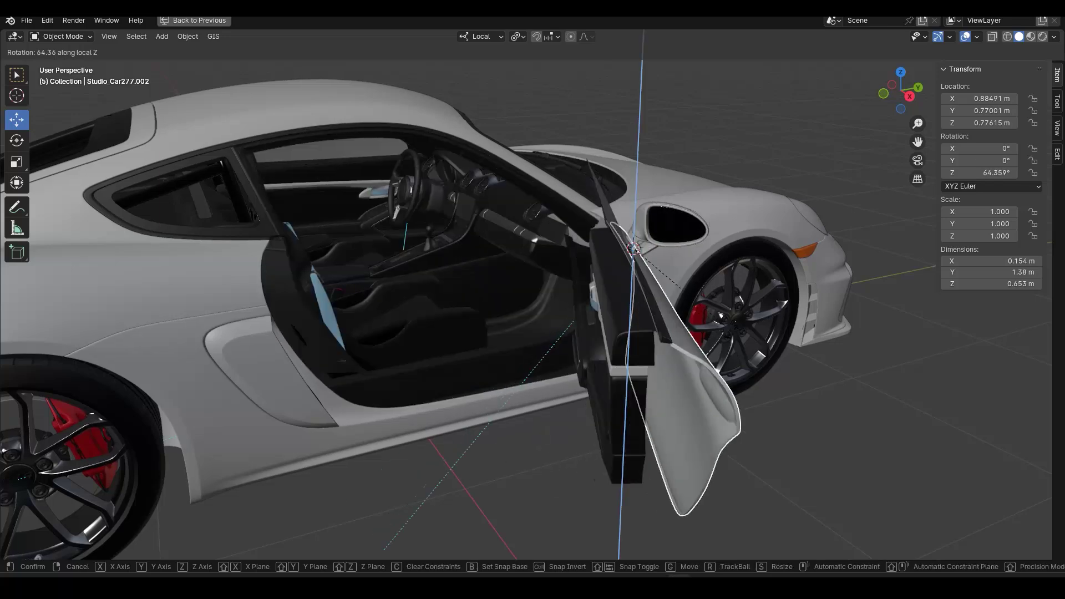
pyautogui.click(493, 325)
# - Examine the body trim mesh around the right door opening in Edit Mode
pyautogui.moveTo(492, 325); pyautogui.dragTo(640, 235, button='middle')
pyautogui.click(471, 276)
pyautogui.press('Tab')
pyautogui.scroll(-5, 442, 307)
pyautogui.scroll(4, 463, 311)
pyautogui.press('Tab')
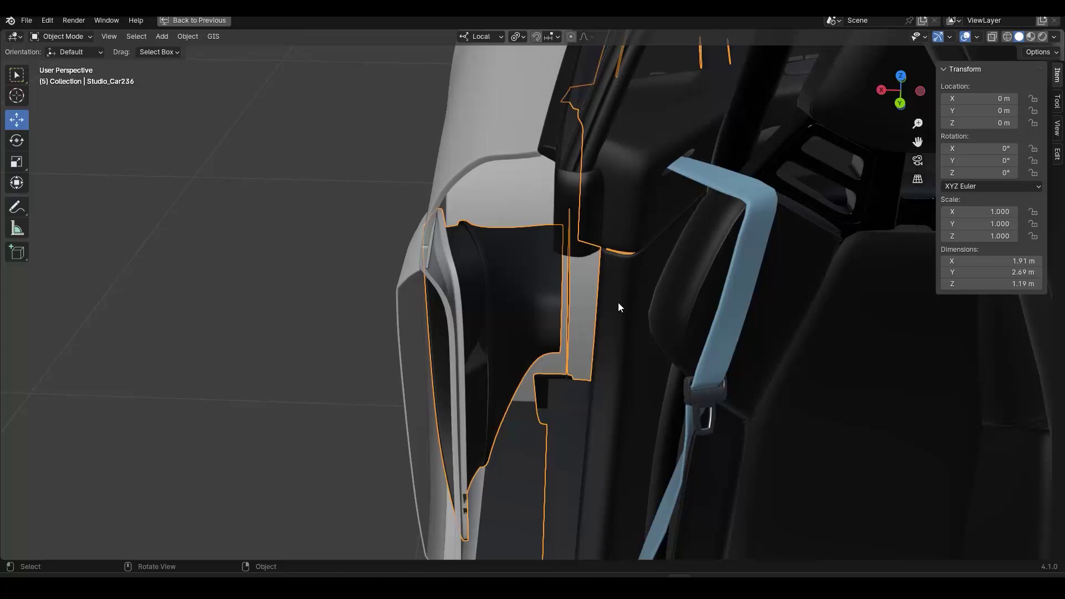
pyautogui.scroll(-3, 618, 303)
pyautogui.moveTo(528, 327); pyautogui.dragTo(537, 358, button='middle')
pyautogui.scroll(-2, 548, 382)
pyautogui.press('r')
pyautogui.press('z')
pyautogui.press('z')
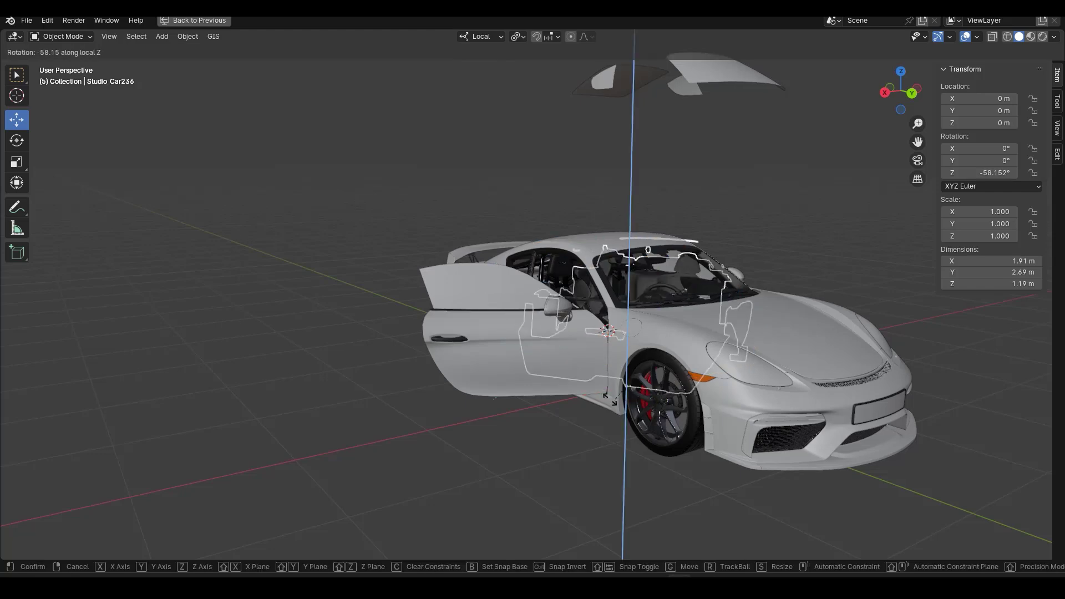
pyautogui.press('Escape')
# - Swing the right door about its local Z axis to about 59°, view the car from both sides, and undo the door rotations
pyautogui.press('r')
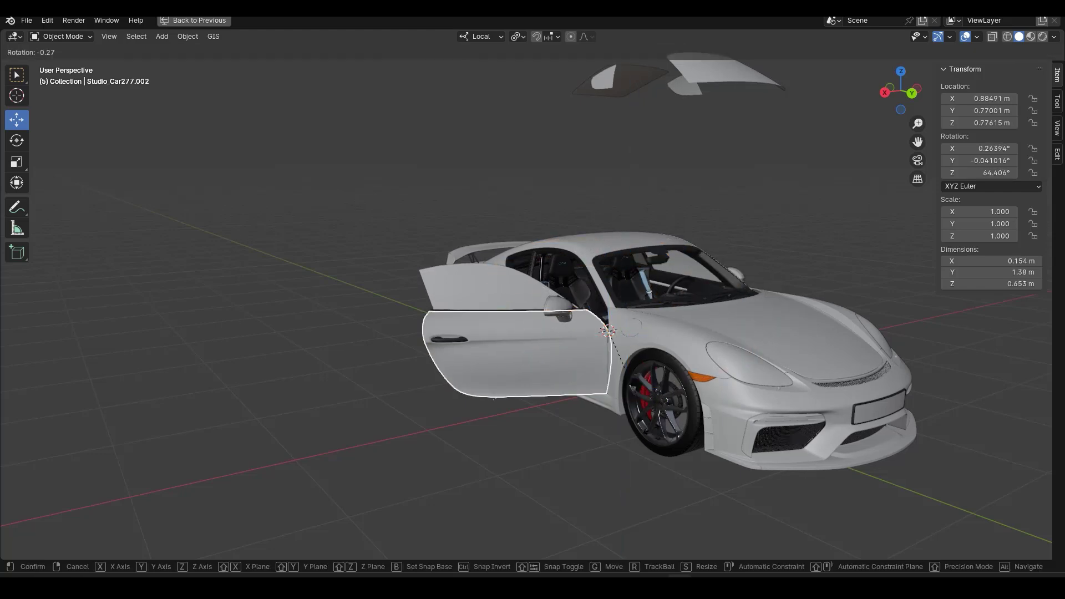
pyautogui.press('z')
pyautogui.press('z')
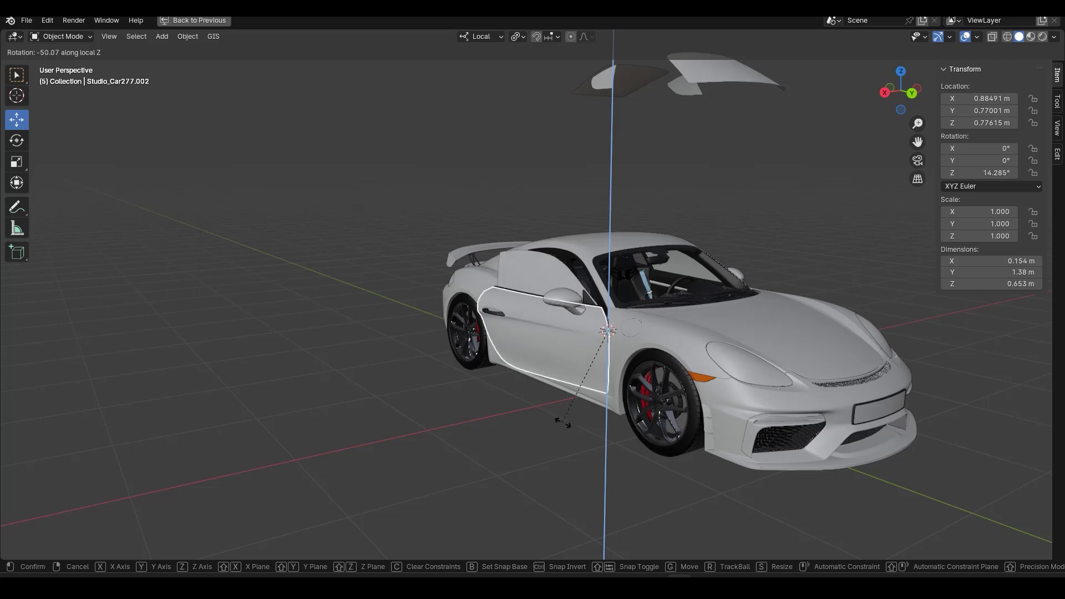
pyautogui.click(476, 390)
pyautogui.moveTo(476, 390); pyautogui.dragTo(697, 416, button='middle')
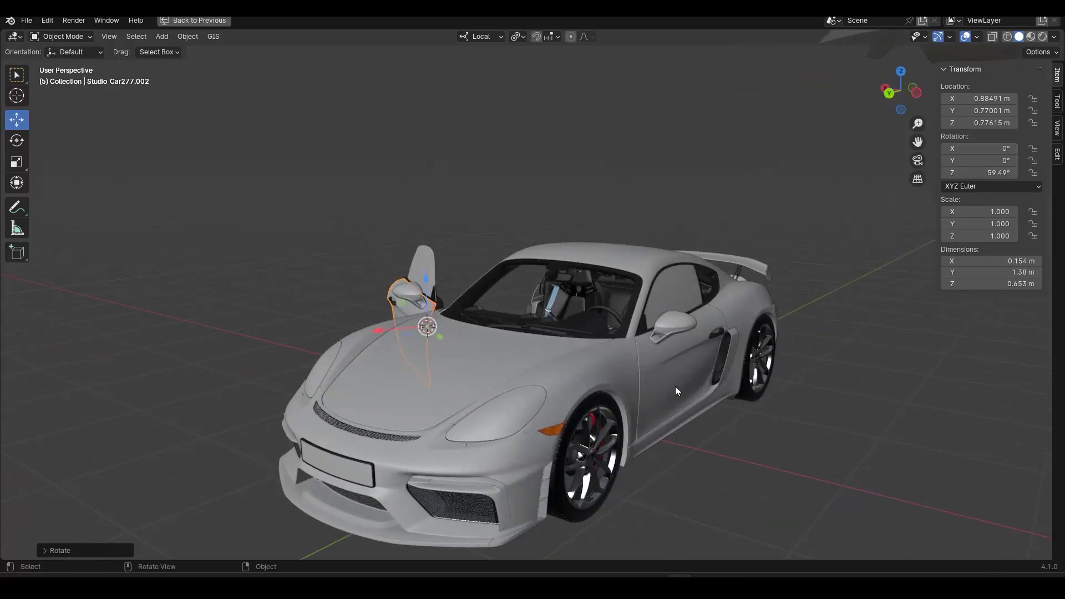
pyautogui.click(642, 362)
pyautogui.moveTo(411, 328); pyautogui.dragTo(736, 387, button='middle')
pyautogui.hotkey('ctrl', 'z')
pyautogui.hotkey('ctrl', 'z')
# - Test-swing the closed right door slightly about its local Z axis and cancel the rotation
pyautogui.press('r')
pyautogui.press('z')
pyautogui.press('z')
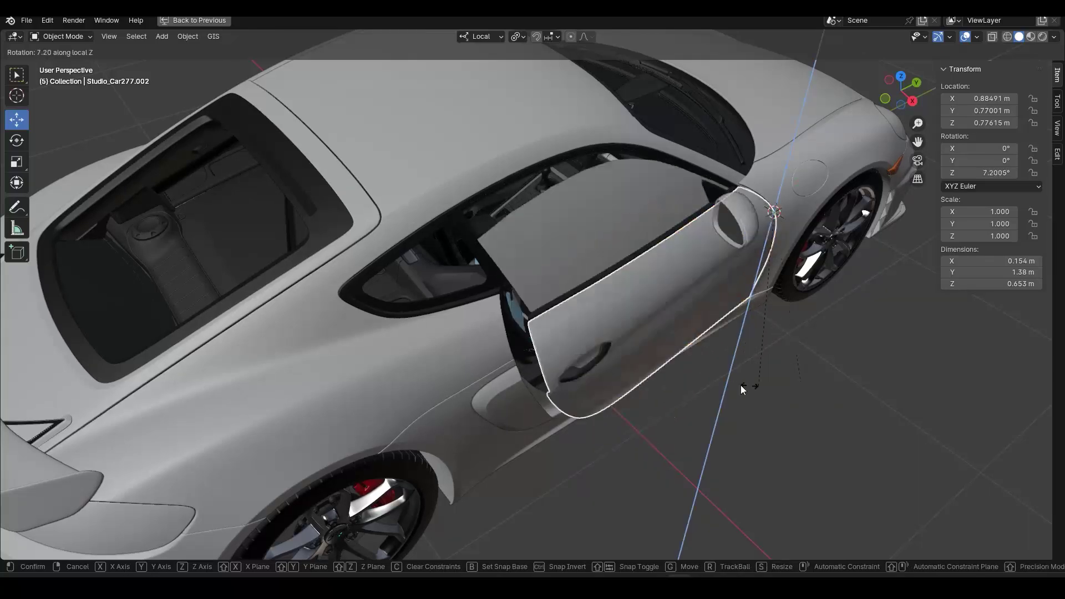
pyautogui.press('Escape')
# - Snap the 3D cursor to a vertex near the middle of Door_R_Glass's lower edge
pyautogui.click(610, 222)
pyautogui.moveTo(611, 222); pyautogui.dragTo(537, 264, button='middle')
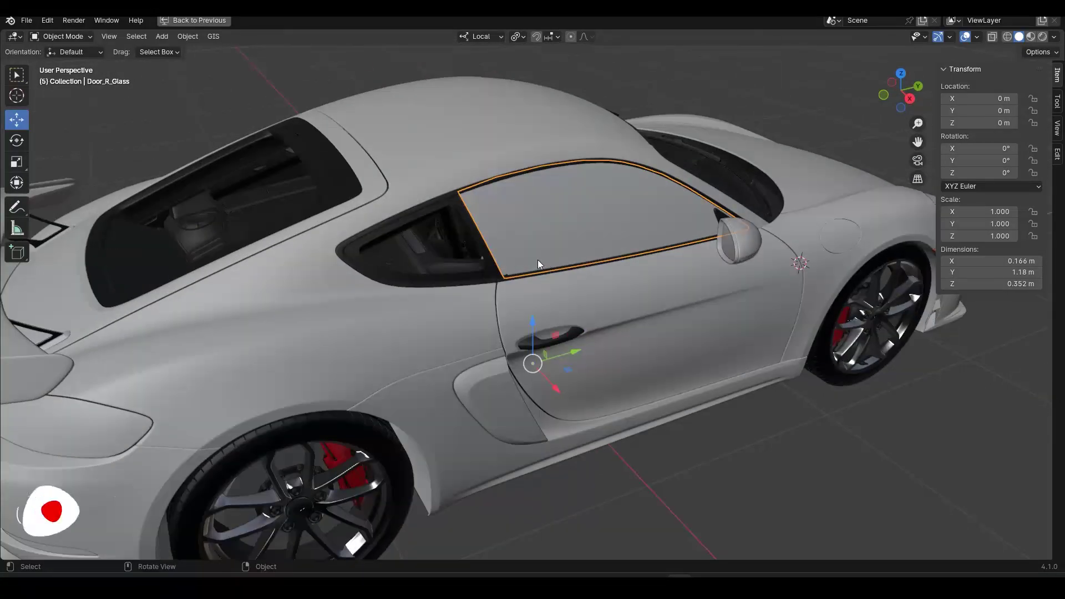
pyautogui.scroll(3, 538, 259)
pyautogui.press('Tab')
pyautogui.hotkey('alt', 'z')
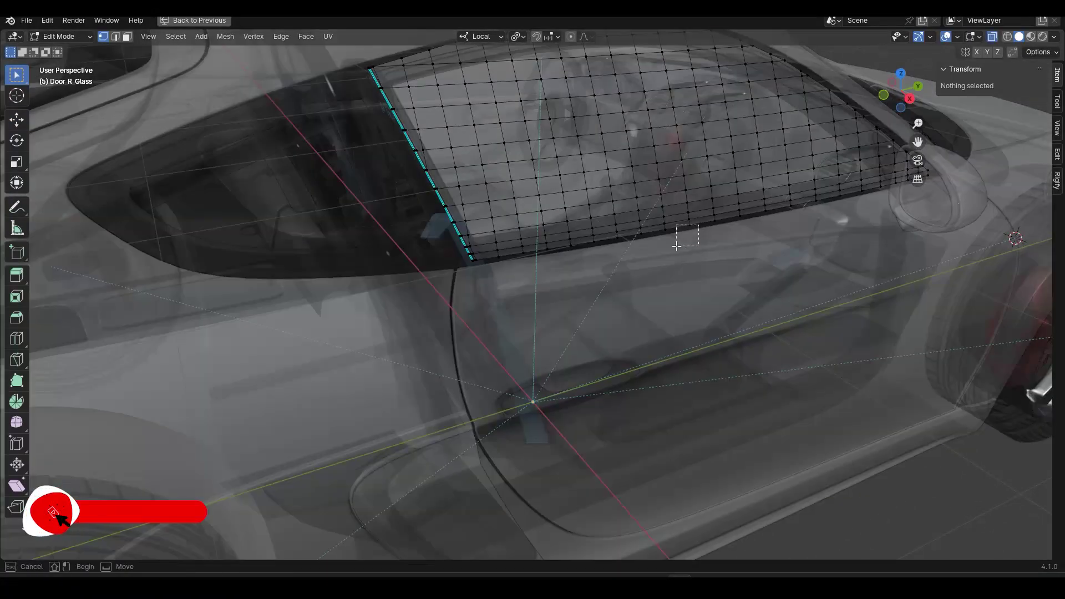
pyautogui.moveTo(676, 245); pyautogui.dragTo(700, 220)
pyautogui.hotkey('shift', 's')
pyautogui.click(684, 313)
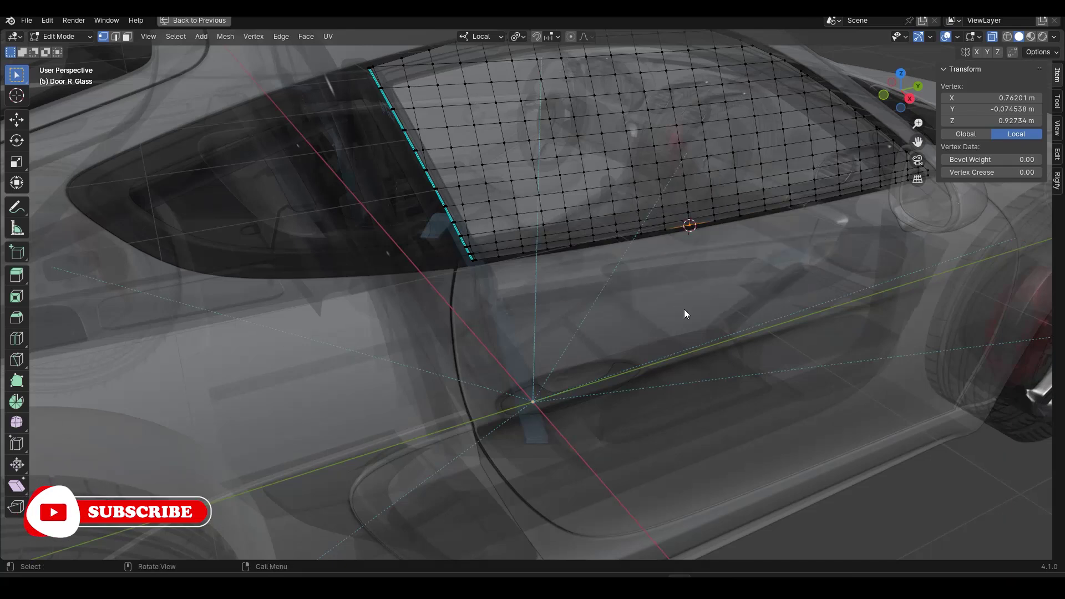
# - Set the origin of Door_R_Glass to the 3D cursor
pyautogui.press('Tab')
pyautogui.scroll(-3, 658, 285)
pyautogui.hotkey('ctrl', 'shift', 'alt', 'c')
pyautogui.click(649, 286)
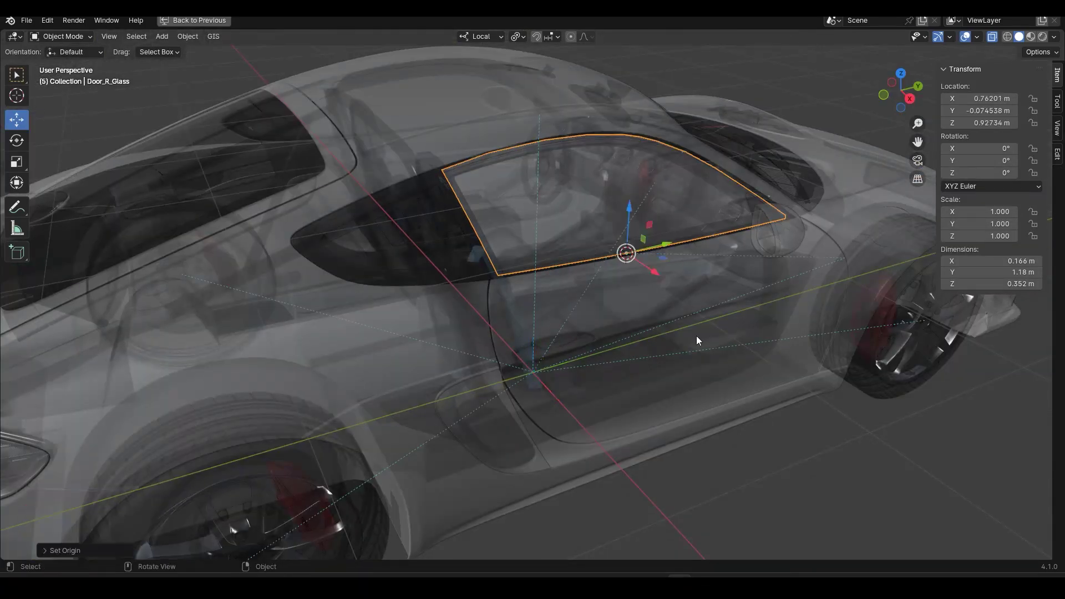
# - Test-slide Door_R_Glass down into the right door and undo the move
pyautogui.press('KP_3')
pyautogui.moveTo(643, 225); pyautogui.dragTo(644, 345)
pyautogui.hotkey('alt', 'z')
pyautogui.moveTo(645, 344); pyautogui.dragTo(706, 343, button='middle')
pyautogui.hotkey('ctrl', 'z')
# - Select Door_R_Glass and switch the transform orientation to Normal
pyautogui.click(707, 350)
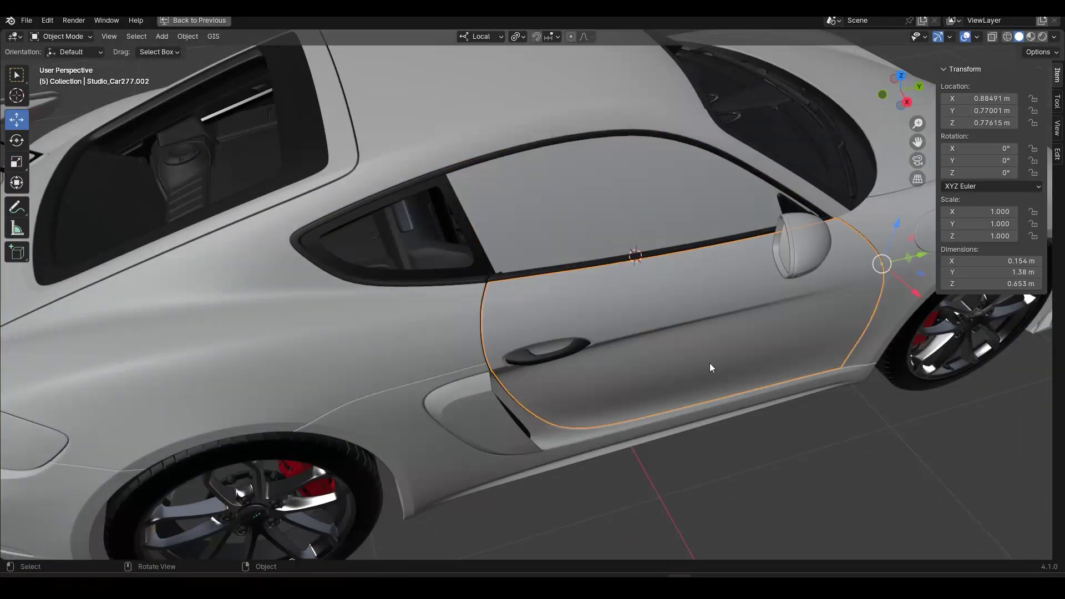
pyautogui.click(624, 232)
pyautogui.moveTo(634, 340); pyautogui.dragTo(694, 300, button='middle')
pyautogui.click(481, 36)
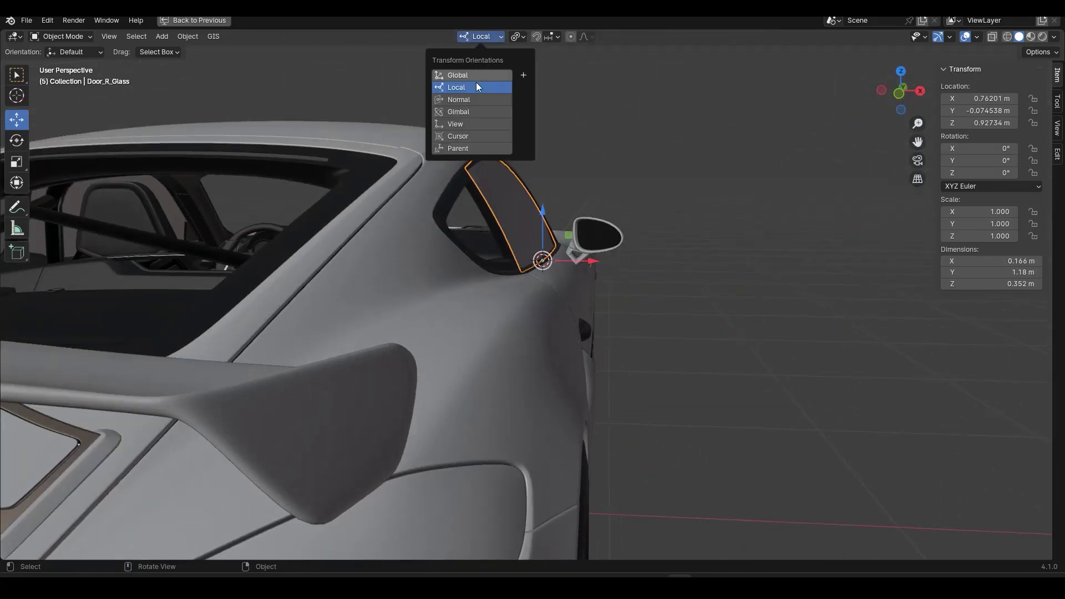
pyautogui.click(475, 99)
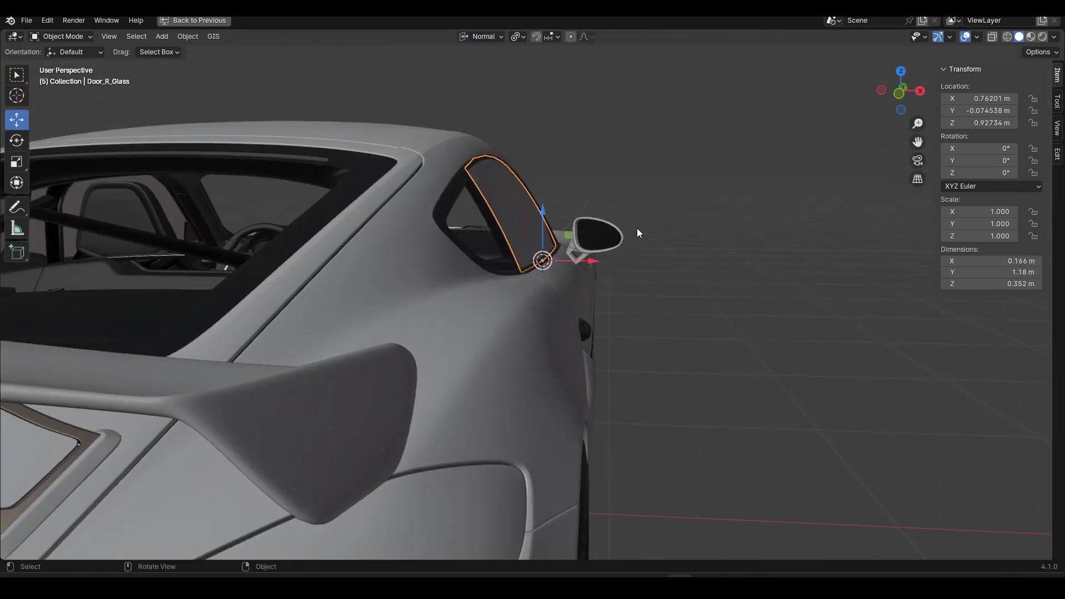
# - Try several transform orientations on Door_R_Glass from the front view and set the orientation to Global
pyautogui.keyDown('alt'); pyautogui.moveTo(637, 227); pyautogui.dragTo(552, 275, button='middle'); pyautogui.keyUp('alt')
pyautogui.click(492, 37)
pyautogui.click(485, 36)
pyautogui.click(485, 35)
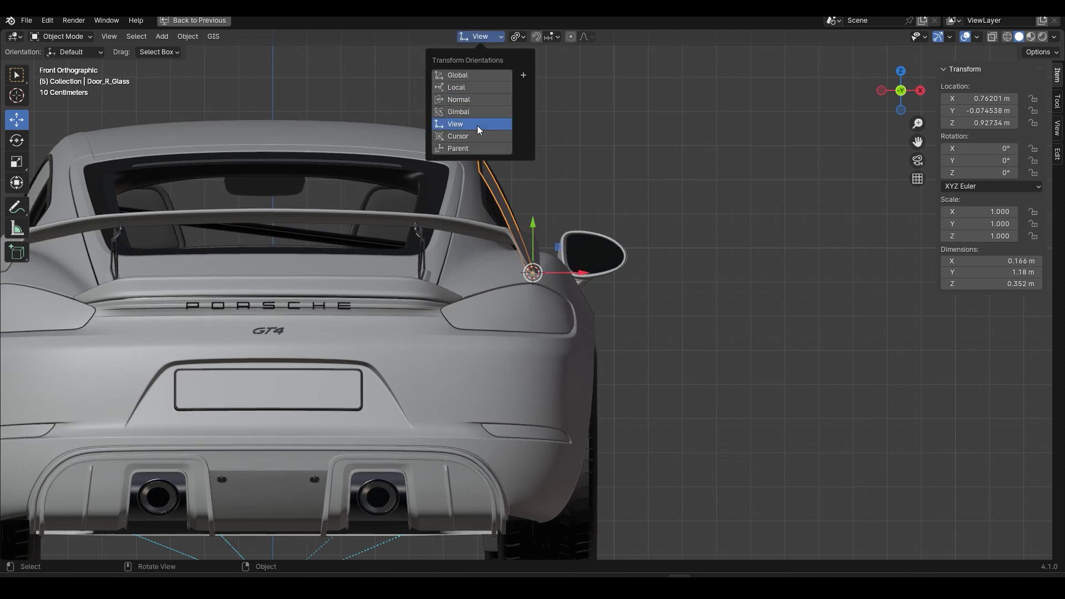
pyautogui.click(472, 136)
pyautogui.click(459, 113)
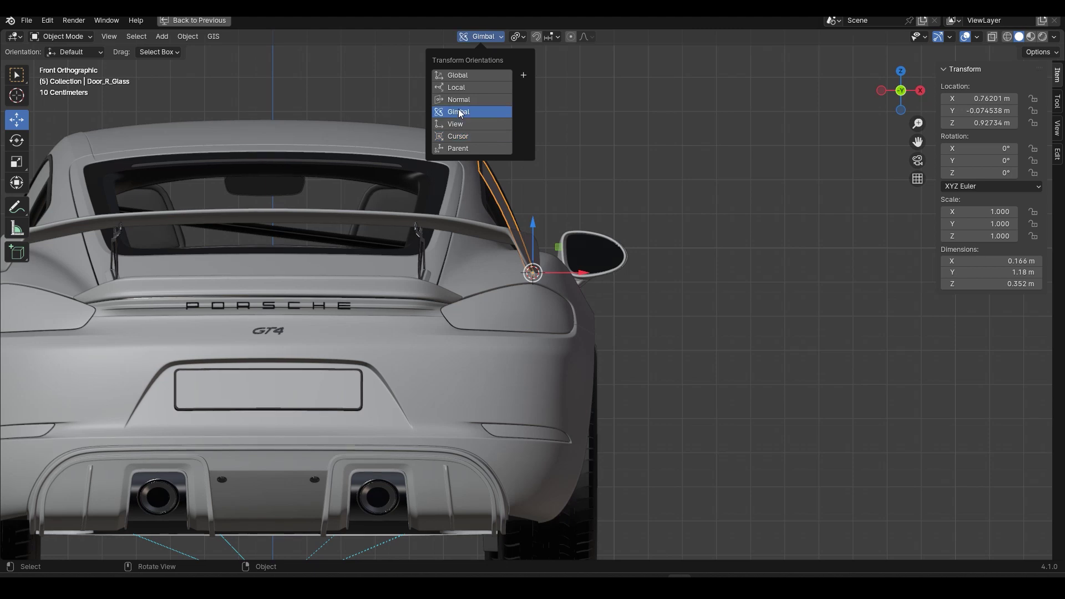
pyautogui.click(453, 76)
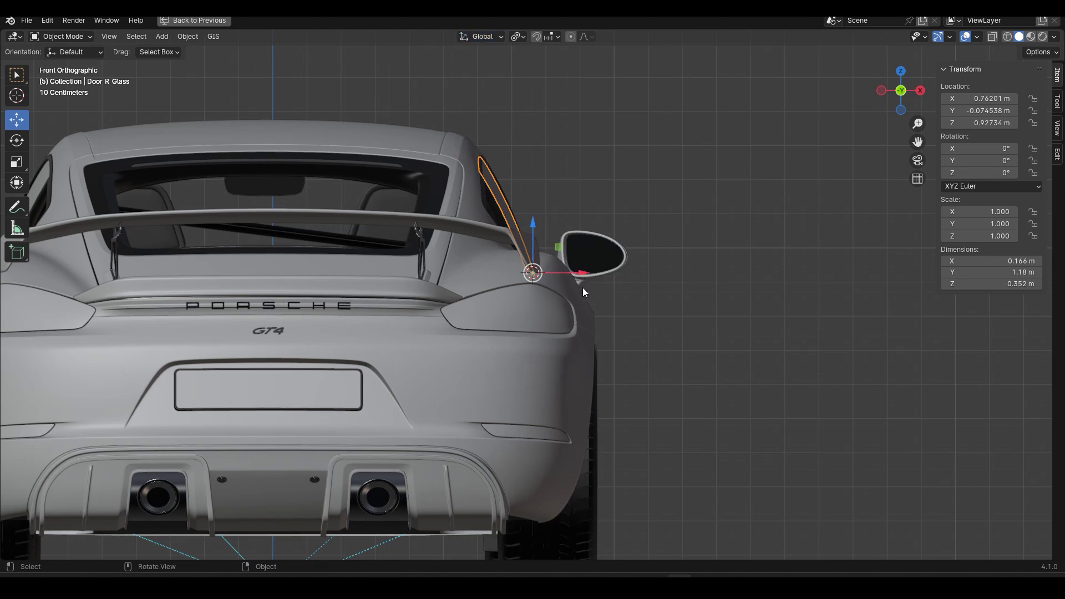
# - Test-slide Door_R_Glass straight down along Z into the closed right door and undo the move
pyautogui.moveTo(565, 281); pyautogui.dragTo(312, 232, button='middle')
pyautogui.moveTo(313, 231); pyautogui.dragTo(451, 139)
pyautogui.click(451, 138)
pyautogui.moveTo(451, 138); pyautogui.dragTo(318, 229, button='middle')
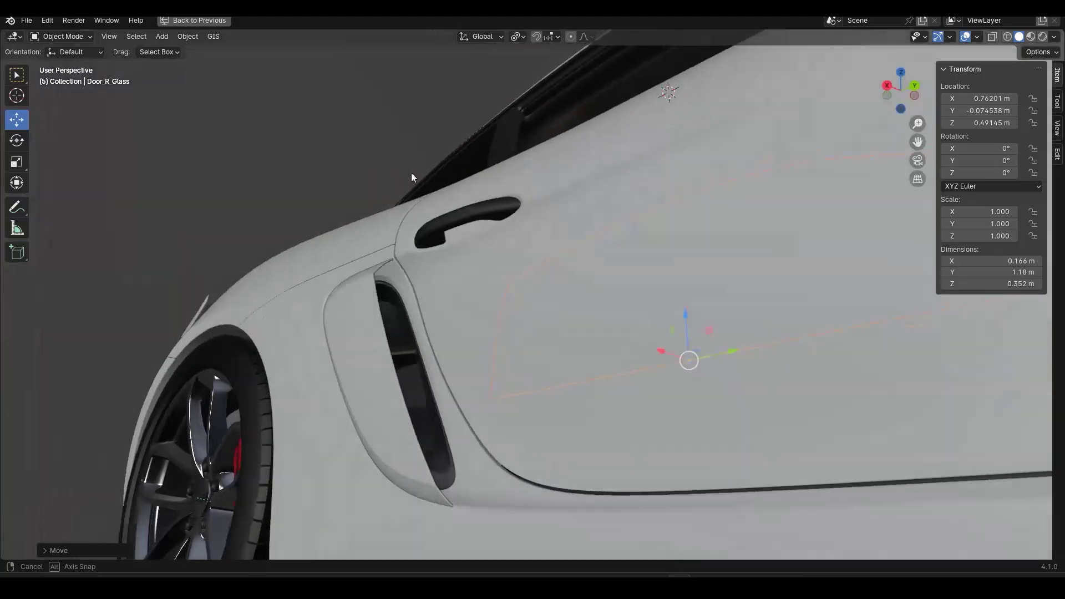
pyautogui.moveTo(411, 172); pyautogui.dragTo(604, 322, button='middle')
pyautogui.scroll(-1, 602, 318)
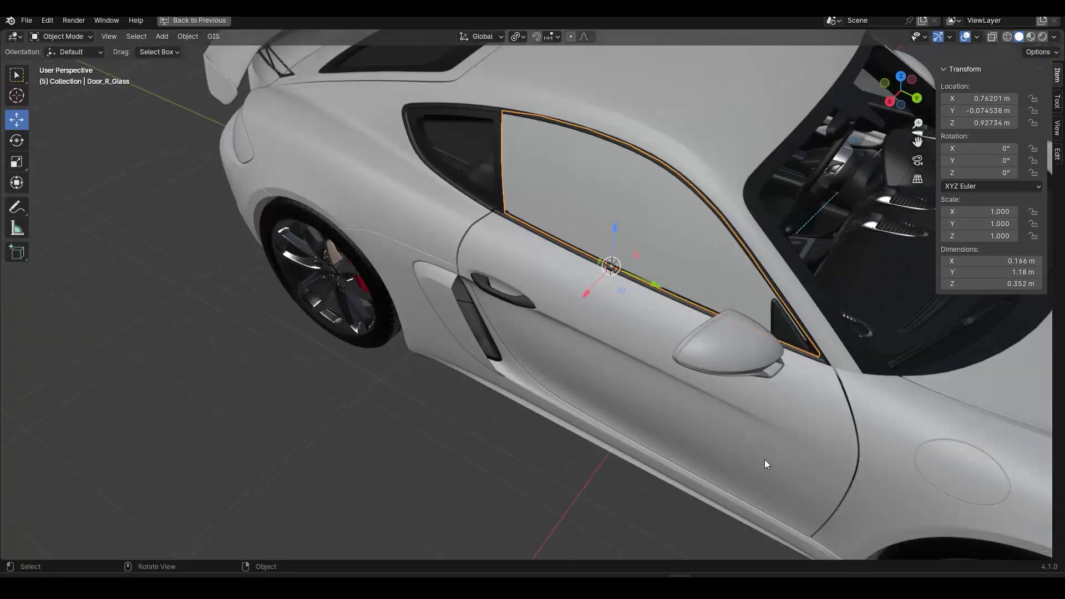
# - Select the right door and swing it open 90° about its hinge in the top view
pyautogui.click(765, 459)
pyautogui.scroll(-3, 738, 450)
pyautogui.moveTo(653, 430); pyautogui.dragTo(626, 418, button='middle')
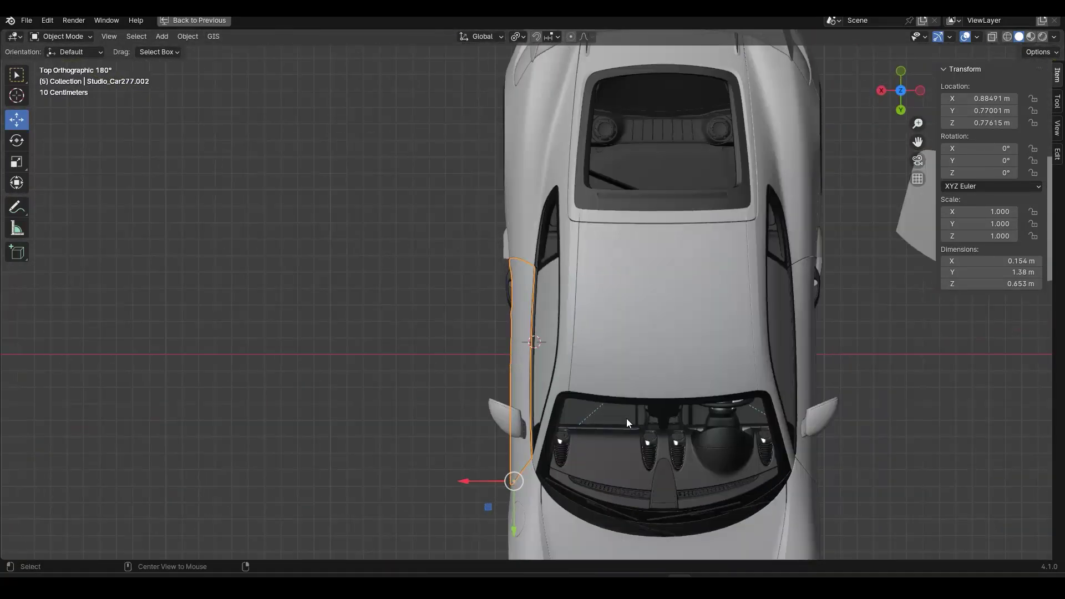
pyautogui.press('r')
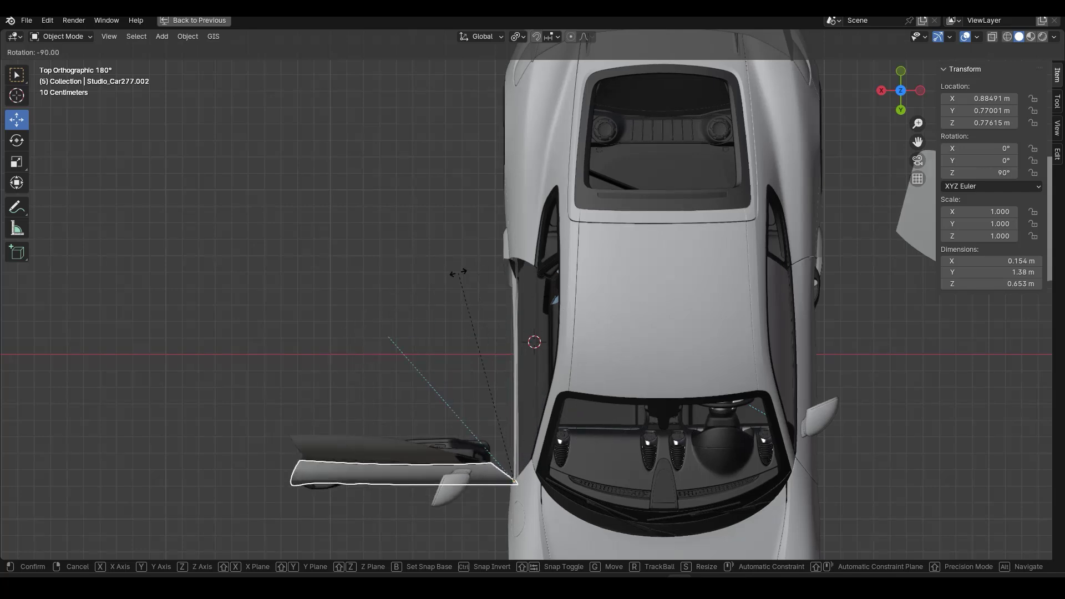
pyautogui.click(459, 271)
# - Select Door_R_Glass and lower it along Z into the open door to about 0.635 m
pyautogui.moveTo(483, 478); pyautogui.dragTo(634, 354, button='middle')
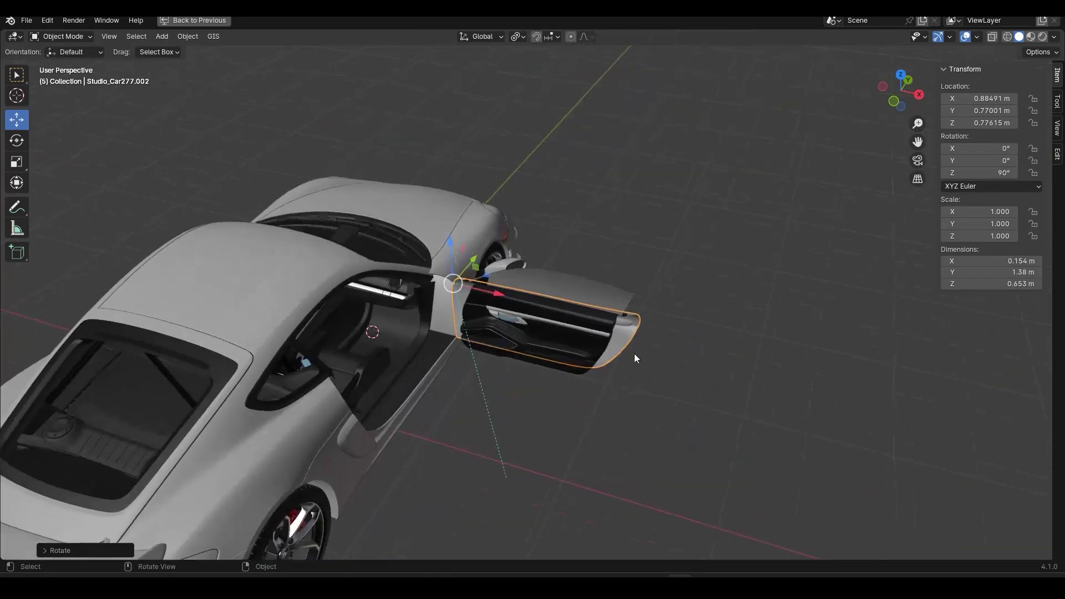
pyautogui.scroll(4, 634, 353)
pyautogui.click(661, 312)
pyautogui.moveTo(661, 314); pyautogui.dragTo(389, 338, button='middle')
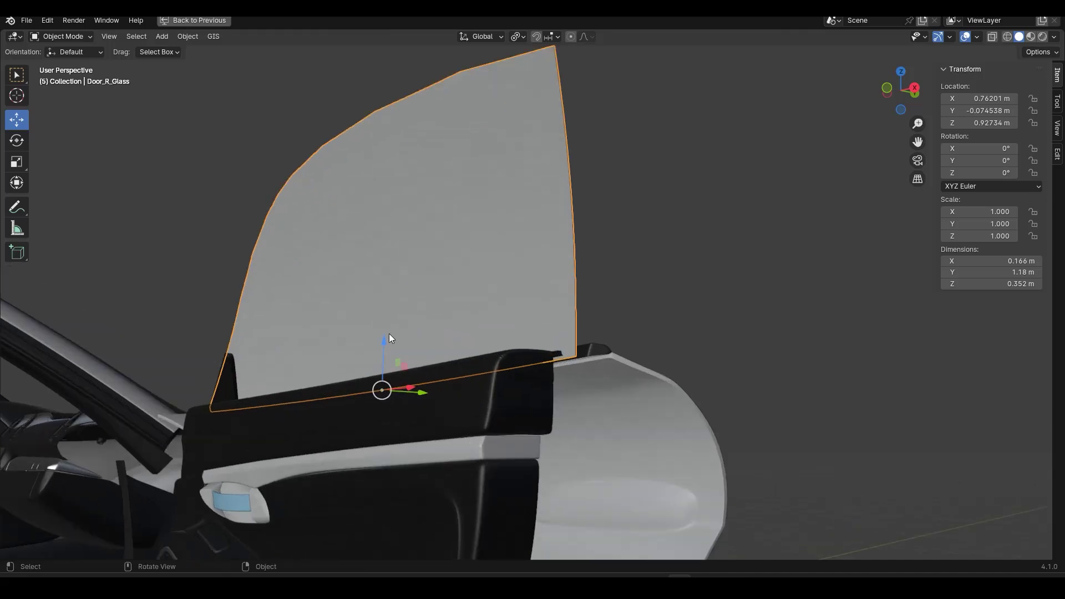
pyautogui.moveTo(384, 342); pyautogui.dragTo(389, 541)
pyautogui.moveTo(388, 541); pyautogui.dragTo(434, 491, button='middle')
# - Rotate Door_R_Glass about the global X axis to about 22° so it lines up with the open door
pyautogui.press('r')
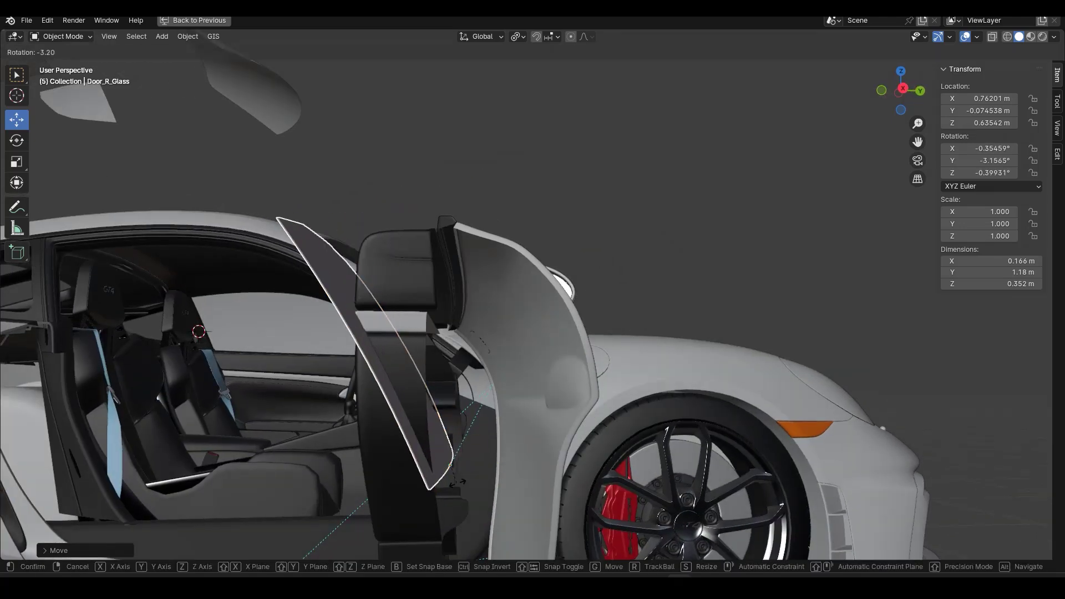
pyautogui.press('Escape')
pyautogui.press('r')
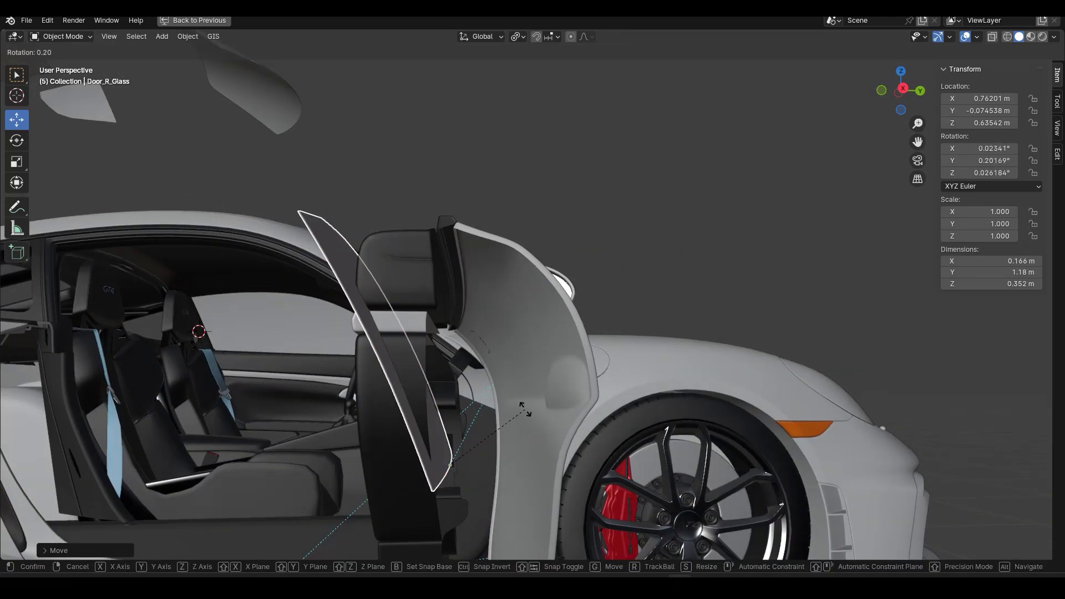
pyautogui.press('x')
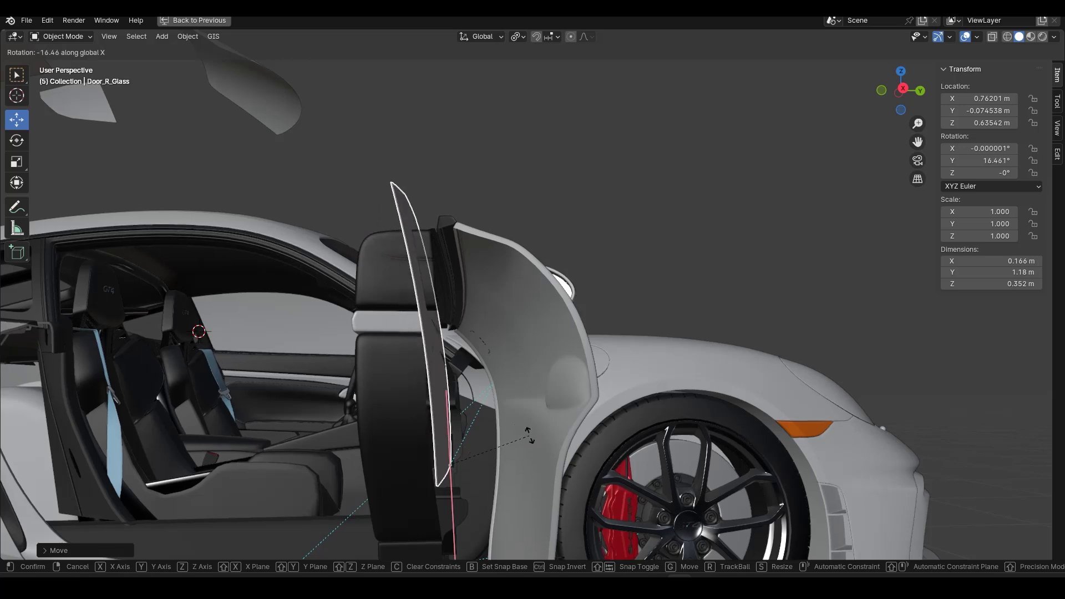
pyautogui.click(530, 442)
pyautogui.moveTo(531, 441); pyautogui.dragTo(821, 396, button='middle')
pyautogui.press('r')
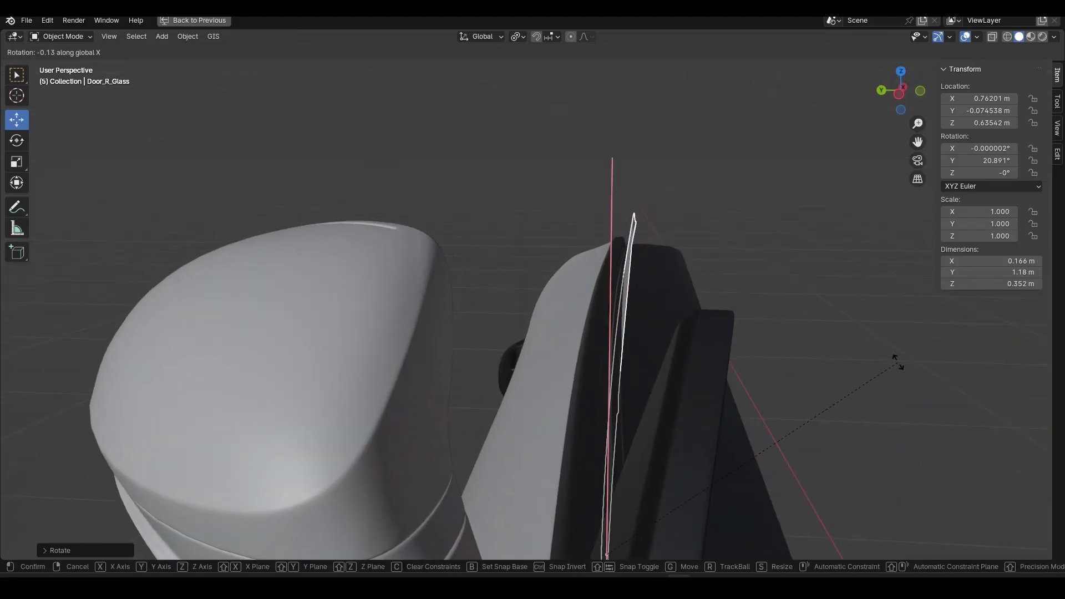
pyautogui.click(889, 360)
# - Lower Door_R_Glass to Z 0.566 m and shift it along Y to about 0.051 m
pyautogui.moveTo(890, 360); pyautogui.dragTo(555, 433, button='middle')
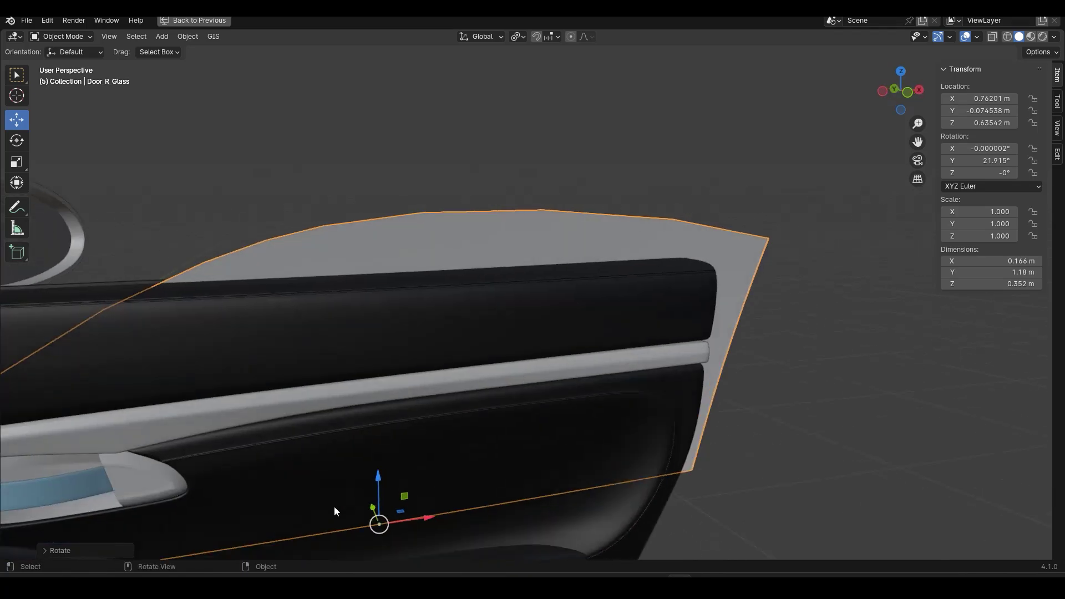
pyautogui.moveTo(379, 476); pyautogui.dragTo(414, 481)
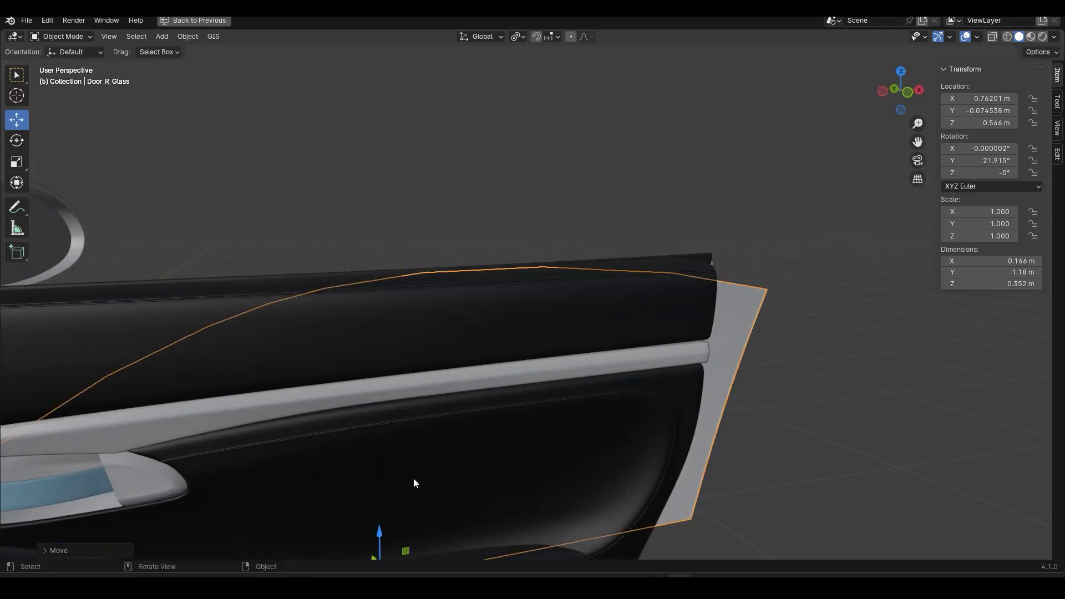
pyautogui.moveTo(414, 482); pyautogui.dragTo(501, 404, button='middle')
pyautogui.moveTo(592, 376); pyautogui.dragTo(519, 382)
pyautogui.moveTo(519, 382); pyautogui.dragTo(466, 314, button='middle')
# - Raise Door_R_Glass to Z 0.894 m and set its rotation to X 0°, Y 22°, Z 0°
pyautogui.moveTo(464, 295); pyautogui.dragTo(464, 289)
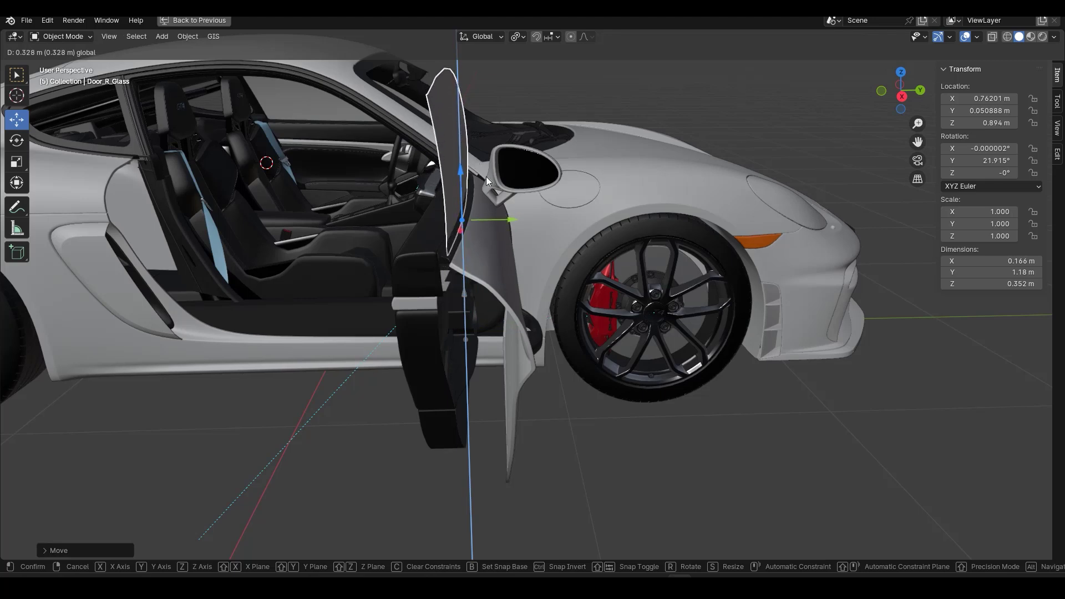
pyautogui.moveTo(486, 177); pyautogui.dragTo(486, 177)
pyautogui.press('r')
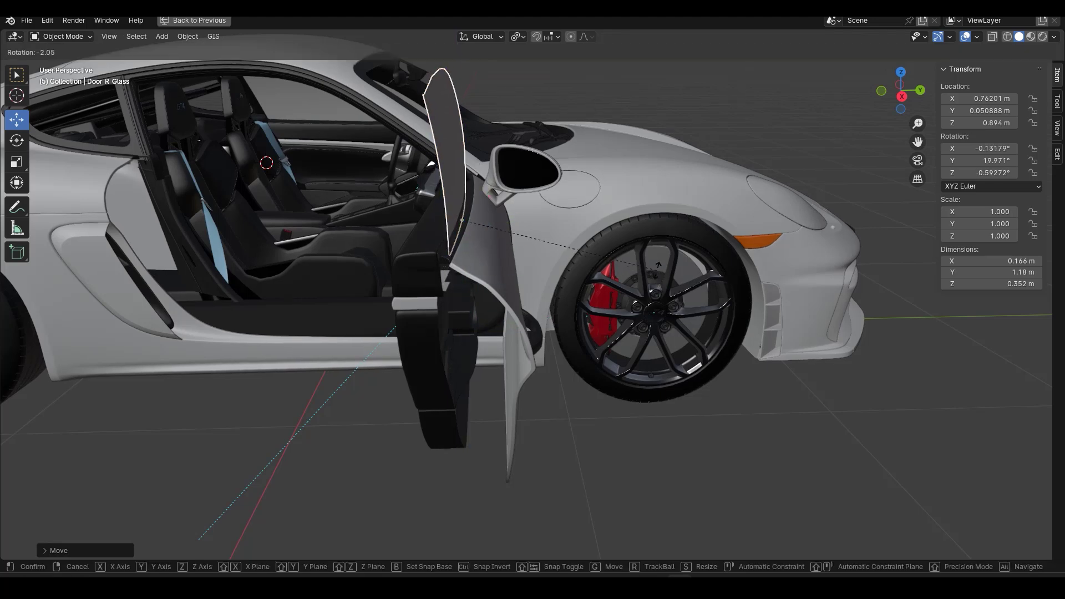
pyautogui.press('Escape')
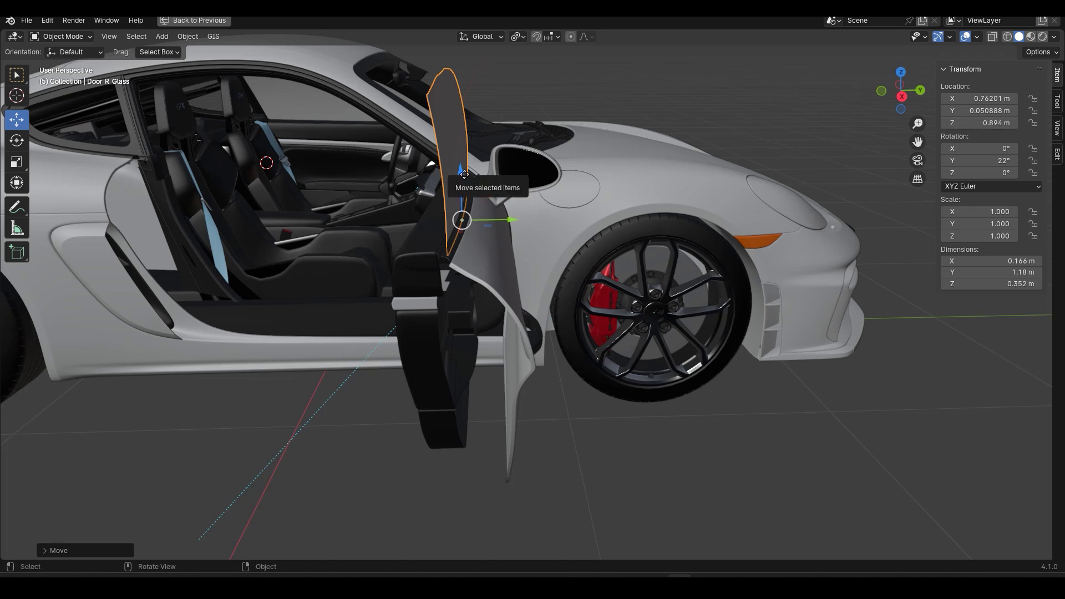
pyautogui.moveTo(462, 174); pyautogui.dragTo(469, 213)
# - Set the Y location of Door_R_Glass to 0 m
pyautogui.click(979, 110)
pyautogui.write('0')
pyautogui.press('Return')
# - Try an X location and a Z location of 0 m for Door_R_Glass, undoing each change
pyautogui.click(979, 98)
pyautogui.write('0')
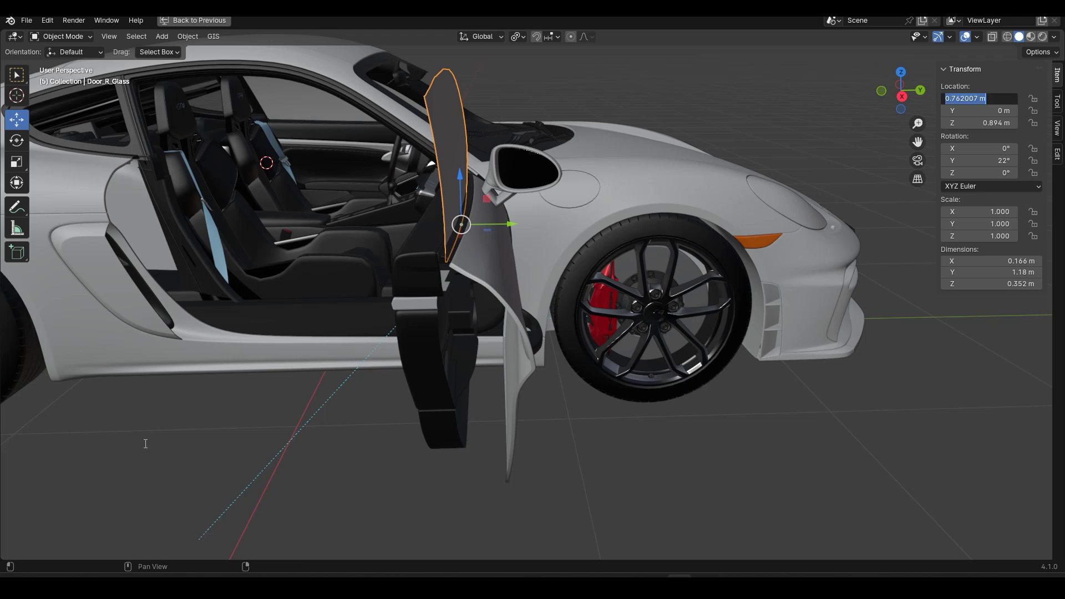
pyautogui.press('Return')
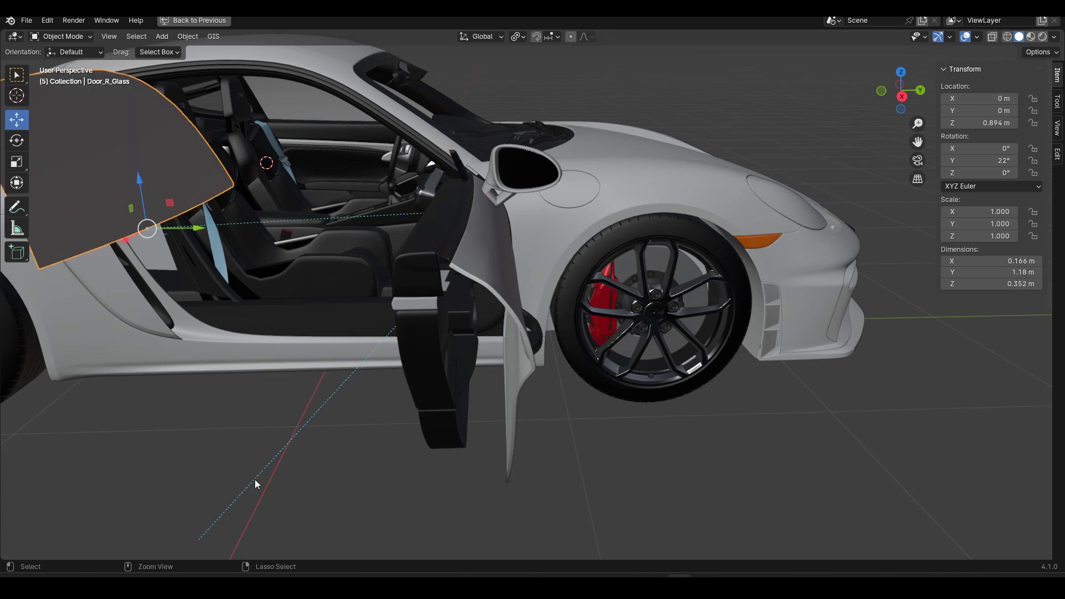
pyautogui.hotkey('ctrl', 'z')
pyautogui.click(982, 123)
pyautogui.write('0')
pyautogui.press('Return')
pyautogui.hotkey('ctrl', 'z')
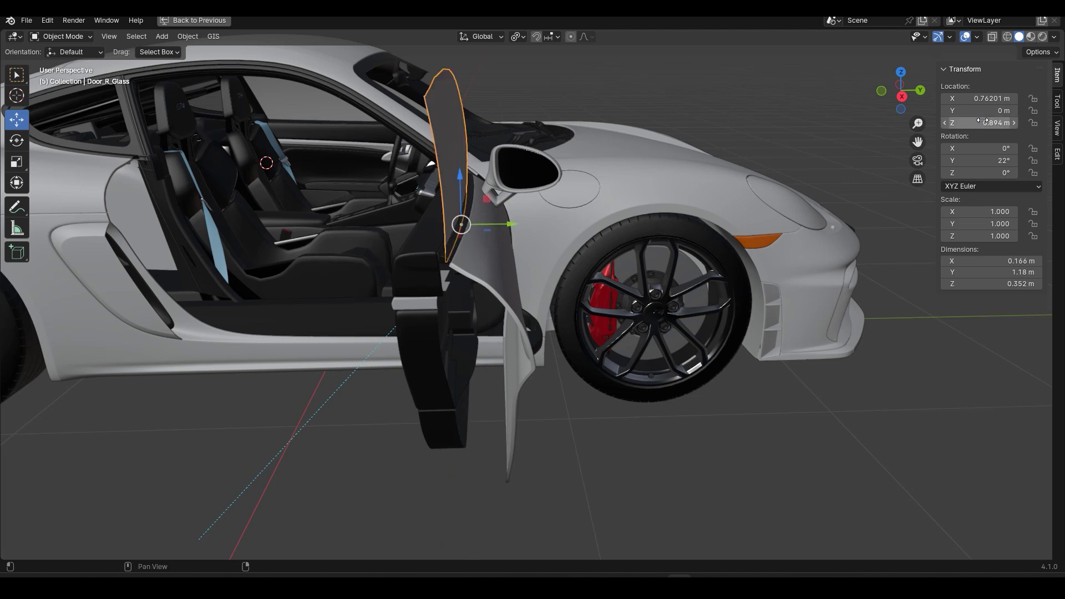
# - Test-lower Door_R_Glass to Z 0.572 m, tilt it to -9° about Y, and undo both changes
pyautogui.moveTo(460, 176); pyautogui.dragTo(485, 294)
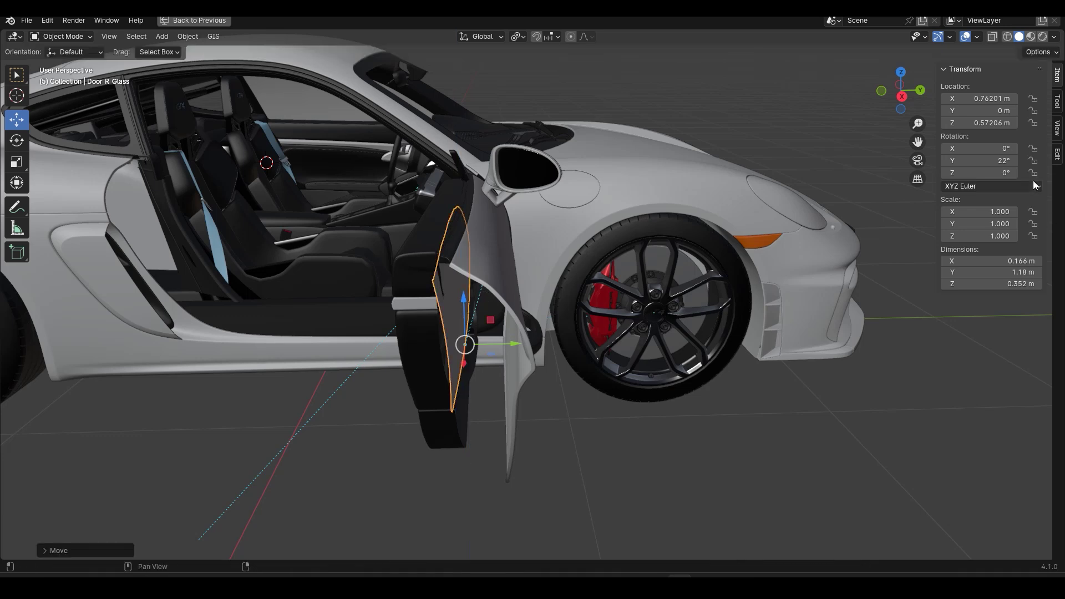
pyautogui.doubleClick(982, 160)
pyautogui.write('-14')
pyautogui.press('Return')
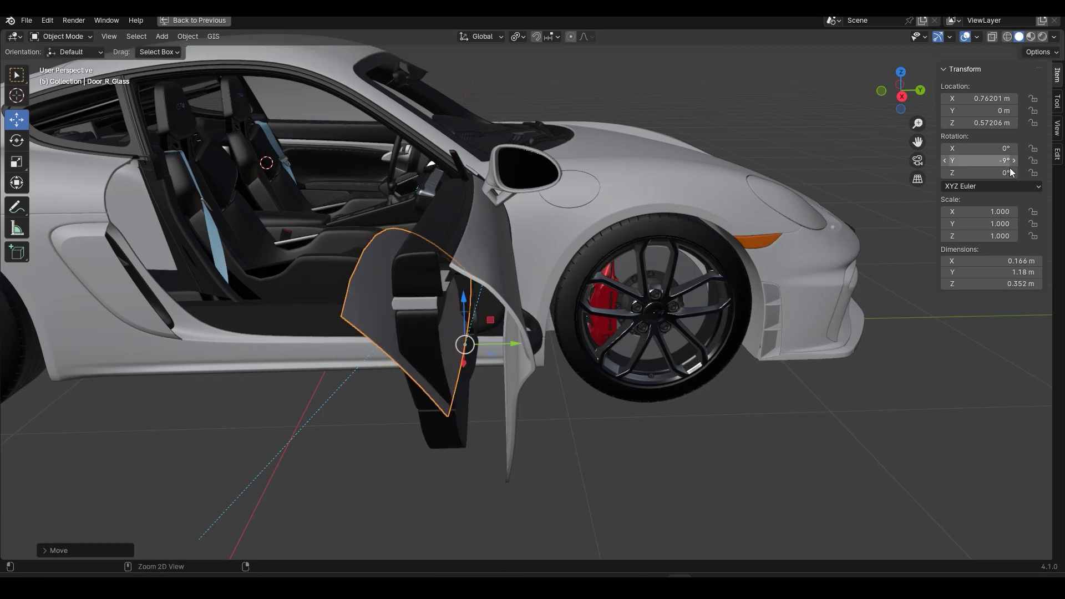
pyautogui.hotkey('ctrl', 'z')
pyautogui.hotkey('ctrl', 'z')
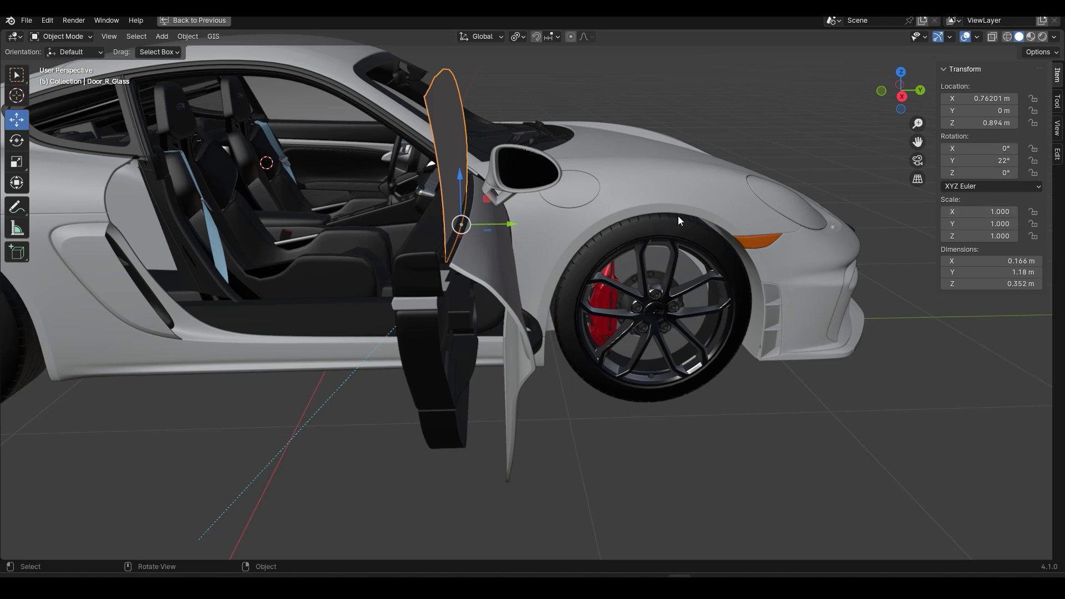
# - Undo the test moves and rotations of Door_R_Glass and the right door until the door is closed
pyautogui.moveTo(504, 278); pyautogui.dragTo(486, 292, button='middle')
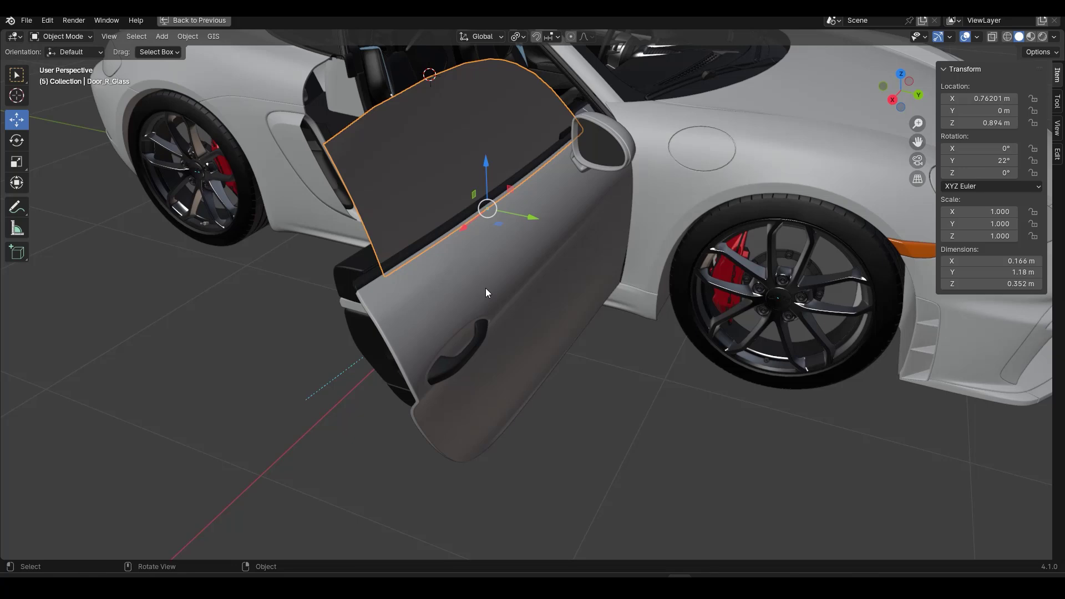
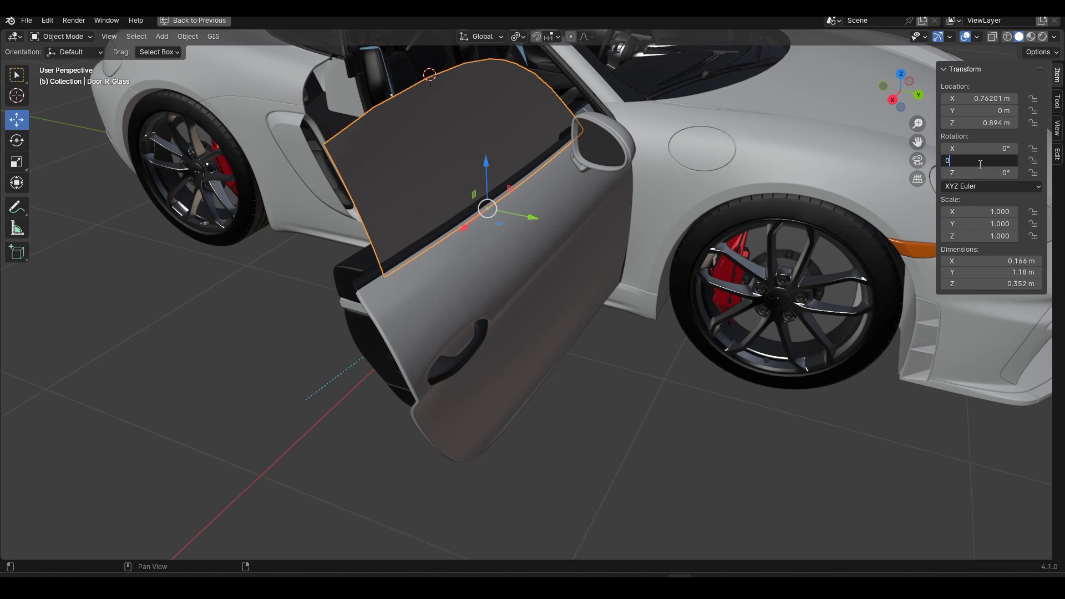
pyautogui.press('BackSpace')
pyautogui.click(481, 310)
pyautogui.moveTo(481, 310); pyautogui.dragTo(559, 317, button='middle')
pyautogui.hotkey('ctrl', 'z')
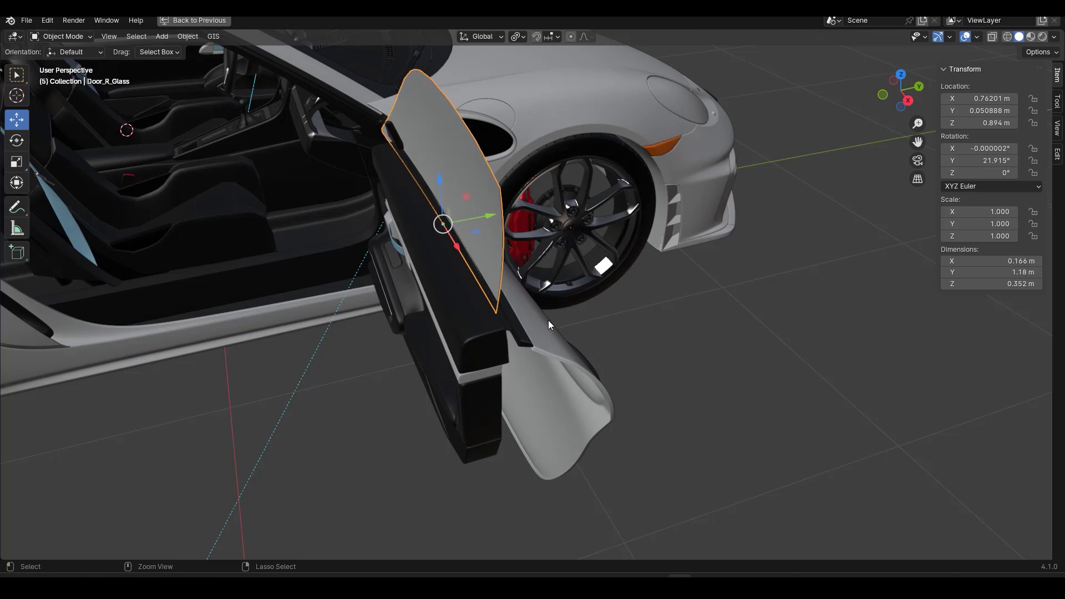
pyautogui.hotkey('ctrl', 'z')
pyautogui.hotkey('ctrl', 'z')
pyautogui.hotkey('ctrl', 'z')
pyautogui.hotkey('ctrl', 'z')
pyautogui.hotkey('ctrl', 'z')
pyautogui.hotkey('ctrl', 'z')
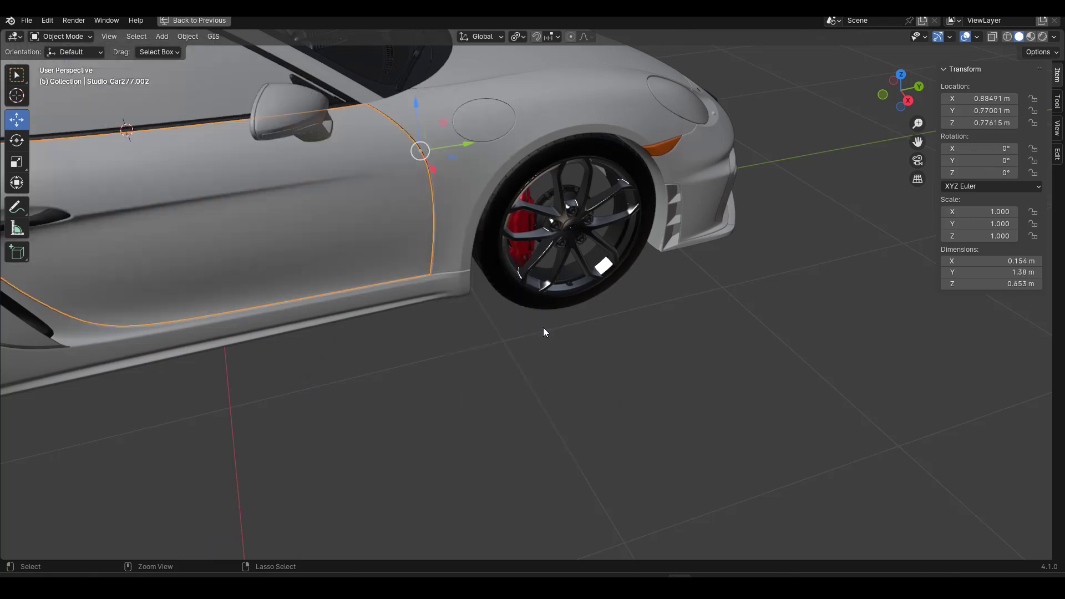
# - Apply all transforms to Door_R_Glass
pyautogui.keyDown('shift'); pyautogui.moveTo(447, 230); pyautogui.dragTo(424, 255, button='middle'); pyautogui.keyUp('shift')
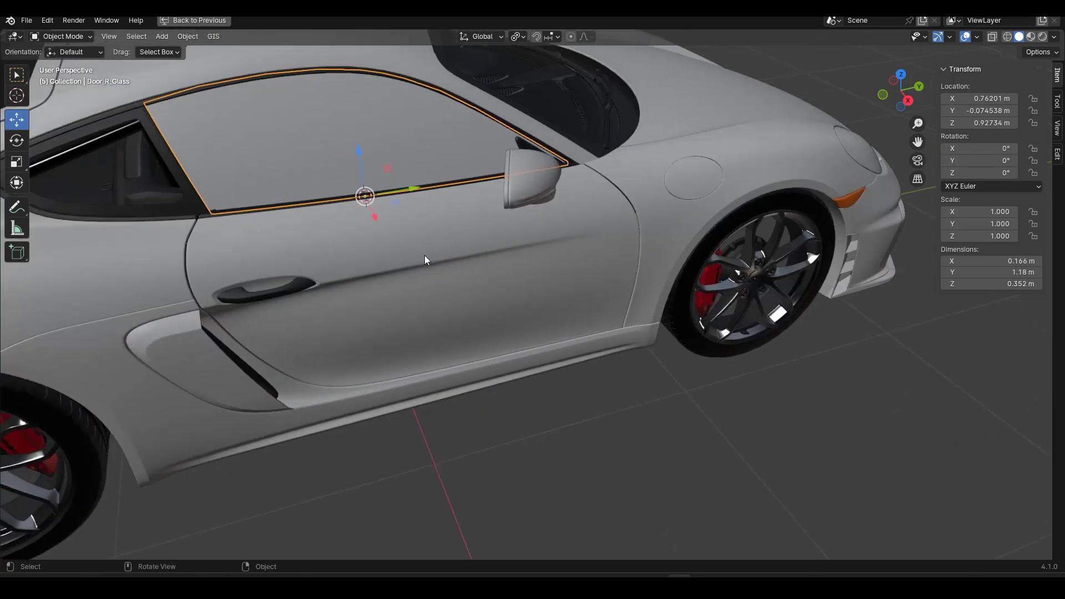
pyautogui.hotkey('ctrl', 'a')
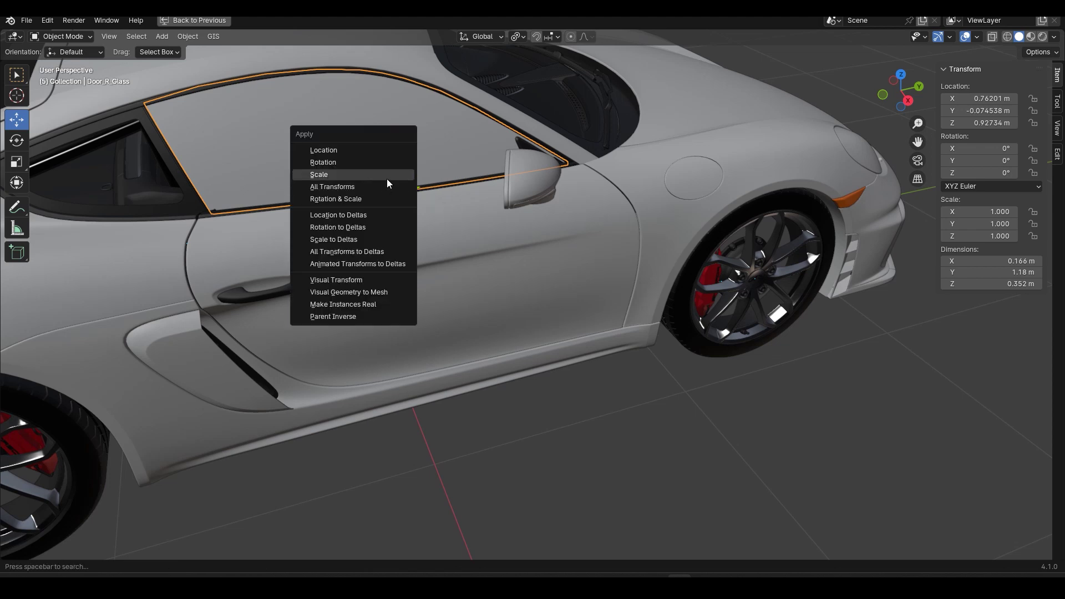
pyautogui.click(353, 184)
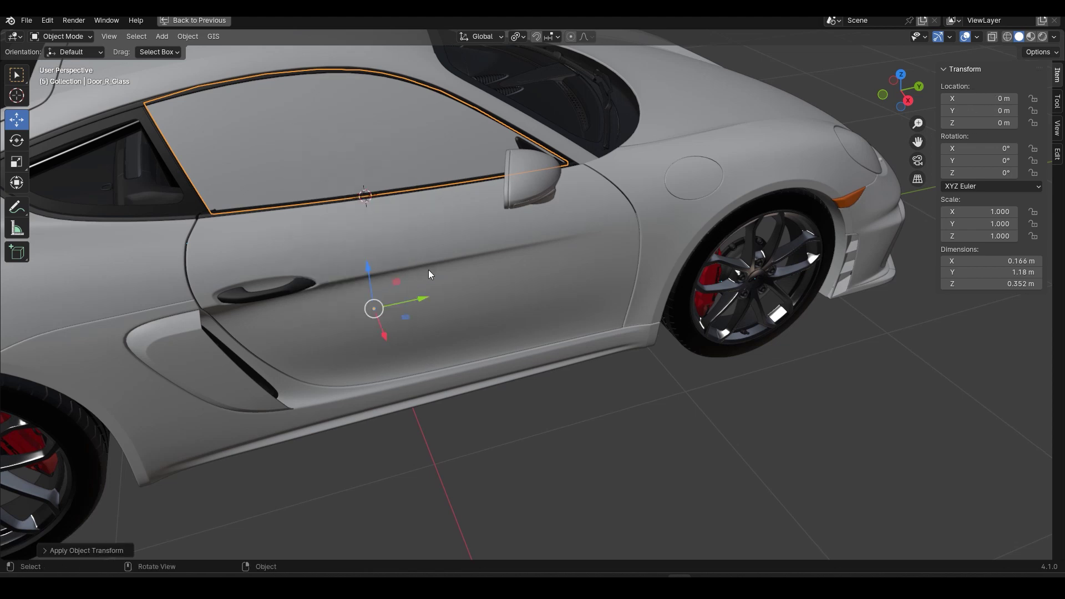
# - Test-slide Door_R_Glass down along Z with its transforms applied and undo the move
pyautogui.moveTo(428, 270); pyautogui.dragTo(456, 259, button='middle')
pyautogui.moveTo(268, 337); pyautogui.dragTo(276, 417)
pyautogui.moveTo(345, 395); pyautogui.dragTo(516, 528, button='middle')
pyautogui.hotkey('ctrl', 'z')
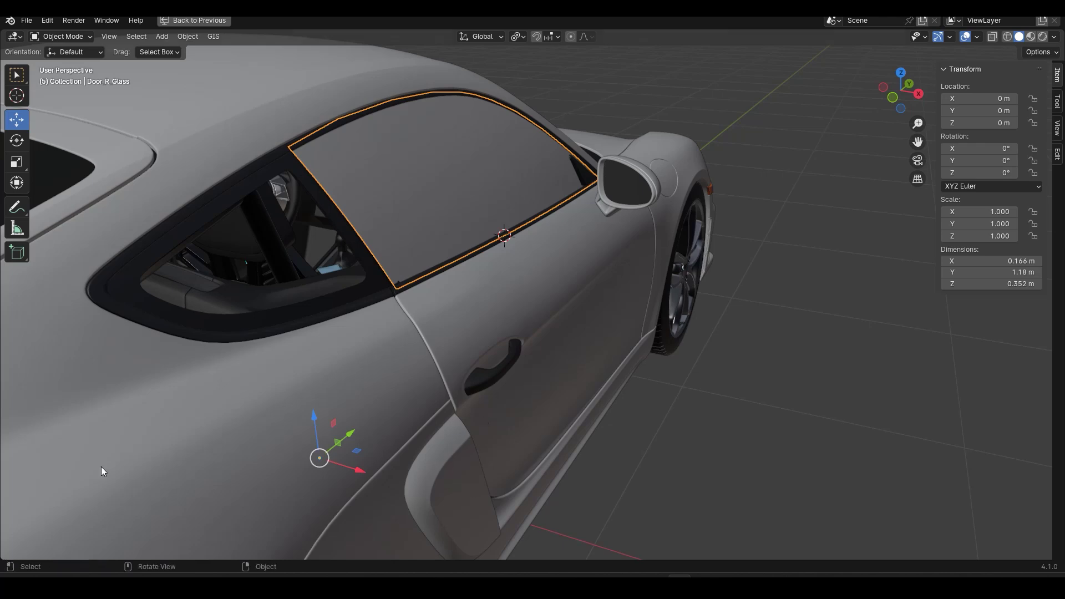
# - Restore the full workspace layout and move the timeline to frame 0
pyautogui.hotkey('ctrl', 'space')
pyautogui.moveTo(481, 518); pyautogui.dragTo(355, 452)
pyautogui.moveTo(48, 477); pyautogui.dragTo(15, 478)
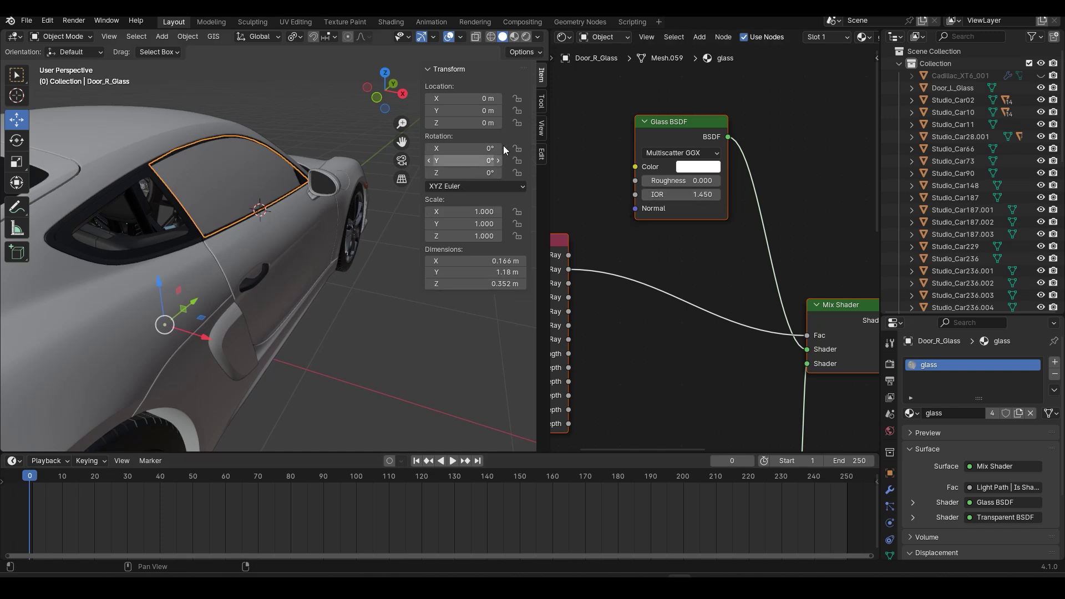
# - Enlarge the properties editor, show the object properties and keyframe the Z location of Door_R_Glass at frame 0
pyautogui.moveTo(970, 315); pyautogui.dragTo(971, 206)
pyautogui.click(890, 365)
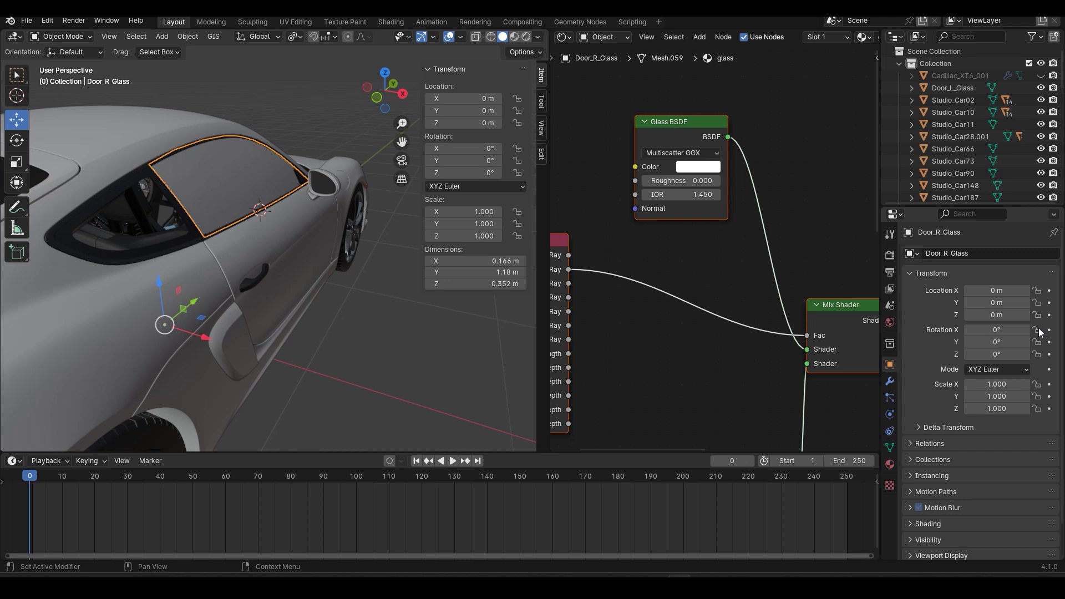
pyautogui.click(1049, 315)
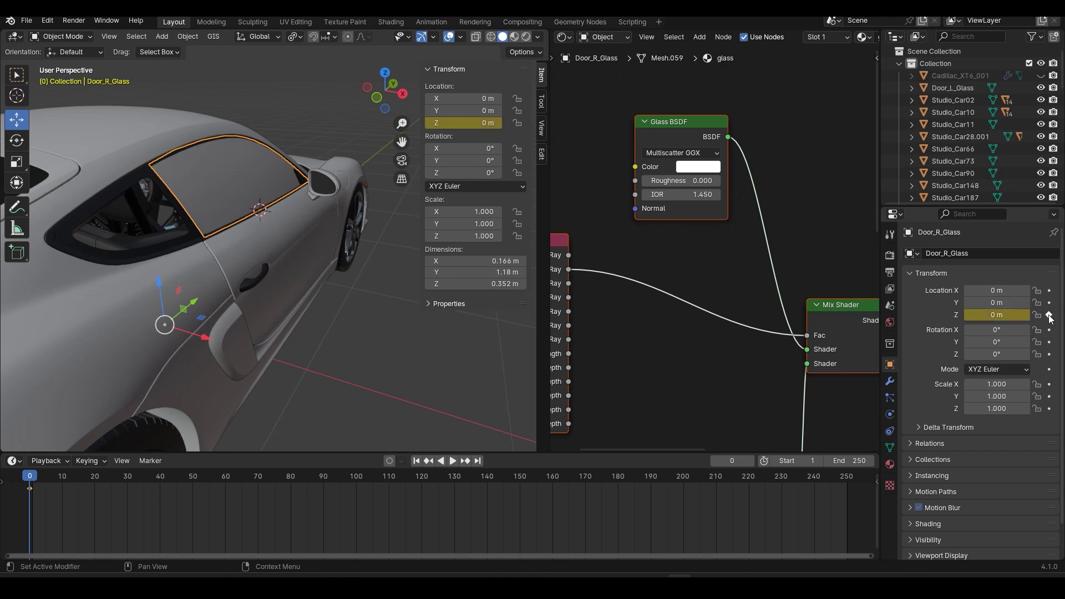
# - Keyframe the Y rotation of Door_R_Glass at frame 0 and advance the timeline to frame 25
pyautogui.click(1048, 342)
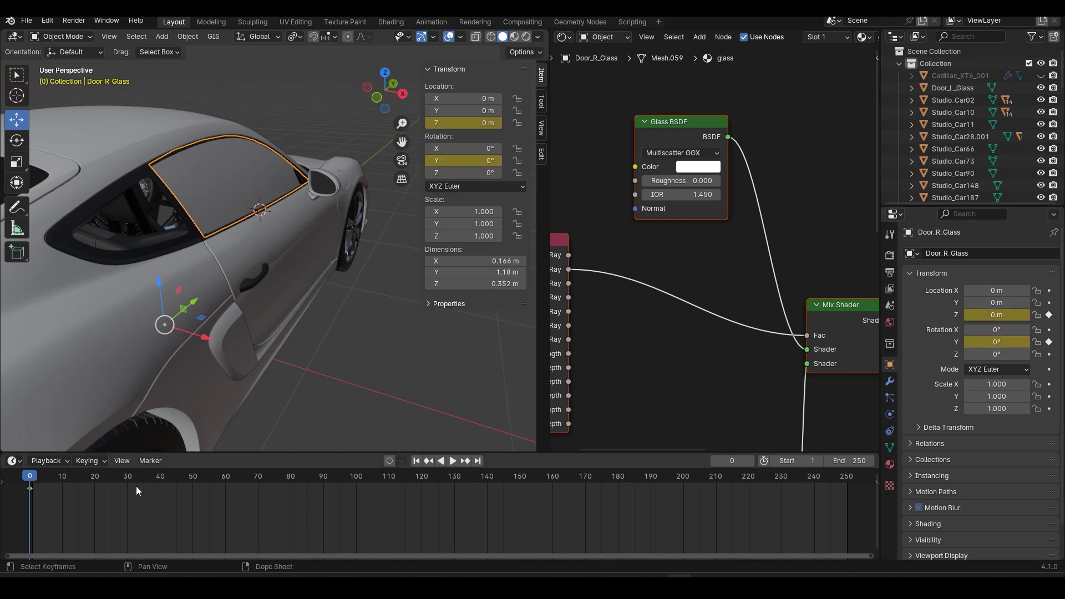
pyautogui.moveTo(58, 484); pyautogui.dragTo(112, 479)
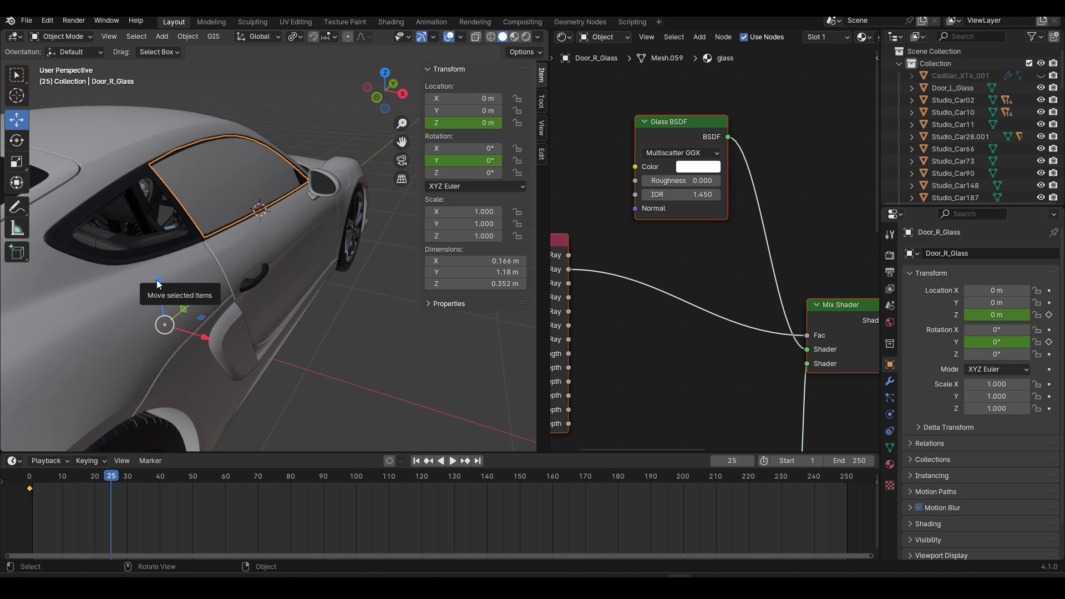
# - Lower Door_R_Glass by about 0.0067 m along Z, try a 22° Y rotation and undo the rotation
pyautogui.moveTo(158, 283); pyautogui.dragTo(383, 305)
pyautogui.click(999, 341)
pyautogui.write('22')
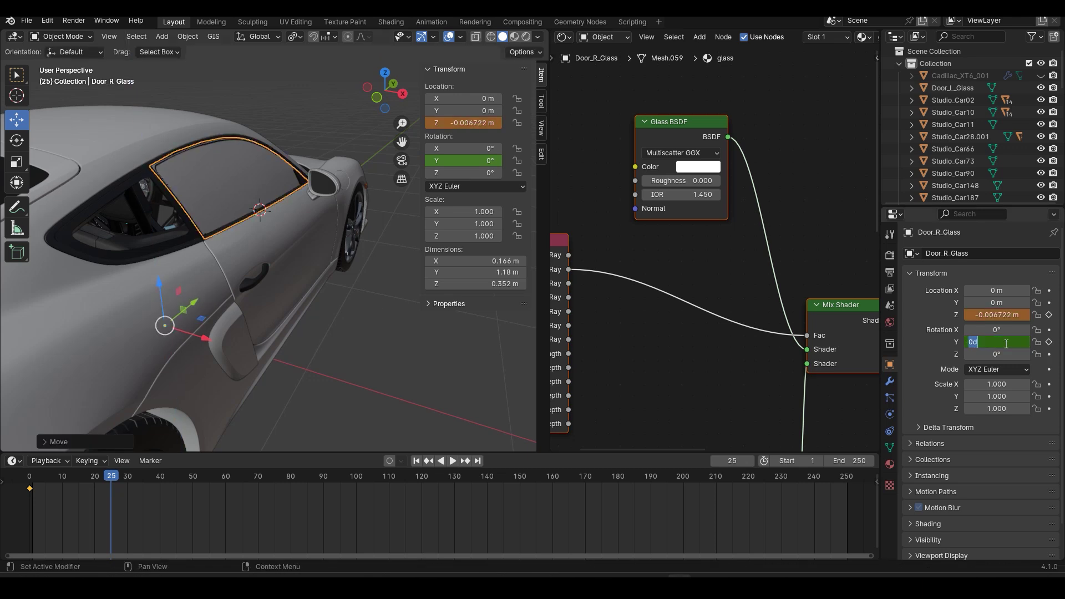
pyautogui.press('Return')
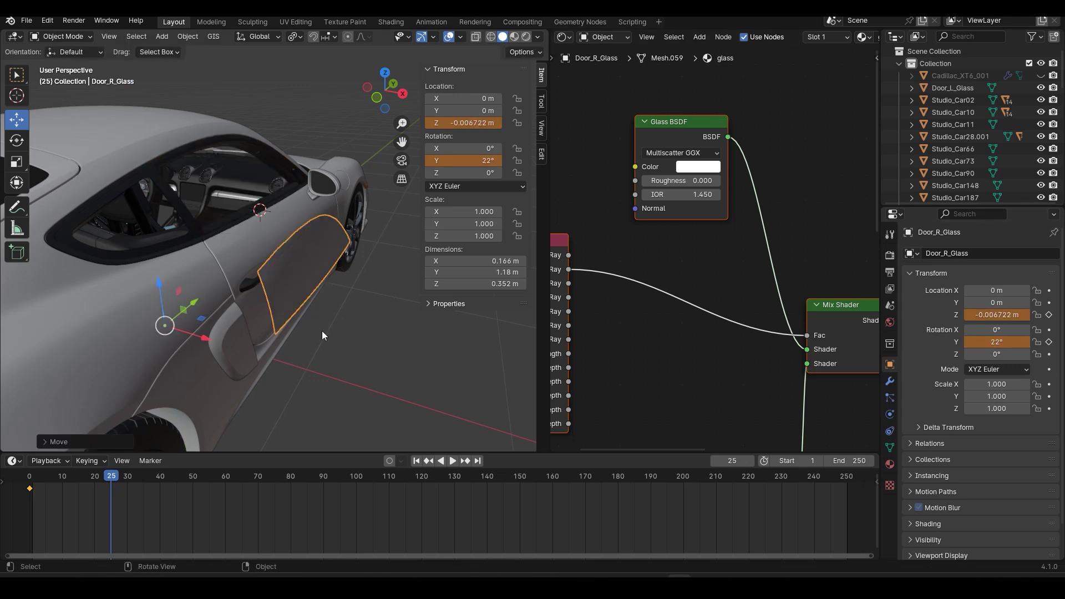
pyautogui.hotkey('ctrl', 'z')
# - Select vertices near the middle of Door_R_Glass's lower edge in Edit Mode and snap the 3D cursor to them
pyautogui.press('Tab')
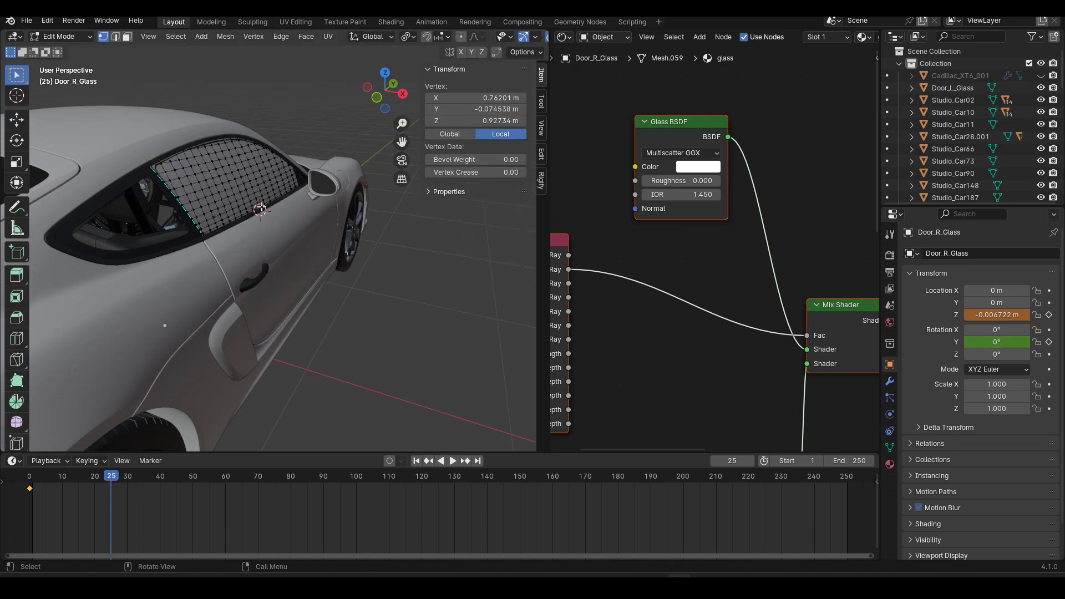
pyautogui.scroll(8, 218, 205)
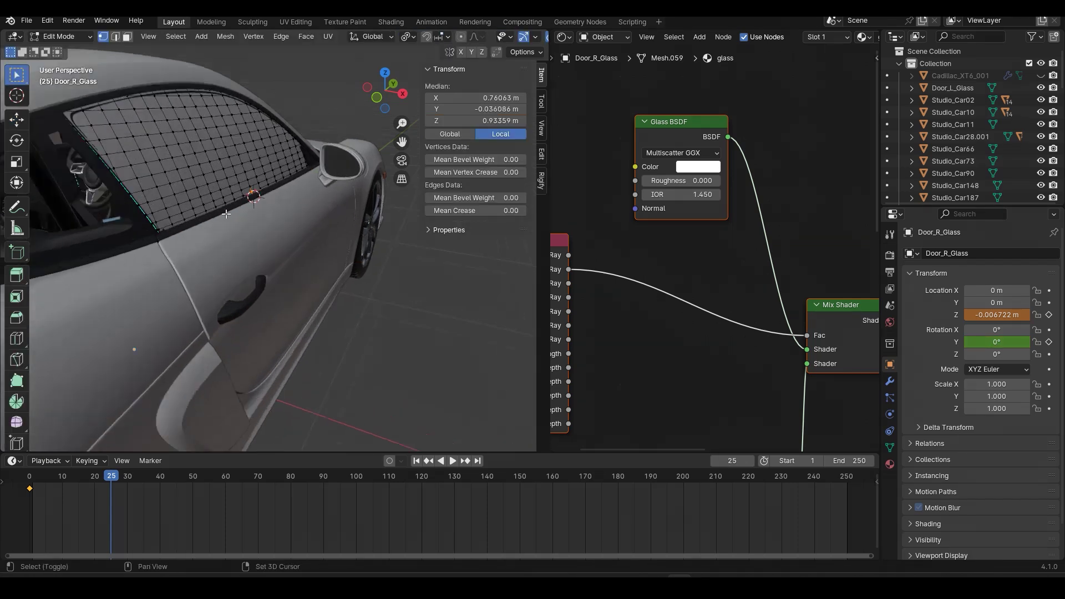
pyautogui.hotkey('alt', 'z')
pyautogui.moveTo(339, 345); pyautogui.dragTo(305, 391)
pyautogui.hotkey('alt', 'z')
pyautogui.hotkey('shift', 'a')
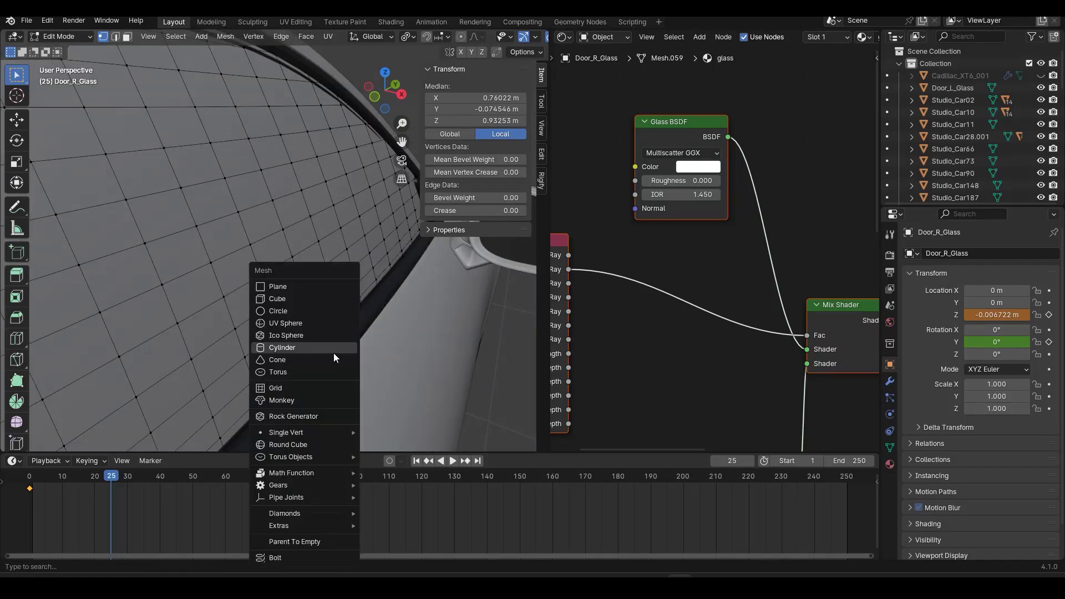
pyautogui.press('Escape')
pyautogui.hotkey('shift', 's')
pyautogui.press('Escape')
pyautogui.hotkey('shift', 's')
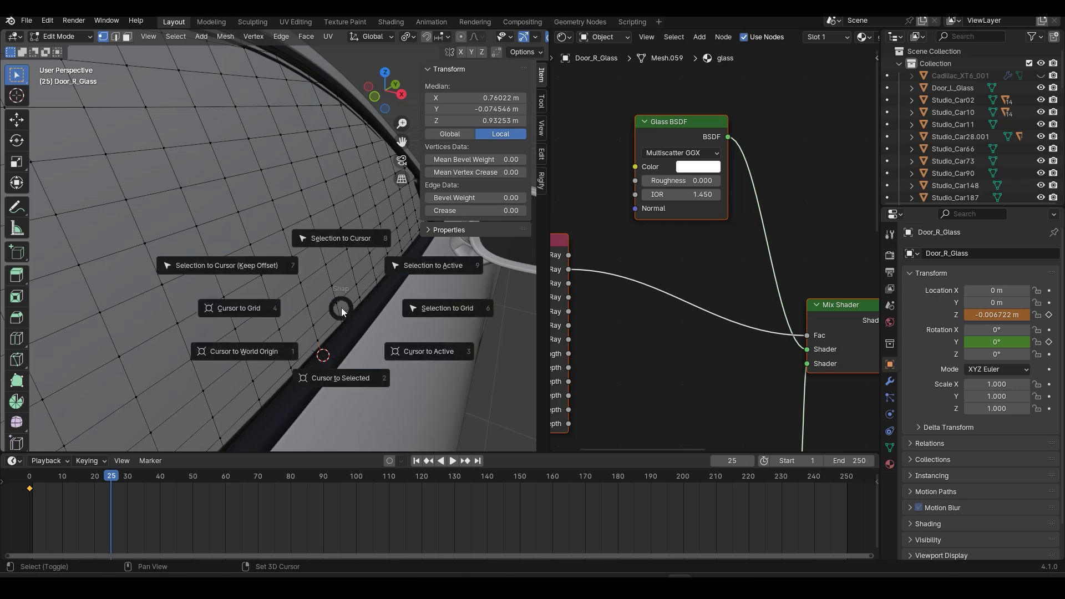
pyautogui.click(335, 380)
# - Return to Object Mode and set the origin of Door_R_Glass to the 3D cursor
pyautogui.press('Tab')
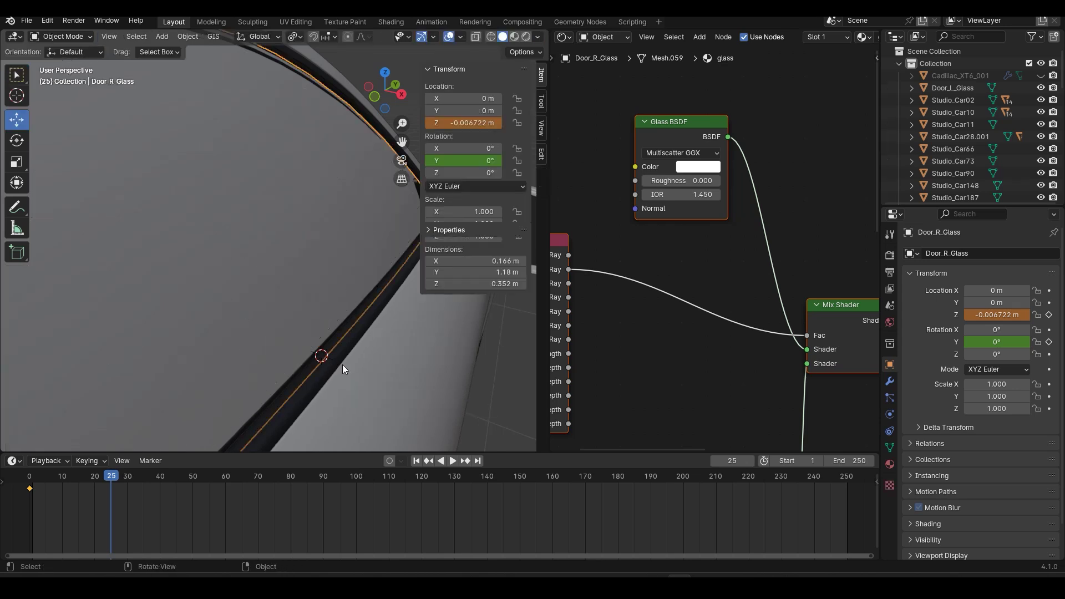
pyautogui.press('q')
pyautogui.click(321, 321)
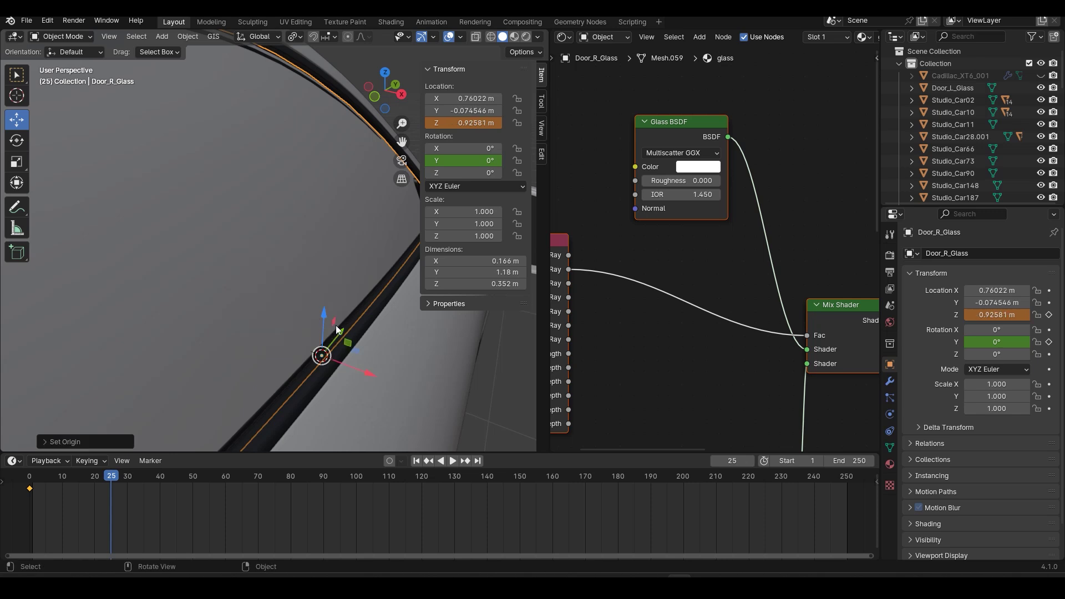
# - Set the Y rotation of Door_R_Glass to 22° and keyframe its Z location and Y rotation at frame 25
pyautogui.press('KP_Decimal')
pyautogui.scroll(-3, 344, 332)
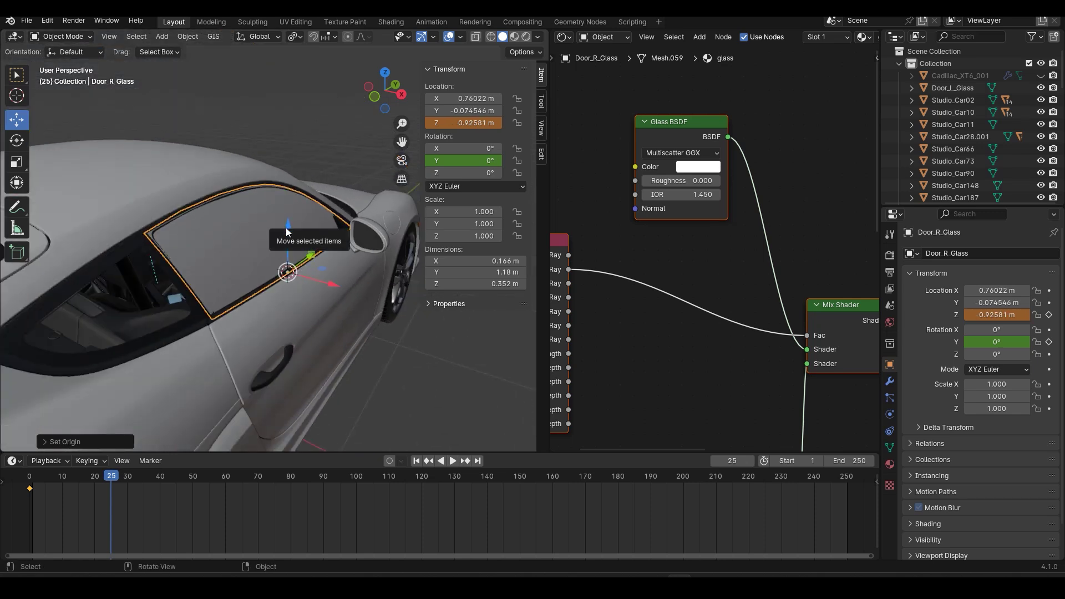
pyautogui.click(473, 161)
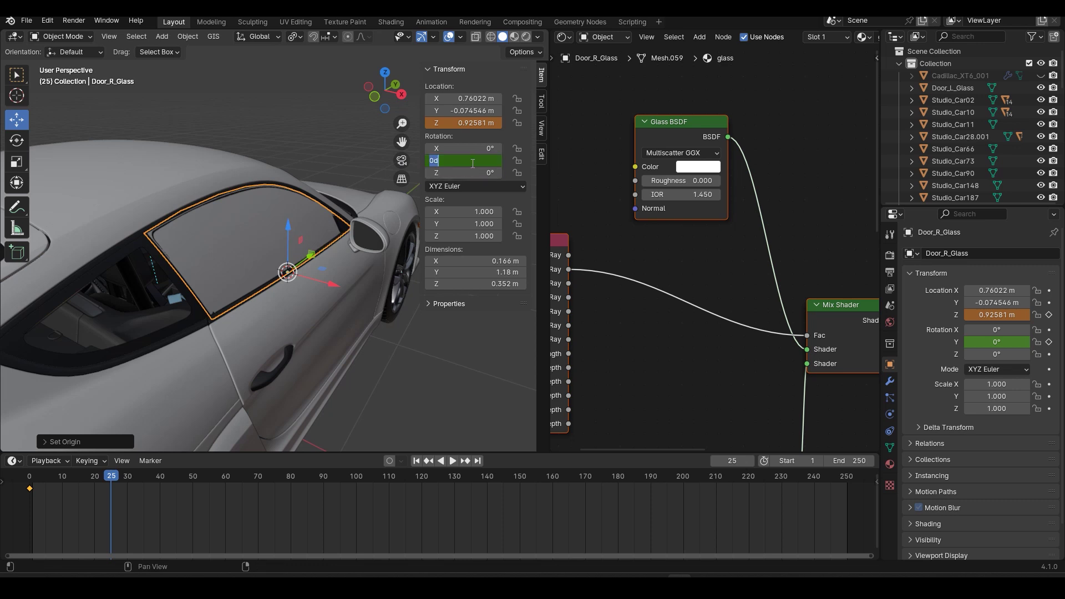
pyautogui.write('22')
pyautogui.press('Return')
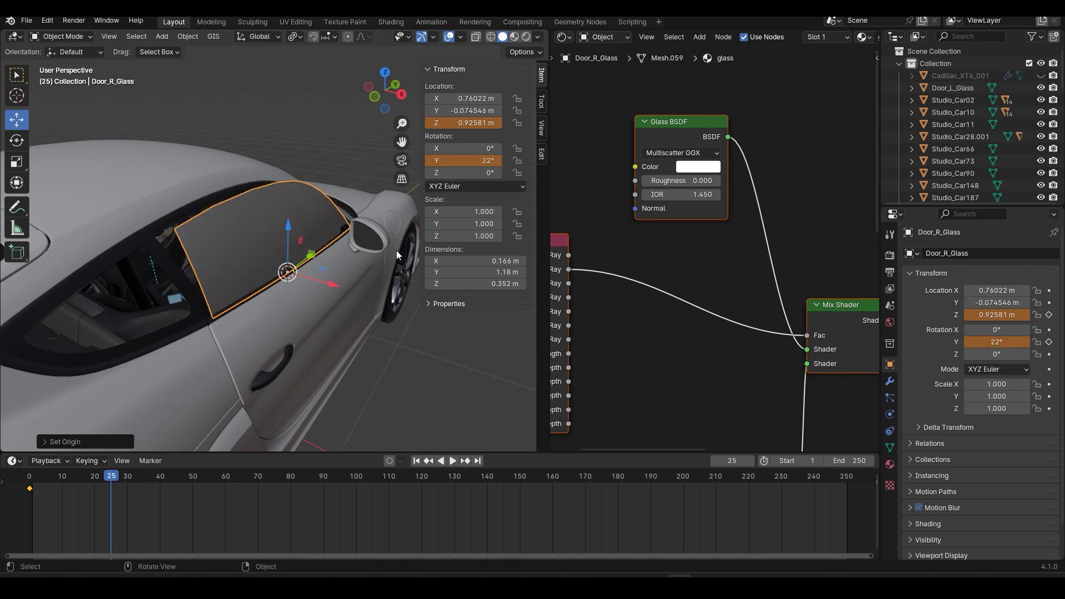
pyautogui.click(1049, 314)
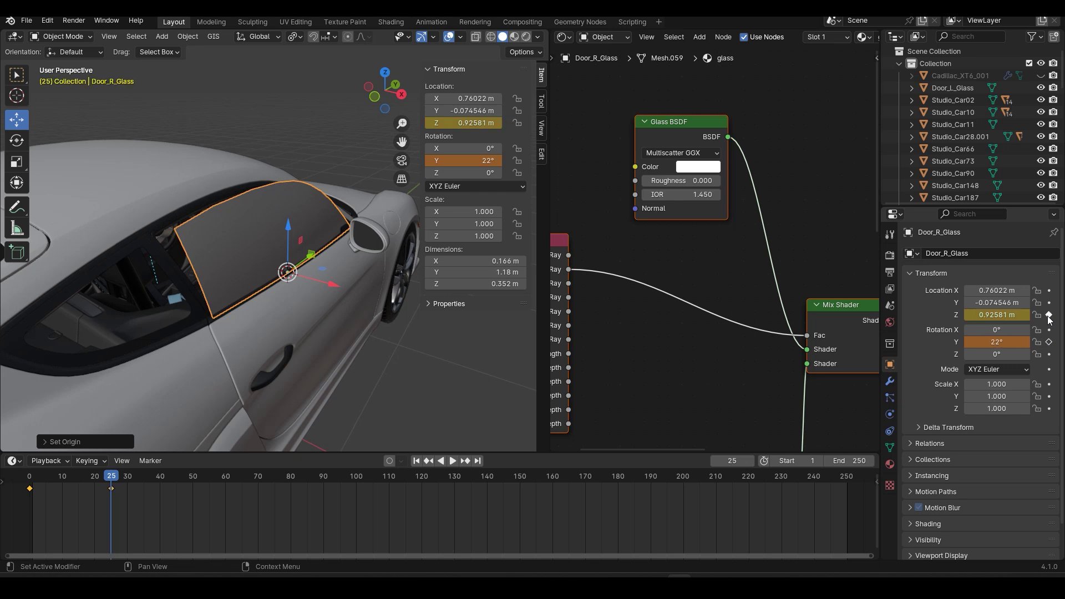
pyautogui.click(1048, 342)
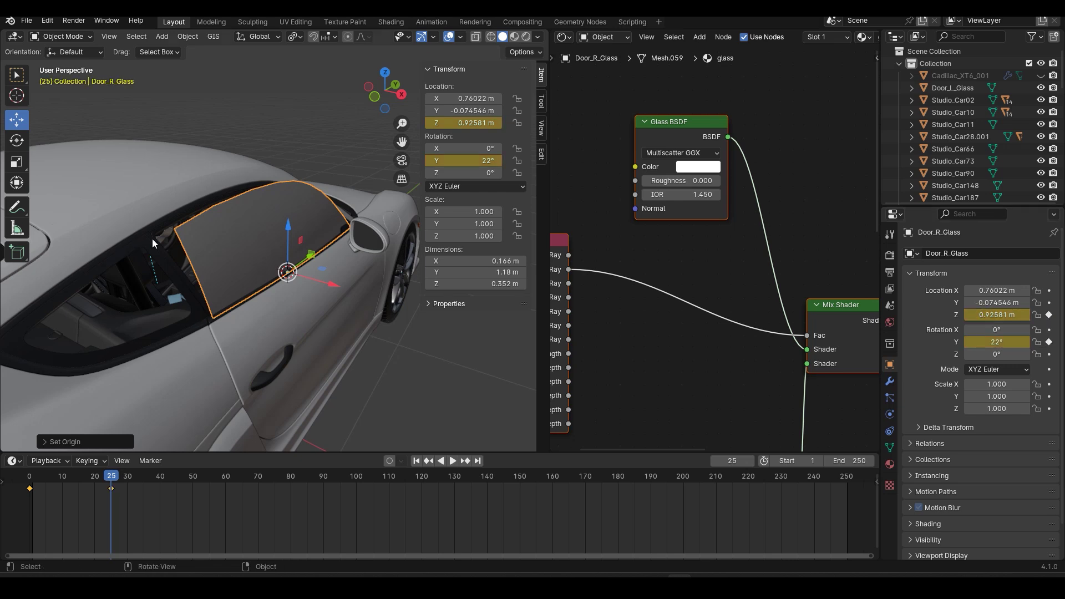
# - Try lowering Door_R_Glass into the door along Z and keyframing its Z location at frame 25
pyautogui.moveTo(289, 230); pyautogui.dragTo(310, 312)
pyautogui.moveTo(309, 311); pyautogui.dragTo(340, 319, button='middle')
pyautogui.scroll(4, 435, 338)
pyautogui.scroll(3, 339, 378)
pyautogui.click(1048, 316)
# - Check the glass at frames 0 and 25, then undo its lowered Z location and keyframe at frame 25
pyautogui.moveTo(111, 479); pyautogui.dragTo(2, 478)
pyautogui.moveTo(186, 285); pyautogui.dragTo(308, 301, button='middle')
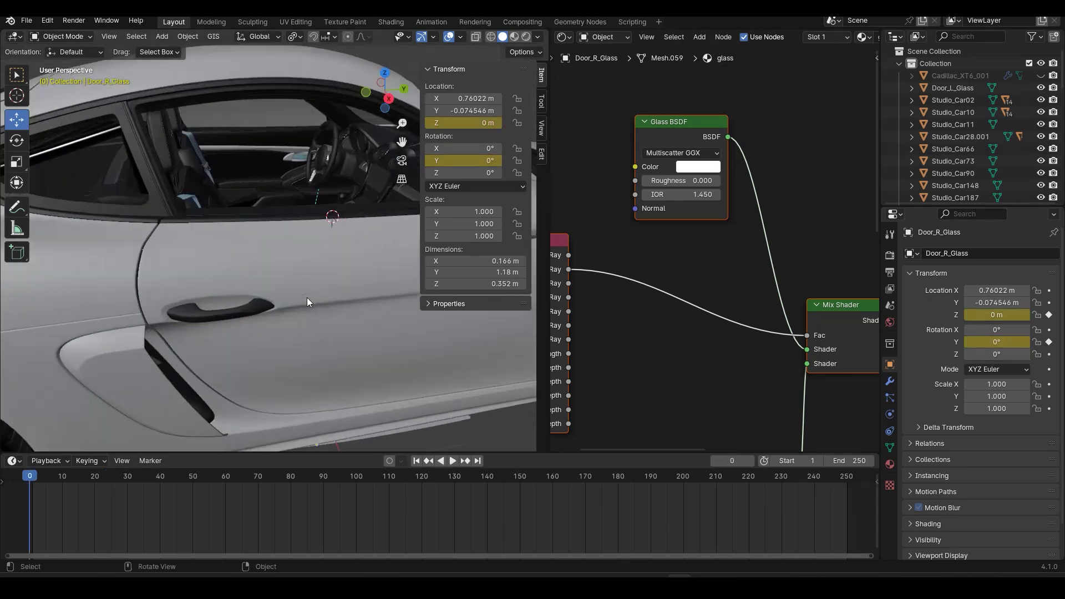
pyautogui.moveTo(31, 479); pyautogui.dragTo(111, 481)
pyautogui.hotkey('ctrl', 'z')
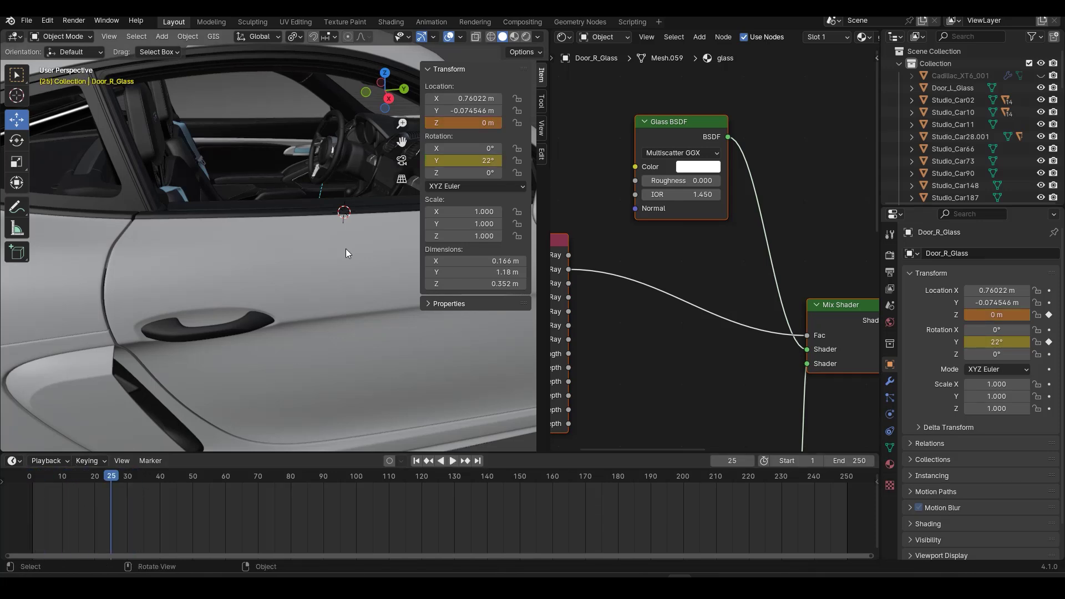
pyautogui.hotkey('alt', 'z')
pyautogui.scroll(-2, 315, 275)
pyautogui.hotkey('alt', 'z')
pyautogui.hotkey('alt', 'z')
pyautogui.hotkey('alt', 'z')
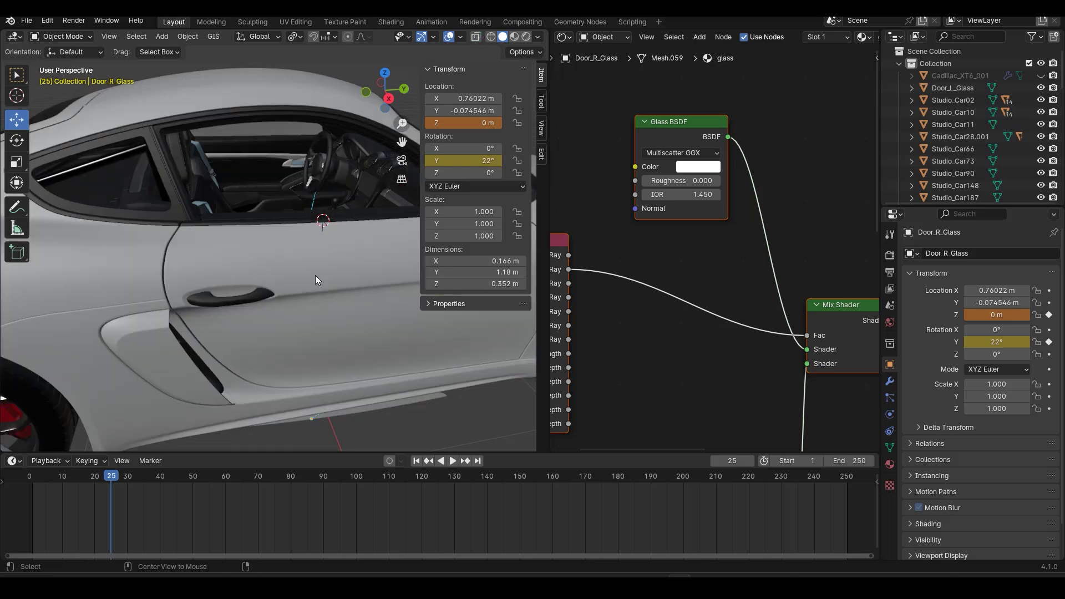
pyautogui.hotkey('ctrl', 'z')
pyautogui.hotkey('ctrl', 'z')
# - Play the glass animation from frame 0 and compare both keyframed poses in the right side view
pyautogui.moveTo(325, 282); pyautogui.dragTo(332, 281, button='middle')
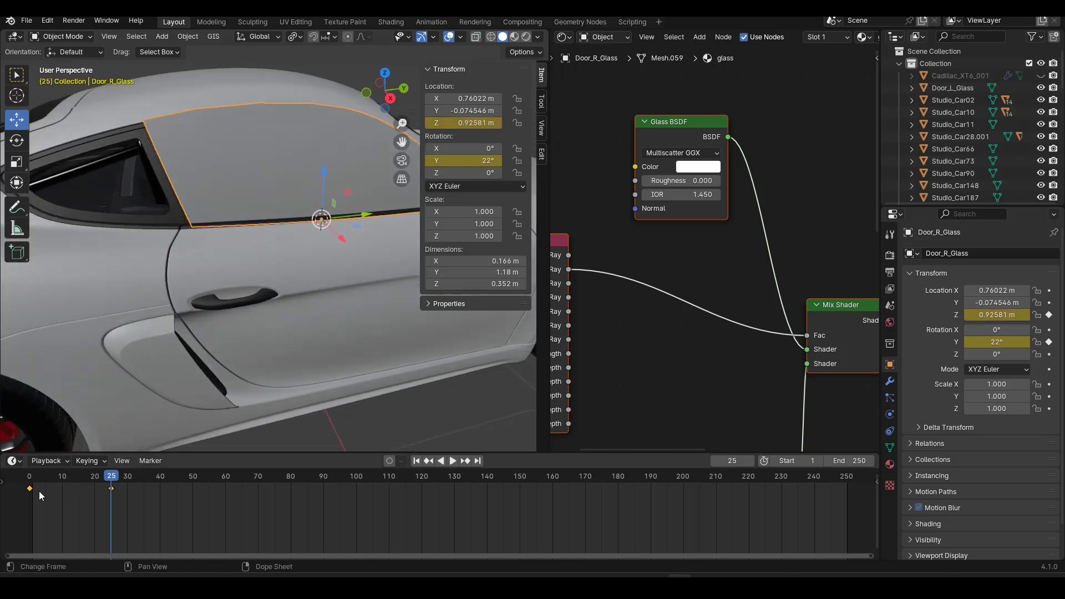
pyautogui.moveTo(121, 478); pyautogui.dragTo(29, 479)
pyautogui.press('space')
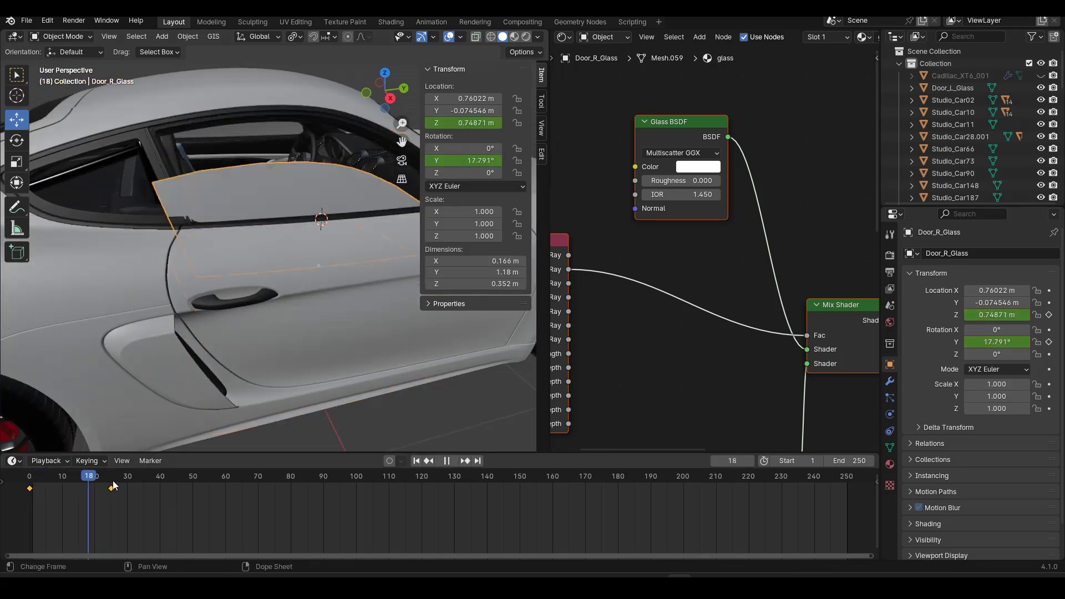
pyautogui.press('Escape')
pyautogui.keyDown('alt'); pyautogui.moveTo(387, 377); pyautogui.dragTo(344, 364, button='middle'); pyautogui.keyUp('alt')
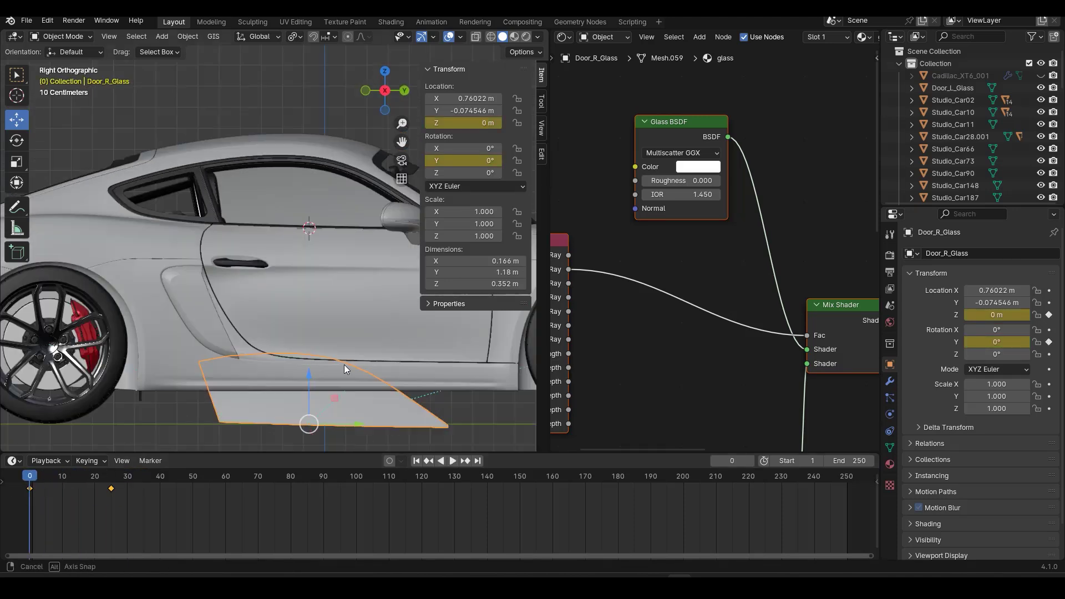
pyautogui.click(465, 460)
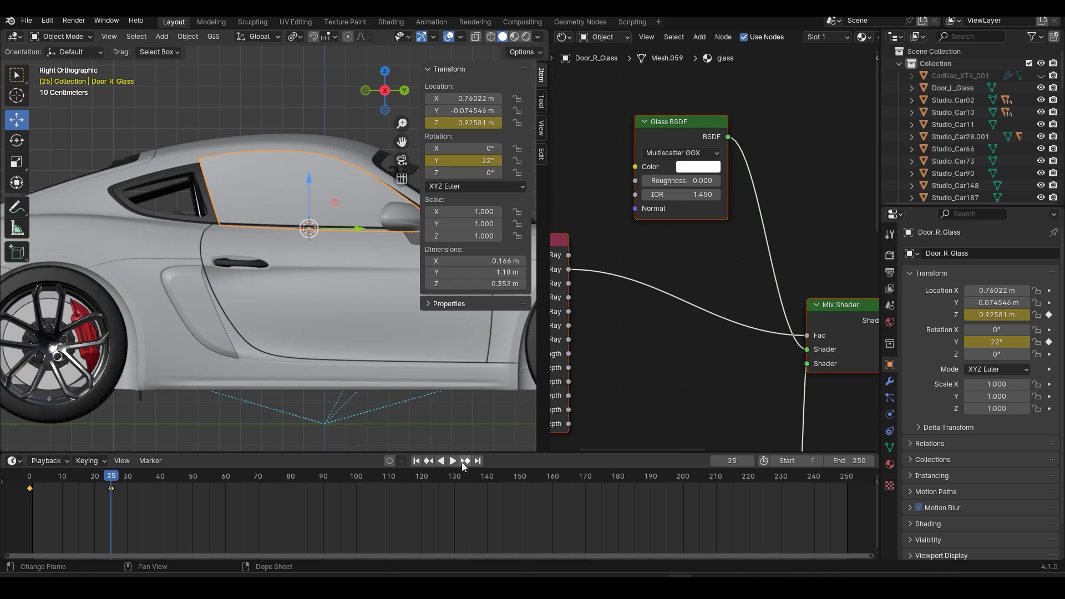
# - Swap the two Door_R_Glass keyframes, placing the frame 25 pose at frame 1 and the frame 0 pose at frame 25
pyautogui.moveTo(32, 490); pyautogui.dragTo(202, 517)
pyautogui.click(244, 508)
pyautogui.moveTo(281, 489); pyautogui.dragTo(30, 489)
pyautogui.moveTo(200, 492); pyautogui.dragTo(105, 496)
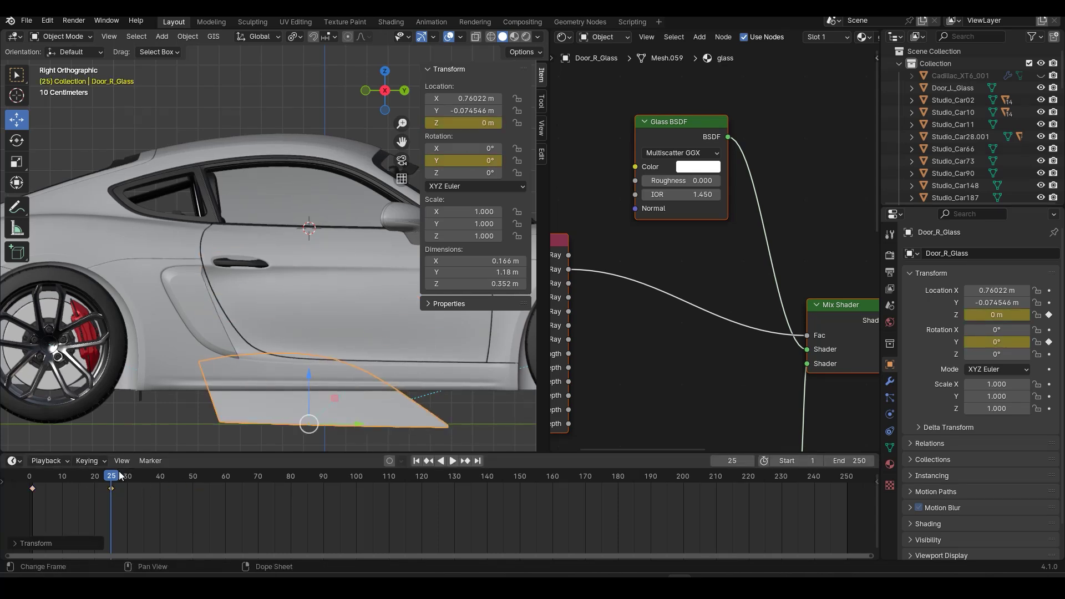
# - Raise Door_R_Glass inside the door to Z 0.46439 m and set its Y rotation to 22°
pyautogui.moveTo(305, 377); pyautogui.dragTo(324, 306)
pyautogui.moveTo(324, 311); pyautogui.dragTo(283, 365, button='middle')
pyautogui.scroll(4, 238, 375)
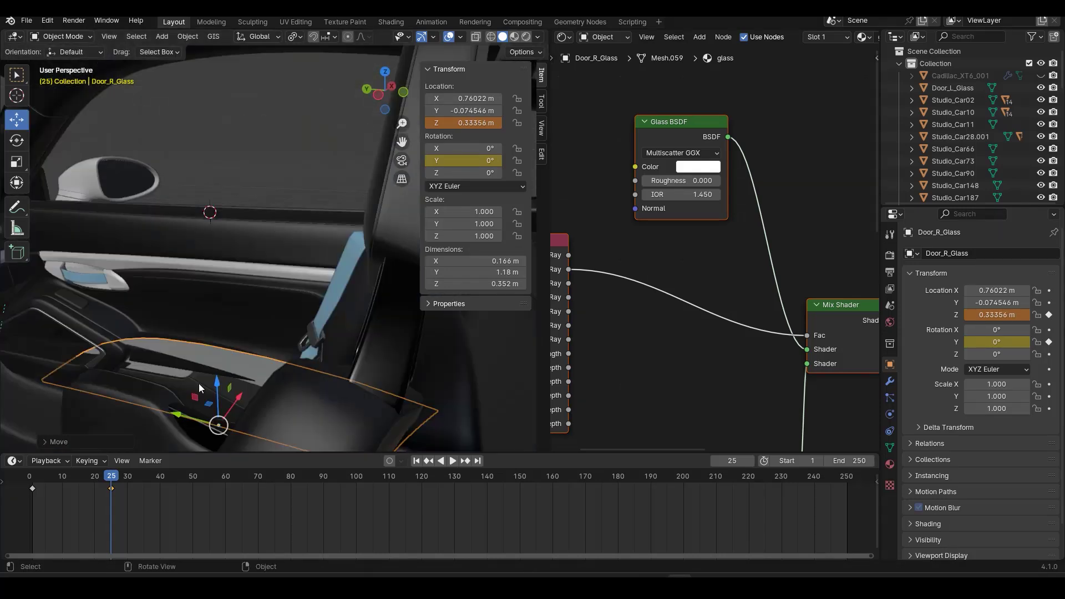
pyautogui.moveTo(205, 380); pyautogui.dragTo(206, 337)
pyautogui.click(996, 342)
pyautogui.press('Return')
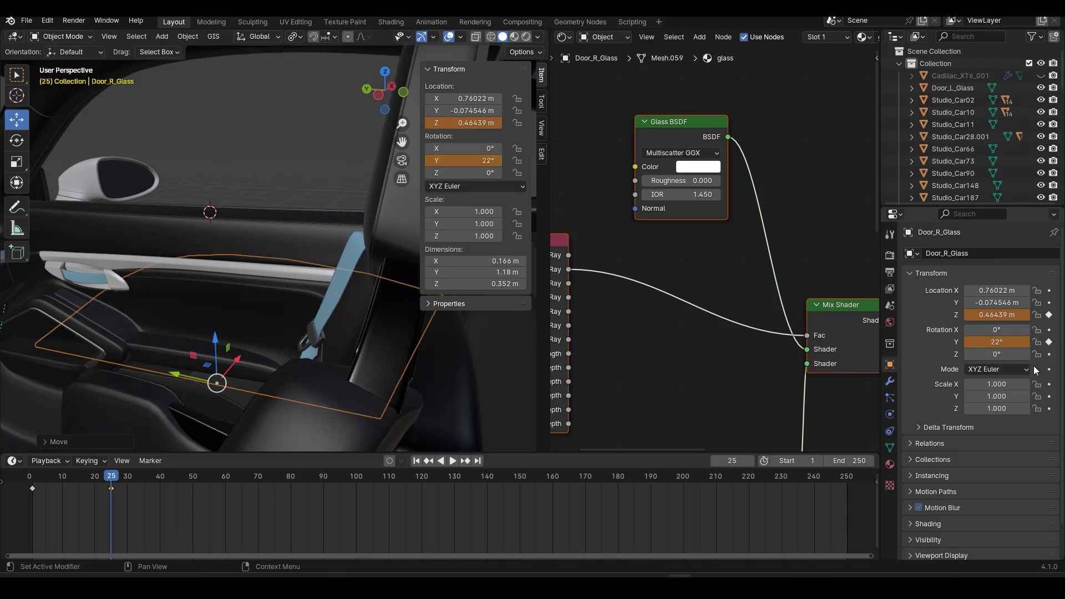
# - Scrub the timeline to frame 22 to check the glass motion and return to the frame 25 keyframe
pyautogui.scroll(-3, 291, 312)
pyautogui.moveTo(291, 312); pyautogui.dragTo(126, 383, button='middle')
pyautogui.moveTo(107, 479)
pyautogui.mouseDown()
pyautogui.moveTo(58, 480)
pyautogui.moveTo(98, 481)
pyautogui.mouseUp()
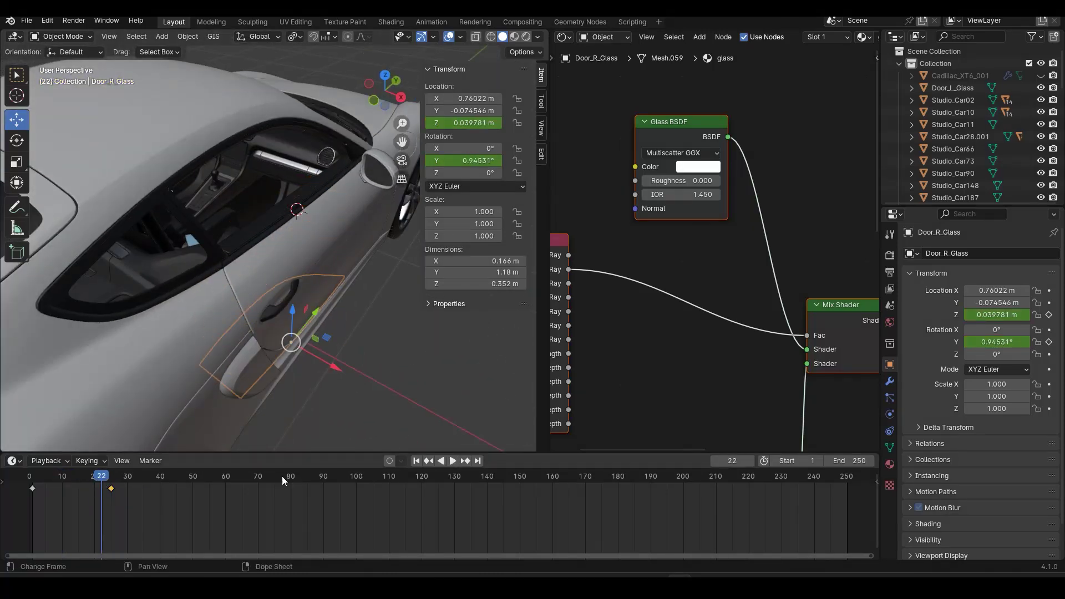
pyautogui.click(464, 461)
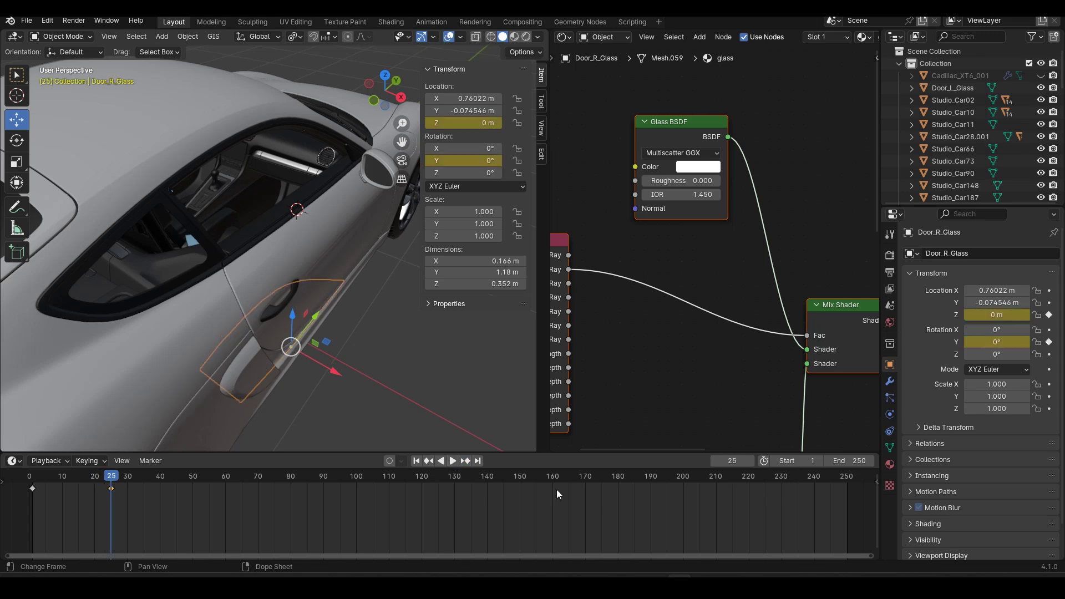
# - Set the Y rotation of Door_R_Glass to 22° at frame 25 and keyframe it
pyautogui.click(1005, 343)
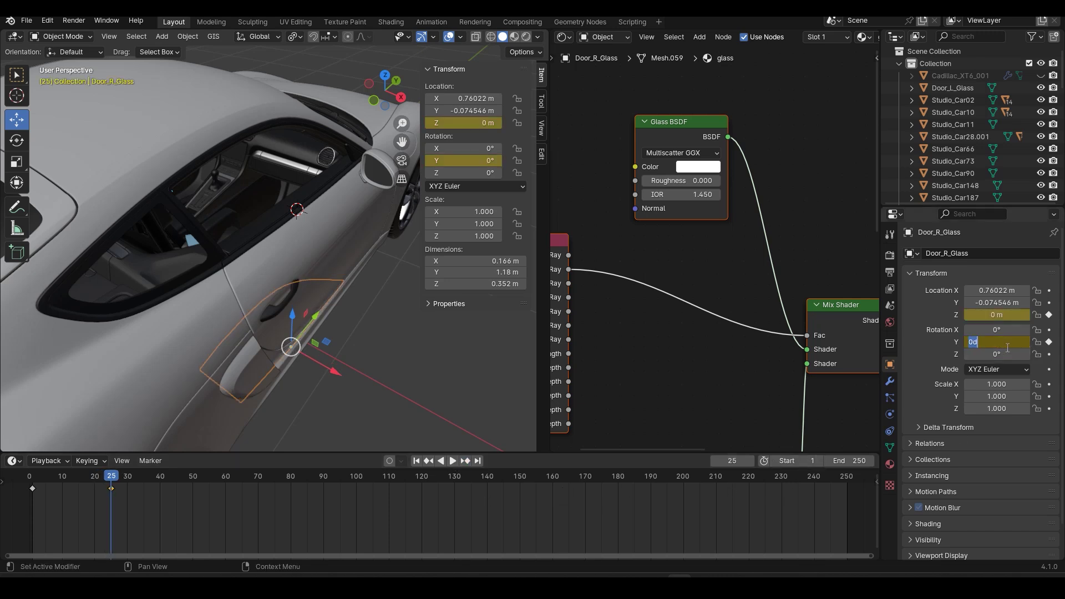
pyautogui.press('Return')
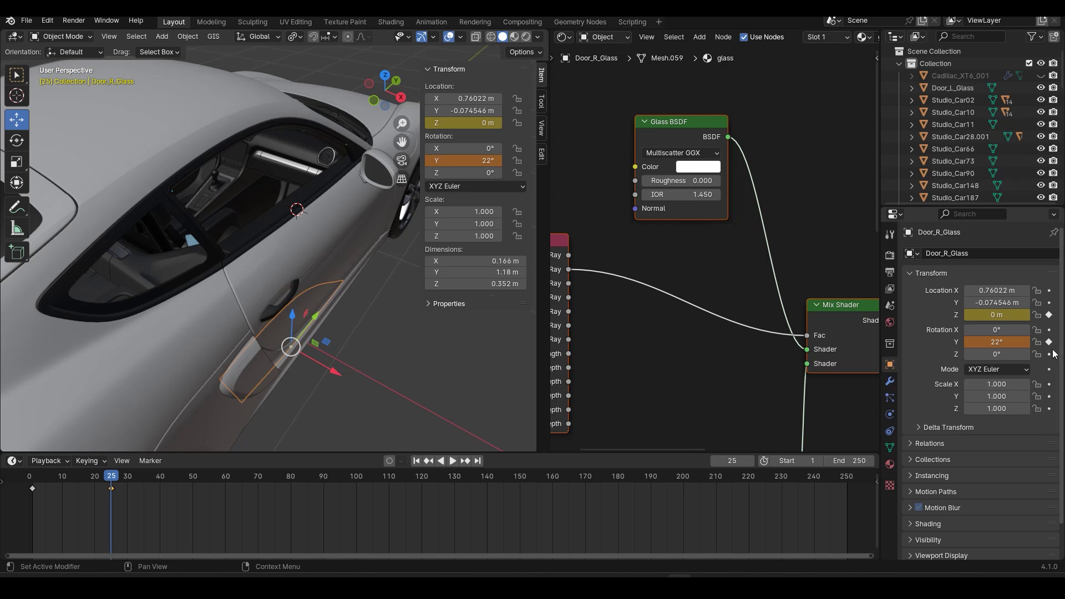
pyautogui.click(1048, 342)
# - Raise Door_R_Glass inside the door to Z 0.49764 m and keyframe its Z location at frame 25
pyautogui.keyDown('alt'); pyautogui.moveTo(300, 354); pyautogui.dragTo(230, 314, button='middle'); pyautogui.keyUp('alt')
pyautogui.moveTo(316, 411); pyautogui.dragTo(324, 273)
pyautogui.moveTo(235, 387); pyautogui.dragTo(224, 250, button='middle')
pyautogui.scroll(1, 224, 251)
pyautogui.moveTo(199, 344); pyautogui.dragTo(198, 353)
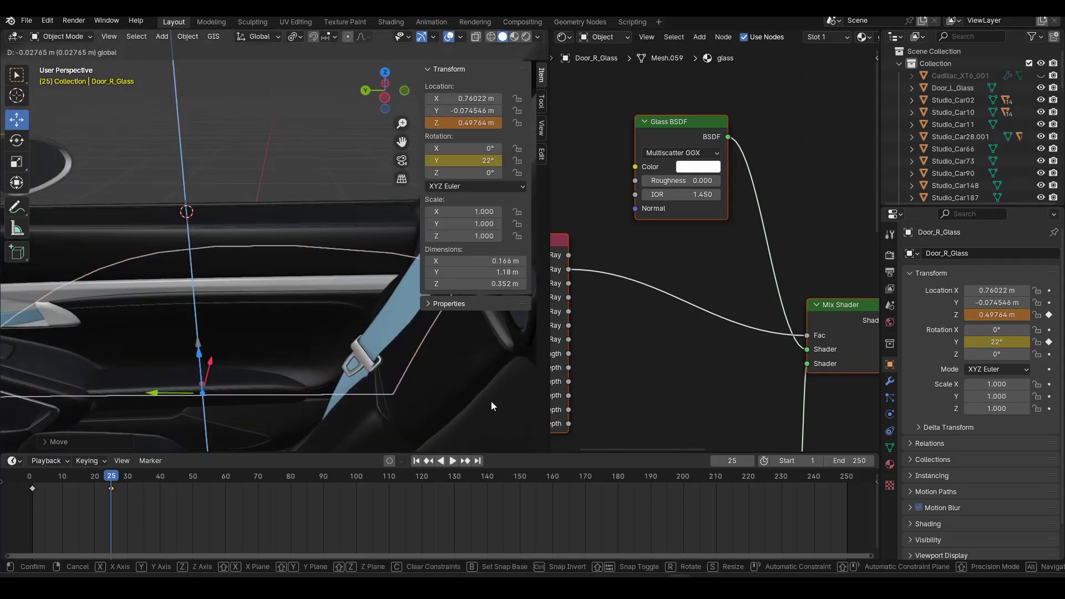
pyautogui.click(1051, 315)
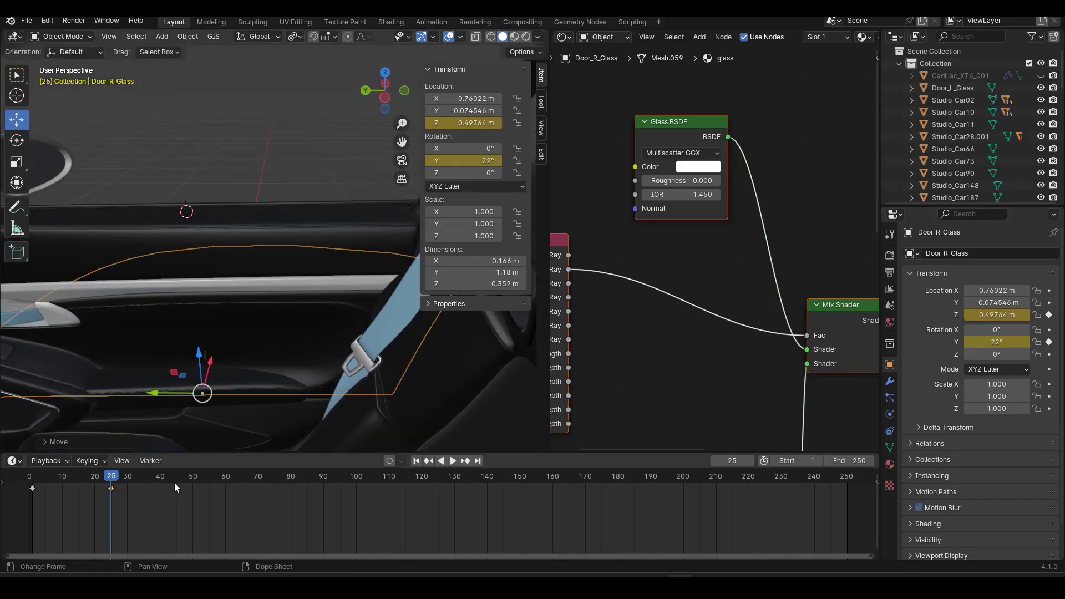
# - Play the glass animation, return the timeline to frame 0 and inspect the starting pose from outside the car
pyautogui.hotkey('shift', 'ctrl', 'space')
pyautogui.hotkey('shift', 'ctrl', 'space')
pyautogui.moveTo(878, 492); pyautogui.dragTo(22, 482)
pyautogui.moveTo(266, 333); pyautogui.dragTo(327, 332, button='middle')
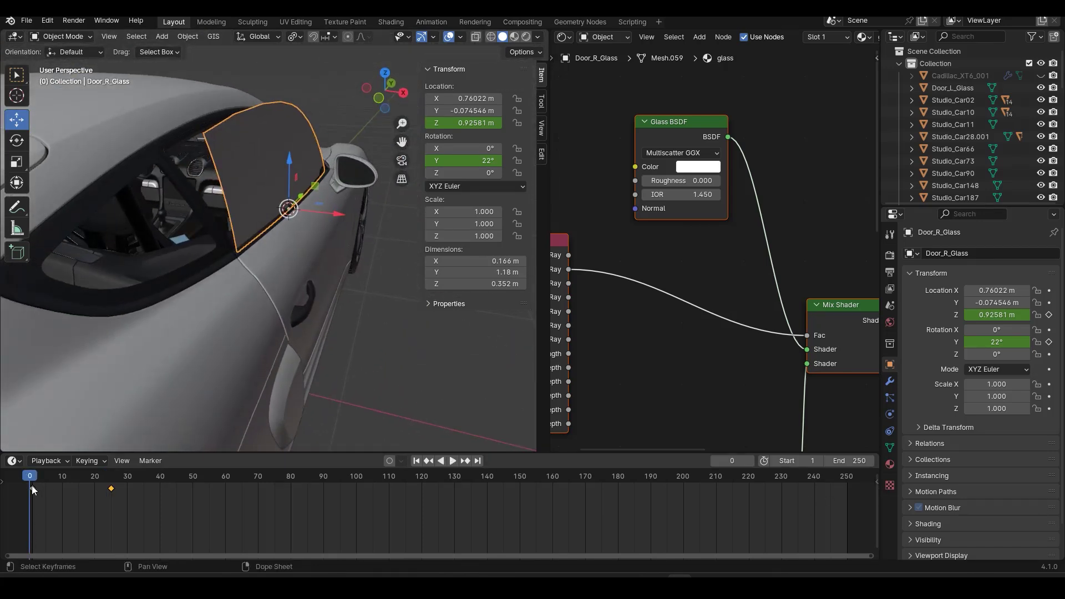
# - Move the first Door_R_Glass keyframe to frame 0 and set its keyed Y rotation to 0°
pyautogui.moveTo(32, 489); pyautogui.dragTo(30, 489)
pyautogui.moveTo(32, 487); pyautogui.dragTo(30, 487)
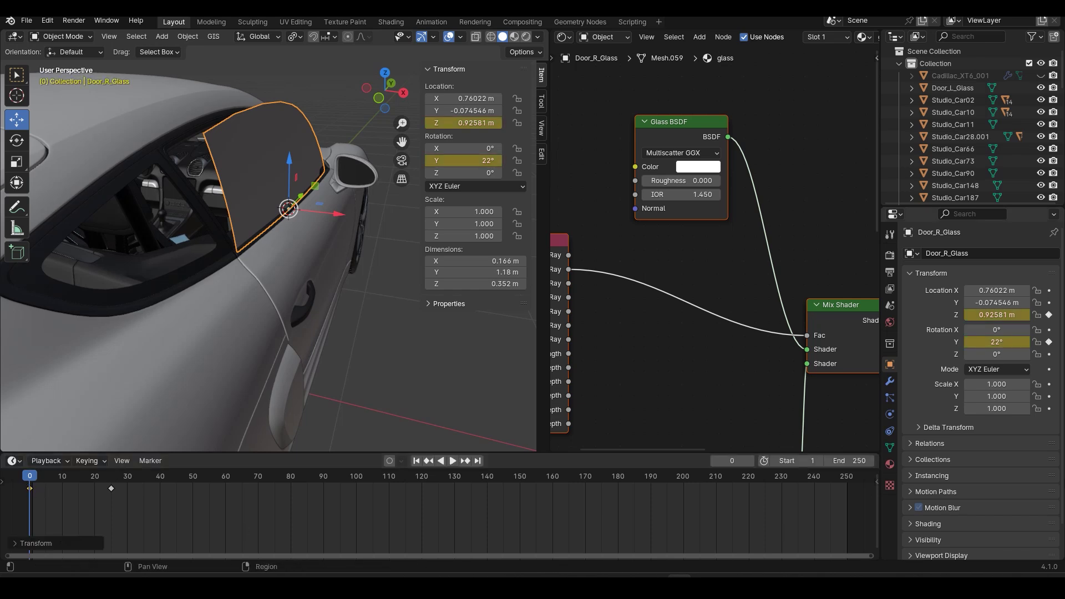
pyautogui.press('Return')
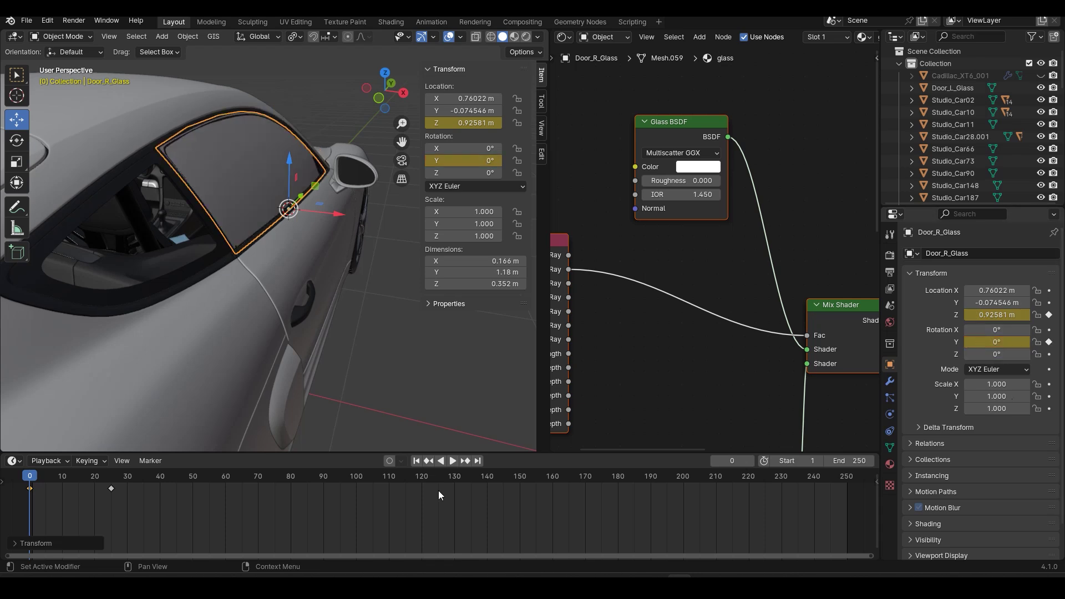
pyautogui.moveTo(29, 481)
pyautogui.mouseDown()
pyautogui.moveTo(121, 486)
pyautogui.moveTo(30, 491)
pyautogui.mouseUp()
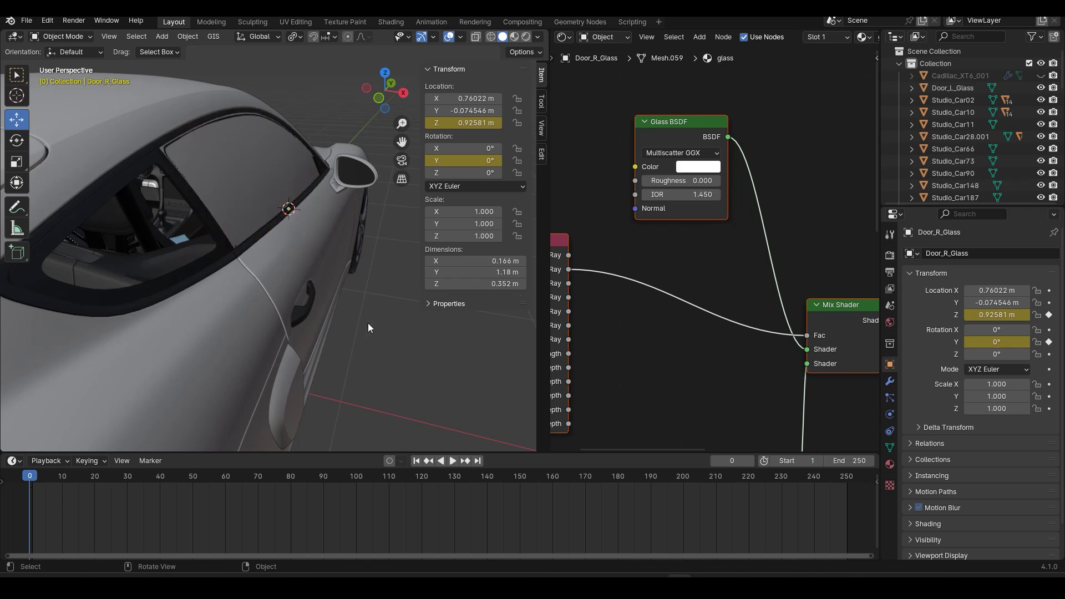
# - Switch the viewport to rendered shading, hide the transform sidebar and make the scene collection visible
pyautogui.press('z')
pyautogui.click(361, 254)
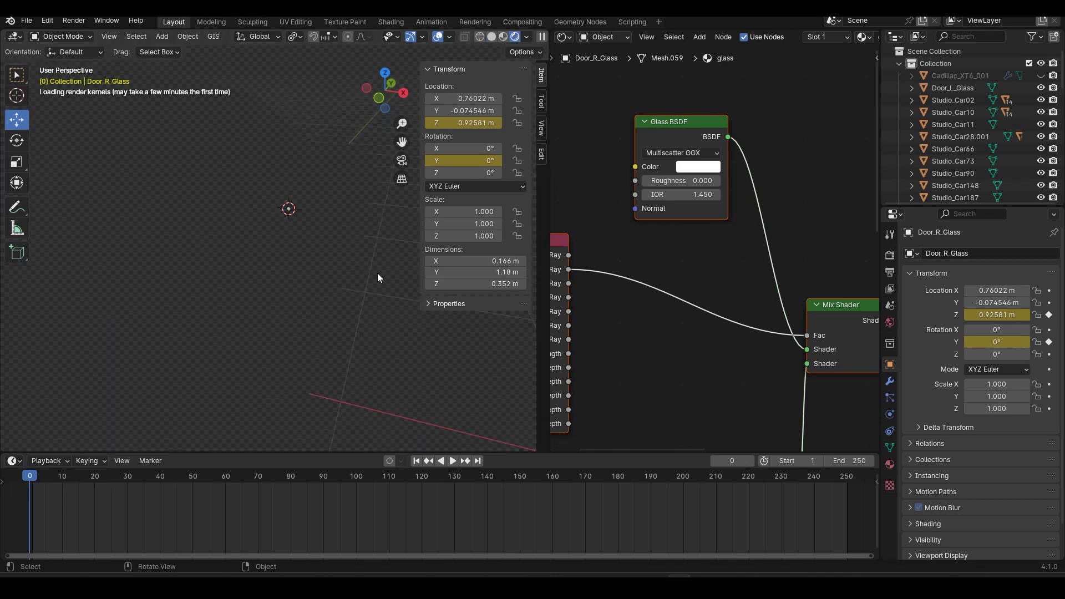
pyautogui.press('n')
pyautogui.scroll(-10, 1011, 141)
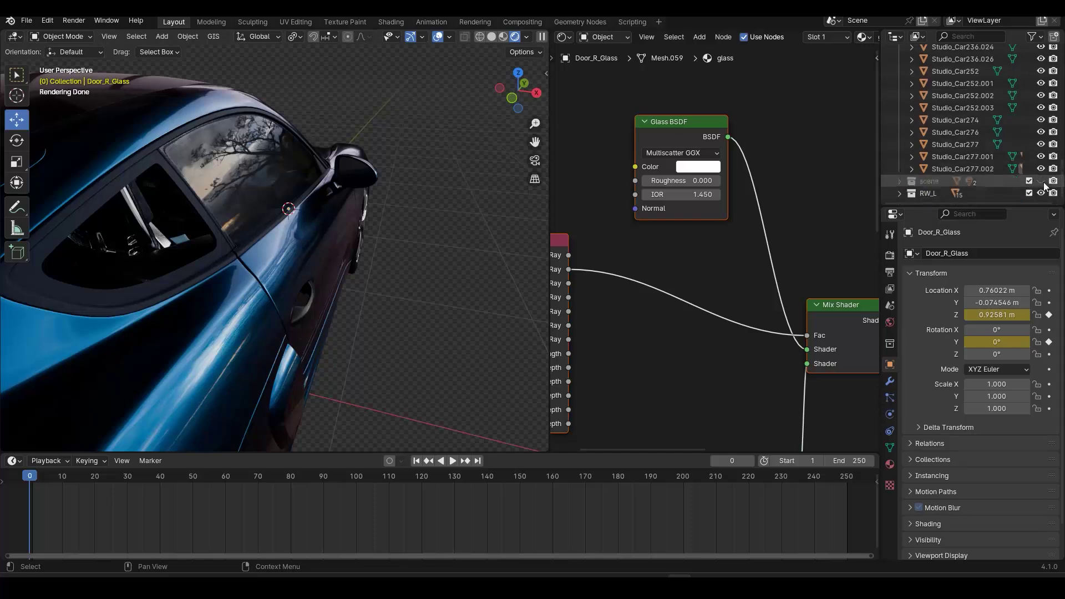
# - Play the glass animation in the rendered view beside the right door and return to frame 0
pyautogui.moveTo(344, 261); pyautogui.dragTo(303, 314, button='middle')
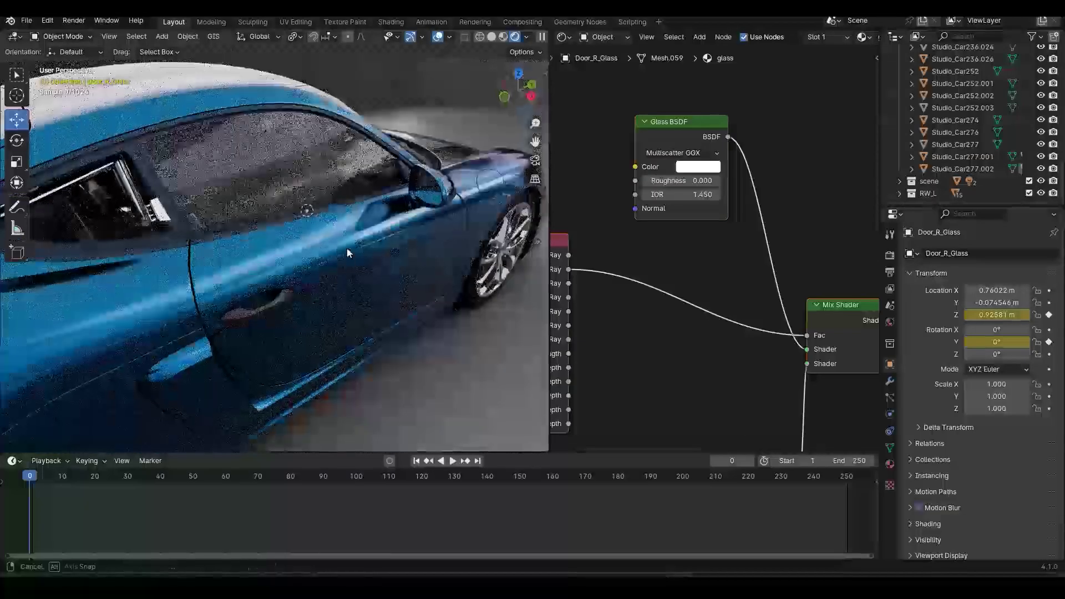
pyautogui.moveTo(347, 247); pyautogui.dragTo(311, 261, button='middle')
pyautogui.press('space')
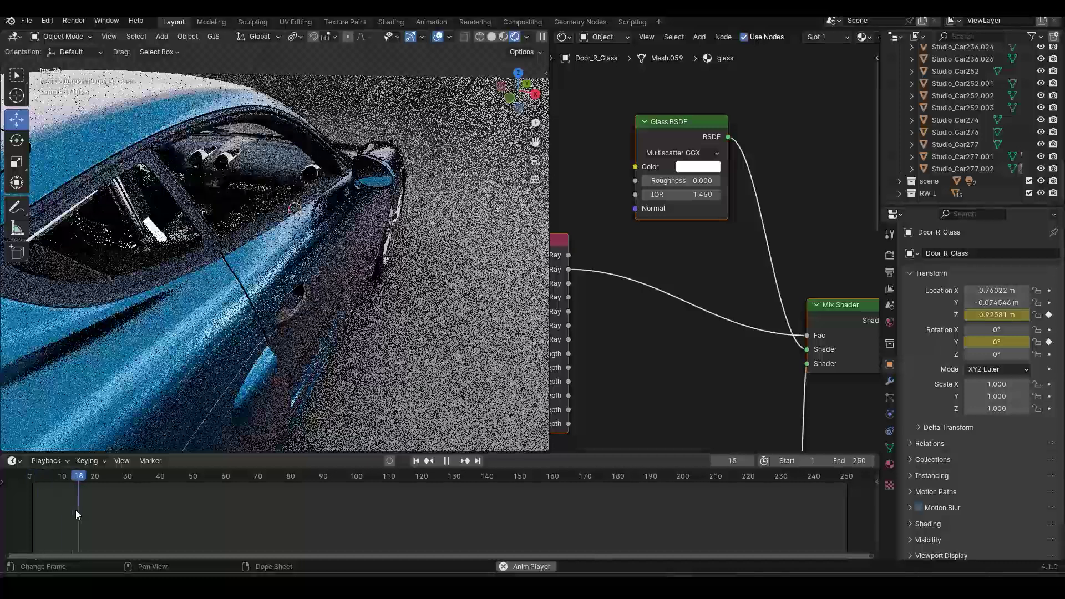
pyautogui.press('Escape')
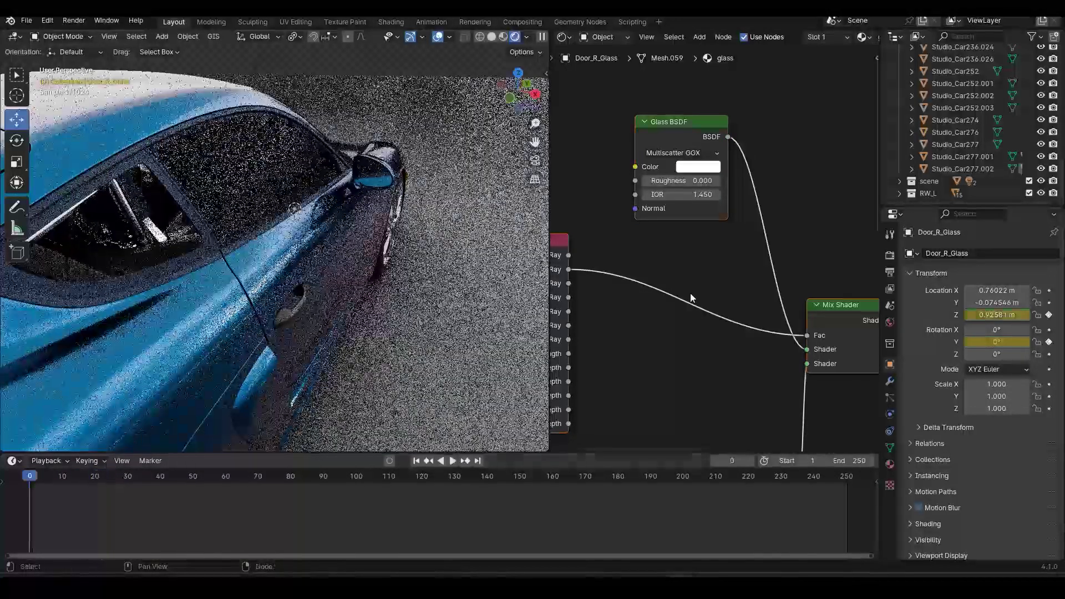
# - Clear the location of the displaced window glass Studio_Car66 to put it back on the car
pyautogui.scroll(-10, 387, 329)
pyautogui.click(123, 190)
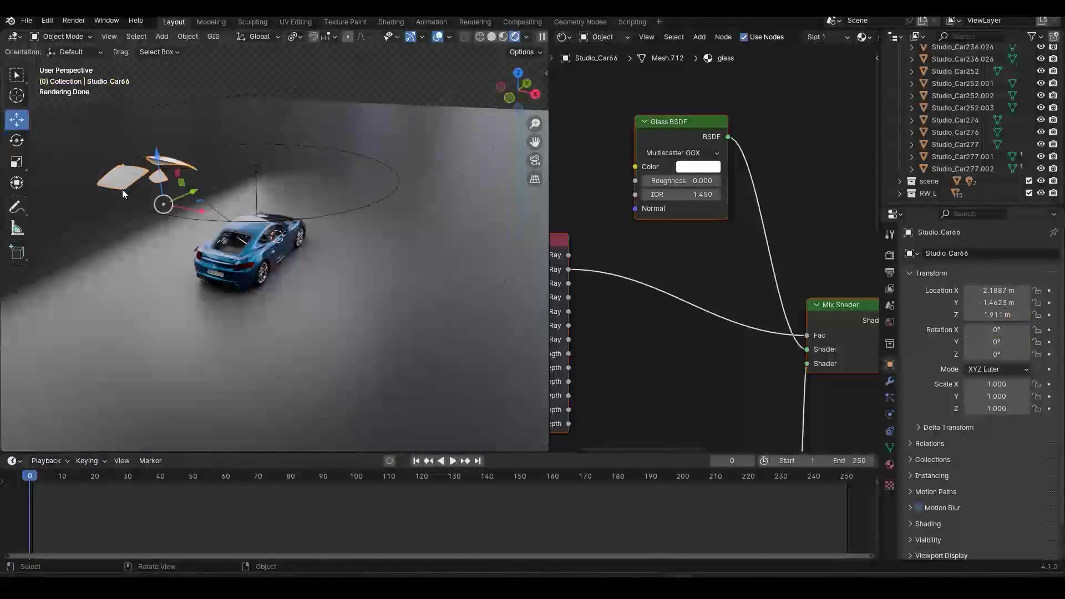
pyautogui.hotkey('alt', 'g')
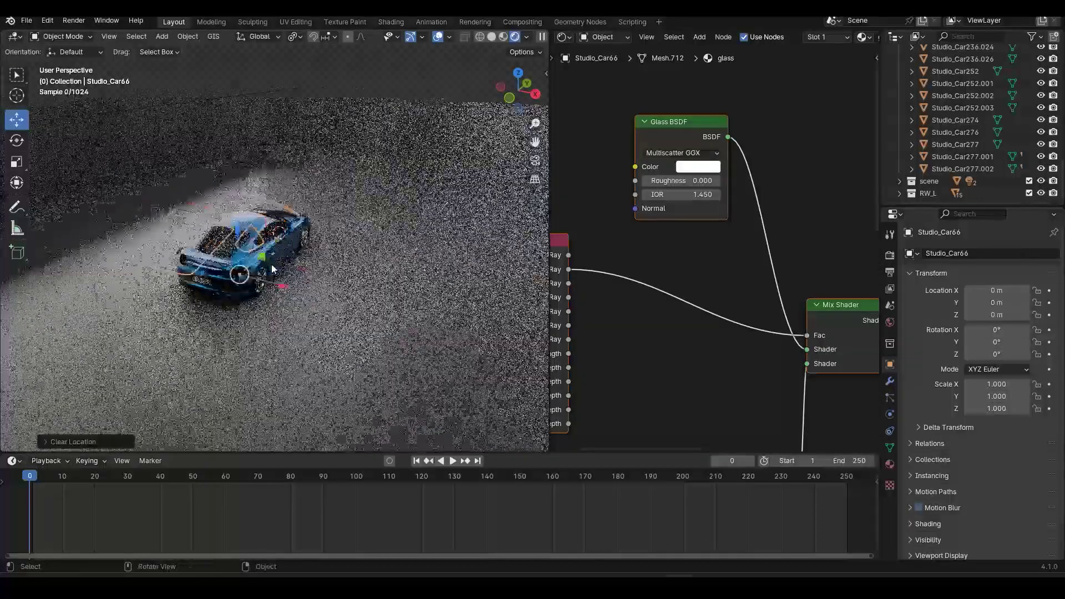
# - Replay the door glass animation close up with the side windows in place and return the timeline to frame 0
pyautogui.scroll(8, 270, 265)
pyautogui.press('space')
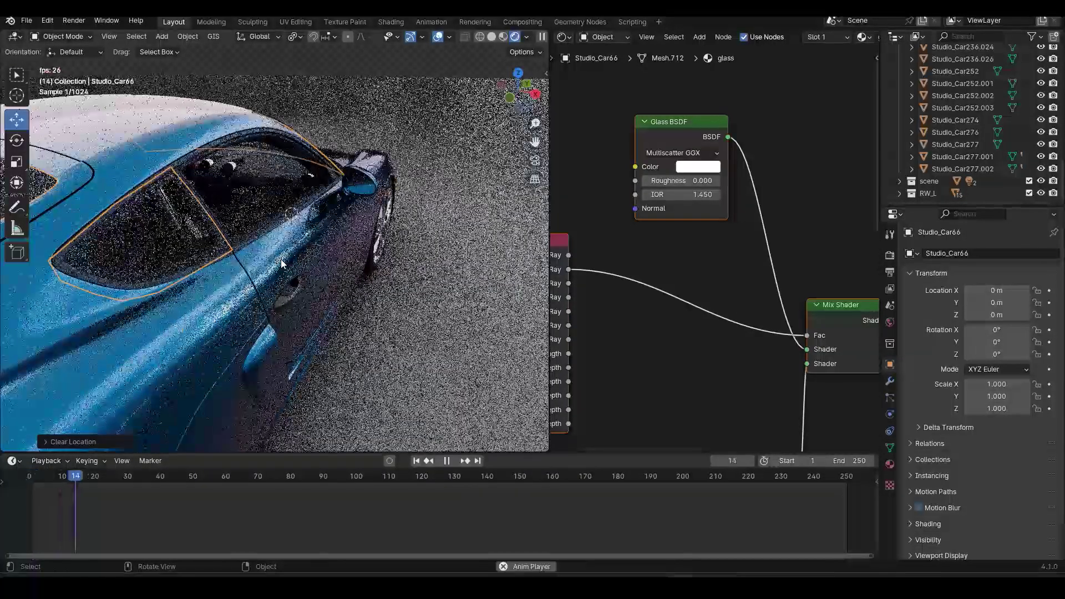
pyautogui.press('Escape')
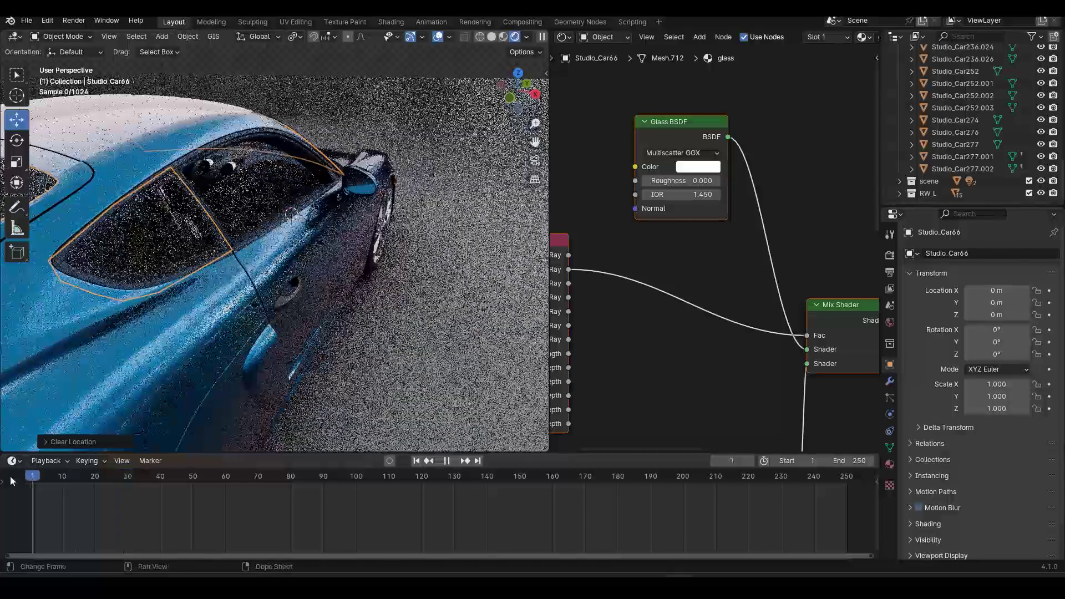
pyautogui.press('space')
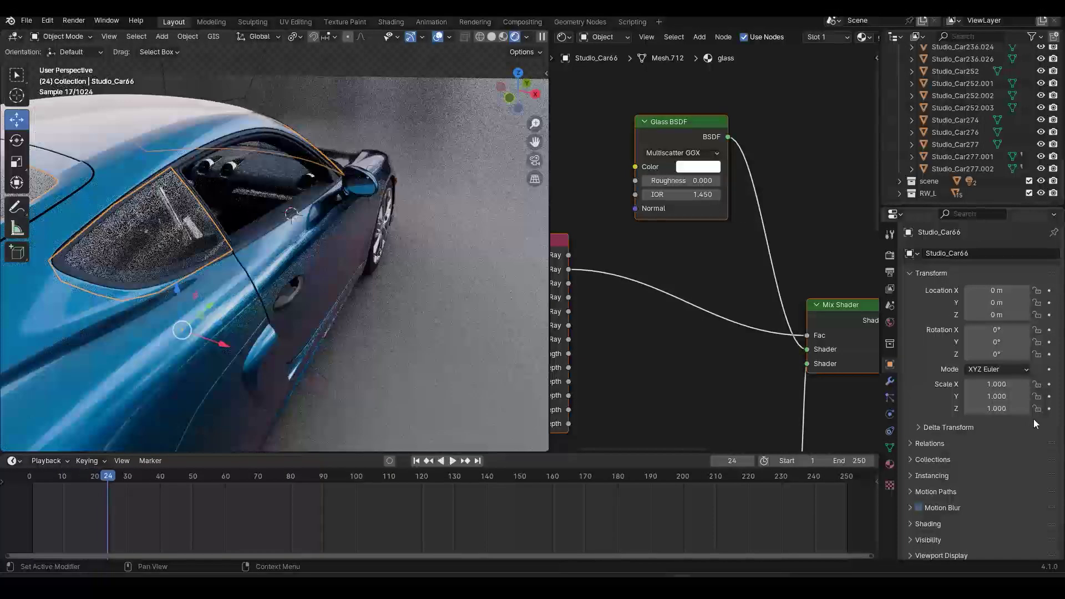
pyautogui.click(30, 491)
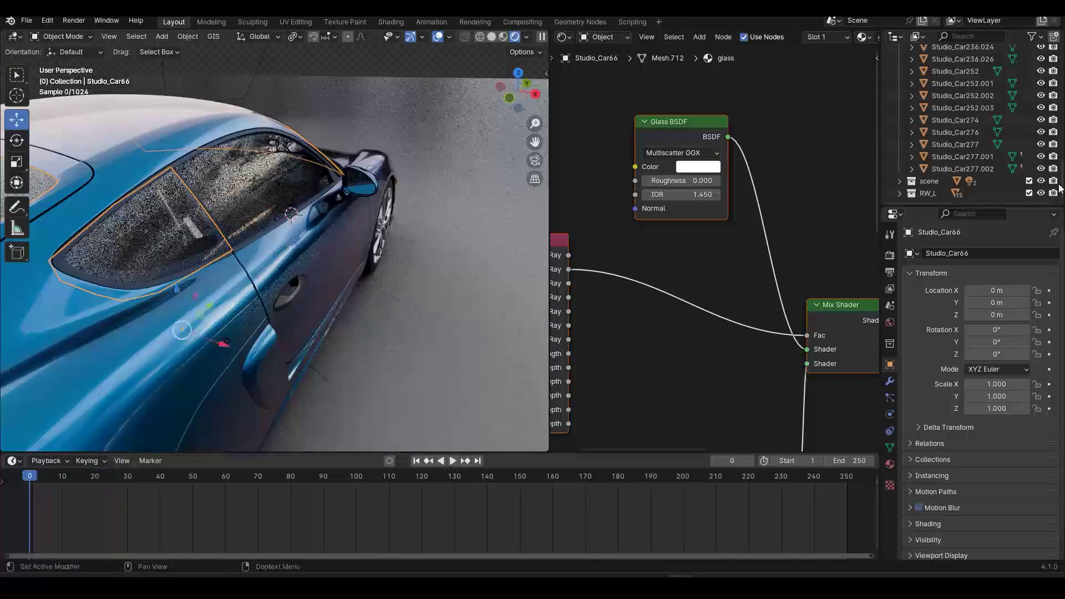
# - Slow the glass animation by moving Door_R_Glass's end keyframe to frame 50
pyautogui.click(252, 177)
pyautogui.press('Tab')
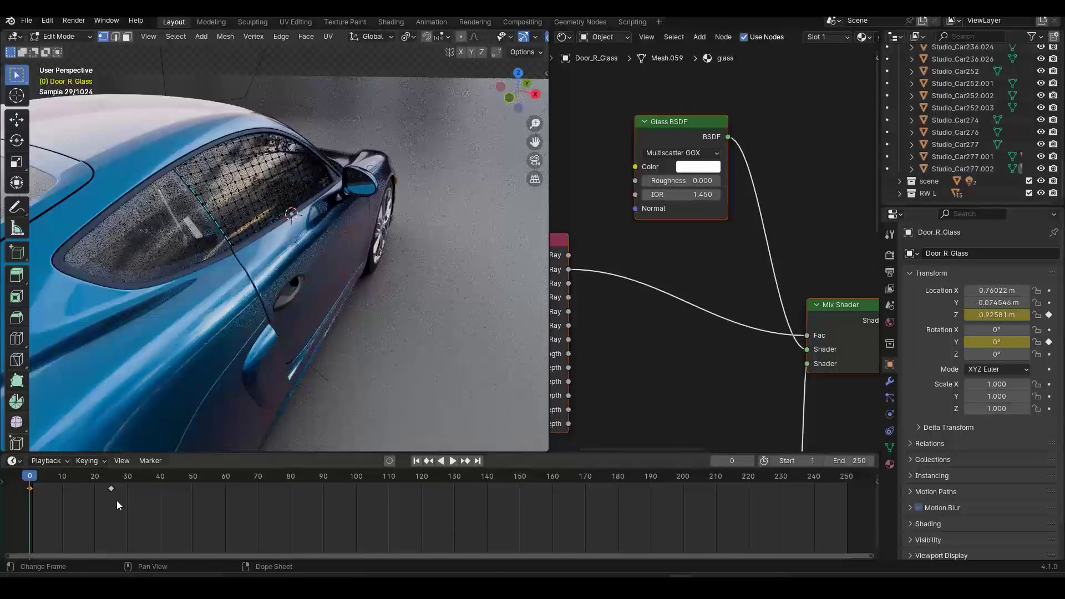
pyautogui.moveTo(111, 488); pyautogui.dragTo(193, 489)
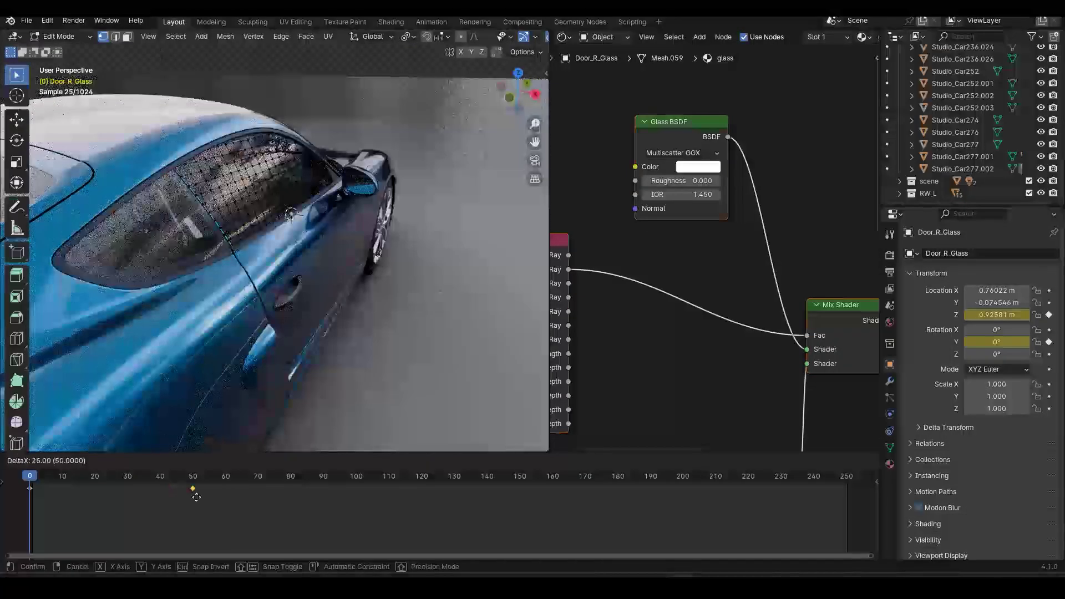
pyautogui.press('Tab')
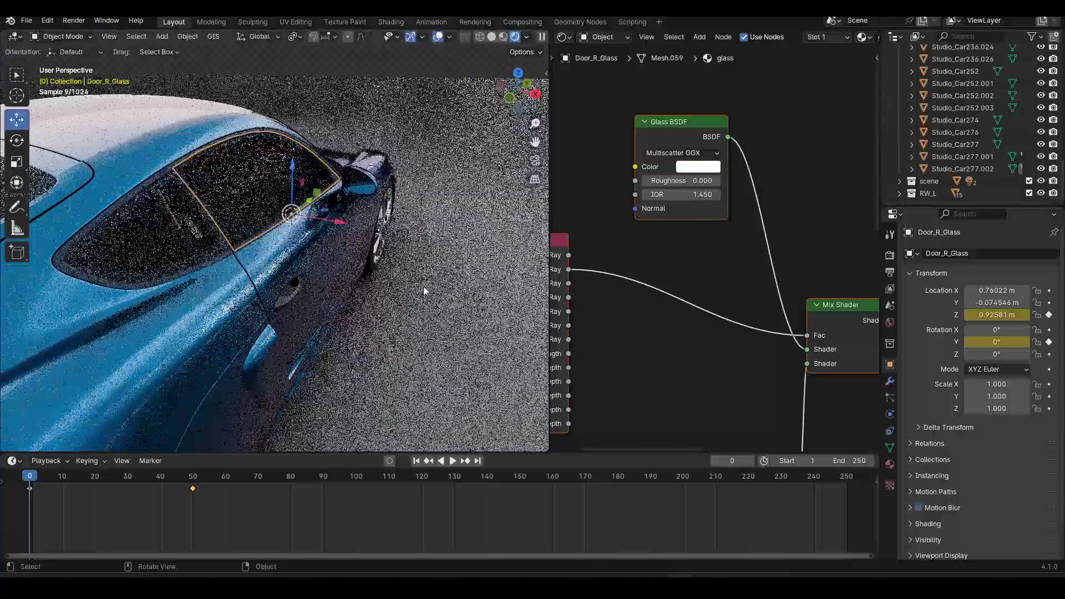
# - Play the slowed glass animation, stop it partway and return to frame 0
pyautogui.press('space')
pyautogui.press('space')
pyautogui.click(454, 307)
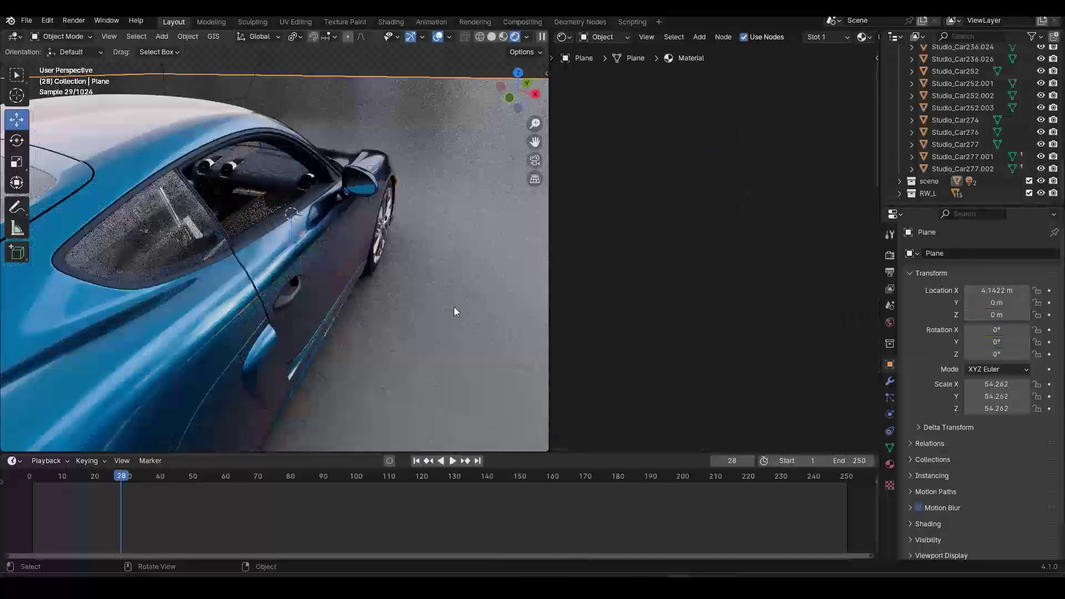
pyautogui.moveTo(117, 477); pyautogui.dragTo(850, 487)
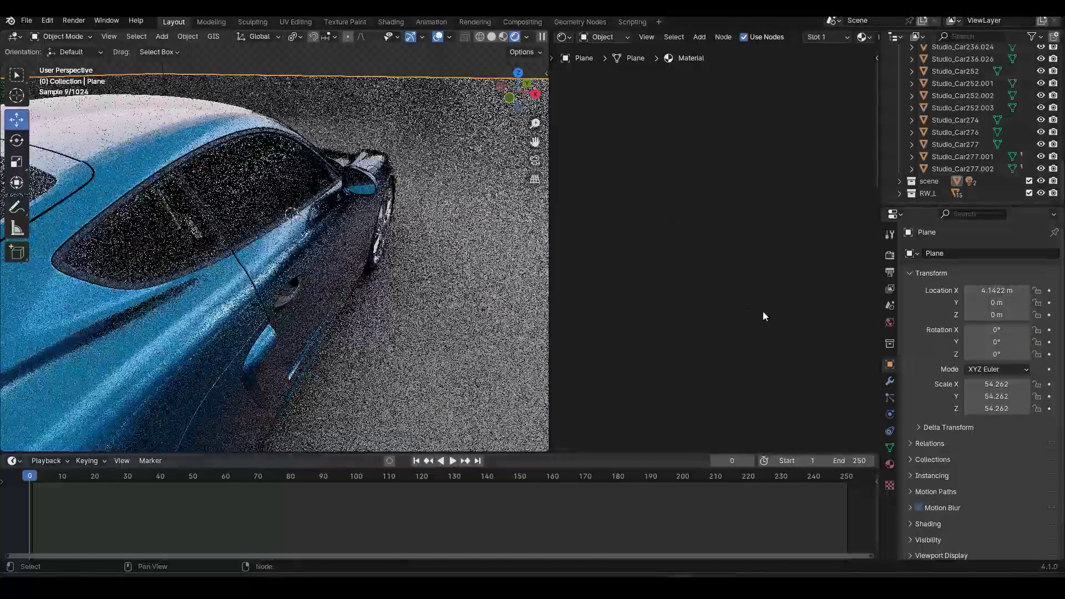
# - Set the viewport denoising start sample to 1 in the Cycles render settings
pyautogui.click(894, 255)
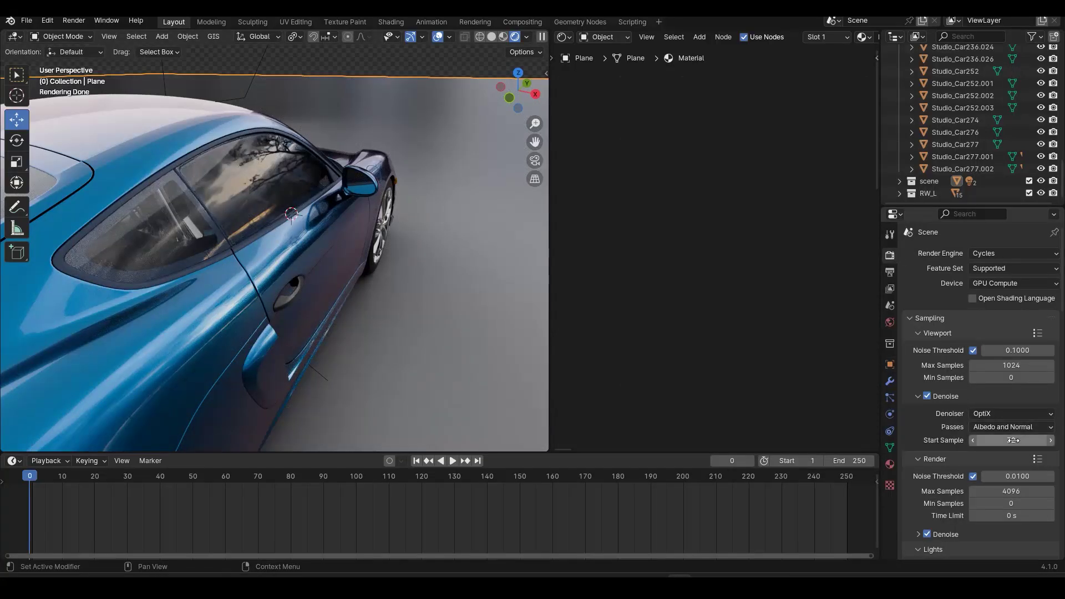
pyautogui.write('1')
pyautogui.press('Return')
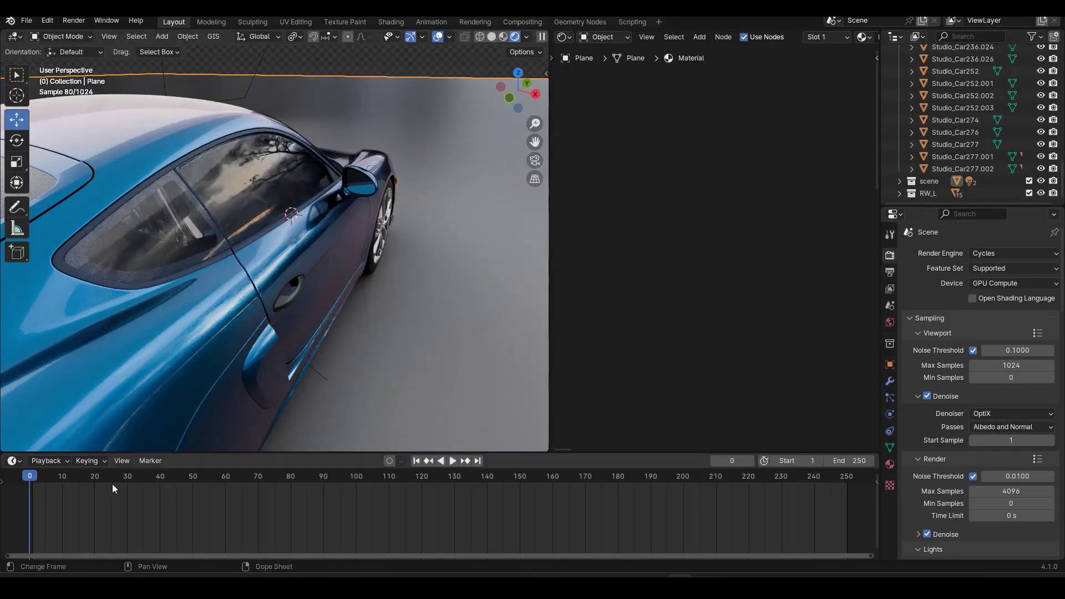
# - Play the denoised glass animation in a maximized viewport, then restore the layout and rewind to frame 0
pyautogui.hotkey('ctrl', 'space')
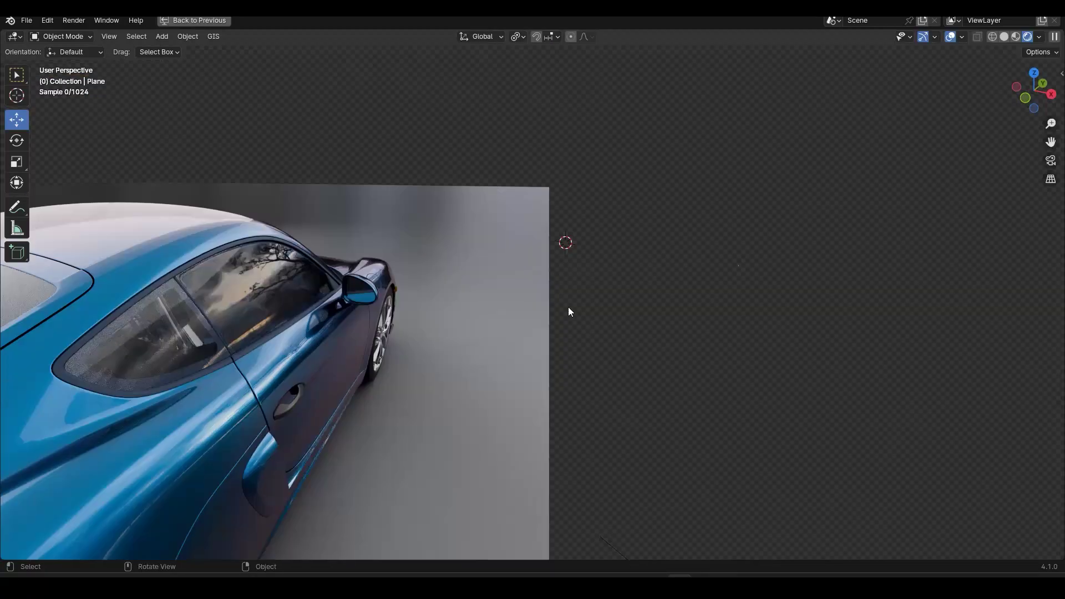
pyautogui.press('space')
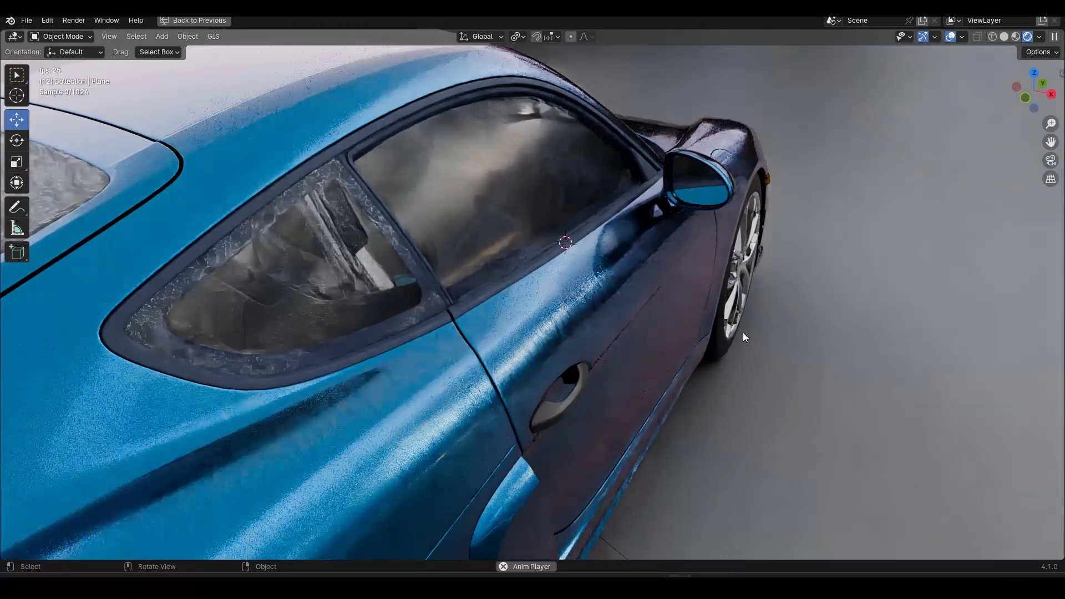
pyautogui.press('space')
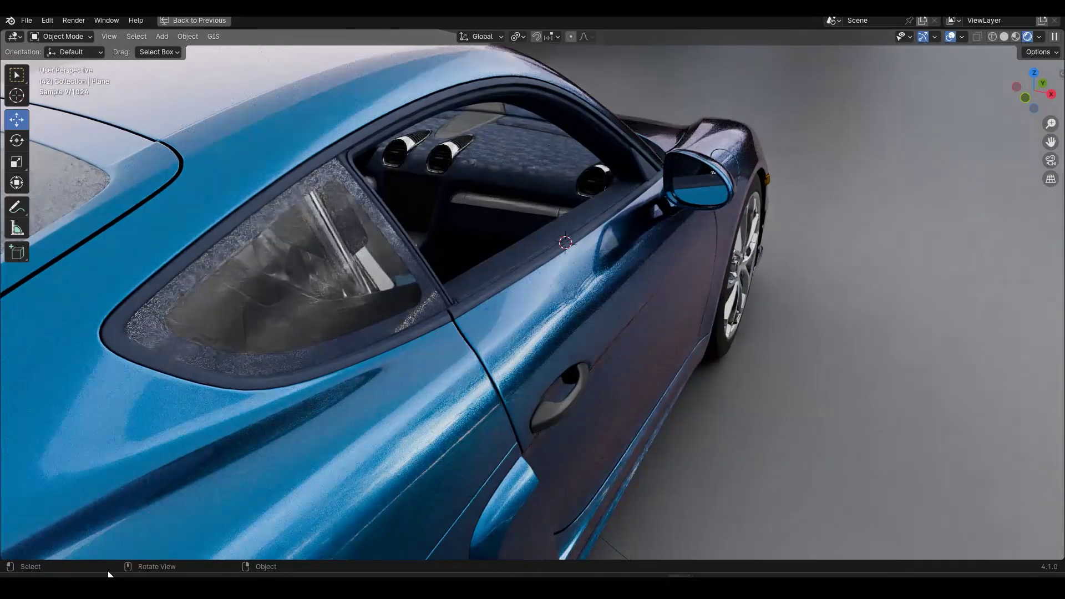
pyautogui.press('space')
pyautogui.press('space')
pyautogui.hotkey('ctrl', 'space')
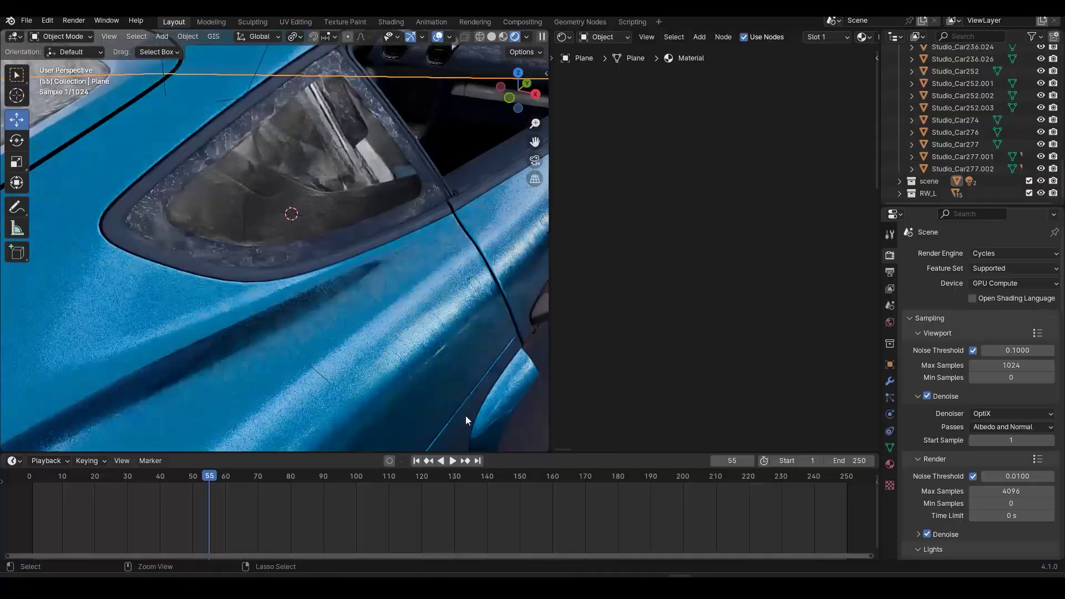
pyautogui.moveTo(213, 472); pyautogui.dragTo(29, 476)
# - Maximize the viewport again, replay the glass lowering from behind the door and rewind the animation
pyautogui.hotkey('ctrl', 'space')
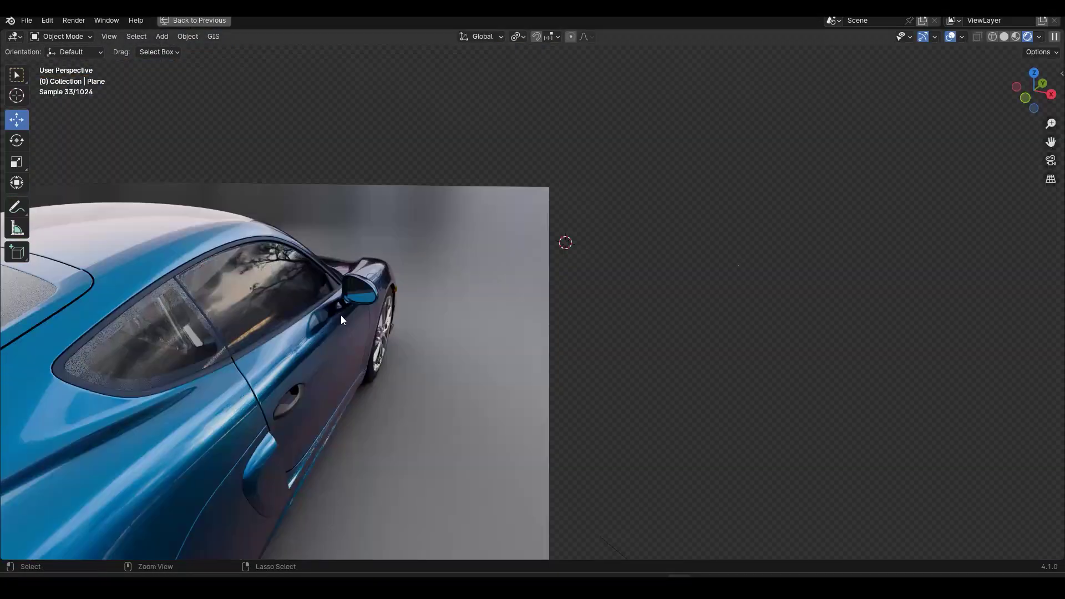
pyautogui.press('space')
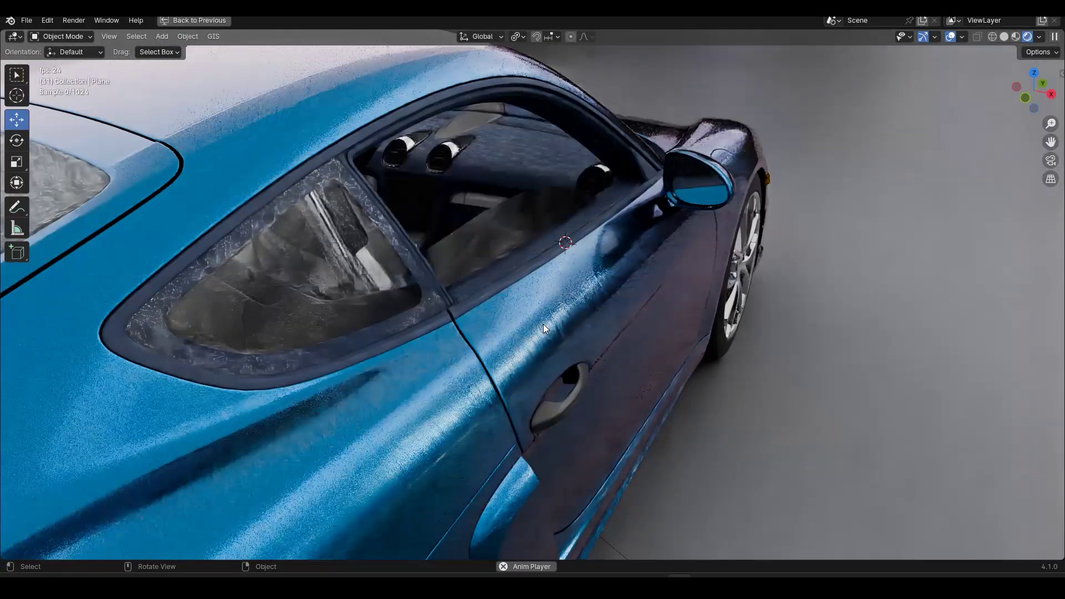
pyautogui.press('space')
pyautogui.moveTo(555, 285); pyautogui.dragTo(582, 314, button='middle')
pyautogui.hotkey('shift', 'Left')
# - Check the glass animation in the maximized viewport from the car's front right corner and return to frame 0
pyautogui.moveTo(557, 376); pyautogui.dragTo(246, 451, button='middle')
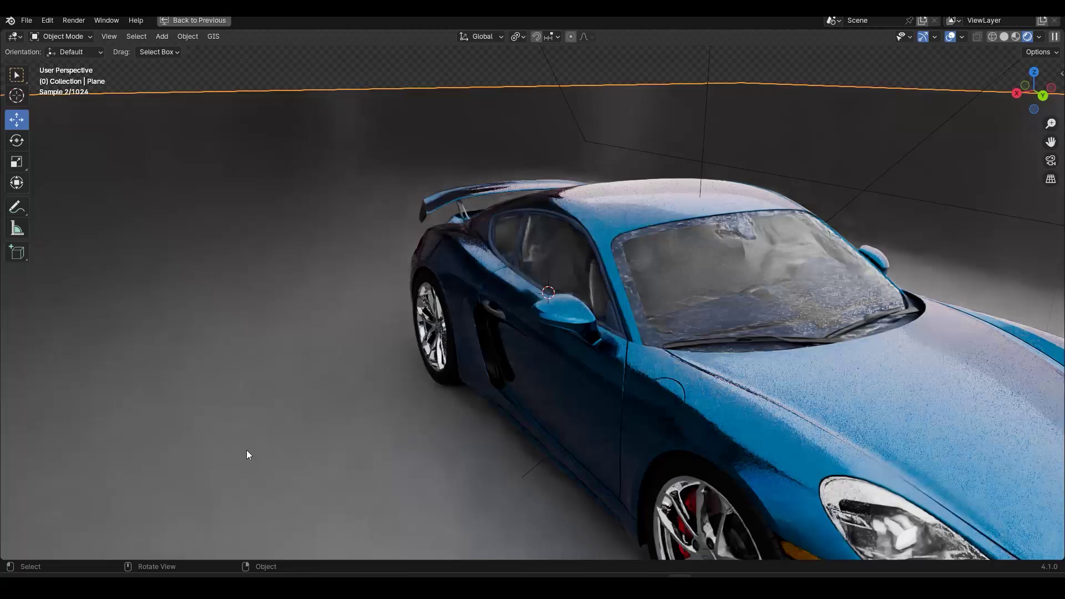
pyautogui.hotkey('ctrl', 'space')
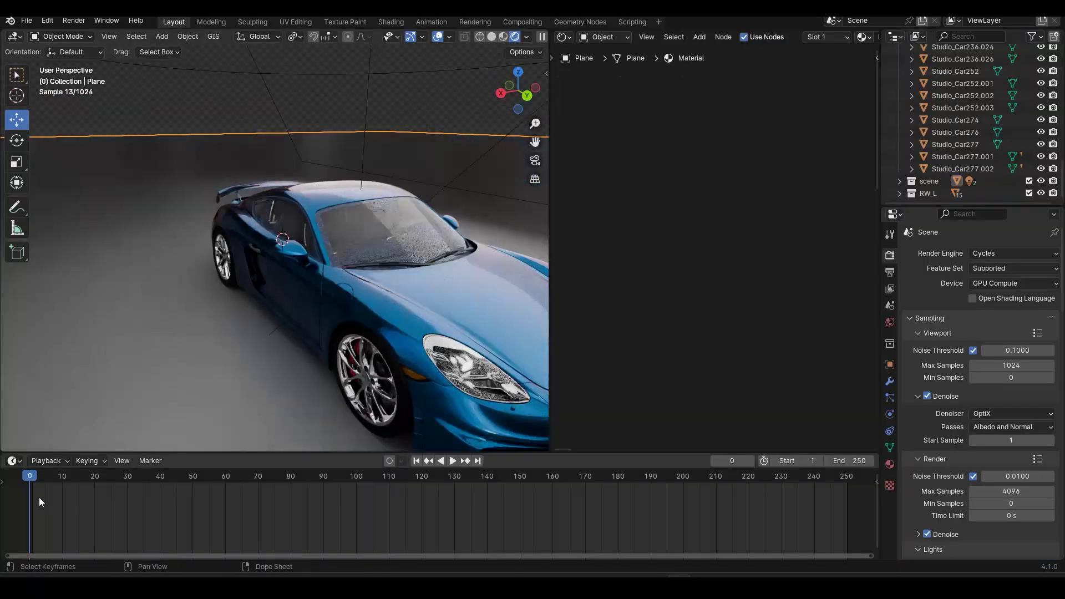
pyautogui.hotkey('ctrl', 'space')
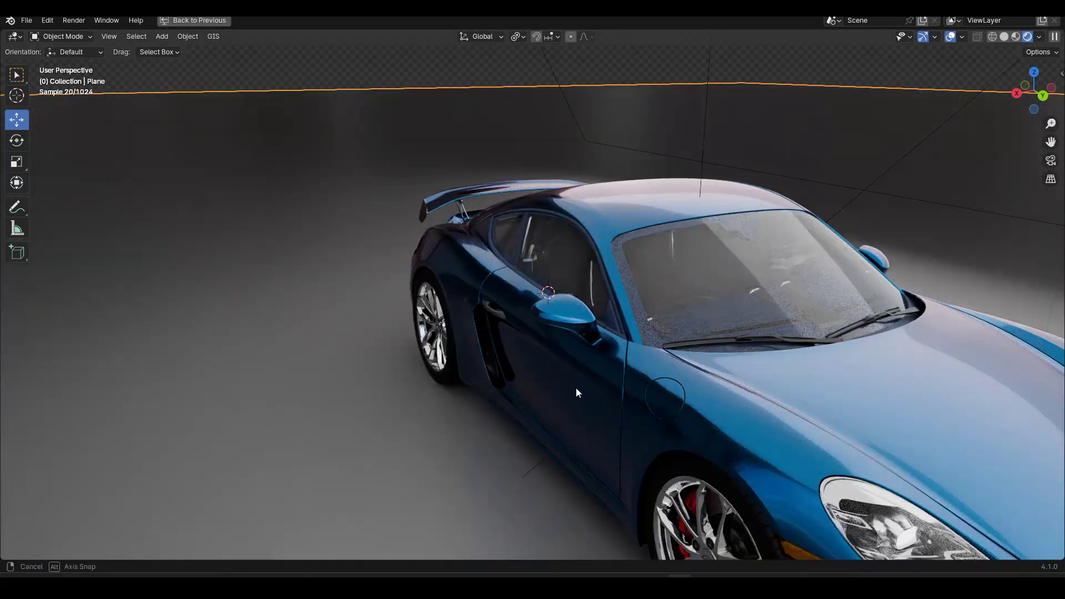
pyautogui.press('space')
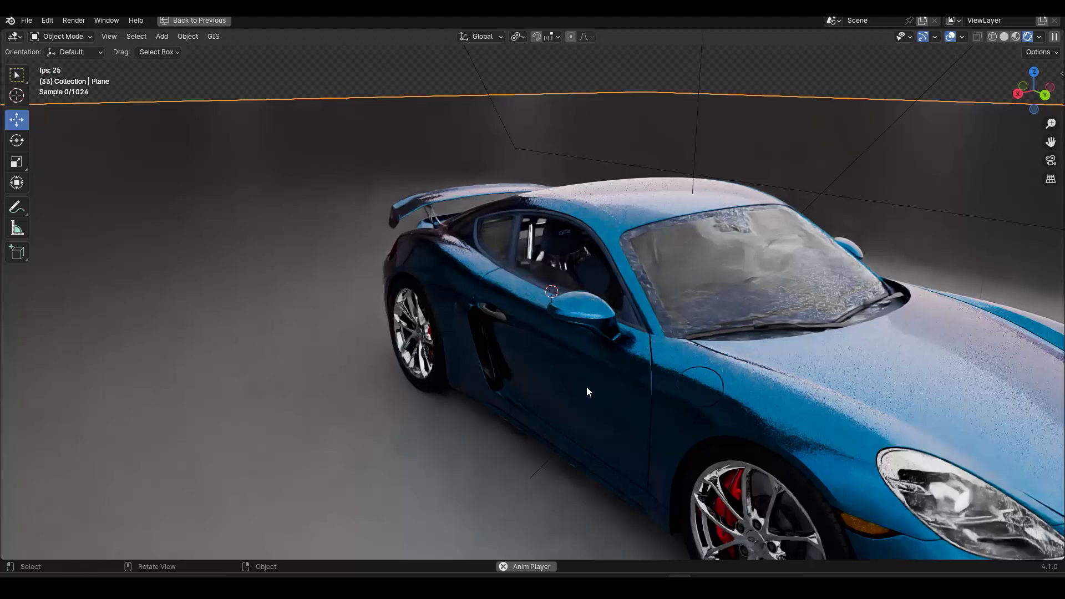
pyautogui.moveTo(600, 351); pyautogui.dragTo(579, 371, button='middle')
pyautogui.press('Escape')
# - Swing the right door Studio_Car277.002 open by rotating it about the global Z axis
pyautogui.click(578, 371)
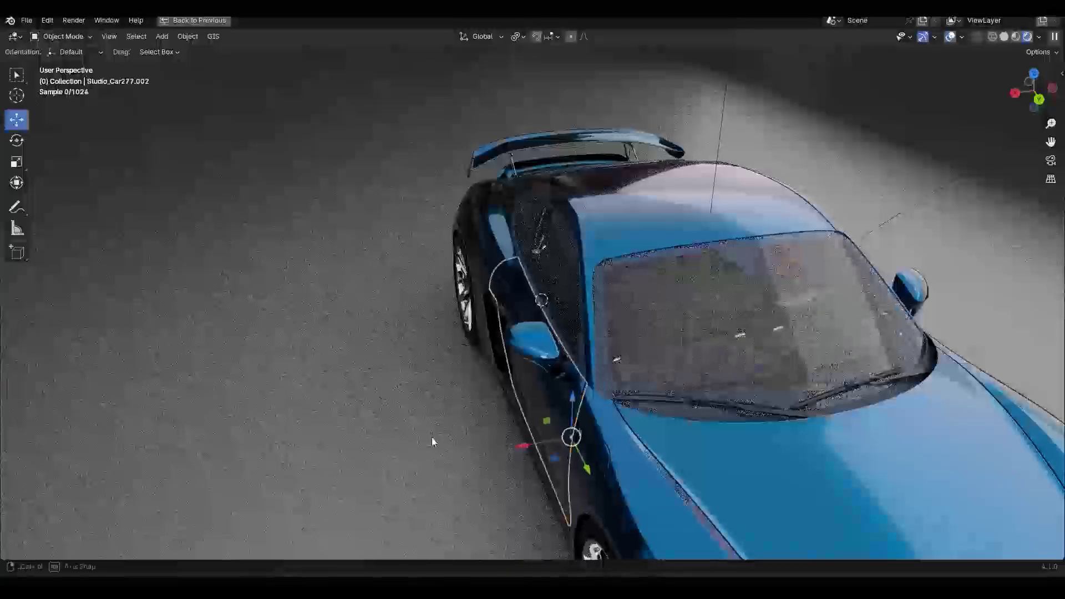
pyautogui.press('r')
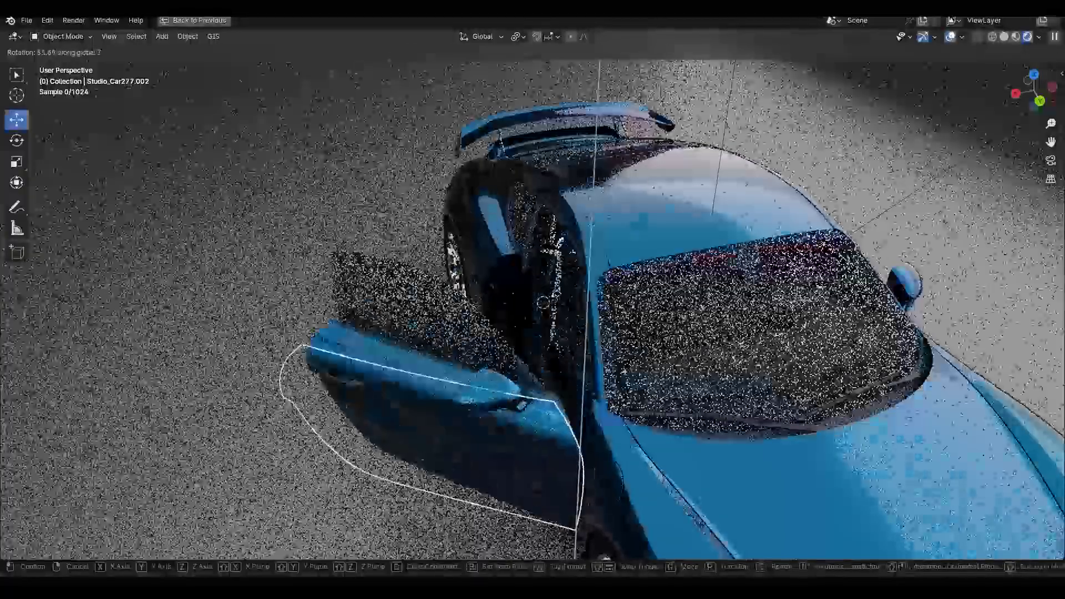
pyautogui.click(613, 483)
pyautogui.moveTo(408, 474); pyautogui.dragTo(109, 474, button='middle')
pyautogui.hotkey('ctrl', 'space')
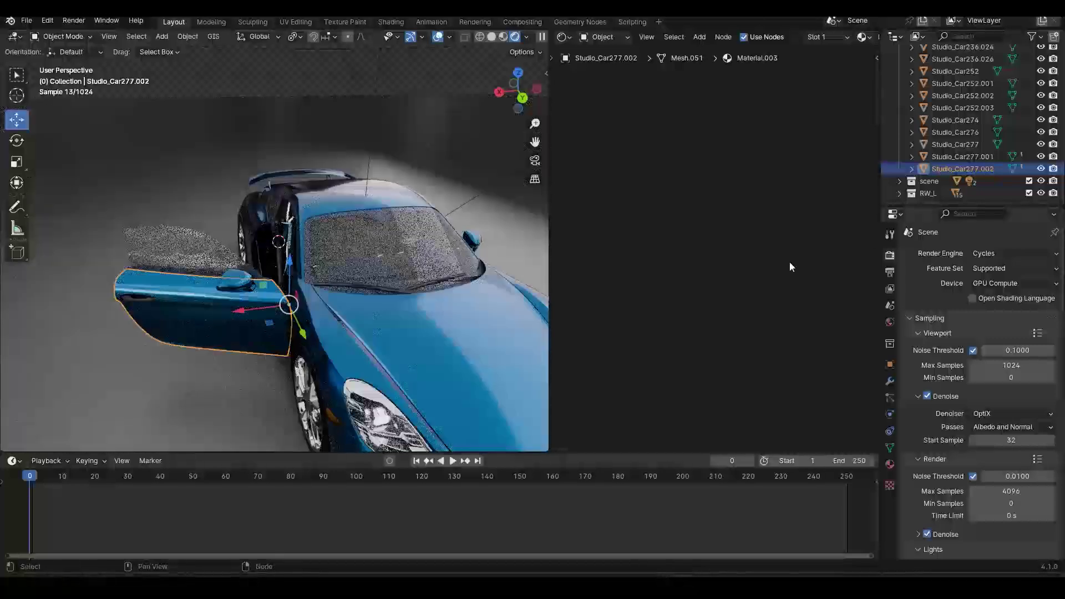
# - Play and scrub the glass animation with the right door open, ending back at frame 0
pyautogui.press('space')
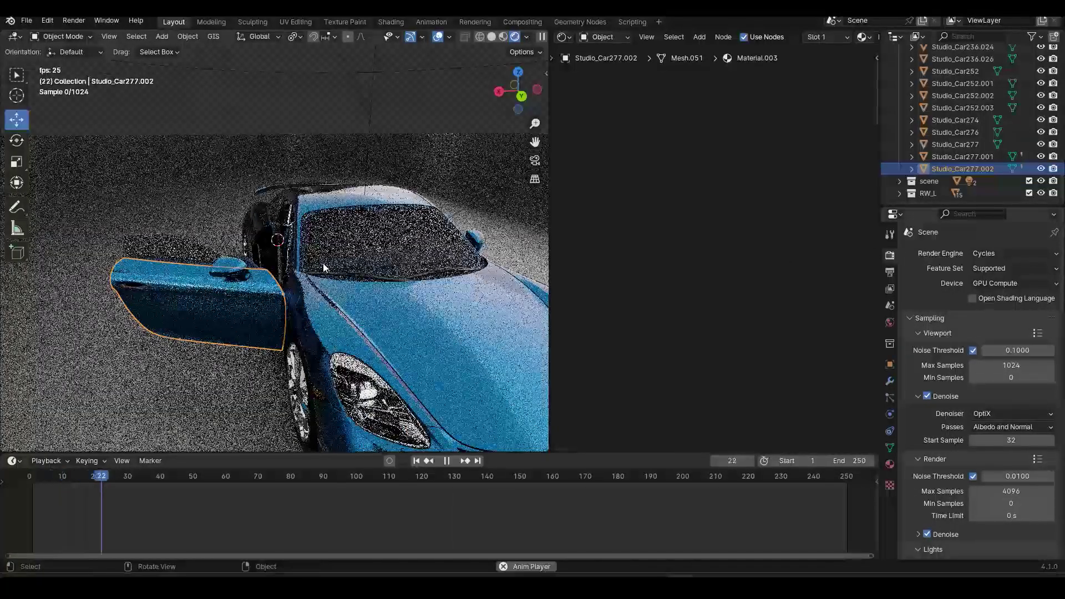
pyautogui.press('space')
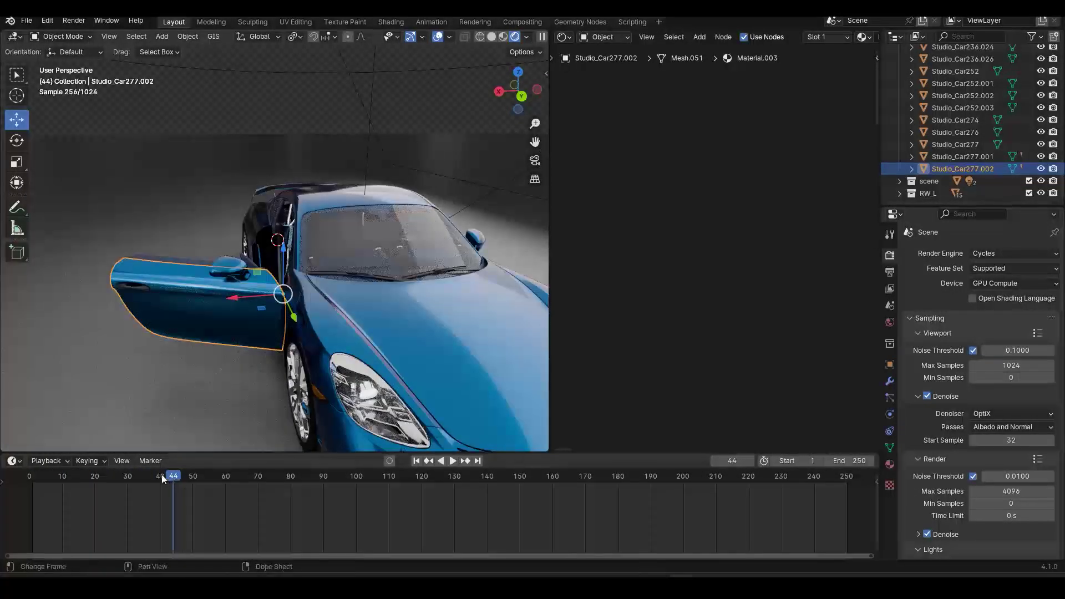
pyautogui.moveTo(161, 480); pyautogui.dragTo(114, 477)
pyautogui.moveTo(43, 475); pyautogui.dragTo(119, 469)
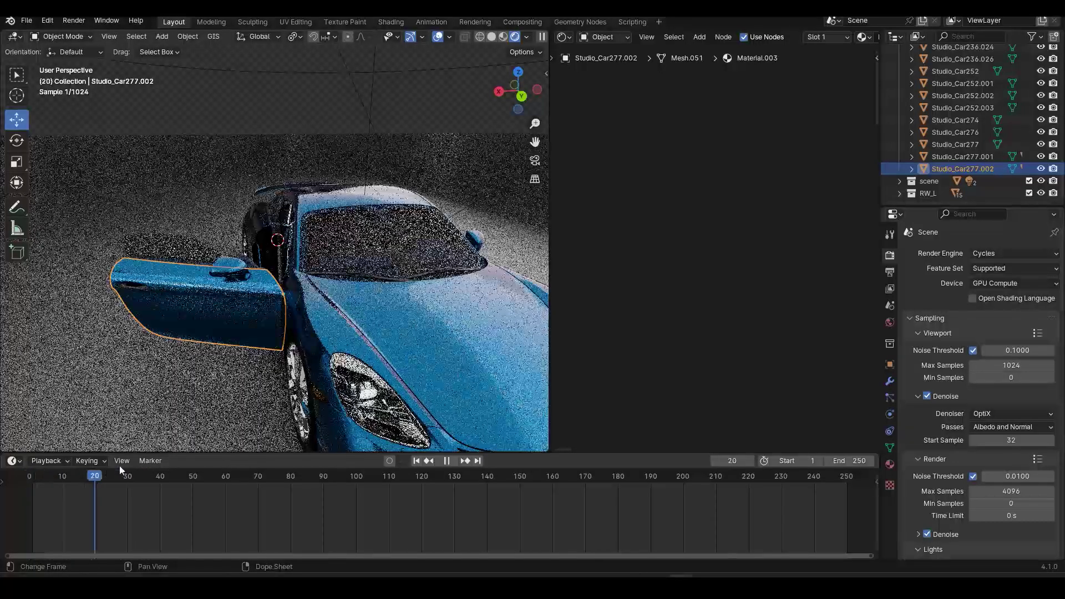
pyautogui.press('Escape')
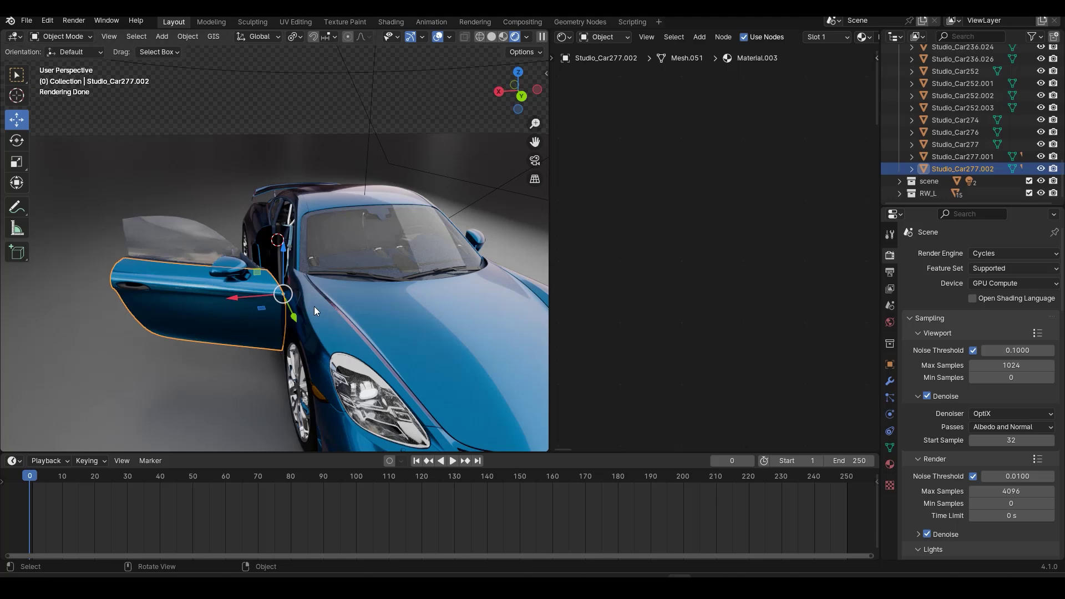
# - Undo the swing of the right door Studio_Car277.002 and select the window Door_R_Glass
pyautogui.hotkey('ctrl', 'z')
pyautogui.hotkey('ctrl', 'z')
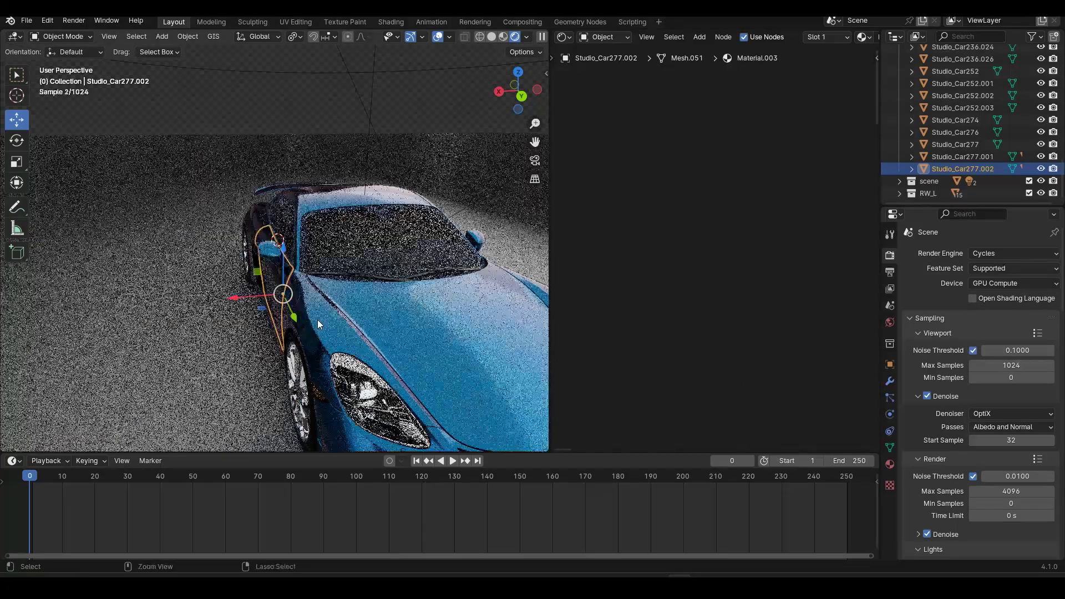
pyautogui.moveTo(270, 324); pyautogui.dragTo(332, 321, button='middle')
pyautogui.click(299, 221)
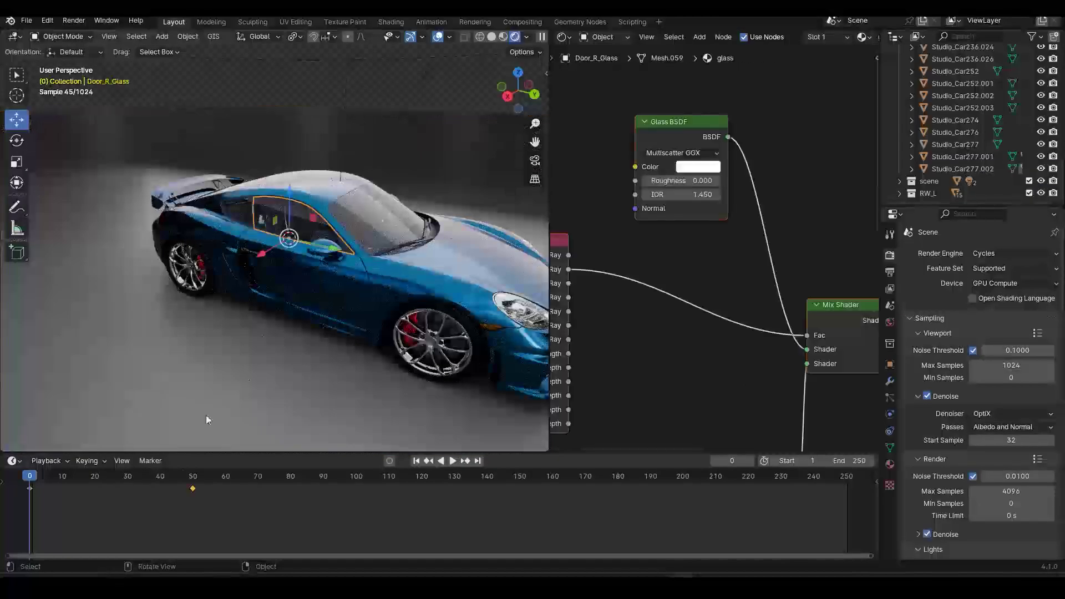
# - Play the glass animation on the closed right door, check it from the rear and return to frame 0
pyautogui.press('space')
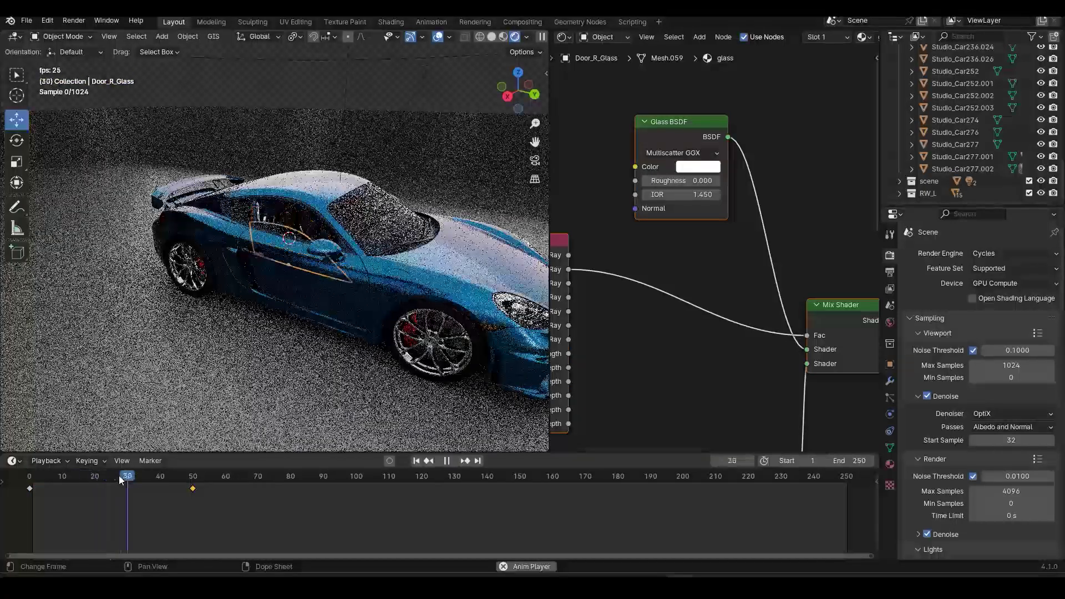
pyautogui.press('space')
pyautogui.moveTo(300, 300); pyautogui.dragTo(254, 357, button='middle')
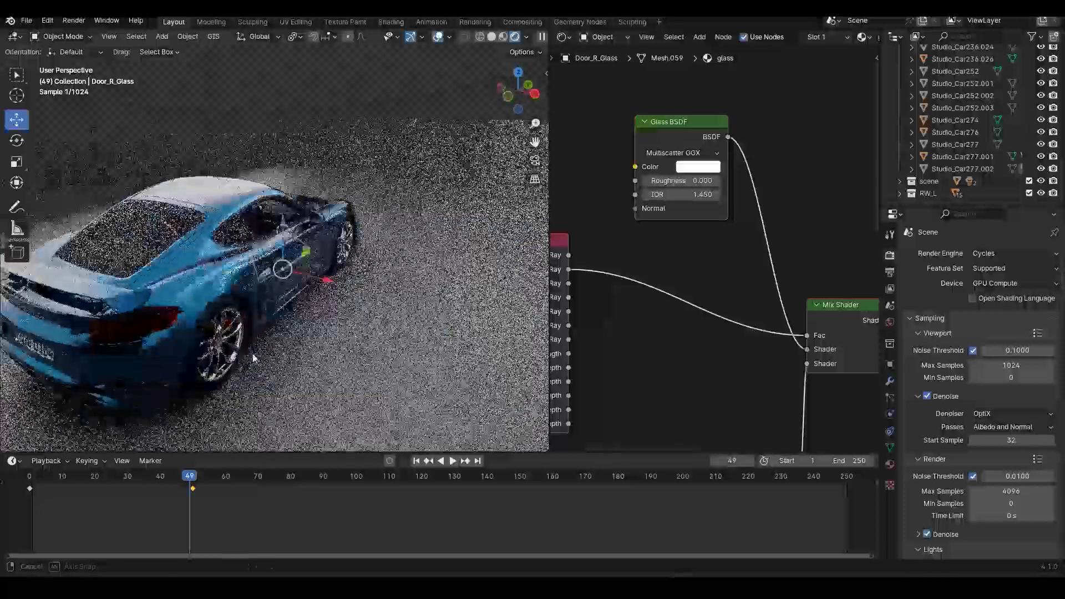
pyautogui.moveTo(190, 482); pyautogui.dragTo(5, 479)
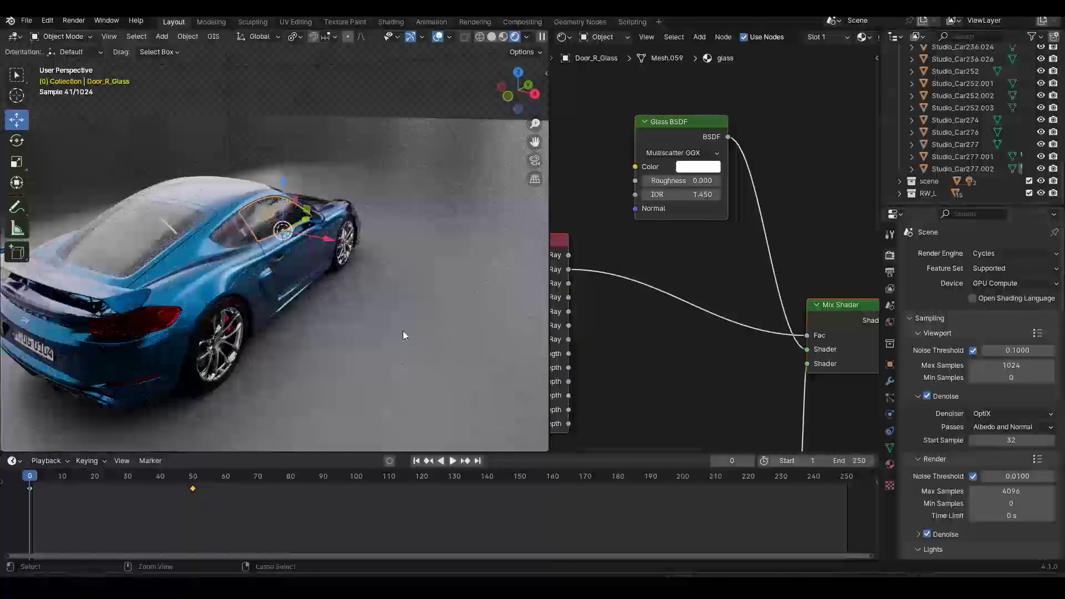
# - Save the file and show the car in solid shading with the scene collection hidden
pyautogui.hotkey('ctrl', 's')
pyautogui.moveTo(314, 295); pyautogui.dragTo(294, 277, button='middle')
pyautogui.press('z')
pyautogui.click(387, 278)
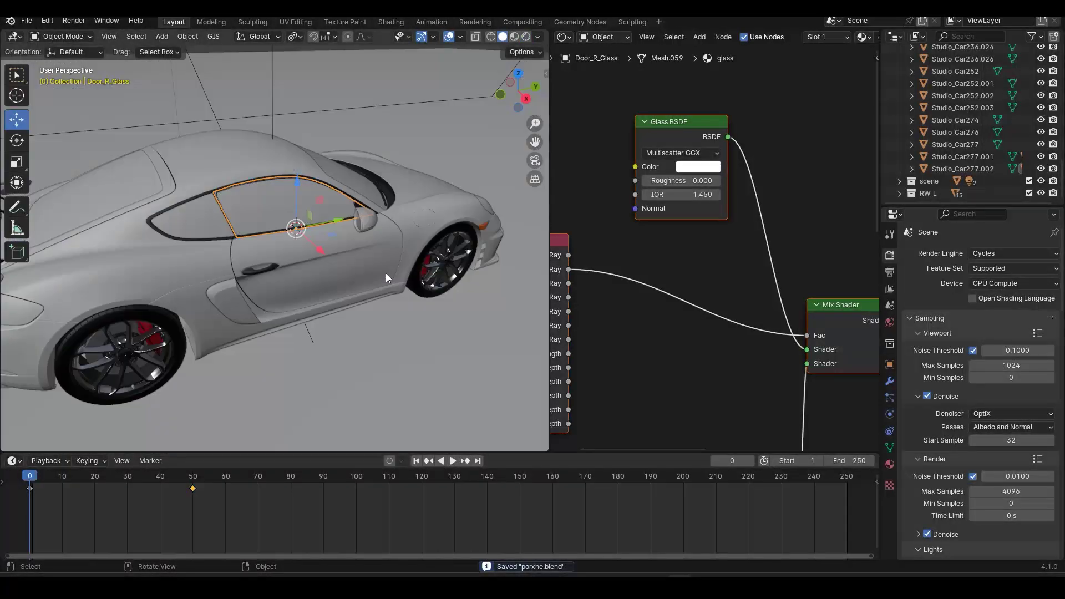
pyautogui.click(1040, 181)
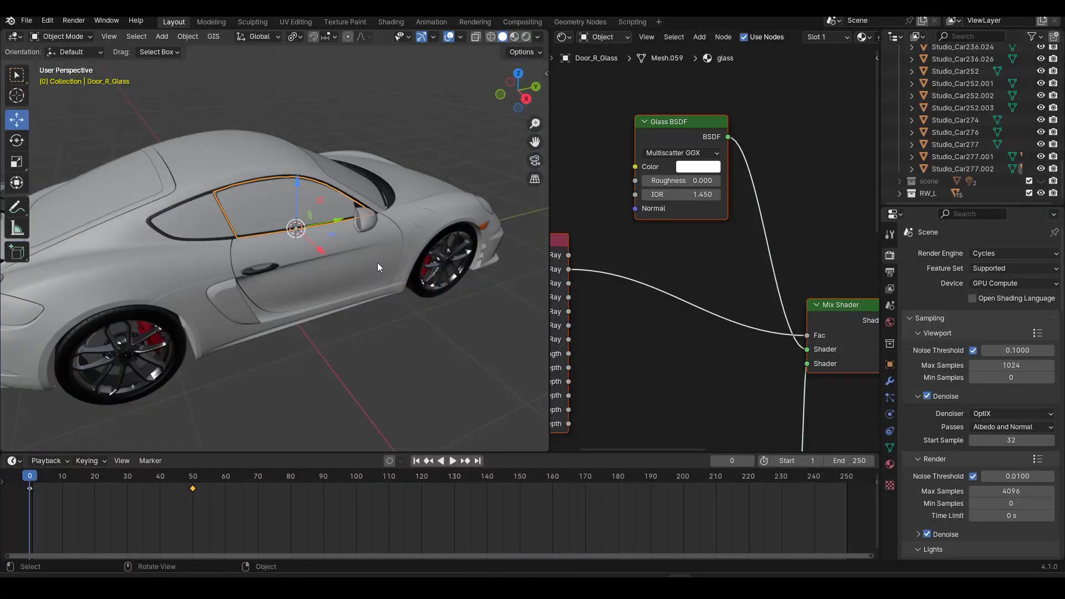
# - Maximize the viewport and select the left door Studio_Car277.001
pyautogui.moveTo(377, 262); pyautogui.dragTo(259, 337, button='middle')
pyautogui.hotkey('ctrl', 'space')
pyautogui.moveTo(317, 301); pyautogui.dragTo(532, 383, button='middle')
pyautogui.click(531, 384)
pyautogui.moveTo(565, 420); pyautogui.dragTo(516, 424, button='middle')
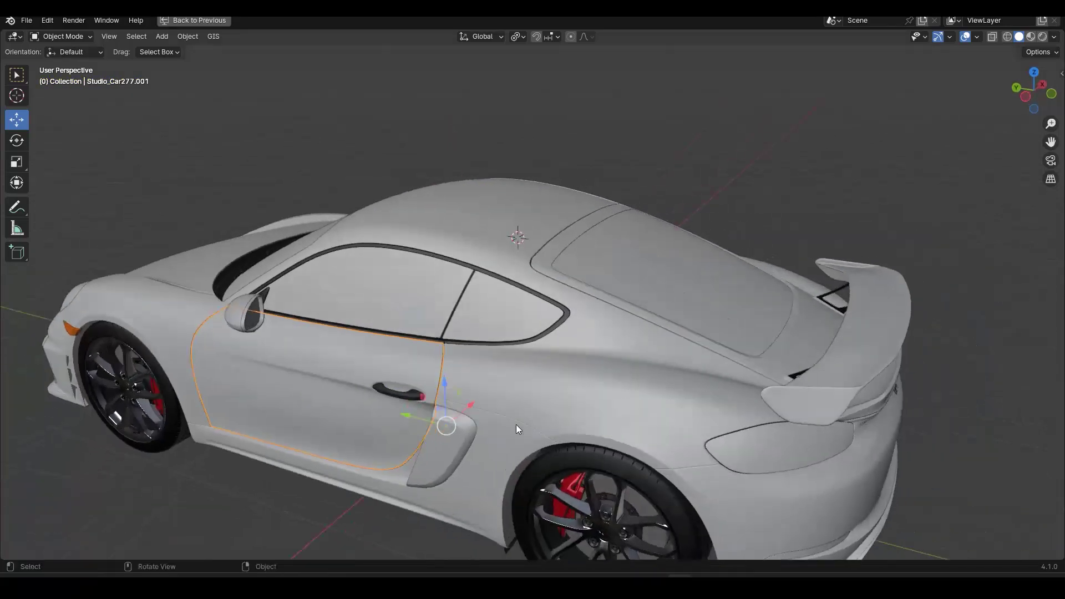
# - Move the outer body shell and the black roof frame Studio_Car274 away from the car to expose the interior
pyautogui.click(491, 218)
pyautogui.hotkey('alt', 'z')
pyautogui.scroll(-5, 510, 255)
pyautogui.moveTo(431, 291); pyautogui.dragTo(549, 263, button='middle')
pyautogui.press('g')
pyautogui.click(667, 219)
pyautogui.hotkey('alt', 'z')
pyautogui.click(557, 257)
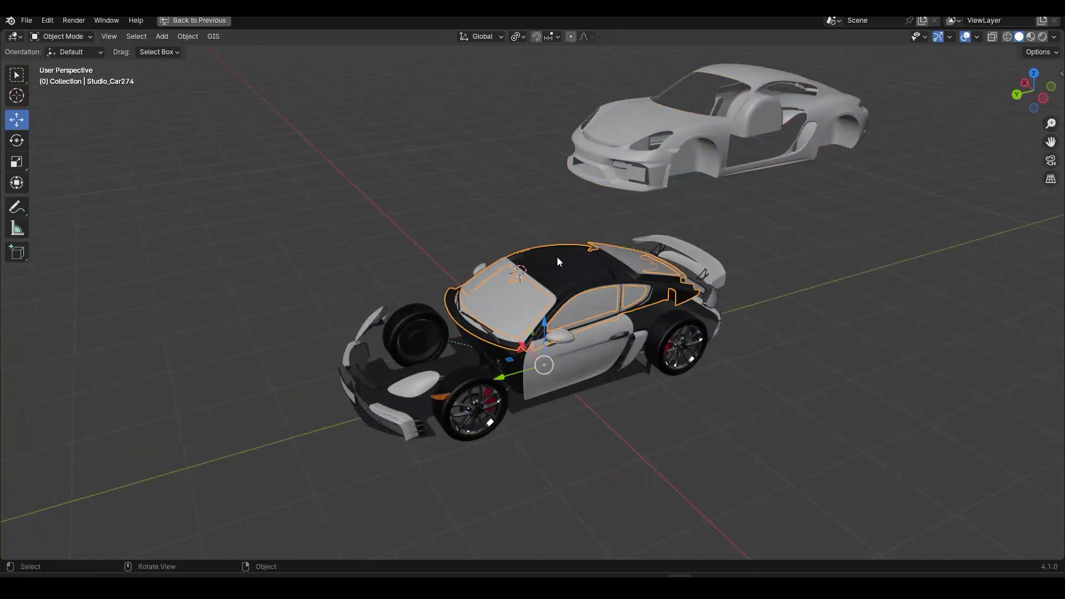
pyautogui.press('g')
pyautogui.click(441, 232)
pyautogui.scroll(5, 431, 250)
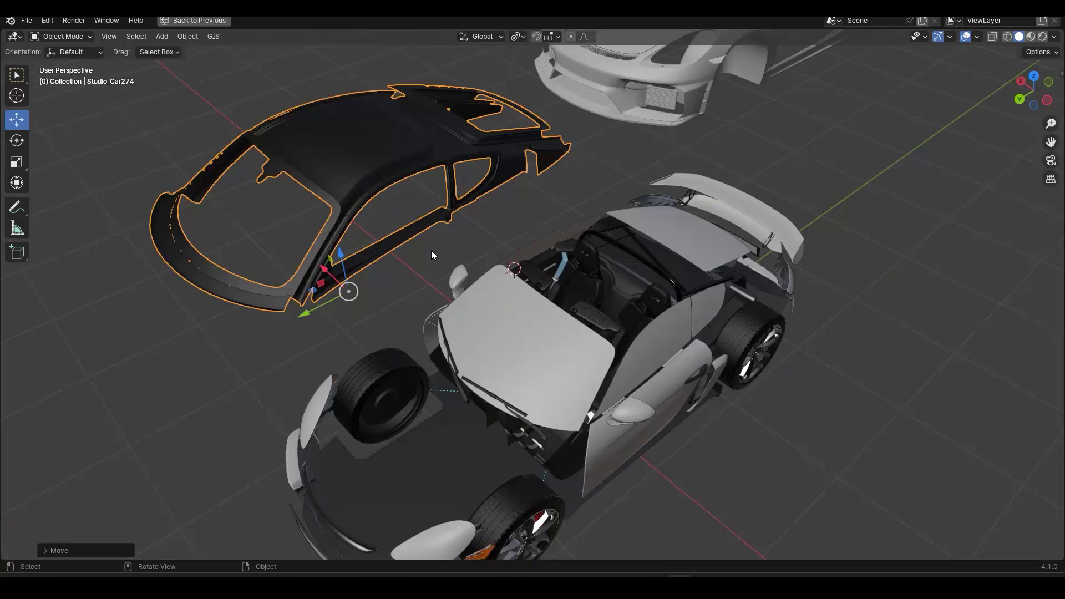
# - Separate the connected faces of the left door's window-sill trim from the roof frame Studio_Car274 into their own object
pyautogui.press('Tab')
pyautogui.press('3')
pyautogui.moveTo(382, 189); pyautogui.dragTo(309, 294)
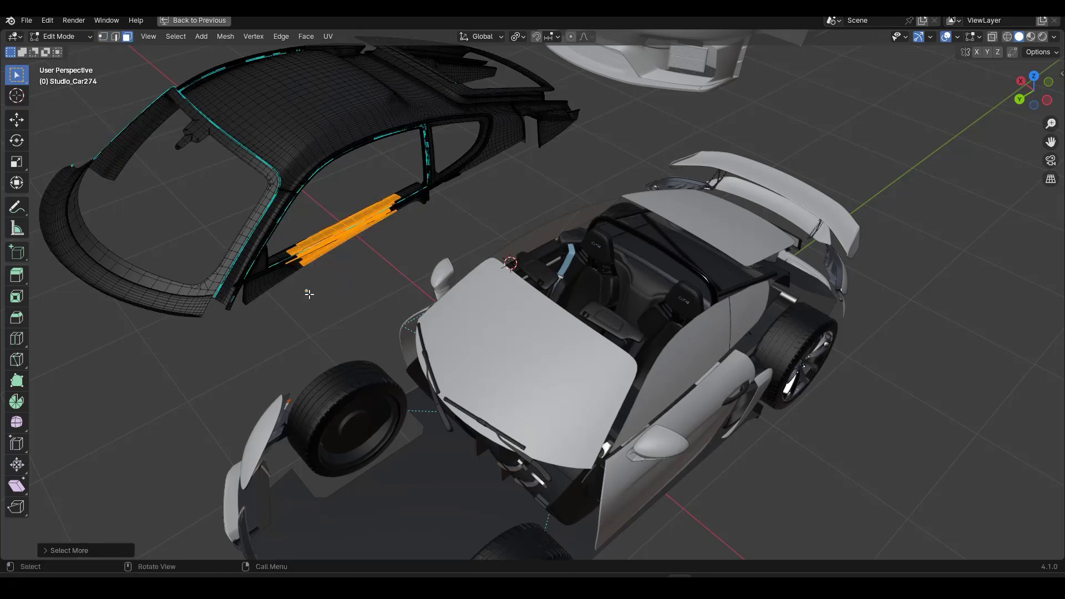
pyautogui.hotkey('alt', 'z')
pyautogui.moveTo(390, 198); pyautogui.dragTo(310, 290)
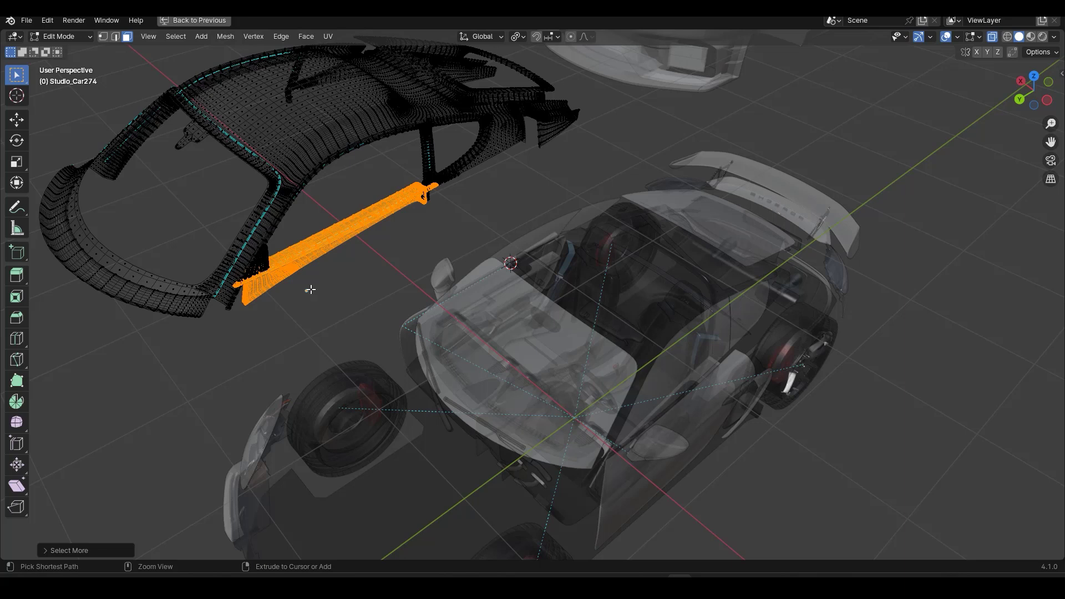
pyautogui.press('p')
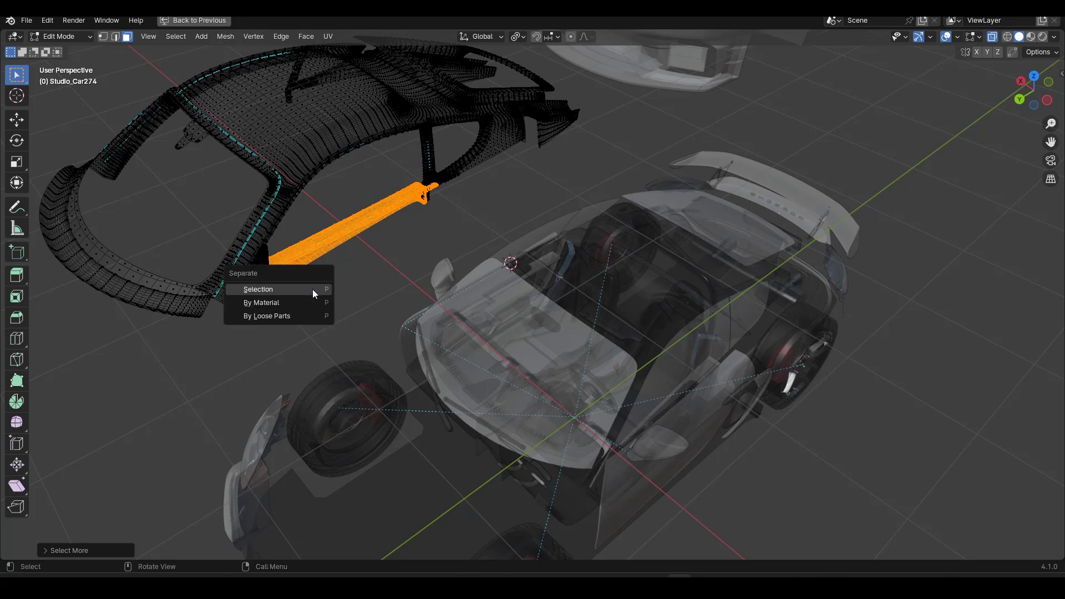
pyautogui.click(311, 290)
# - Separate the small triangular trim piece at the front corner of the left window from the roof frame Studio_Car274
pyautogui.press('Tab')
pyautogui.click(264, 260)
pyautogui.click(265, 254)
pyautogui.click(265, 255)
pyautogui.click(265, 256)
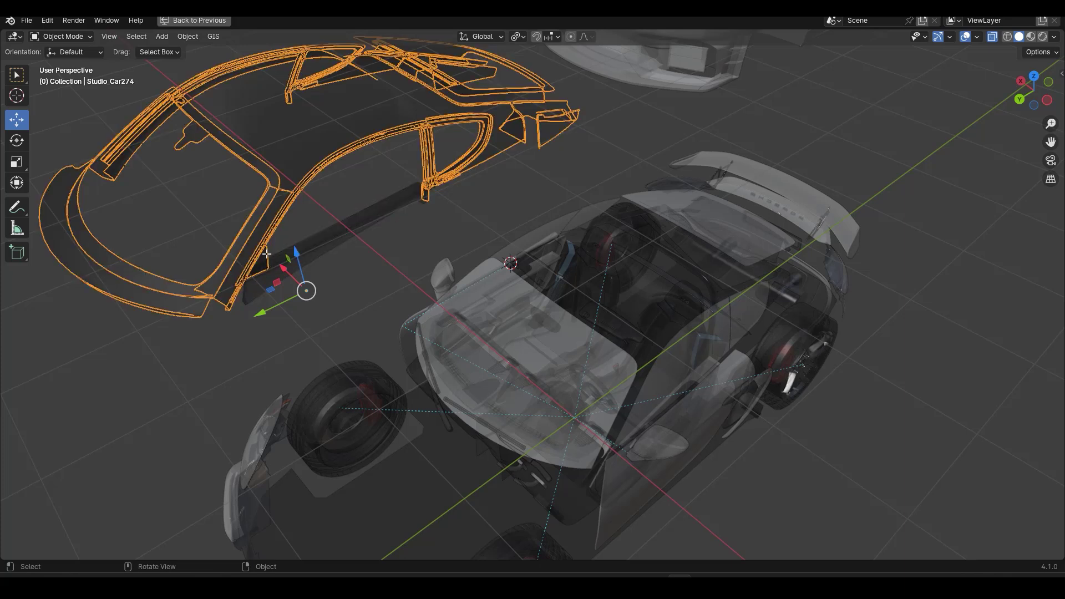
pyautogui.press('Tab')
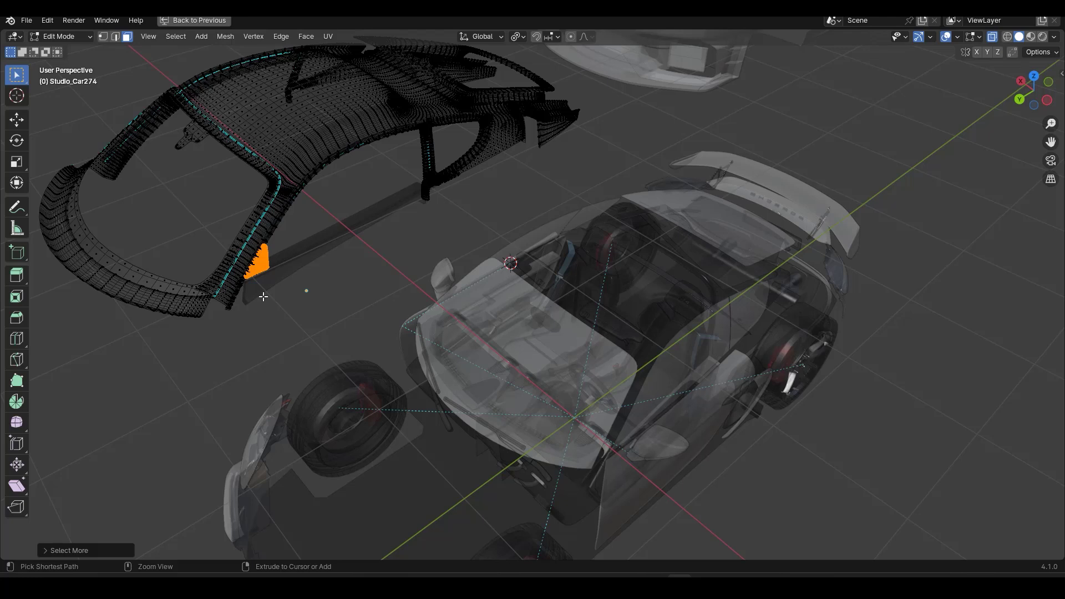
pyautogui.moveTo(259, 289); pyautogui.dragTo(286, 277, button='middle')
pyautogui.press('p')
pyautogui.click(275, 278)
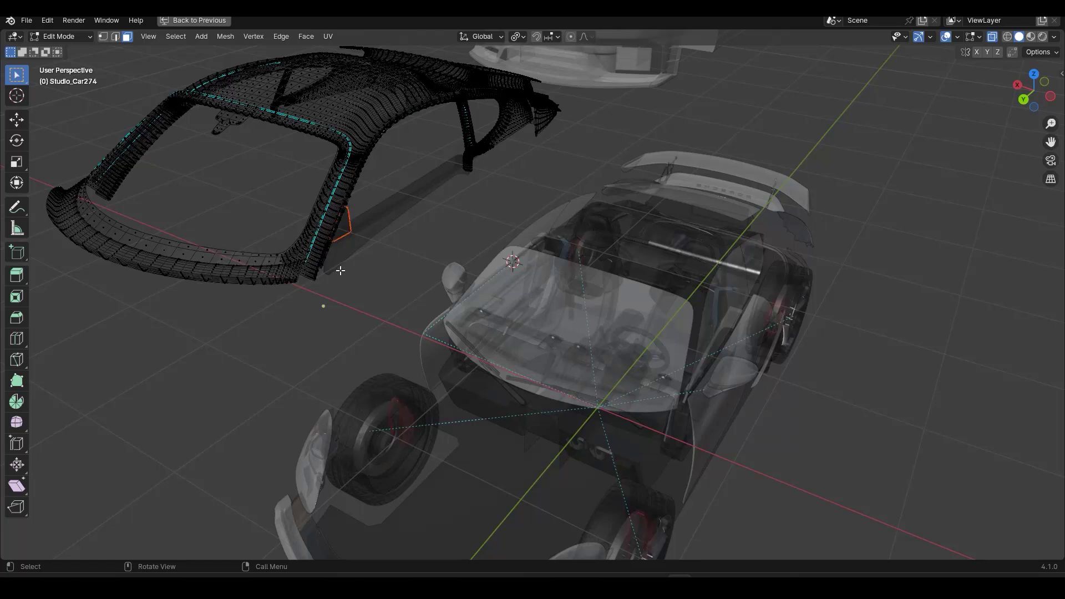
# - Clear the location of the separated sill trim and triangular piece to put them back on the car
pyautogui.press('Tab')
pyautogui.click(345, 228)
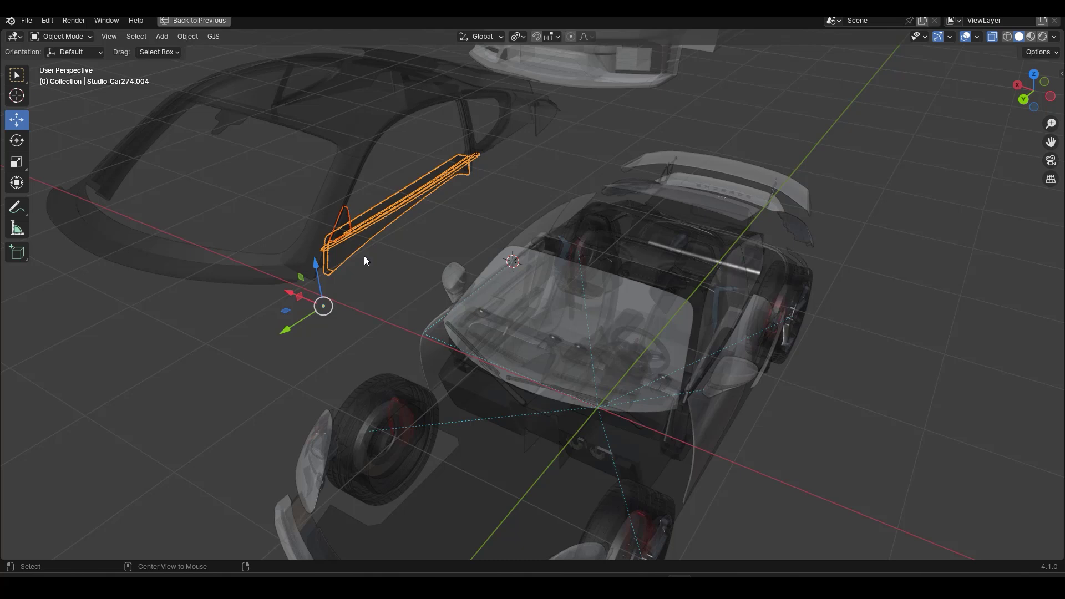
pyautogui.hotkey('alt', 'g')
pyautogui.click(326, 183)
pyautogui.scroll(-1, 403, 221)
pyautogui.moveTo(422, 242); pyautogui.dragTo(445, 272, button='middle')
pyautogui.scroll(5, 571, 372)
# - Parent the left window's glass and trim pieces to the door Studio_Car277.001 and check the link with a cancelled trial move
pyautogui.click(504, 382)
pyautogui.press('g')
pyautogui.rightClick(514, 375)
pyautogui.click(516, 300)
pyautogui.keyDown('shift'); pyautogui.click(516, 352); pyautogui.keyUp('shift')
pyautogui.hotkey('ctrl', 'p')
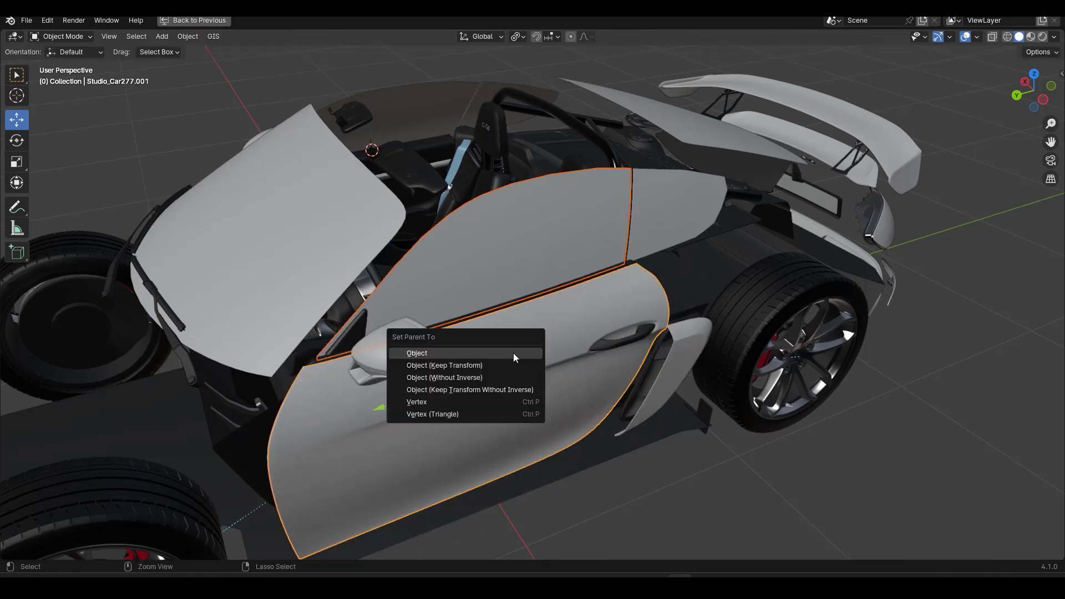
pyautogui.click(514, 354)
pyautogui.click(458, 405)
pyautogui.press('g')
pyautogui.rightClick(515, 411)
# - Parent the left outer door handle to the door Studio_Car277.001 and check it with a cancelled trial move
pyautogui.click(627, 344)
pyautogui.keyDown('shift'); pyautogui.click(560, 338); pyautogui.keyUp('shift')
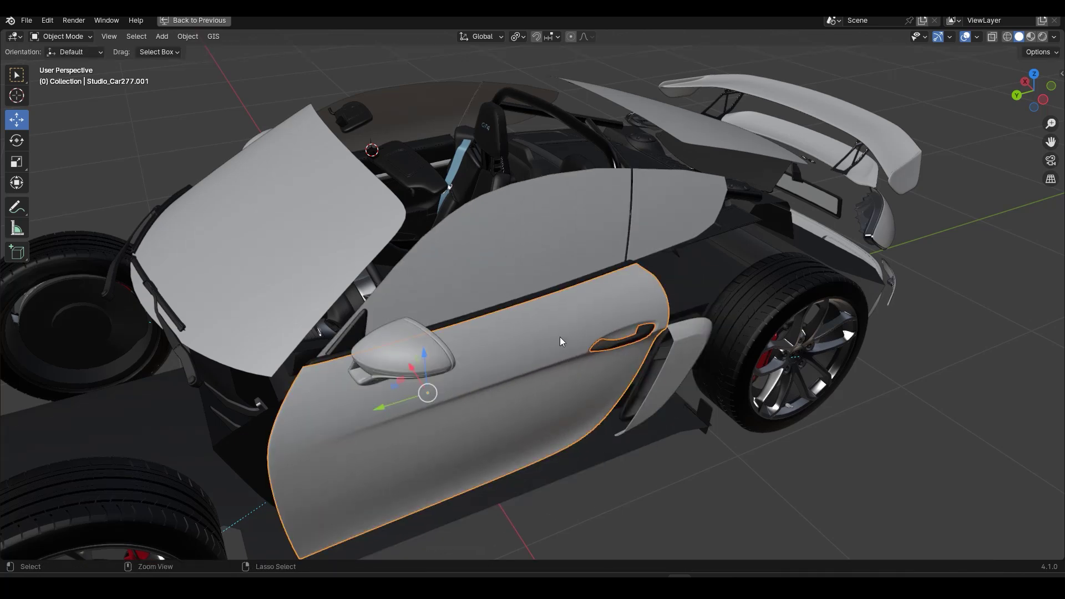
pyautogui.hotkey('ctrl', 'p')
pyautogui.click(560, 337)
pyautogui.scroll(-3, 482, 371)
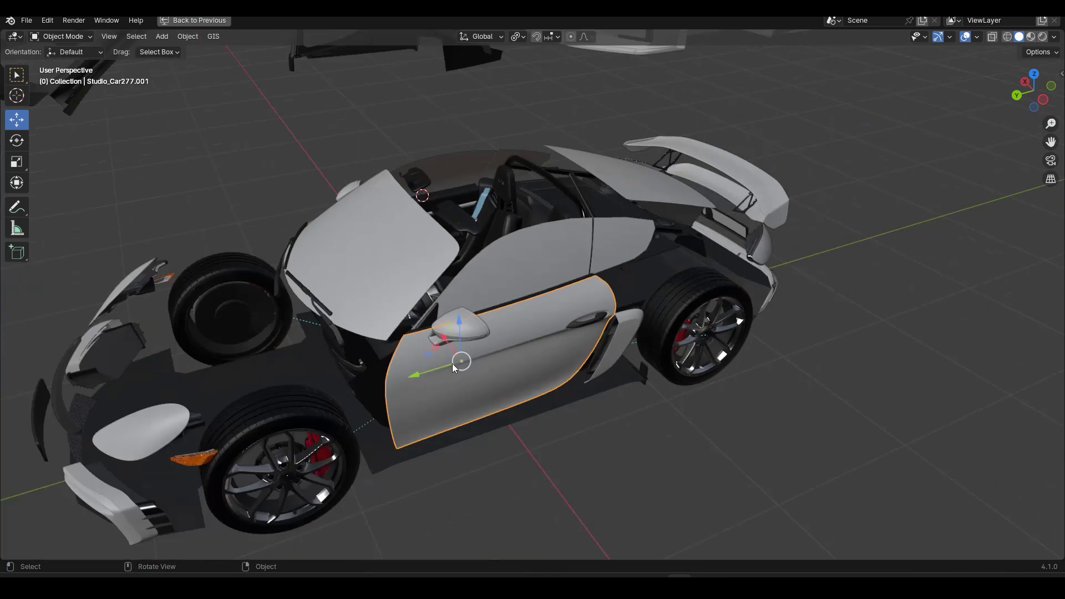
pyautogui.press('g')
pyautogui.rightClick(594, 429)
# - Move the windshield and rear glass object Studio_Car66 away from the car
pyautogui.click(389, 287)
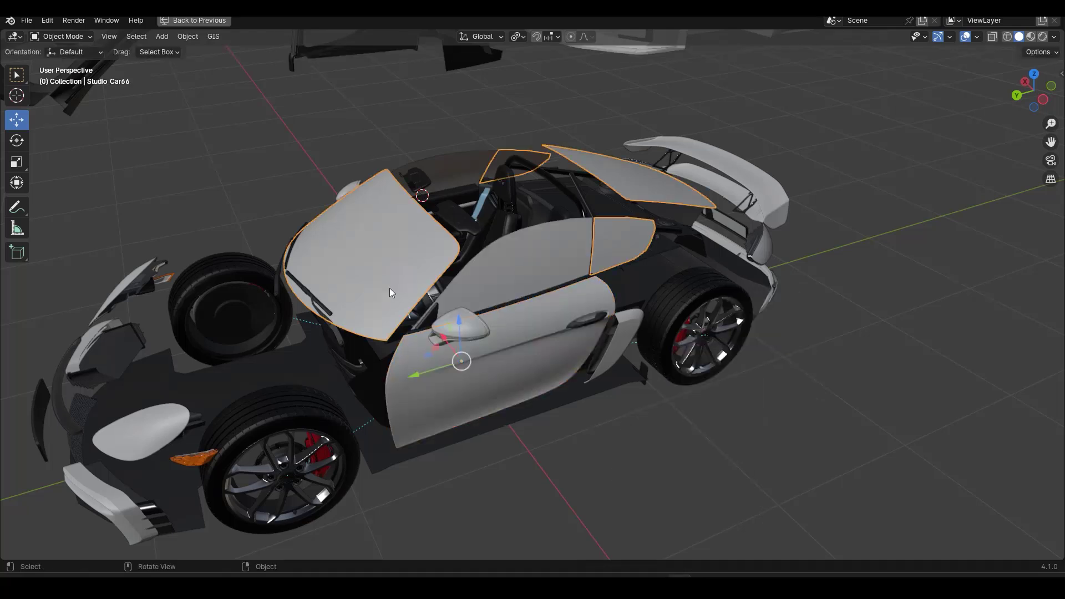
pyautogui.scroll(-4, 389, 288)
pyautogui.press('g')
pyautogui.click(823, 229)
# - Select the interior mesh Studio_Car236 at the left door's armrest and open it for mesh editing with X-ray on
pyautogui.scroll(3, 511, 316)
pyautogui.moveTo(595, 341); pyautogui.dragTo(577, 388, button='middle')
pyautogui.scroll(4, 680, 307)
pyautogui.scroll(4, 621, 330)
pyautogui.scroll(-4, 621, 330)
pyautogui.moveTo(620, 331); pyautogui.dragTo(634, 352, button='middle')
pyautogui.scroll(4, 643, 350)
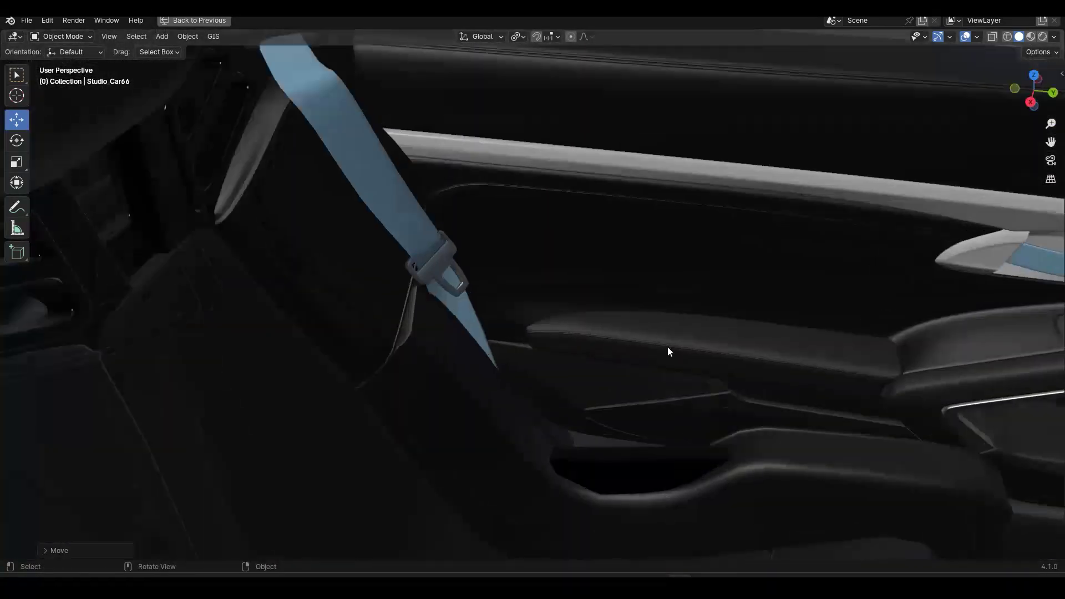
pyautogui.click(668, 346)
pyautogui.scroll(-3, 693, 363)
pyautogui.moveTo(713, 374); pyautogui.dragTo(490, 266, button='middle')
pyautogui.scroll(-5, 491, 266)
pyautogui.hotkey('alt', 'z')
pyautogui.hotkey('alt', 'z')
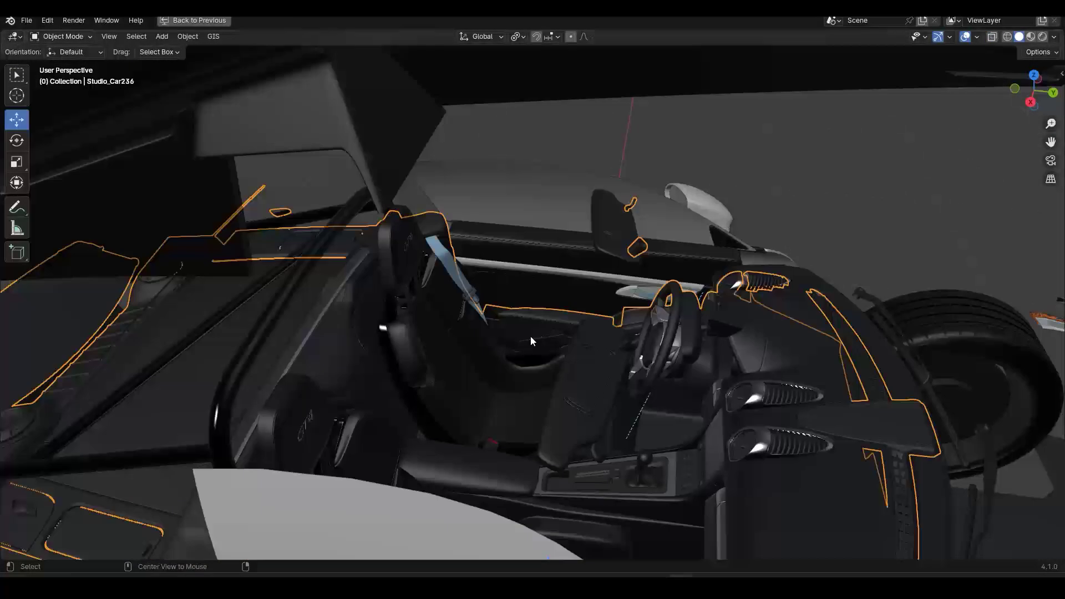
pyautogui.scroll(4, 577, 342)
pyautogui.hotkey('alt', 'z')
pyautogui.press('Tab')
# - Select faces along the left door's armrest and storage pocket in the interior mesh Studio_Car236
pyautogui.moveTo(630, 357); pyautogui.dragTo(591, 347, button='middle')
pyautogui.moveTo(588, 328); pyautogui.dragTo(648, 451)
pyautogui.moveTo(648, 451); pyautogui.dragTo(692, 450, button='middle')
pyautogui.moveTo(716, 378); pyautogui.dragTo(700, 347, button='middle')
pyautogui.keyDown('shift'); pyautogui.moveTo(700, 336); pyautogui.dragTo(668, 276); pyautogui.keyUp('shift')
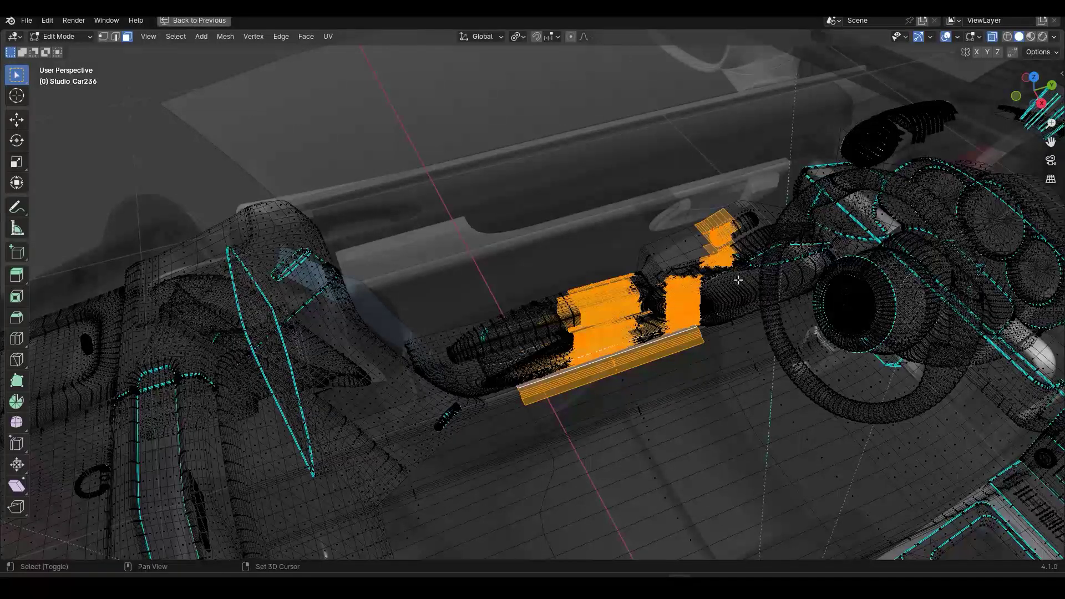
pyautogui.keyDown('shift'); pyautogui.moveTo(738, 280); pyautogui.dragTo(531, 409); pyautogui.keyUp('shift')
pyautogui.keyDown('shift'); pyautogui.moveTo(522, 304); pyautogui.dragTo(479, 383); pyautogui.keyUp('shift')
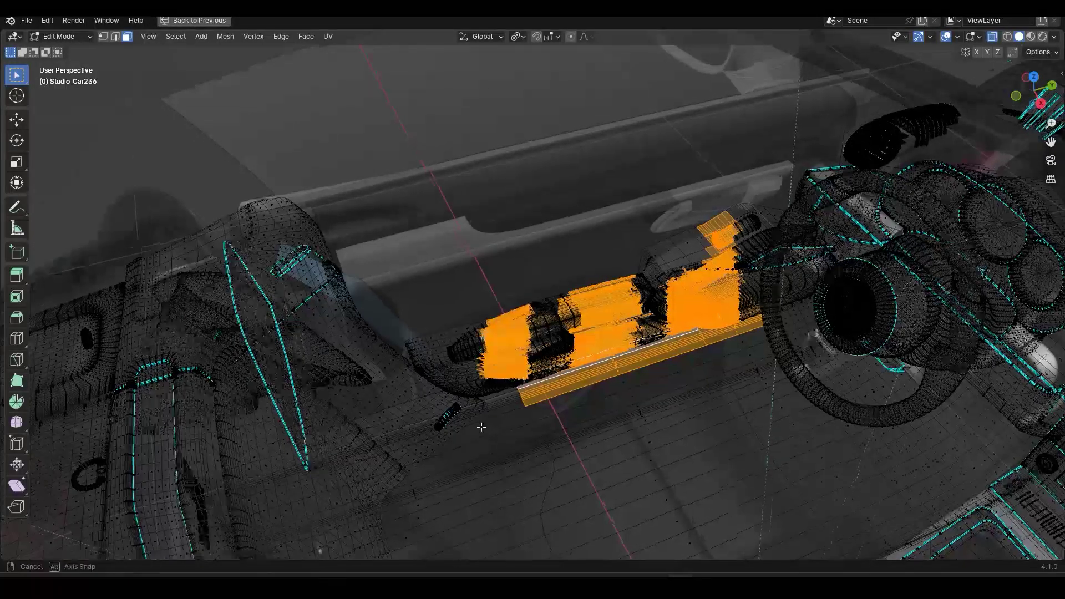
pyautogui.moveTo(482, 427); pyautogui.dragTo(488, 347, button='middle')
pyautogui.keyDown('shift'); pyautogui.moveTo(635, 448); pyautogui.dragTo(678, 477); pyautogui.keyUp('shift')
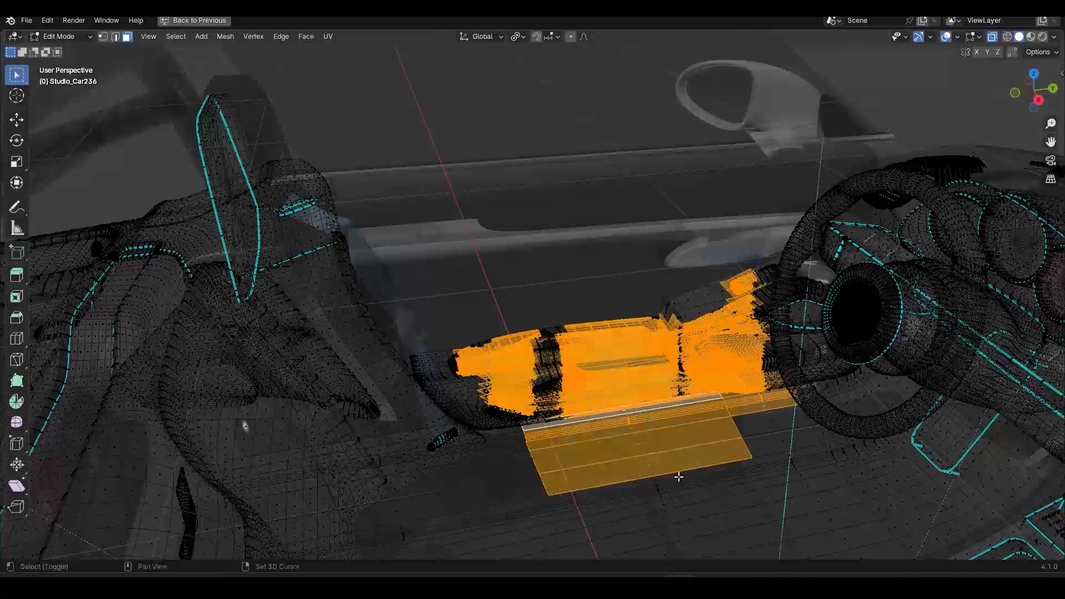
pyautogui.moveTo(639, 469); pyautogui.dragTo(497, 281, button='middle')
pyautogui.moveTo(314, 424); pyautogui.dragTo(840, 280)
# - Grow the face selection until it covers the left door's whole armrest and storage pocket
pyautogui.moveTo(840, 281); pyautogui.dragTo(692, 302, button='middle')
pyautogui.press('ctrl+KP_Add')
pyautogui.press('ctrl+KP_Add')
pyautogui.press('ctrl+KP_Add')
pyautogui.press('ctrl+KP_Add')
pyautogui.press('ctrl+KP_Add')
pyautogui.press('ctrl+KP_Add')
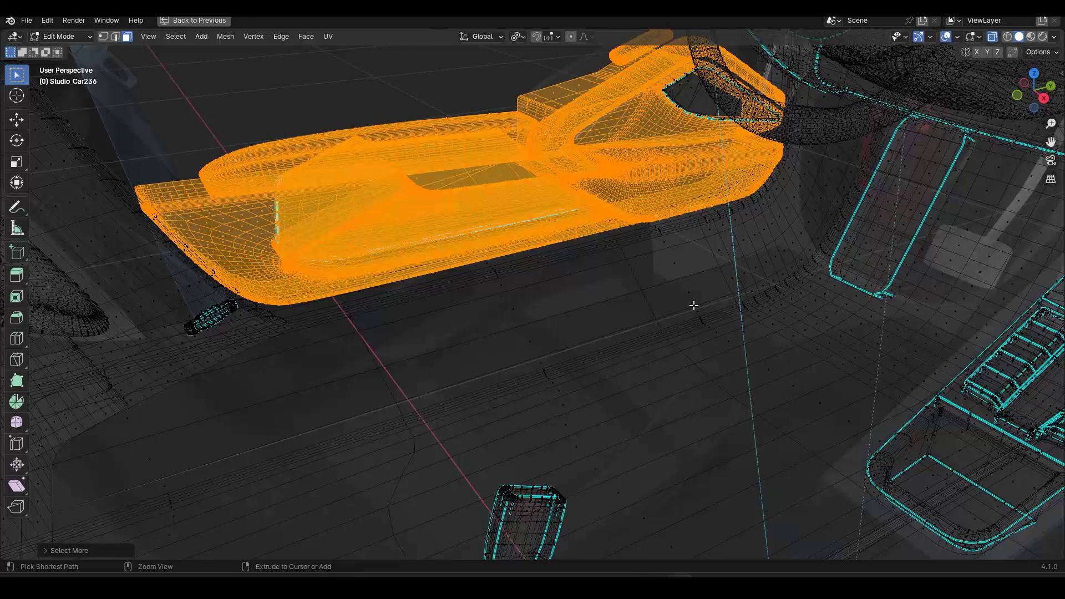
# - Check the armrest selection with X-ray off and separate it from the interior mesh Studio_Car236 into its own object
pyautogui.moveTo(691, 307)
pyautogui.mouseDown(button='middle')
pyautogui.moveTo(677, 444)
pyautogui.moveTo(632, 373)
pyautogui.moveTo(621, 290)
pyautogui.mouseUp(button='middle')
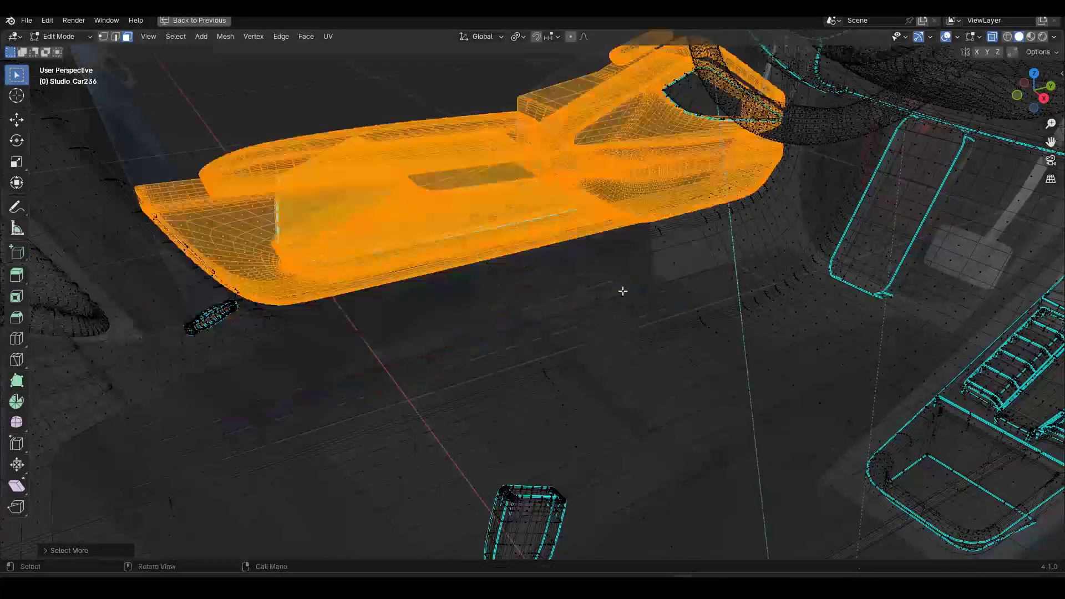
pyautogui.hotkey('alt', 'z')
pyautogui.moveTo(657, 163); pyautogui.dragTo(520, 251, button='middle')
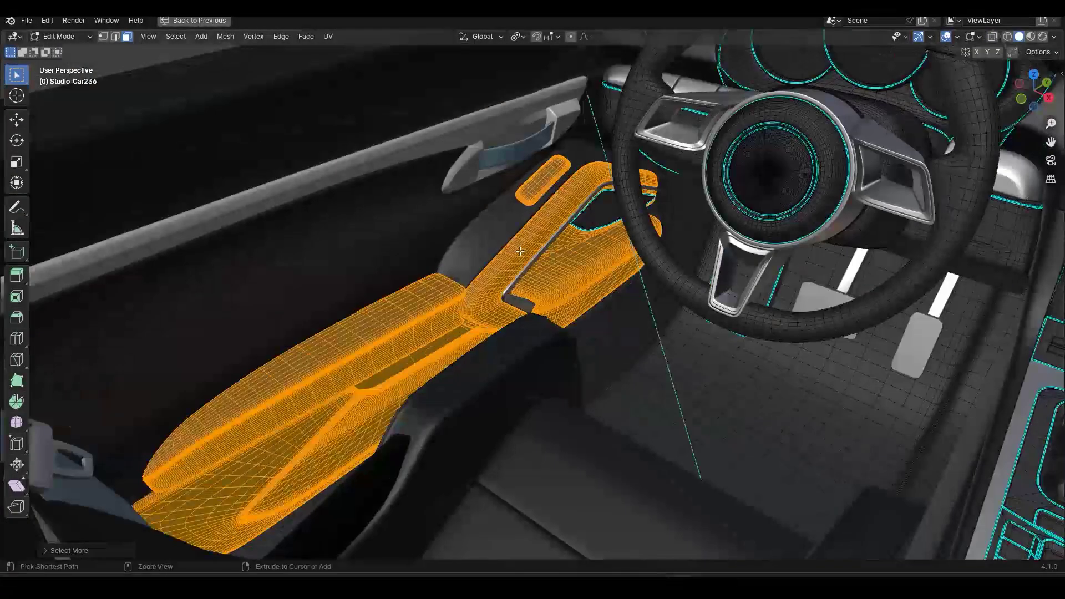
pyautogui.press('F3')
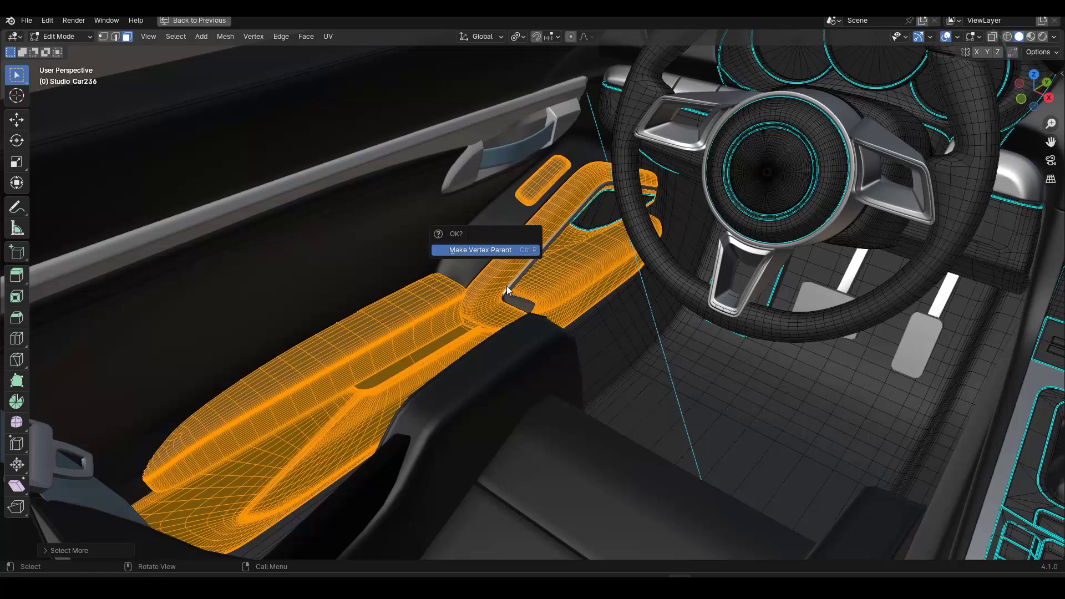
pyautogui.press('F3')
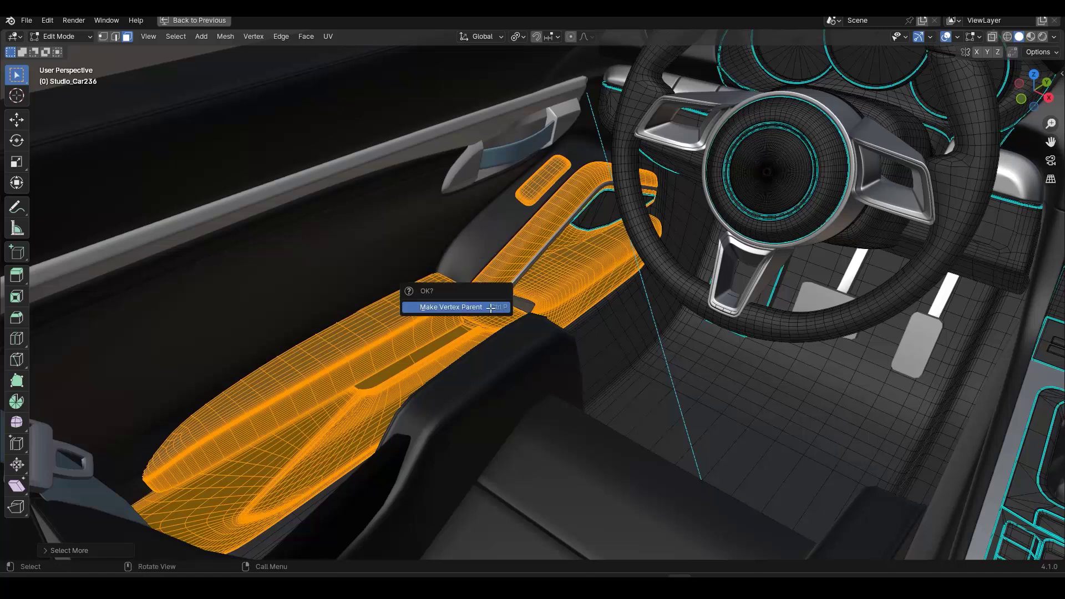
pyautogui.press('Return')
pyautogui.click(494, 310)
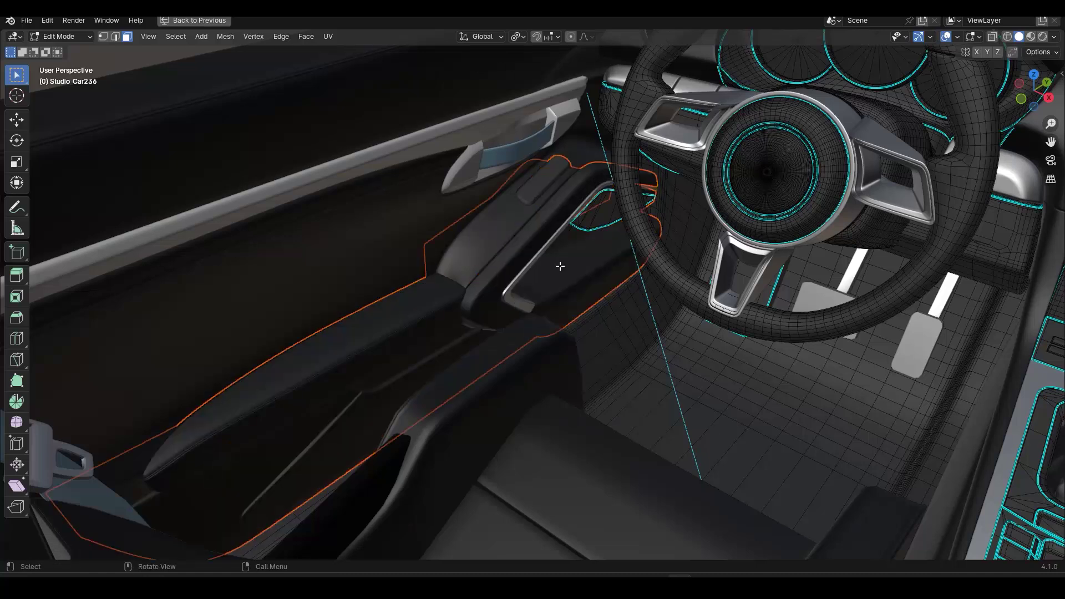
# - Parent the armrest's metal trim strip Studio_Car236.017 to the separated armrest panel Studio_Car236.029
pyautogui.press('Tab')
pyautogui.click(591, 243)
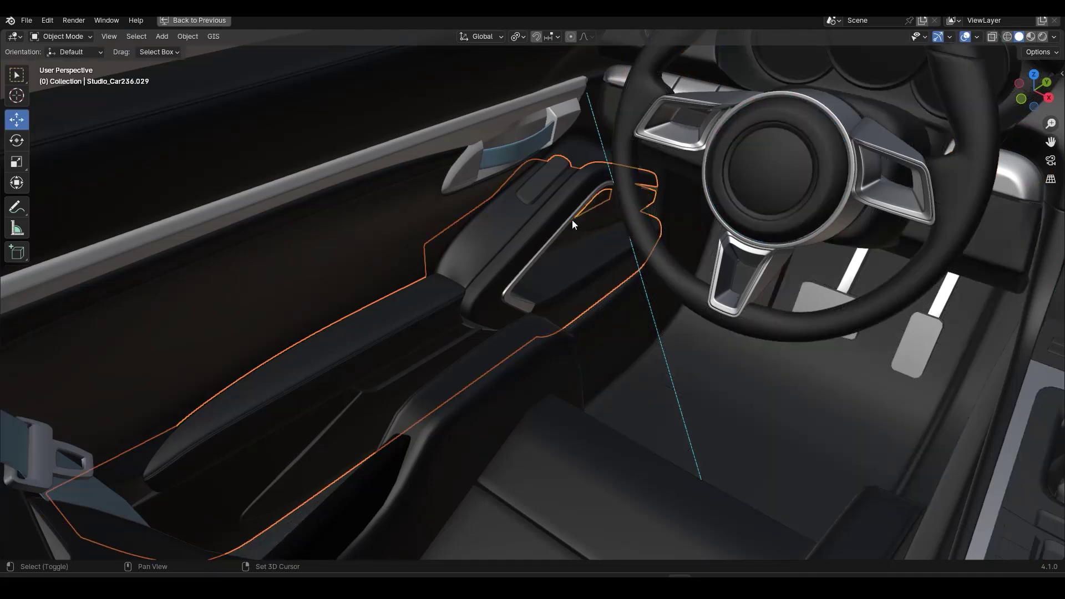
pyautogui.keyDown('shift'); pyautogui.click(515, 306); pyautogui.keyUp('shift')
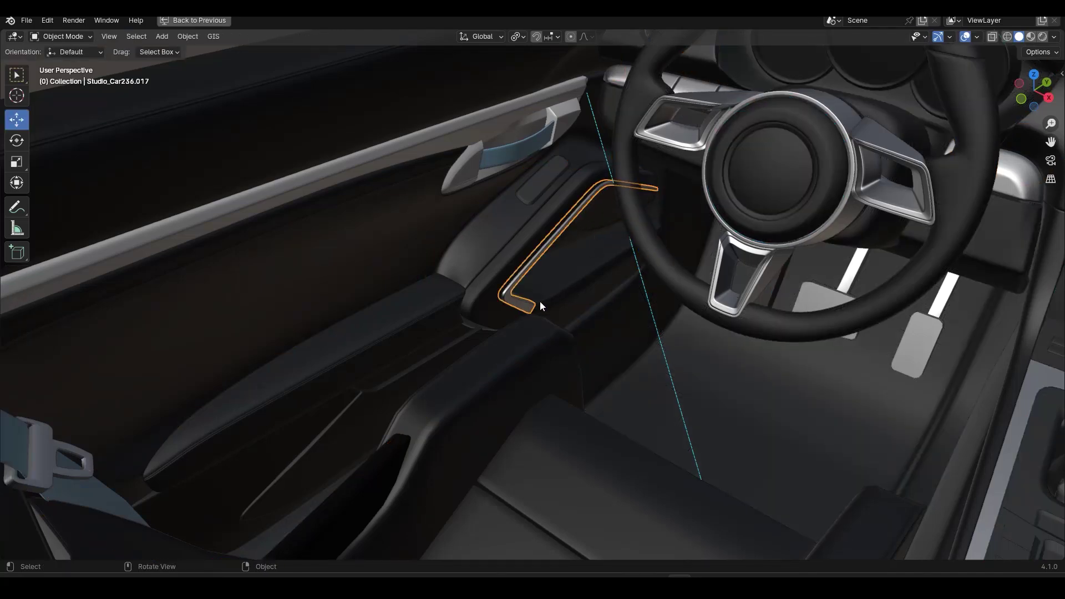
pyautogui.hotkey('ctrl', 'p')
pyautogui.click(555, 298)
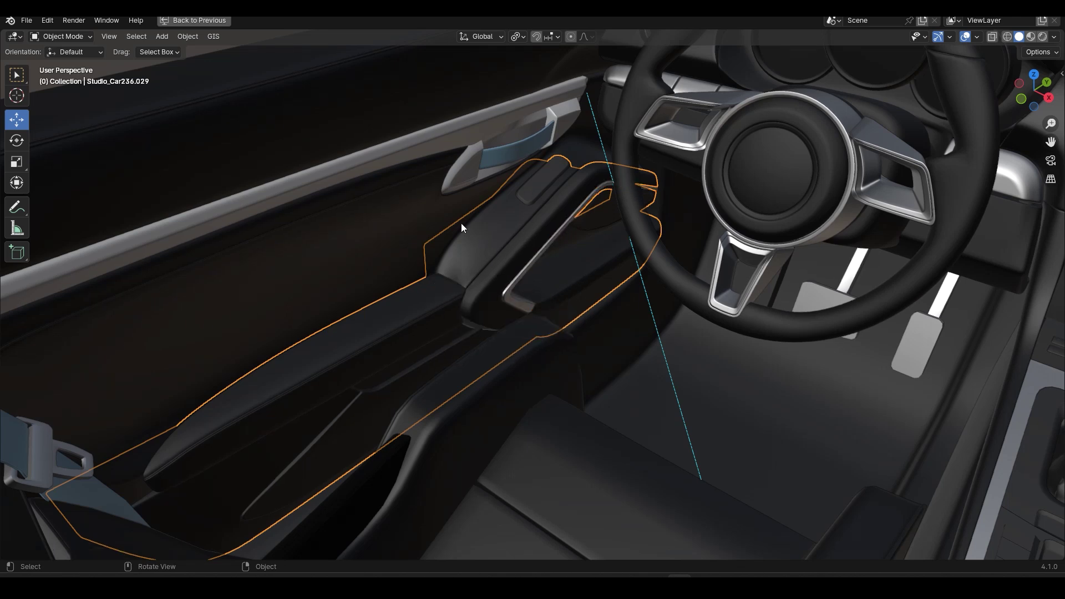
# - Parent the left door's inner handle piece to the metal trim strip Studio_Car236.015
pyautogui.click(480, 168)
pyautogui.keyDown('shift'); pyautogui.click(465, 175); pyautogui.keyUp('shift')
pyautogui.hotkey('ctrl', 'p')
pyautogui.press('Up')
pyautogui.press('Return')
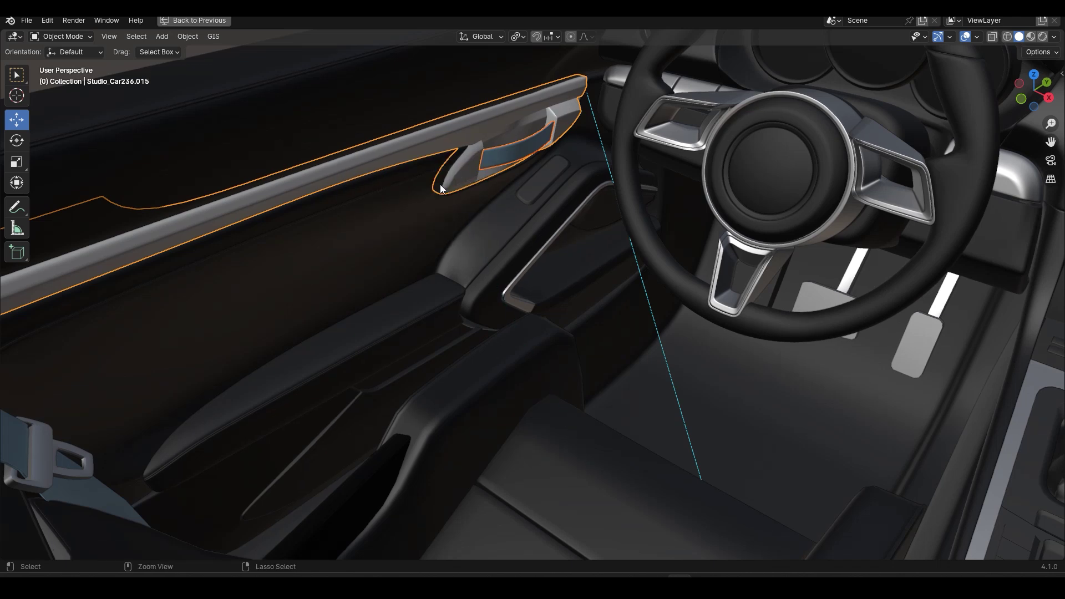
pyautogui.hotkey('ctrl', 'p')
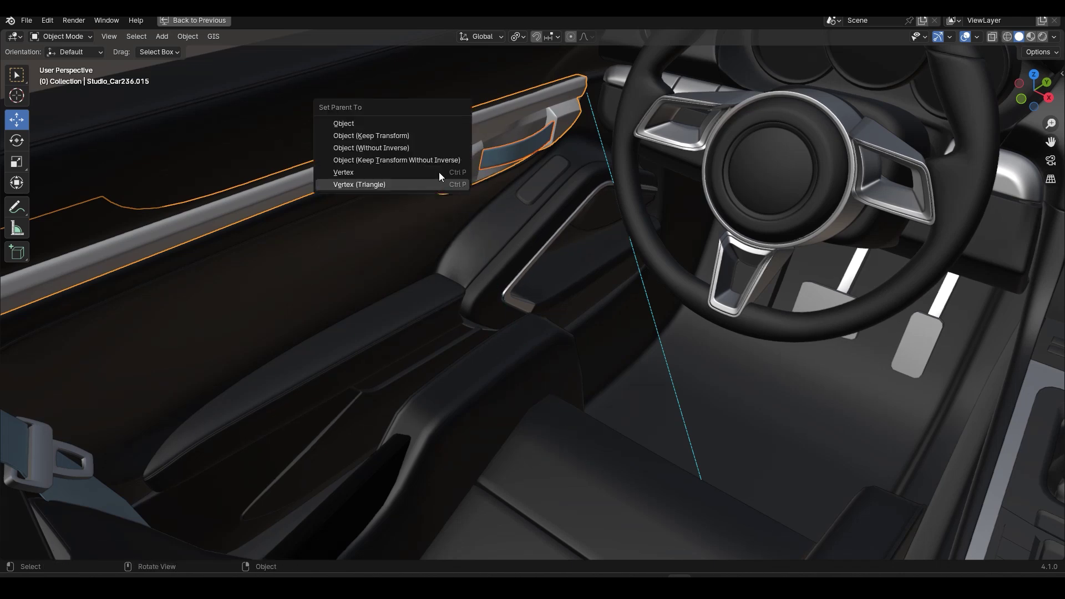
pyautogui.click(344, 117)
# - Parent the metal trim strip and the armrest to the left door's interior panel Studio_Car236.014
pyautogui.keyDown('shift'); pyautogui.click(414, 234); pyautogui.keyUp('shift')
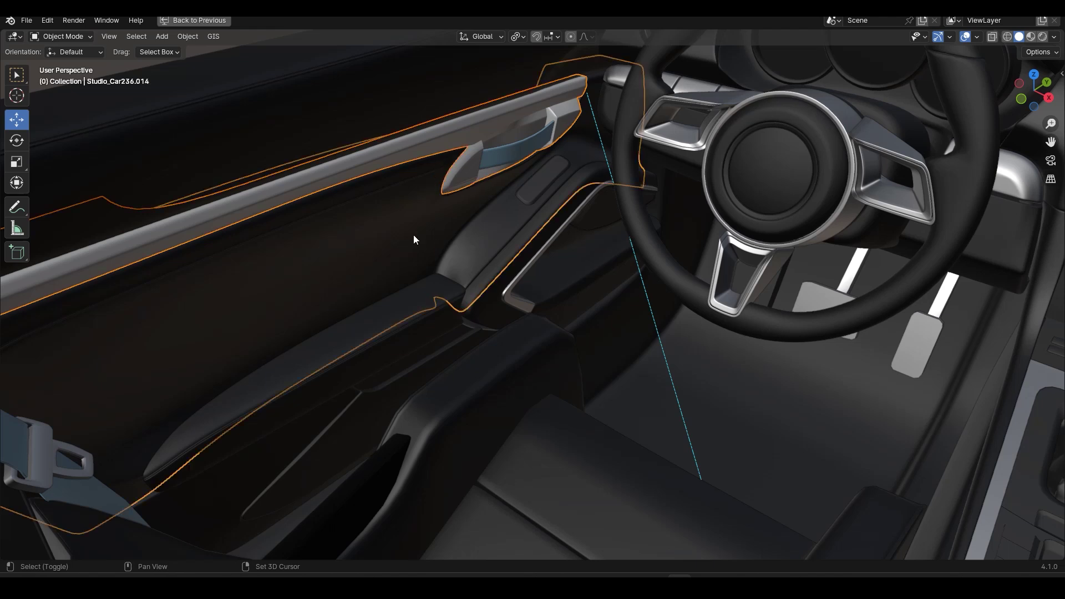
pyautogui.hotkey('ctrl', 'p')
pyautogui.click(413, 235)
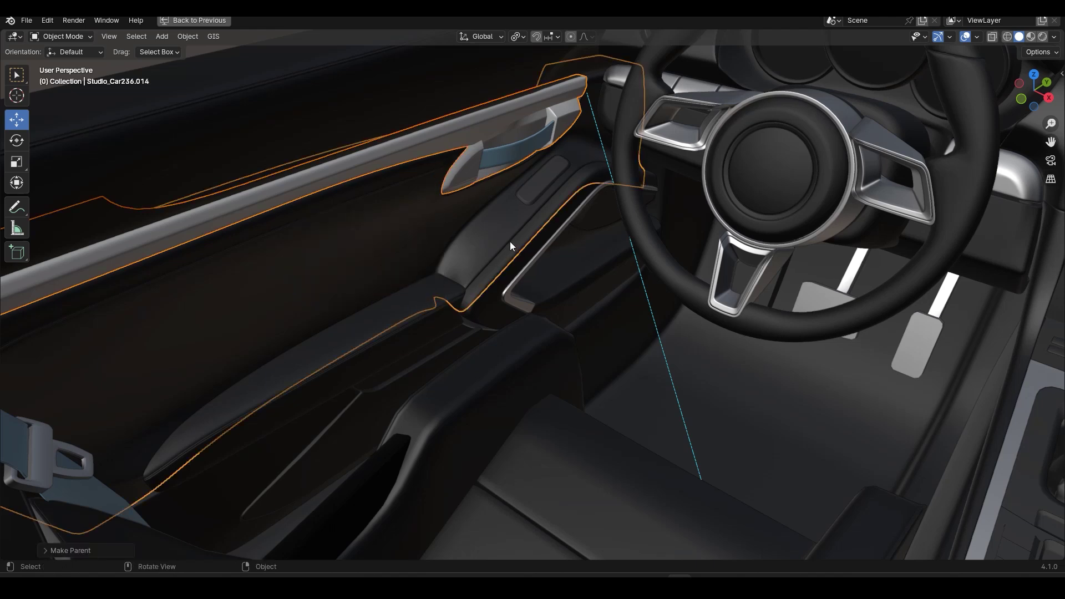
pyautogui.hotkey('ctrl', 'p')
pyautogui.click(408, 228)
# - Parent the left door's interior panel assembly to the outer door Studio_Car277.001
pyautogui.click(398, 251)
pyautogui.scroll(-7, 444, 249)
pyautogui.press('Tab')
pyautogui.scroll(-2, 480, 251)
pyautogui.moveTo(480, 251); pyautogui.dragTo(487, 274, button='middle')
pyautogui.hotkey('alt', 'z')
pyautogui.hotkey('alt', 'z')
pyautogui.scroll(-5, 439, 311)
pyautogui.scroll(7, 427, 313)
pyautogui.press('Tab')
pyautogui.keyDown('shift'); pyautogui.click(467, 296); pyautogui.keyUp('shift')
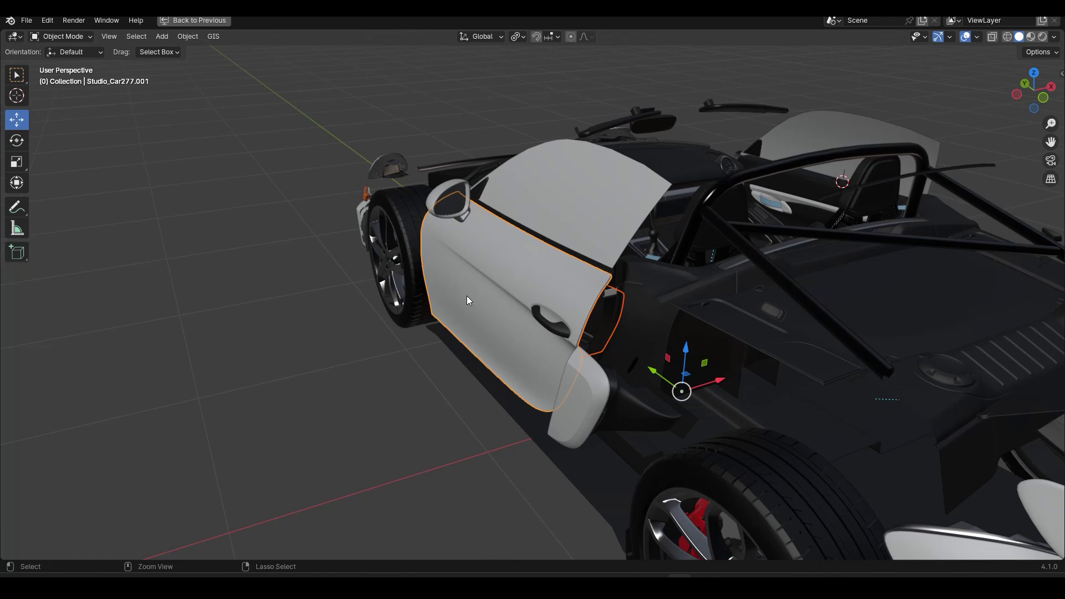
pyautogui.hotkey('ctrl', 'p')
pyautogui.click(467, 296)
# - Move the left door away from the car to check which parts follow it, and undo the move
pyautogui.press('g')
pyautogui.click(255, 355)
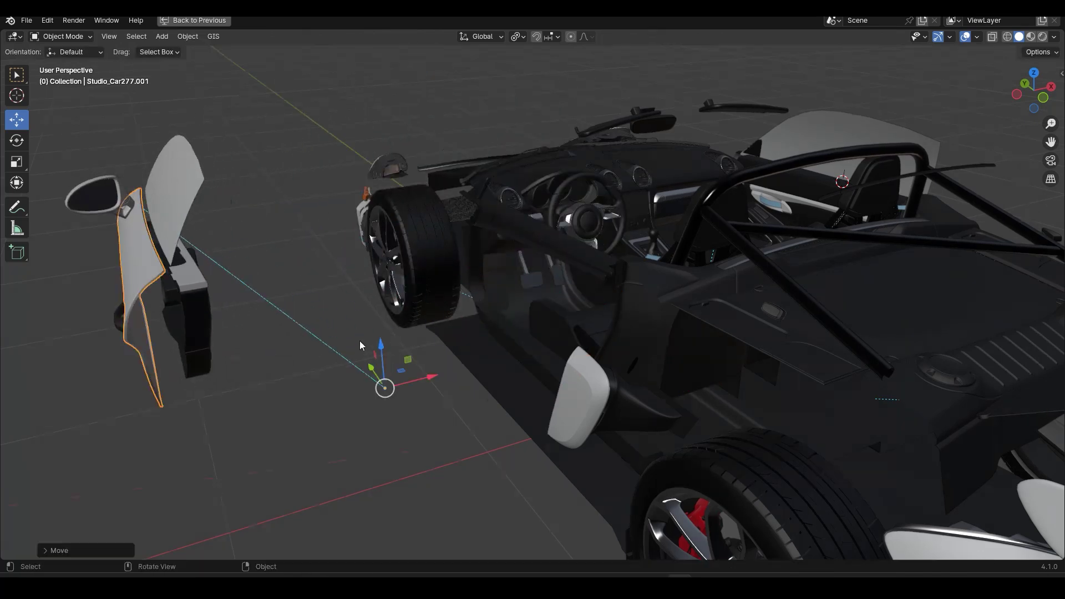
pyautogui.moveTo(361, 343); pyautogui.dragTo(308, 313, button='middle')
pyautogui.keyDown('shift'); pyautogui.moveTo(405, 233); pyautogui.dragTo(433, 390, button='middle'); pyautogui.keyUp('shift')
pyautogui.scroll(5, 506, 355)
pyautogui.moveTo(509, 354); pyautogui.dragTo(470, 352, button='middle')
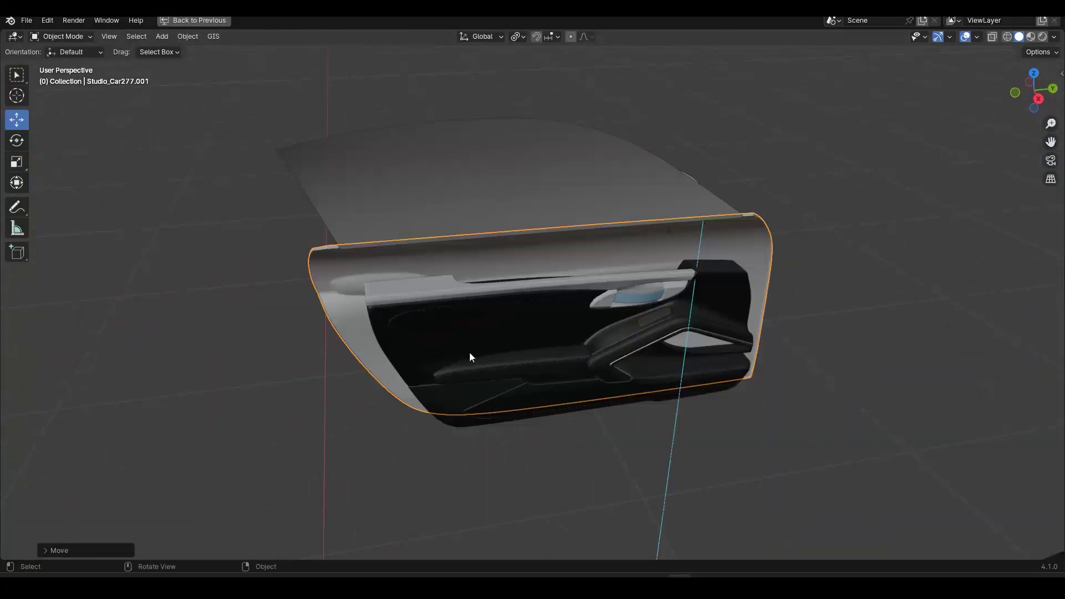
pyautogui.scroll(-2, 471, 351)
pyautogui.keyDown('shift'); pyautogui.moveTo(558, 336); pyautogui.dragTo(551, 218, button='middle'); pyautogui.keyUp('shift')
pyautogui.hotkey('ctrl', 'z')
# - Parent the black mirror triangle to the upper door trim Studio_Car274.004, and that trim to the outer door Studio_Car277.001
pyautogui.moveTo(421, 351); pyautogui.dragTo(538, 276, button='middle')
pyautogui.scroll(4, 545, 268)
pyautogui.click(583, 215)
pyautogui.keyDown('shift'); pyautogui.click(520, 274); pyautogui.keyUp('shift')
pyautogui.hotkey('ctrl', 'p')
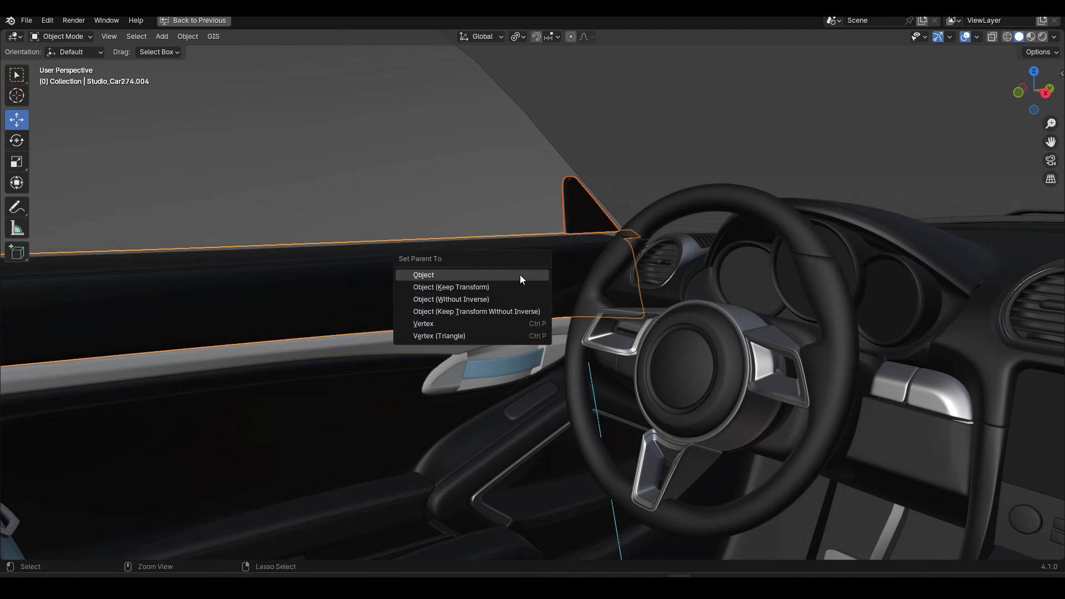
pyautogui.click(520, 274)
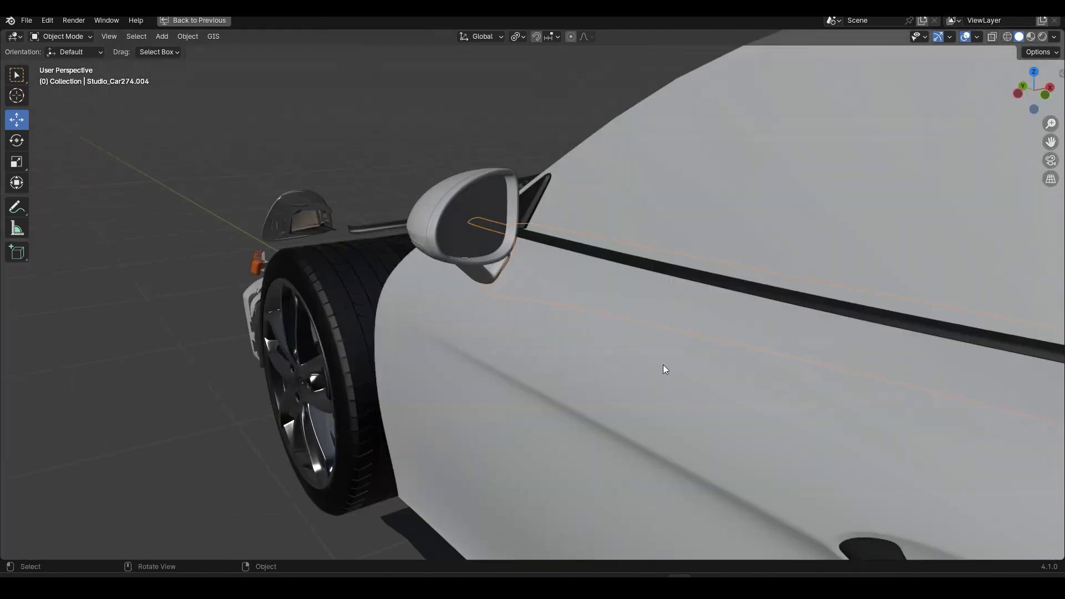
pyautogui.hotkey('ctrl', 'p')
pyautogui.click(681, 361)
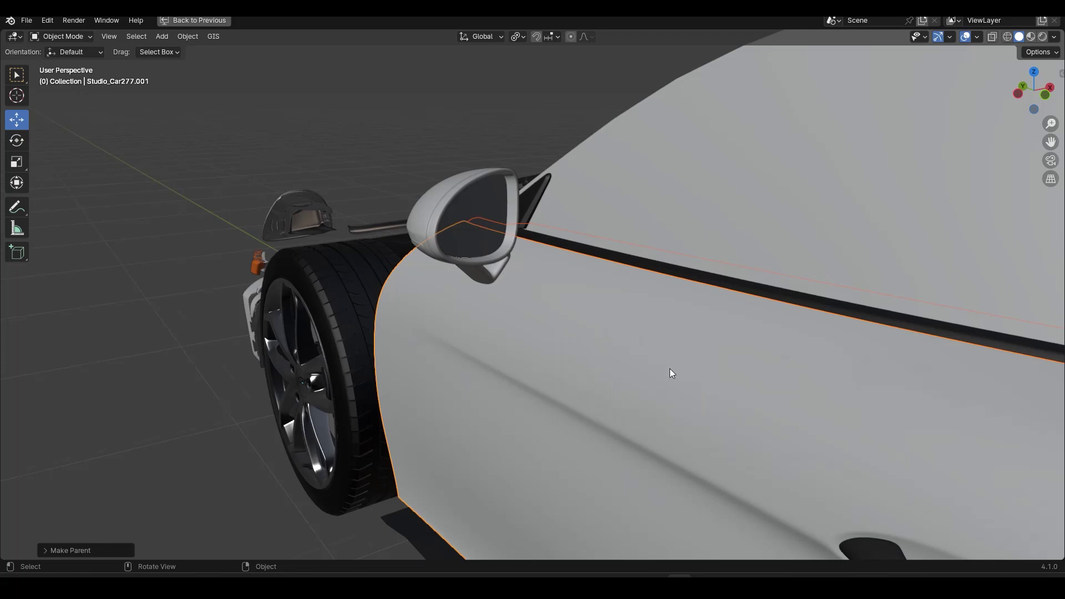
# - Move the left door horizontally off the car to check its parented parts from both sides, and undo the move
pyautogui.moveTo(670, 369); pyautogui.dragTo(580, 403, button='middle')
pyautogui.press('g')
pyautogui.hotkey('shift', 'z')
pyautogui.click(341, 279)
pyautogui.moveTo(342, 278); pyautogui.dragTo(802, 389, button='middle')
pyautogui.scroll(3, 801, 384)
pyautogui.scroll(2, 773, 321)
pyautogui.moveTo(749, 297); pyautogui.dragTo(640, 302, button='middle')
pyautogui.hotkey('ctrl', 'z')
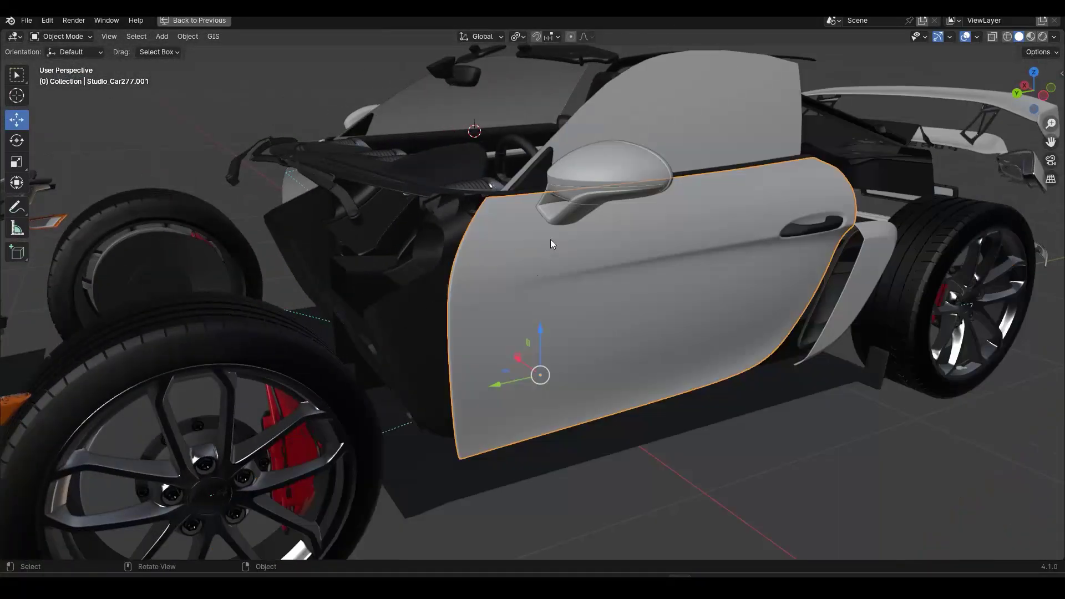
# - Clear the location of the window glass, the white body shell and the black shell so they return onto the car
pyautogui.moveTo(550, 239); pyautogui.dragTo(551, 231, button='middle')
pyautogui.scroll(-10, 588, 139)
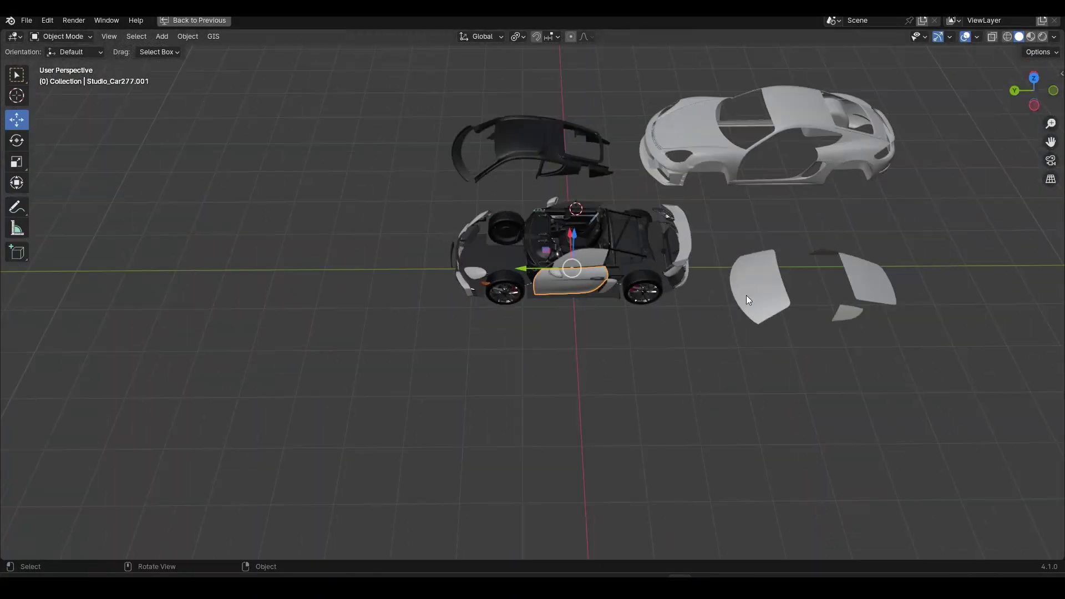
pyautogui.click(747, 298)
pyautogui.keyDown('shift'); pyautogui.click(726, 162); pyautogui.keyUp('shift')
pyautogui.keyDown('shift'); pyautogui.click(522, 157); pyautogui.keyUp('shift')
pyautogui.hotkey('alt', 'g')
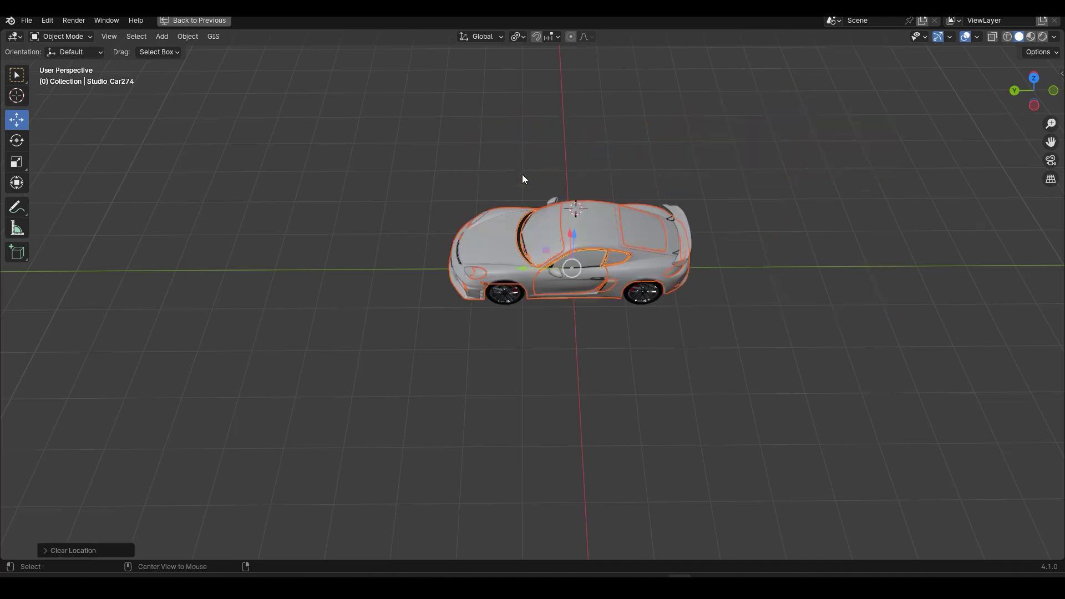
# - Select the black mirror triangle Studio_Car274.005 on the left door
pyautogui.scroll(8, 527, 222)
pyautogui.click(654, 111)
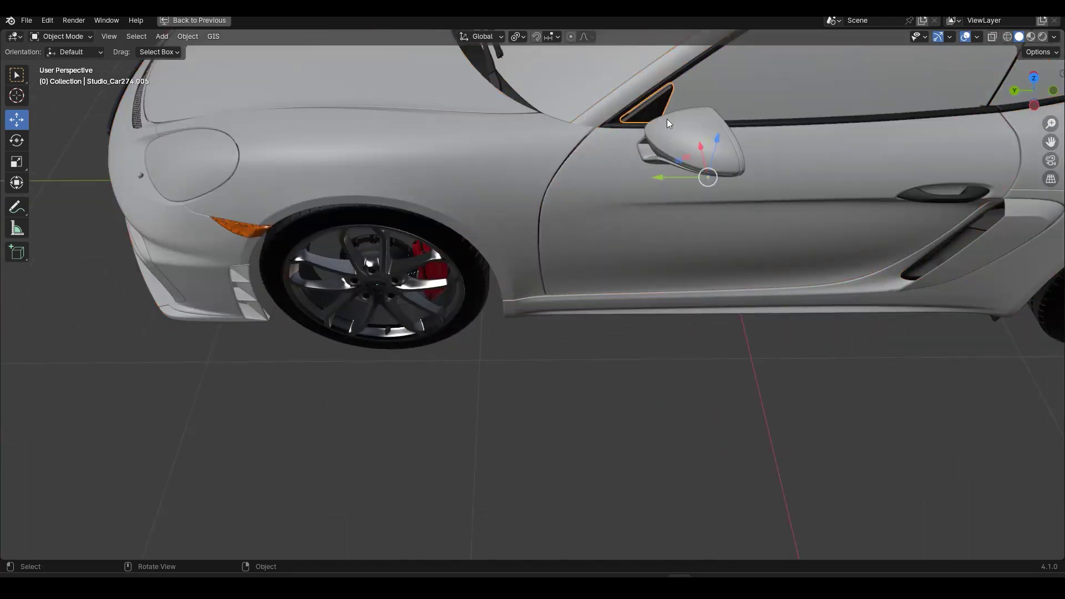
# - Shift the whole mesh of the left mirror's triangular trim in left view so it fits the window frame's front corner
pyautogui.press('KP_Decimal')
pyautogui.moveTo(670, 124); pyautogui.dragTo(636, 250, button='middle')
pyautogui.press('Tab')
pyautogui.hotkey('alt', 'z')
pyautogui.moveTo(635, 314); pyautogui.dragTo(627, 279, button='middle')
pyautogui.moveTo(702, 87); pyautogui.dragTo(433, 467)
pyautogui.hotkey('alt', 'z')
pyautogui.moveTo(494, 427); pyautogui.dragTo(443, 381, button='middle')
pyautogui.scroll(1, 443, 381)
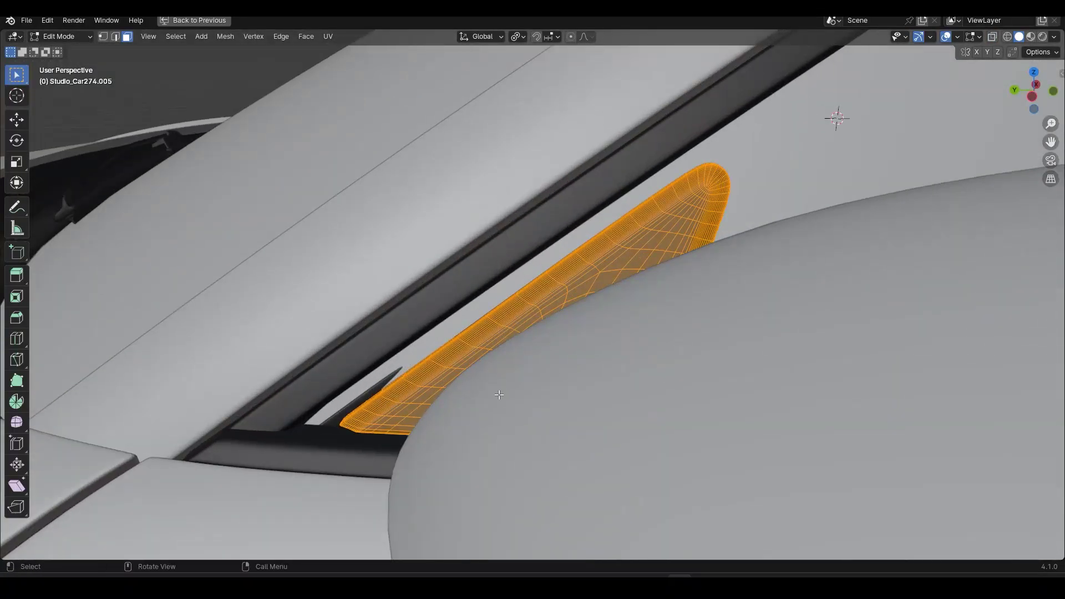
pyautogui.press('ctrl+KP_1')
pyautogui.press('g')
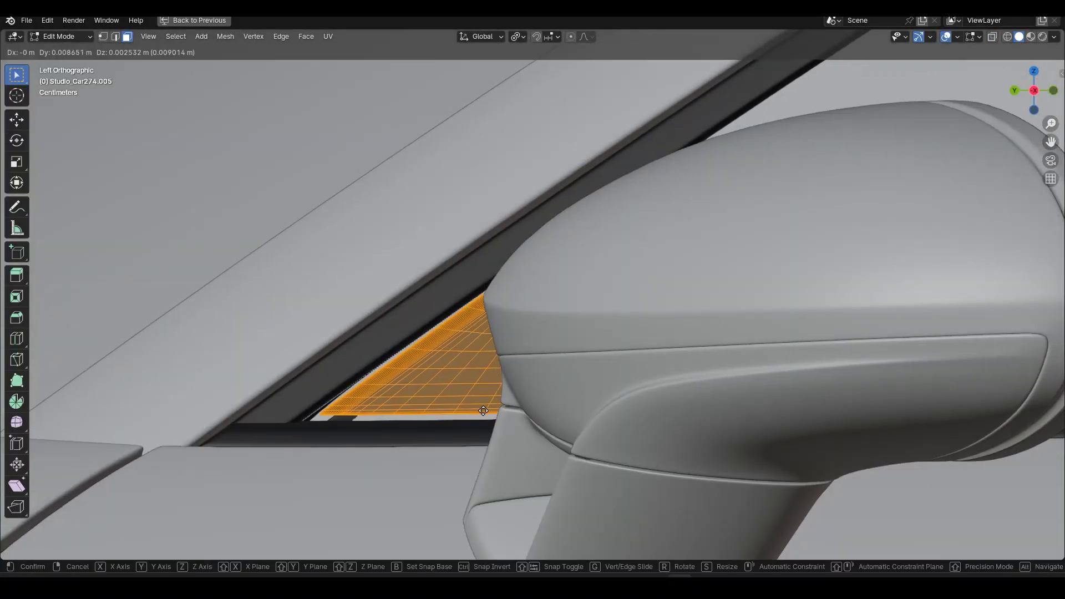
pyautogui.click(462, 418)
pyautogui.moveTo(463, 418); pyautogui.dragTo(574, 438, button='middle')
pyautogui.press('Tab')
# - Shift the whole mesh of the right mirror's triangular trim in right view so it fits the window frame's front corner
pyautogui.scroll(-5, 574, 438)
pyautogui.moveTo(477, 417); pyautogui.dragTo(505, 401, button='middle')
pyautogui.scroll(3, 505, 402)
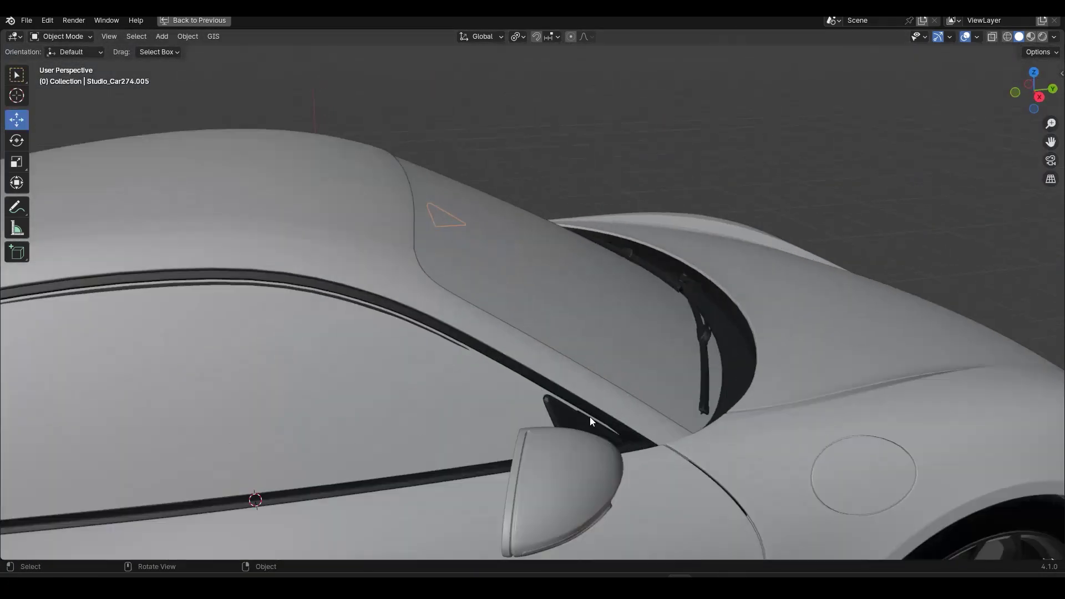
pyautogui.press('Tab')
pyautogui.hotkey('alt', 'z')
pyautogui.press('a')
pyautogui.press('KP_3')
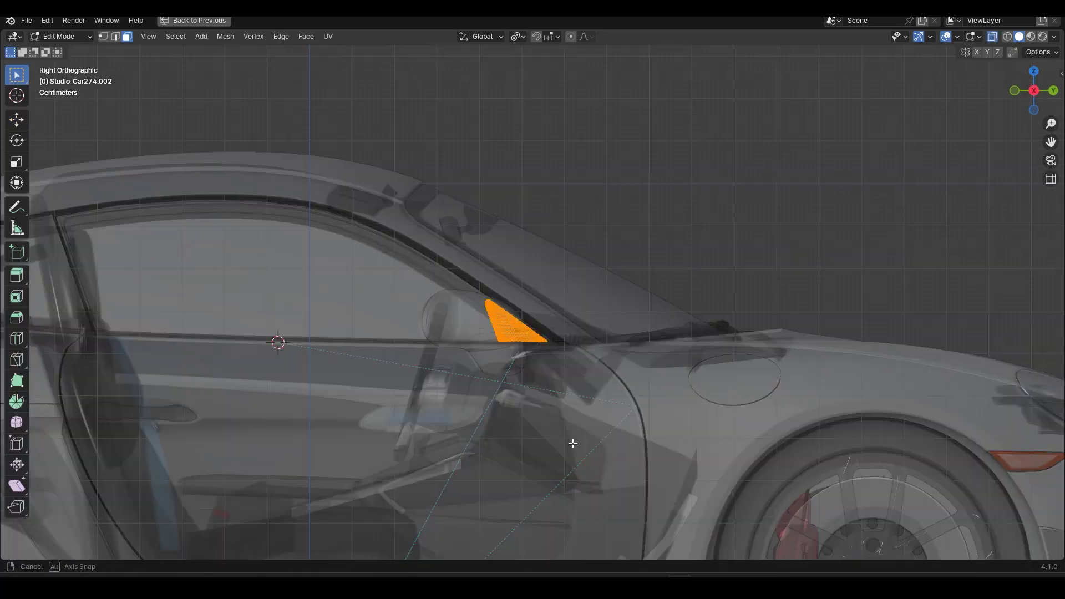
pyautogui.hotkey('alt', 'z')
pyautogui.scroll(6, 546, 380)
pyautogui.press('g')
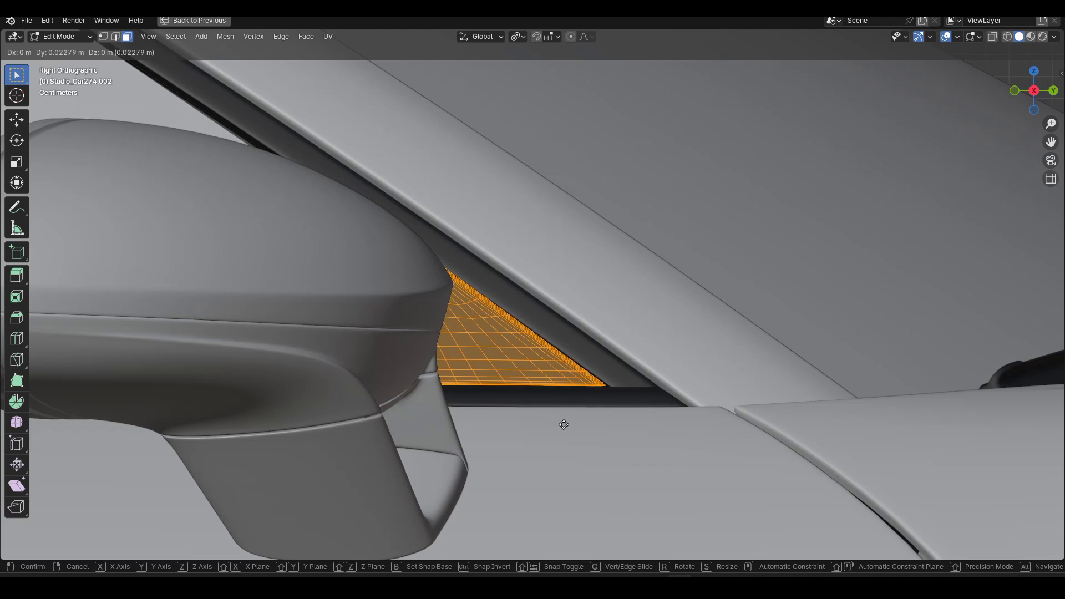
pyautogui.click(590, 410)
pyautogui.press('Tab')
# - Save the car file
pyautogui.moveTo(590, 410); pyautogui.dragTo(217, 370, button='middle')
pyautogui.click(416, 331)
pyautogui.hotkey('ctrl', 's')
# - Examine the edges of the right door's window frame and nudge the door glass sideways to fit it
pyautogui.click(29, 383)
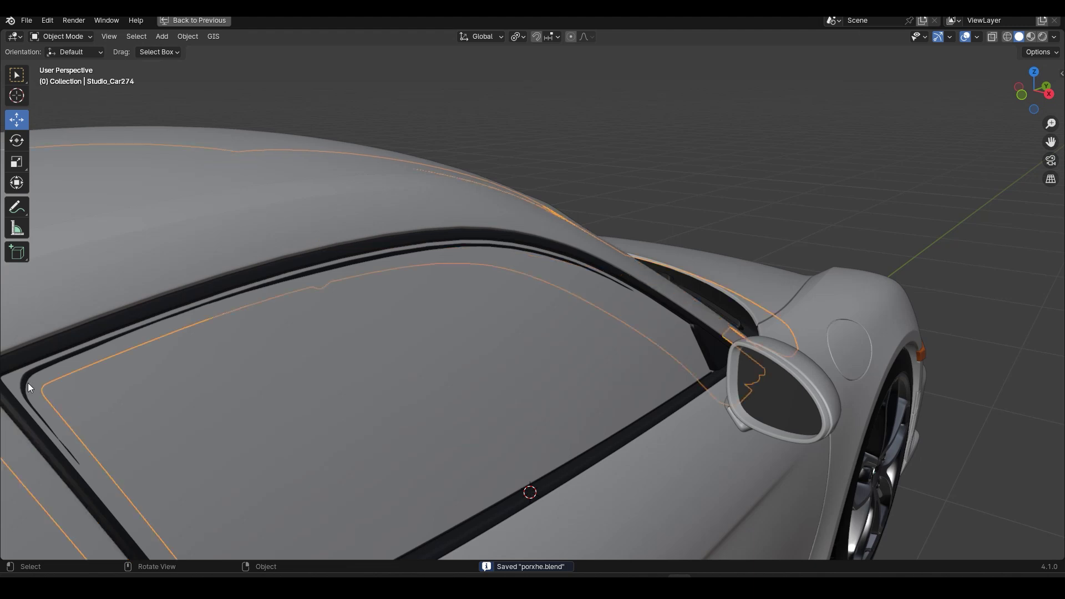
pyautogui.moveTo(355, 403); pyautogui.dragTo(421, 383, button='middle')
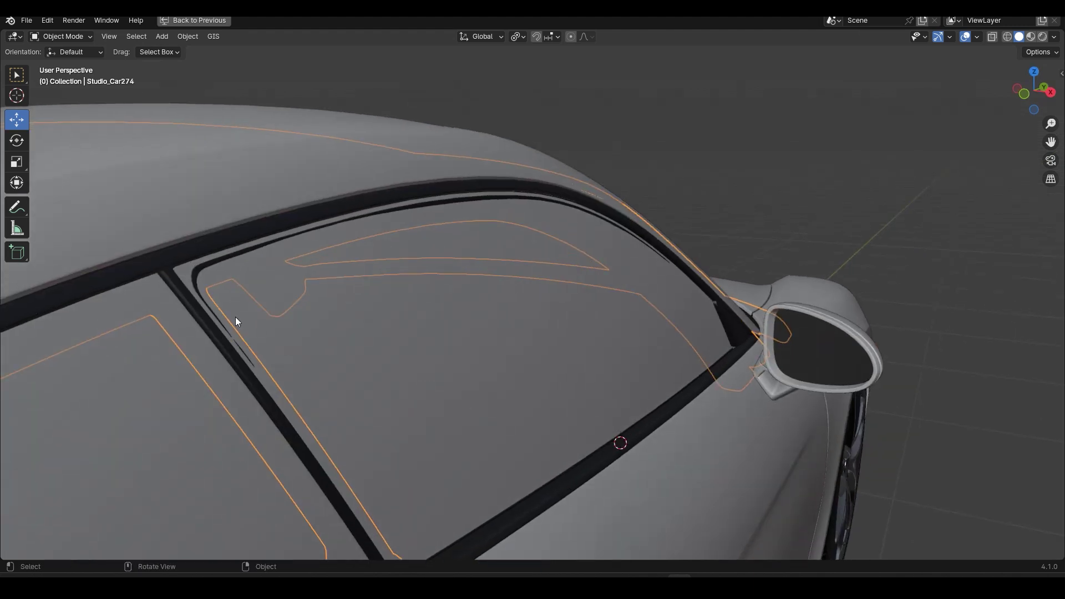
pyautogui.hotkey('alt', 'z')
pyautogui.moveTo(214, 294); pyautogui.dragTo(355, 327, button='middle')
pyautogui.hotkey('alt', 'z')
pyautogui.keyDown('shift'); pyautogui.moveTo(654, 327); pyautogui.dragTo(468, 290, button='middle'); pyautogui.keyUp('shift')
pyautogui.moveTo(390, 271); pyautogui.dragTo(374, 267, button='middle')
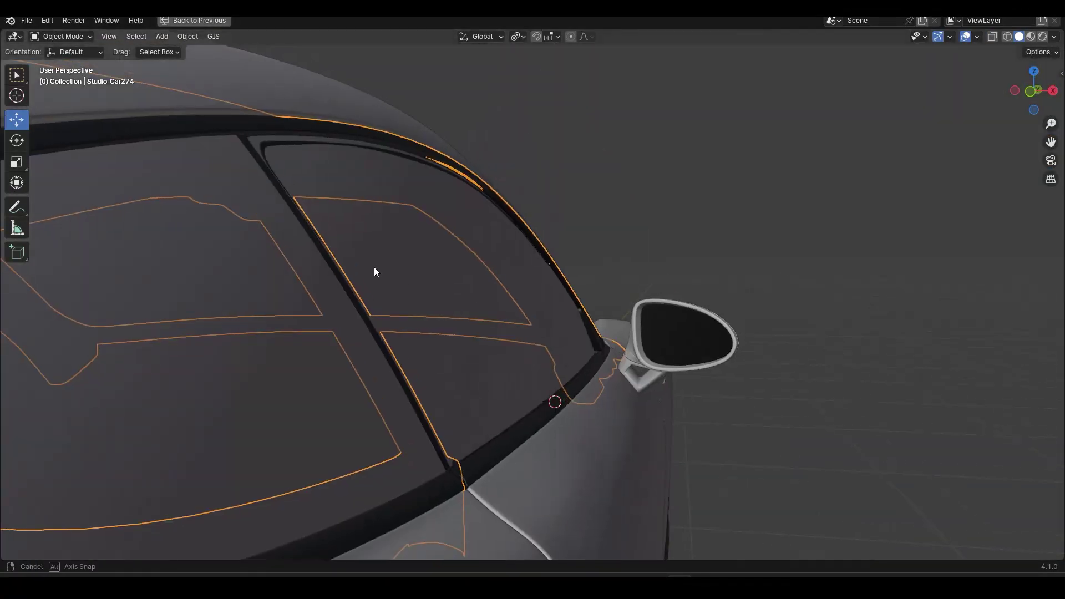
pyautogui.click(336, 194)
pyautogui.moveTo(364, 231); pyautogui.dragTo(356, 264, button='middle')
pyautogui.moveTo(370, 404); pyautogui.dragTo(397, 424, button='middle')
pyautogui.moveTo(485, 446); pyautogui.dragTo(482, 444)
pyautogui.moveTo(482, 445); pyautogui.dragTo(398, 418, button='middle')
pyautogui.keyDown('shift'); pyautogui.moveTo(211, 269); pyautogui.dragTo(348, 342, button='middle'); pyautogui.keyUp('shift')
# - Fine-tune the right door glass along X inside its frame, to an X location of about 0.753 m
pyautogui.hotkey('alt', 'a')
pyautogui.scroll(1, 367, 337)
pyautogui.keyDown('shift'); pyautogui.moveTo(358, 280); pyautogui.dragTo(776, 239, button='middle'); pyautogui.keyUp('shift')
pyautogui.moveTo(493, 309); pyautogui.dragTo(473, 317, button='middle')
pyautogui.keyDown('shift'); pyautogui.moveTo(281, 264); pyautogui.dragTo(359, 140, button='middle'); pyautogui.keyUp('shift')
pyautogui.click(431, 314)
pyautogui.moveTo(330, 401); pyautogui.dragTo(296, 423, button='middle')
pyautogui.keyDown('shift'); pyautogui.moveTo(233, 438); pyautogui.dragTo(278, 214, button='middle'); pyautogui.keyUp('shift')
pyautogui.moveTo(375, 340); pyautogui.dragTo(353, 359, button='middle')
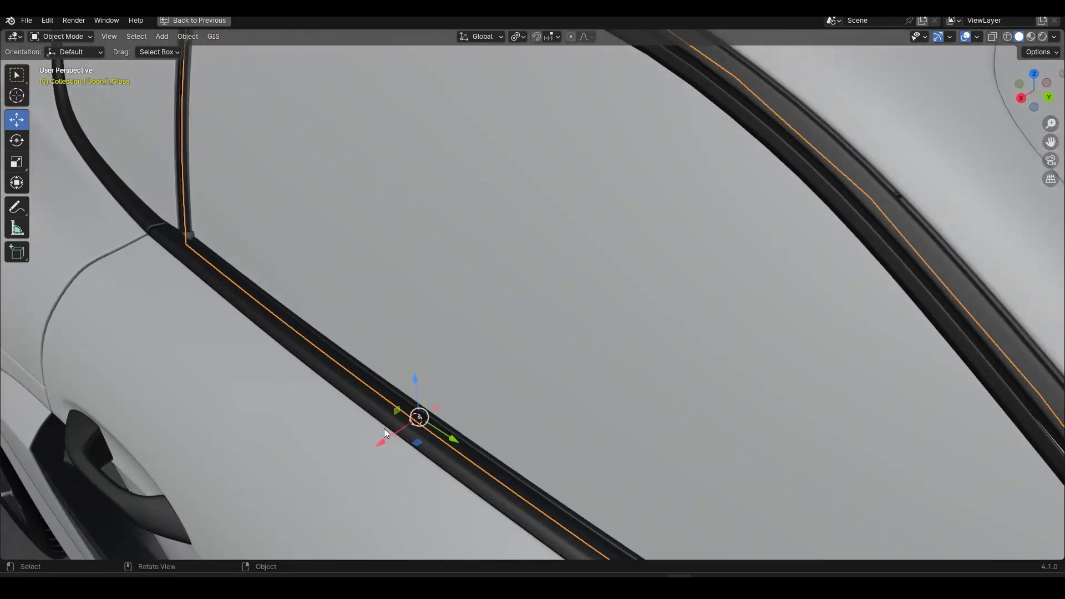
pyautogui.moveTo(387, 436)
pyautogui.mouseDown()
pyautogui.moveTo(411, 425)
pyautogui.moveTo(384, 437)
pyautogui.mouseUp()
pyautogui.moveTo(403, 349); pyautogui.dragTo(351, 346, button='middle')
pyautogui.moveTo(230, 418); pyautogui.dragTo(234, 419)
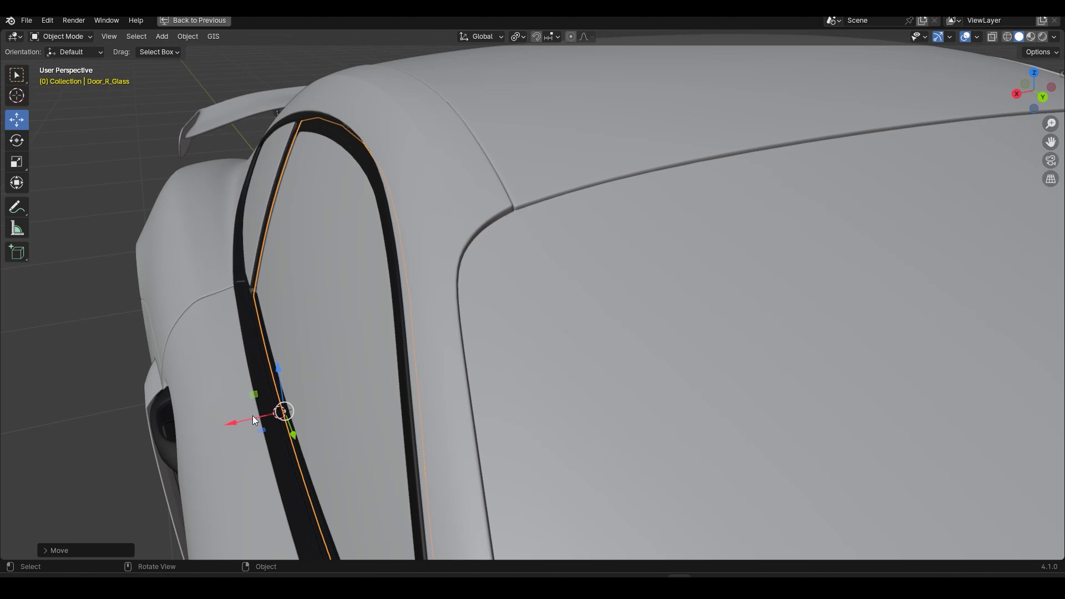
# - Restore the full workspace layout and show the right door glass's object transform properties
pyautogui.hotkey('ctrl', 'space')
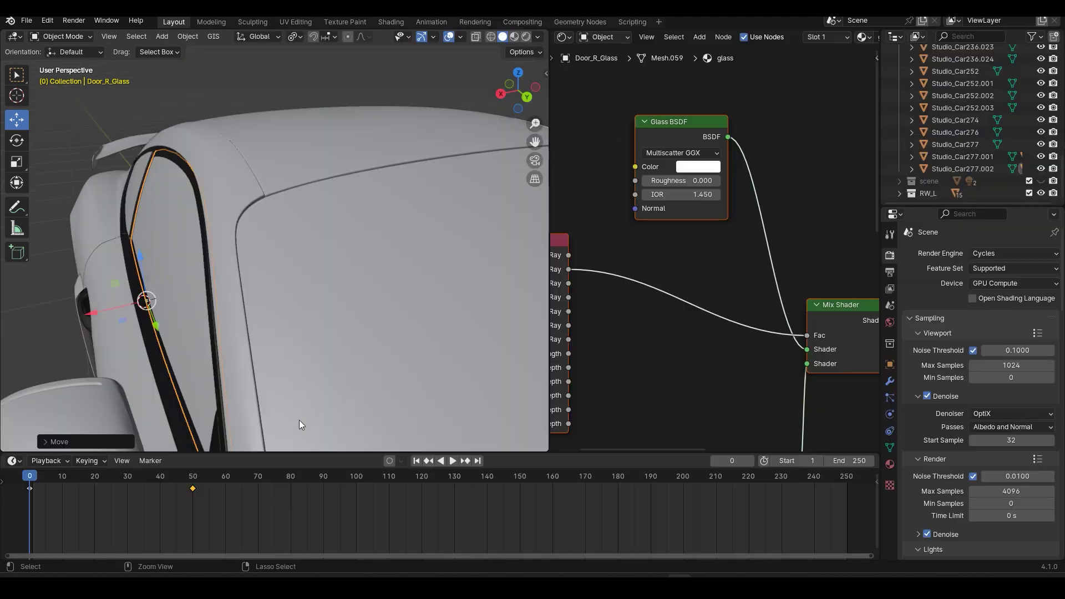
pyautogui.click(30, 489)
pyautogui.click(890, 365)
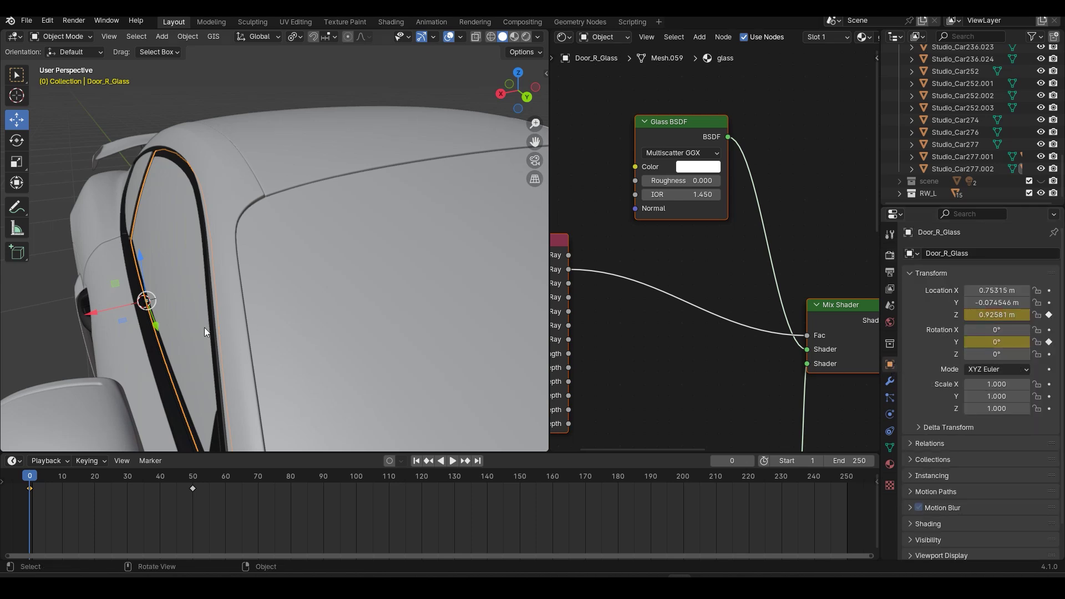
pyautogui.moveTo(108, 396); pyautogui.dragTo(139, 388, button='middle')
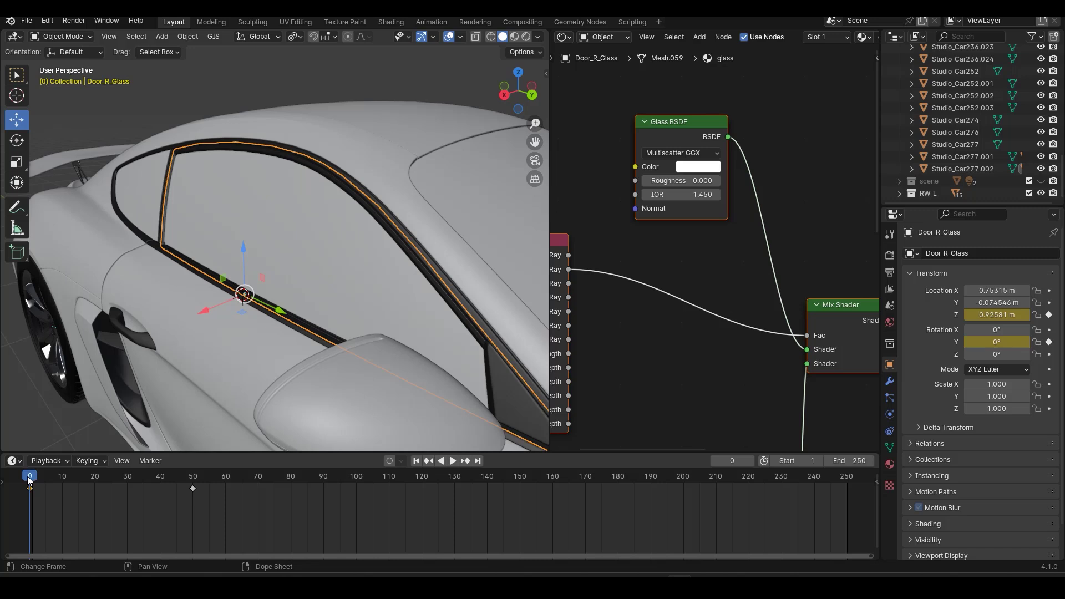
# - Play and scrub the right door glass's opening animation to check how it moves
pyautogui.press('space')
pyautogui.moveTo(142, 484); pyautogui.dragTo(103, 474)
pyautogui.press('Escape')
# - Snap the 3D cursor to a vertex near the middle of the left door glass's lower edge
pyautogui.hotkey('alt', 'a')
pyautogui.moveTo(239, 178); pyautogui.dragTo(254, 311, button='middle')
pyautogui.scroll(3, 328, 218)
pyautogui.click(366, 220)
pyautogui.scroll(-3, 292, 333)
pyautogui.scroll(1, 255, 311)
pyautogui.press('Tab')
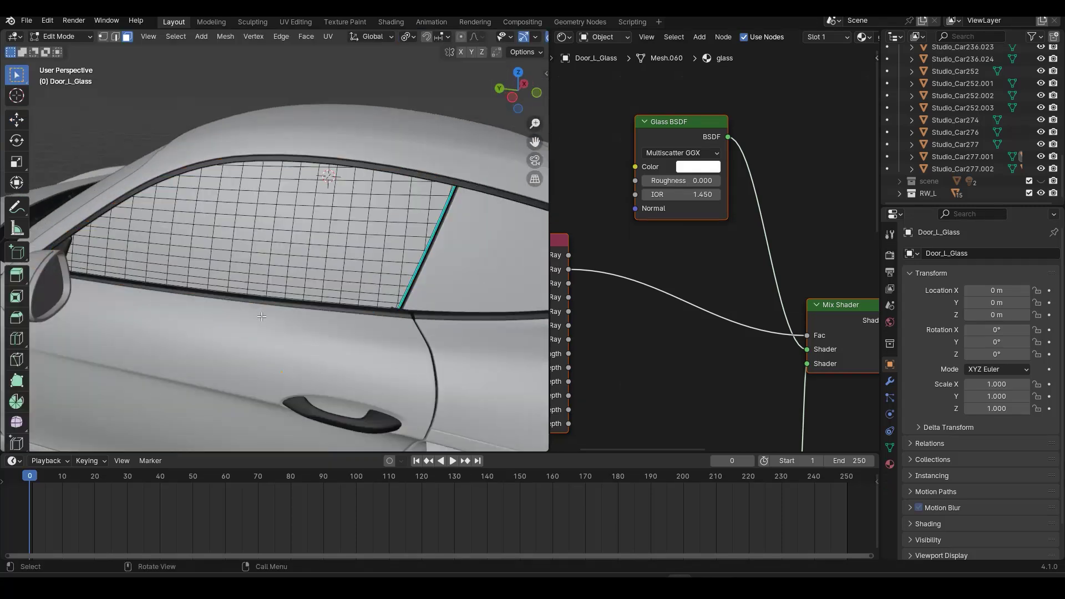
pyautogui.hotkey('alt', 'z')
pyautogui.click(245, 294)
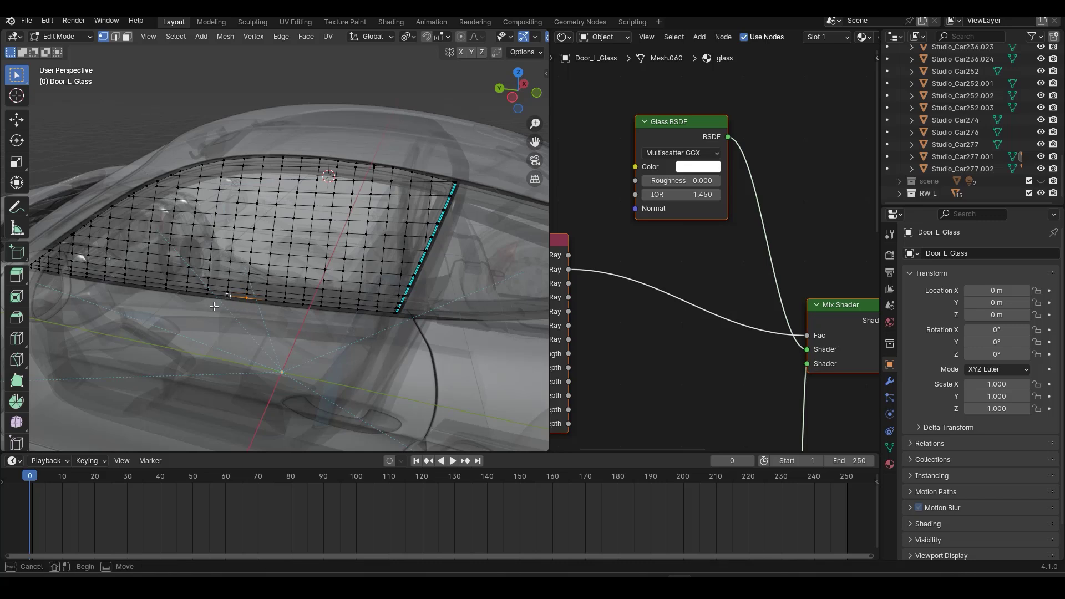
pyautogui.hotkey('shift', 's')
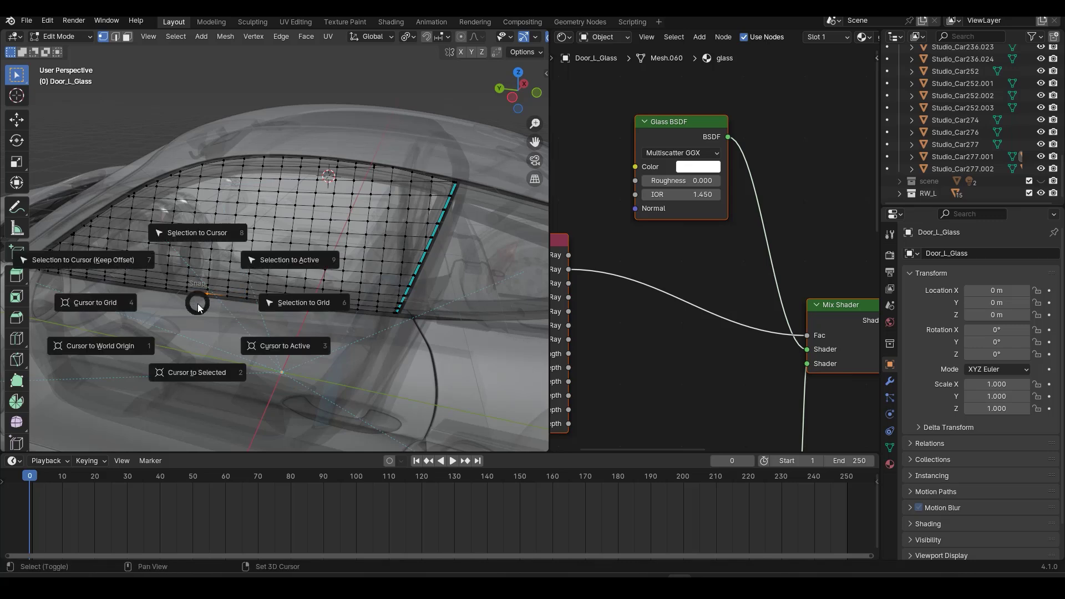
pyautogui.click(201, 361)
# - Set the left door glass's origin to the 3D cursor
pyautogui.press('Tab')
pyautogui.press('q')
pyautogui.click(198, 364)
pyautogui.press('Tab')
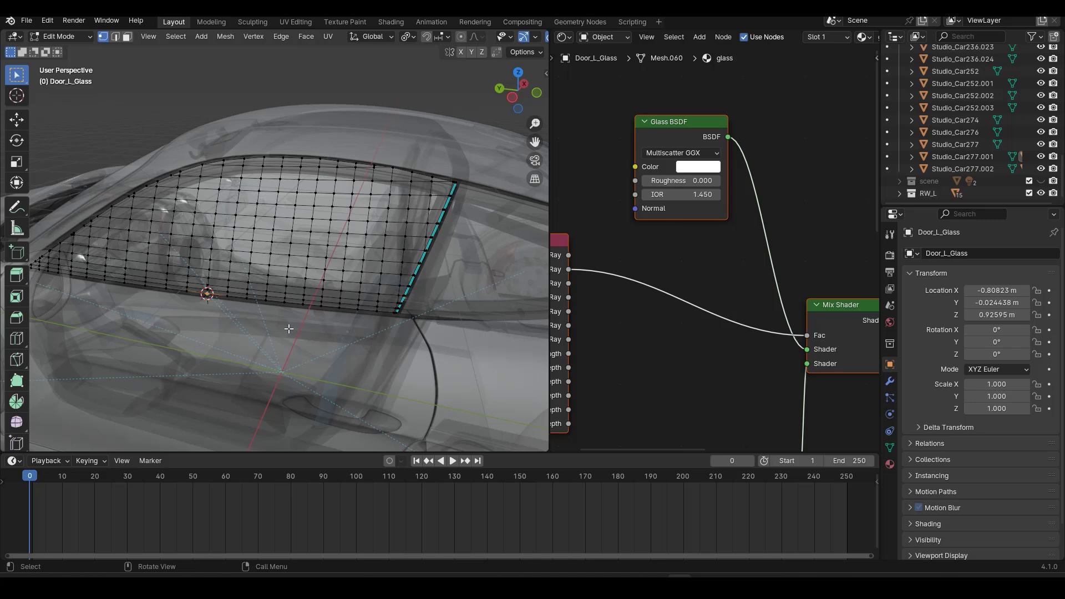
pyautogui.press('Tab')
# - Keyframe the left door glass's Z location and Y rotation at frame 0, checking them against the right door glass
pyautogui.moveTo(357, 335); pyautogui.dragTo(408, 338, button='middle')
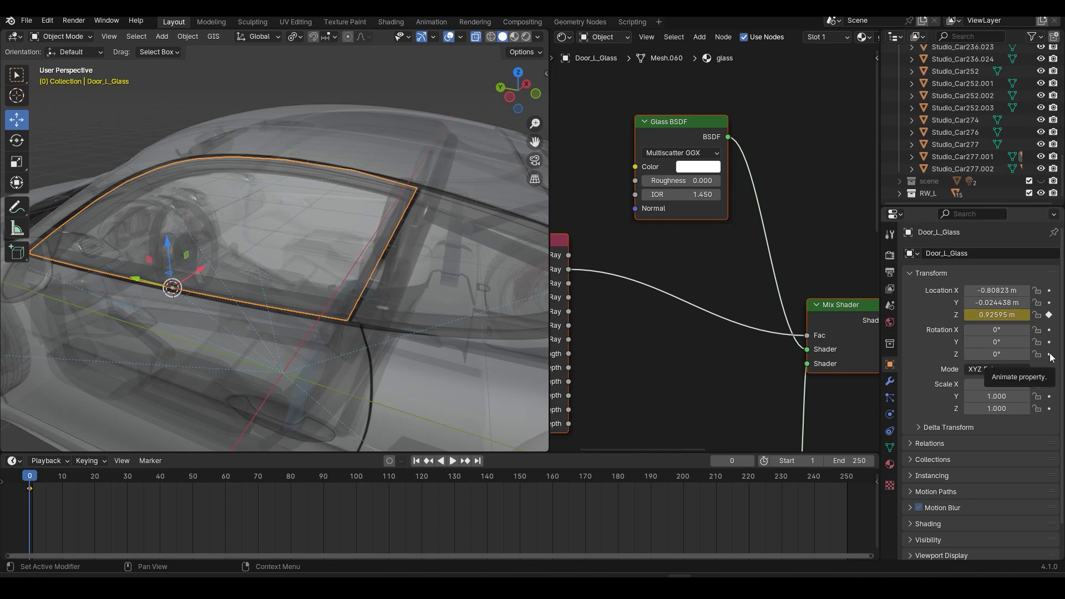
pyautogui.click(1049, 341)
pyautogui.moveTo(183, 277); pyautogui.dragTo(257, 324, button='middle')
pyautogui.click(264, 272)
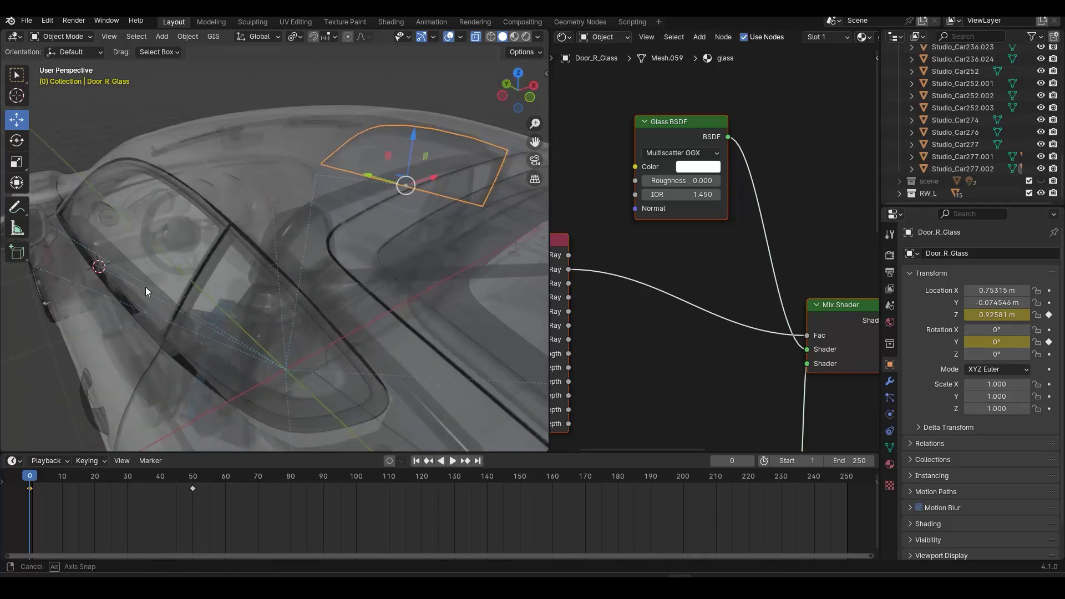
pyautogui.moveTo(145, 288); pyautogui.dragTo(181, 240, button='middle')
pyautogui.click(181, 240)
pyautogui.moveTo(223, 304); pyautogui.dragTo(279, 298, button='middle')
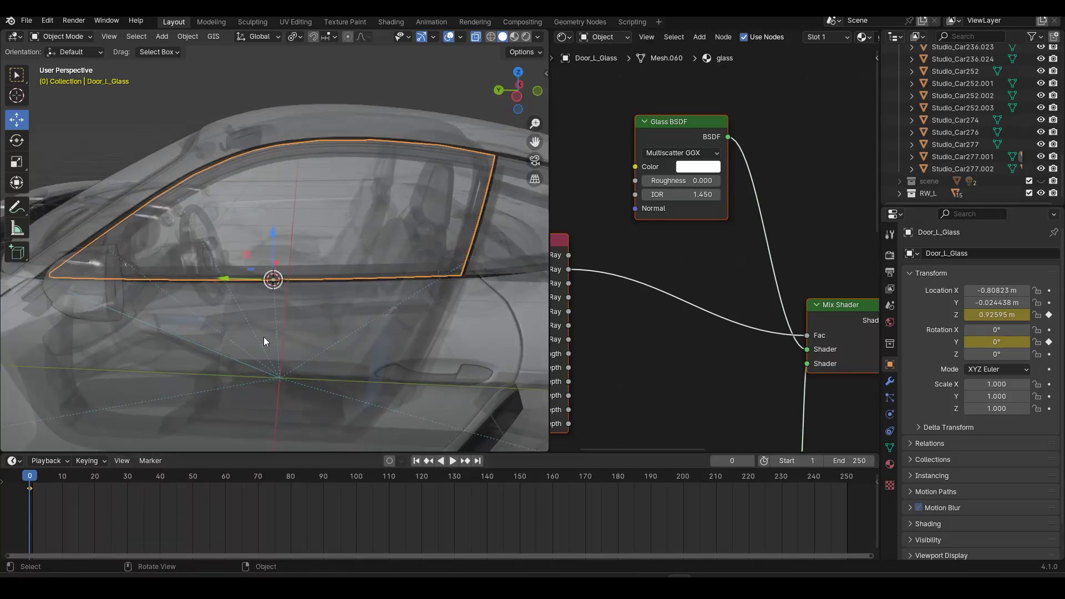
# - Select the right door glass and go to its keyframe at frame 50 to copy its Z location
pyautogui.moveTo(266, 340); pyautogui.dragTo(562, 377, button='middle')
pyautogui.click(195, 478)
pyautogui.moveTo(317, 374); pyautogui.dragTo(385, 245, button='middle')
pyautogui.click(426, 368)
pyautogui.click(383, 249)
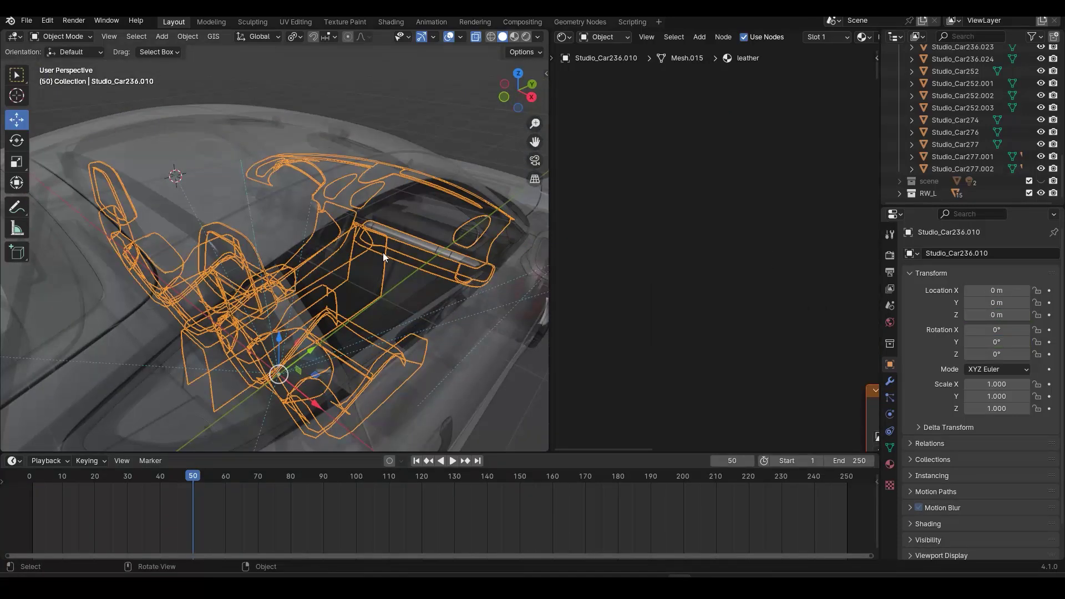
pyautogui.hotkey('alt', 'z')
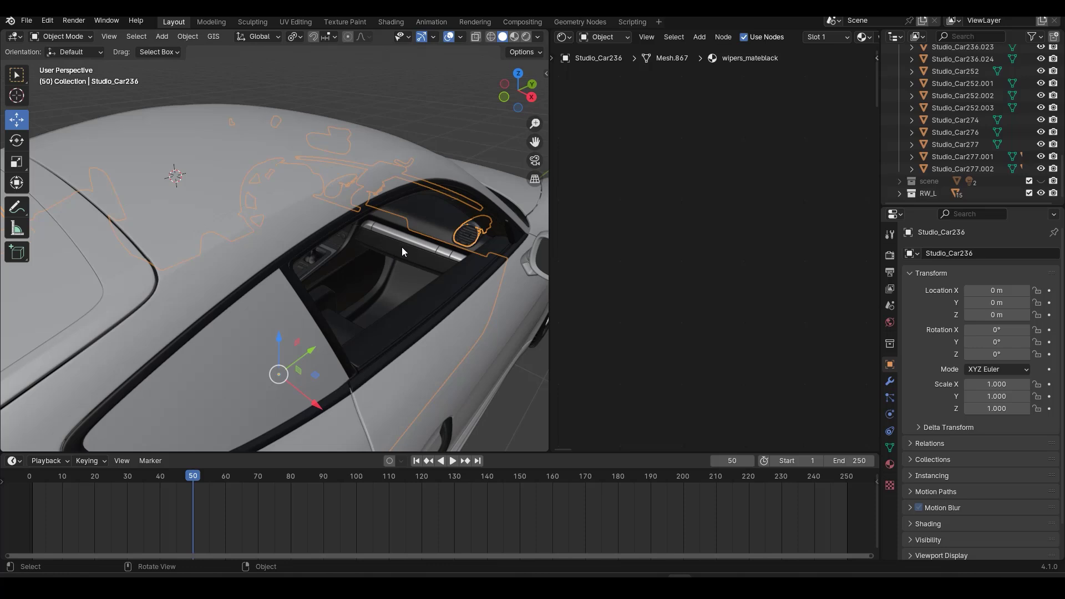
pyautogui.moveTo(398, 334); pyautogui.dragTo(158, 510, button='middle')
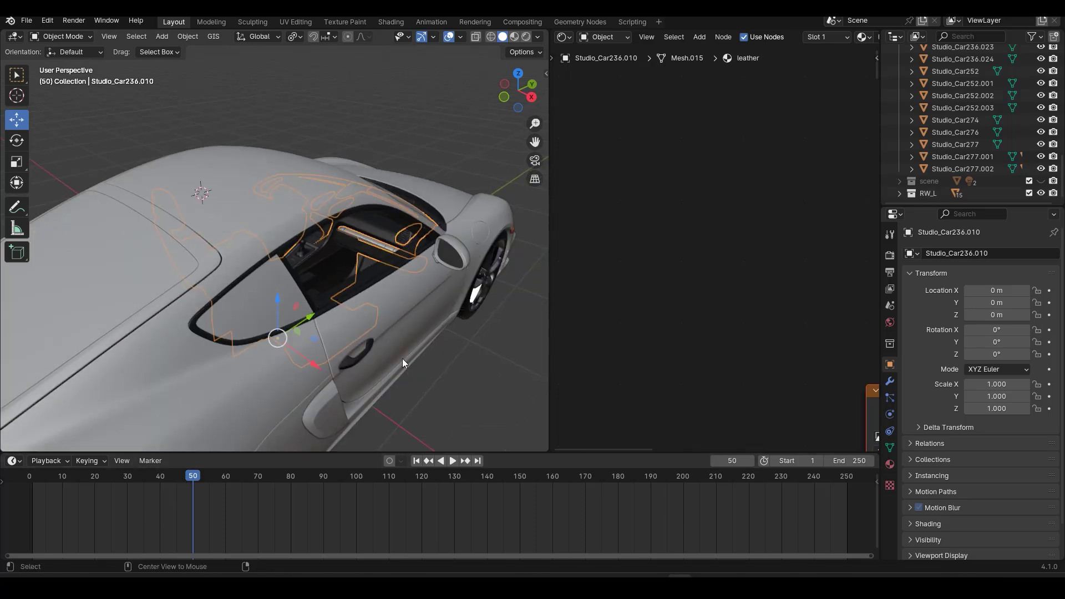
pyautogui.moveTo(191, 476); pyautogui.dragTo(29, 476)
pyautogui.press('space')
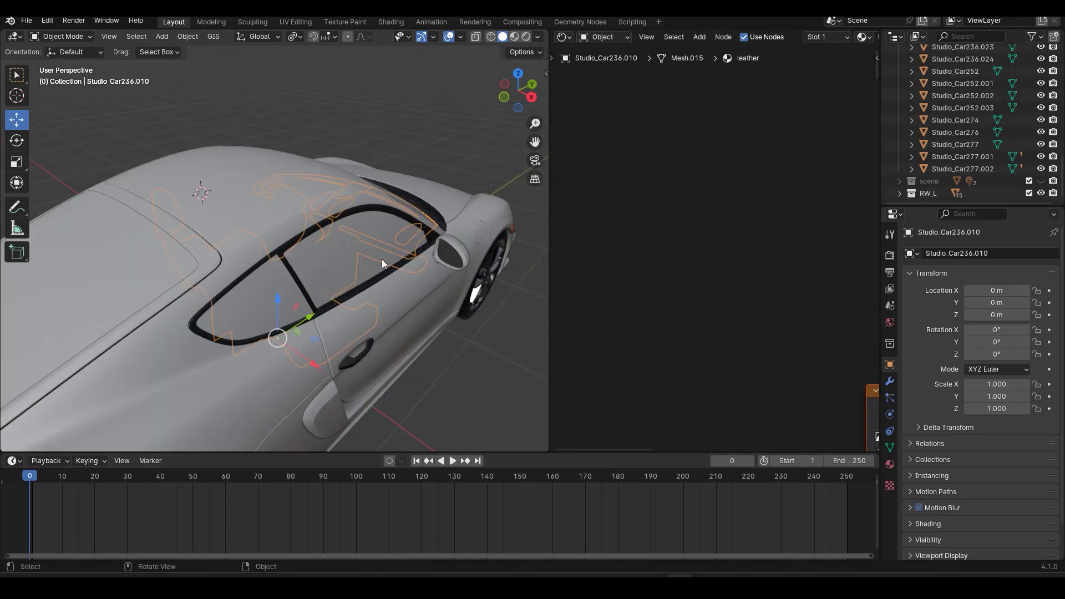
pyautogui.click(355, 282)
pyautogui.click(465, 460)
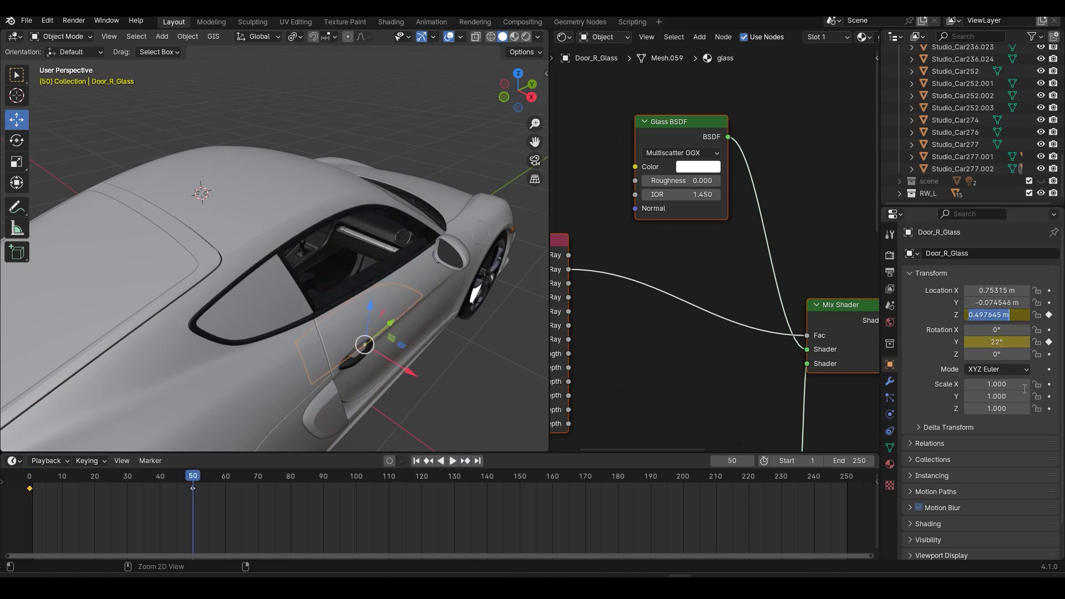
# - Keyframe the left door glass at frame 50 with a Z location of 0.49764 m and a Y rotation of -22°
pyautogui.moveTo(544, 366); pyautogui.dragTo(3, 255, button='middle')
pyautogui.click(265, 189)
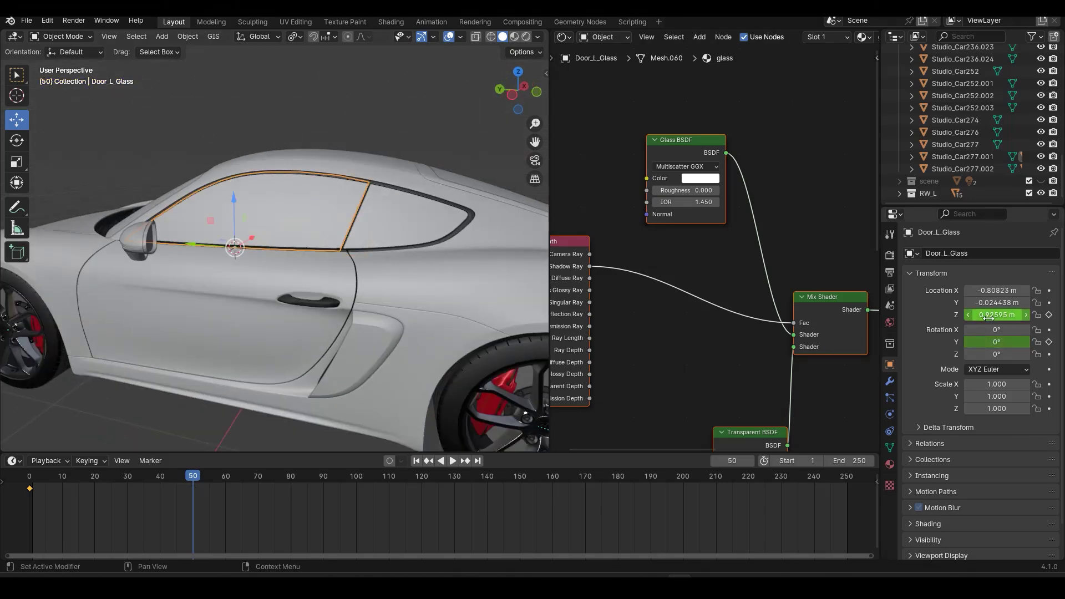
pyautogui.write('0.49764')
pyautogui.press('Return')
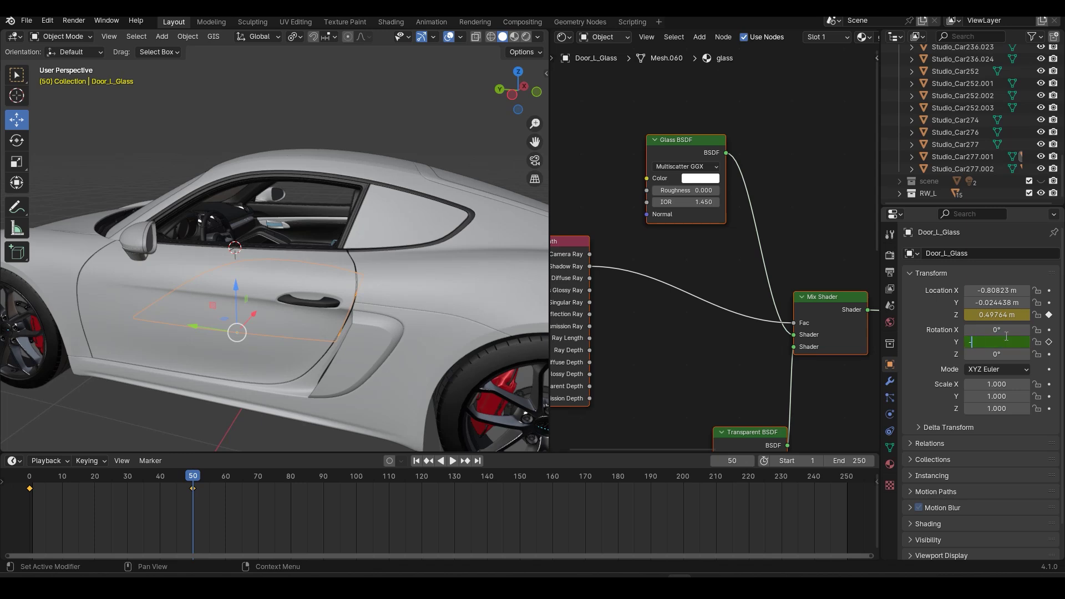
pyautogui.moveTo(261, 385); pyautogui.dragTo(398, 306, button='middle')
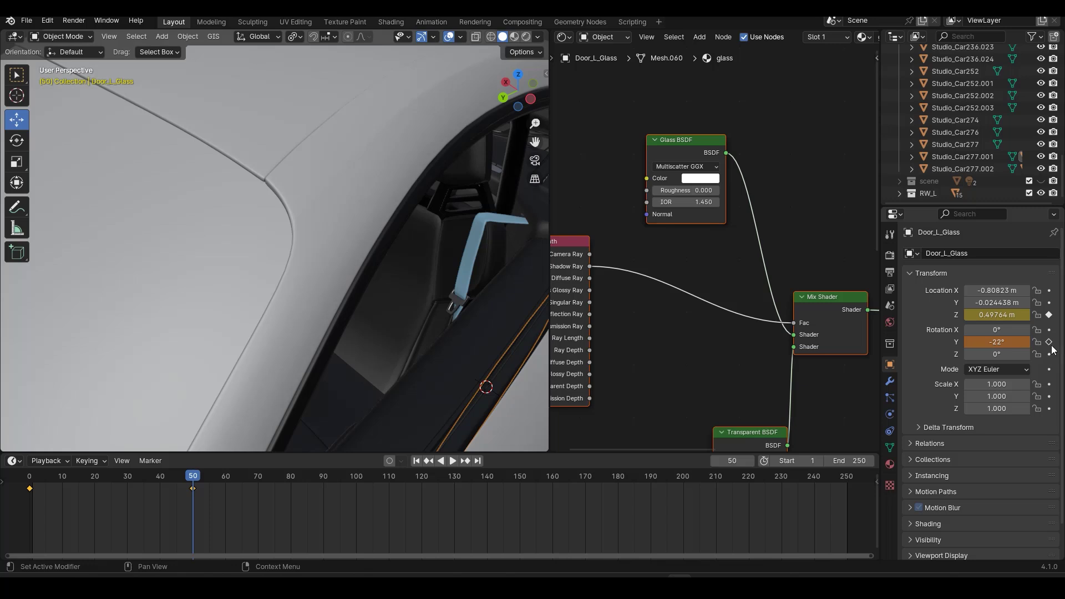
pyautogui.scroll(-5, 448, 364)
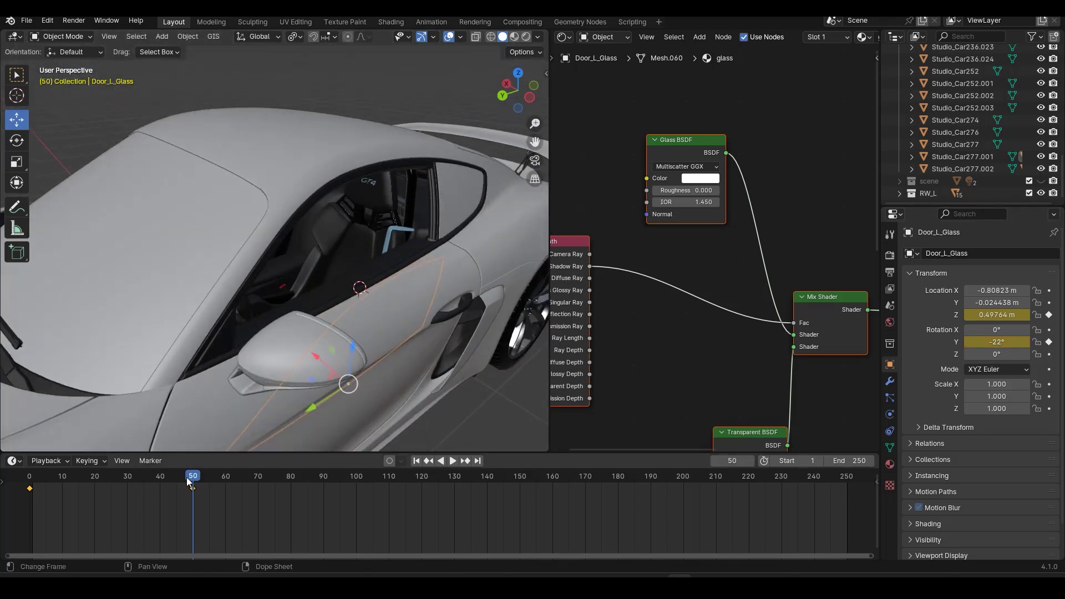
# - Play back the left door glass's opening animation from the start and return to frame 0
pyautogui.press('Down')
pyautogui.press('space')
pyautogui.press('space')
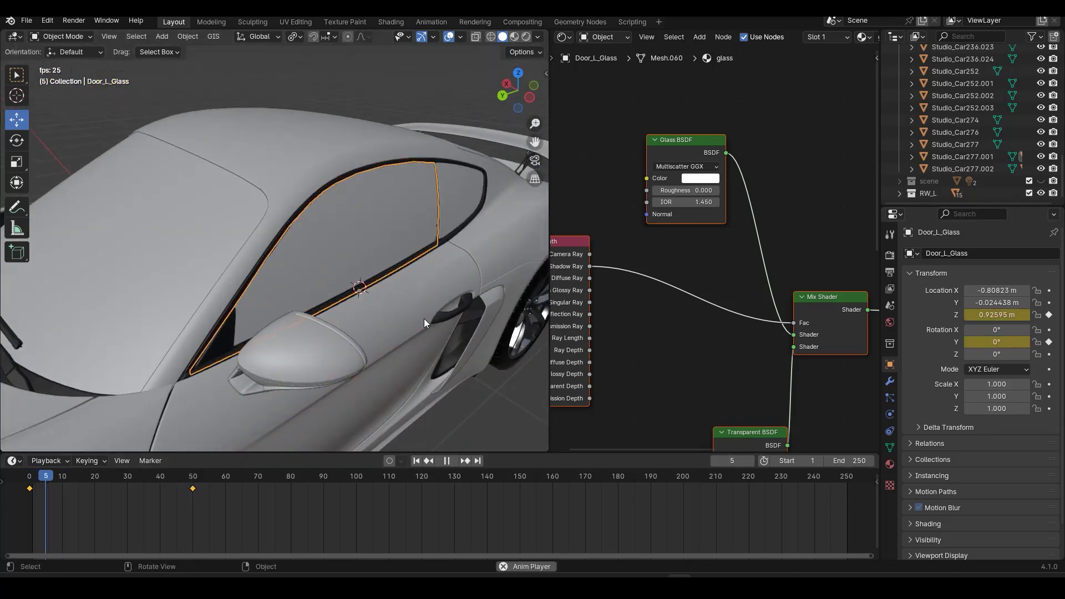
pyautogui.press('space')
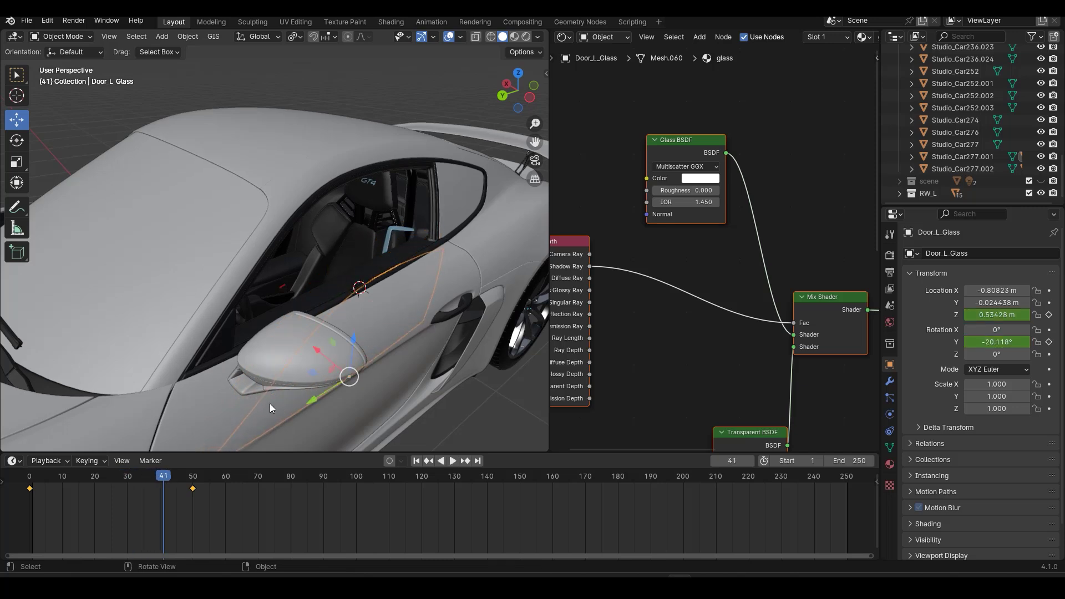
pyautogui.press('space')
pyautogui.moveTo(166, 479); pyautogui.dragTo(30, 476)
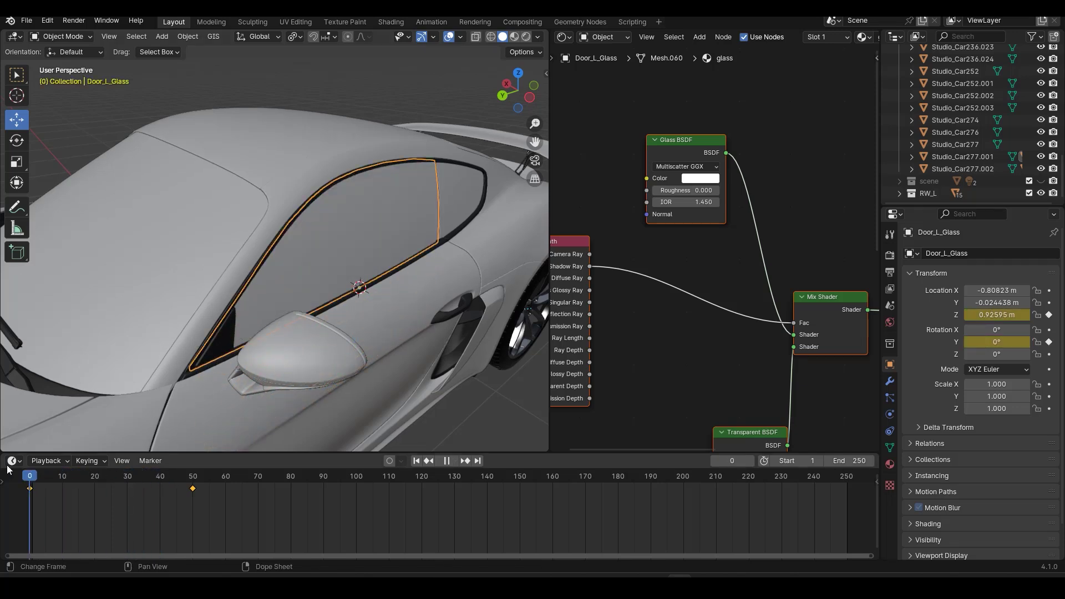
# - At frame 18, rotate the left door glass around Y and set its Y rotation to -5.3126°
pyautogui.moveTo(165, 478); pyautogui.dragTo(92, 480)
pyautogui.moveTo(272, 367); pyautogui.dragTo(444, 261, button='middle')
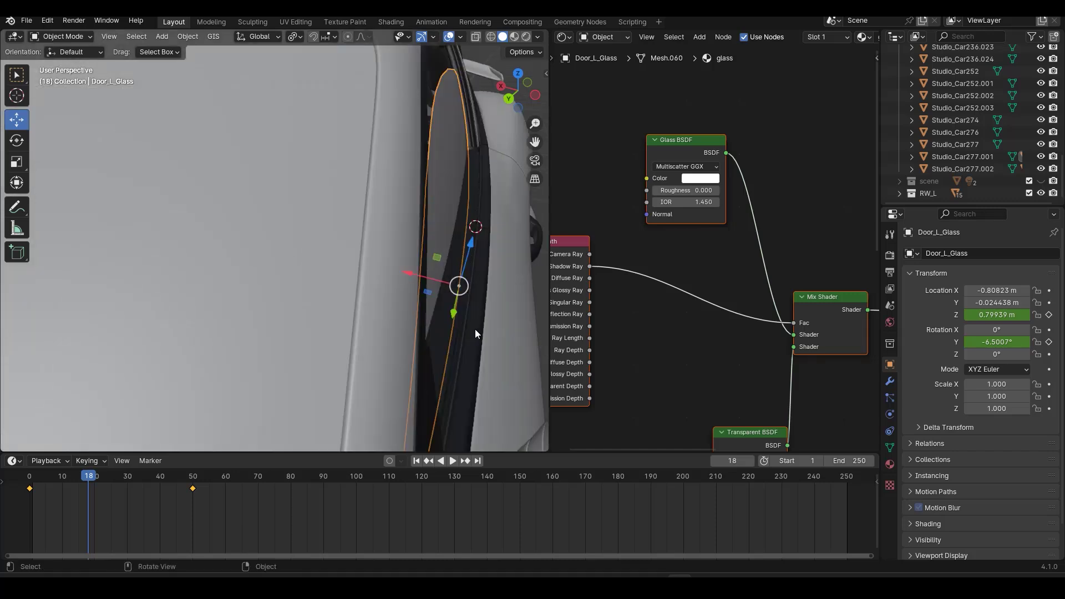
pyautogui.press('r')
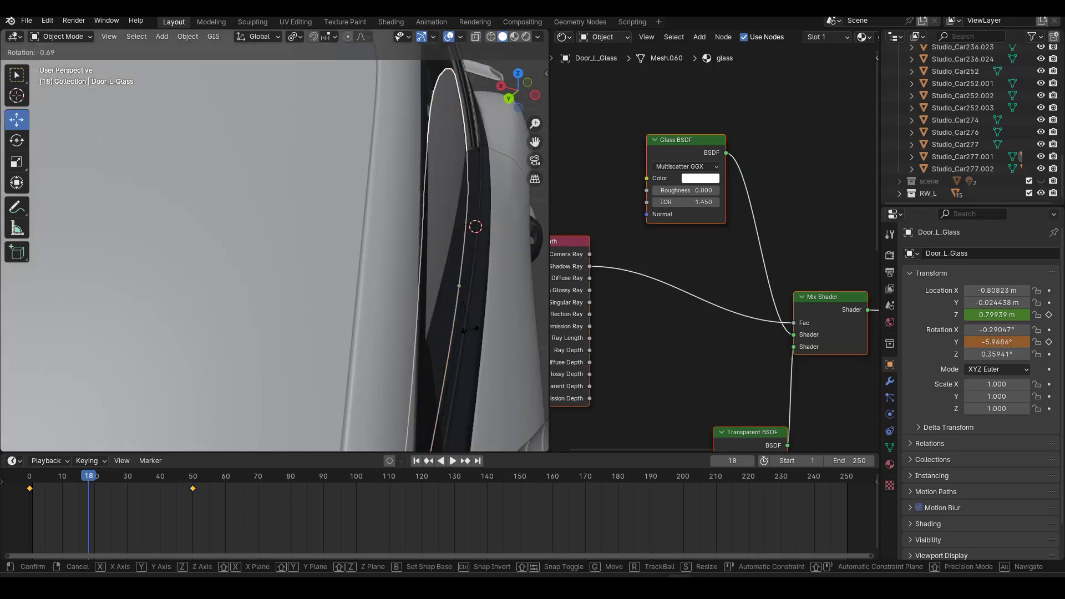
pyautogui.press('y')
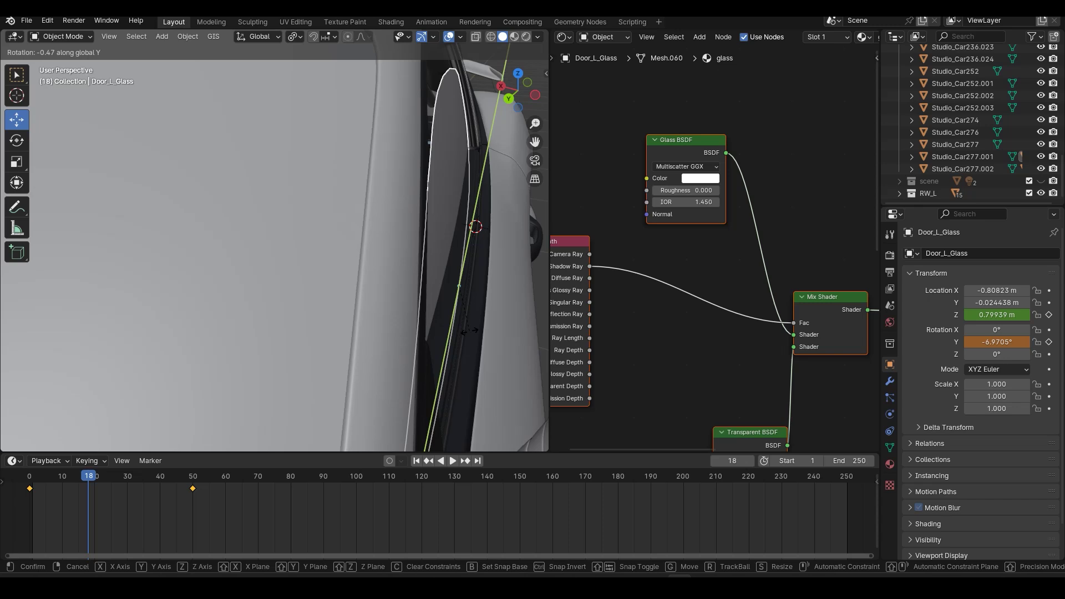
pyautogui.click(468, 331)
pyautogui.moveTo(468, 331); pyautogui.dragTo(455, 355, button='middle')
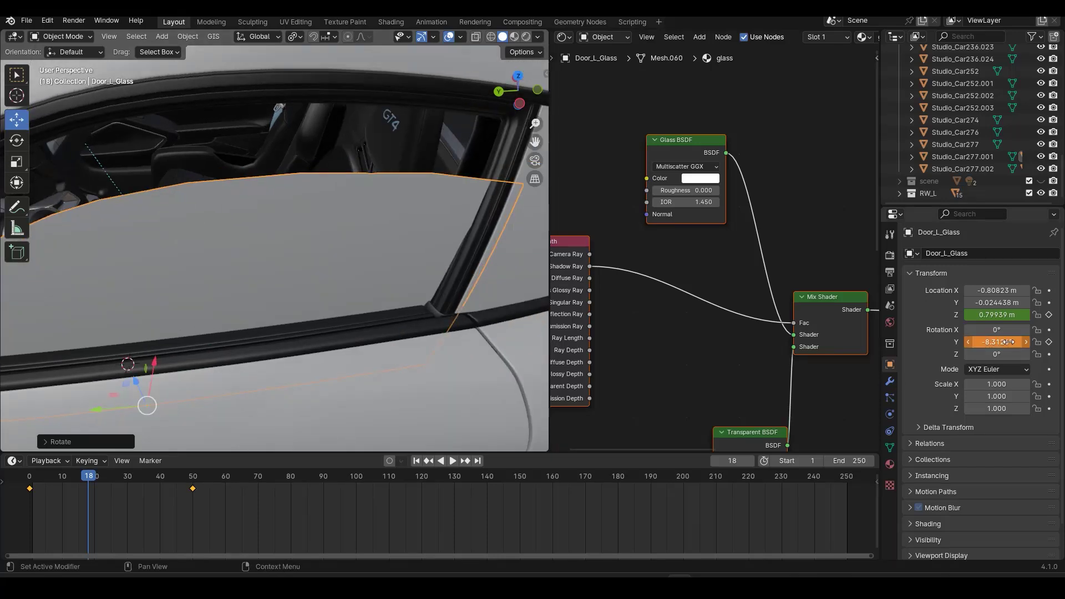
pyautogui.moveTo(997, 342)
pyautogui.mouseDown()
pyautogui.moveTo(983, 342)
pyautogui.moveTo(1002, 342)
pyautogui.mouseUp()
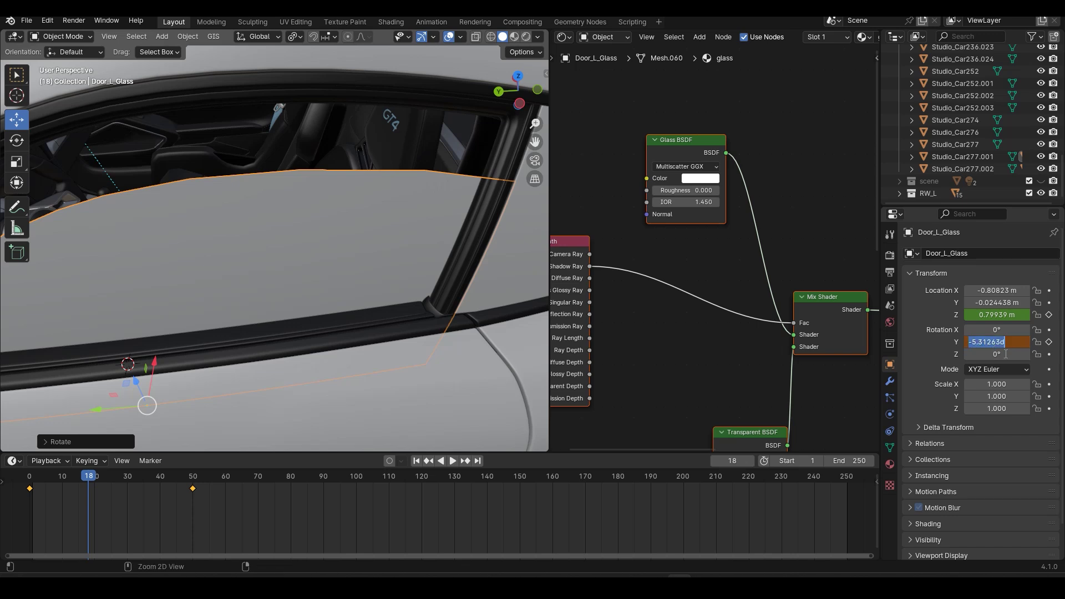
# - Play back the left door glass's opening from frame 0 to check its motion with the frame 18 rotation
pyautogui.moveTo(85, 476); pyautogui.dragTo(27, 477)
pyautogui.press('space')
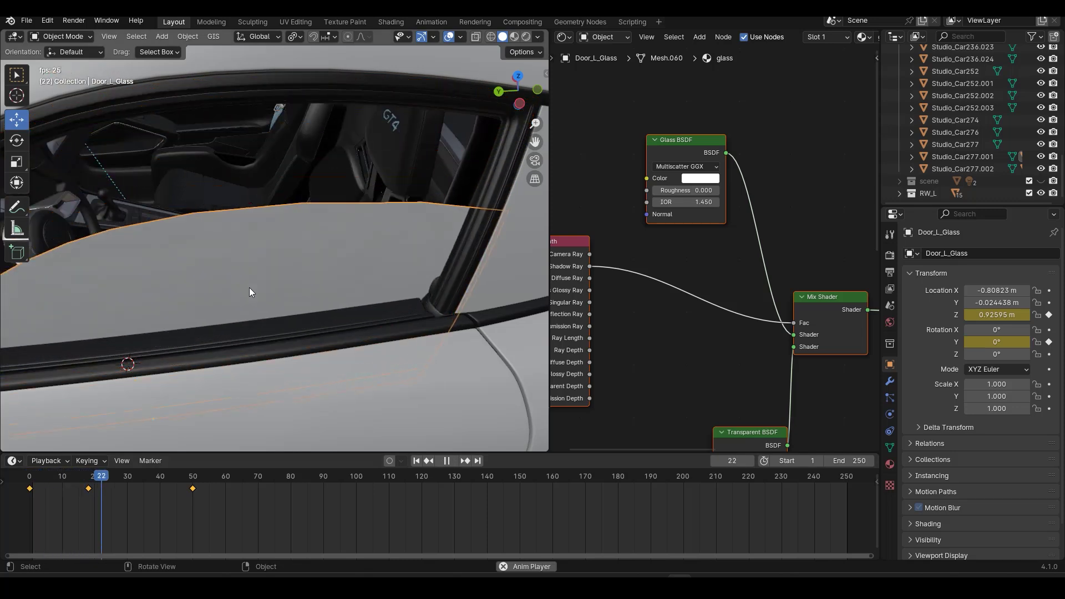
pyautogui.press('space')
pyautogui.moveTo(163, 478)
pyautogui.mouseDown()
pyautogui.moveTo(5, 473)
pyautogui.moveTo(65, 460)
pyautogui.moveTo(166, 471)
pyautogui.mouseUp()
# - Undo the extra left door glass keyframe at frame 18 and return the timeline to frame 0
pyautogui.hotkey('ctrl', 'z')
pyautogui.hotkey('ctrl', 'z')
pyautogui.scroll(-6, 309, 352)
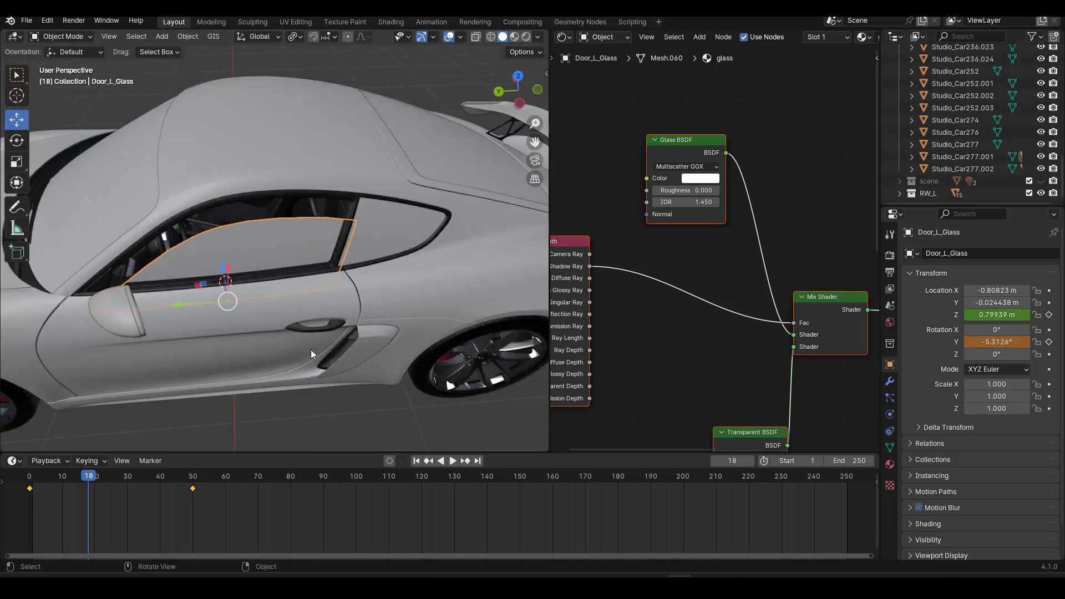
pyautogui.moveTo(77, 476); pyautogui.dragTo(785, 473)
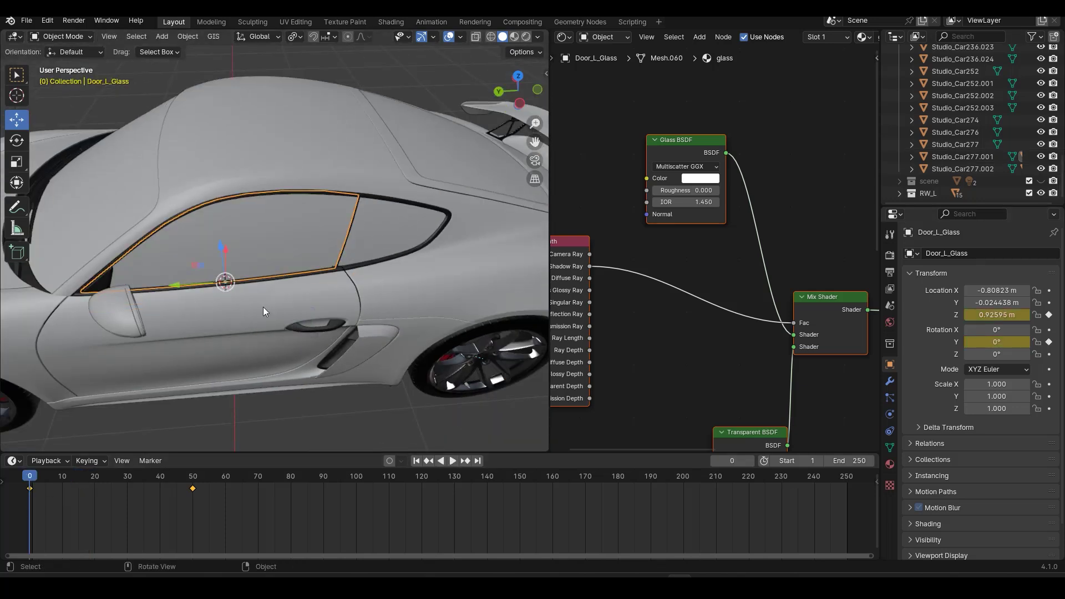
# - Switch the viewport to rendered shading and enable the scene collection
pyautogui.press('z')
pyautogui.click(307, 255)
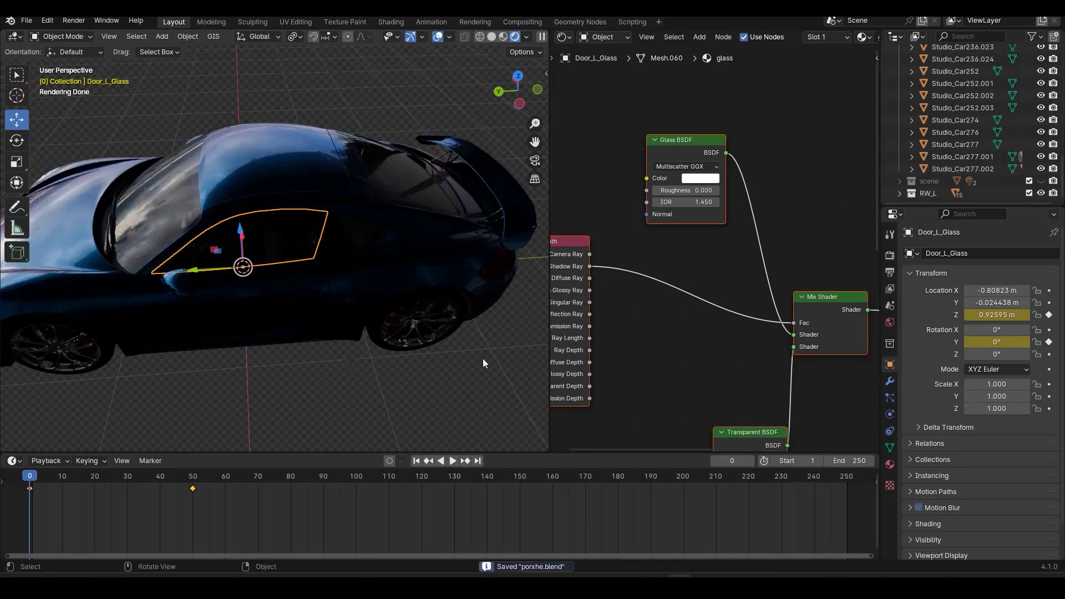
pyautogui.click(1041, 182)
# - Play the window animation in the rendered view and inspect the opened door windows from around the car
pyautogui.moveTo(167, 328); pyautogui.dragTo(382, 294, button='middle')
pyautogui.press('space')
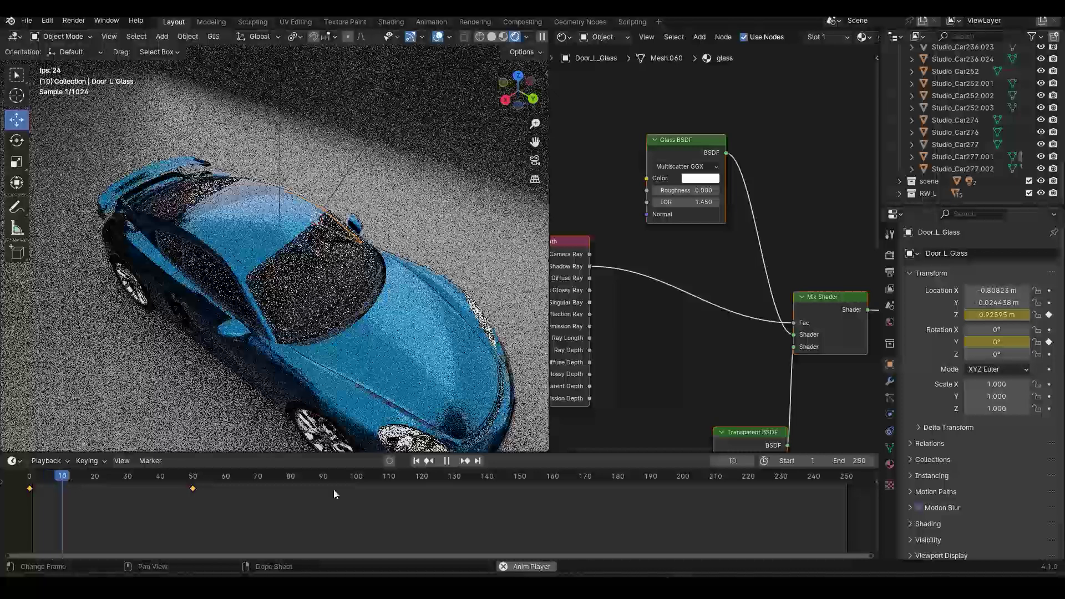
pyautogui.click(431, 236)
pyautogui.press('space')
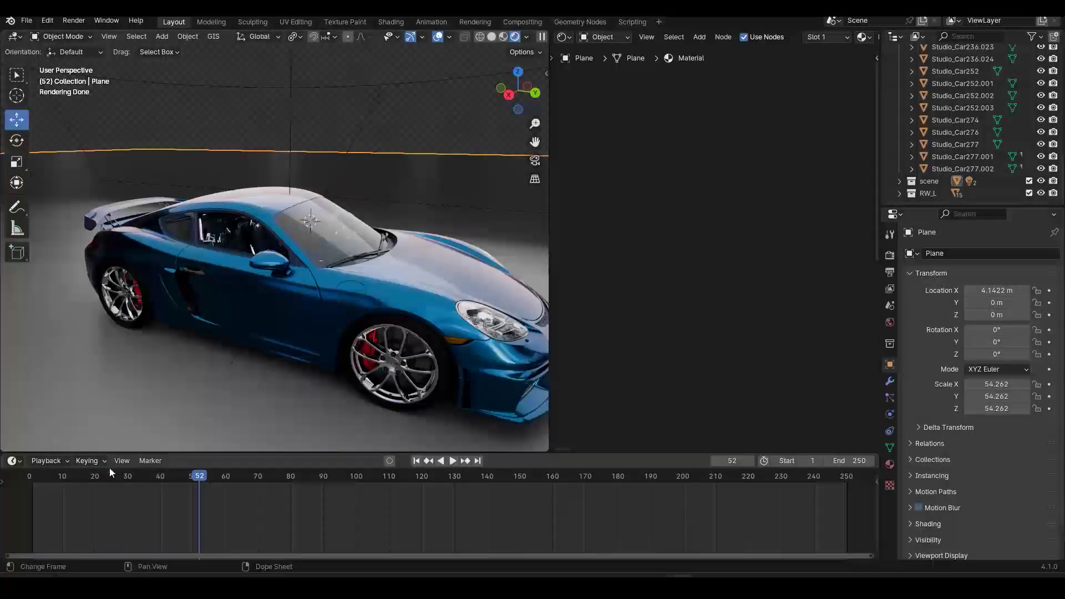
pyautogui.scroll(8, 188, 265)
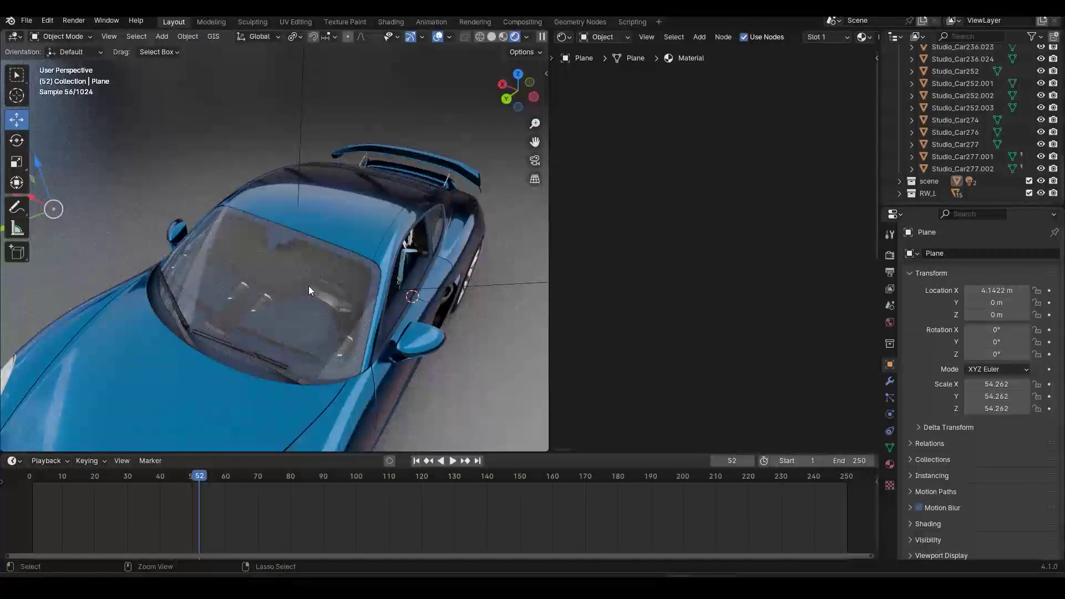
# - Save the file and return the animation to frame 0
pyautogui.hotkey('ctrl', 's')
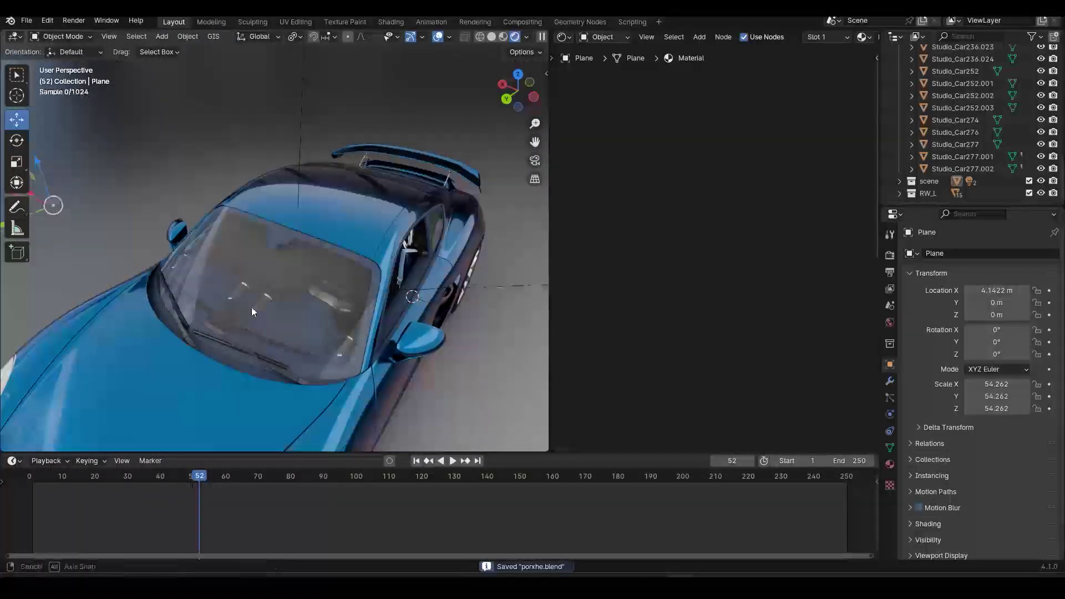
pyautogui.moveTo(251, 307); pyautogui.dragTo(413, 296, button='middle')
pyautogui.moveTo(105, 472); pyautogui.dragTo(21, 465)
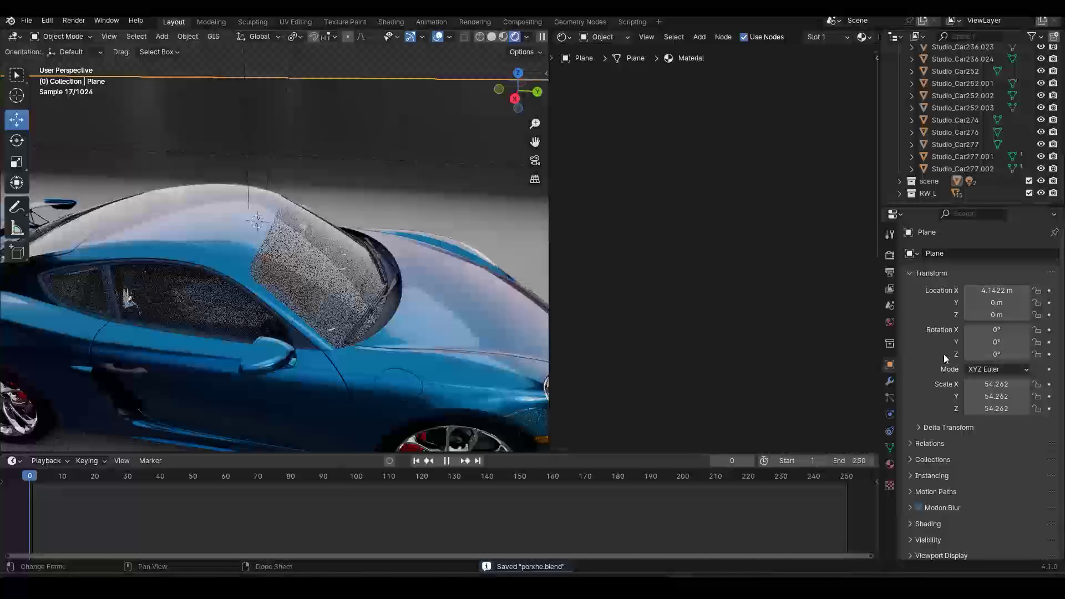
pyautogui.press('Escape')
# - Select the right door and maximize the 3D viewport
pyautogui.click(349, 298)
pyautogui.hotkey('ctrl', 'space')
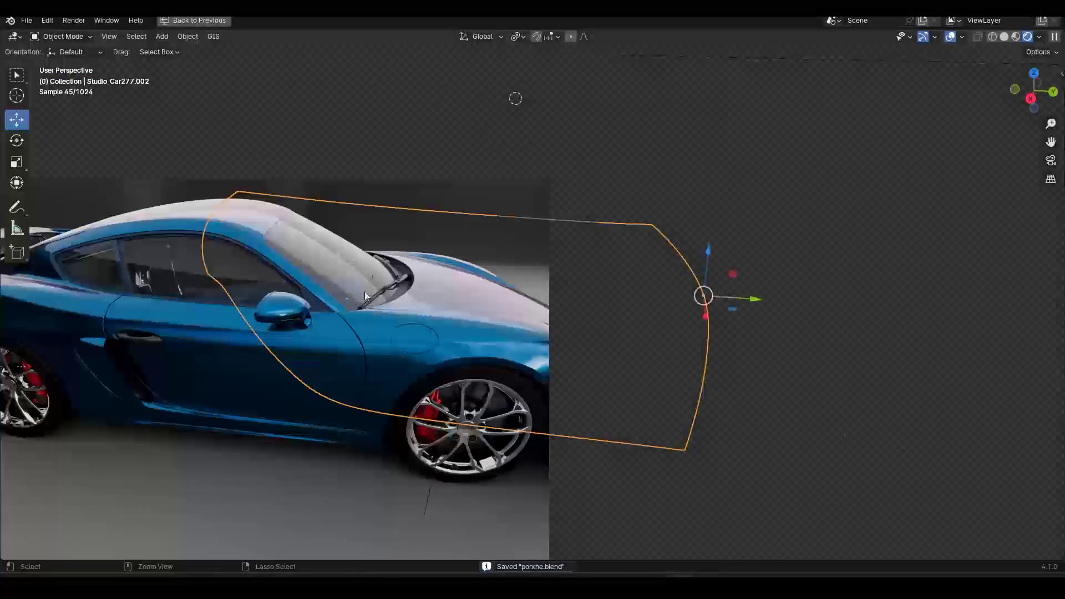
pyautogui.moveTo(616, 366); pyautogui.dragTo(539, 315, button='middle')
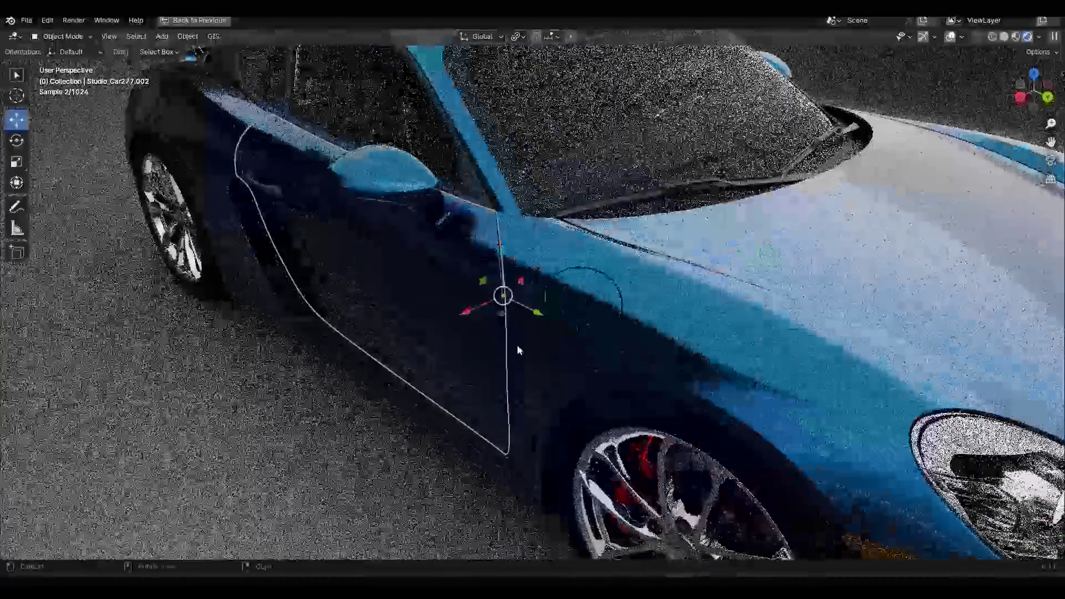
# - Try swinging the right door open by rotating it around the global Z axis
pyautogui.scroll(3, 517, 344)
pyautogui.scroll(-3, 447, 314)
pyautogui.press('r')
pyautogui.press('z')
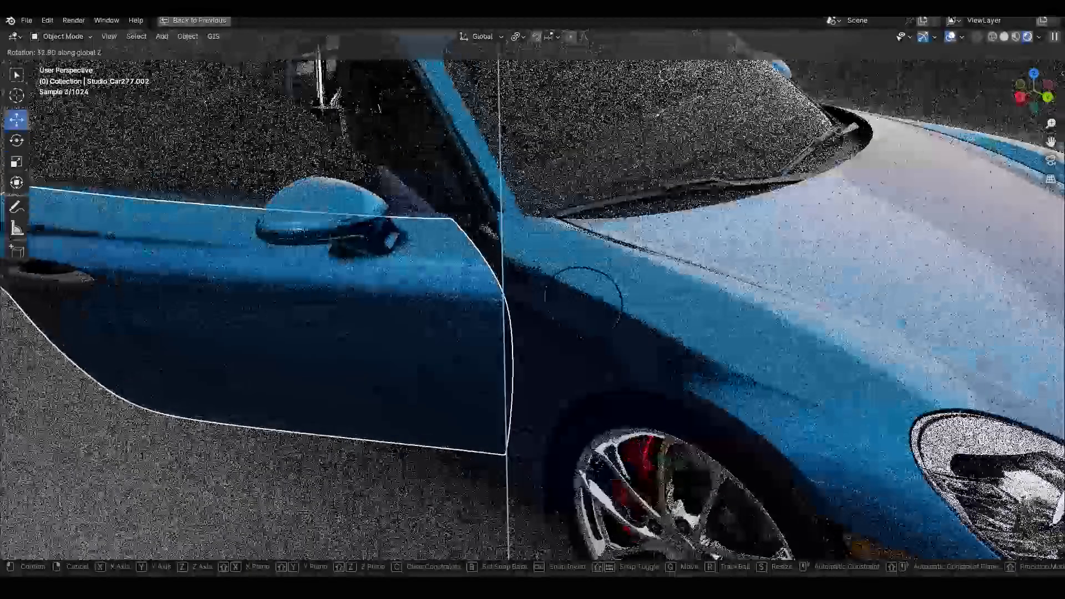
pyautogui.rightClick(594, 354)
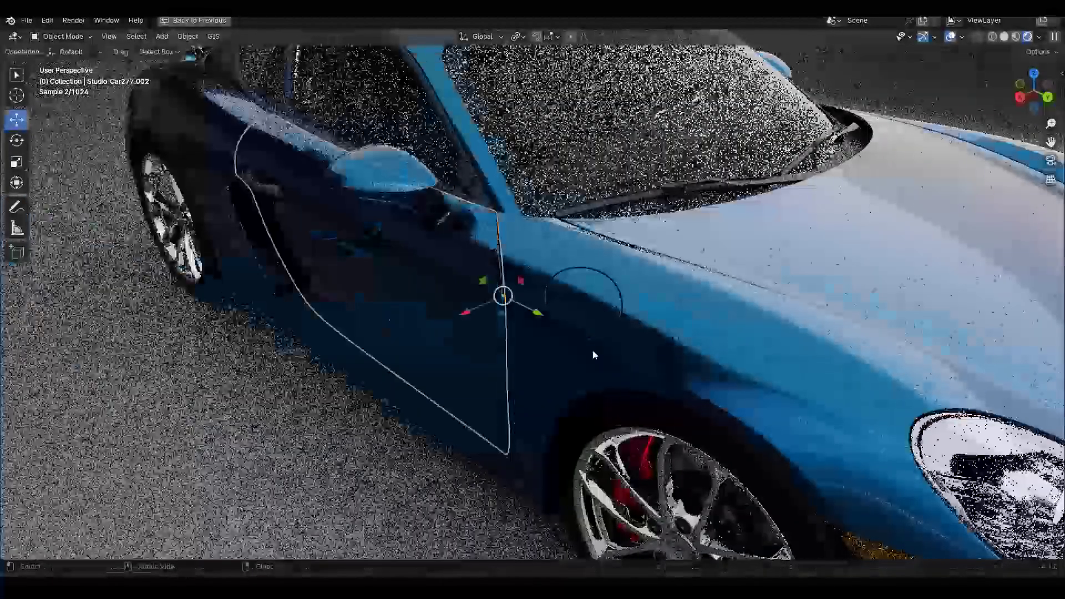
# - Switch the viewport to solid shading, then select and frame the right door handle
pyautogui.keyDown('shift'); pyautogui.moveTo(310, 222); pyautogui.dragTo(497, 331, button='middle'); pyautogui.keyUp('shift')
pyautogui.press('z')
pyautogui.click(555, 325)
pyautogui.click(464, 294)
pyautogui.press('KP_Decimal')
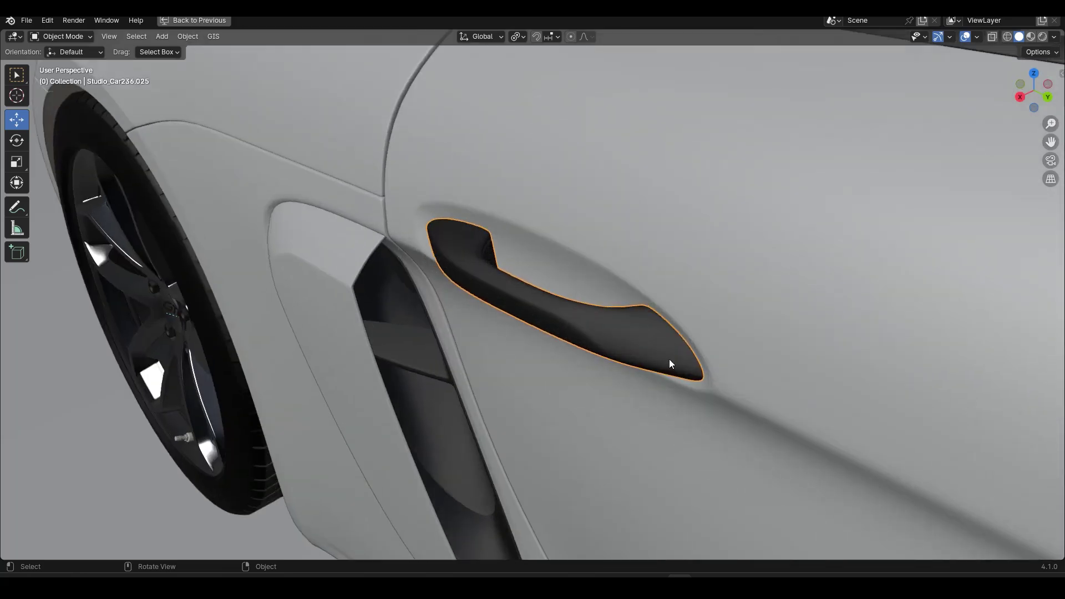
# - Edit the right door handle's mesh and snap the 3D cursor to a vertex at the handle's front tip
pyautogui.press('Tab')
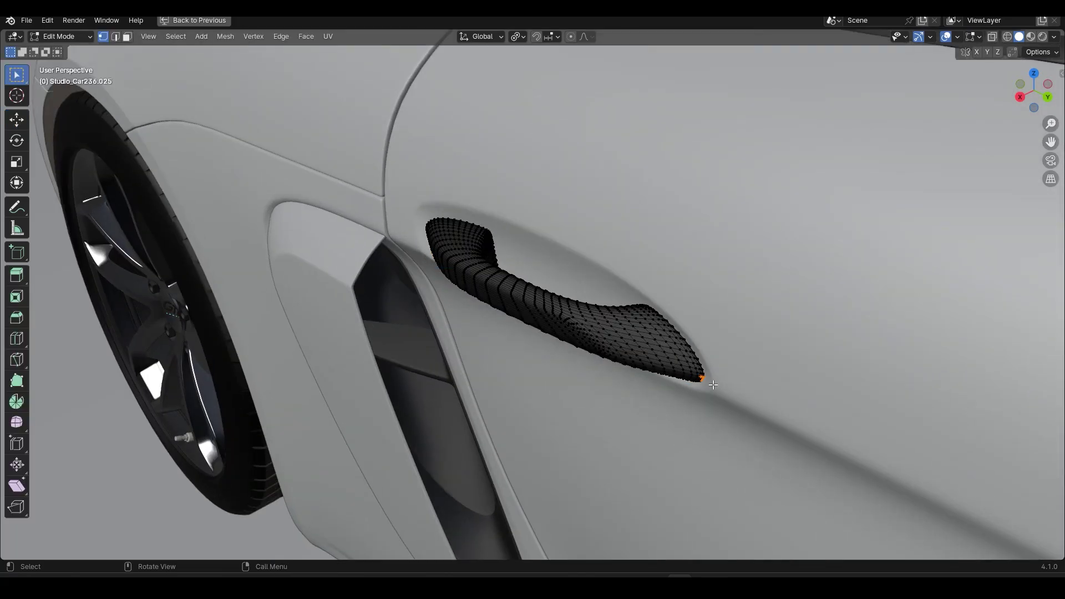
pyautogui.hotkey('shift', 's')
pyautogui.moveTo(710, 380)
pyautogui.mouseDown(button='middle')
pyautogui.moveTo(676, 357)
pyautogui.moveTo(702, 383)
pyautogui.mouseUp(button='middle')
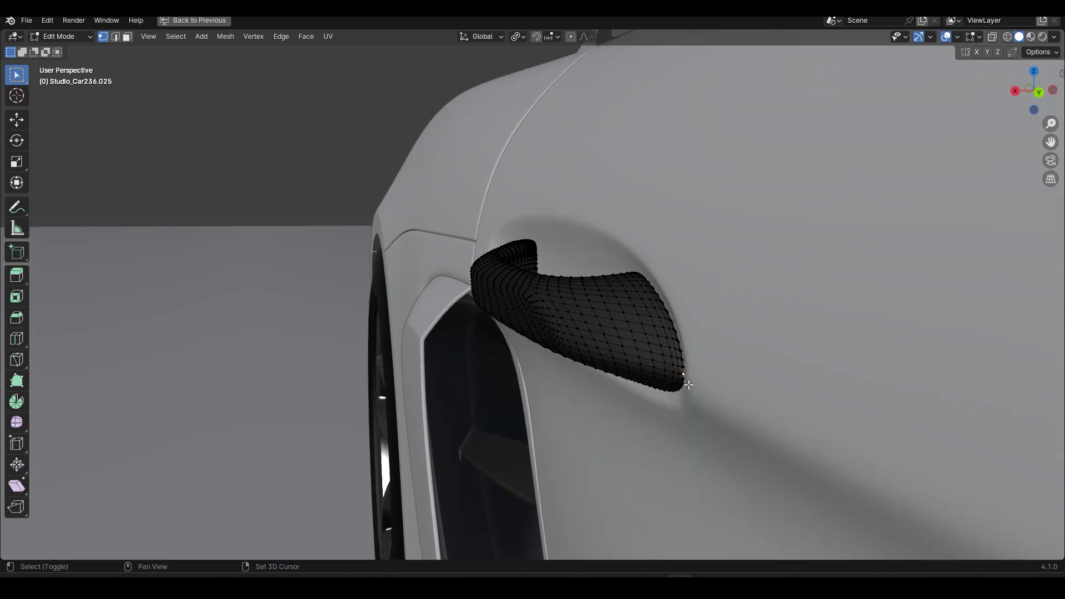
pyautogui.hotkey('shift', 'a')
pyautogui.hotkey('shift', 's')
pyautogui.click(702, 404)
# - Return to Object Mode and set the right door handle's origin to the 3D cursor
pyautogui.moveTo(701, 404); pyautogui.dragTo(586, 320, button='middle')
pyautogui.press('Tab')
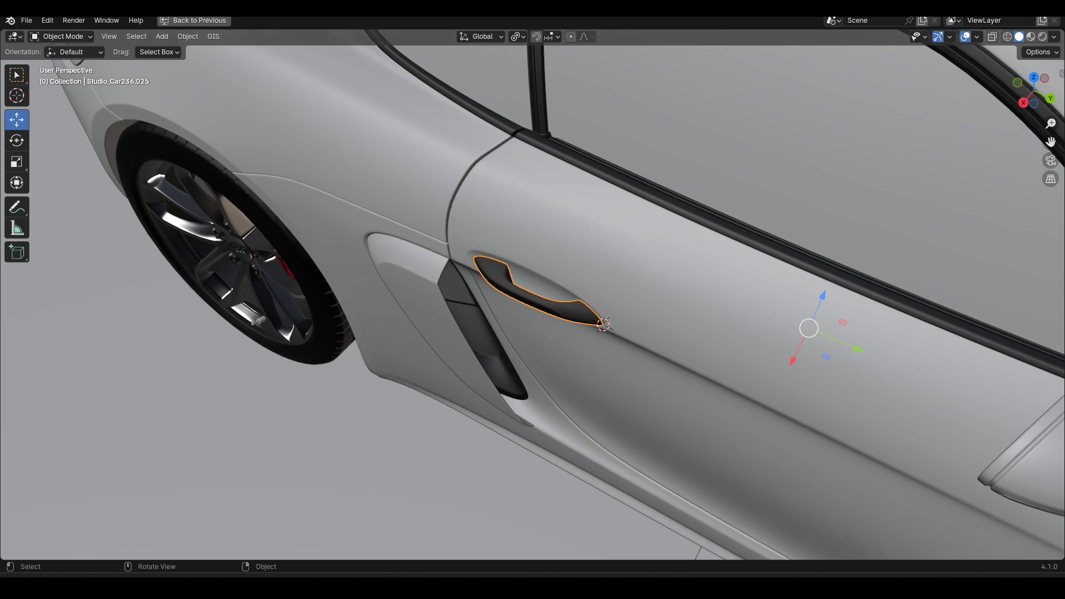
pyautogui.press('q')
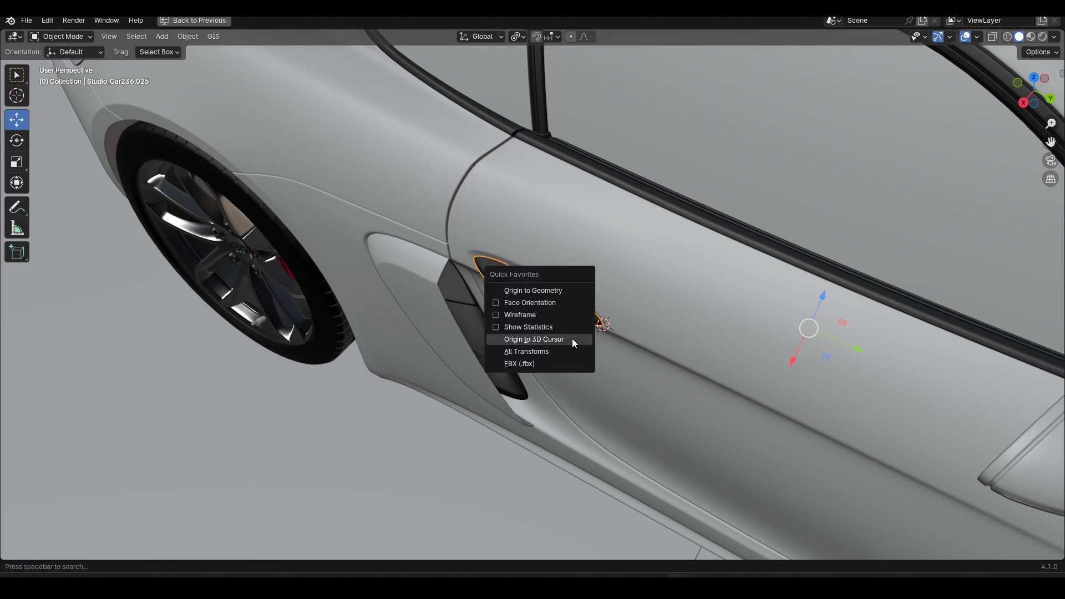
pyautogui.click(554, 339)
# - Rotate the right door handle outward about 12° around the global Z axis to test its pivot
pyautogui.press('r')
pyautogui.press('z')
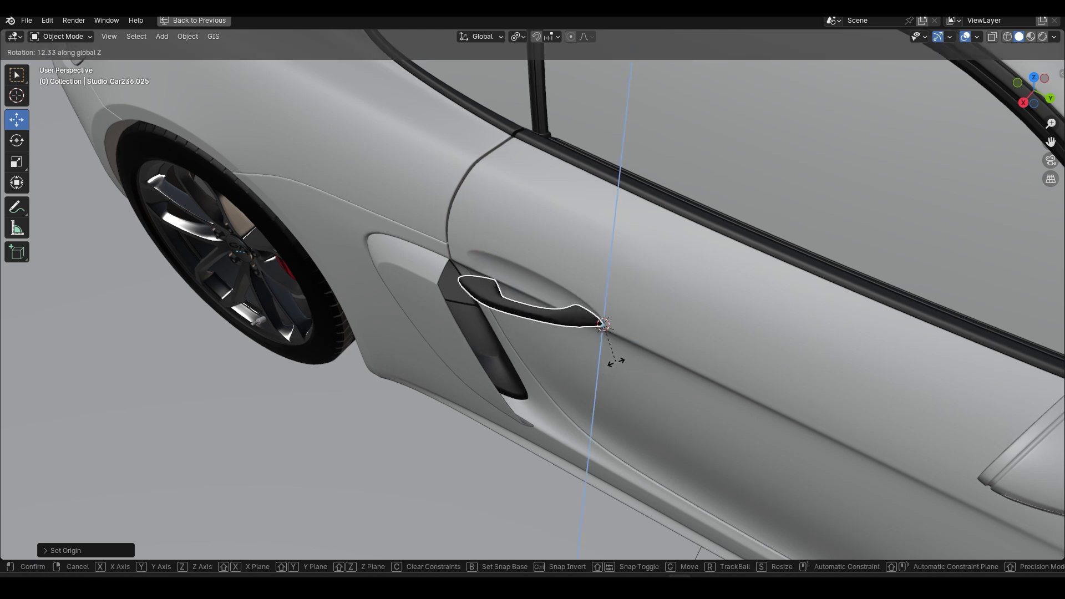
pyautogui.click(616, 360)
# - Select the left door handle and open its mesh in Edit Mode
pyautogui.scroll(-6, 623, 339)
pyautogui.moveTo(624, 320); pyautogui.dragTo(438, 277, button='middle')
pyautogui.scroll(-3, 558, 359)
pyautogui.scroll(9, 599, 341)
pyautogui.click(591, 435)
pyautogui.press('Tab')
# - Snap the 3D cursor to a vertex at the left door handle's front tip
pyautogui.keyDown('shift'); pyautogui.moveTo(554, 468); pyautogui.dragTo(560, 195, button='middle'); pyautogui.keyUp('shift')
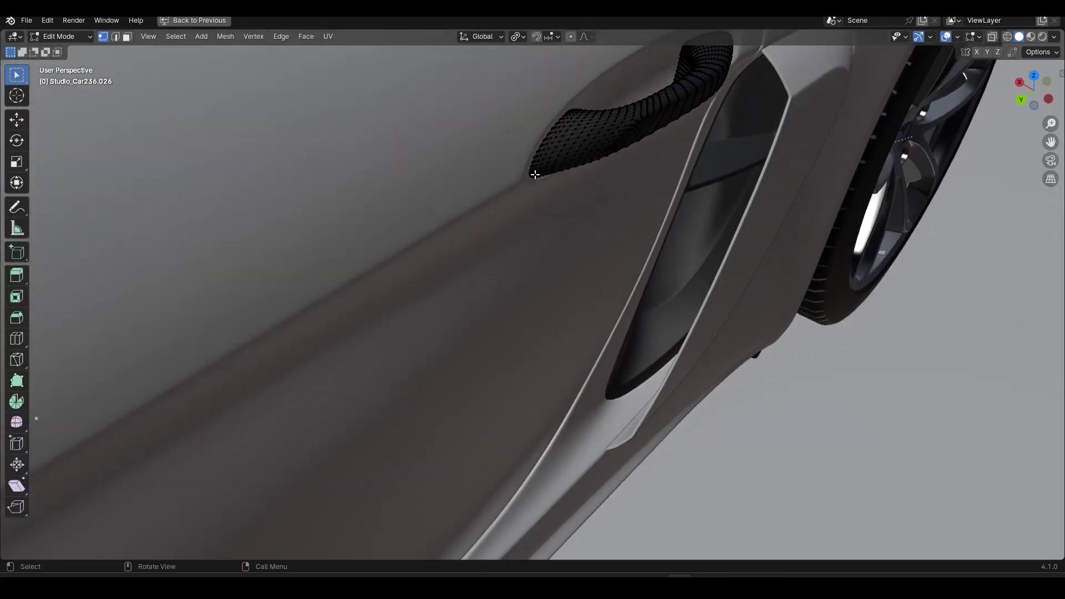
pyautogui.scroll(2, 534, 196)
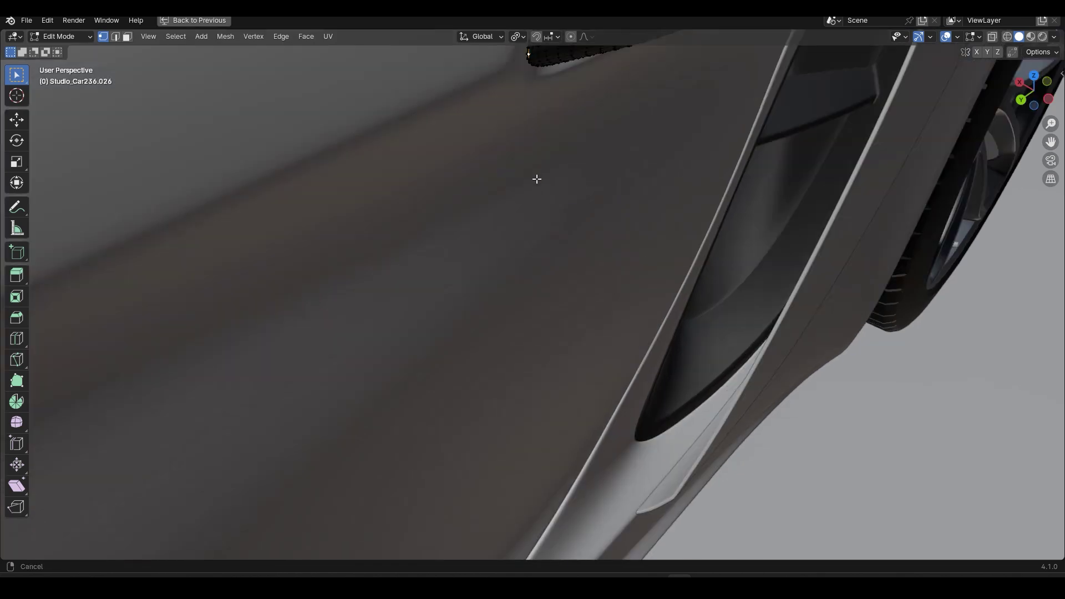
pyautogui.moveTo(536, 178); pyautogui.dragTo(519, 321, button='middle')
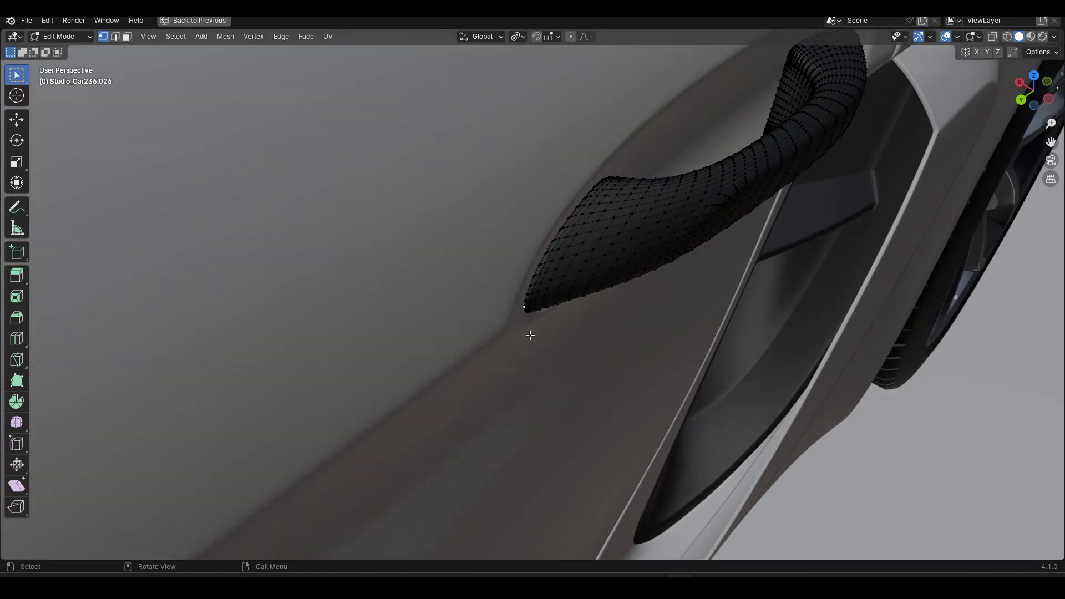
pyautogui.click(532, 404)
# - Return to Object Mode and set the left door handle's origin to the 3D cursor
pyautogui.press('Tab')
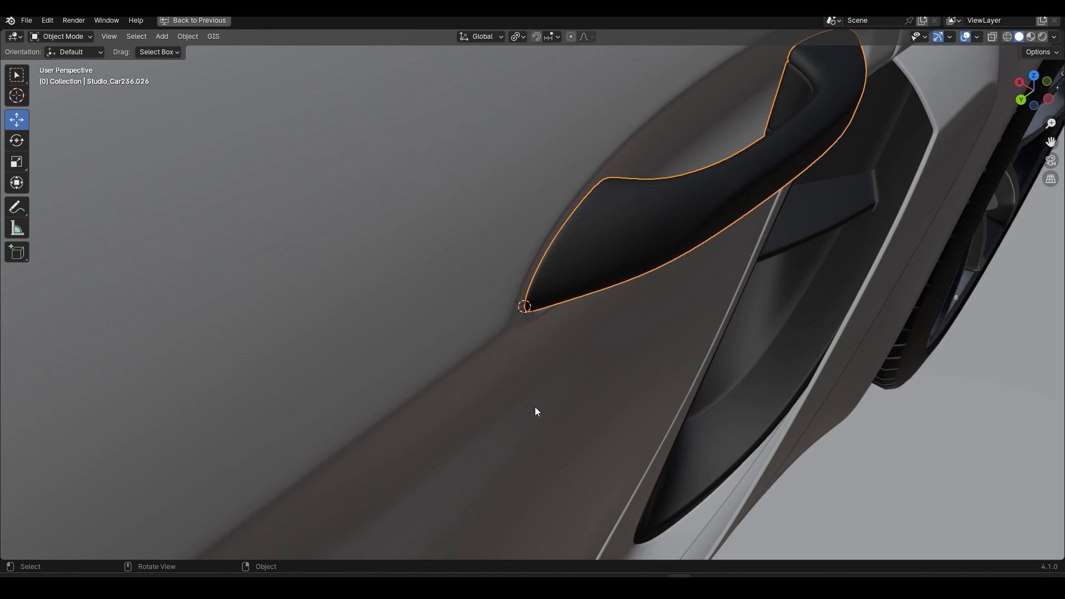
pyautogui.press('q')
pyautogui.click(563, 342)
pyautogui.scroll(-4, 653, 328)
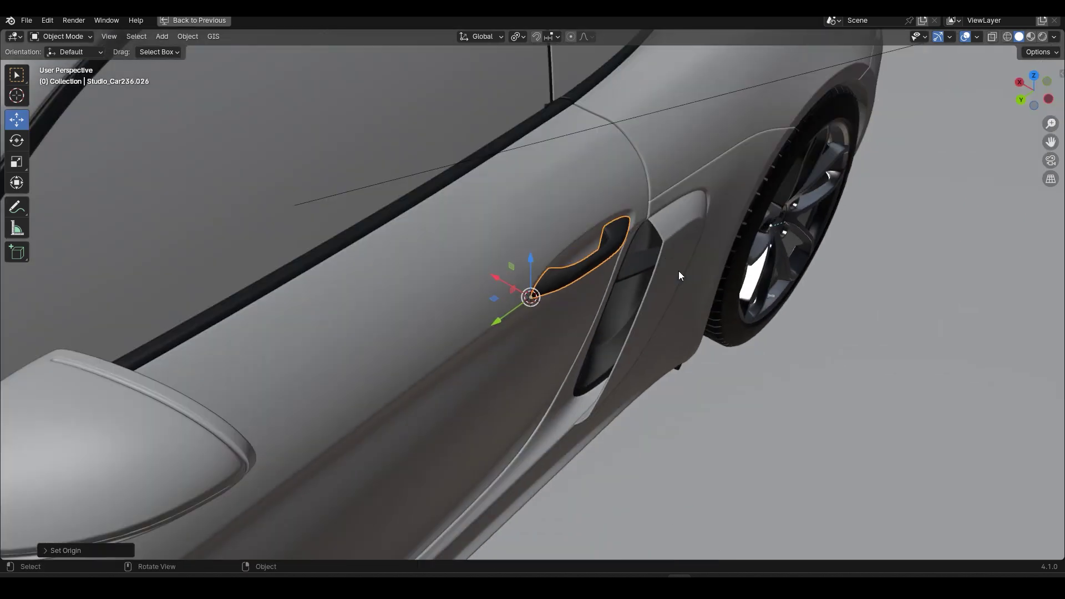
pyautogui.press('r')
pyautogui.rightClick(673, 286)
# - Select the left door panel and open its mesh in Edit Mode around the front edge
pyautogui.scroll(-5, 460, 324)
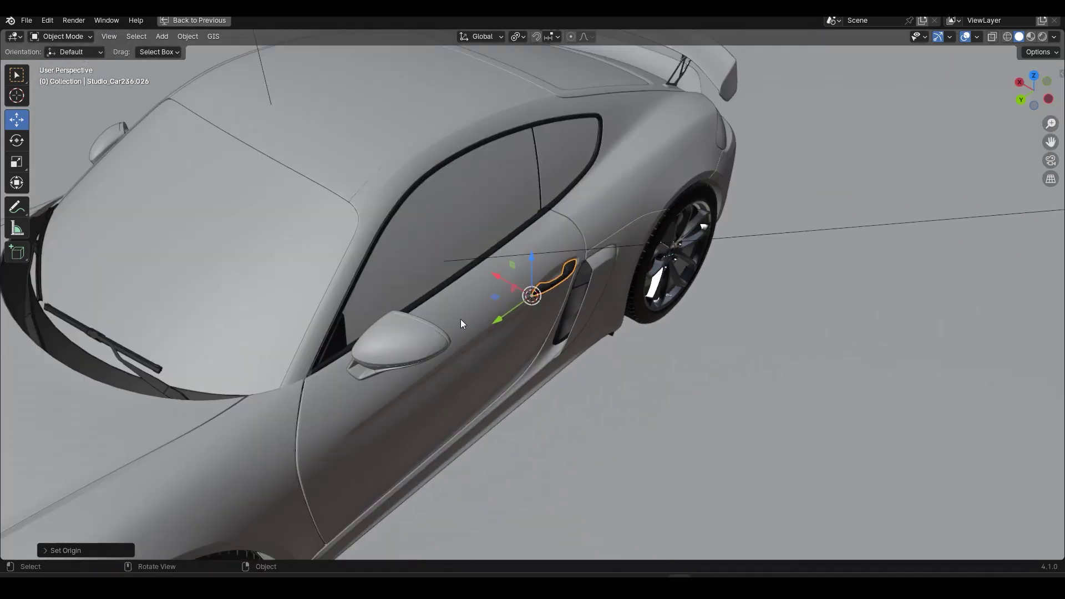
pyautogui.click(479, 352)
pyautogui.moveTo(516, 336); pyautogui.dragTo(505, 332, button='middle')
pyautogui.moveTo(328, 417); pyautogui.dragTo(321, 430)
pyautogui.keyDown('shift'); pyautogui.moveTo(331, 435); pyautogui.dragTo(489, 307, button='middle'); pyautogui.keyUp('shift')
pyautogui.scroll(3, 409, 273)
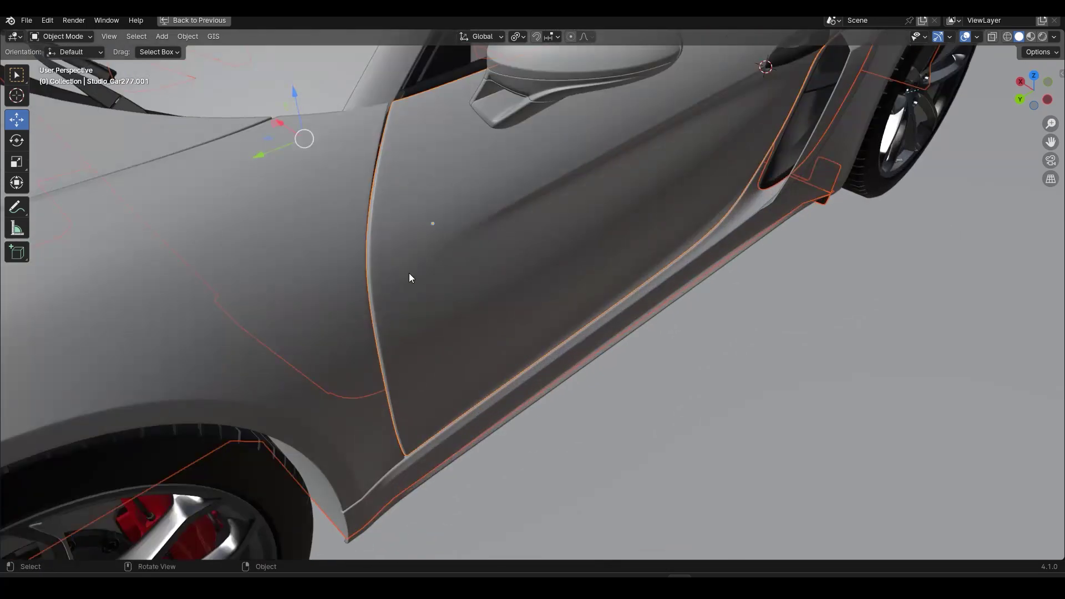
pyautogui.press('Tab')
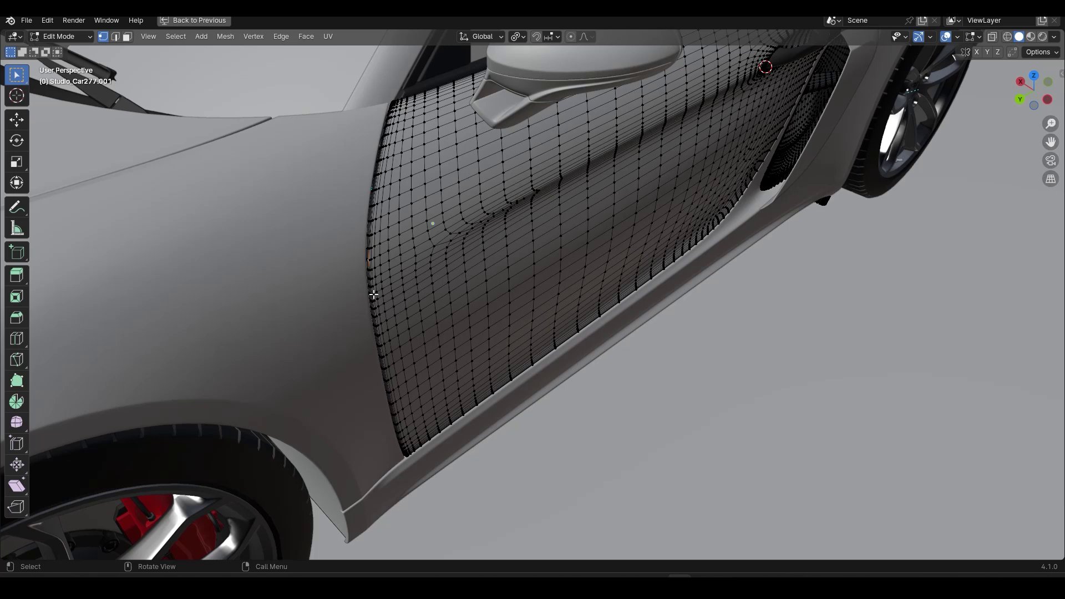
# - Snap the 3D cursor to the vertex on the left door's front edge and select only the door in Object Mode
pyautogui.hotkey('shift', 's')
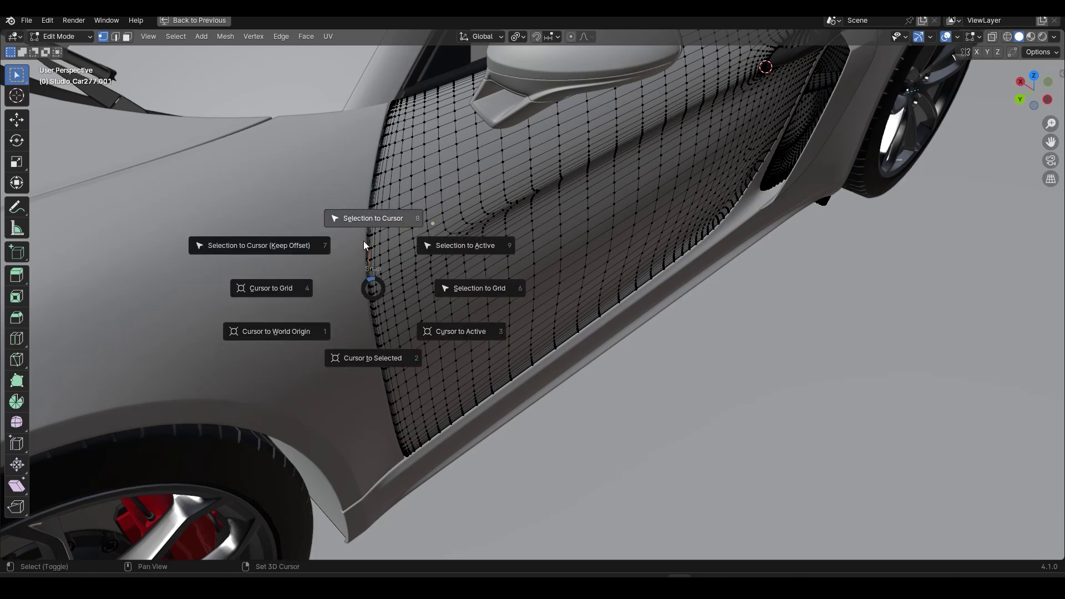
pyautogui.click(381, 350)
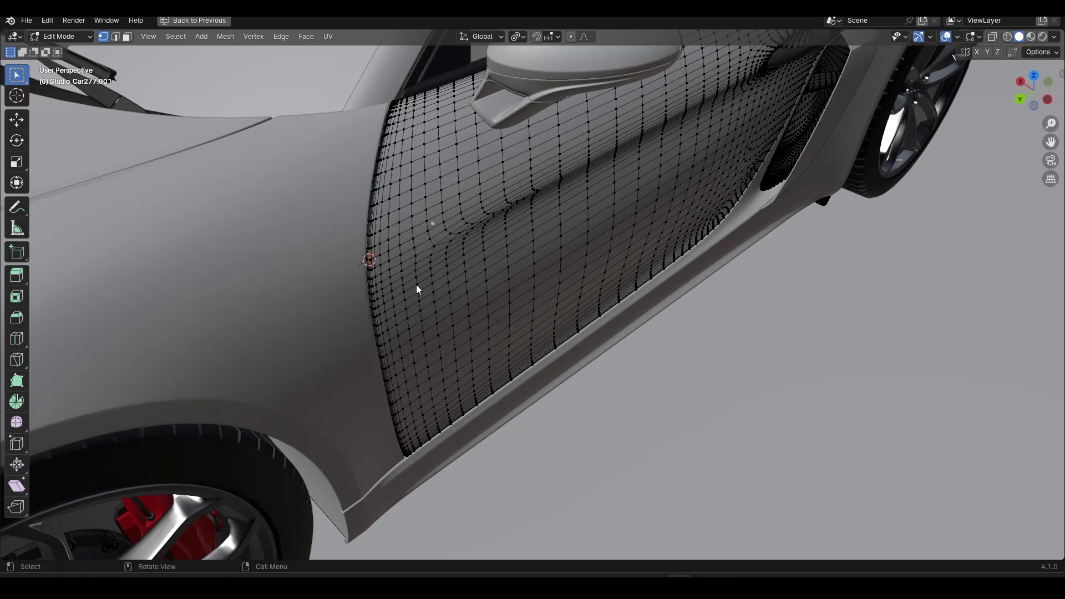
pyautogui.press('Tab')
pyautogui.click(454, 260)
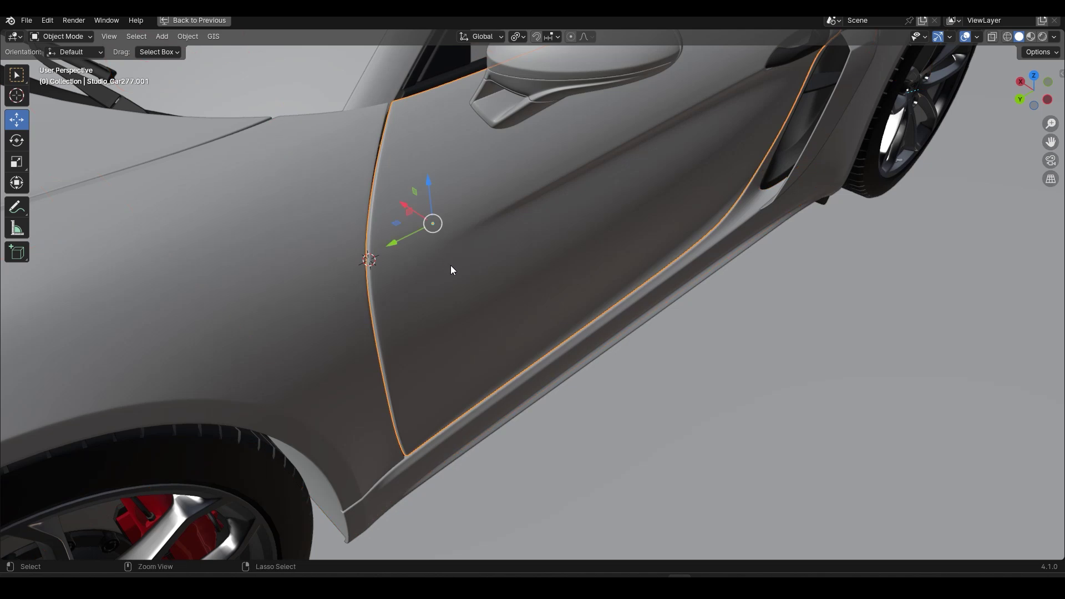
# - Set the left door's origin to the 3D cursor at its front edge and save the file
pyautogui.hotkey('ctrl', 'q')
pyautogui.click(633, 313)
pyautogui.hotkey('ctrl', 's')
pyautogui.press('q')
pyautogui.click(619, 302)
pyautogui.moveTo(460, 262); pyautogui.dragTo(500, 290, button='middle')
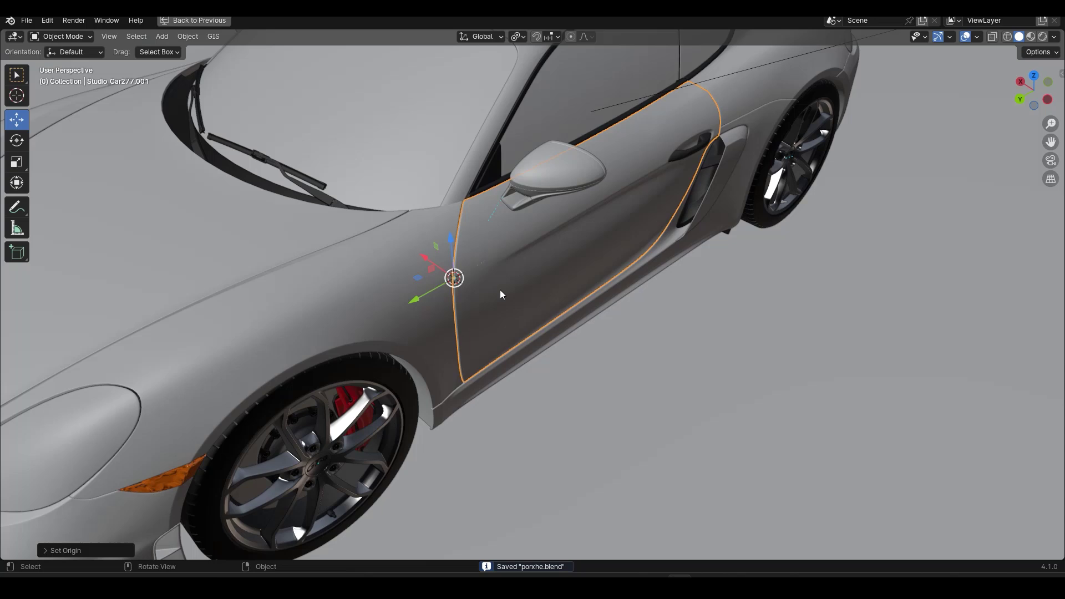
# - Rotate the left door open about the global Z axis to test its pivot
pyautogui.press('r')
pyautogui.press('z')
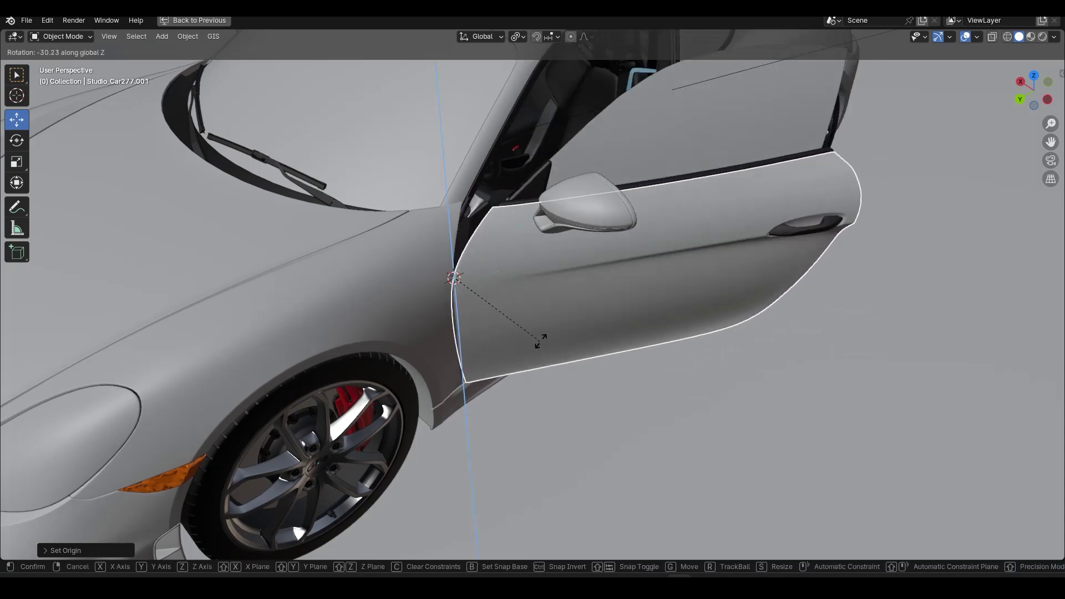
pyautogui.click(617, 356)
pyautogui.click(837, 302)
pyautogui.press('r')
pyautogui.press('z')
pyautogui.rightClick(850, 407)
pyautogui.click(721, 183)
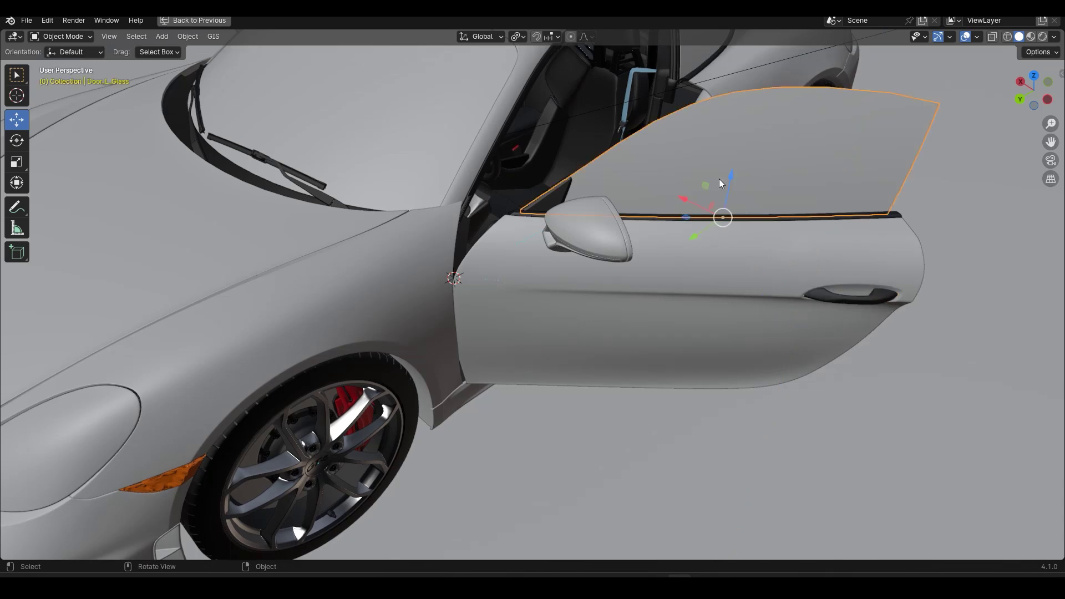
# - Restore the full workspace layout at frame 0 and undo the left door's test rotation
pyautogui.hotkey('ctrl', 'space')
pyautogui.moveTo(38, 473)
pyautogui.mouseDown()
pyautogui.moveTo(124, 477)
pyautogui.moveTo(29, 477)
pyautogui.mouseUp()
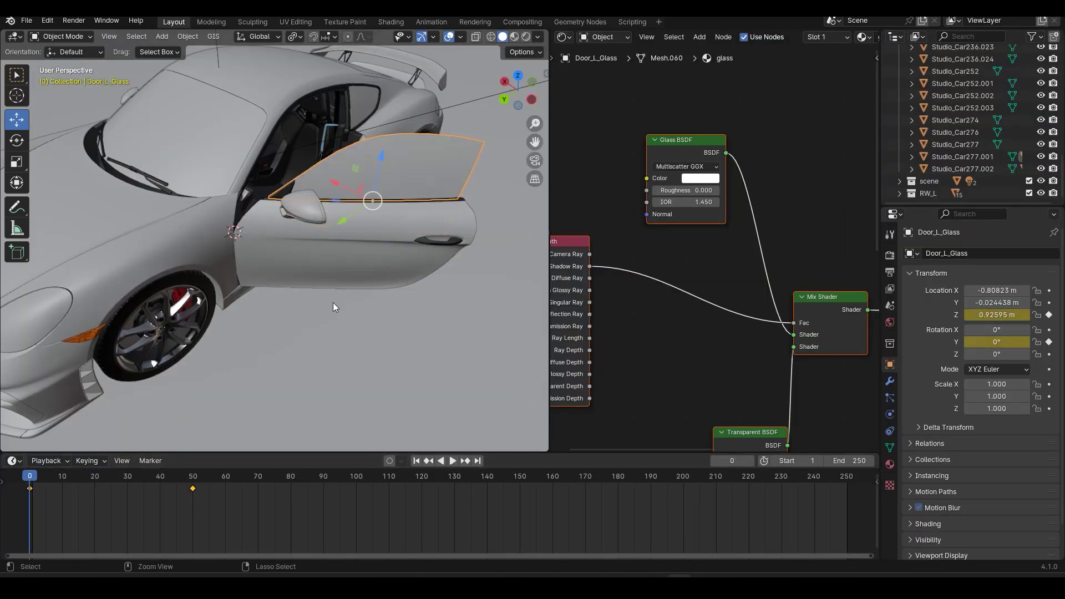
pyautogui.hotkey('ctrl', 'z')
pyautogui.hotkey('ctrl', 'z')
pyautogui.hotkey('ctrl', 'z')
# - Rotate the right door open by about 38° around the Z axis to test its pivot
pyautogui.scroll(-3, 339, 243)
pyautogui.moveTo(339, 243)
pyautogui.mouseDown(button='middle')
pyautogui.moveTo(319, 267)
pyautogui.moveTo(340, 251)
pyautogui.mouseUp(button='middle')
pyautogui.scroll(5, 340, 252)
pyautogui.click(302, 257)
pyautogui.press('r')
pyautogui.press('z')
pyautogui.click(333, 285)
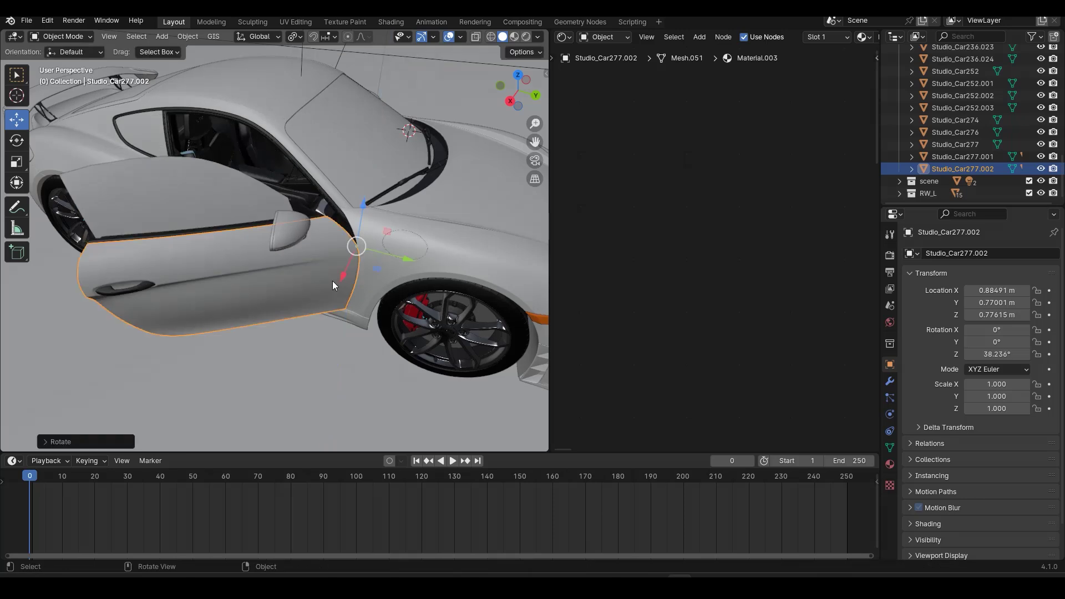
# - Try rotating the right door handle about Z and clear the right door's rotation
pyautogui.click(143, 286)
pyautogui.press('r')
pyautogui.press('z')
pyautogui.rightClick(239, 258)
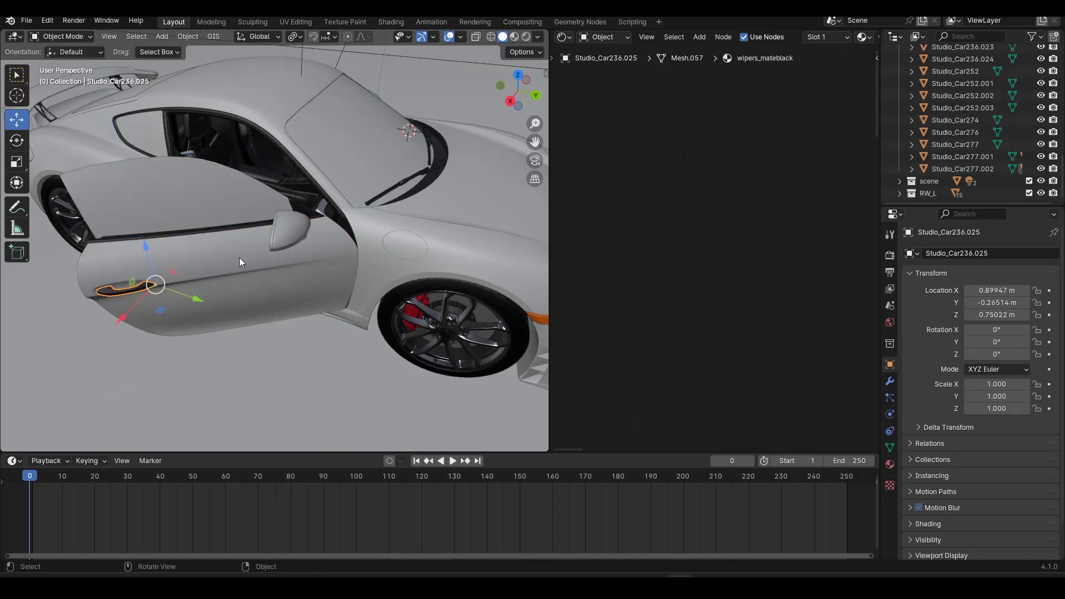
pyautogui.click(184, 316)
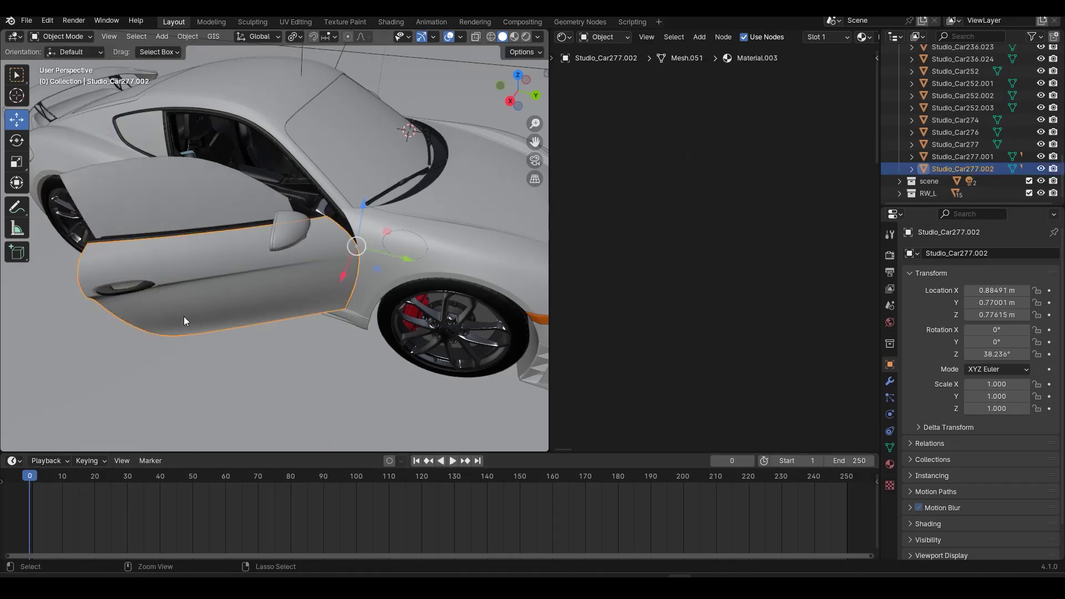
pyautogui.hotkey('alt', 'r')
# - Open the combined windshield wipers' mesh in Edit Mode with X-ray and select most of the driver-side wiper's geometry
pyautogui.moveTo(388, 286); pyautogui.dragTo(312, 252, button='middle')
pyautogui.click(281, 220)
pyautogui.scroll(4, 309, 242)
pyautogui.scroll(-2, 308, 244)
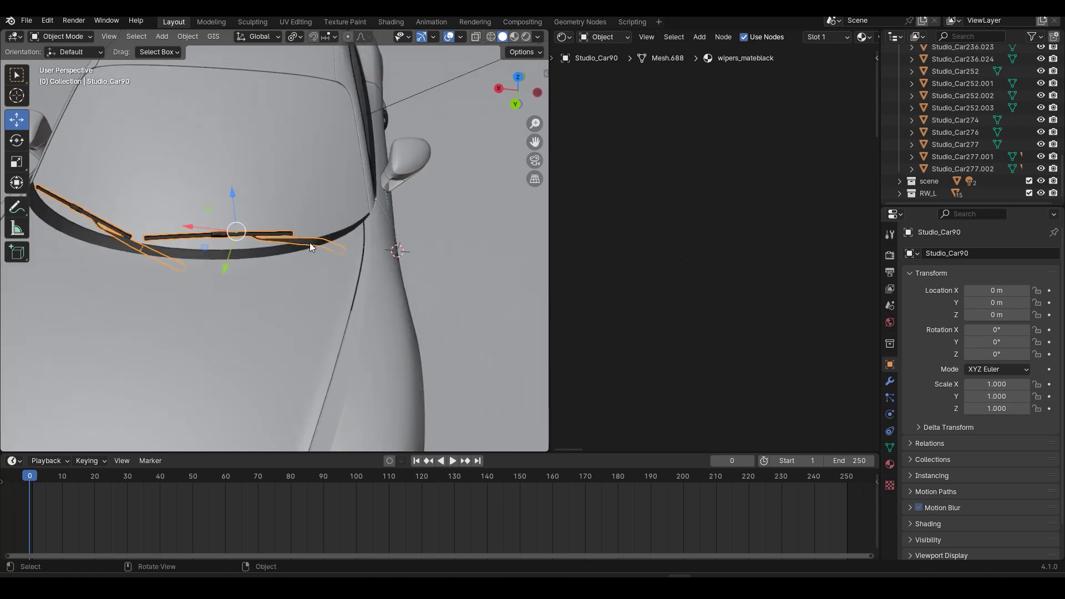
pyautogui.press('Tab')
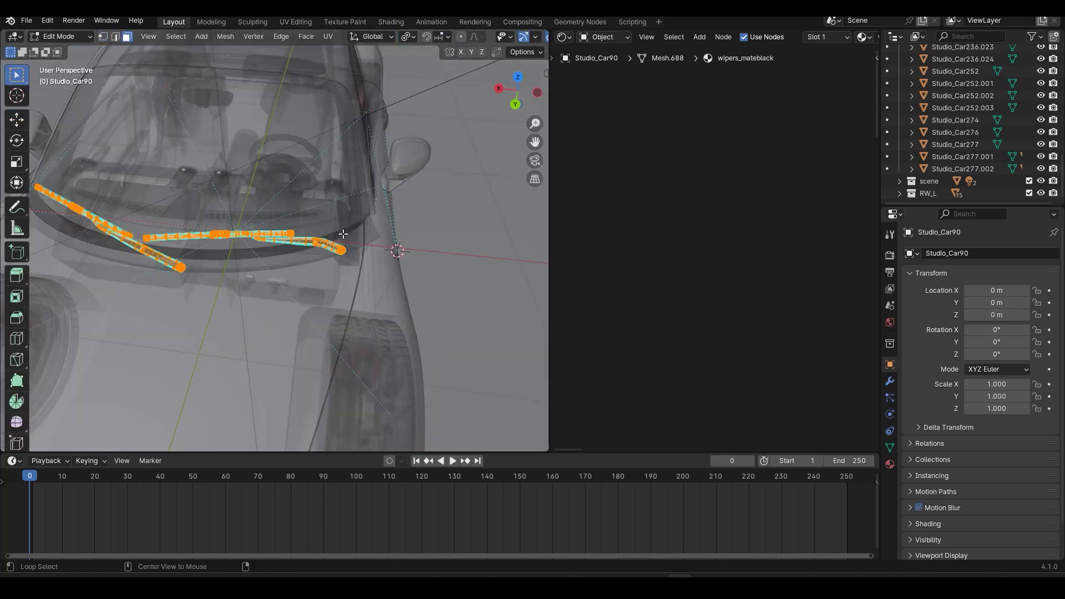
pyautogui.hotkey('alt', 'z')
pyautogui.moveTo(367, 185); pyautogui.dragTo(207, 362)
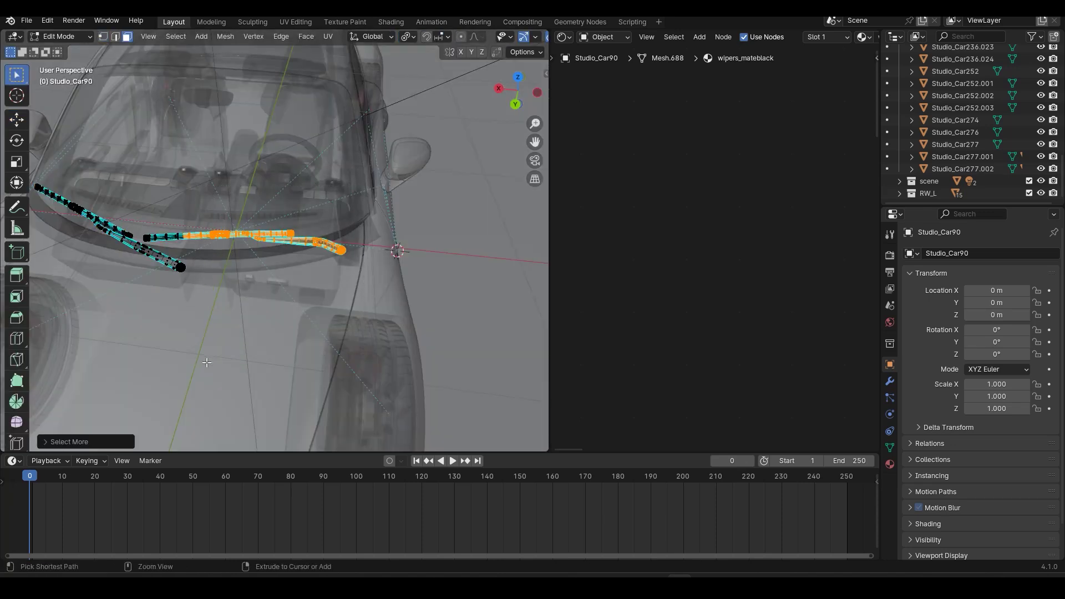
# - Add the driver-side wiper blade's remaining inner tip to the selection, separate that wiper into its own object and return to Object Mode
pyautogui.keyDown('shift'); pyautogui.moveTo(222, 279); pyautogui.dragTo(388, 277, button='middle'); pyautogui.keyUp('shift')
pyautogui.scroll(6, 333, 250)
pyautogui.keyDown('shift'); pyautogui.moveTo(488, 249); pyautogui.dragTo(392, 273, button='middle'); pyautogui.keyUp('shift')
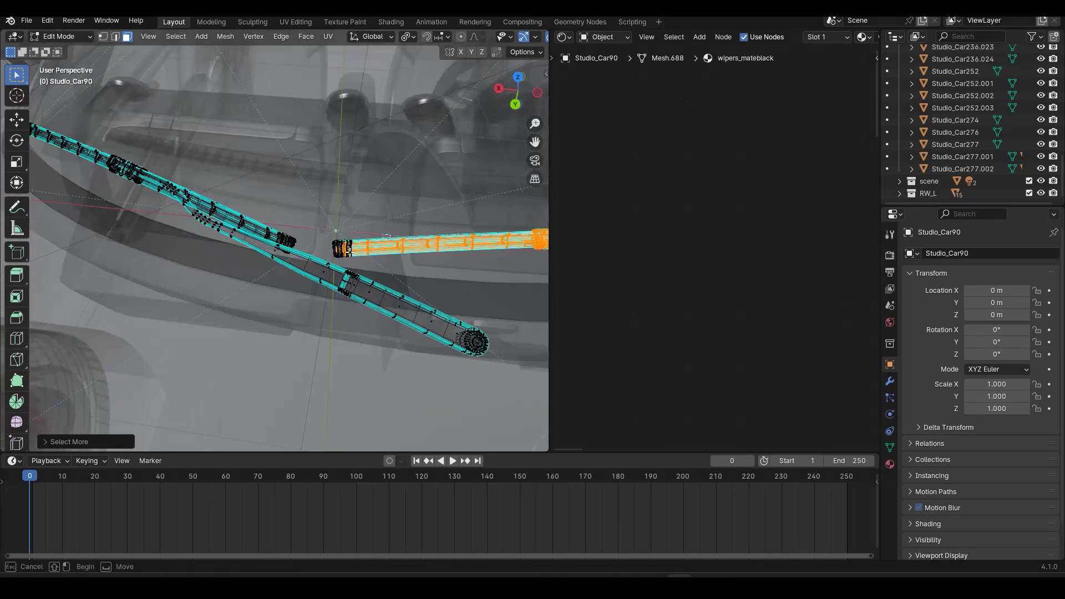
pyautogui.keyDown('shift'); pyautogui.moveTo(329, 250); pyautogui.dragTo(332, 255); pyautogui.keyUp('shift')
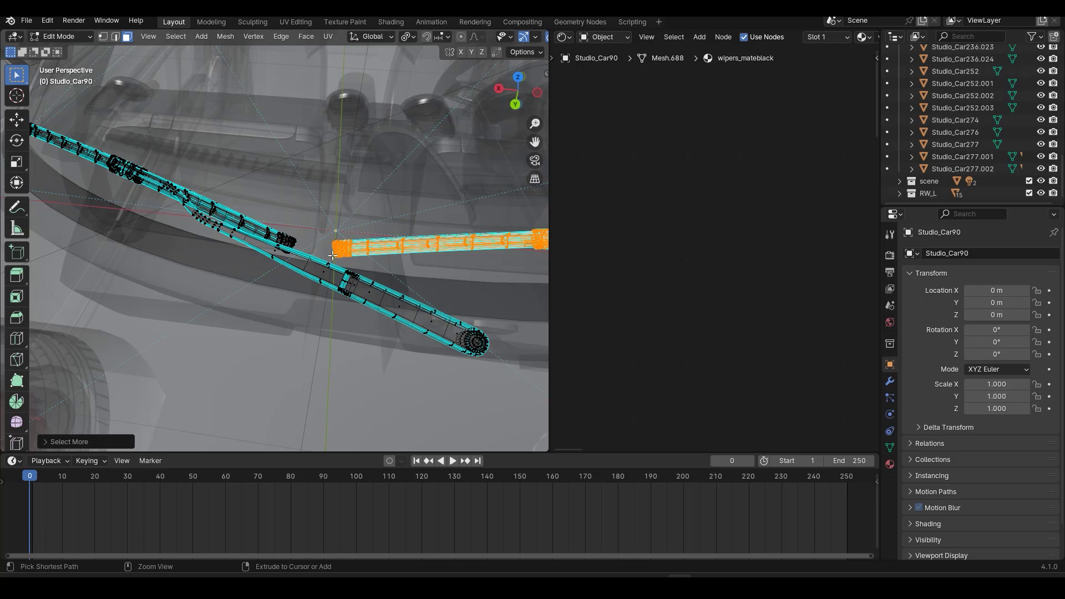
pyautogui.press('p')
pyautogui.click(332, 255)
pyautogui.press('Tab')
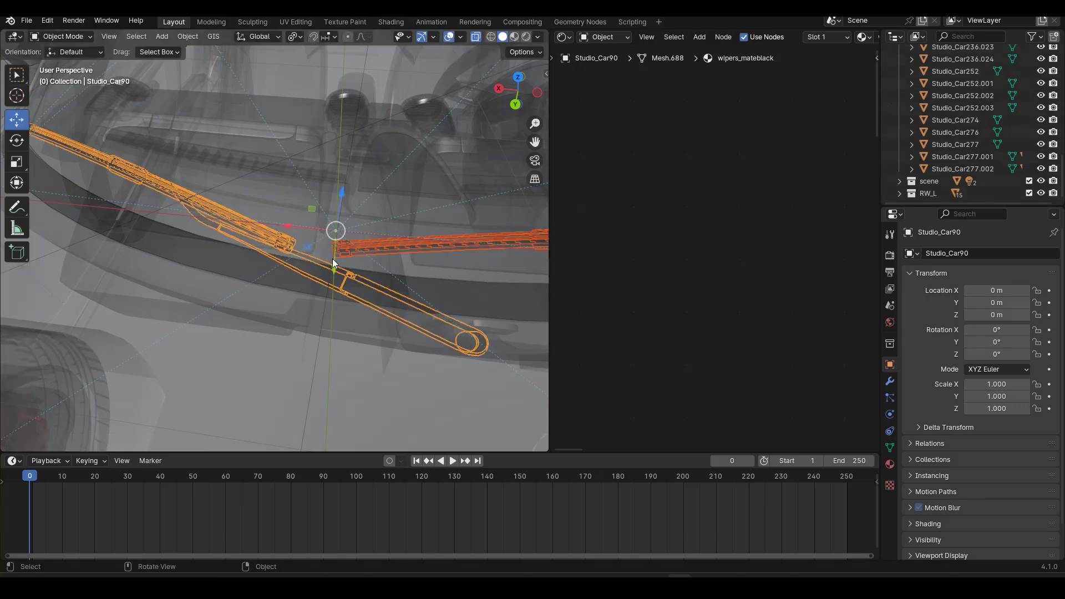
pyautogui.click(346, 279)
pyautogui.scroll(-3, 348, 281)
pyautogui.press('Tab')
pyautogui.press('Tab')
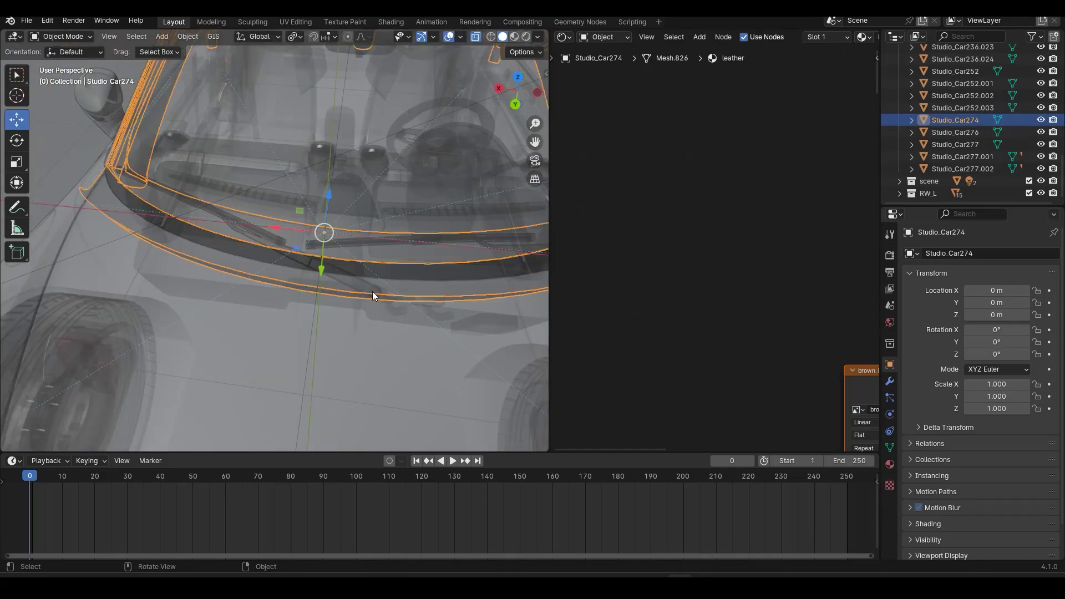
# - Select the passenger-side wiper and open its mesh in Edit Mode with X-ray around the arm's pivot end
pyautogui.click(374, 295)
pyautogui.hotkey('alt', 'z')
pyautogui.keyDown('shift'); pyautogui.moveTo(374, 295); pyautogui.dragTo(367, 299, button='middle'); pyautogui.keyUp('shift')
pyautogui.scroll(3, 366, 298)
pyautogui.moveTo(305, 264); pyautogui.dragTo(376, 327, button='middle')
pyautogui.scroll(2, 366, 331)
pyautogui.click(394, 415)
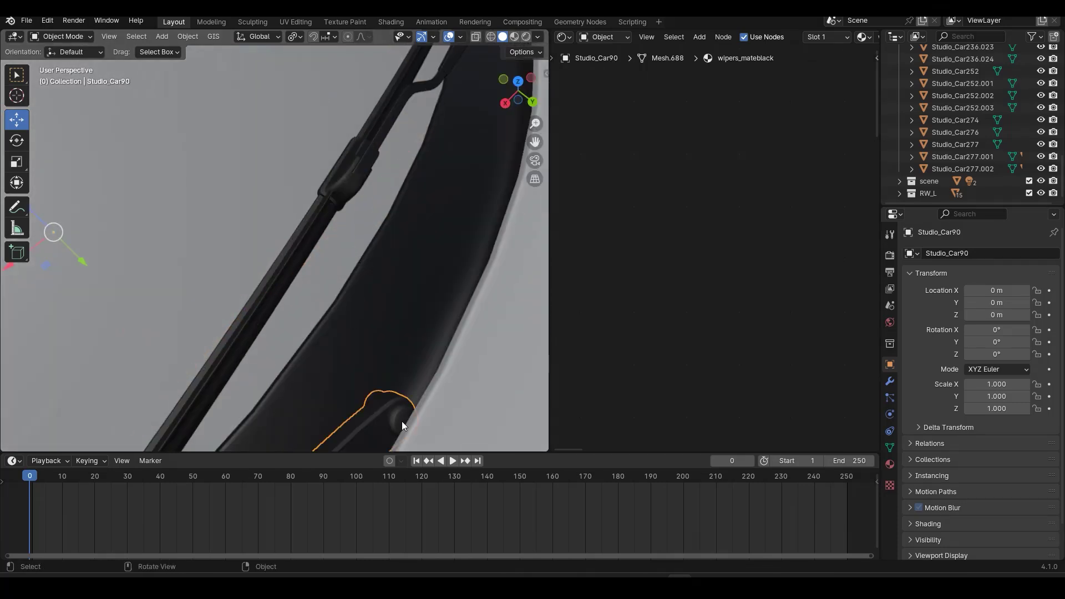
pyautogui.press('Tab')
pyautogui.hotkey('alt', 'z')
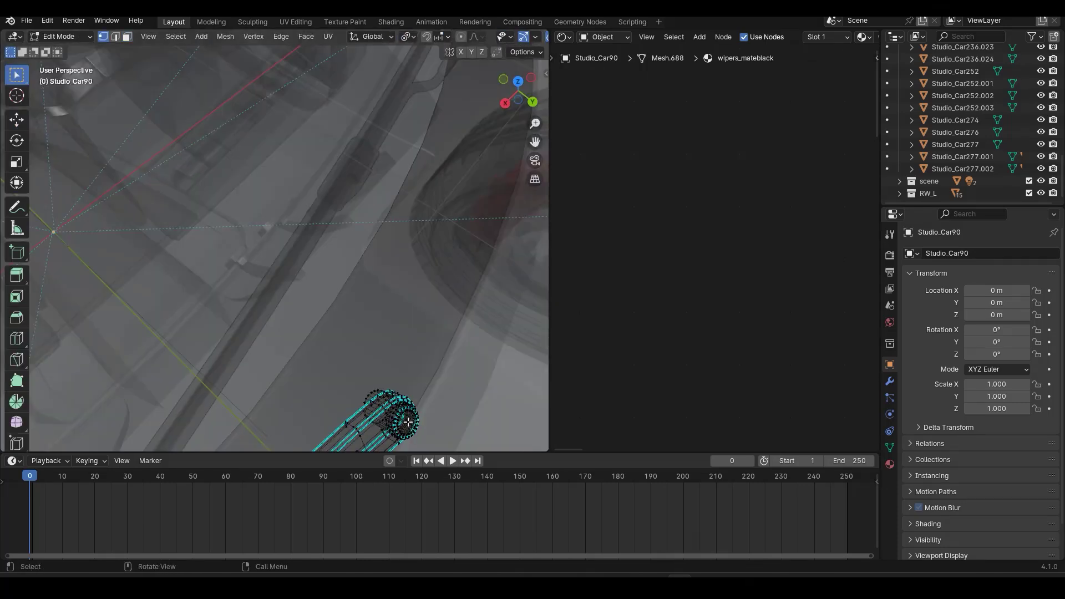
# - Snap the 3D cursor to the passenger-side wiper arm's pivot and set the wiper's origin to the cursor in Object Mode
pyautogui.hotkey('shift', 's')
pyautogui.click(425, 469)
pyautogui.moveTo(423, 422); pyautogui.dragTo(419, 343, button='middle')
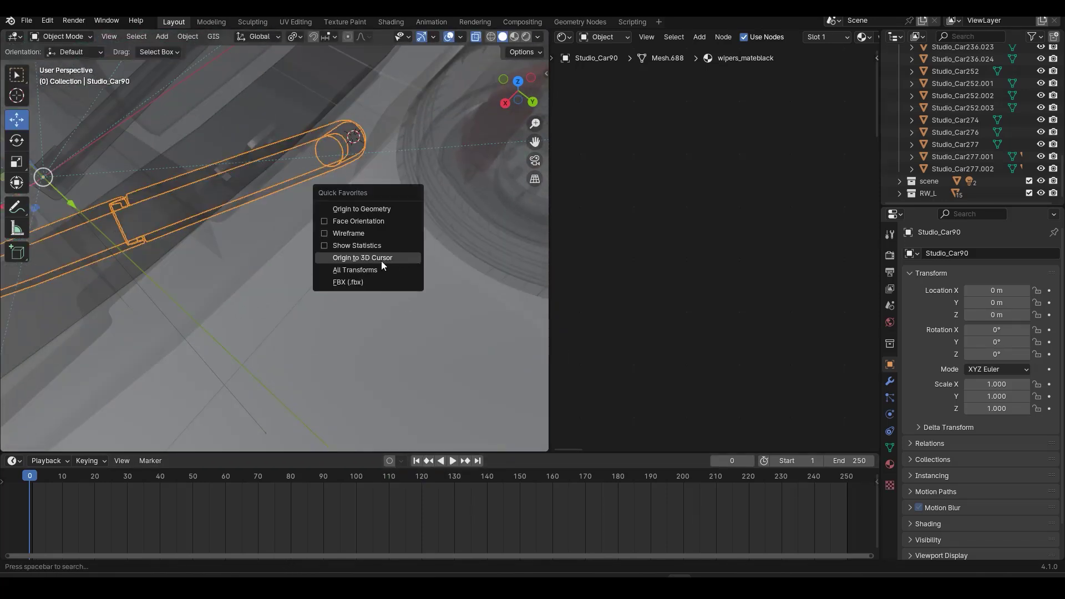
pyautogui.click(381, 259)
pyautogui.moveTo(322, 237); pyautogui.dragTo(301, 81, button='middle')
pyautogui.scroll(-6, 301, 81)
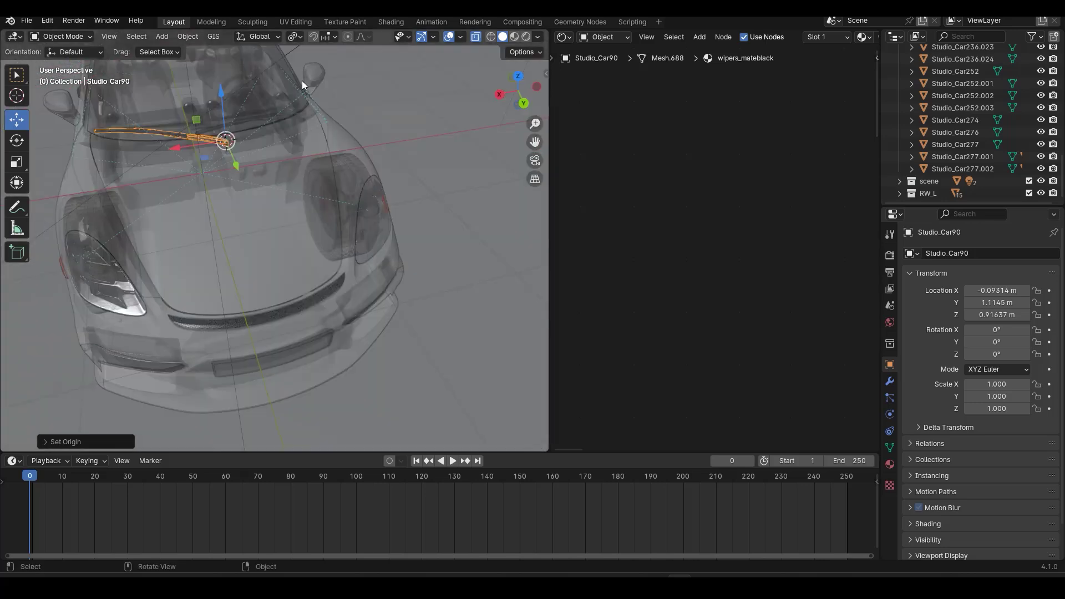
# - Set the transform orientation to Local and turn off X-ray display
pyautogui.click(265, 37)
pyautogui.click(264, 86)
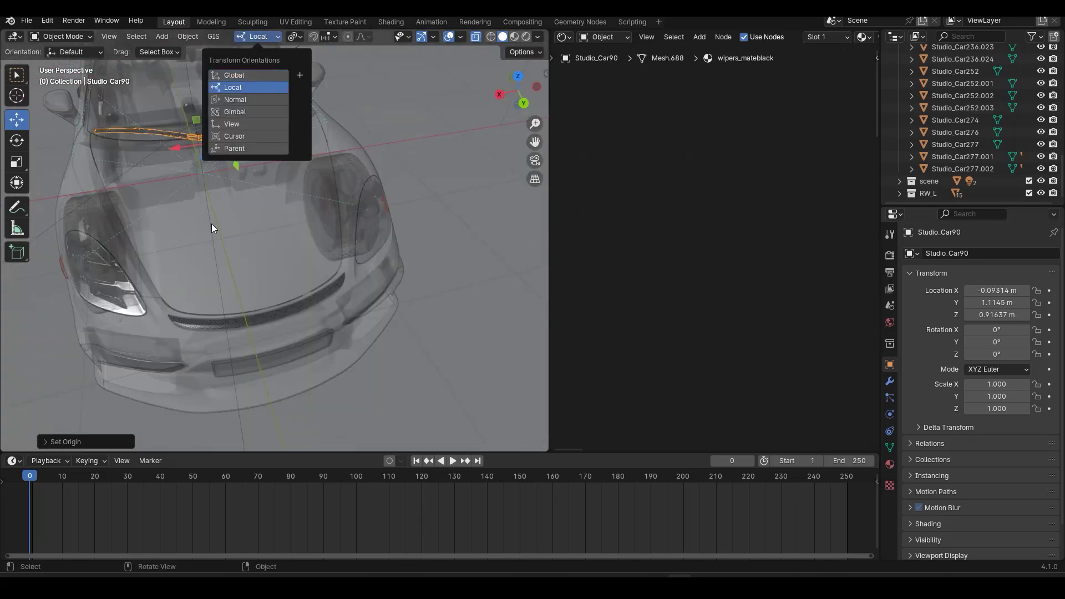
pyautogui.hotkey('alt', 'z')
# - Test the passenger-side wiper's pivot by rotating it in the top and right views, and undo the rotations
pyautogui.moveTo(279, 202); pyautogui.dragTo(424, 305, button='middle')
pyautogui.press('r')
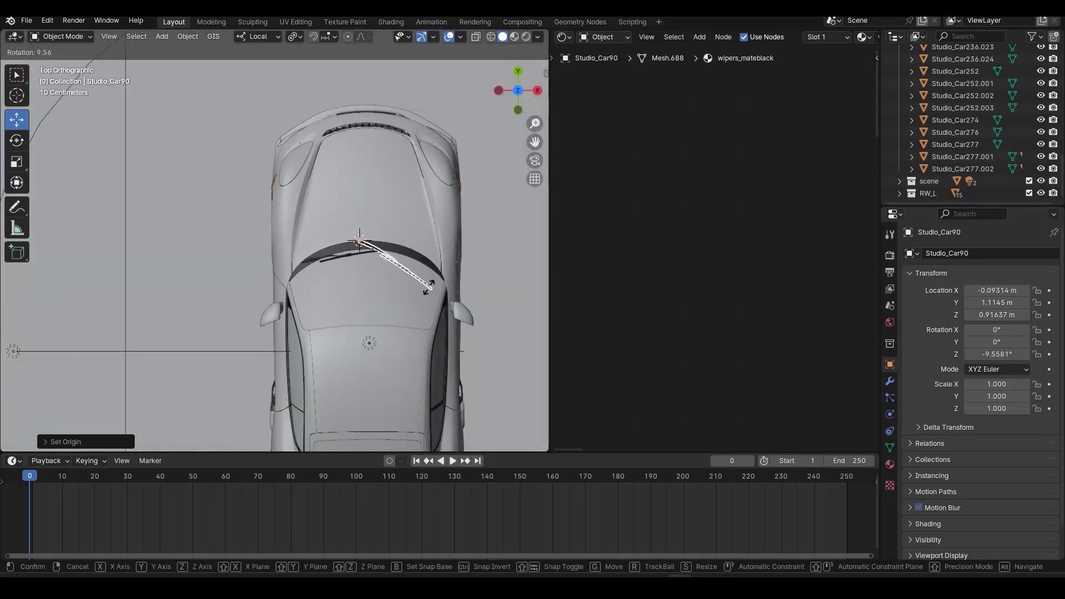
pyautogui.click(384, 345)
pyautogui.moveTo(384, 345); pyautogui.dragTo(245, 261, button='middle')
pyautogui.press('KP_3')
pyautogui.press('r')
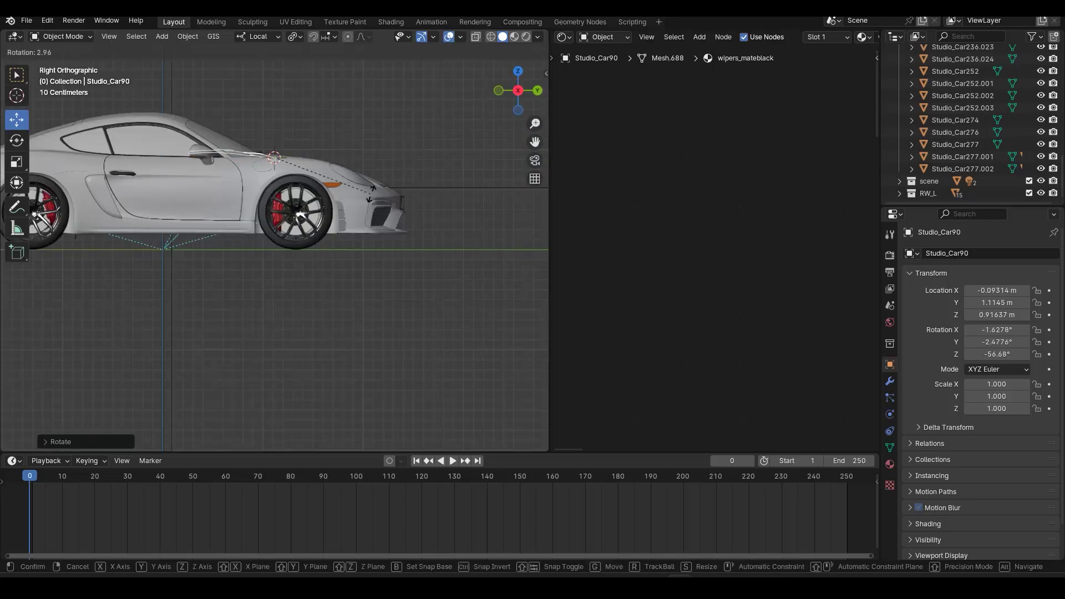
pyautogui.click(357, 235)
pyautogui.moveTo(358, 234); pyautogui.dragTo(255, 262, button='middle')
pyautogui.hotkey('ctrl', 'z')
pyautogui.press('Tab')
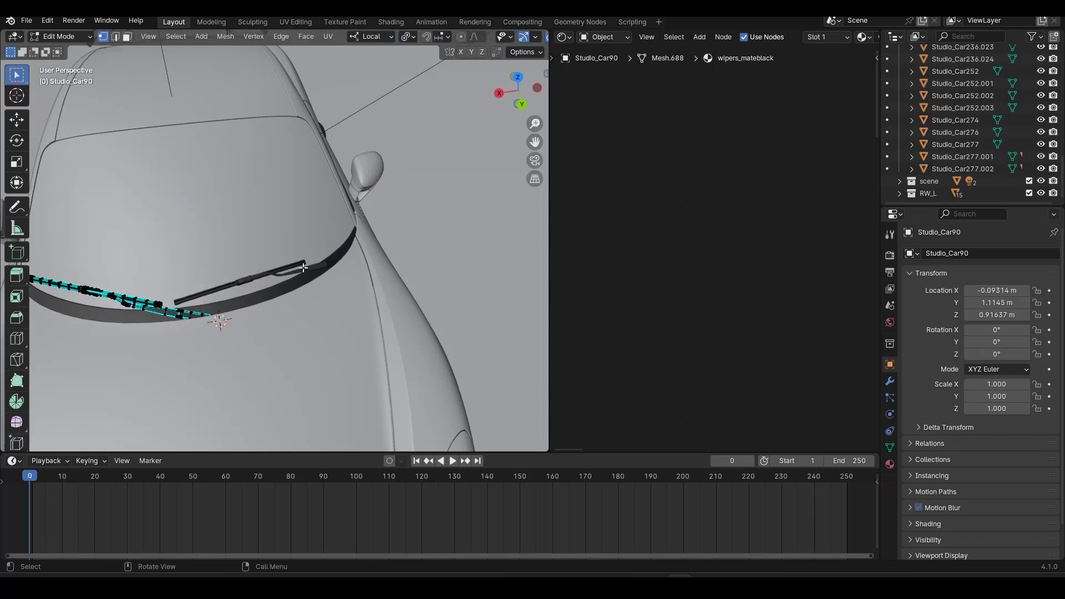
pyautogui.press('Tab')
pyautogui.click(304, 272)
pyautogui.moveTo(335, 271); pyautogui.dragTo(228, 262, button='middle')
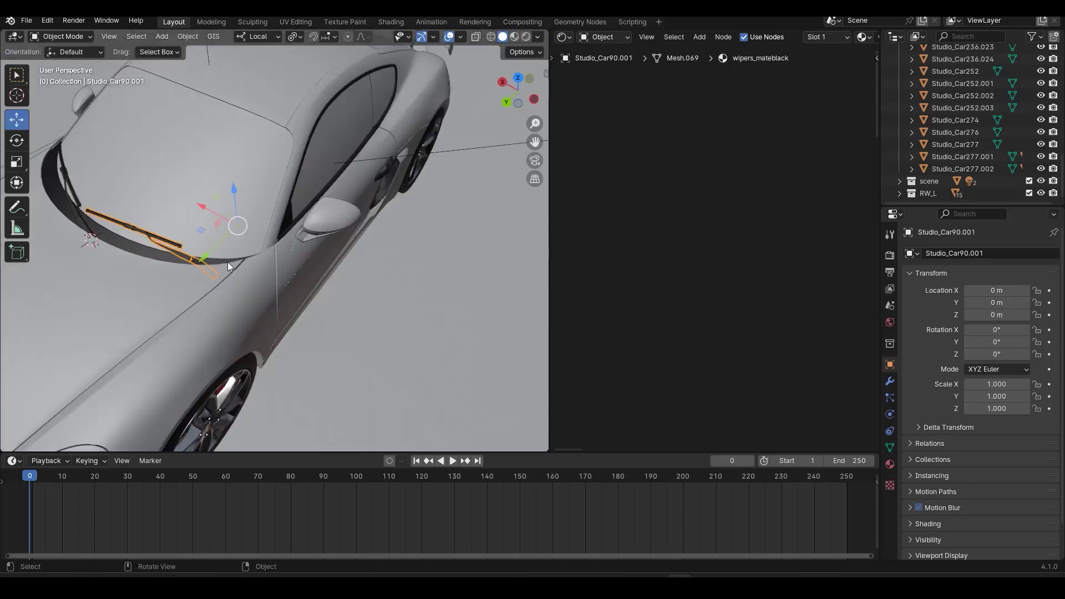
pyautogui.moveTo(338, 260); pyautogui.dragTo(277, 256, button='middle')
# - Try moving the left door and rotating the rear left wheel rim
pyautogui.click(315, 245)
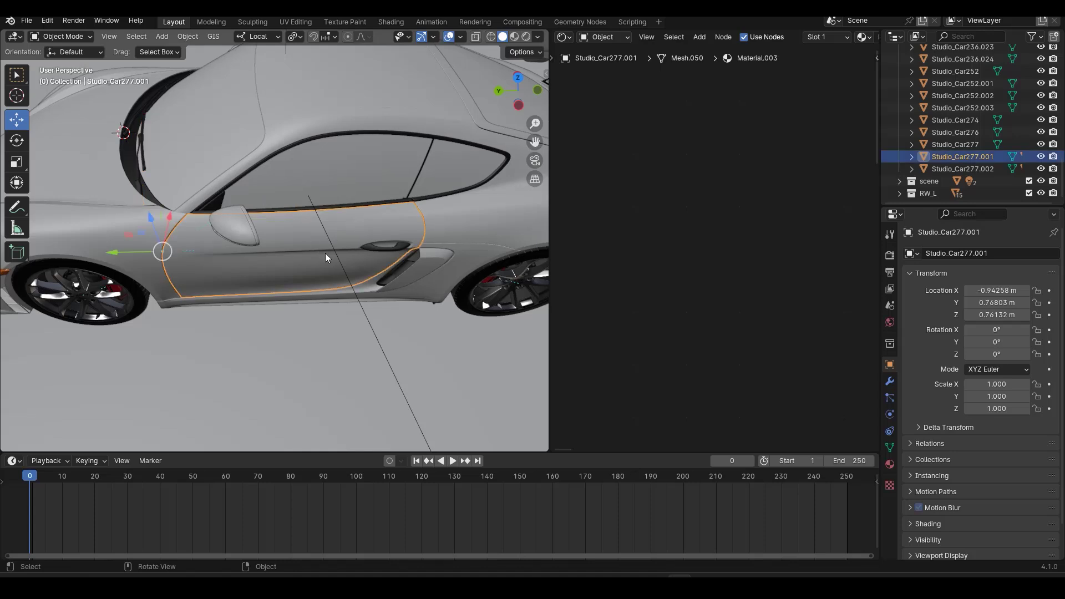
pyautogui.scroll(-4, 325, 253)
pyautogui.moveTo(444, 245); pyautogui.dragTo(358, 252, button='middle')
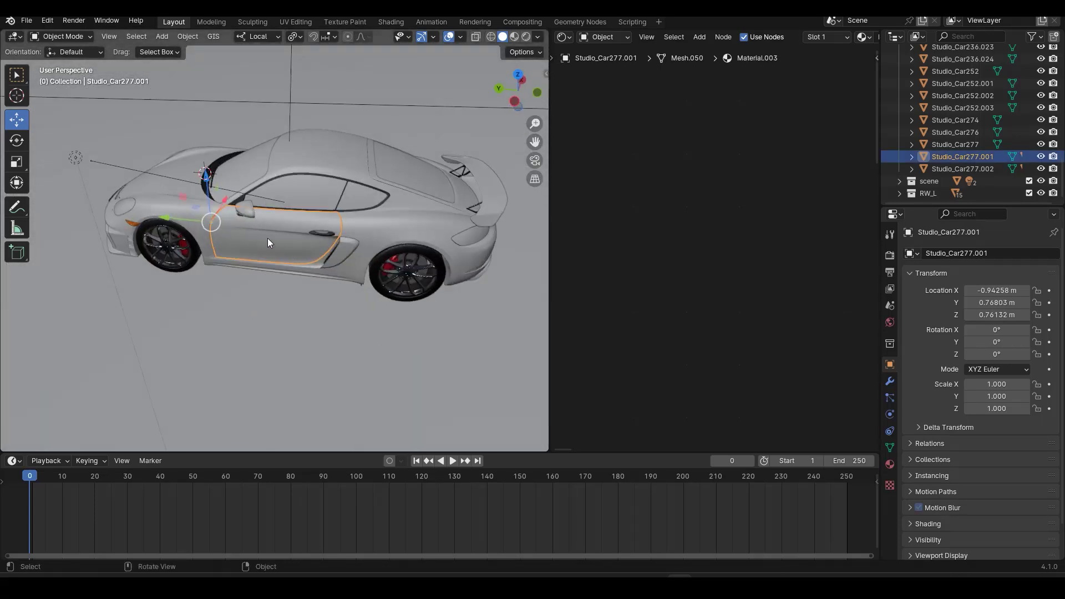
pyautogui.press('g')
pyautogui.rightClick(444, 290)
pyautogui.click(398, 275)
pyautogui.press('r')
pyautogui.rightClick(402, 283)
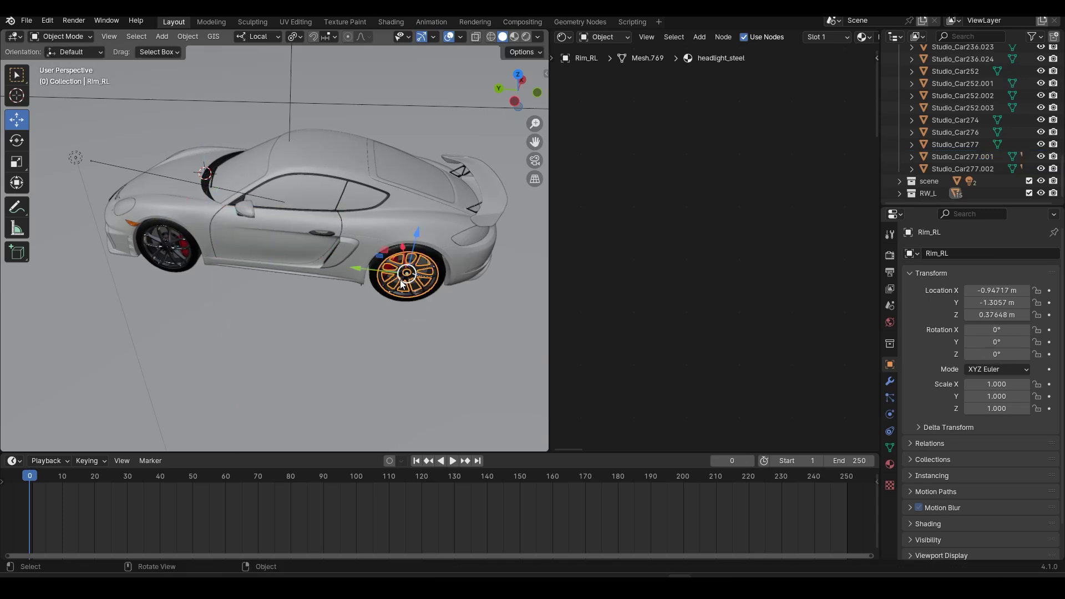
# - Save the file with the car body selected and hide the scene collection in the viewport
pyautogui.click(465, 265)
pyautogui.moveTo(441, 264); pyautogui.dragTo(414, 258, button='middle')
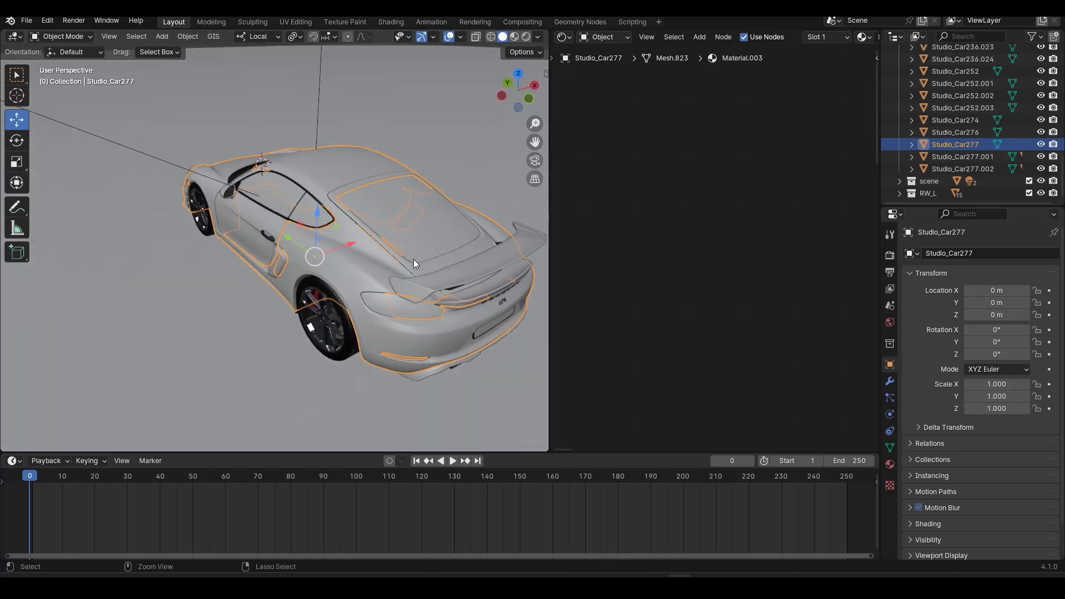
pyautogui.hotkey('ctrl', 'a')
pyautogui.hotkey('ctrl', 's')
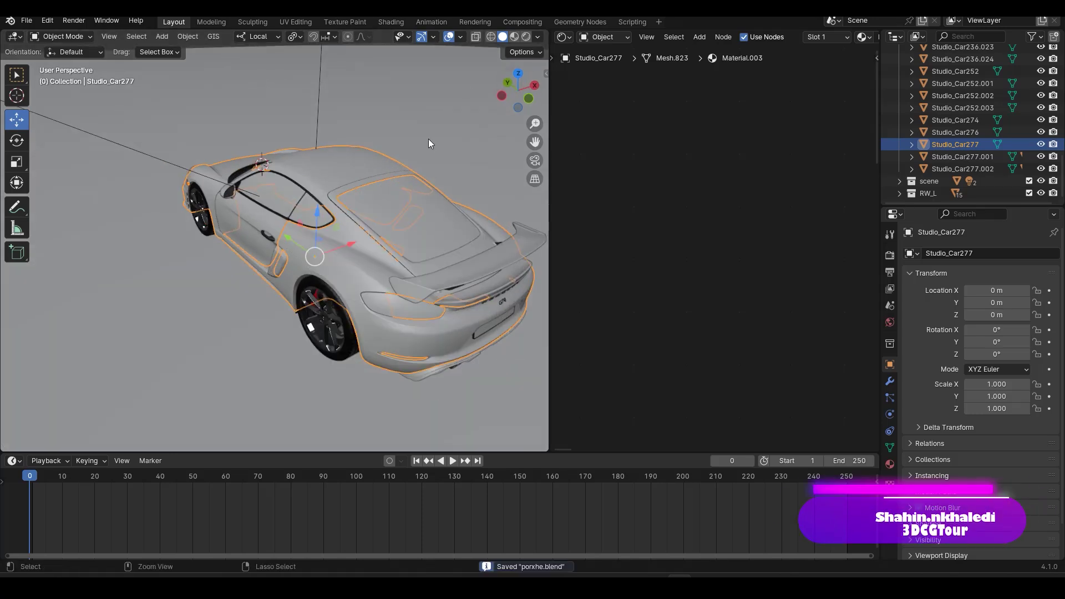
pyautogui.click(1040, 182)
pyautogui.moveTo(404, 294); pyautogui.dragTo(395, 228, button='middle')
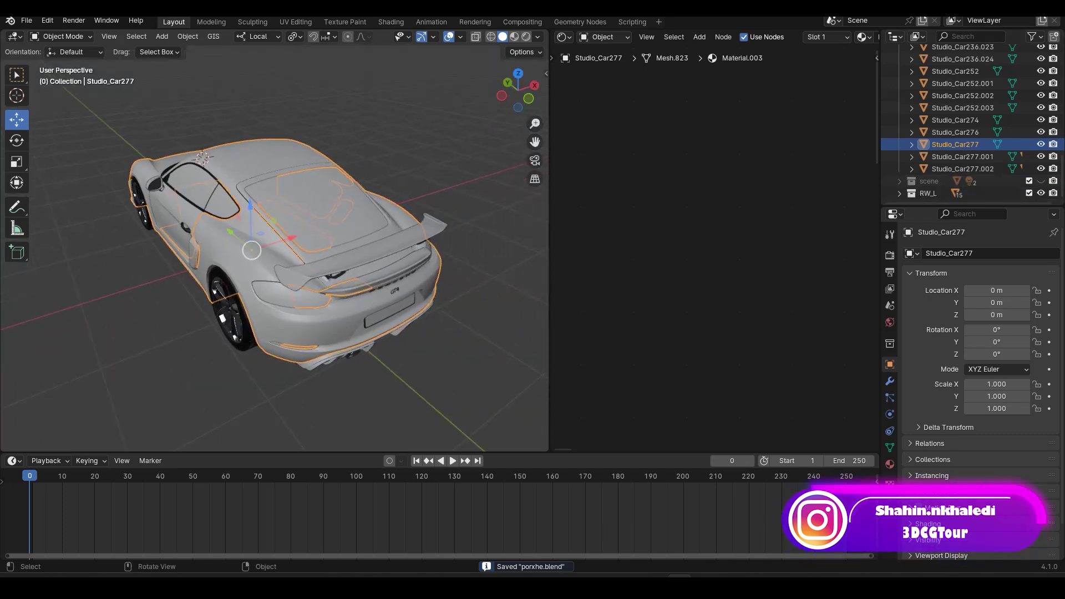
# - Maximize the viewport and parent the spoiler and vent trim object to the car body using the Object option
pyautogui.hotkey('ctrl', 'space')
pyautogui.moveTo(688, 338); pyautogui.dragTo(248, 435, button='middle')
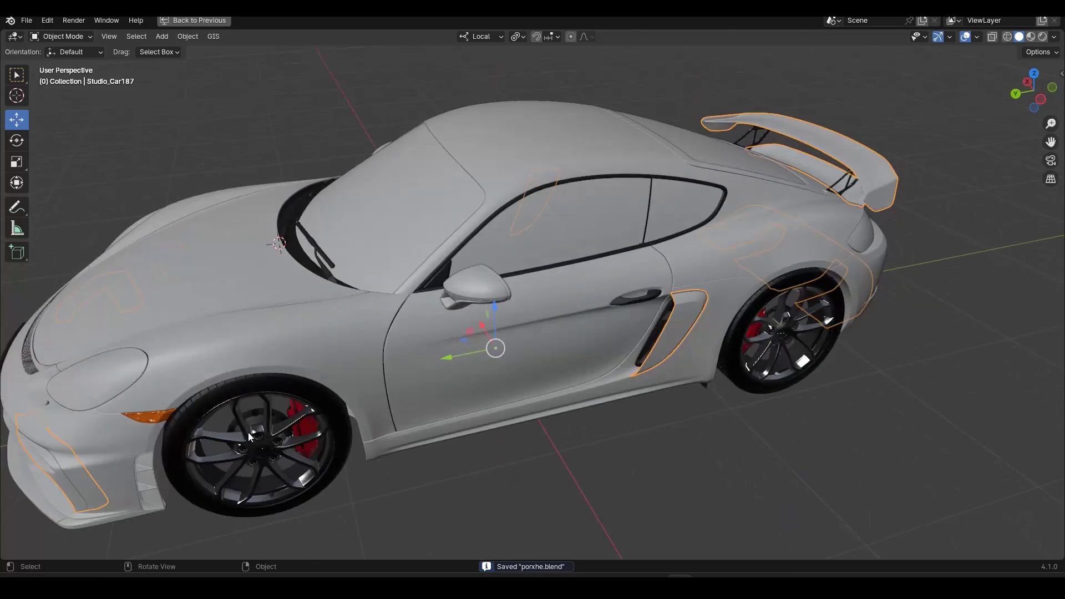
pyautogui.keyDown('shift'); pyautogui.click(294, 359); pyautogui.keyUp('shift')
pyautogui.hotkey('ctrl', 'p')
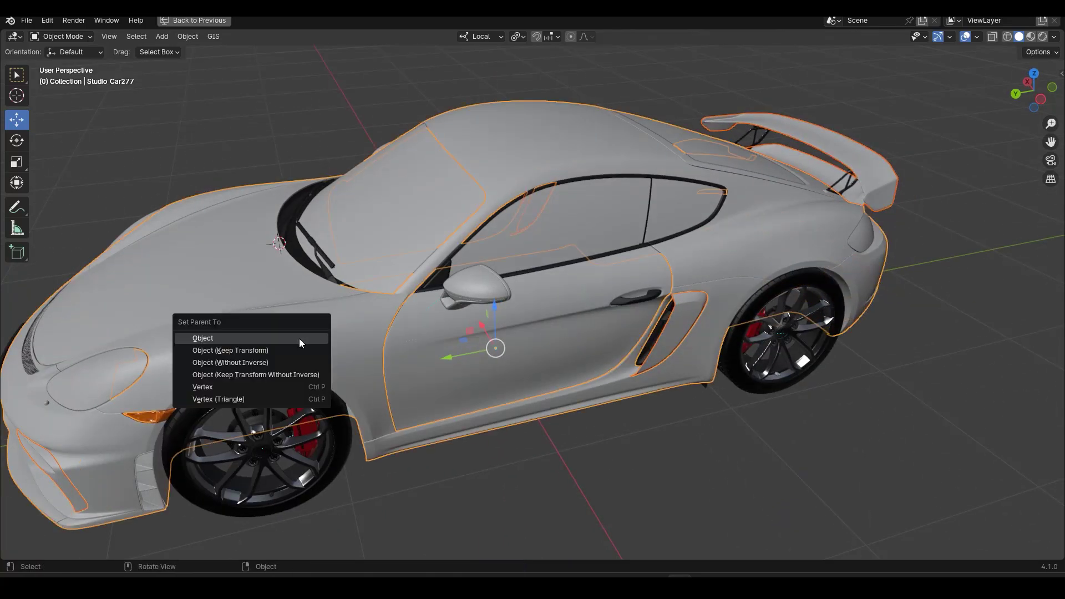
pyautogui.click(298, 338)
# - Test-move the car body and the fixed window glass, cancelling both moves
pyautogui.scroll(-3, 289, 355)
pyautogui.press('g')
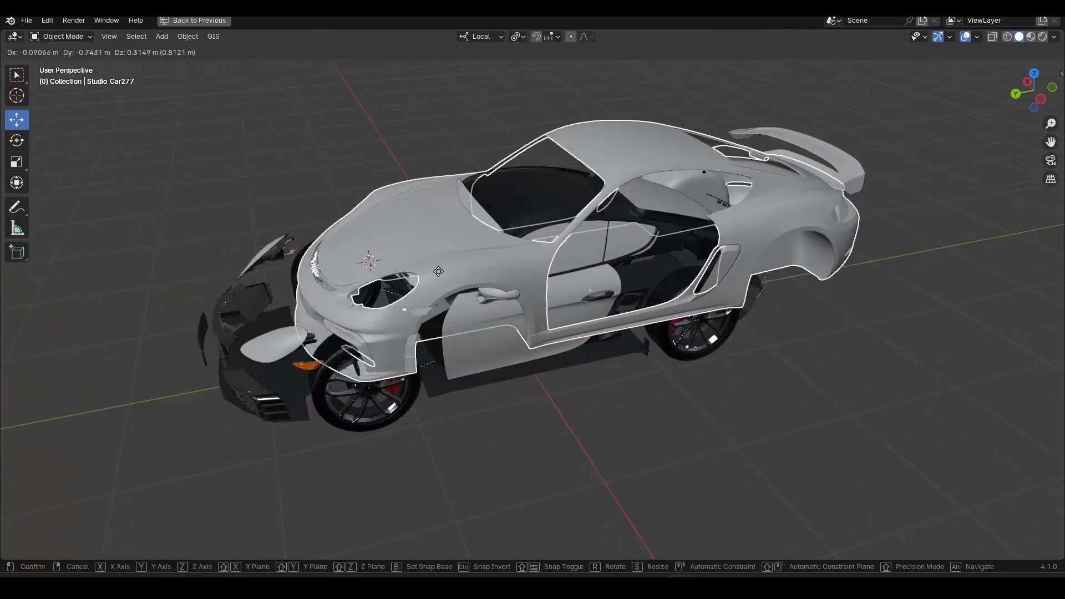
pyautogui.press('Escape')
pyautogui.click(408, 248)
pyautogui.press('g')
pyautogui.press('Escape')
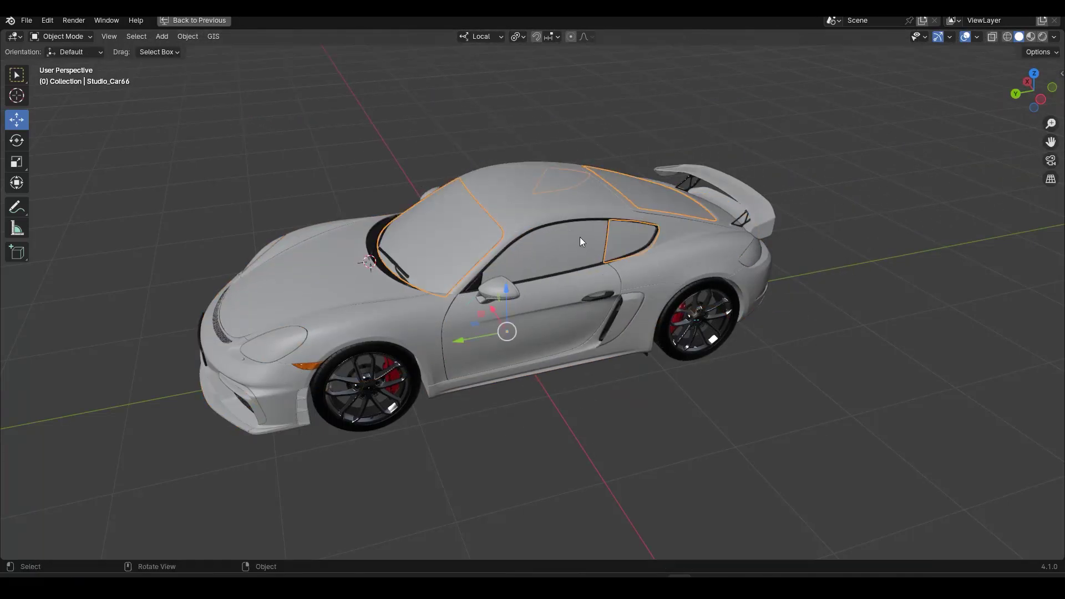
# - Restore the full workspace layout and rename the fixed window glass object to gLASS
pyautogui.hotkey('ctrl', 'space')
pyautogui.scroll(-2, 966, 160)
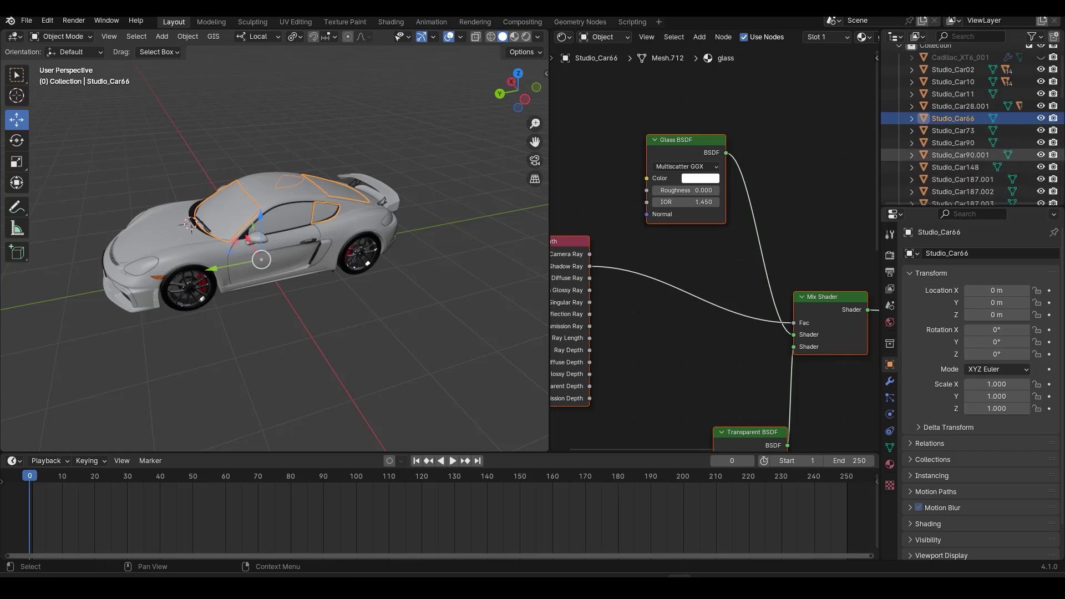
pyautogui.doubleClick(974, 118)
pyautogui.write('gLASS')
pyautogui.press('Return')
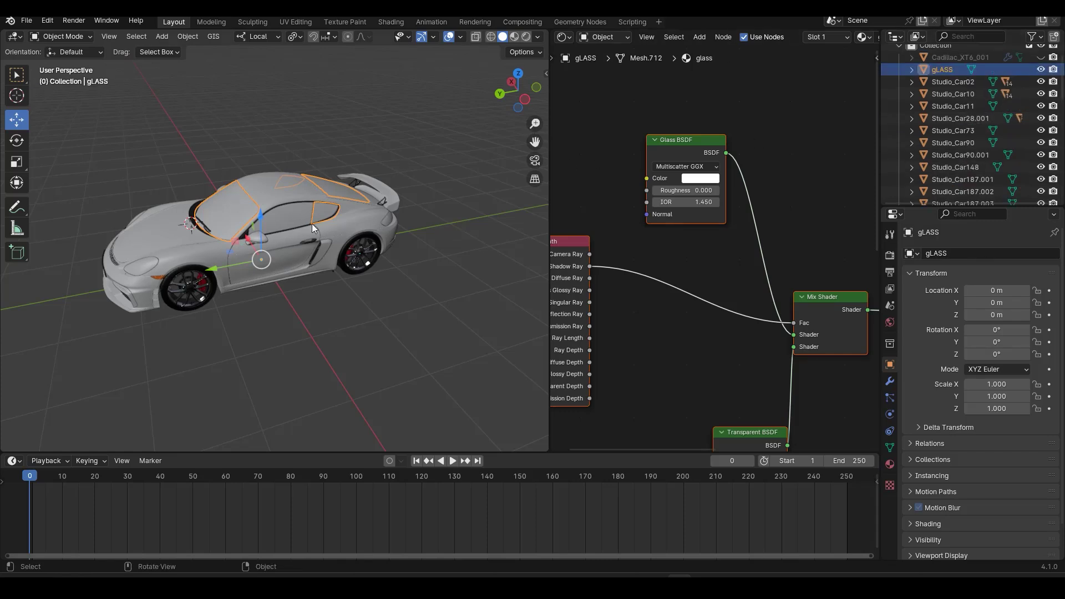
# - Move the car body off the chassis to check it, and clear its location
pyautogui.press('Tab')
pyautogui.press('Tab')
pyautogui.click(178, 251)
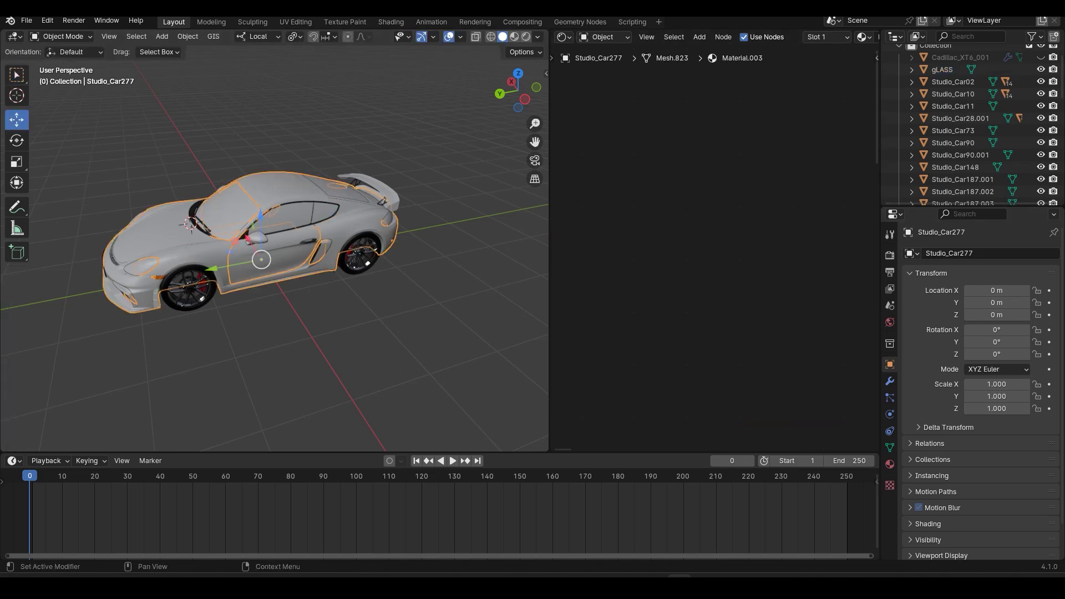
pyautogui.scroll(-10, 906, 94)
pyautogui.press('g')
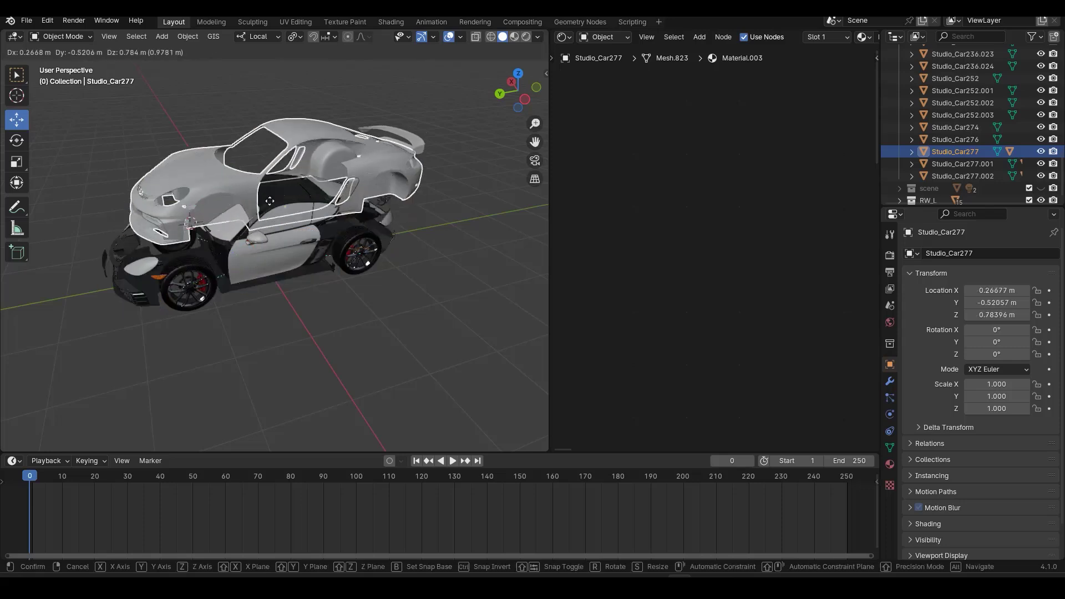
pyautogui.click(306, 145)
pyautogui.moveTo(281, 274); pyautogui.dragTo(432, 266, button='middle')
pyautogui.hotkey('alt', 'g')
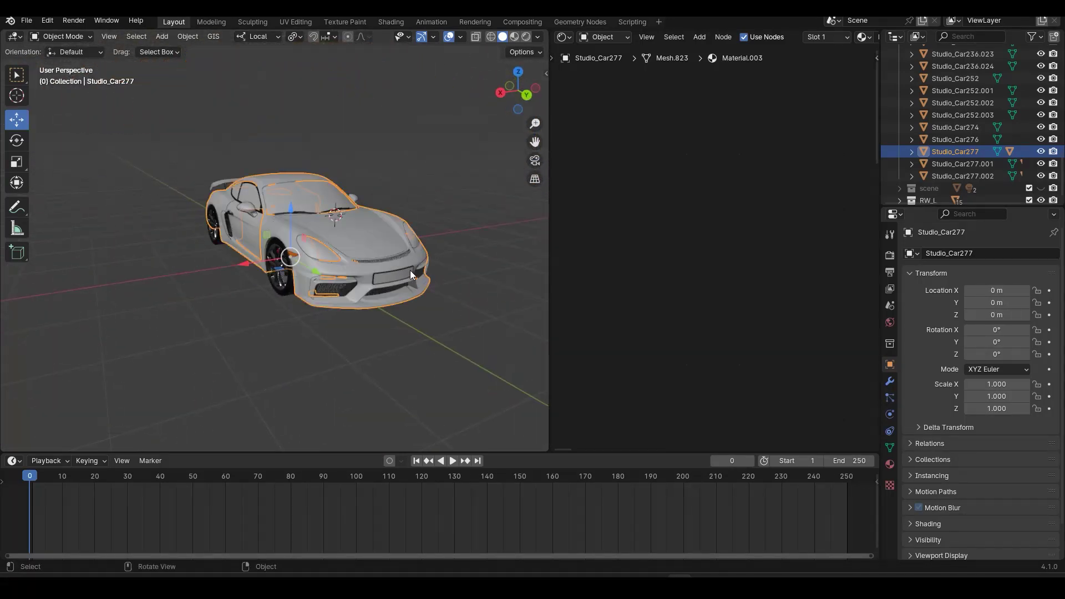
# - Rename the car body object to 00-Body
pyautogui.doubleClick(959, 151)
pyautogui.write('Body')
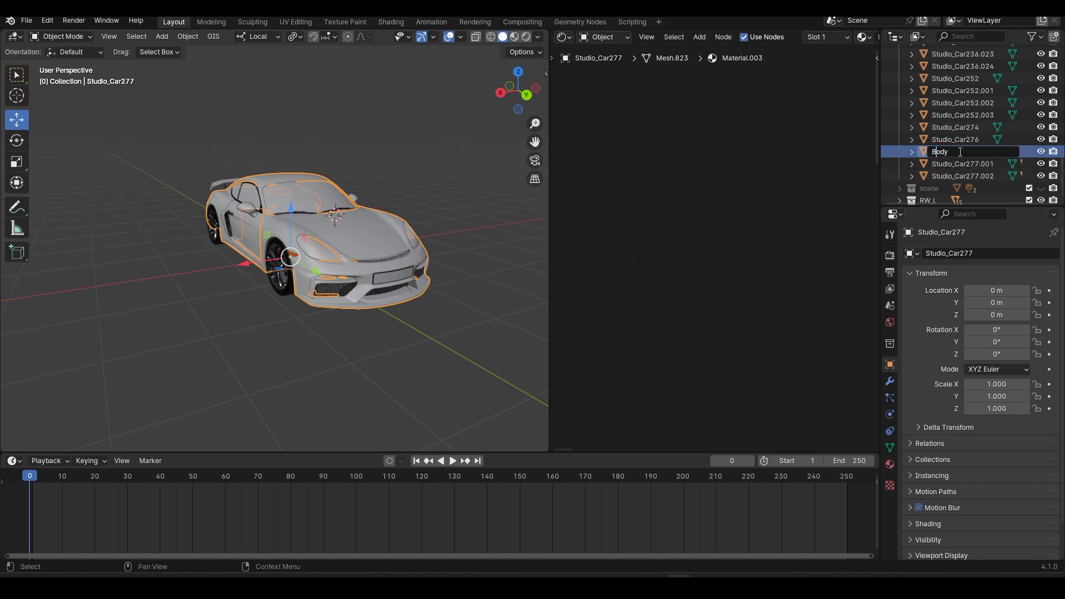
pyautogui.press('Return')
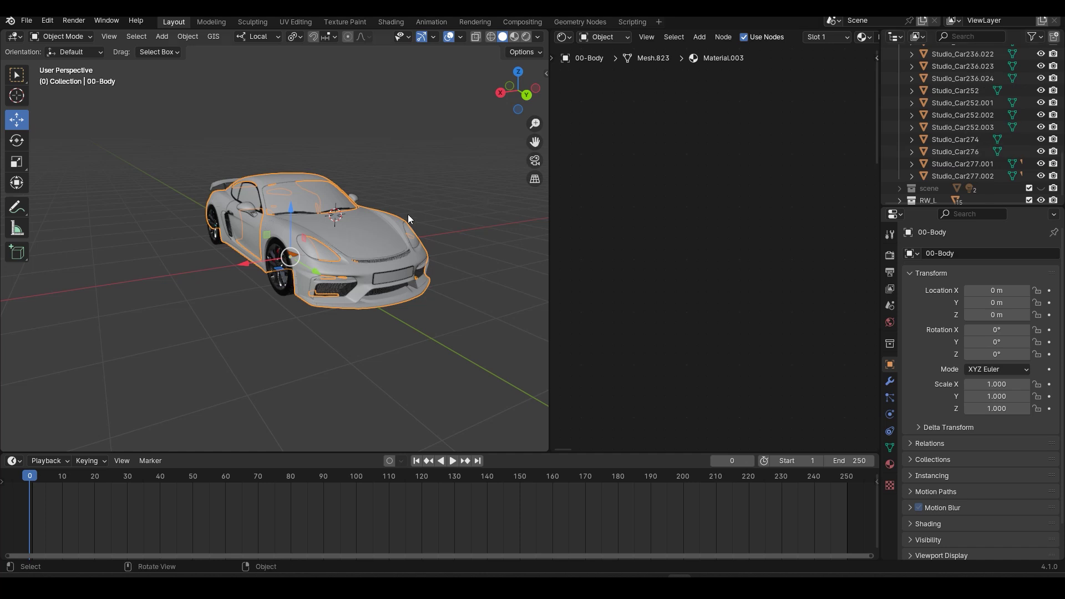
# - Rename the gLASS object to 00-Glass
pyautogui.click(317, 190)
pyautogui.scroll(10, 963, 175)
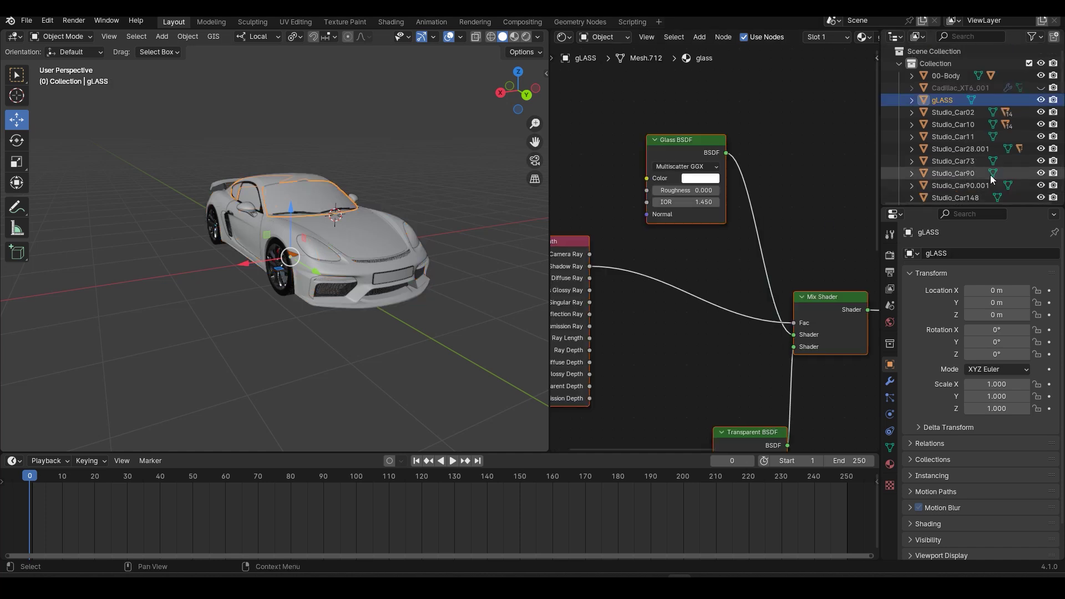
pyautogui.doubleClick(940, 100)
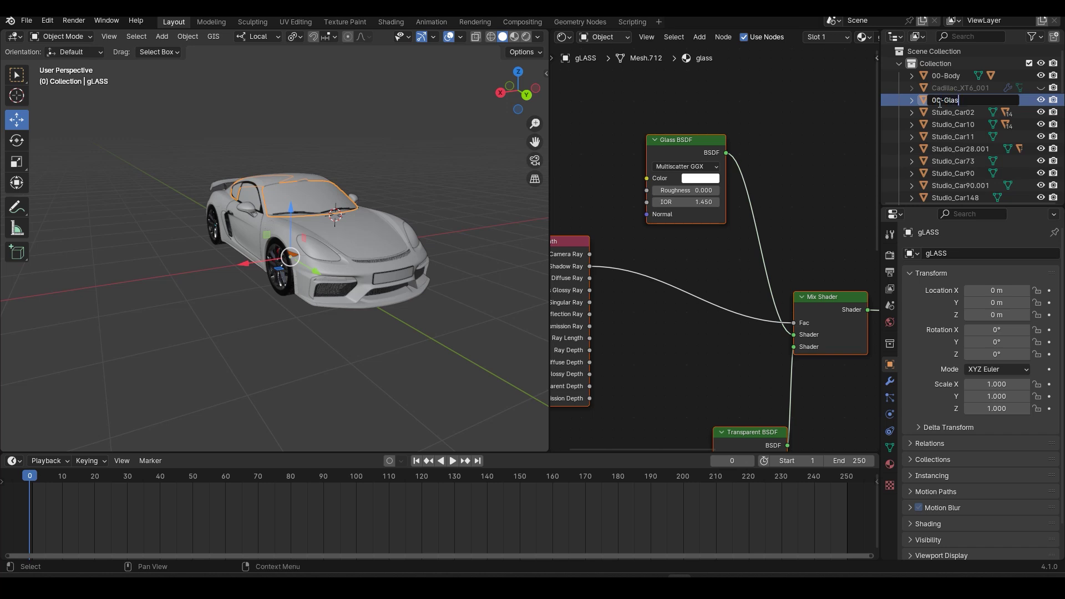
pyautogui.write('00-Glass')
pyautogui.press('Return')
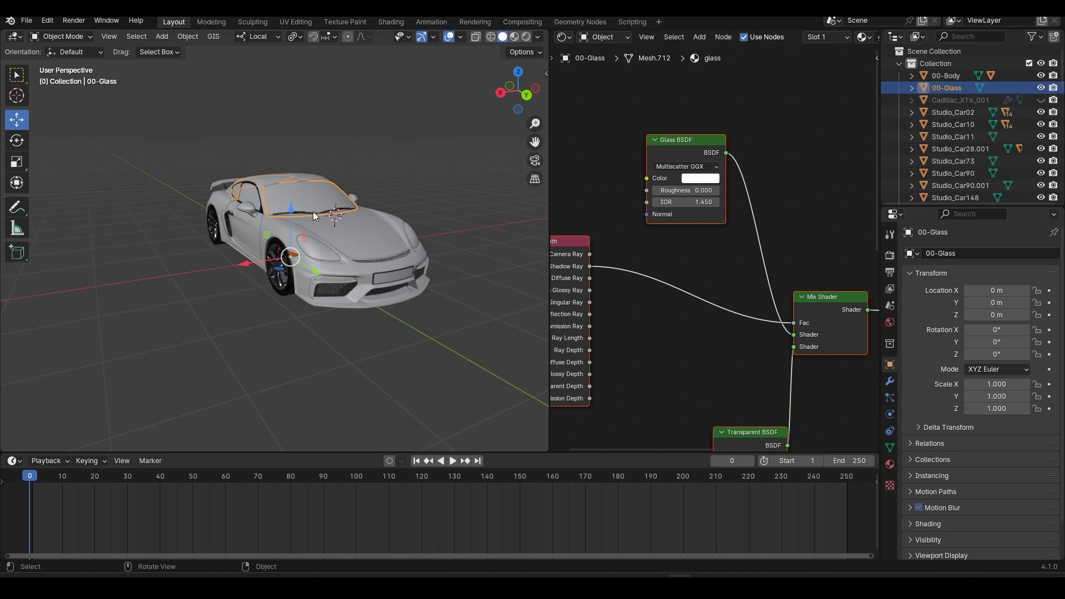
# - Move the 00-Glass object up and away from the car, and move 00-Body aside to expose the inner parts
pyautogui.press('g')
pyautogui.click(415, 124)
pyautogui.click(264, 183)
pyautogui.press('g')
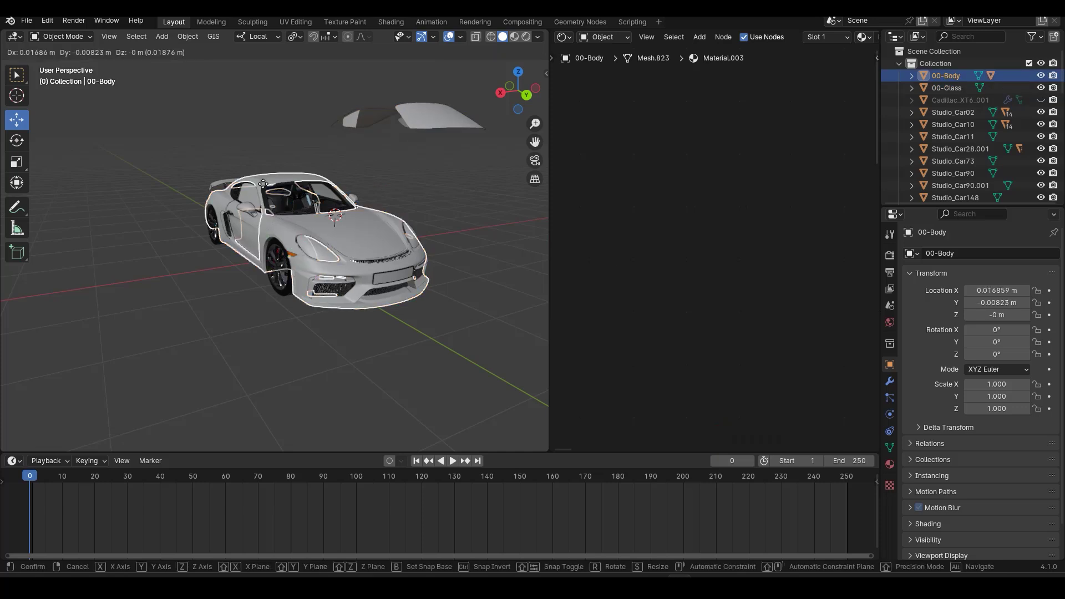
pyautogui.click(246, 229)
# - Rename the glass headlight covers object to 00-F_Light_Shield
pyautogui.click(330, 249)
pyautogui.press('g')
pyautogui.rightClick(343, 250)
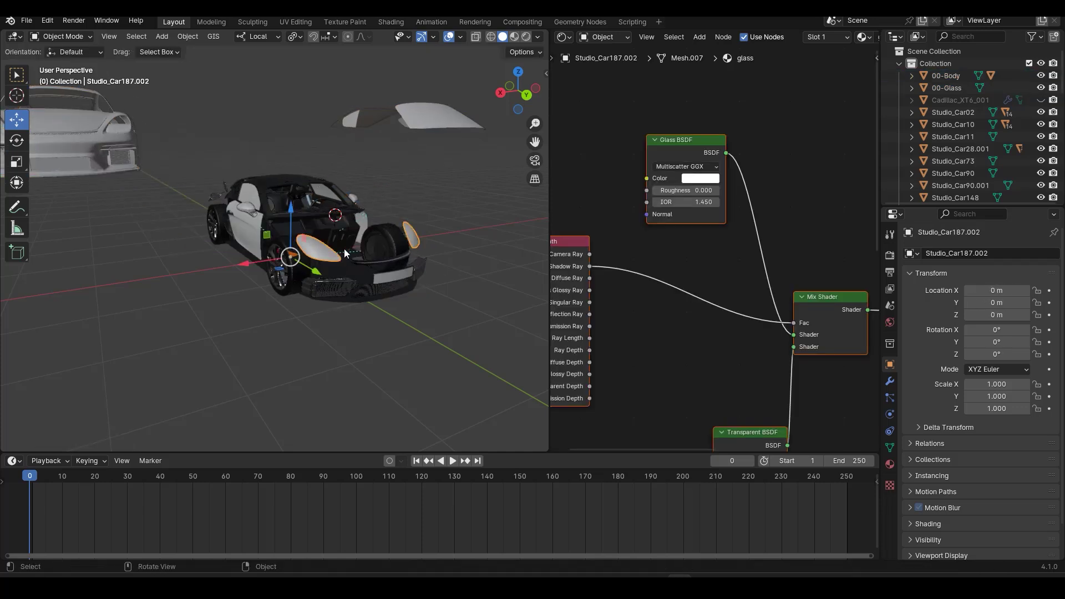
pyautogui.scroll(-5, 962, 166)
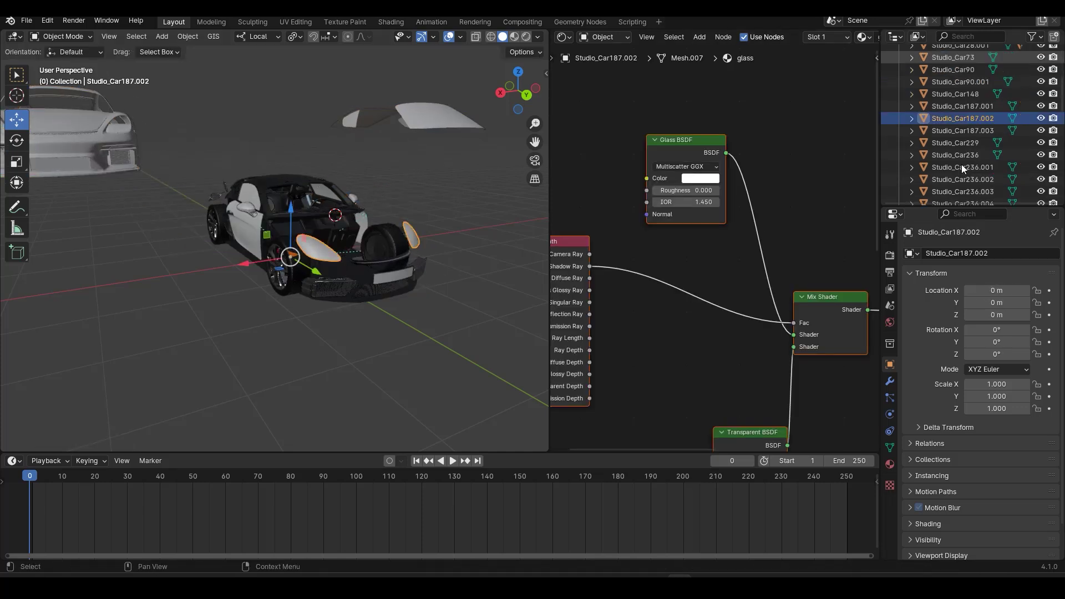
pyautogui.doubleClick(971, 120)
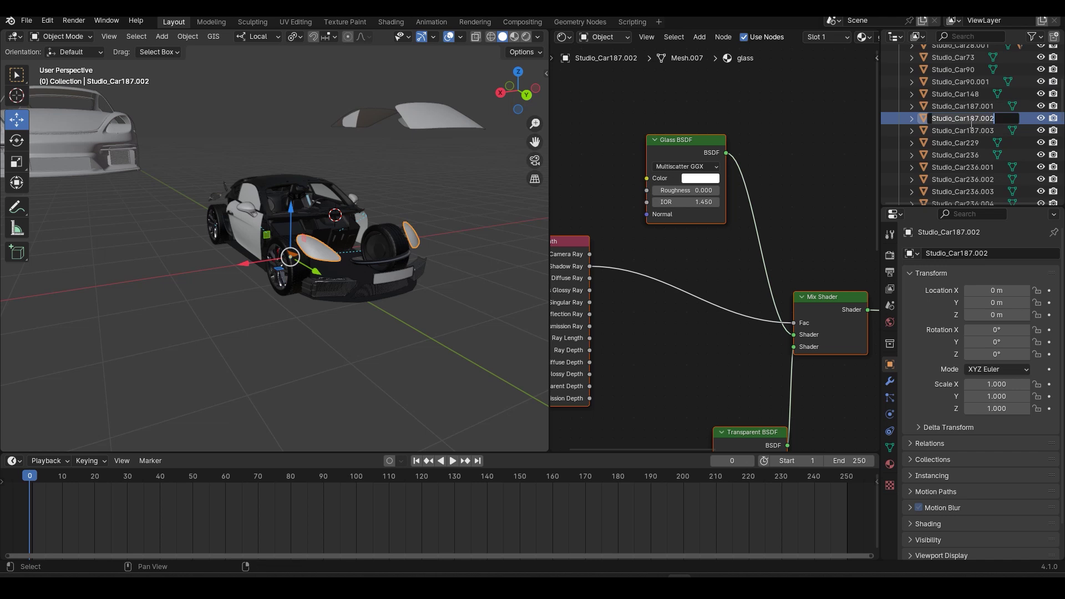
pyautogui.write('F_Light_Shield')
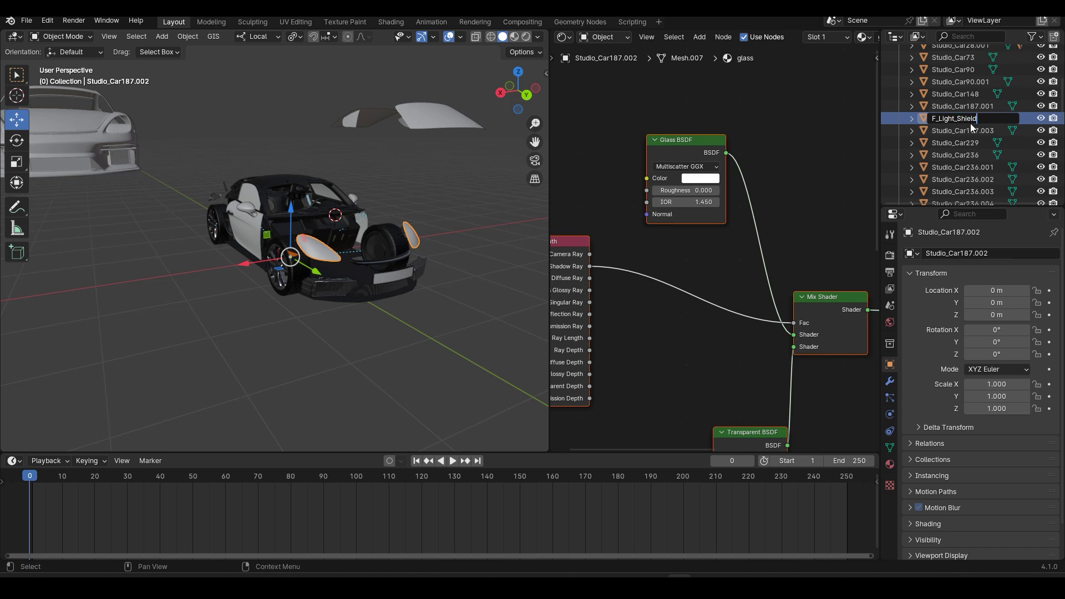
pyautogui.press('Return')
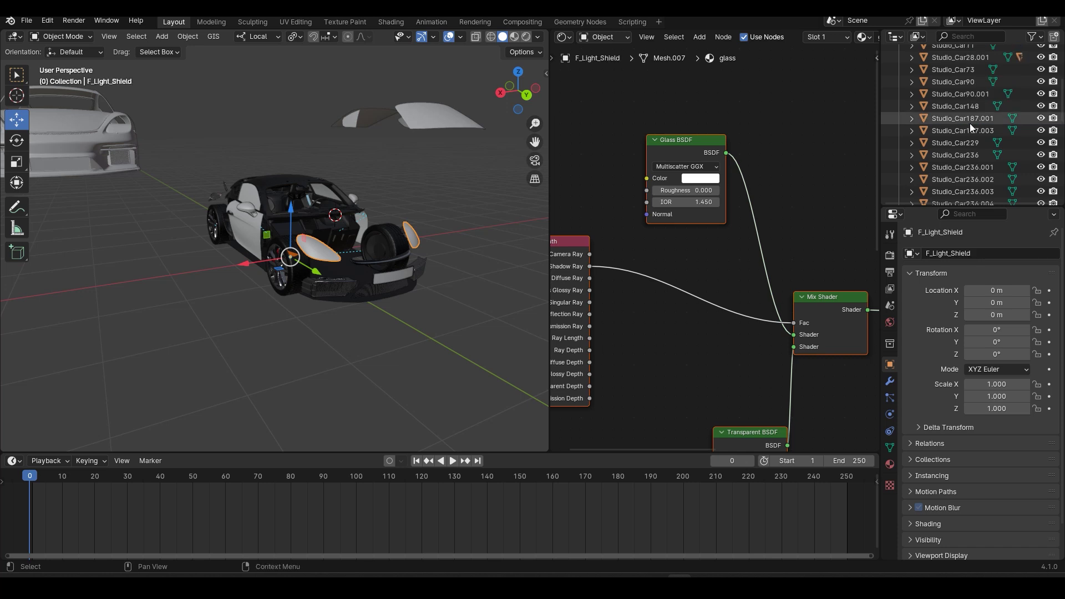
pyautogui.doubleClick(945, 115)
pyautogui.click(933, 114)
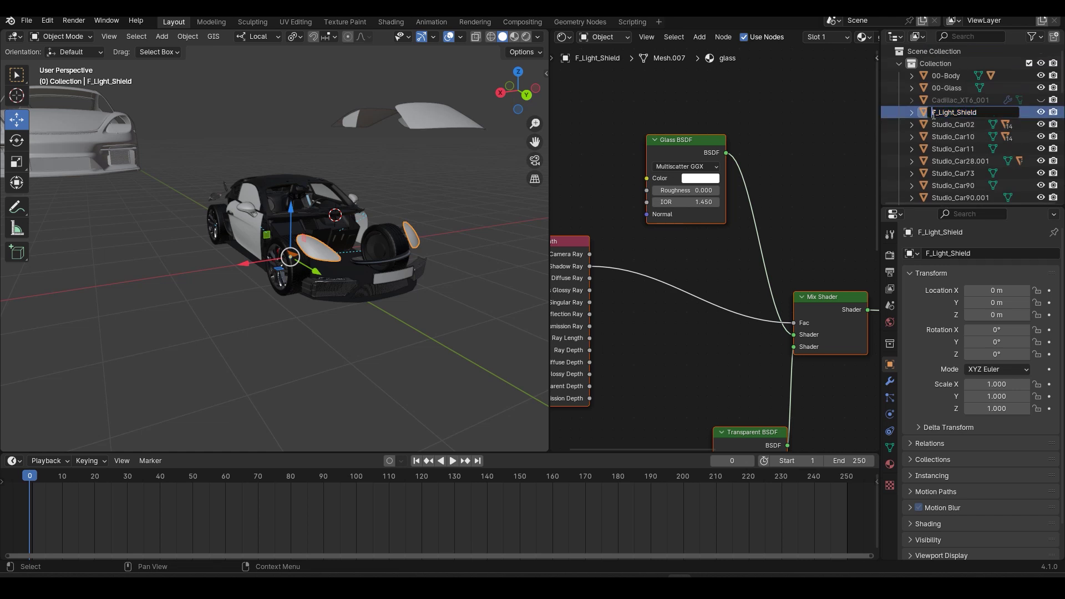
pyautogui.press('Return')
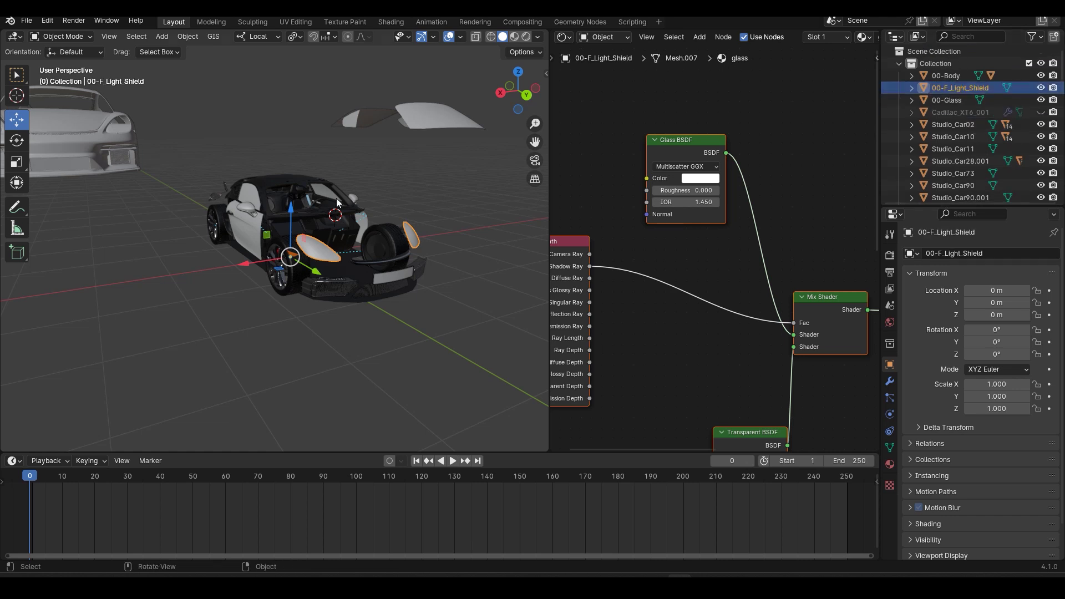
# - Move 00-F_Light_Shield to about X -2.0 m, Y 0.43 m, Z 1.8 m and test-move the steel headlight housing, cancelling that move
pyautogui.moveTo(292, 260); pyautogui.dragTo(409, 150)
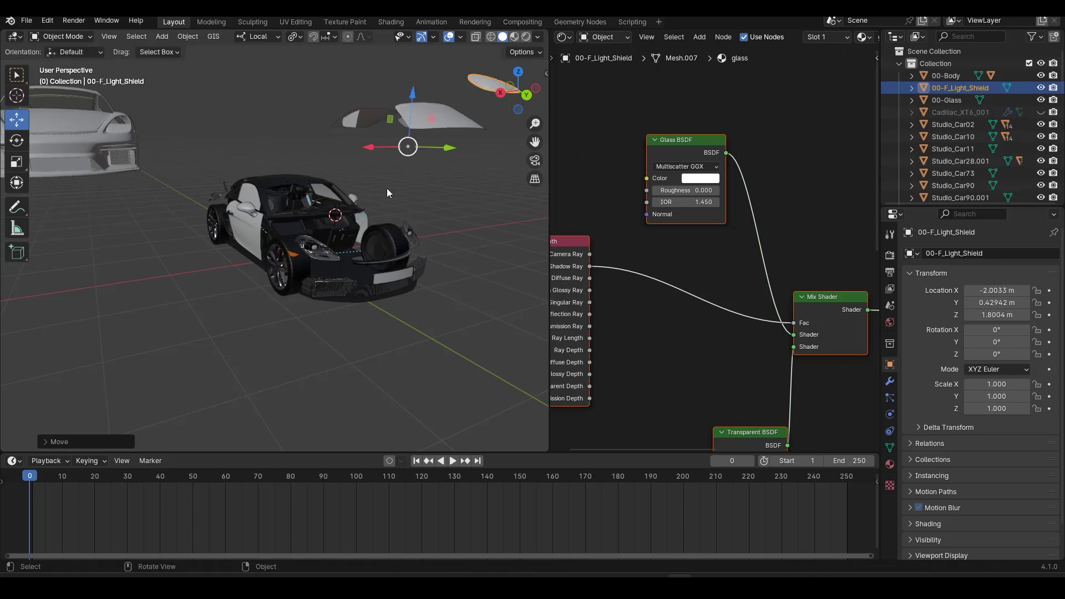
pyautogui.scroll(7, 434, 286)
pyautogui.click(477, 305)
pyautogui.scroll(-2, 477, 305)
pyautogui.press('g')
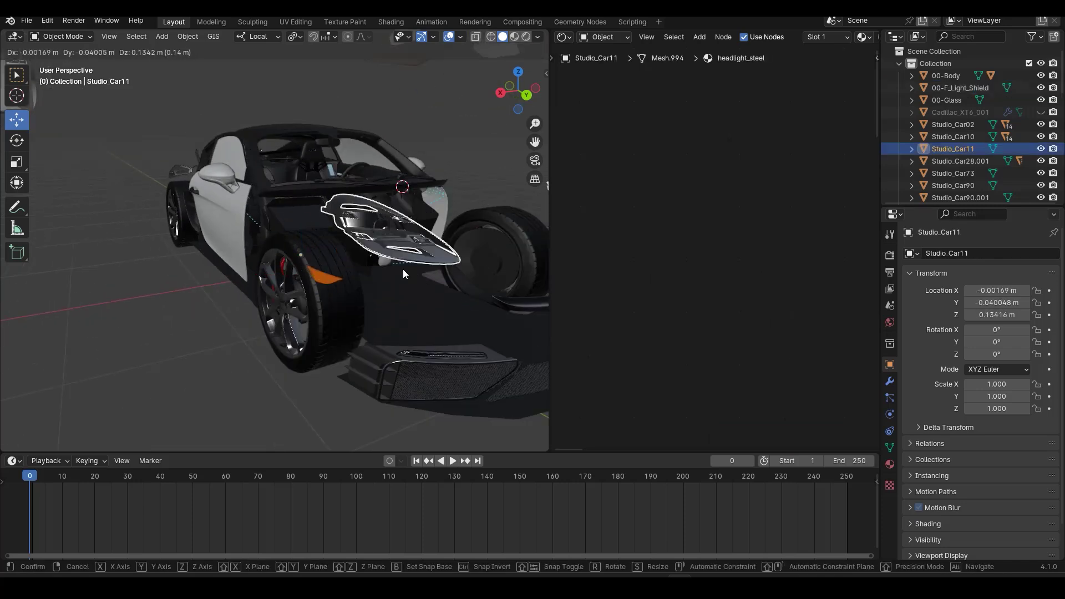
pyautogui.rightClick(391, 263)
# - Parent the small lamp object inside the headlights (Studio_Car148) to the black headlight part Studio_Car73 using the Object option
pyautogui.click(377, 257)
pyautogui.scroll(3, 398, 298)
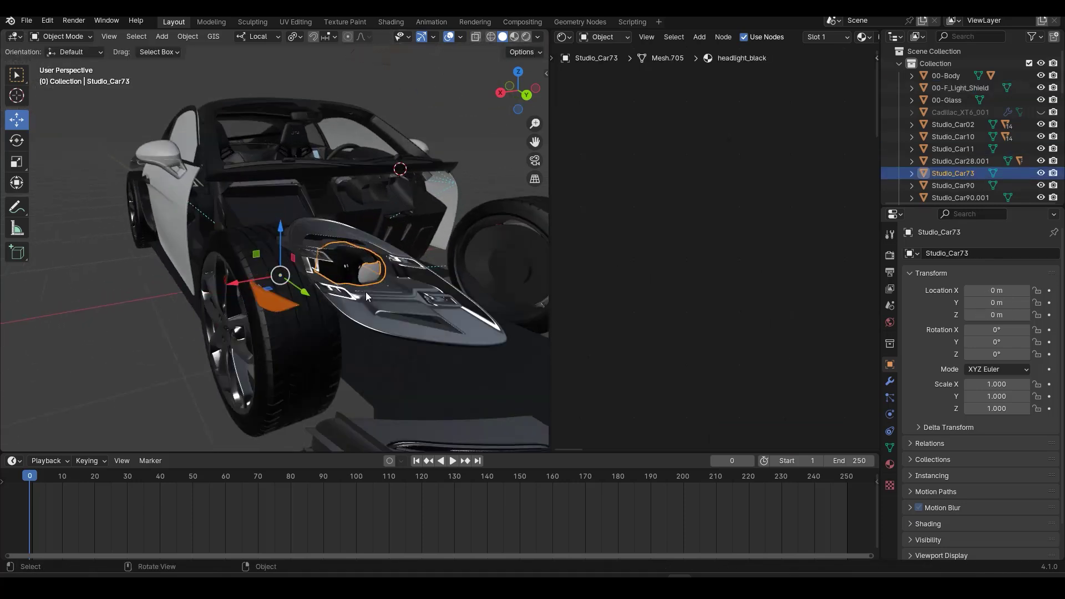
pyautogui.scroll(-4, 355, 289)
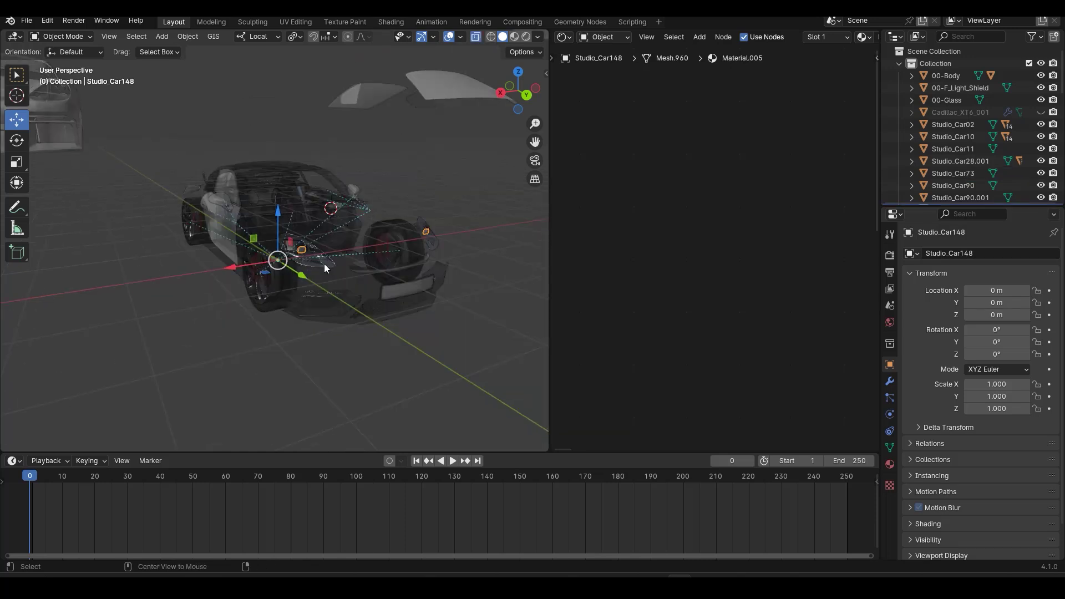
pyautogui.scroll(4, 324, 265)
pyautogui.scroll(2, 324, 264)
pyautogui.keyDown('shift'); pyautogui.click(340, 265); pyautogui.keyUp('shift')
pyautogui.hotkey('ctrl', 'p')
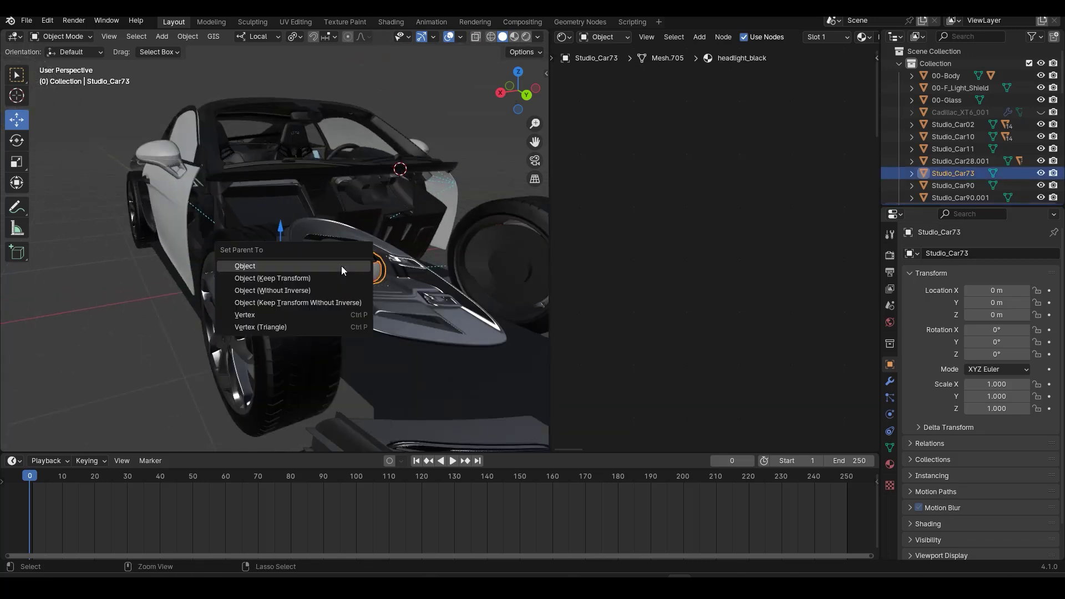
pyautogui.click(341, 265)
# - Parent the black headlight part to the steel headlight housing Studio_Car11 using the Object option, and test-move it, cancelling the move
pyautogui.keyDown('shift'); pyautogui.click(328, 232); pyautogui.keyUp('shift')
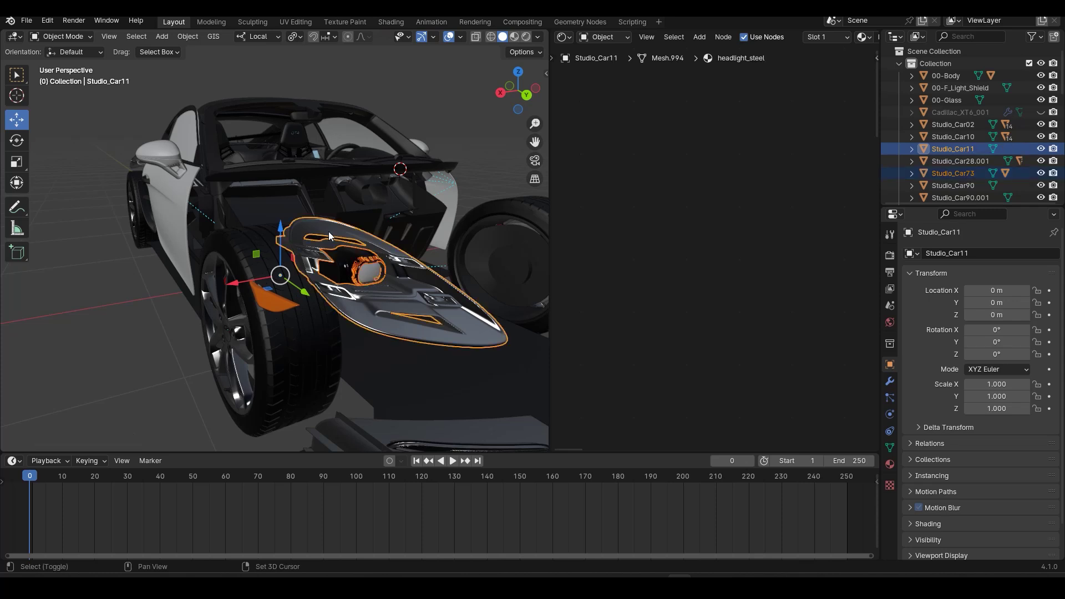
pyautogui.hotkey('ctrl', 'p')
pyautogui.click(328, 232)
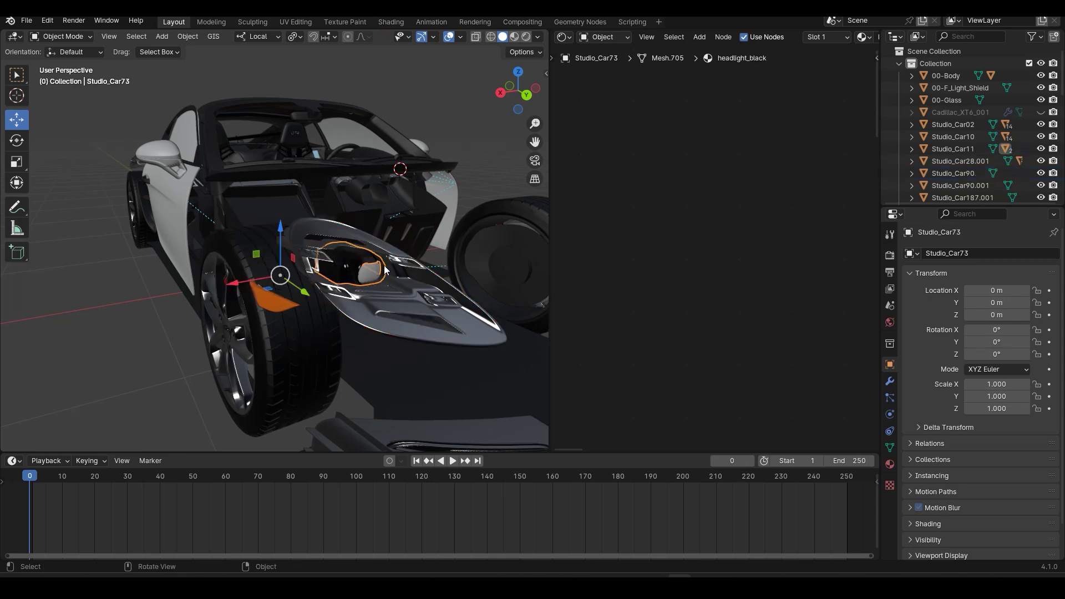
pyautogui.press('g')
pyautogui.rightClick(378, 174)
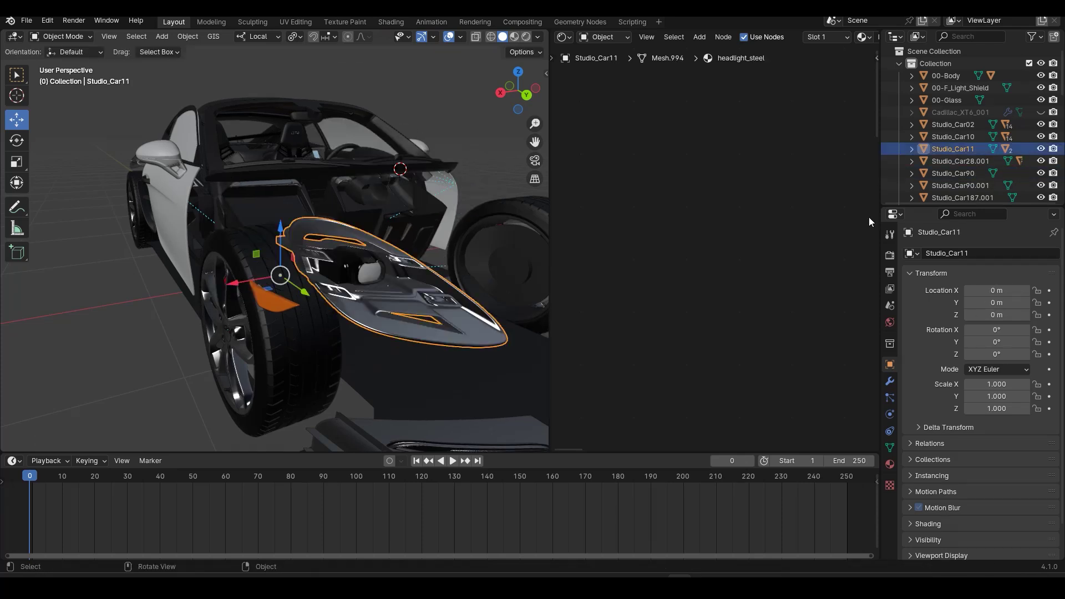
# - Rename the steel headlight housing object to 00-Front_Light
pyautogui.doubleClick(953, 148)
pyautogui.scroll(-2, 953, 149)
pyautogui.write('Front_Light')
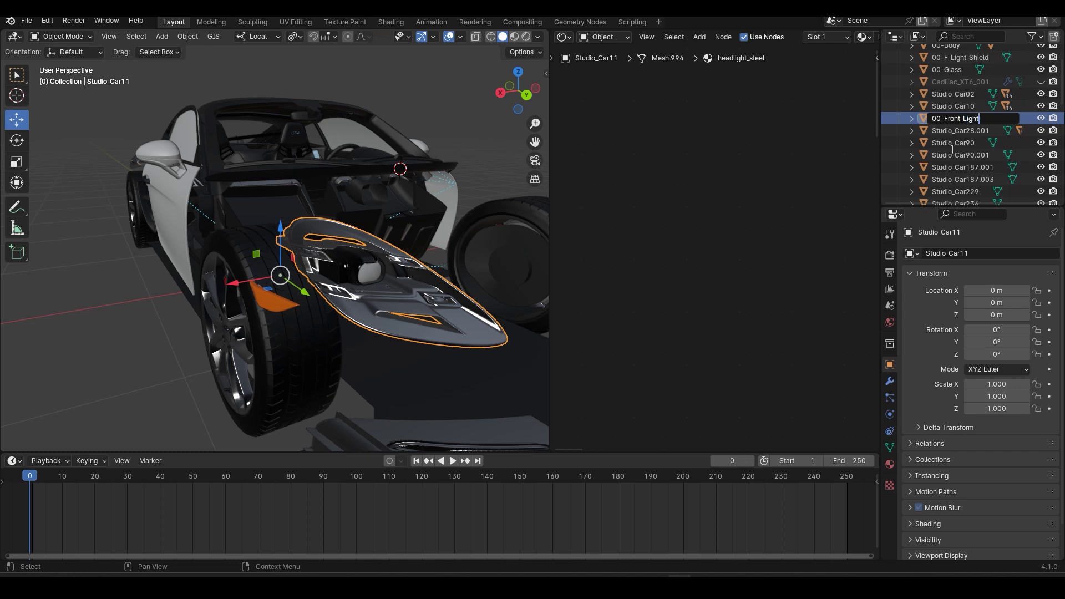
pyautogui.press('Return')
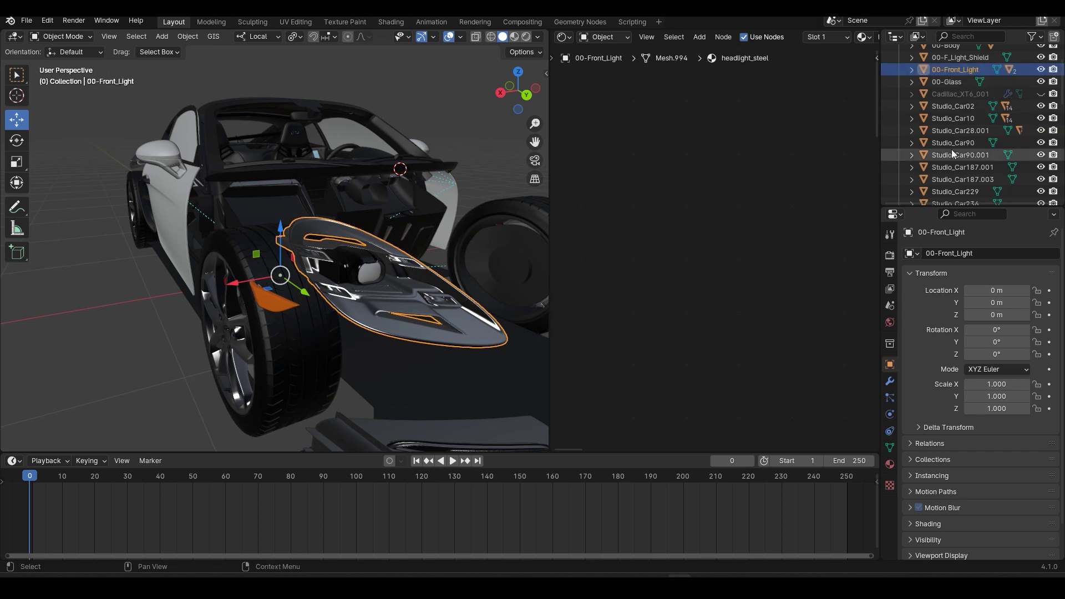
# - Move the 00-Front_Light object up and away from the front of the car
pyautogui.scroll(-5, 387, 340)
pyautogui.press('g')
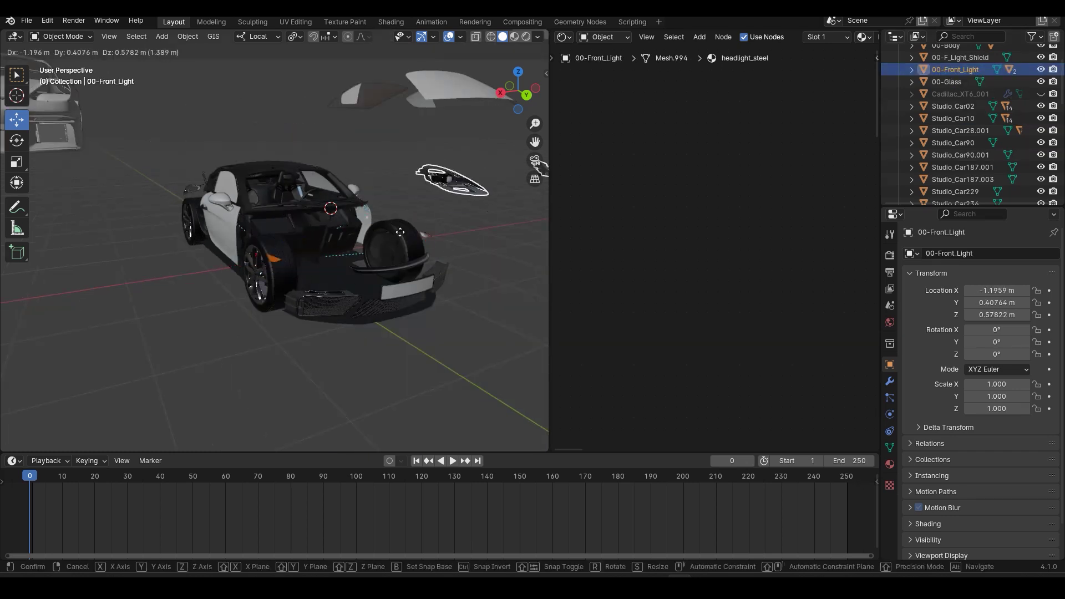
pyautogui.click(409, 209)
# - Move the black underbody panel Studio_Car229 beside the car to about X 1.75 m, Y -0.50 m, Z -0.80 m
pyautogui.scroll(2, 367, 306)
pyautogui.click(432, 331)
pyautogui.moveTo(432, 331); pyautogui.dragTo(353, 187, button='middle')
pyautogui.click(364, 266)
pyautogui.click(147, 203)
pyautogui.scroll(-7, 366, 190)
pyautogui.scroll(7, 371, 194)
pyautogui.moveTo(362, 288); pyautogui.dragTo(363, 345, button='middle')
pyautogui.click(309, 240)
pyautogui.press('g')
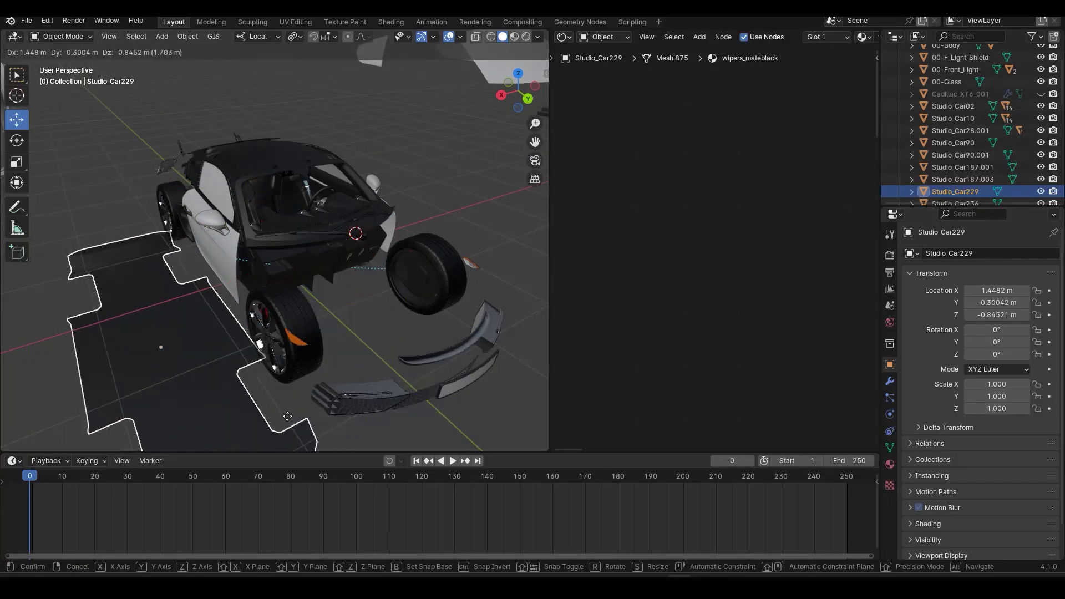
pyautogui.click(258, 407)
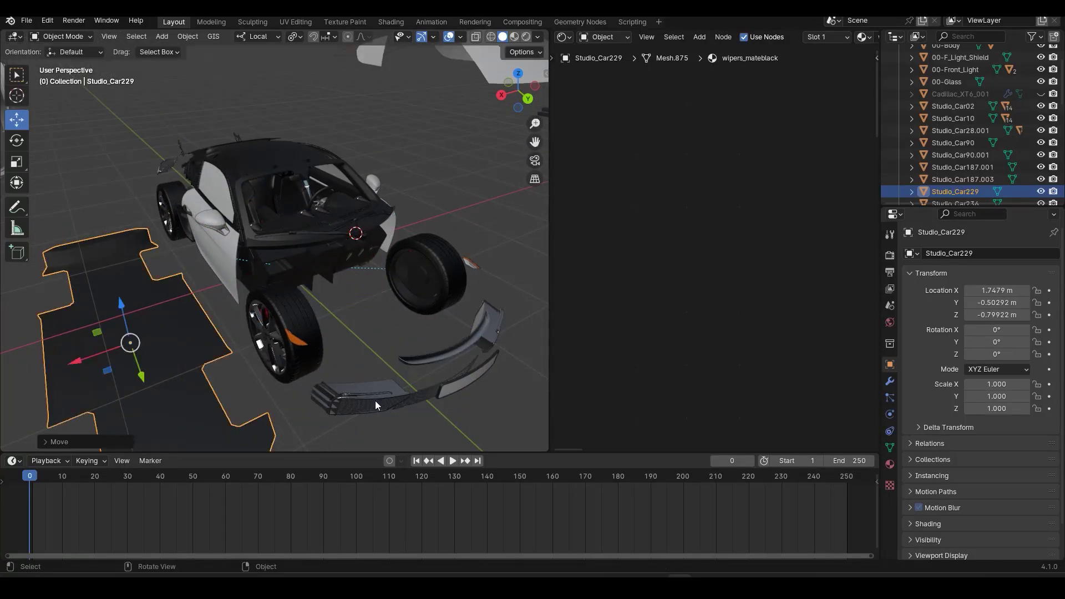
# - Move the front bumper grille aside, and undo the recent part moves
pyautogui.click(375, 400)
pyautogui.press('g')
pyautogui.click(384, 369)
pyautogui.moveTo(302, 349); pyautogui.dragTo(1, 322, button='middle')
pyautogui.hotkey('ctrl', 'z')
pyautogui.hotkey('ctrl', 'z')
pyautogui.hotkey('ctrl', 'z')
pyautogui.hotkey('ctrl', 'z')
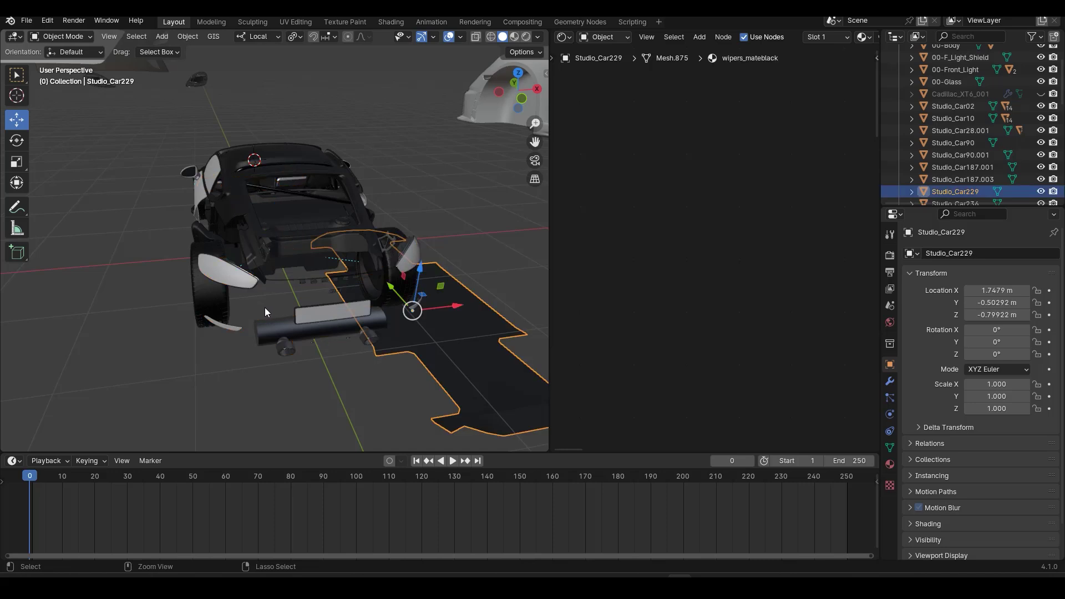
# - Rename the underbody panel object to 00-LowerPart
pyautogui.moveTo(294, 267); pyautogui.dragTo(381, 255, button='middle')
pyautogui.click(298, 312)
pyautogui.moveTo(299, 312); pyautogui.dragTo(313, 185, button='middle')
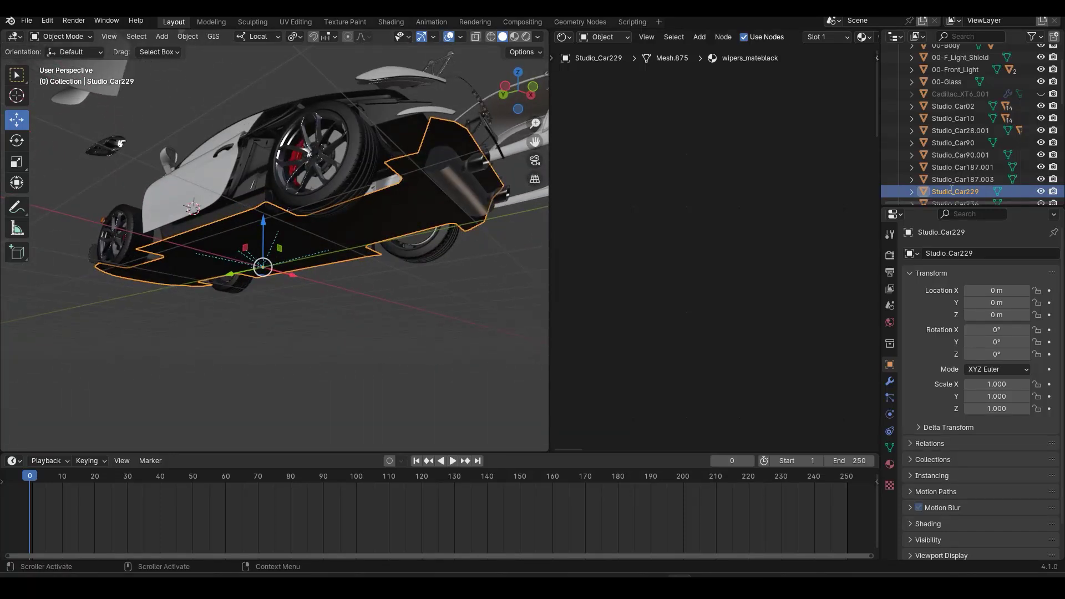
pyautogui.doubleClick(950, 189)
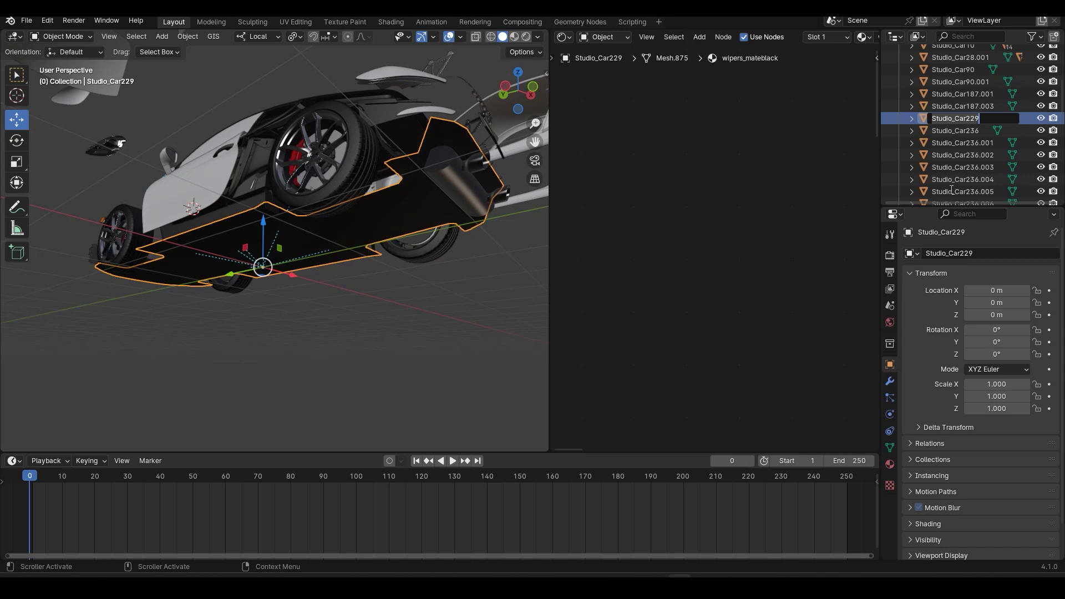
pyautogui.write('LowerPart')
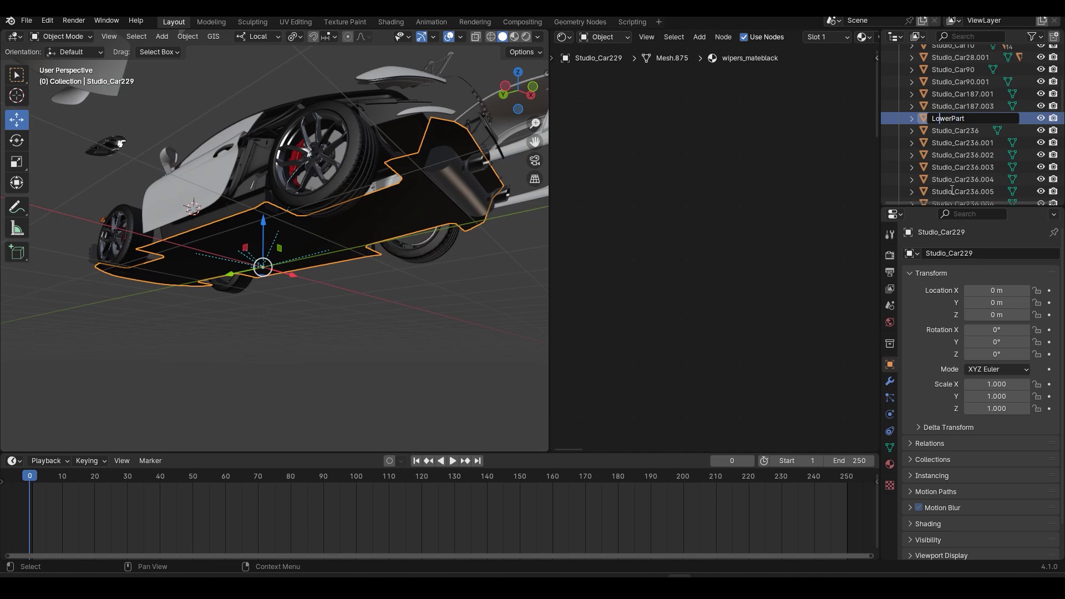
pyautogui.press('Return')
# - Parent the inner body shell to 00-LowerPart using the Object option
pyautogui.moveTo(321, 291); pyautogui.dragTo(295, 192, button='middle')
pyautogui.scroll(1, 313, 262)
pyautogui.click(428, 129)
pyautogui.moveTo(267, 249); pyautogui.dragTo(318, 234, button='middle')
pyautogui.click(333, 193)
pyautogui.keyDown('shift'); pyautogui.click(317, 234); pyautogui.keyUp('shift')
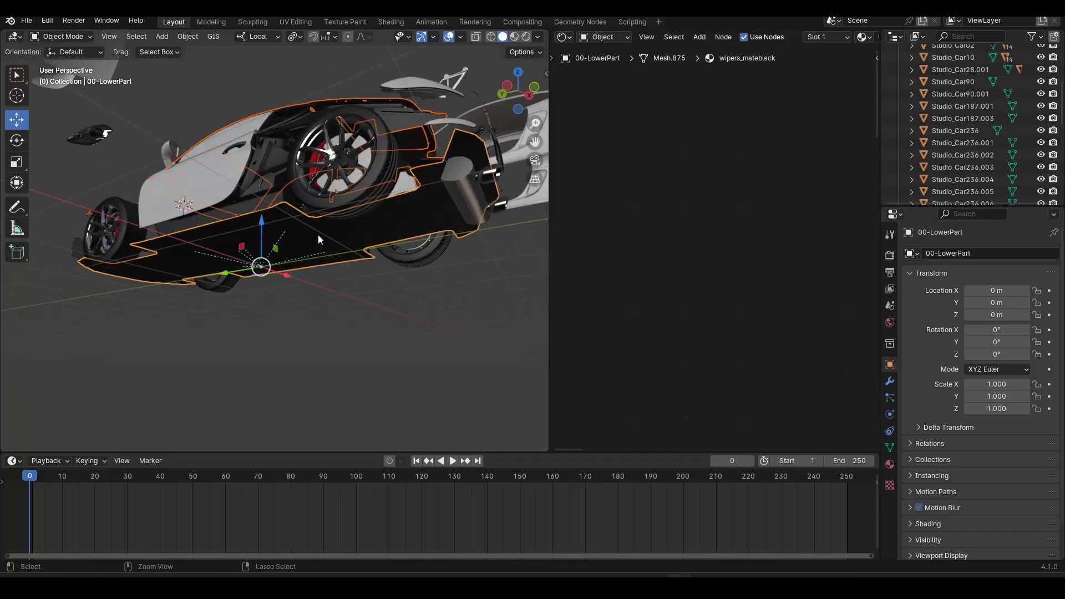
pyautogui.hotkey('ctrl', 'p')
pyautogui.click(318, 234)
# - Move the inner body shell Studio_Car274 aside to about X -1.64 m, Y 0.69 m, Z -0.47 m
pyautogui.moveTo(479, 230); pyautogui.dragTo(448, 254, button='middle')
pyautogui.click(330, 219)
pyautogui.press('g')
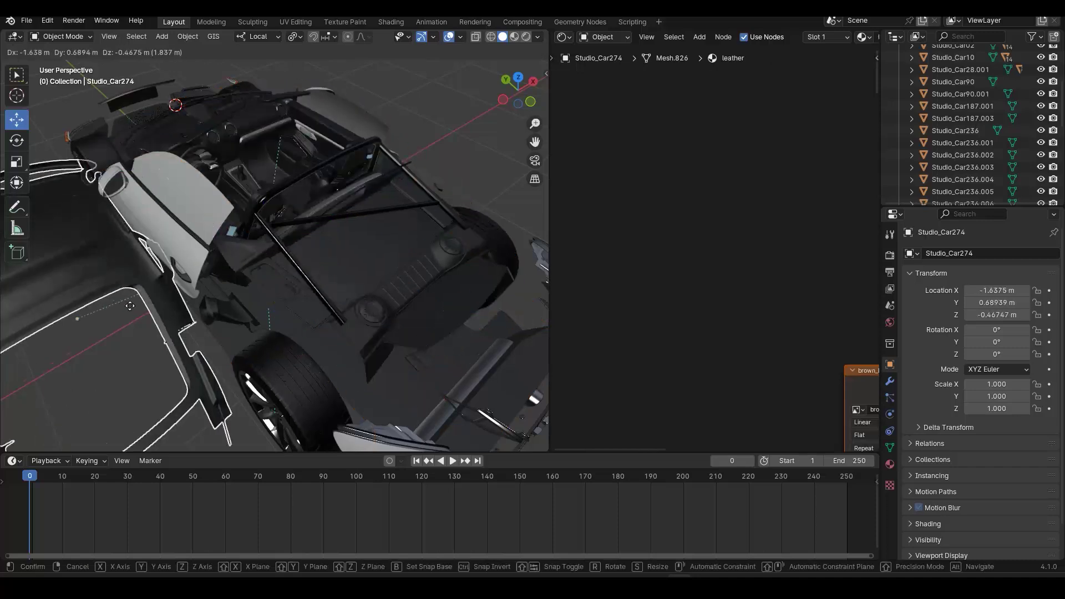
pyautogui.click(133, 305)
# - Parent the exposed roll cage tubes to 00-LowerPart using the Object option
pyautogui.click(291, 257)
pyautogui.moveTo(323, 310); pyautogui.dragTo(359, 222, button='middle')
pyautogui.keyDown('shift'); pyautogui.click(398, 215); pyautogui.keyUp('shift')
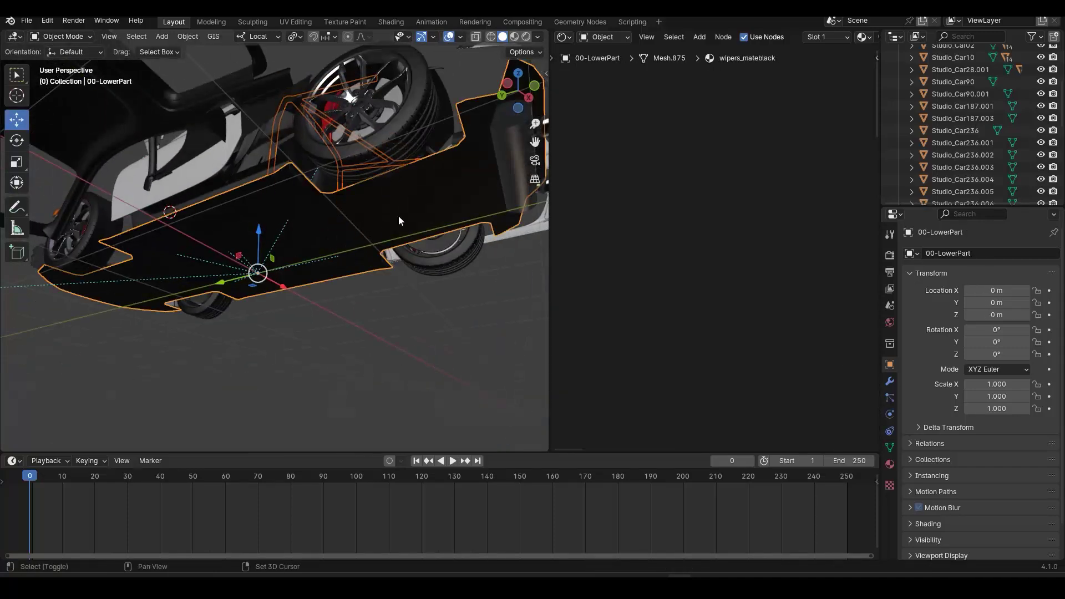
pyautogui.hotkey('ctrl', 'p')
pyautogui.click(398, 216)
# - Clear the inner body shell's location to put it back on the car, and briefly test-move 00-LowerPart
pyautogui.moveTo(296, 178); pyautogui.dragTo(85, 204, button='middle')
pyautogui.click(106, 214)
pyautogui.hotkey('alt', 'g')
pyautogui.moveTo(204, 201); pyautogui.dragTo(335, 334, button='middle')
pyautogui.click(351, 255)
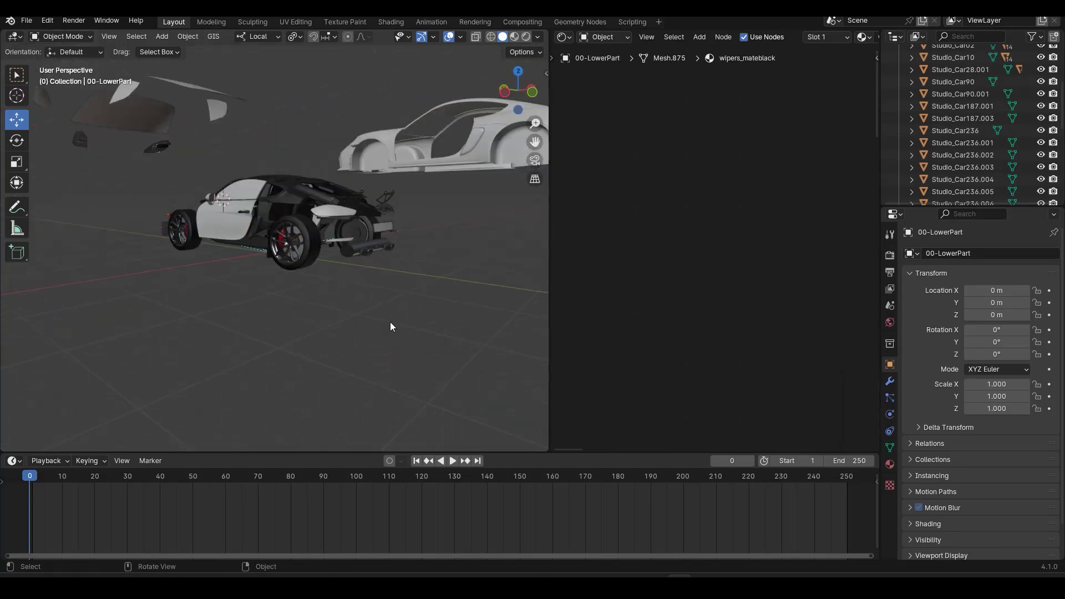
pyautogui.hotkey('ctrl', 'z')
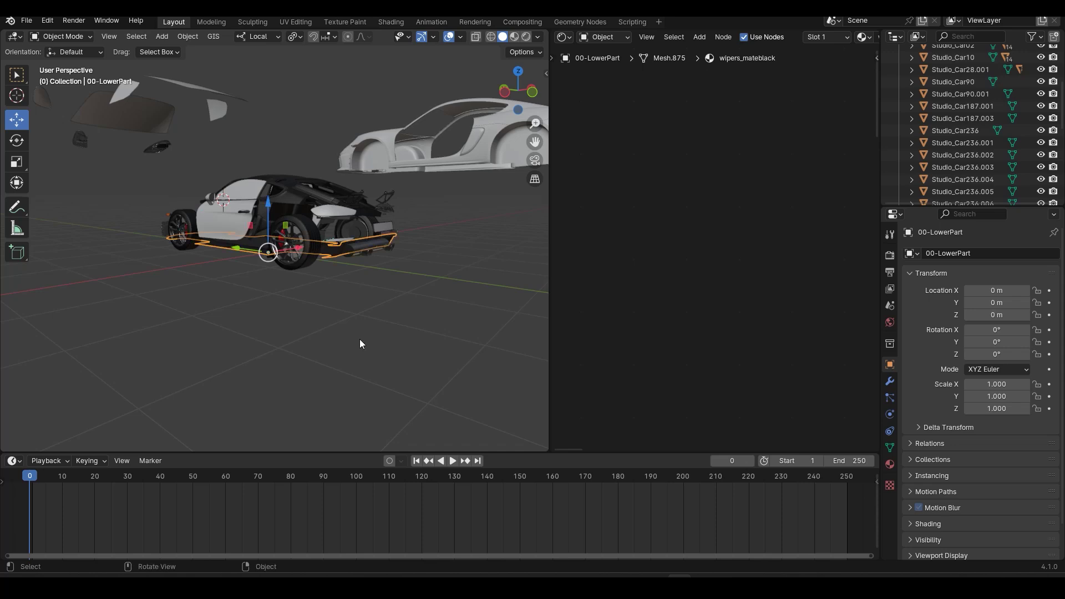
pyautogui.press('g')
pyautogui.press('Escape')
# - Parent the headlight_steel part Studio_Car252 to 00-LowerPart using the Object option
pyautogui.moveTo(311, 261); pyautogui.dragTo(391, 328, button='middle')
pyautogui.scroll(-5, 353, 261)
pyautogui.scroll(-3, 367, 273)
pyautogui.moveTo(216, 232)
pyautogui.mouseDown(button='middle')
pyautogui.moveTo(298, 221)
pyautogui.moveTo(248, 215)
pyautogui.moveTo(258, 254)
pyautogui.moveTo(128, 268)
pyautogui.moveTo(206, 244)
pyautogui.mouseUp(button='middle')
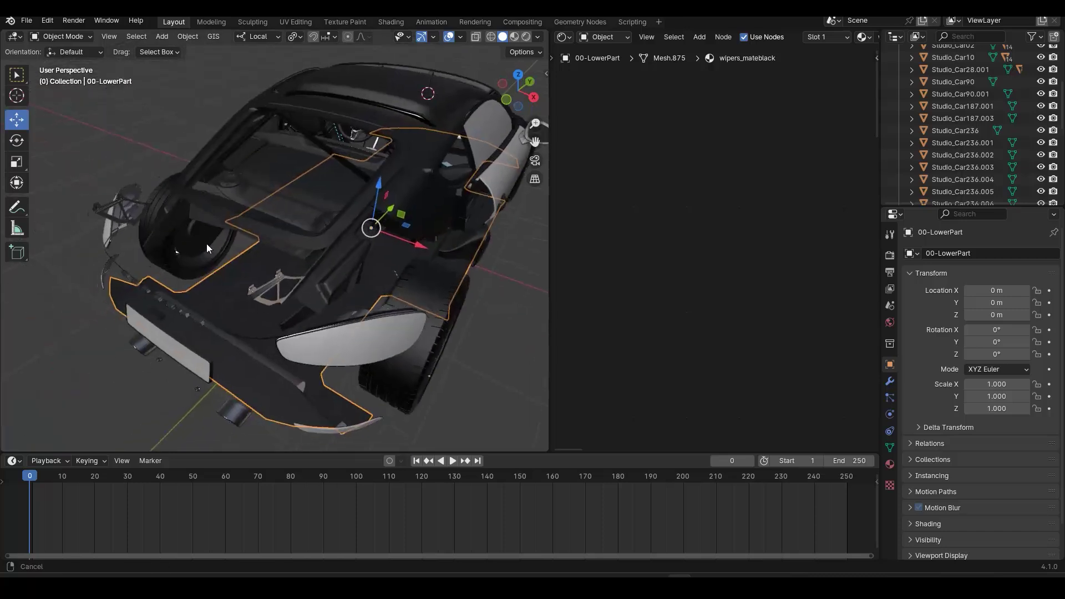
pyautogui.click(265, 292)
pyautogui.moveTo(231, 321); pyautogui.dragTo(293, 213, button='middle')
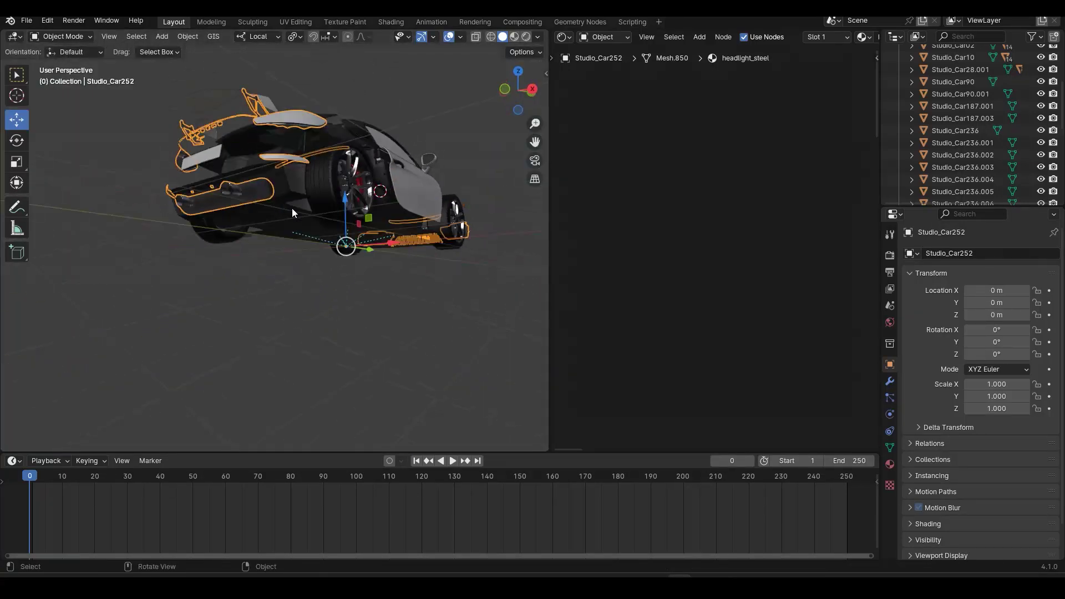
pyautogui.keyDown('shift'); pyautogui.click(293, 225); pyautogui.keyUp('shift')
pyautogui.hotkey('ctrl', 'p')
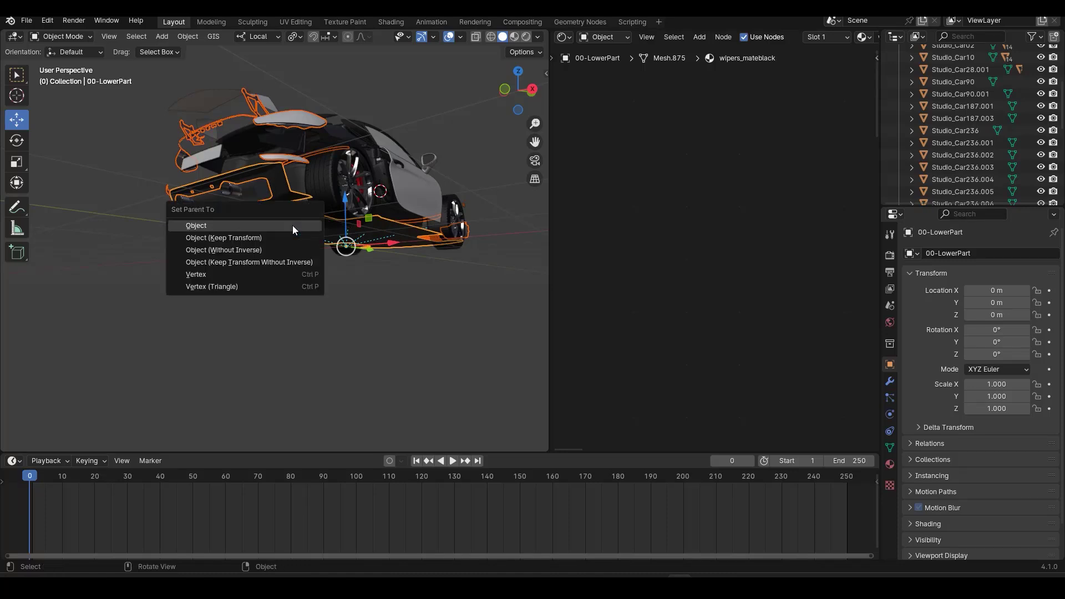
pyautogui.click(292, 226)
# - Test-move 00-LowerPart with its child parts away from the car, and undo the move
pyautogui.click(294, 225)
pyautogui.scroll(-2, 297, 262)
pyautogui.press('g')
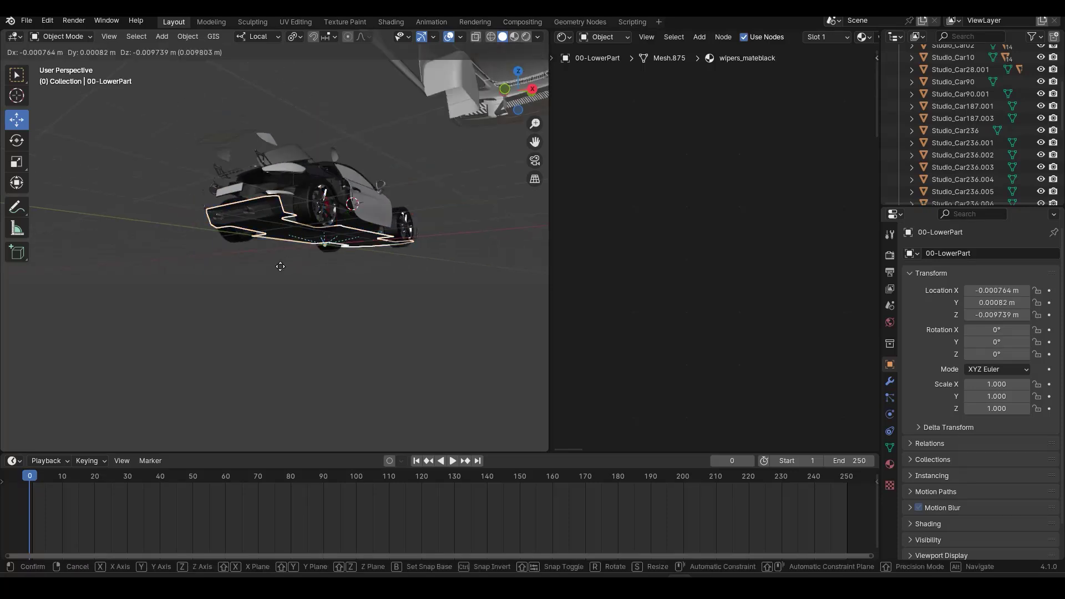
pyautogui.click(119, 418)
pyautogui.moveTo(292, 224); pyautogui.dragTo(366, 221, button='middle')
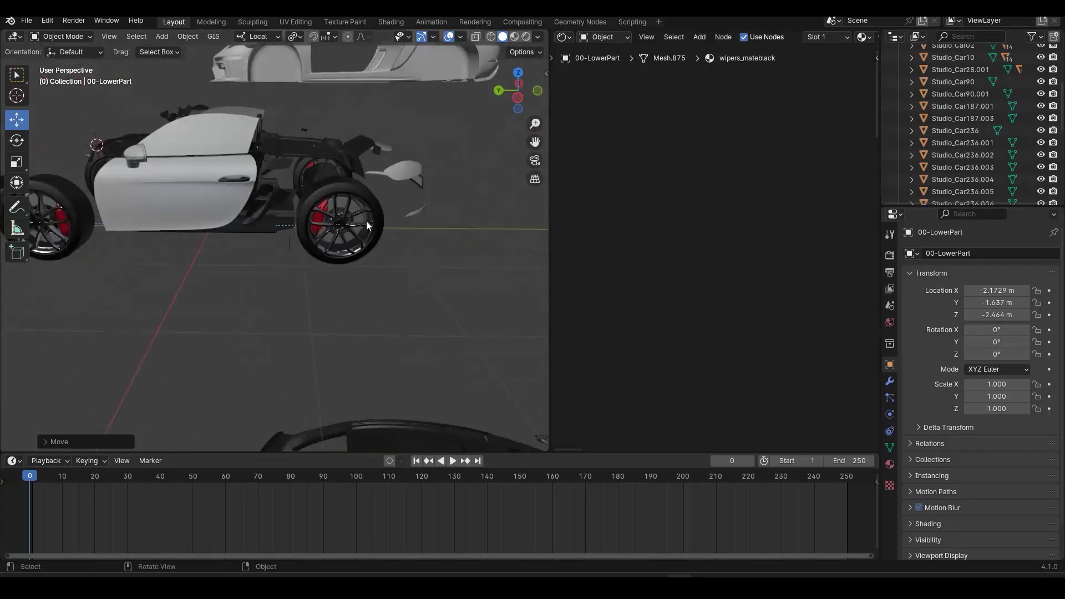
pyautogui.hotkey('ctrl', 'z')
# - Edit the black interior mesh Studio_Car236, select vertices on the steering wheel's centre hub and grow the selection over the hub
pyautogui.click(264, 206)
pyautogui.moveTo(265, 207); pyautogui.dragTo(455, 281, button='middle')
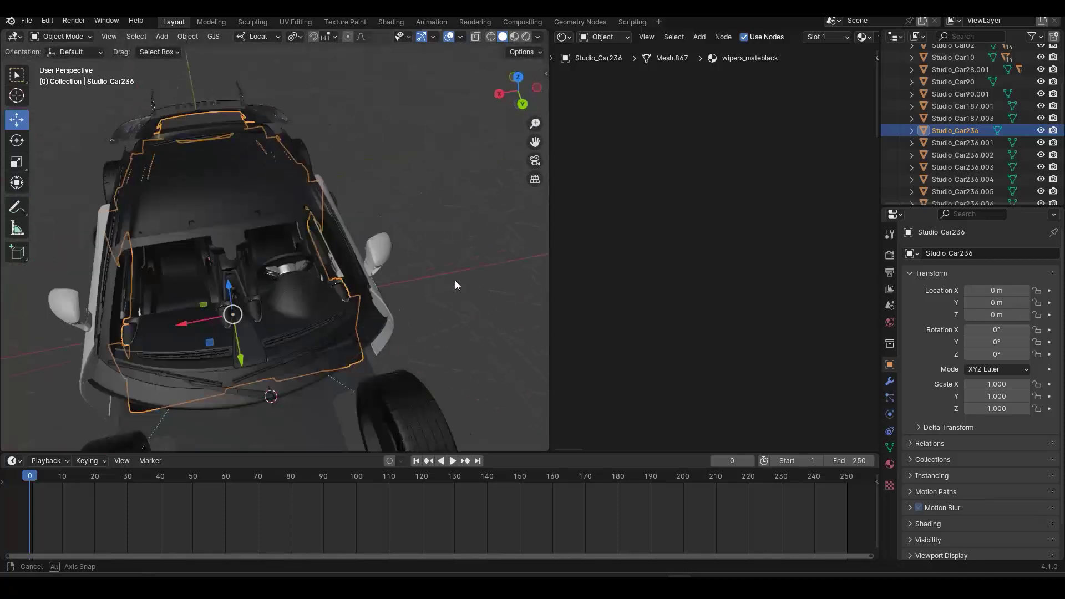
pyautogui.scroll(10, 312, 330)
pyautogui.moveTo(255, 321); pyautogui.dragTo(237, 225, button='middle')
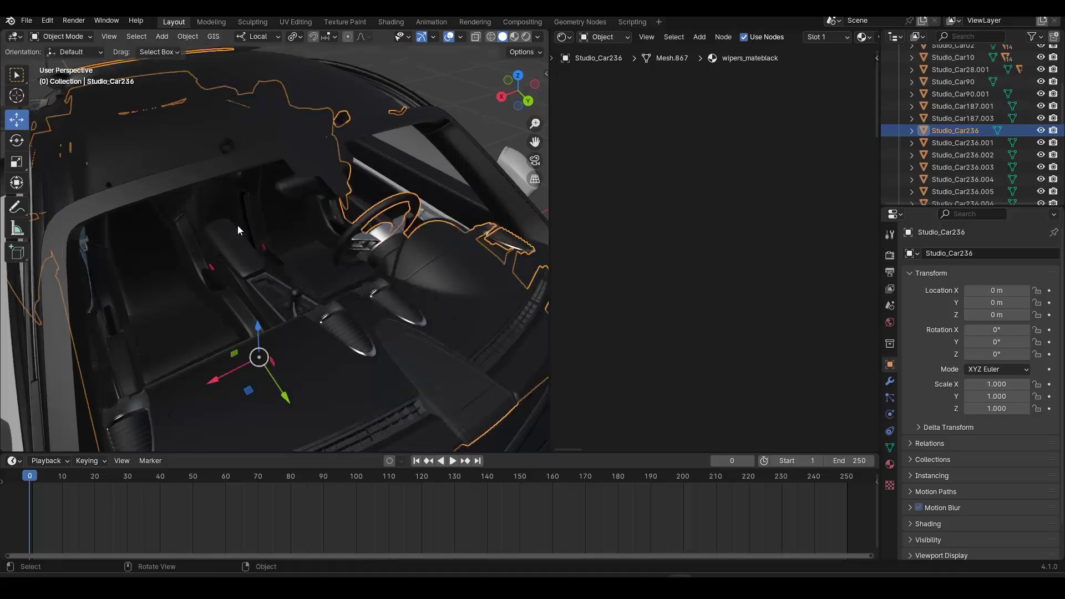
pyautogui.scroll(-3, 341, 231)
pyautogui.press('Tab')
pyautogui.moveTo(356, 271); pyautogui.dragTo(278, 275, button='middle')
pyautogui.scroll(-5, 278, 275)
pyautogui.moveTo(332, 299); pyautogui.dragTo(352, 321, button='middle')
pyautogui.hotkey('alt', 'z')
pyautogui.moveTo(371, 298); pyautogui.dragTo(343, 338)
pyautogui.hotkey('alt', 'z')
pyautogui.press('ctrl+KP_Add')
pyautogui.press('ctrl+KP_Add')
pyautogui.press('ctrl+KP_Add')
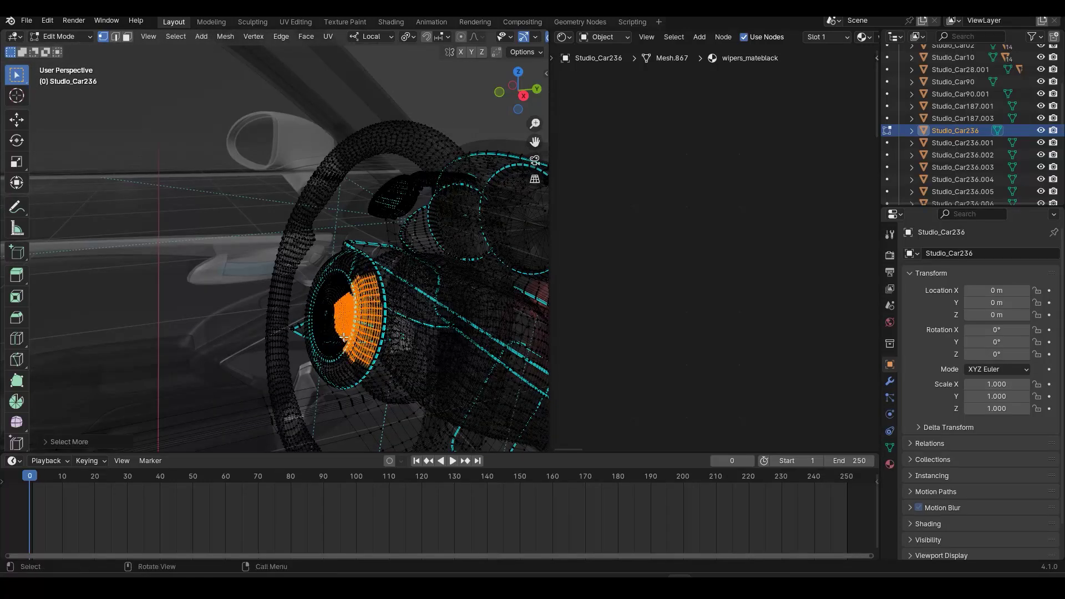
pyautogui.hotkey('alt', 'z')
pyautogui.press('ctrl+KP_Add')
pyautogui.press('ctrl+KP_Add')
pyautogui.press('ctrl+KP_Add')
pyautogui.press('ctrl+KP_Add')
pyautogui.press('ctrl+KP_Add')
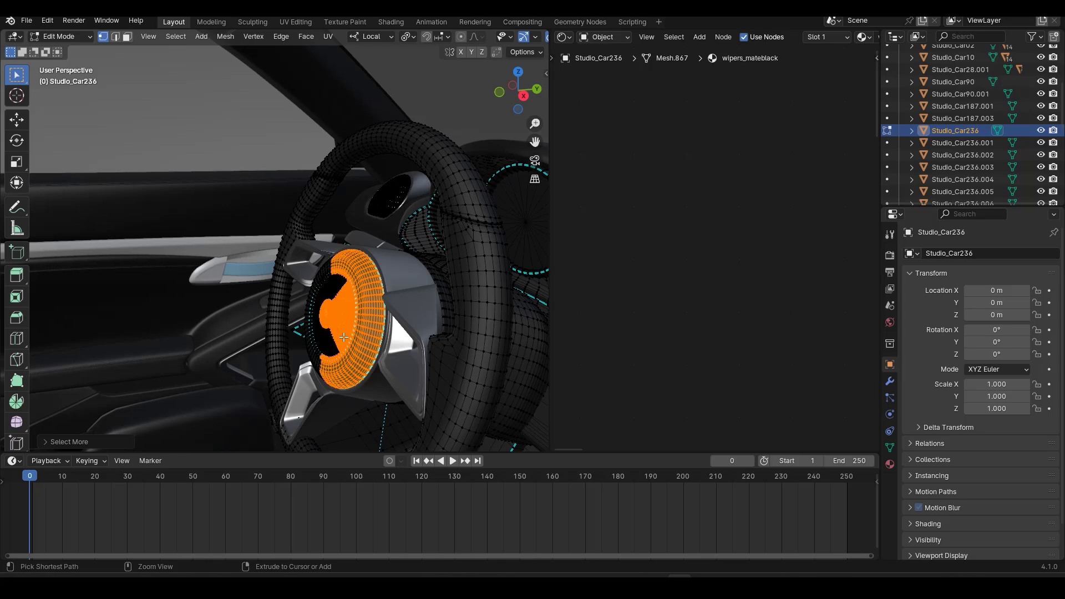
pyautogui.press('ctrl+KP_Add')
# - Add the chrome steering wheel part Studio_Car236.004 to the object selection and edit its mesh together with Studio_Car236
pyautogui.press('Tab')
pyautogui.click(403, 304)
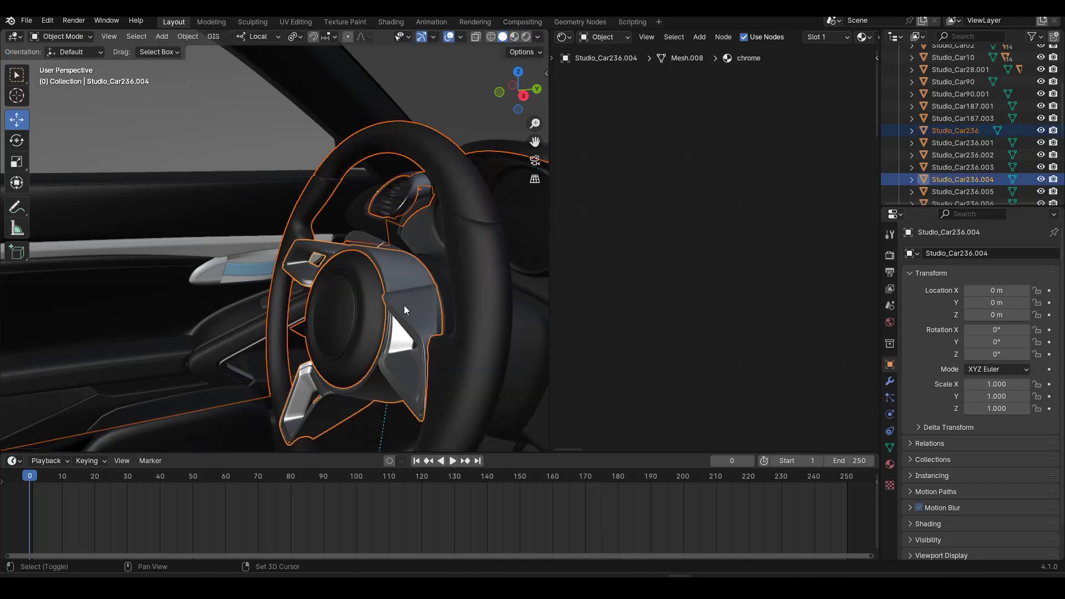
pyautogui.click(378, 327)
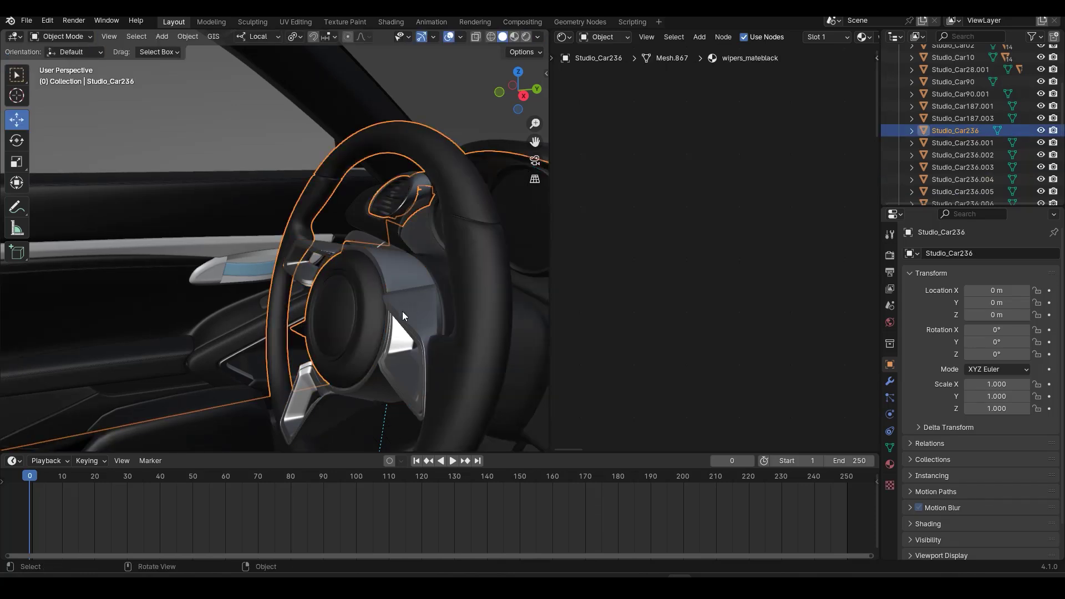
pyautogui.keyDown('shift'); pyautogui.click(424, 315); pyautogui.keyUp('shift')
pyautogui.keyDown('shift'); pyautogui.click(471, 334); pyautogui.keyUp('shift')
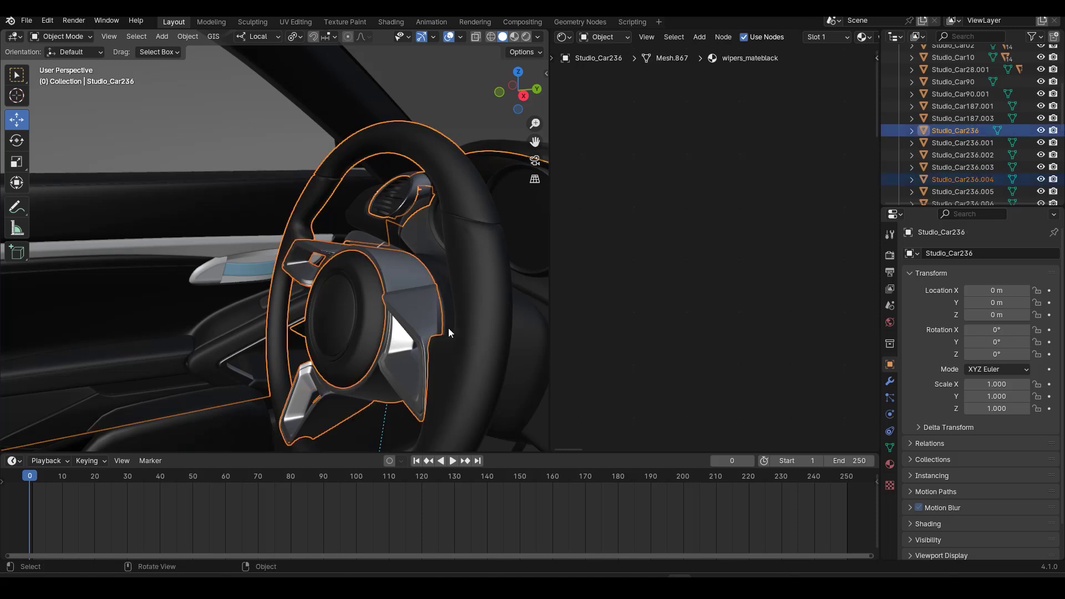
pyautogui.moveTo(448, 327); pyautogui.dragTo(392, 332, button='middle')
pyautogui.press('Tab')
# - Add the steering wheel's spokes and adjoining rim vertices to the selection, and grow it along the rim
pyautogui.moveTo(313, 335); pyautogui.dragTo(241, 249, button='middle')
pyautogui.keyDown('shift'); pyautogui.moveTo(300, 228); pyautogui.dragTo(260, 290); pyautogui.keyUp('shift')
pyautogui.keyDown('shift'); pyautogui.moveTo(311, 315); pyautogui.dragTo(286, 362); pyautogui.keyUp('shift')
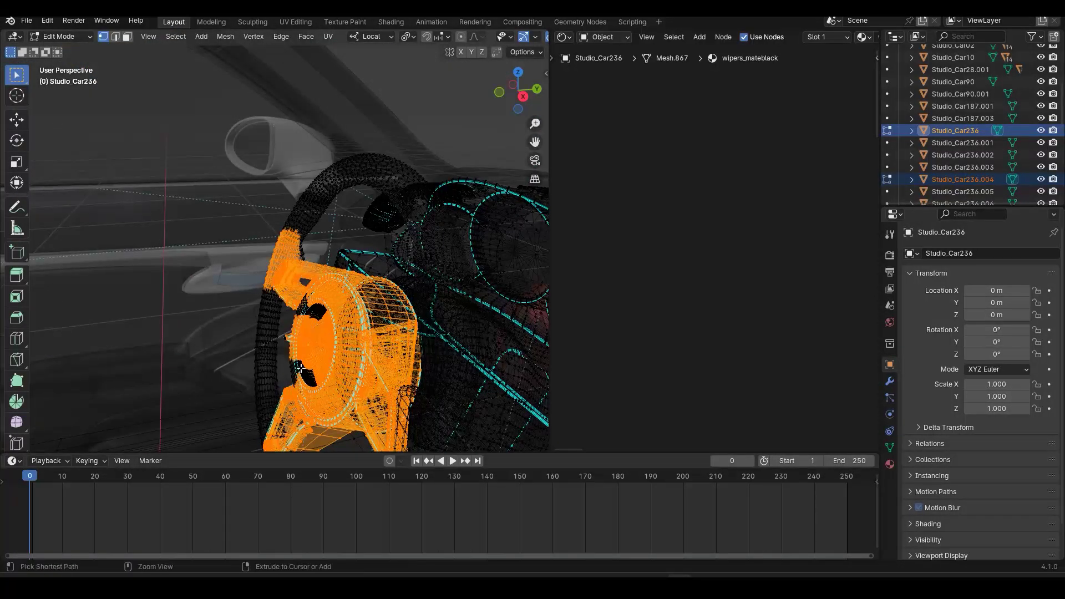
pyautogui.press('ctrl+KP_6')
pyautogui.press('ctrl+KP_Add')
pyautogui.press('ctrl+KP_Add')
pyautogui.press('ctrl+KP_Add')
pyautogui.press('ctrl+KP_Add')
pyautogui.press('ctrl+KP_Add')
pyautogui.press('ctrl+KP_Add')
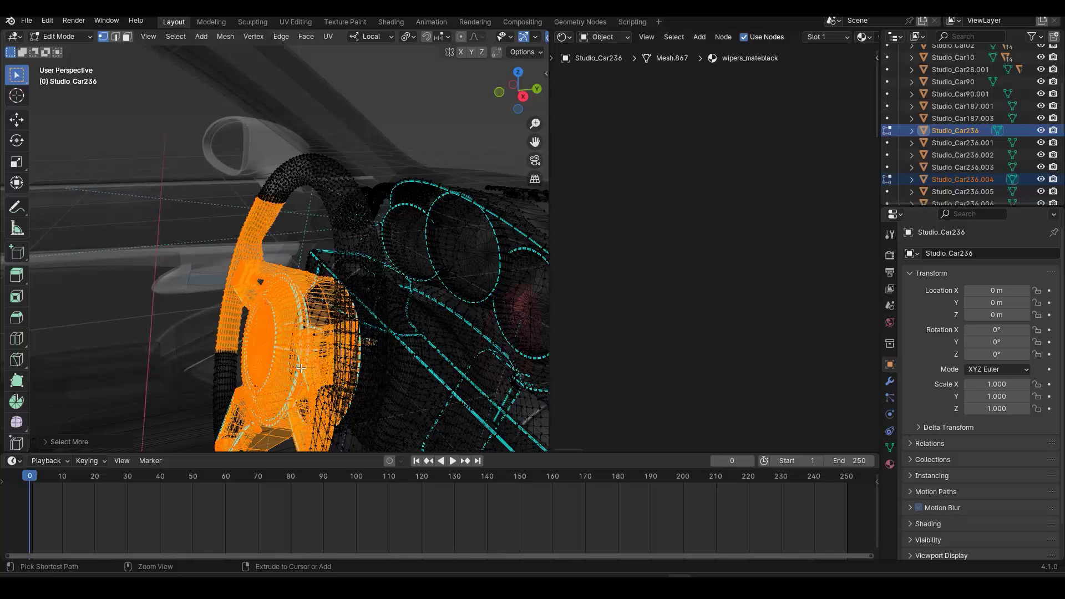
# - Deselect the steering column and dashboard vertices behind the steering wheel
pyautogui.moveTo(264, 381); pyautogui.dragTo(192, 334, button='middle')
pyautogui.keyDown('ctrl'); pyautogui.moveTo(183, 245); pyautogui.dragTo(385, 398); pyautogui.keyUp('ctrl')
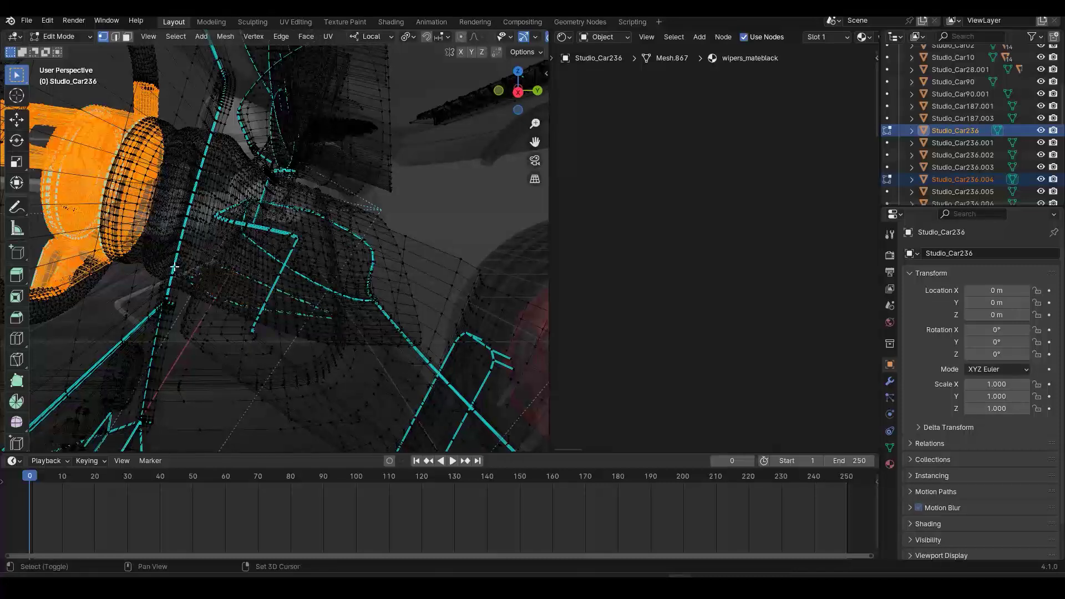
pyautogui.keyDown('shift'); pyautogui.moveTo(119, 245); pyautogui.dragTo(313, 325, button='middle'); pyautogui.keyUp('shift')
# - Add the upper and far rim sections to the vertex selection and grow it until the whole steering wheel is selected
pyautogui.press('ctrl+KP_Add')
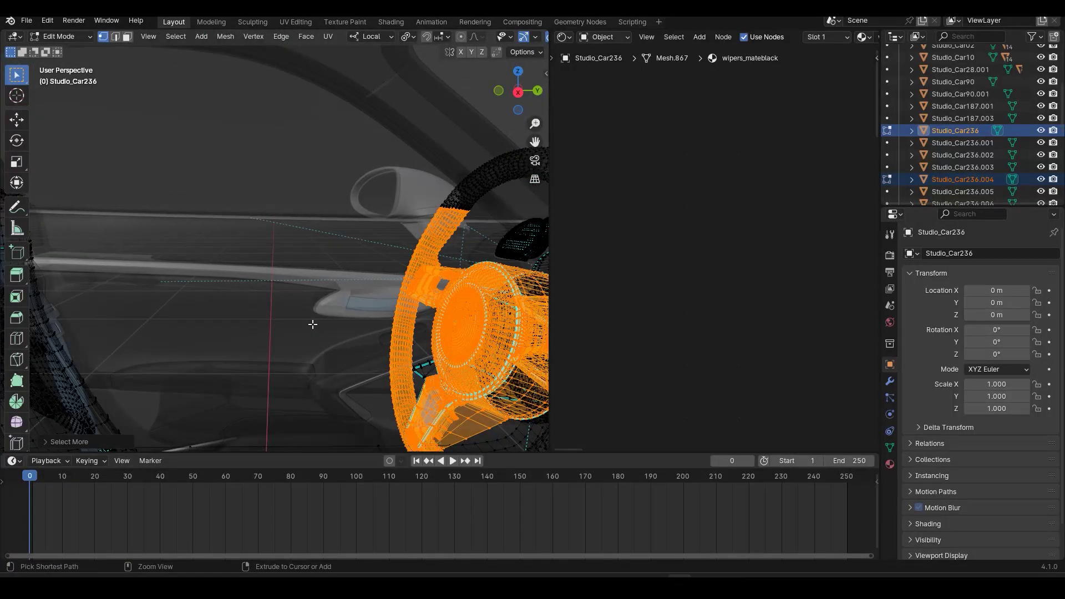
pyautogui.keyDown('shift'); pyautogui.moveTo(376, 252); pyautogui.dragTo(348, 250, button='middle'); pyautogui.keyUp('shift')
pyautogui.keyDown('shift'); pyautogui.moveTo(385, 136); pyautogui.dragTo(452, 207); pyautogui.keyUp('shift')
pyautogui.moveTo(390, 288); pyautogui.dragTo(499, 172, button='middle')
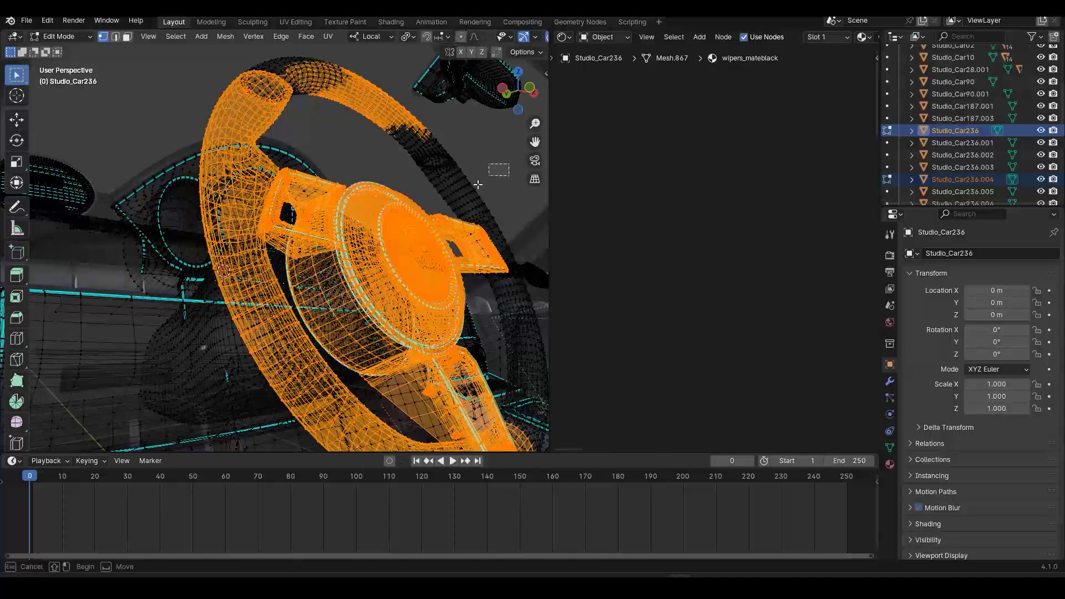
pyautogui.press('ctrl+KP_Add')
pyautogui.press('ctrl+KP_Add')
pyautogui.press('ctrl+KP_Add')
pyautogui.press('ctrl+KP_Add')
pyautogui.press('ctrl+KP_Add')
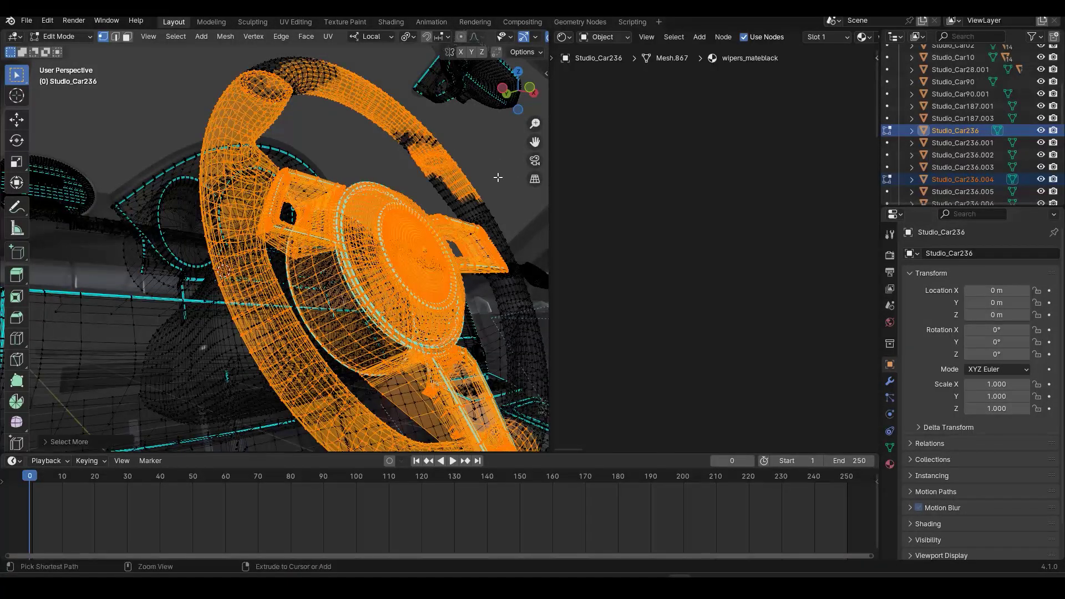
pyautogui.press('ctrl+KP_Add')
pyautogui.press('ctrl+KP_Add')
pyautogui.press('ctrl+KP_Add')
pyautogui.press('ctrl+KP_Add')
pyautogui.press('ctrl+KP_Add')
pyautogui.press('ctrl+KP_Add')
pyautogui.press('ctrl+KP_Add')
pyautogui.press('ctrl+KP_Add')
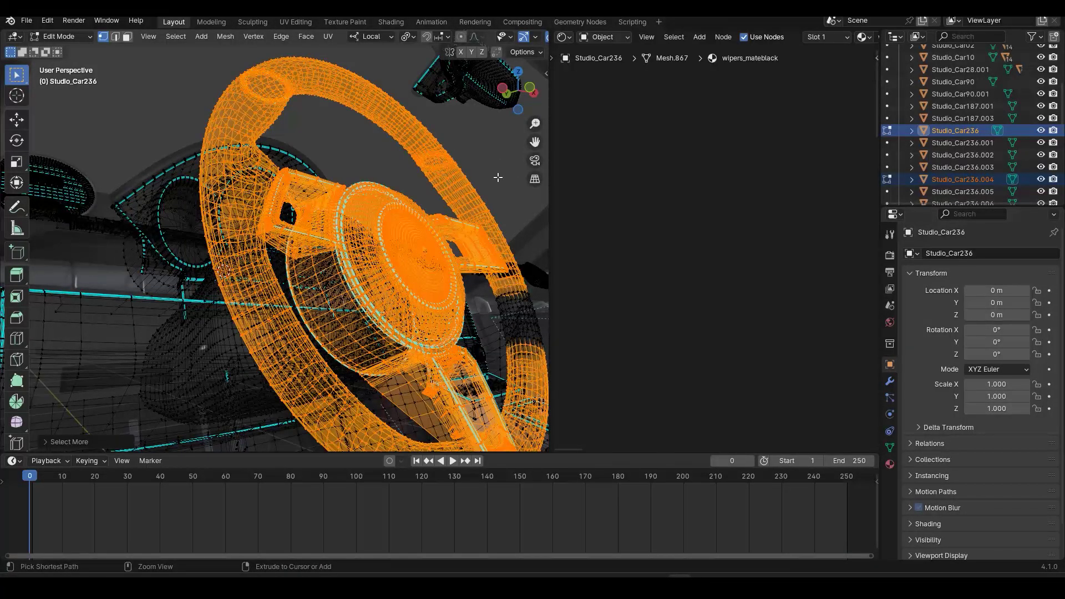
pyautogui.press('ctrl+KP_Add')
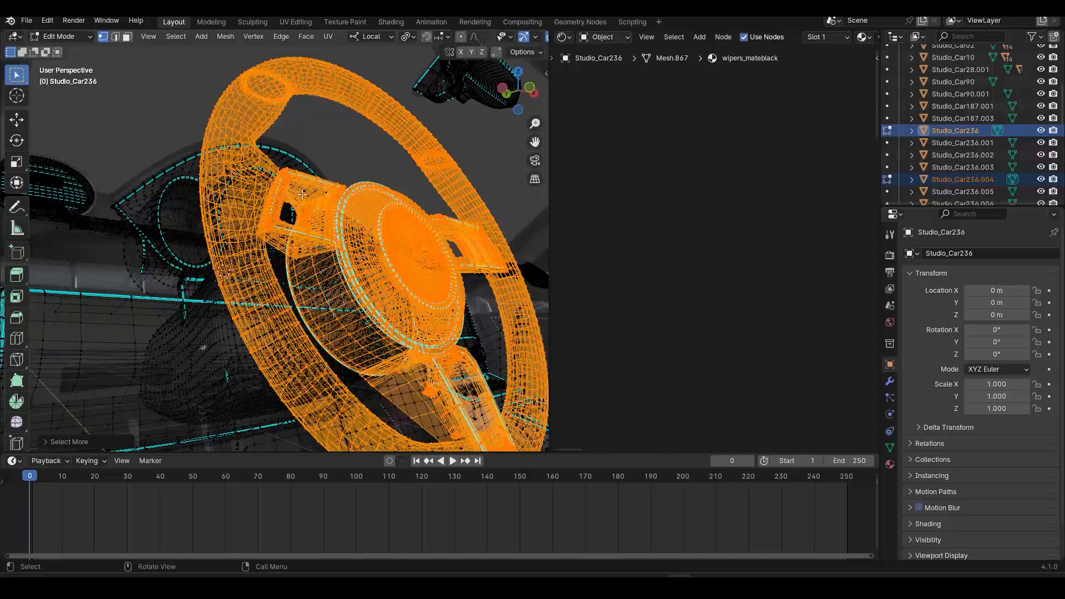
# - Separate the selected steering wheel geometry from the interior meshes by selection
pyautogui.moveTo(426, 220); pyautogui.dragTo(383, 277, button='middle')
pyautogui.scroll(-4, 382, 277)
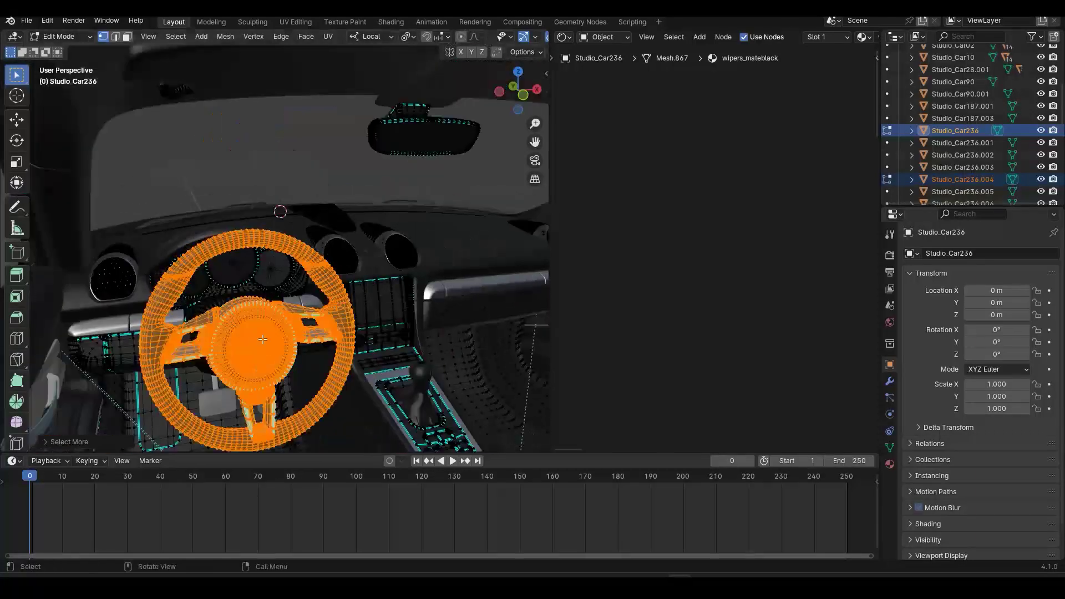
pyautogui.press('g')
pyautogui.click(392, 347)
pyautogui.press('p')
pyautogui.click(326, 341)
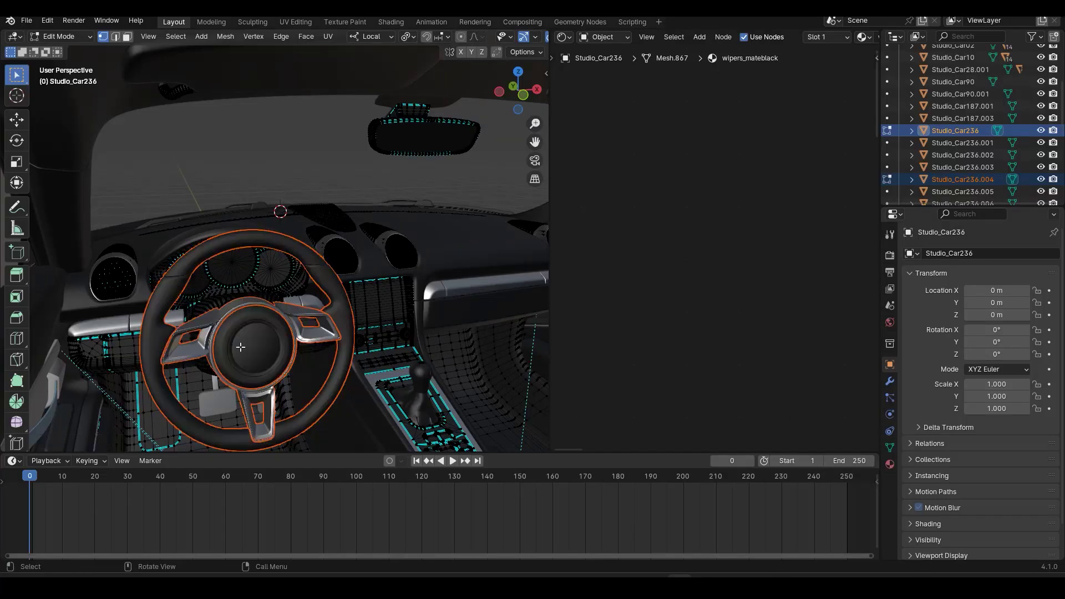
# - Return to Object Mode and rename the separated black steering wheel object to 00-RollingWheel
pyautogui.press('Tab')
pyautogui.click(264, 344)
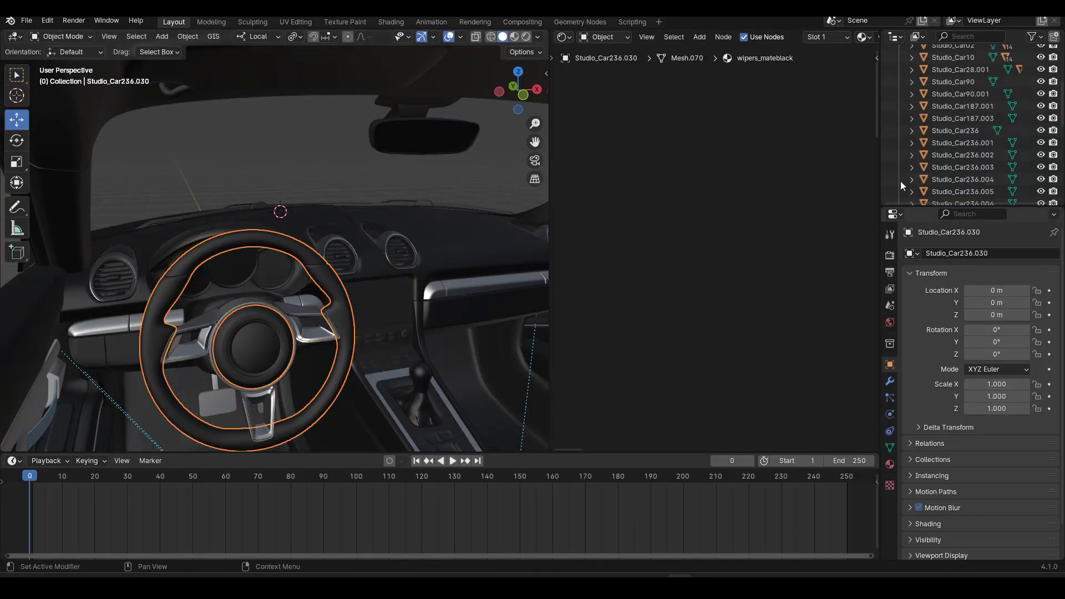
pyautogui.press('KP_Decimal')
pyautogui.doubleClick(962, 117)
pyautogui.press('BackSpace')
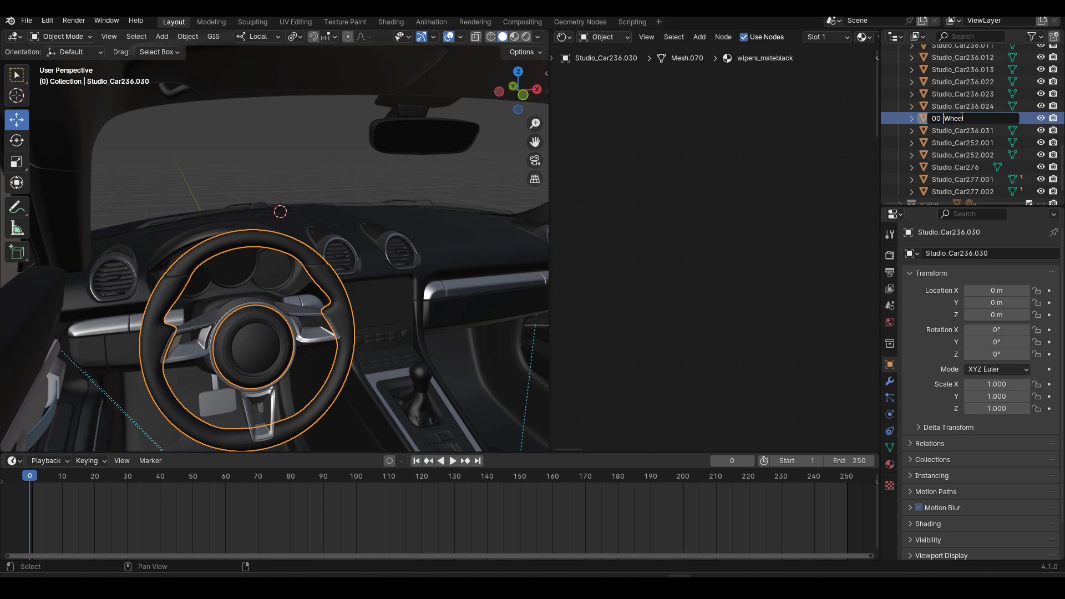
pyautogui.press('Return')
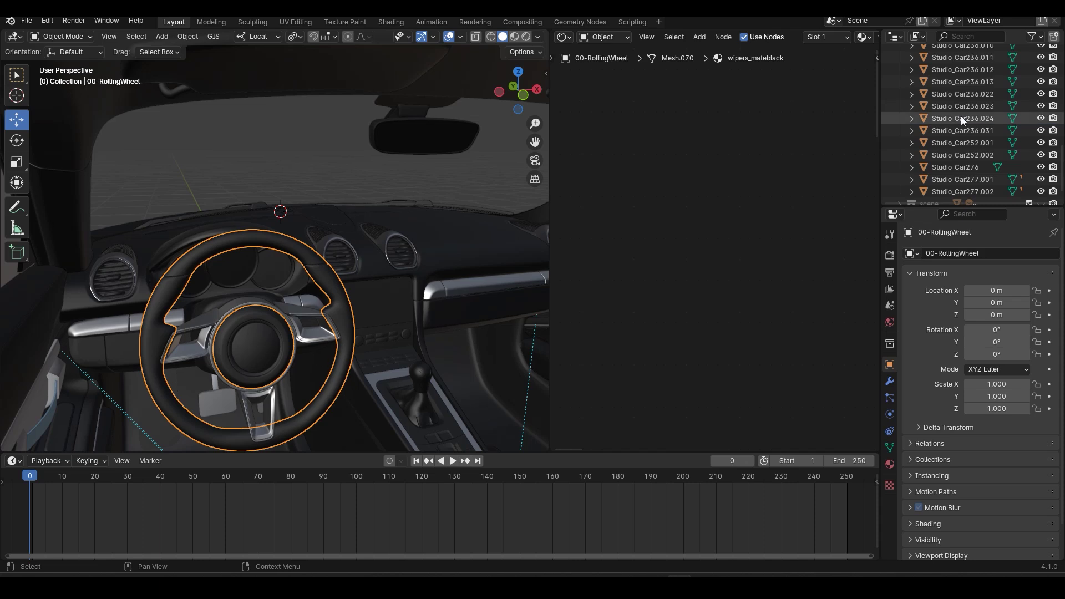
# - Try moving the leather interior part Studio_Car236.010 out of the cabin, and check the dashboard pieces around it
pyautogui.scroll(-5, 264, 340)
pyautogui.moveTo(263, 340); pyautogui.dragTo(318, 262, button='middle')
pyautogui.click(316, 261)
pyautogui.press('g')
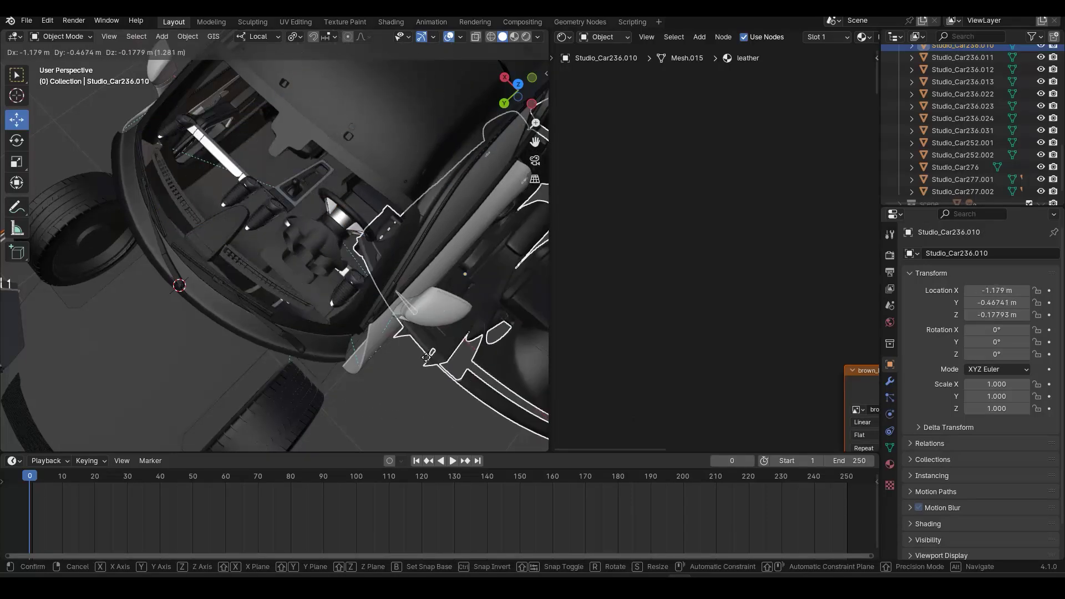
pyautogui.rightClick(472, 383)
pyautogui.scroll(3, 260, 246)
pyautogui.keyDown('shift'); pyautogui.click(247, 197); pyautogui.keyUp('shift')
pyautogui.keyDown('shift'); pyautogui.click(347, 275); pyautogui.keyUp('shift')
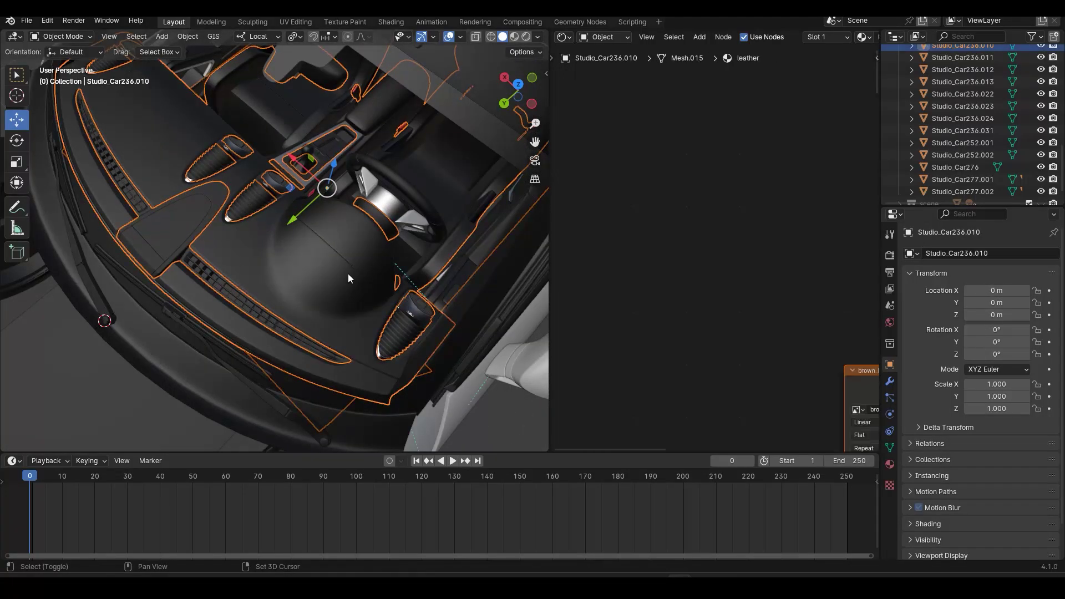
# - Parent the black interior part Studio_Car236 to the leather part Studio_Car236.010 using the Object option
pyautogui.click(240, 213)
pyautogui.scroll(-4, 276, 239)
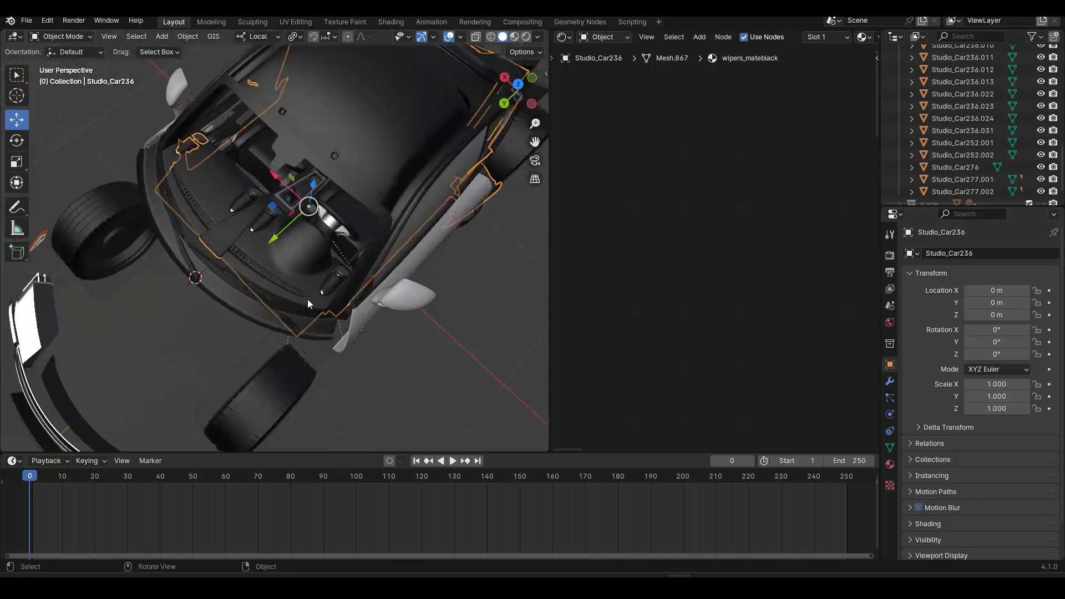
pyautogui.moveTo(307, 299); pyautogui.dragTo(390, 249, button='middle')
pyautogui.press('g')
pyautogui.rightClick(282, 258)
pyautogui.scroll(2, 234, 254)
pyautogui.press('g')
pyautogui.rightClick(272, 247)
pyautogui.keyDown('shift'); pyautogui.click(297, 234); pyautogui.keyUp('shift')
pyautogui.hotkey('ctrl', 'p')
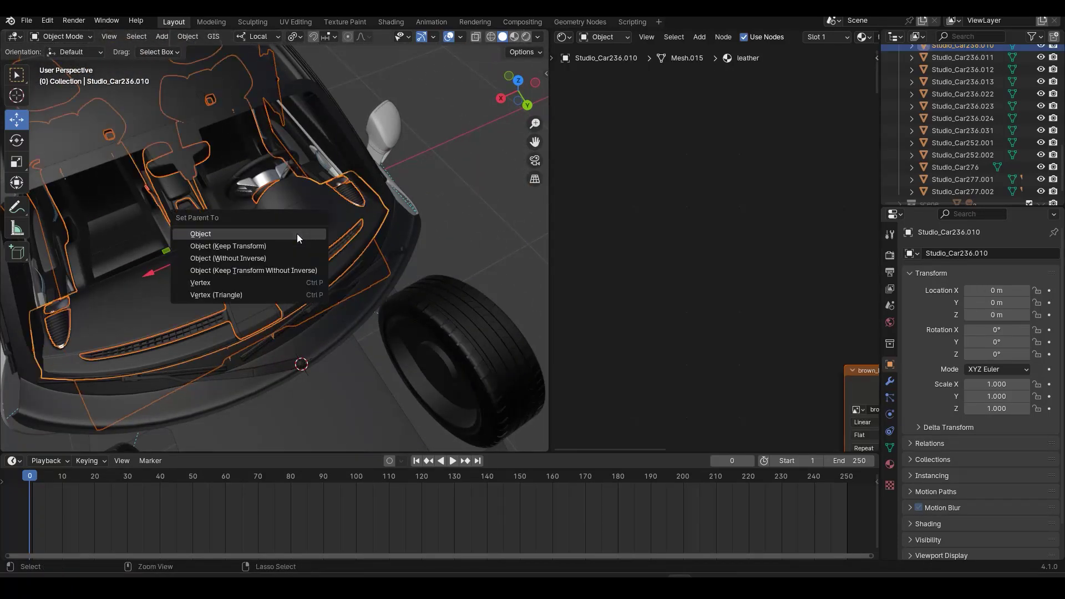
pyautogui.click(297, 236)
# - Move the inner body shell Studio_Car274 off the cabin to about X -1.69 m, Y 1.69 m, Z 0.57 m
pyautogui.scroll(-2, 272, 234)
pyautogui.moveTo(239, 232); pyautogui.dragTo(274, 212, button='middle')
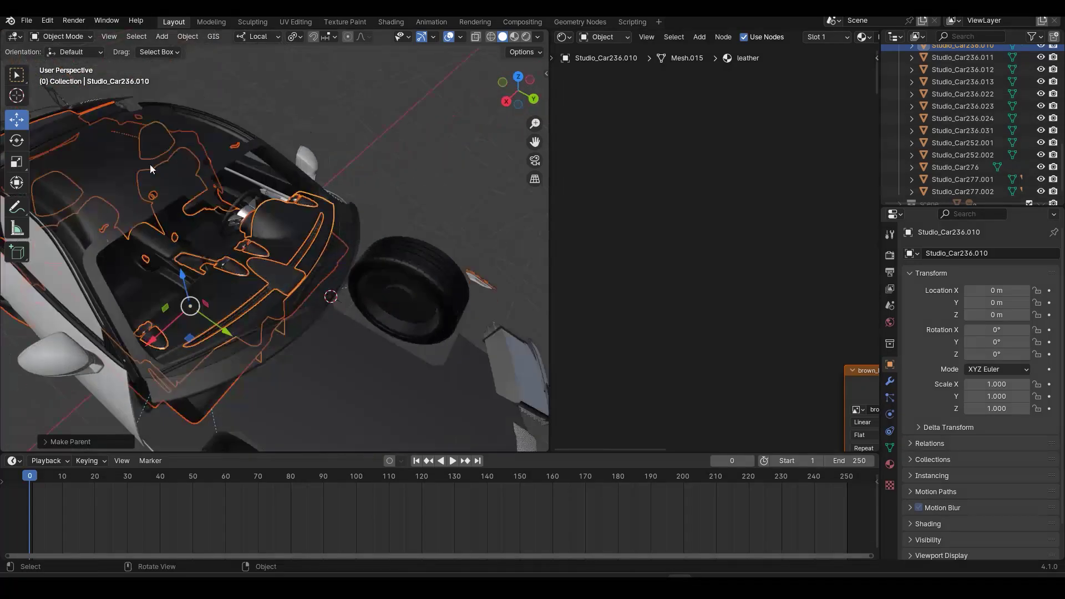
pyautogui.click(133, 195)
pyautogui.scroll(-1, 131, 198)
pyautogui.scroll(-2, 134, 199)
pyautogui.press('g')
pyautogui.click(322, 134)
pyautogui.scroll(3, 223, 272)
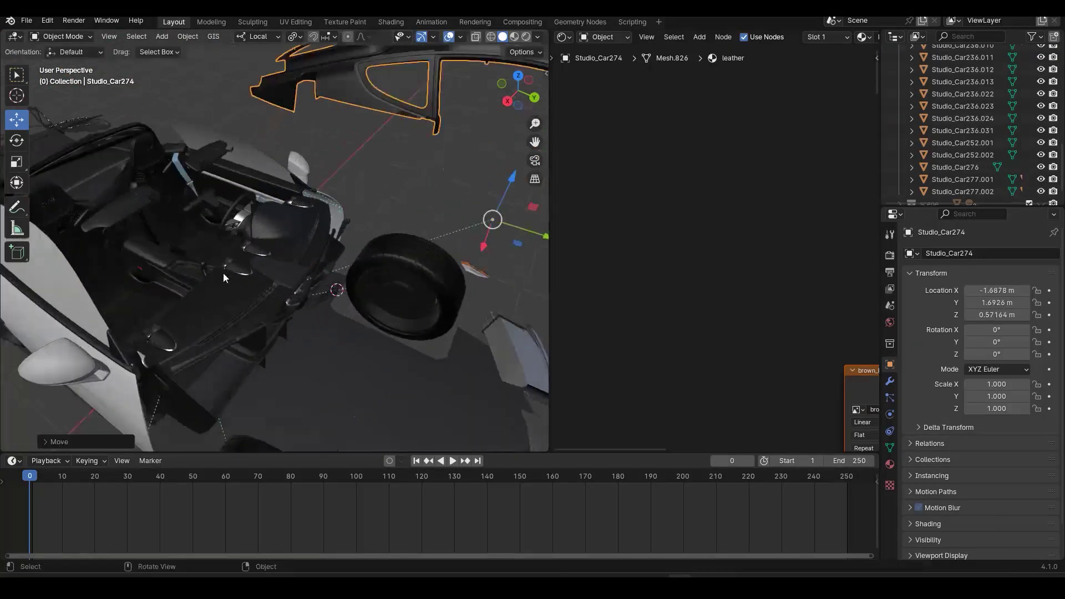
# - Try moving the leather interior part Studio_Car236.010, together with its child part, out of the cabin
pyautogui.moveTo(223, 273); pyautogui.dragTo(297, 311, button='middle')
pyautogui.click(297, 310)
pyautogui.press('g')
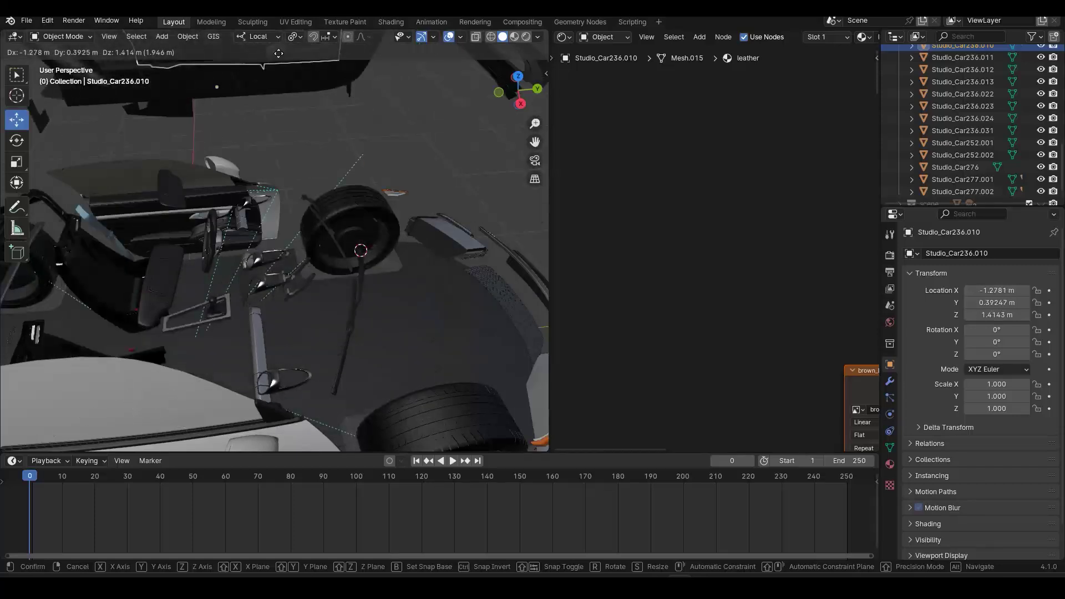
pyautogui.rightClick(272, 87)
pyautogui.scroll(1, 298, 267)
pyautogui.moveTo(298, 267); pyautogui.dragTo(343, 227, button='middle')
pyautogui.scroll(3, 299, 267)
pyautogui.scroll(-4, 290, 244)
pyautogui.press('g')
pyautogui.click(121, 317)
# - Parent the dashboard air-vent rings to the chrome trim Studio_Car236.002, then the selection to the console frame Studio_Car236.003, using the Object option
pyautogui.scroll(5, 363, 279)
pyautogui.click(357, 122)
pyautogui.keyDown('shift'); pyautogui.click(343, 226); pyautogui.keyUp('shift')
pyautogui.moveTo(214, 244); pyautogui.dragTo(268, 237, button='middle')
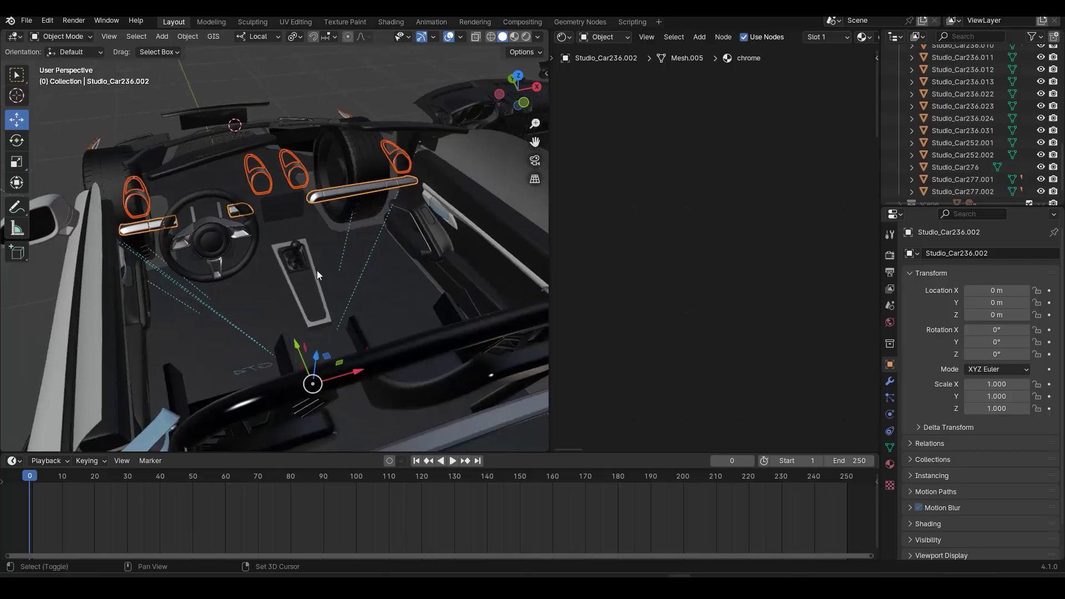
pyautogui.hotkey('ctrl', 'p')
pyautogui.click(343, 293)
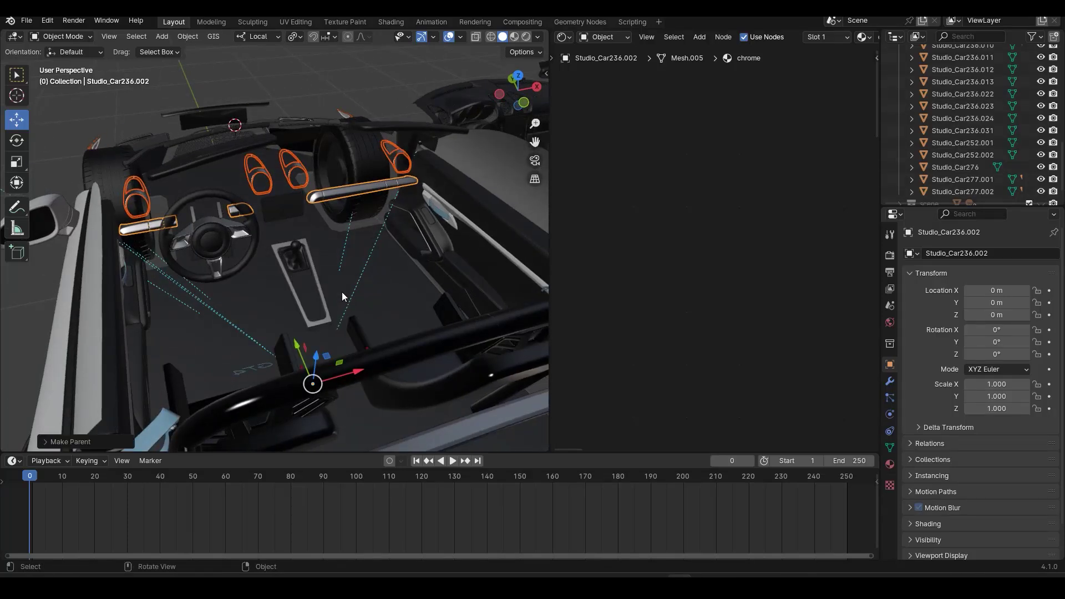
pyautogui.keyDown('shift'); pyautogui.click(322, 294); pyautogui.keyUp('shift')
pyautogui.hotkey('ctrl', 'p')
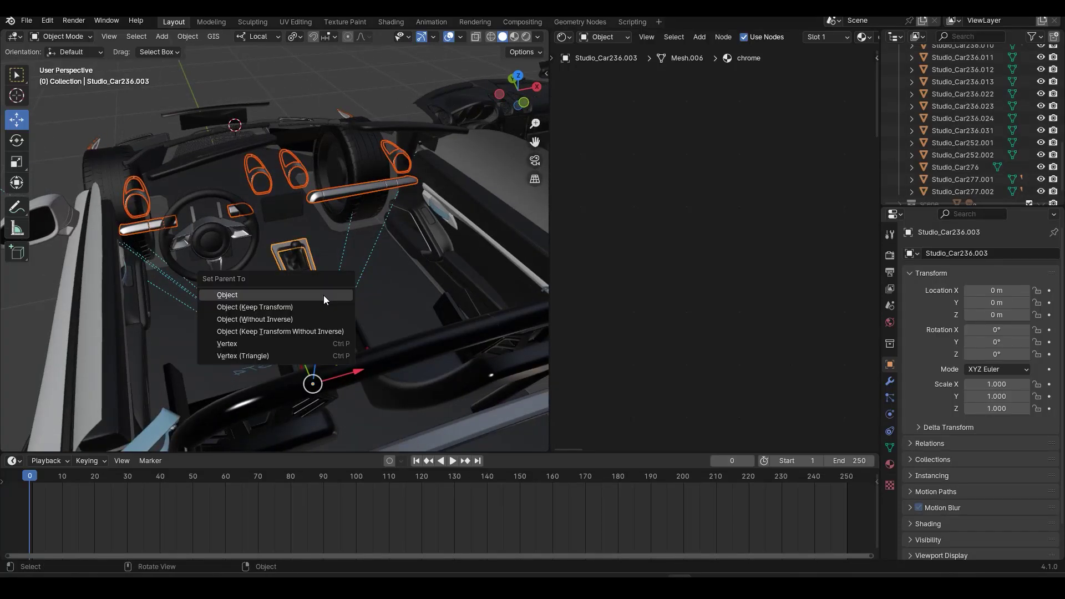
pyautogui.click(324, 295)
# - Parent the selected vents and chrome parts to the gear boot Studio_Car236.023, then to the shift knob Studio_Car236.024
pyautogui.scroll(2, 324, 295)
pyautogui.keyDown('shift'); pyautogui.click(311, 279); pyautogui.keyUp('shift')
pyautogui.hotkey('ctrl', 'p')
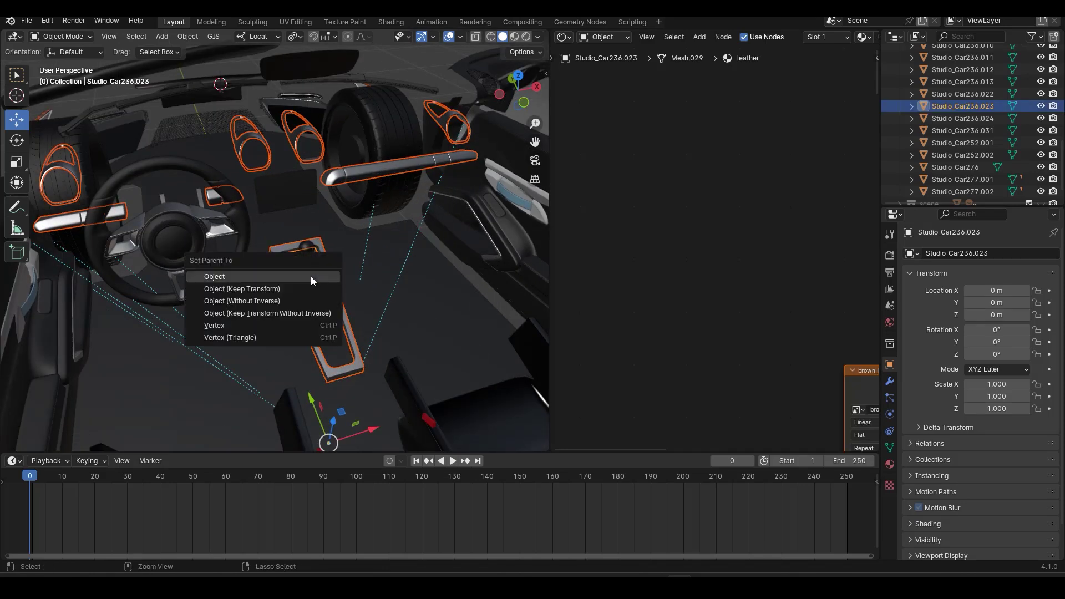
pyautogui.click(310, 276)
pyautogui.keyDown('shift'); pyautogui.click(303, 254); pyautogui.keyUp('shift')
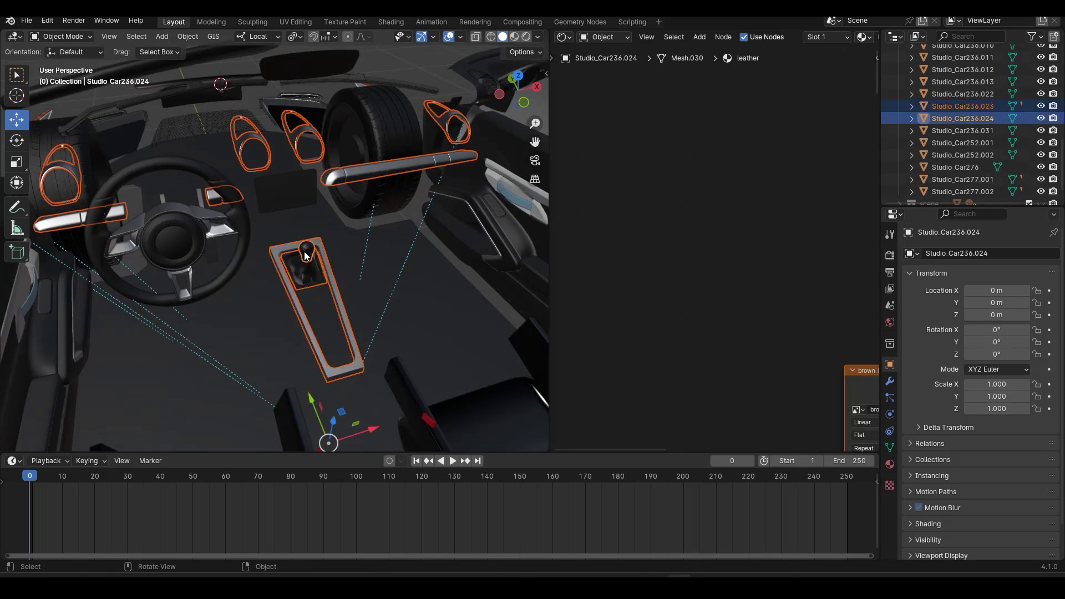
pyautogui.hotkey('ctrl', 'p')
pyautogui.click(305, 251)
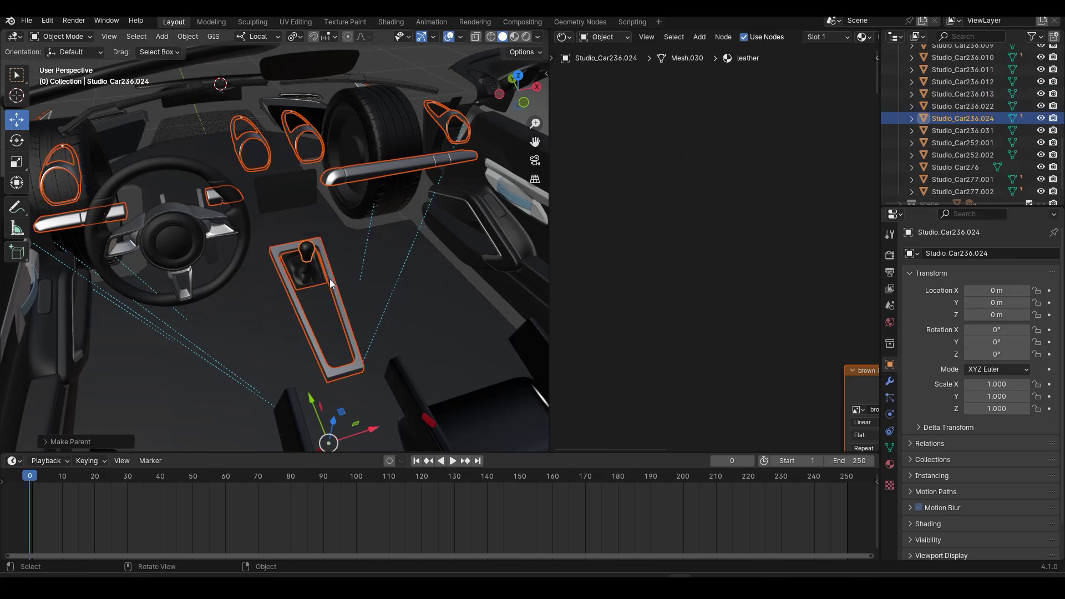
# - Try moving the gear shift parts on the center console to check which pieces follow
pyautogui.click(331, 282)
pyautogui.press('g')
pyautogui.rightClick(319, 272)
pyautogui.click(306, 254)
pyautogui.press('g')
pyautogui.rightClick(313, 277)
pyautogui.press('g')
pyautogui.rightClick(305, 261)
# - Parent the center dashboard piece to the chrome dashboard trim using the Object option
pyautogui.click(287, 193)
pyautogui.keyDown('shift'); pyautogui.click(351, 175); pyautogui.keyUp('shift')
pyautogui.hotkey('ctrl', 'p')
pyautogui.click(352, 176)
pyautogui.click(332, 285)
# - Clear the location of the black interior part Studio_Car236 and show its transform values in the viewport
pyautogui.scroll(-8, 333, 286)
pyautogui.click(447, 240)
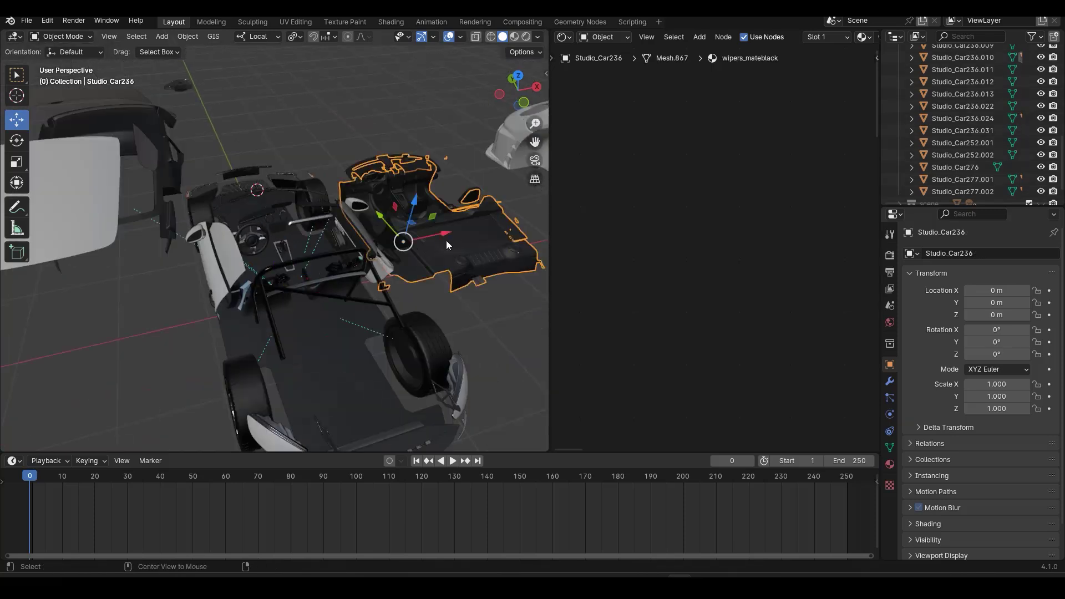
pyautogui.hotkey('alt', 'g')
pyautogui.scroll(2, 366, 261)
pyautogui.scroll(-2, 365, 261)
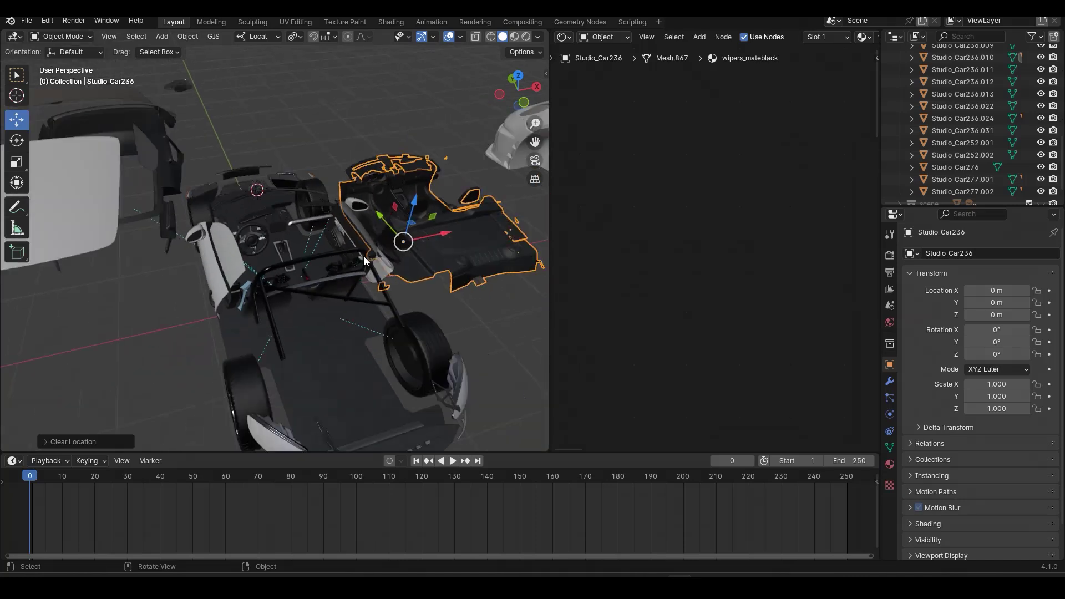
pyautogui.hotkey('alt', 'g')
pyautogui.keyDown('alt'); pyautogui.scroll(-2, 407, 273); pyautogui.keyUp('alt')
pyautogui.scroll(-3, 407, 274)
pyautogui.scroll(5, 407, 274)
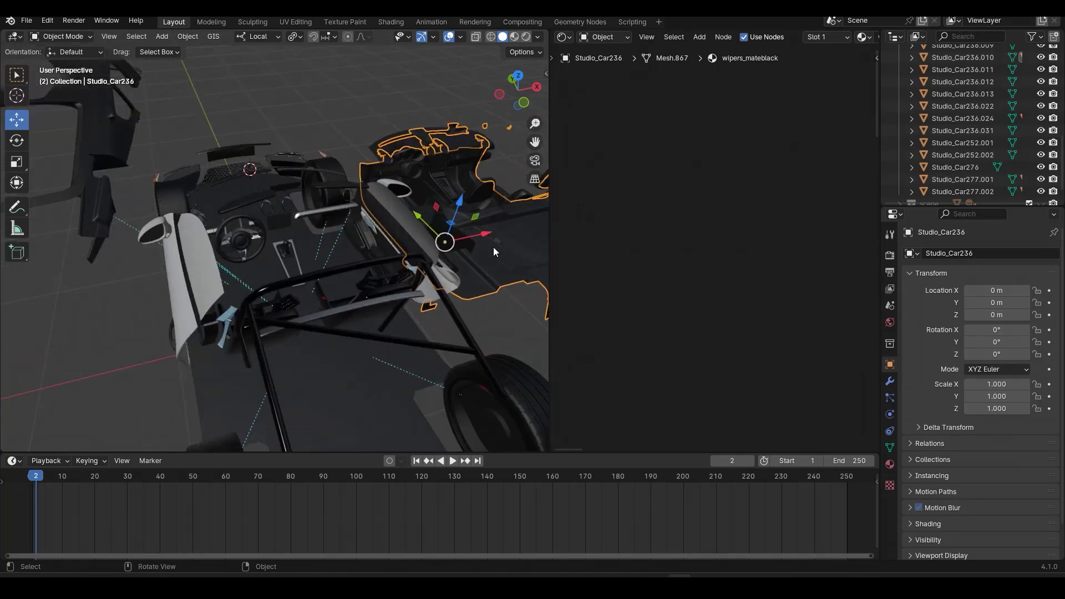
pyautogui.press('n')
pyautogui.keyDown('alt'); pyautogui.scroll(2, 370, 276); pyautogui.keyUp('alt')
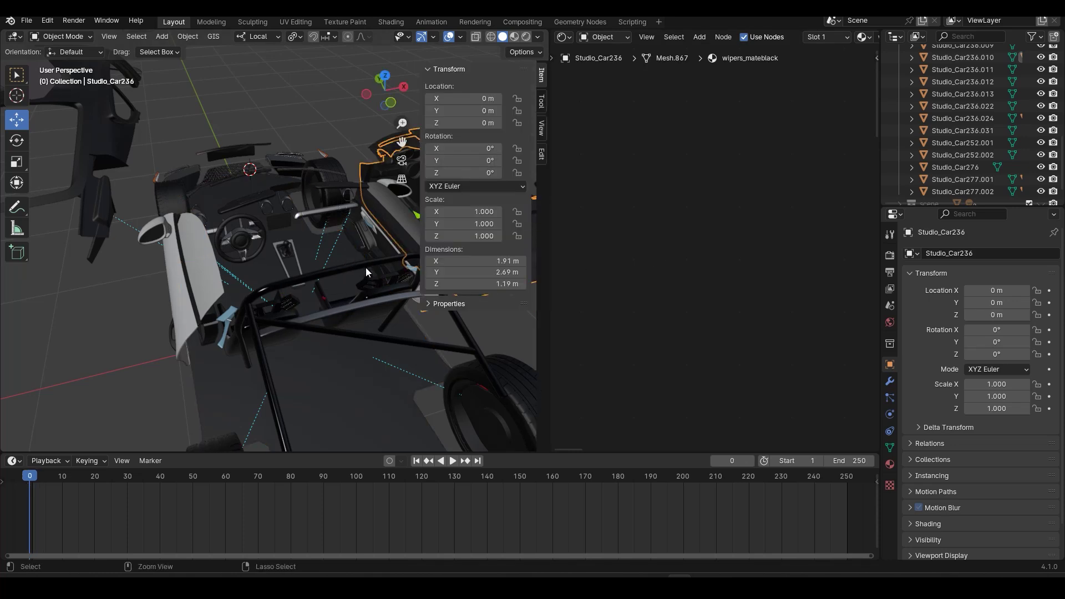
# - Undo the recent parenting of the chrome and gear shift parts and the move of the leather interior
pyautogui.hotkey('ctrl', 'z')
pyautogui.hotkey('ctrl', 'z')
pyautogui.hotkey('ctrl', 'z')
pyautogui.hotkey('ctrl', 'z')
pyautogui.hotkey('ctrl', 'z')
pyautogui.hotkey('ctrl', 'z')
pyautogui.hotkey('ctrl', 'z')
pyautogui.hotkey('ctrl', 'z')
pyautogui.hotkey('ctrl', 'z')
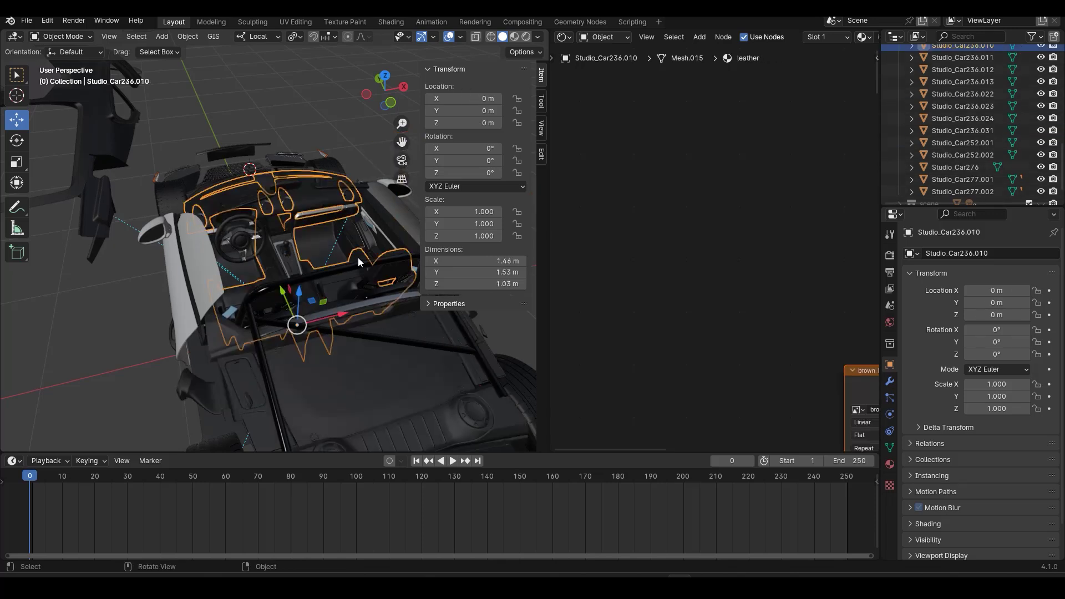
# - Hide the viewport transform values and parent the chrome dashboard trim Studio_Car236.002 to the leather part Studio_Car236.010 using the Object option
pyautogui.scroll(5, 340, 241)
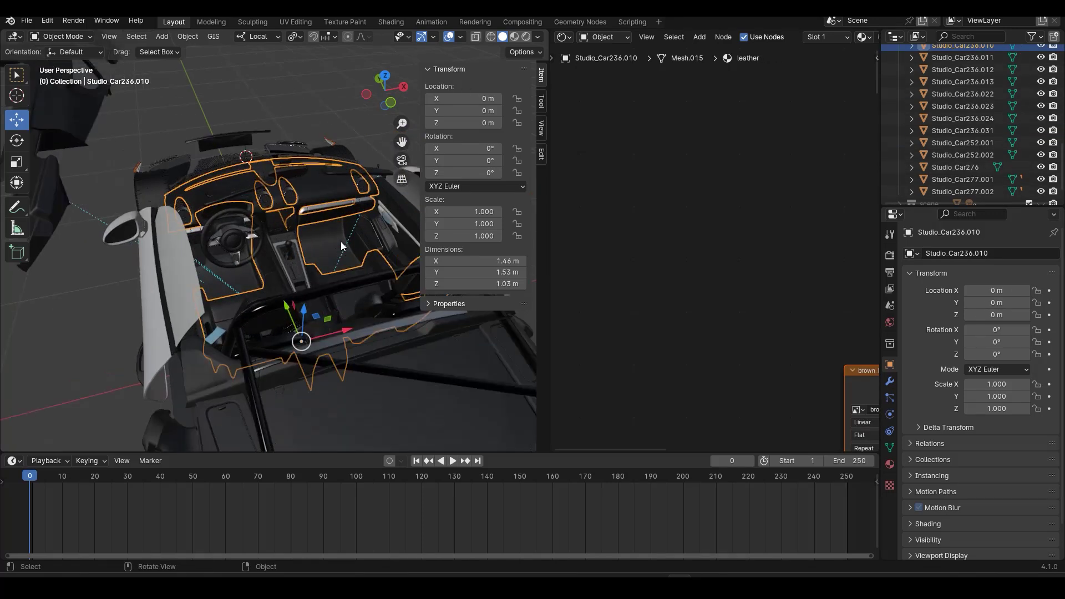
pyautogui.click(341, 240)
pyautogui.press('n')
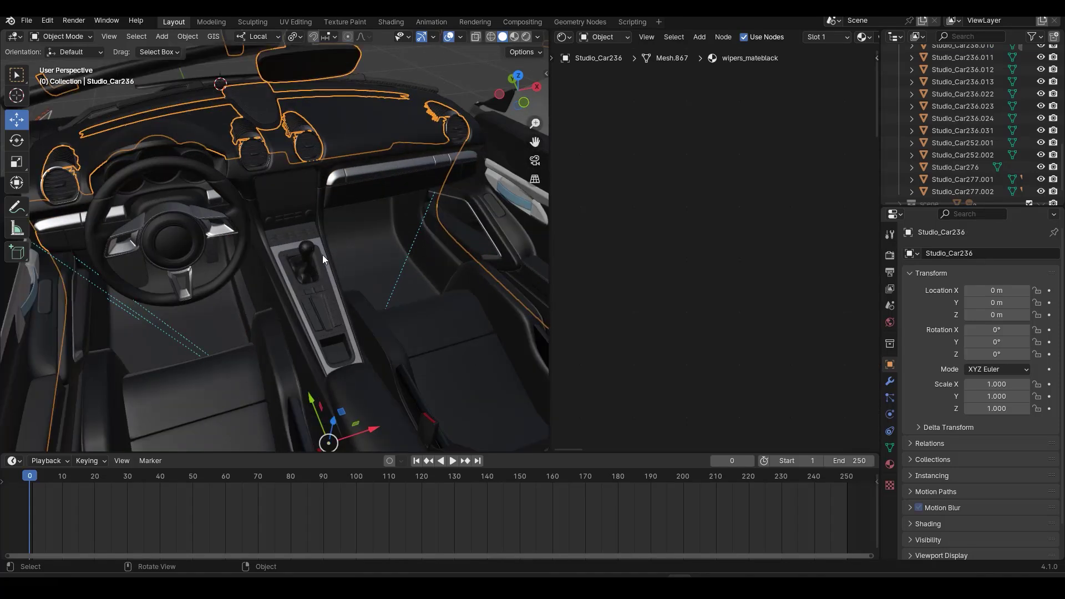
pyautogui.click(343, 181)
pyautogui.keyDown('shift'); pyautogui.click(367, 137); pyautogui.keyUp('shift')
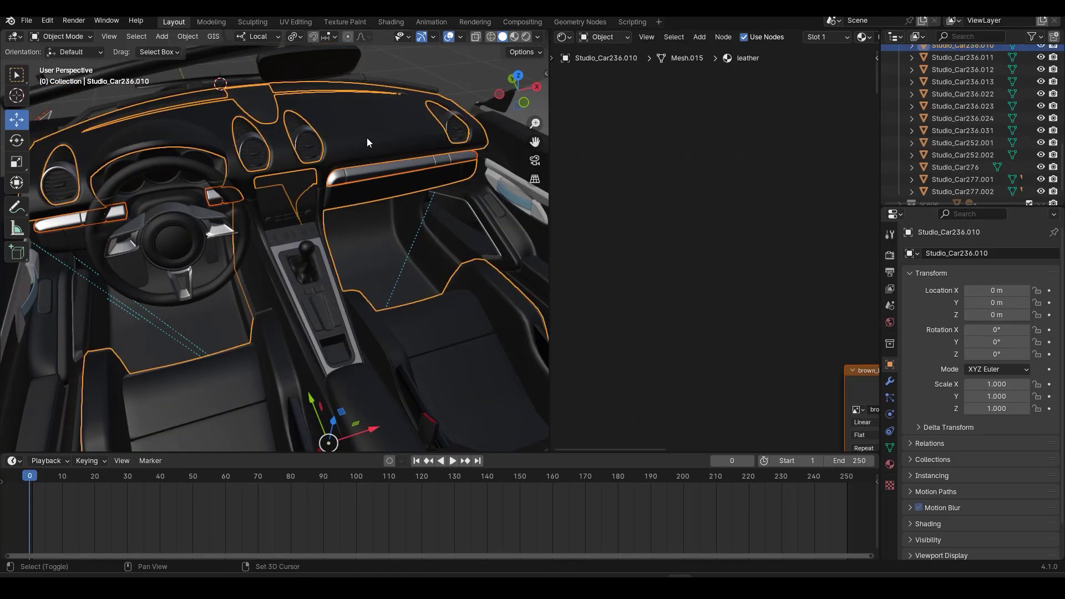
pyautogui.hotkey('ctrl', 'p')
pyautogui.click(367, 138)
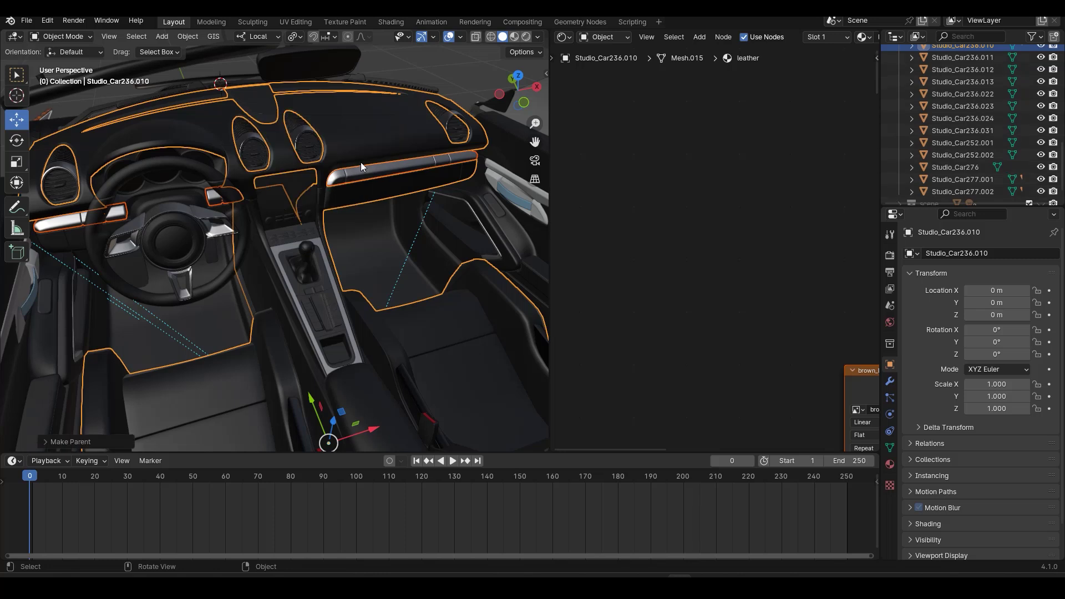
pyautogui.click(321, 249)
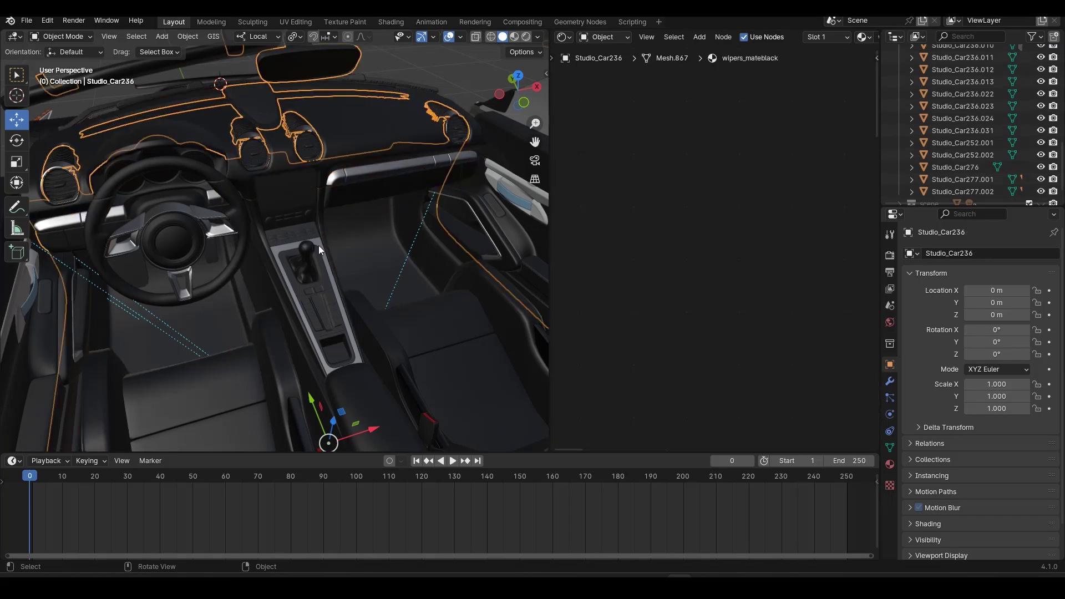
pyautogui.press('g')
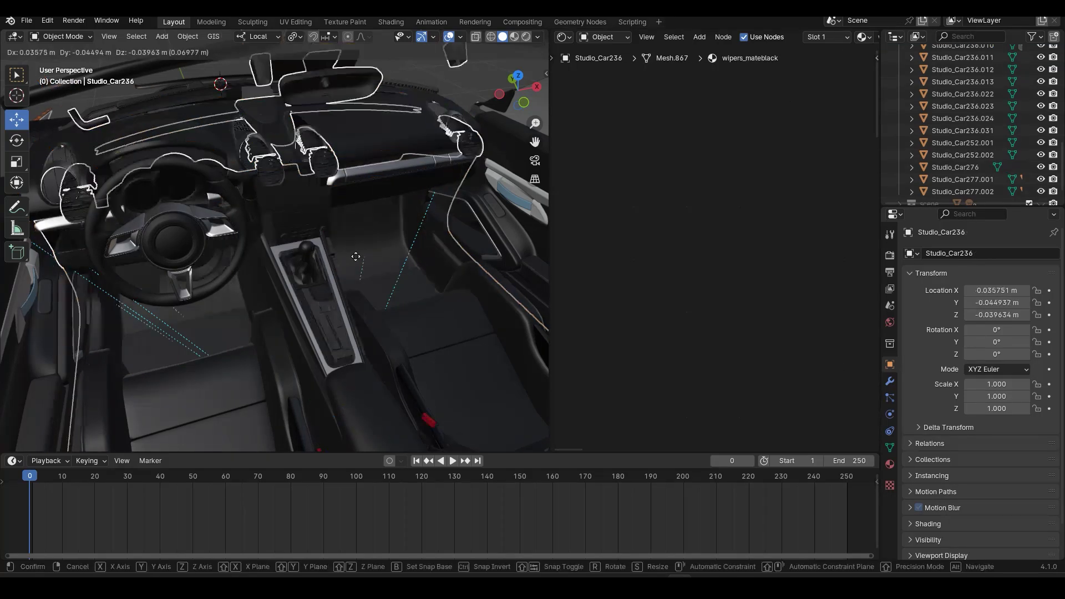
pyautogui.press('Escape')
# - Parent the shift knob Studio_Car236.024 to the gear boot Studio_Car236.023, and the boot to the black interior part Studio_Car236
pyautogui.click(309, 252)
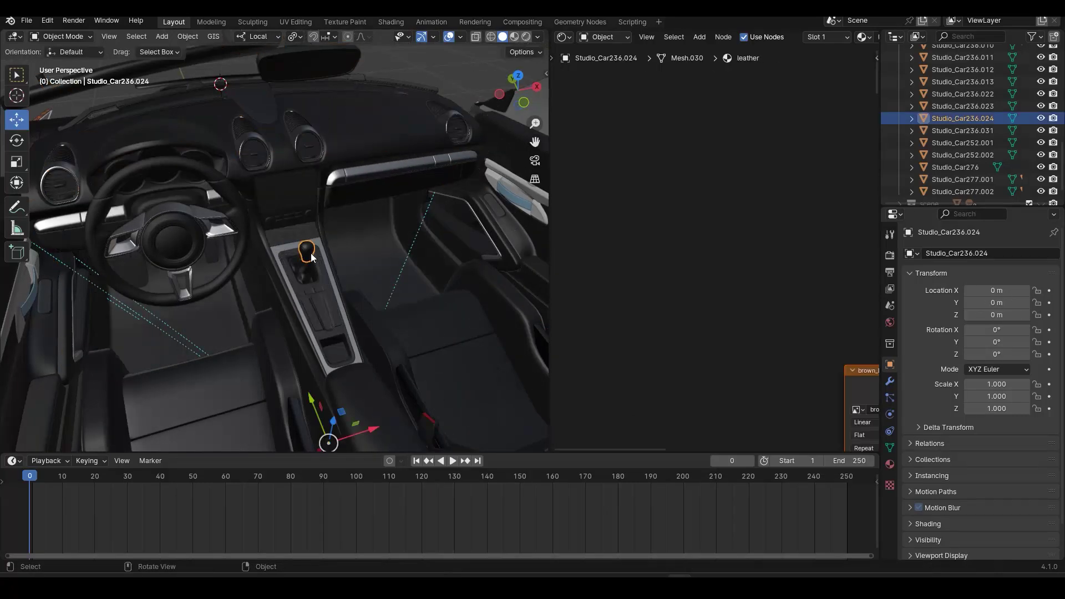
pyautogui.keyDown('shift'); pyautogui.click(306, 277); pyautogui.keyUp('shift')
pyautogui.hotkey('ctrl', 'p')
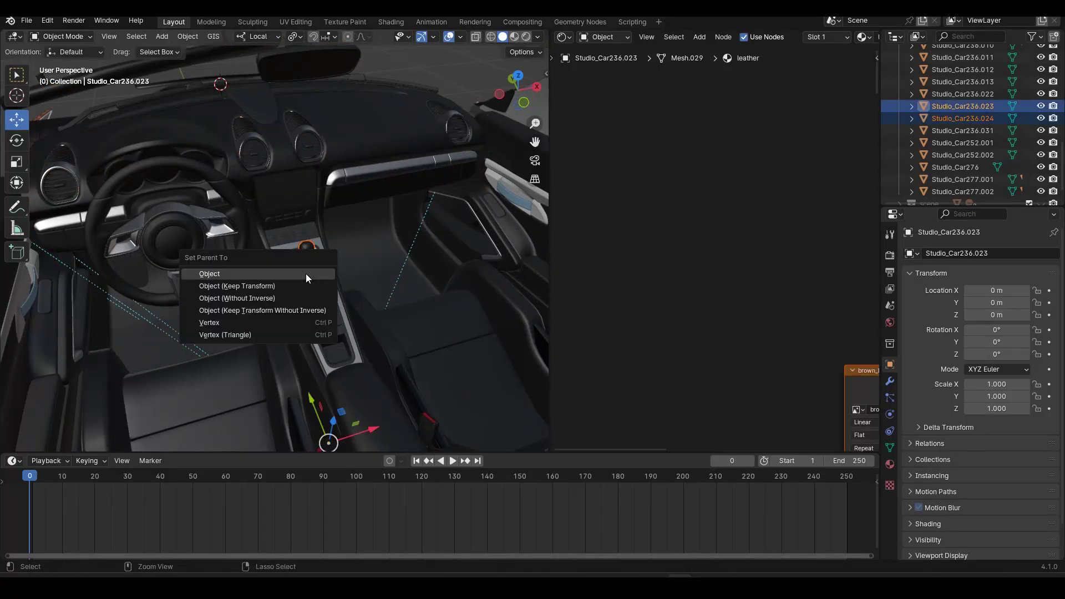
pyautogui.click(305, 273)
pyautogui.keyDown('shift'); pyautogui.click(317, 302); pyautogui.keyUp('shift')
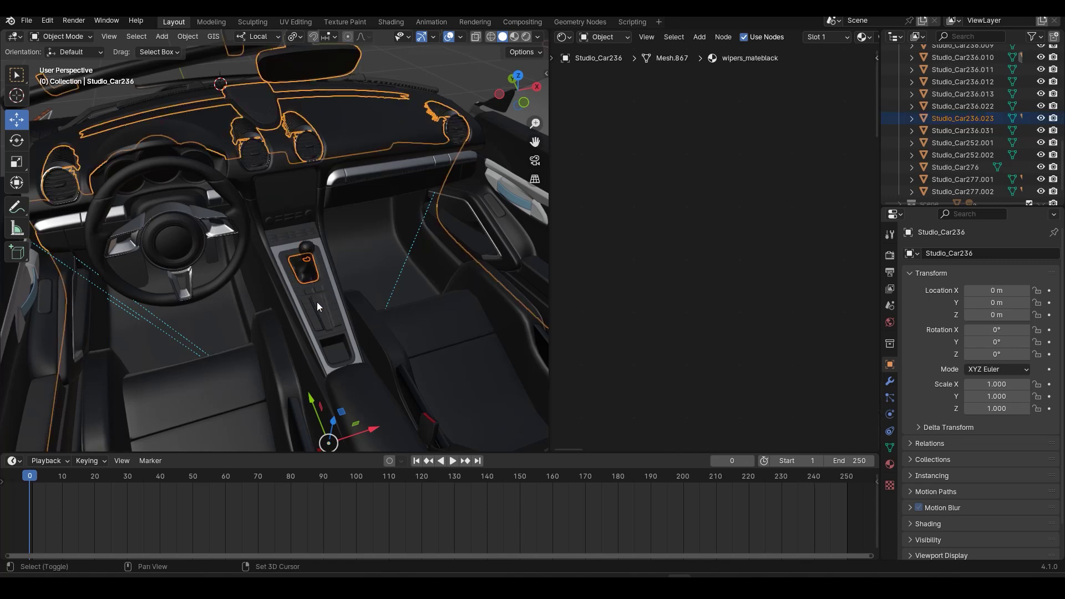
pyautogui.hotkey('ctrl', 'p')
pyautogui.click(318, 302)
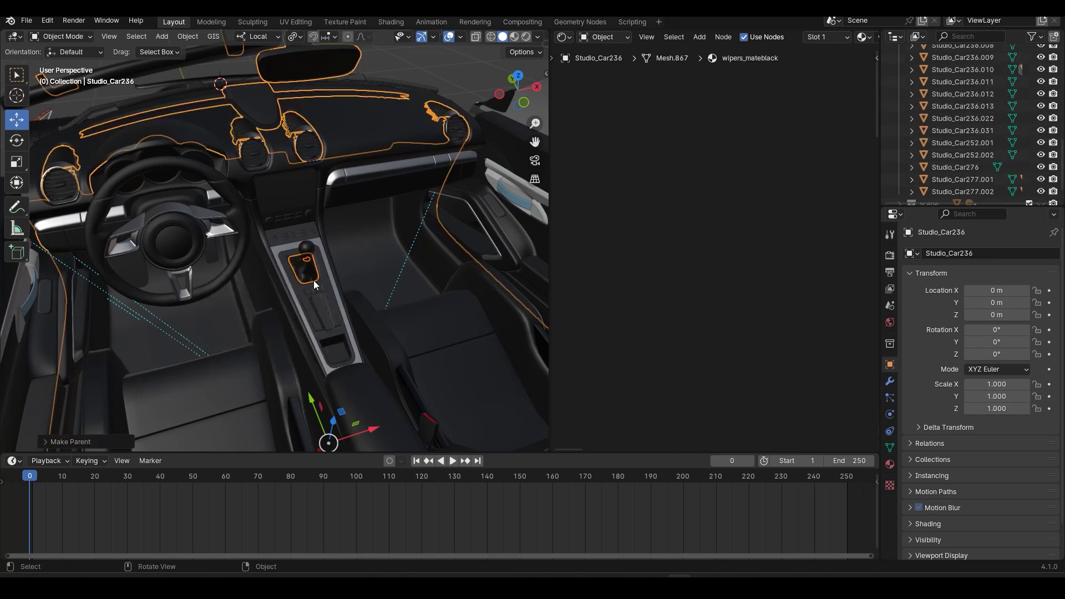
# - Parent the chrome console frame Studio_Car236.003 to the dashboard trim Studio_Car236.002, and the trim to the leather part Studio_Car236.010
pyautogui.click(319, 235)
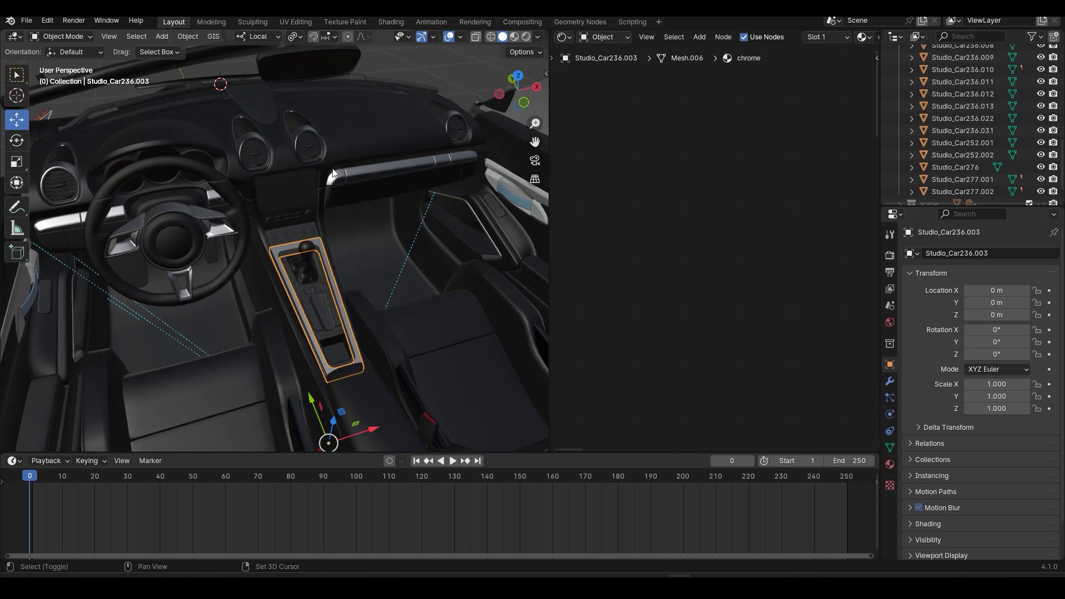
pyautogui.keyDown('shift'); pyautogui.click(347, 176); pyautogui.keyUp('shift')
pyautogui.hotkey('ctrl', 'p')
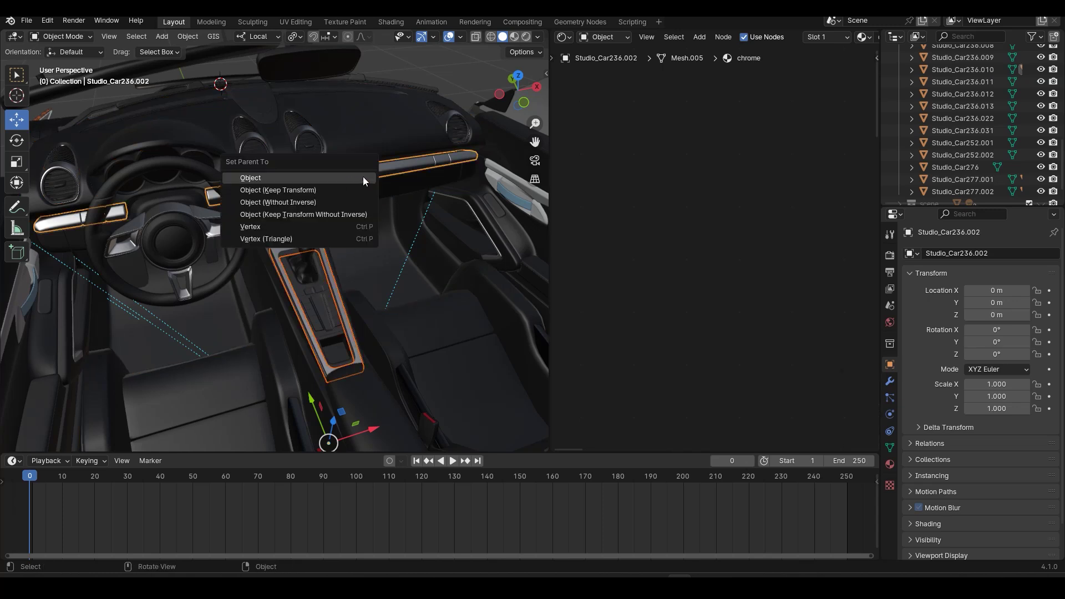
pyautogui.click(363, 177)
pyautogui.click(361, 144)
pyautogui.hotkey('ctrl', 'p')
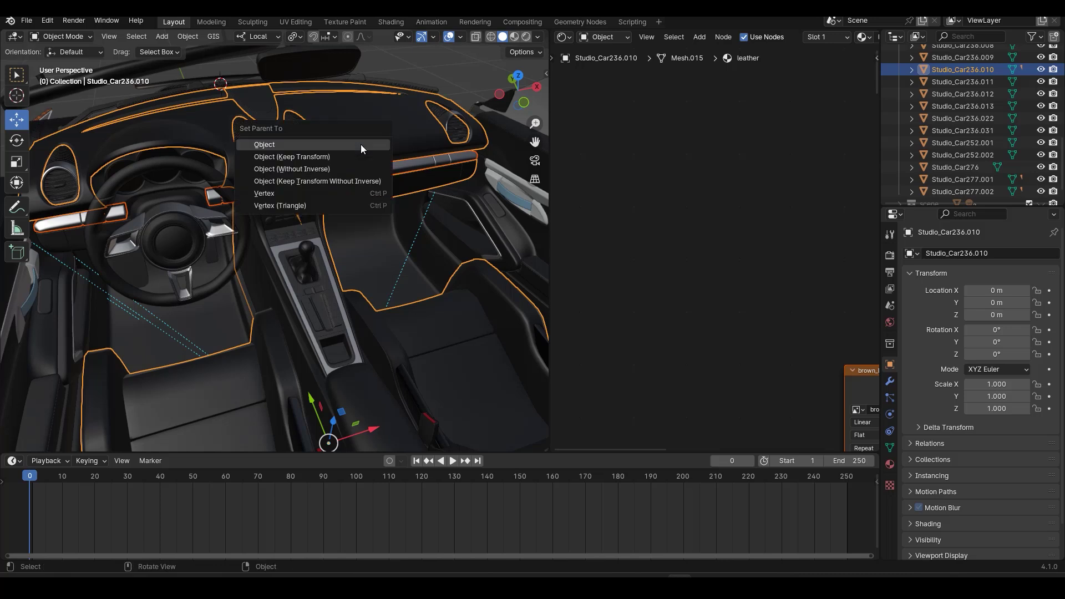
pyautogui.click(361, 144)
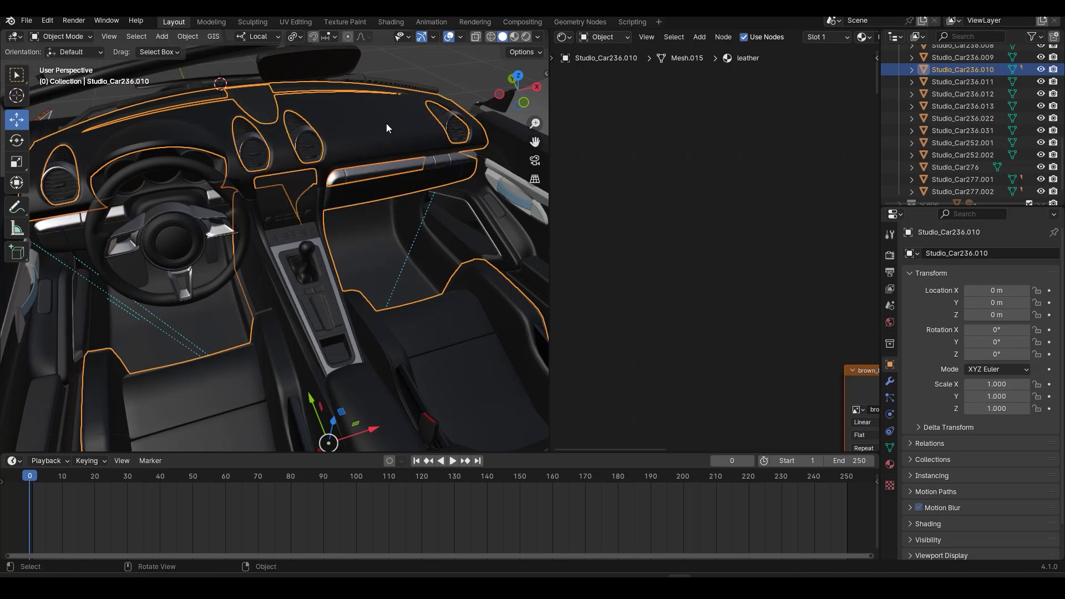
# - Try moving the leather part Studio_Car236.010 and the black part Studio_Car236 out of the cabin, and revert both moves
pyautogui.press('g')
pyautogui.click(516, 225)
pyautogui.moveTo(516, 224); pyautogui.dragTo(207, 262, button='middle')
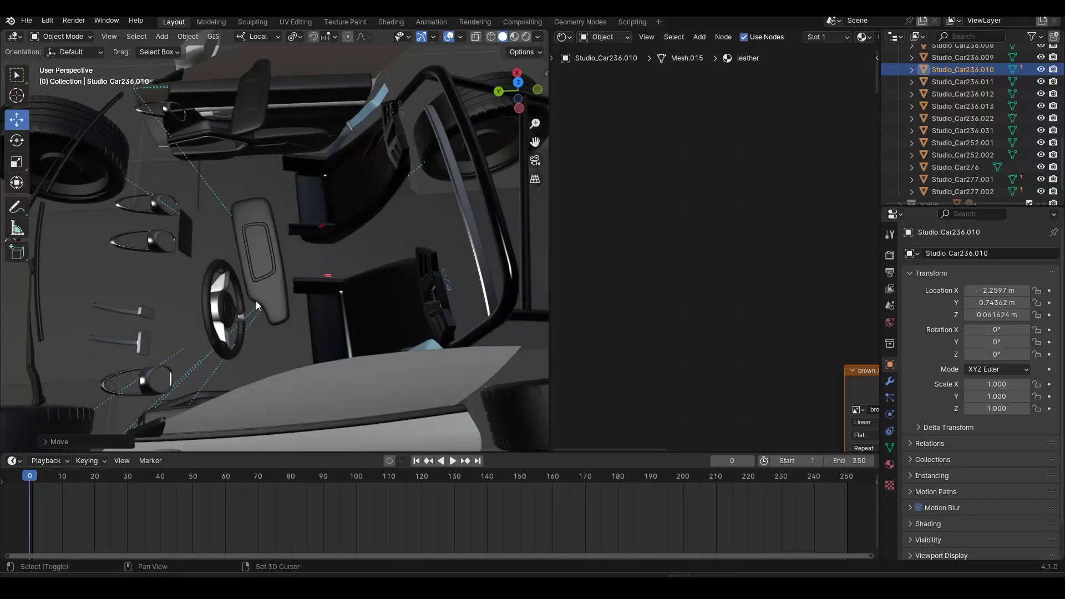
pyautogui.hotkey('ctrl', 'z')
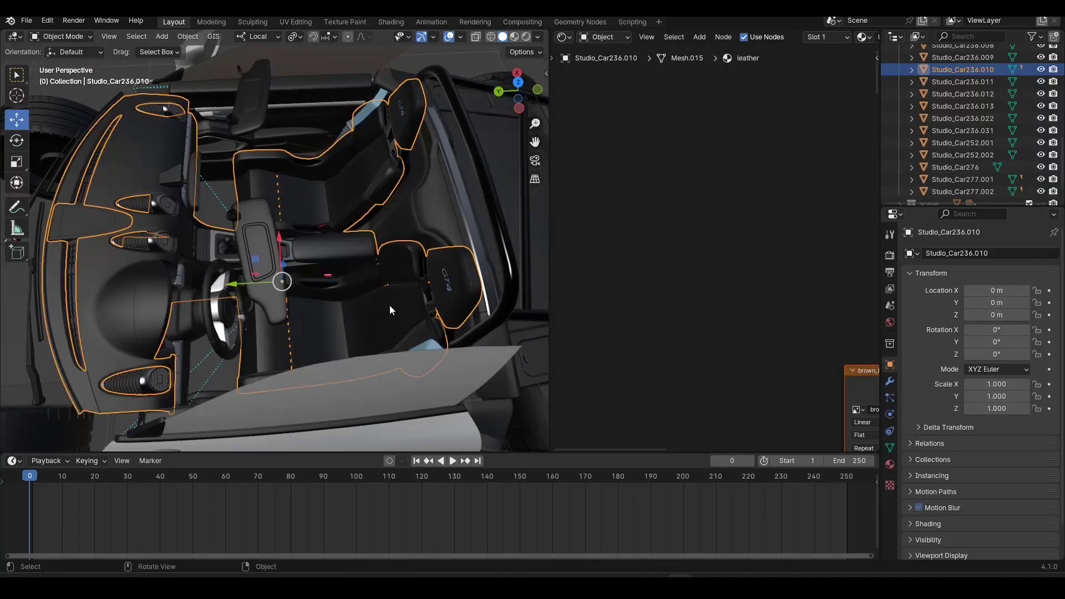
pyautogui.click(410, 198)
pyautogui.press('g')
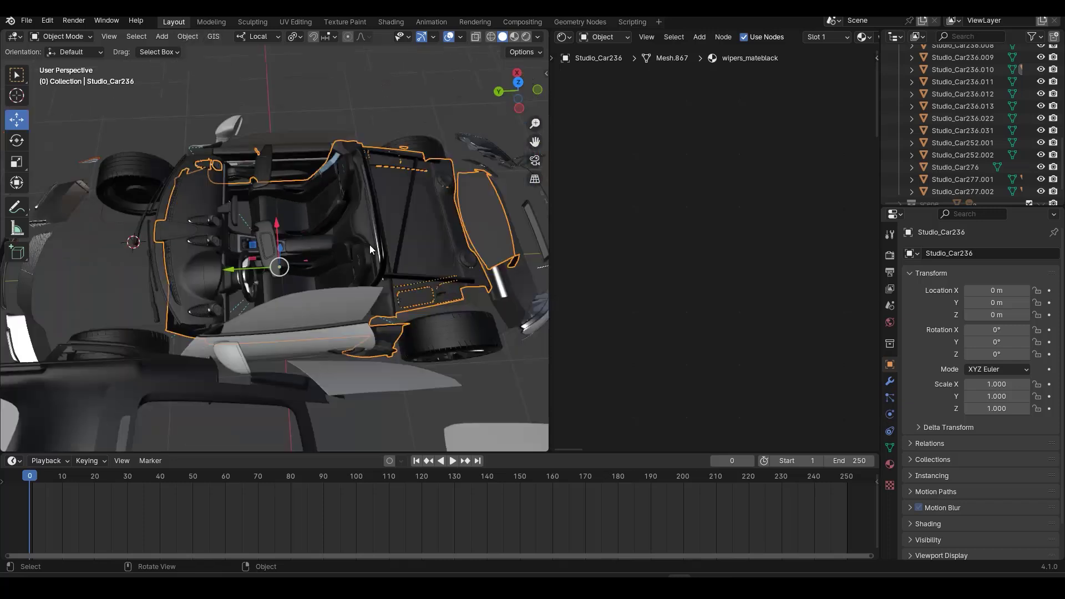
pyautogui.rightClick(210, 93)
# - Parent the black interior part Studio_Car236 to the leather part Studio_Car236.010 using the Object option
pyautogui.scroll(2, 375, 253)
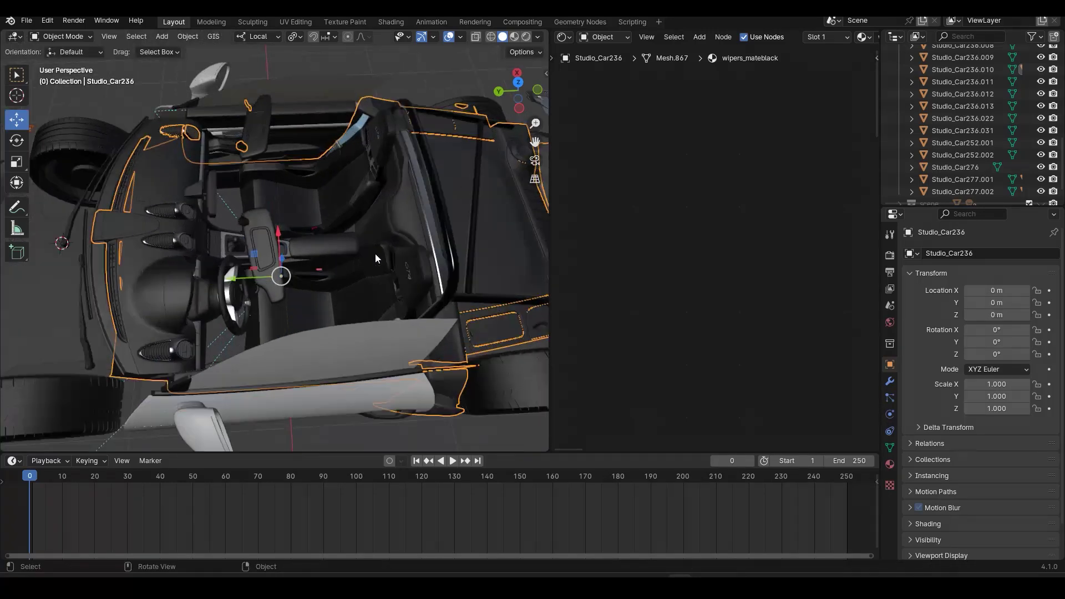
pyautogui.keyDown('shift'); pyautogui.click(364, 266); pyautogui.keyUp('shift')
pyautogui.hotkey('ctrl', 'p')
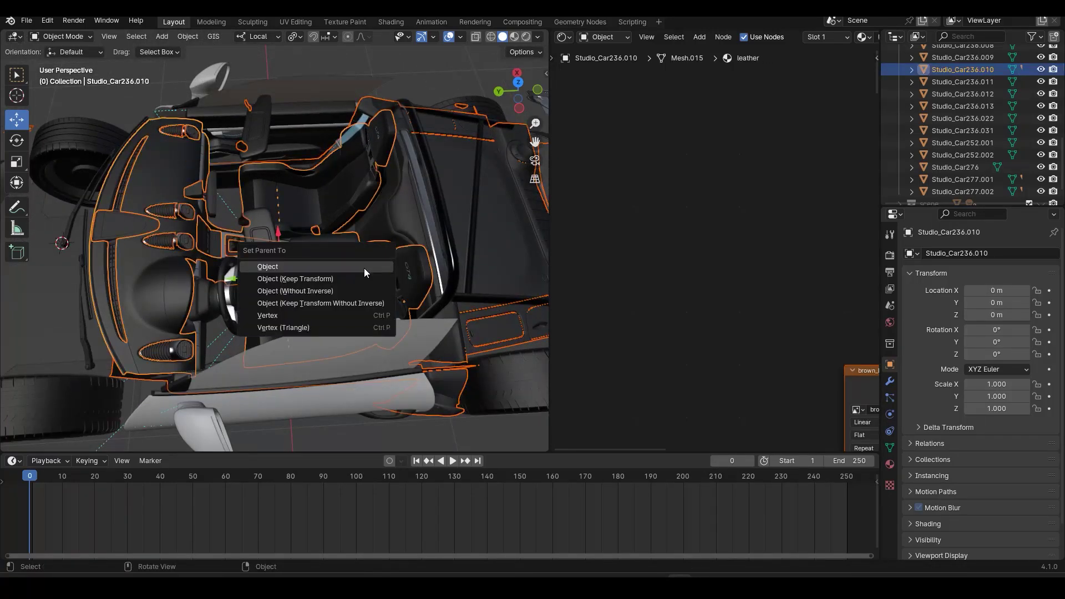
pyautogui.click(368, 270)
# - Try moving the parented leather interior away from the car to check its children, and undo the move
pyautogui.press('g')
pyautogui.click(259, 228)
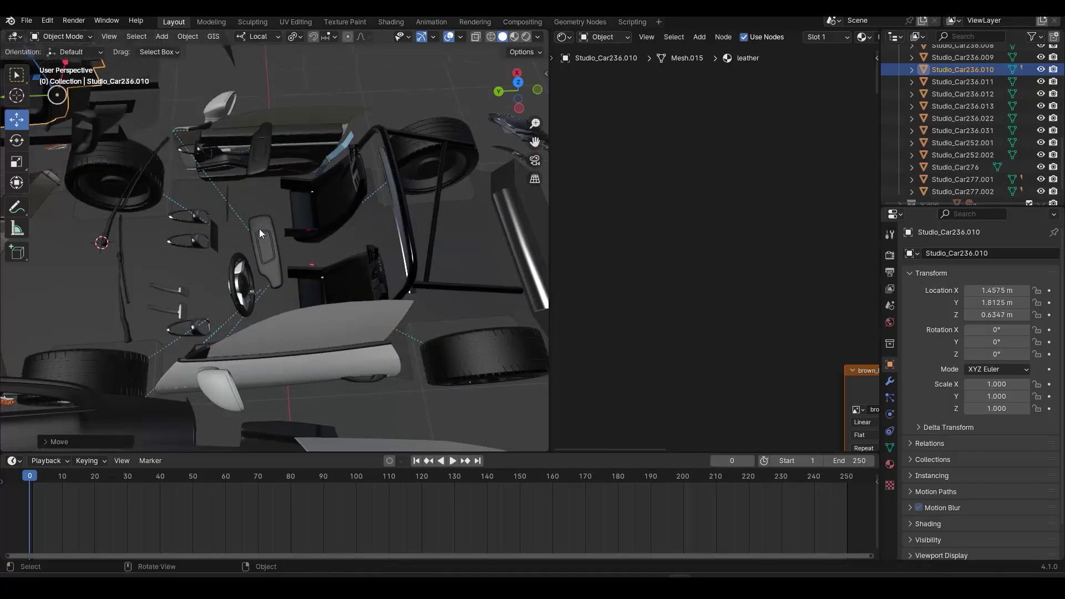
pyautogui.hotkey('ctrl', 'z')
# - Parent the cabin piece next to the passenger seat to the leather interior part Studio_Car236.010
pyautogui.moveTo(291, 263); pyautogui.dragTo(459, 292, button='middle')
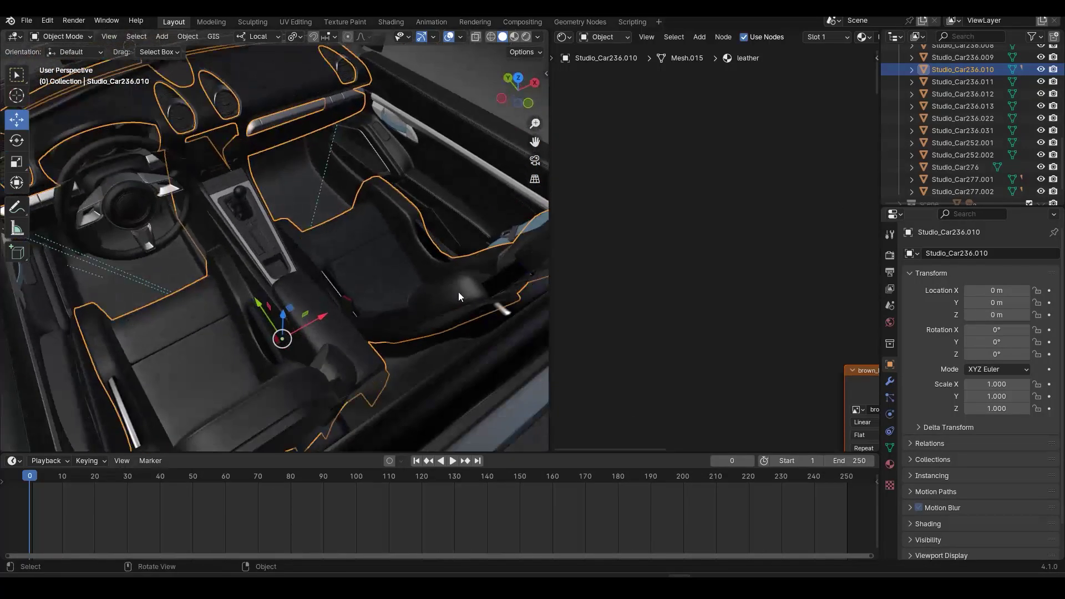
pyautogui.click(485, 327)
pyautogui.moveTo(484, 326); pyautogui.dragTo(387, 333, button='middle')
pyautogui.keyDown('shift'); pyautogui.click(386, 334); pyautogui.keyUp('shift')
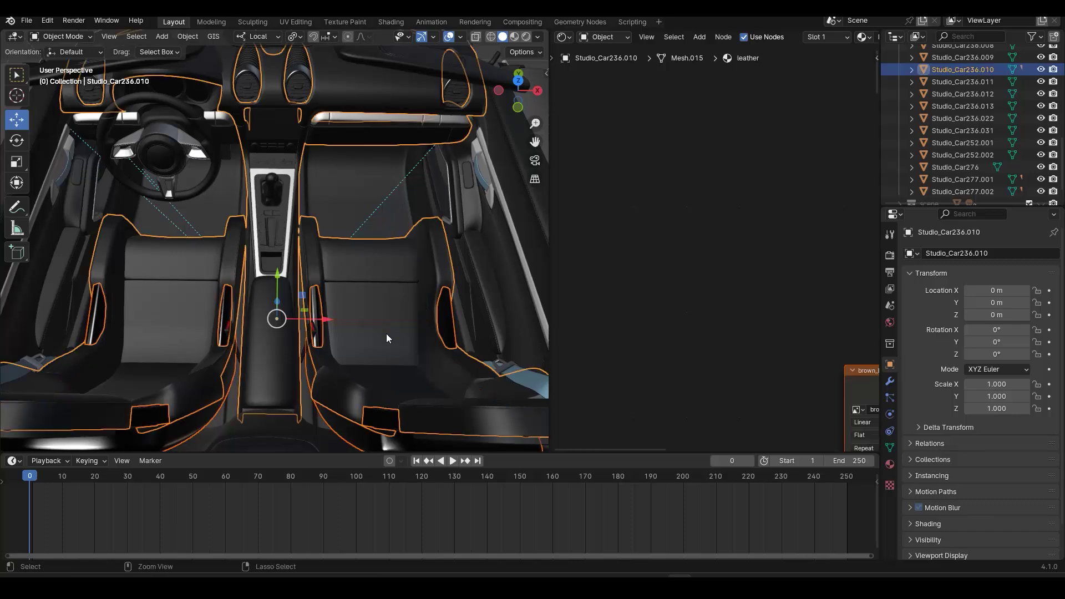
pyautogui.hotkey('ctrl', 'p')
pyautogui.press('Up')
pyautogui.press('Return')
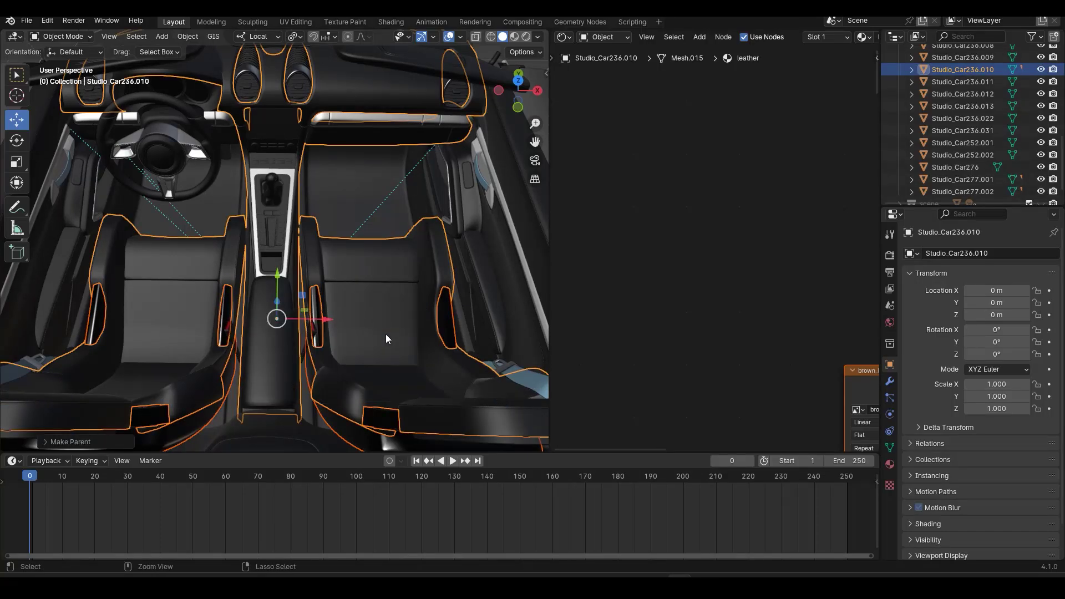
# - Repeat the parenting of the selected cabin piece to the leather part Studio_Car236.010 using the Object option
pyautogui.hotkey('ctrl', 'p')
pyautogui.click(302, 273)
pyautogui.moveTo(303, 273); pyautogui.dragTo(335, 173, button='middle')
pyautogui.click(336, 130)
pyautogui.hotkey('ctrl', 'z')
pyautogui.hotkey('ctrl', 'p')
pyautogui.click(386, 179)
# - Try moving the leather part Studio_Car236.010 out of the car to check its children, and clear its location
pyautogui.moveTo(386, 179); pyautogui.dragTo(357, 326, button='middle')
pyautogui.scroll(-5, 356, 326)
pyautogui.press('g')
pyautogui.keyDown('alt'); pyautogui.scroll(3, 110, 300); pyautogui.keyUp('alt')
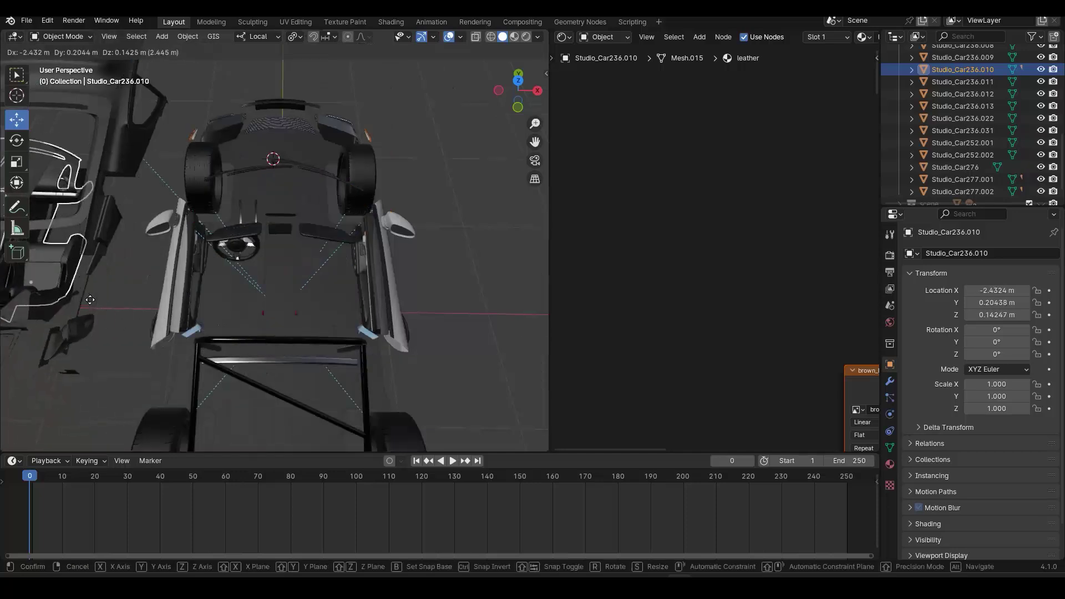
pyautogui.click(68, 305)
pyautogui.moveTo(67, 306); pyautogui.dragTo(300, 310, button='middle')
pyautogui.hotkey('alt', 'g')
# - Parent the red seat-belt buckles Studio_Car236.012 to the leather part Studio_Car236.010 using the Object option
pyautogui.scroll(4, 302, 312)
pyautogui.moveTo(207, 332); pyautogui.dragTo(300, 330, button='middle')
pyautogui.keyDown('shift'); pyautogui.click(303, 334); pyautogui.keyUp('shift')
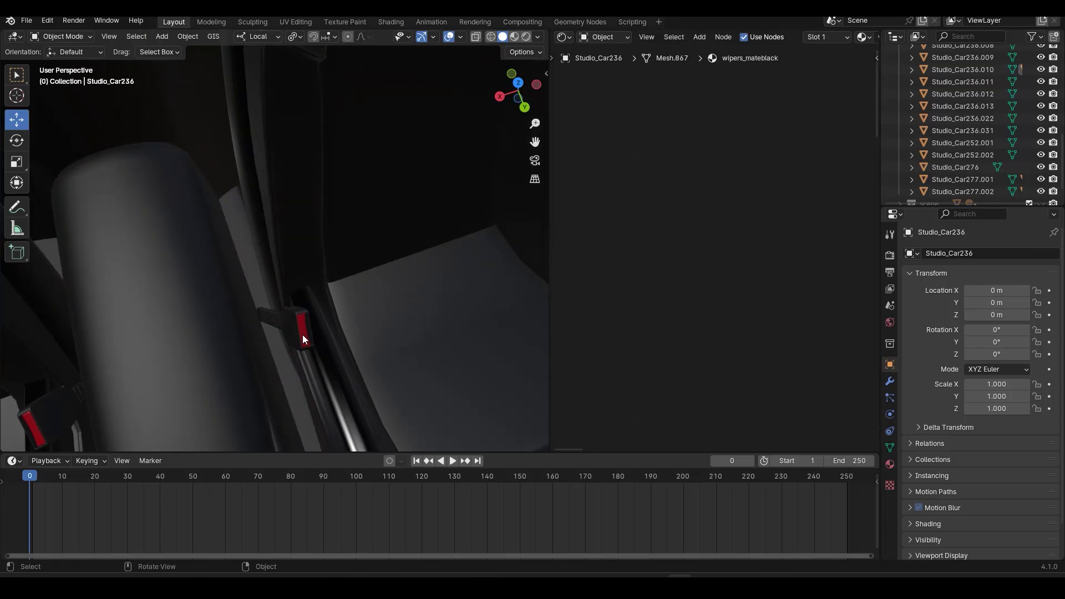
pyautogui.keyDown('shift'); pyautogui.click(304, 253); pyautogui.keyUp('shift')
pyautogui.hotkey('ctrl', 'p')
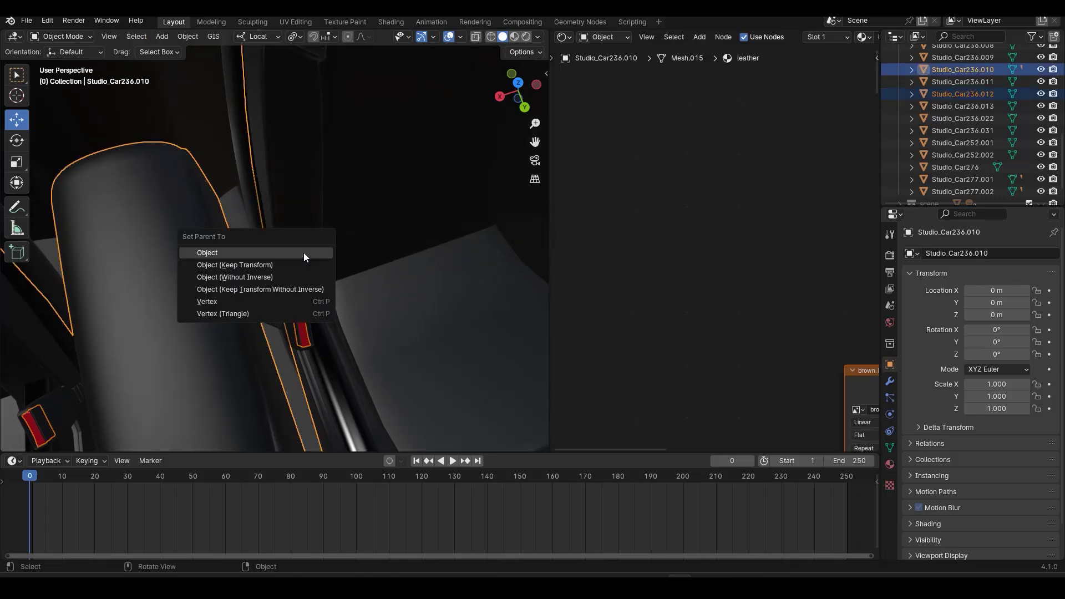
pyautogui.click(304, 253)
pyautogui.moveTo(303, 253); pyautogui.dragTo(333, 268, button='middle')
pyautogui.hotkey('ctrl', 'z')
pyautogui.hotkey('ctrl', 'shift', 'z')
pyautogui.hotkey('ctrl', 'p')
pyautogui.click(440, 177)
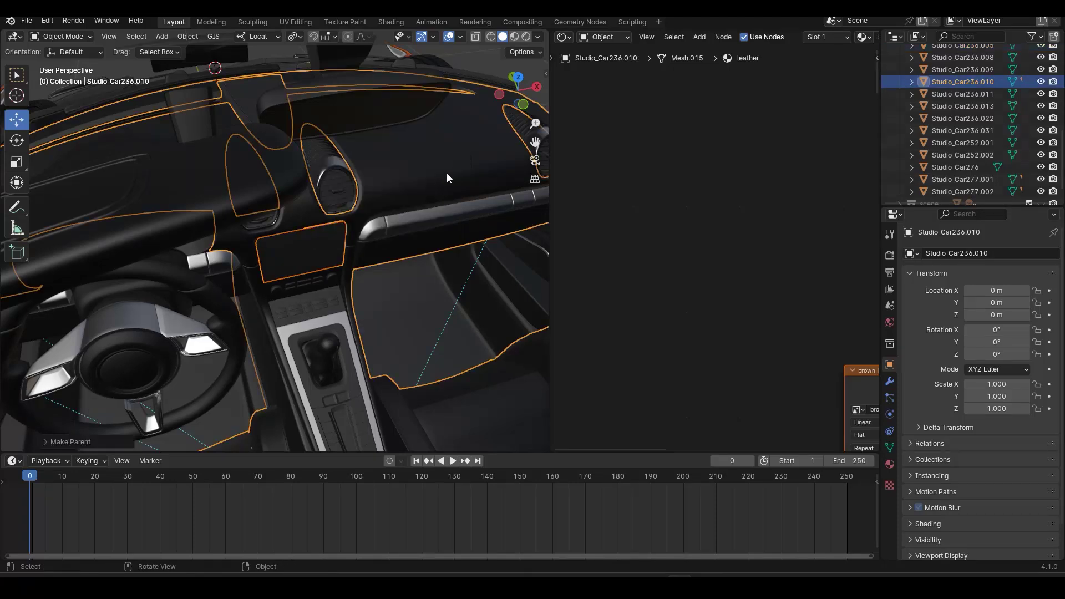
pyautogui.hotkey('ctrl', 'z')
# - Parent the rear-view mirror glass Studio_Car236.013 to the black interior part Studio_Car236
pyautogui.moveTo(345, 183)
pyautogui.mouseDown(button='middle')
pyautogui.moveTo(321, 144)
pyautogui.moveTo(351, 211)
pyautogui.moveTo(348, 199)
pyautogui.mouseUp(button='middle')
pyautogui.click(340, 190)
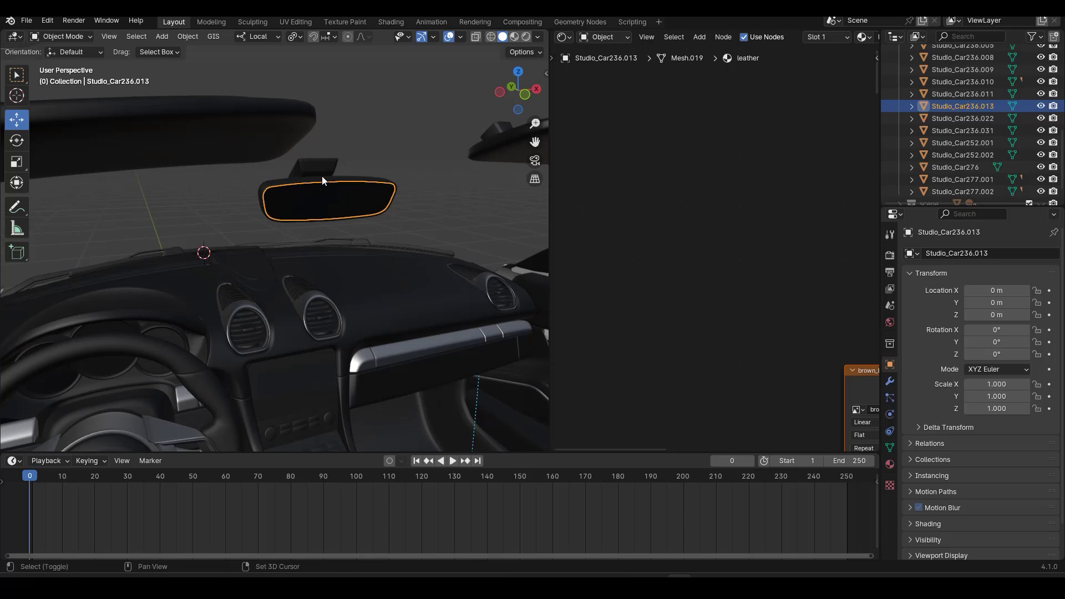
pyautogui.keyDown('shift'); pyautogui.click(322, 176); pyautogui.keyUp('shift')
pyautogui.hotkey('ctrl', 'p')
pyautogui.click(320, 176)
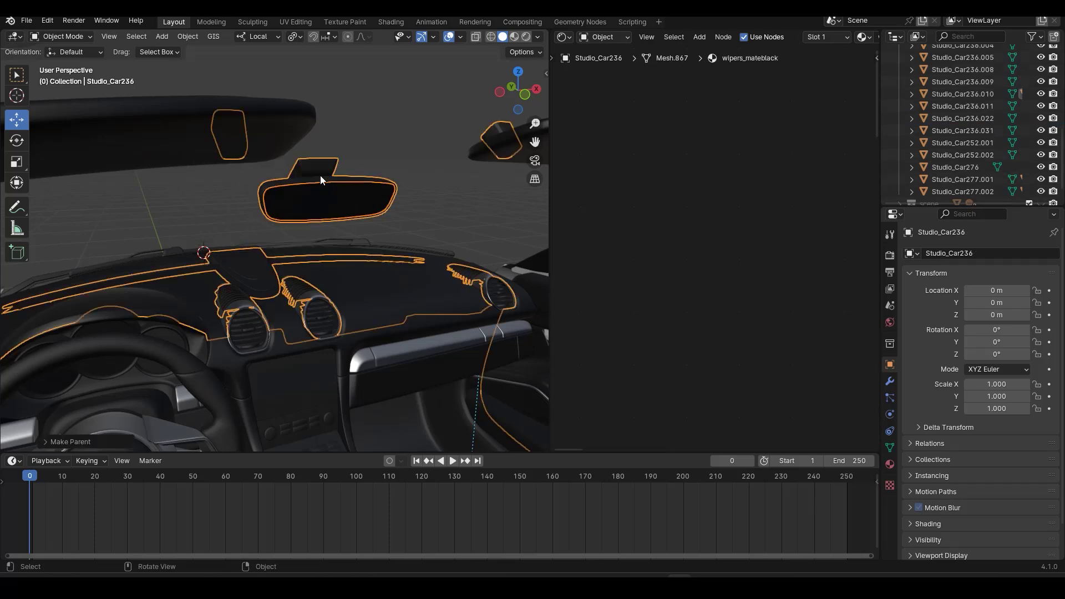
# - Parent the sun visors Studio_Car236.022 to the black interior part Studio_Car236
pyautogui.click(258, 159)
pyautogui.keyDown('shift'); pyautogui.click(314, 166); pyautogui.keyUp('shift')
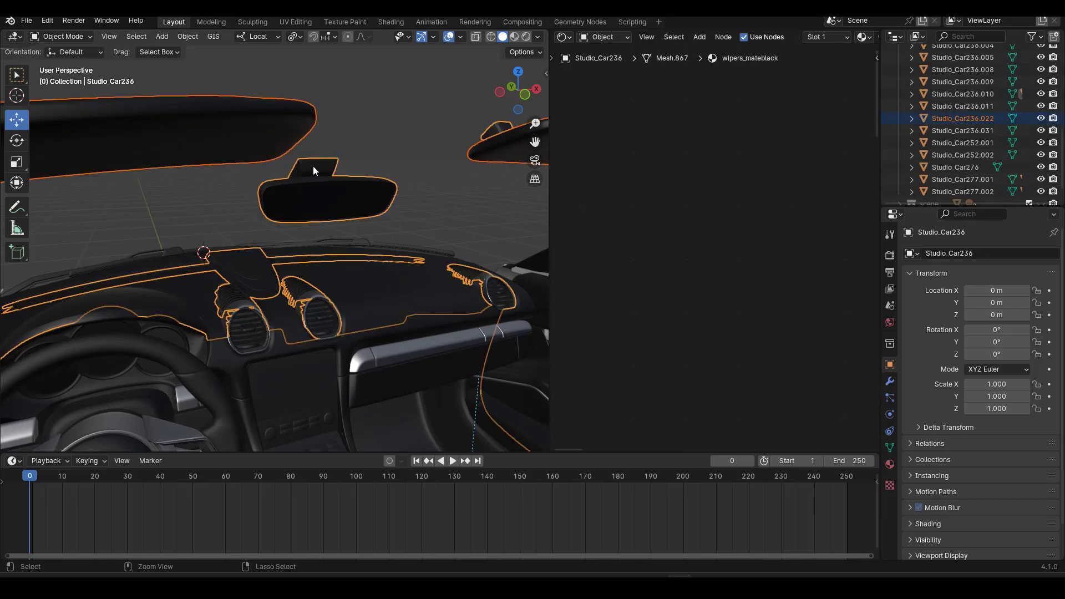
pyautogui.hotkey('ctrl', 'p')
pyautogui.click(313, 166)
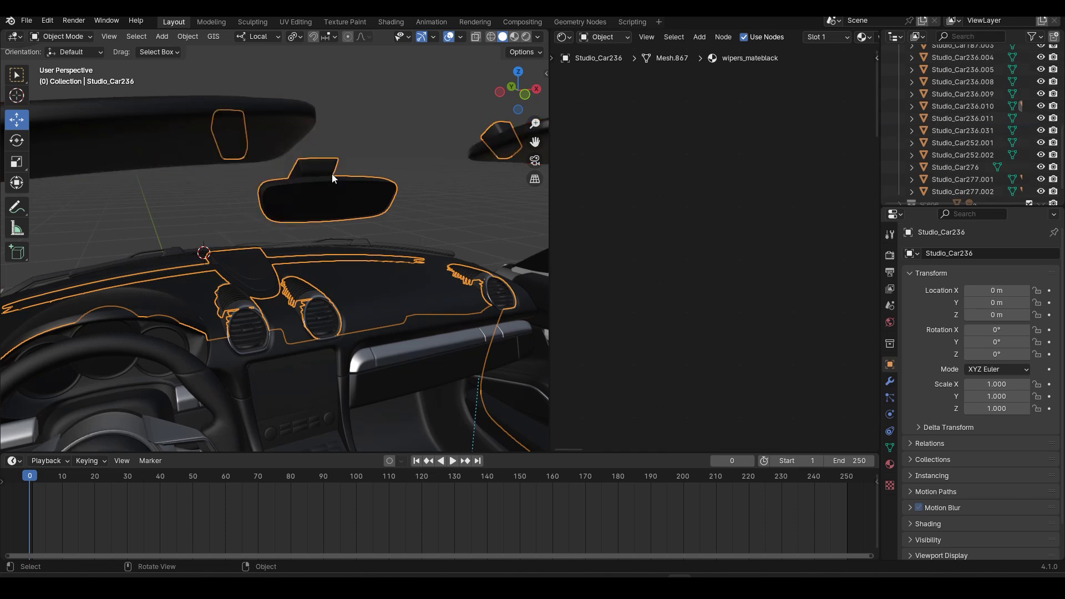
# - Parent the black interior part Studio_Car236 to the leather part Studio_Car236.010 using the Object option
pyautogui.keyDown('shift'); pyautogui.click(342, 360); pyautogui.keyUp('shift')
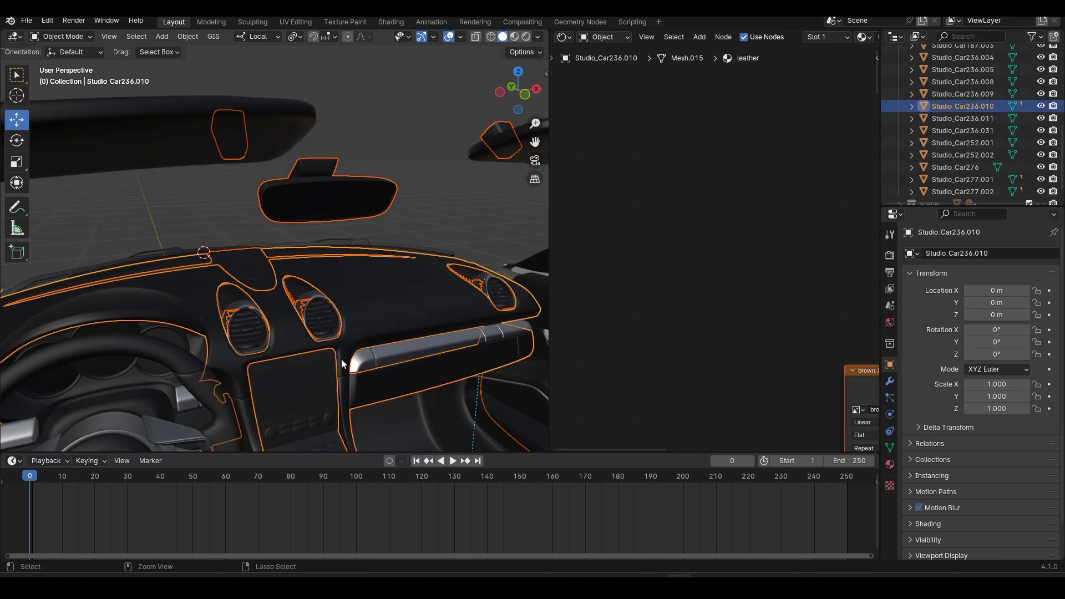
pyautogui.hotkey('ctrl', 'p')
pyautogui.click(341, 359)
# - Try moving the leather interior Studio_Car236.010 away from the car to find unparented pieces, and undo the move
pyautogui.click(345, 369)
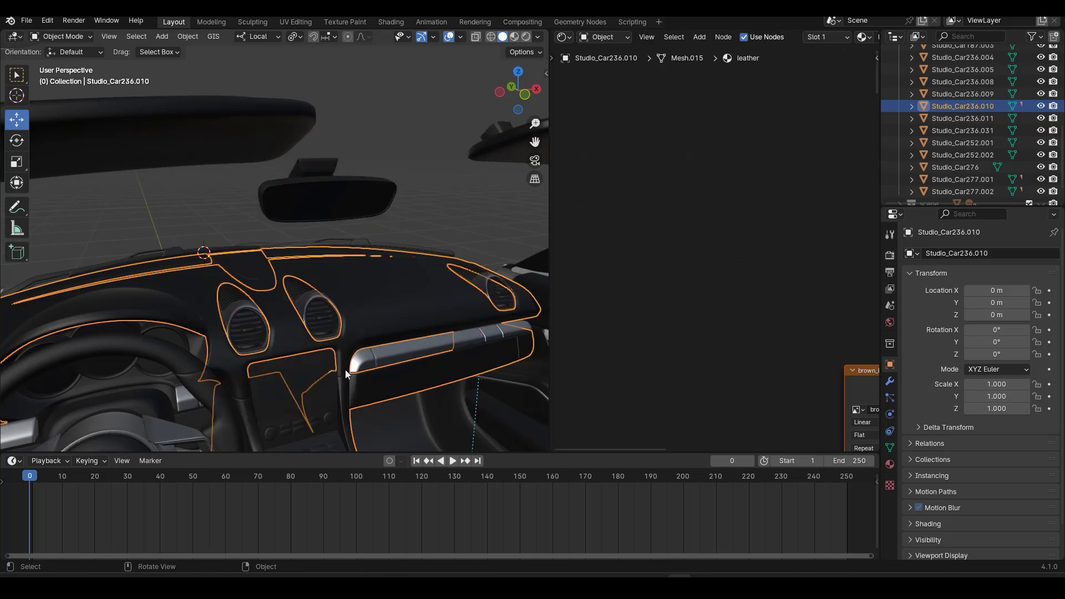
pyautogui.scroll(-5, 344, 369)
pyautogui.rightClick(290, 324)
pyautogui.moveTo(372, 323); pyautogui.dragTo(404, 337, button='middle')
pyautogui.press('g')
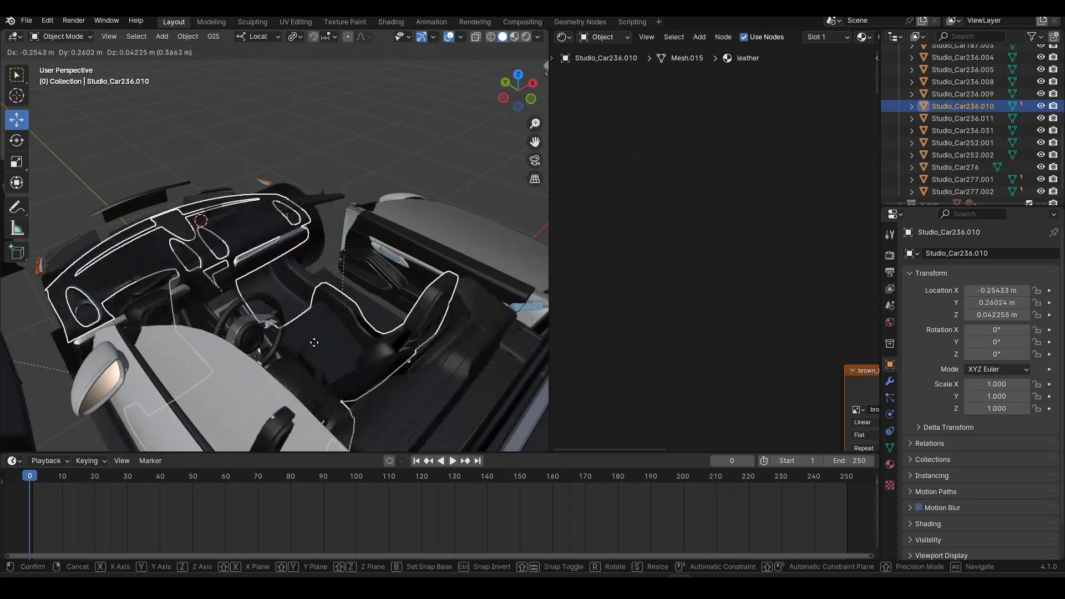
pyautogui.click(359, 315)
pyautogui.moveTo(358, 318); pyautogui.dragTo(456, 324, button='middle')
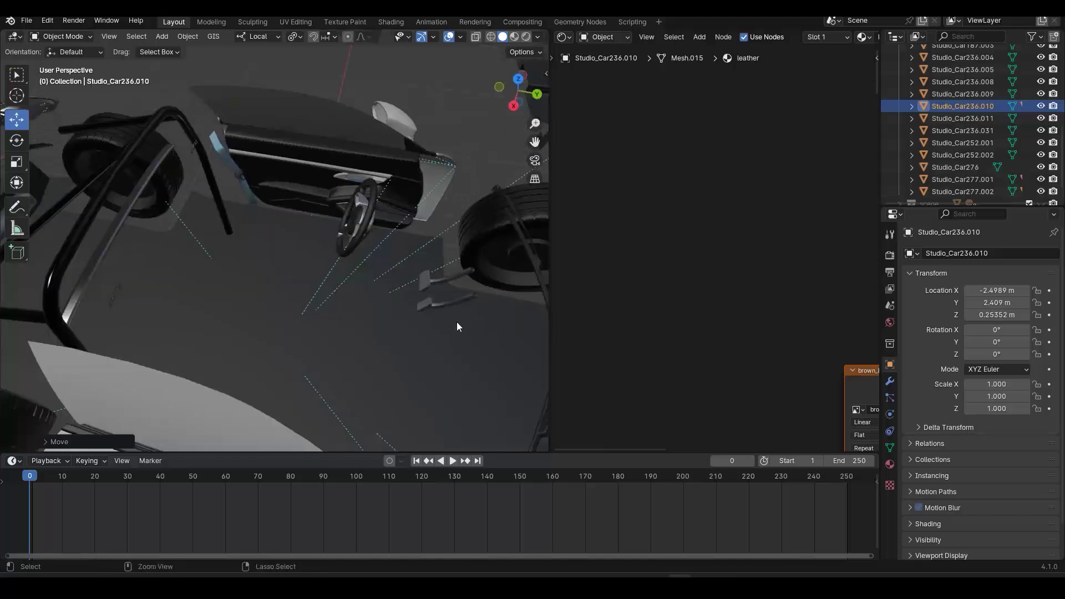
pyautogui.hotkey('ctrl', 'z')
# - Parent the chrome pedals Studio_Car236.009 to the leather part Studio_Car236.010 and check them with a cancelled move
pyautogui.moveTo(367, 343); pyautogui.dragTo(469, 327, button='middle')
pyautogui.scroll(3, 167, 322)
pyautogui.moveTo(166, 321); pyautogui.dragTo(238, 293, button='middle')
pyautogui.click(236, 296)
pyautogui.moveTo(270, 353); pyautogui.dragTo(320, 304, button='middle')
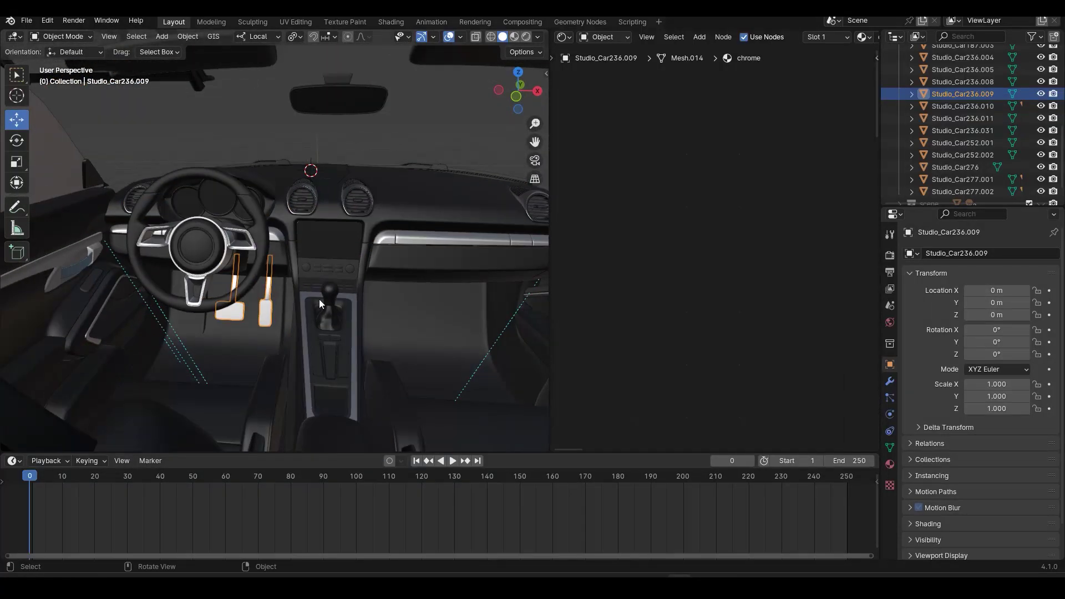
pyautogui.keyDown('shift'); pyautogui.click(364, 237); pyautogui.keyUp('shift')
pyautogui.hotkey('ctrl', 'p')
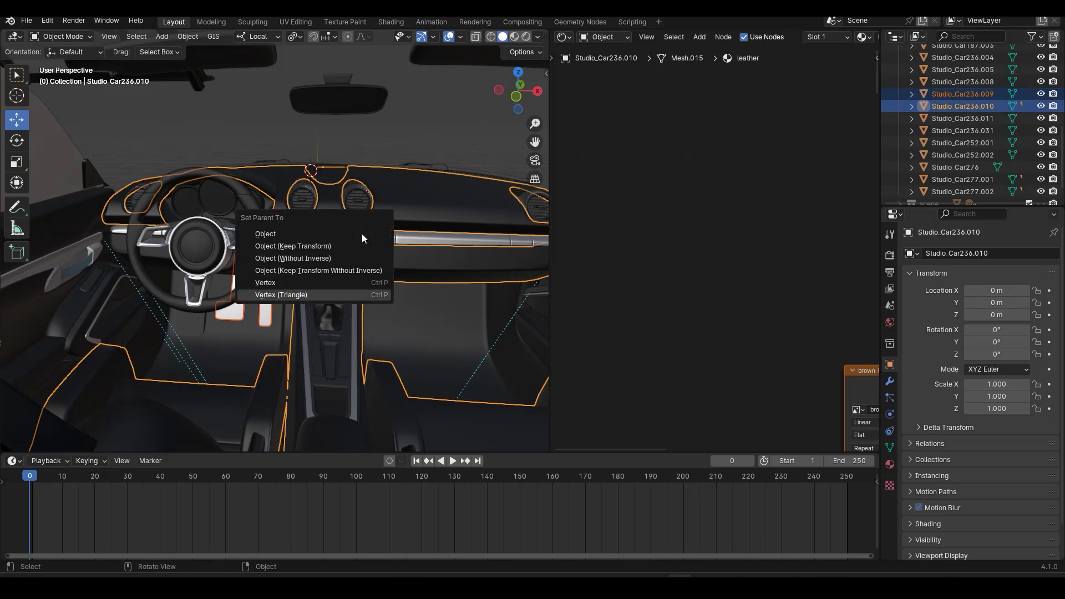
pyautogui.click(363, 234)
pyautogui.hotkey('ctrl', 'p')
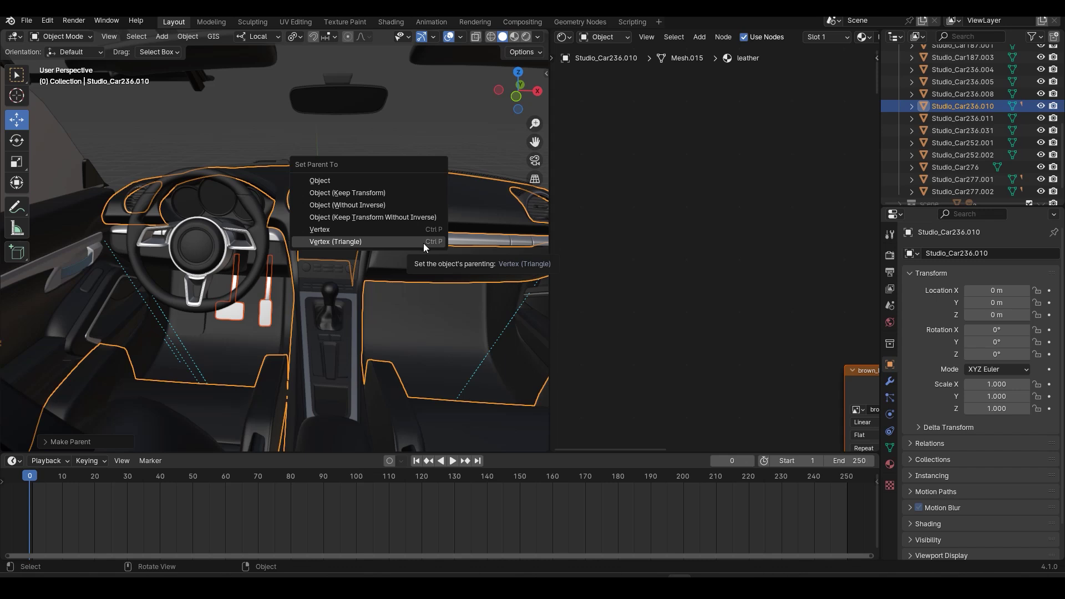
pyautogui.click(350, 181)
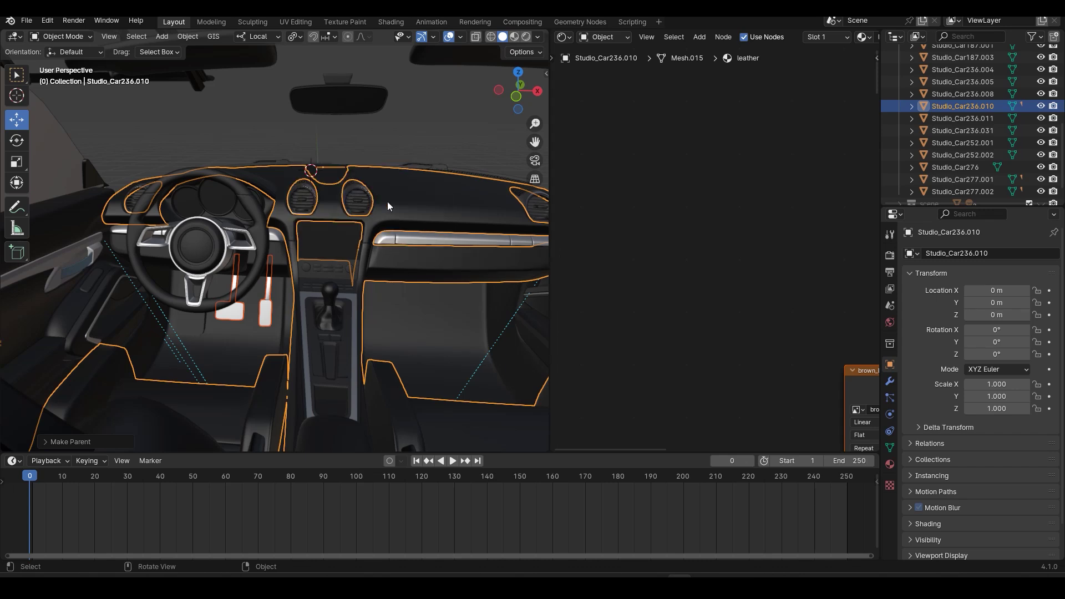
pyautogui.press('g')
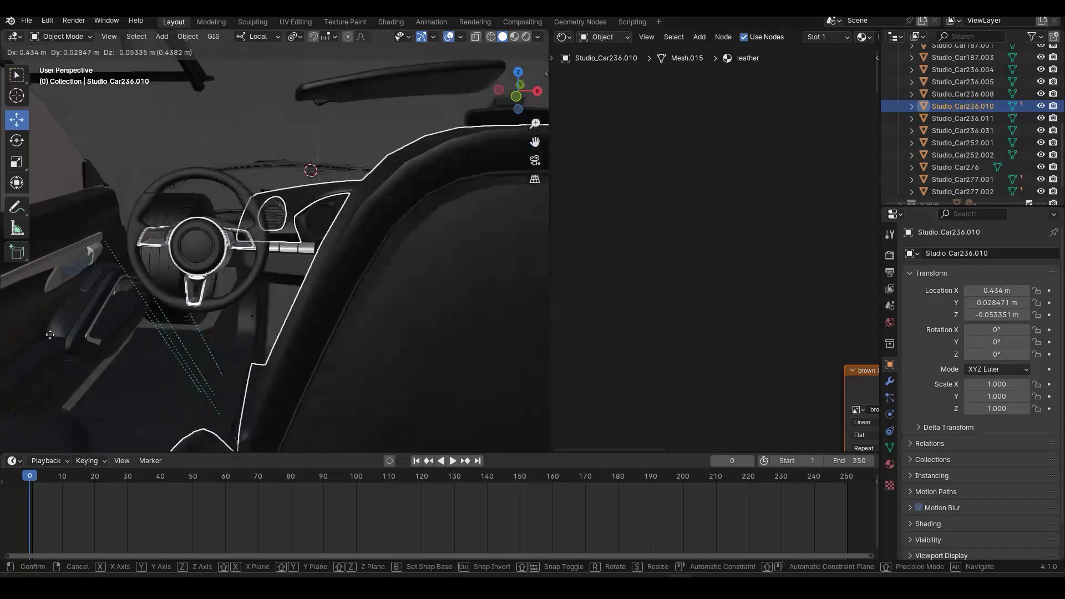
pyautogui.rightClick(137, 370)
# - Parent the chrome seat-belt latches Studio_Car236.011 to the seat belts Studio_Car236.008
pyautogui.scroll(-3, 196, 275)
pyautogui.moveTo(278, 252); pyautogui.dragTo(486, 337, button='middle')
pyautogui.click(485, 336)
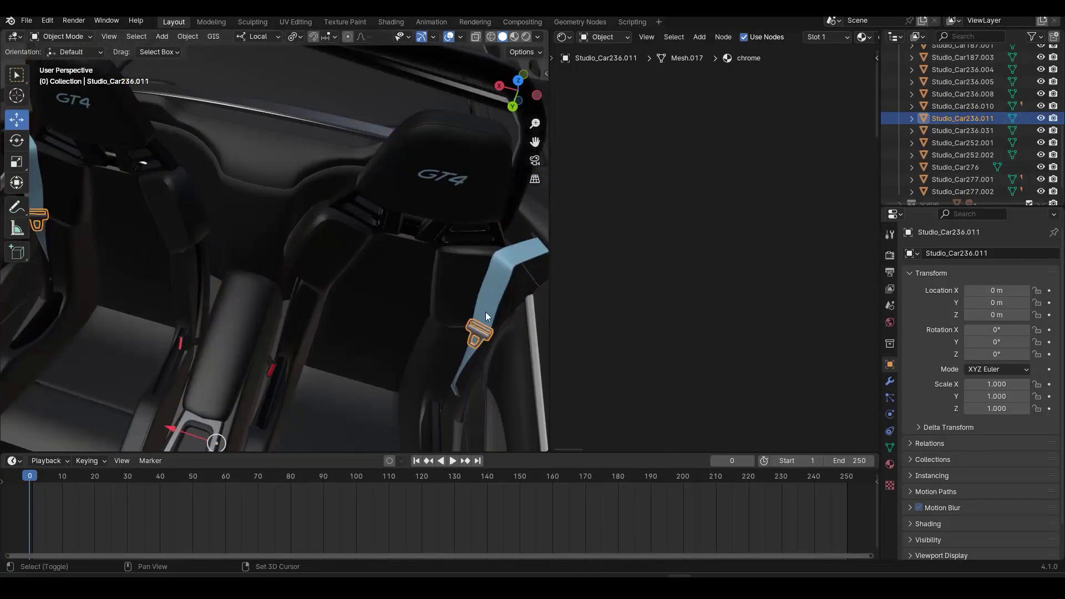
pyautogui.keyDown('shift'); pyautogui.click(486, 314); pyautogui.keyUp('shift')
pyautogui.hotkey('ctrl', 'p')
pyautogui.click(513, 326)
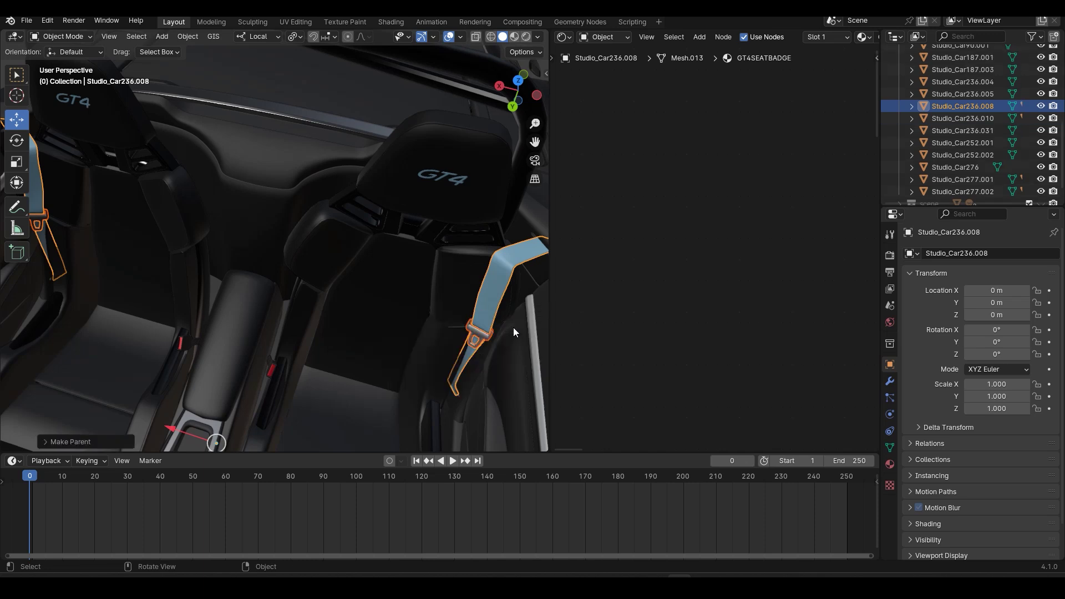
# - Parent the seat belts Studio_Car236.008 to the leather part Studio_Car236.010 using the Object option
pyautogui.click(488, 287)
pyautogui.keyDown('shift'); pyautogui.click(427, 293); pyautogui.keyUp('shift')
pyautogui.hotkey('ctrl', 'p')
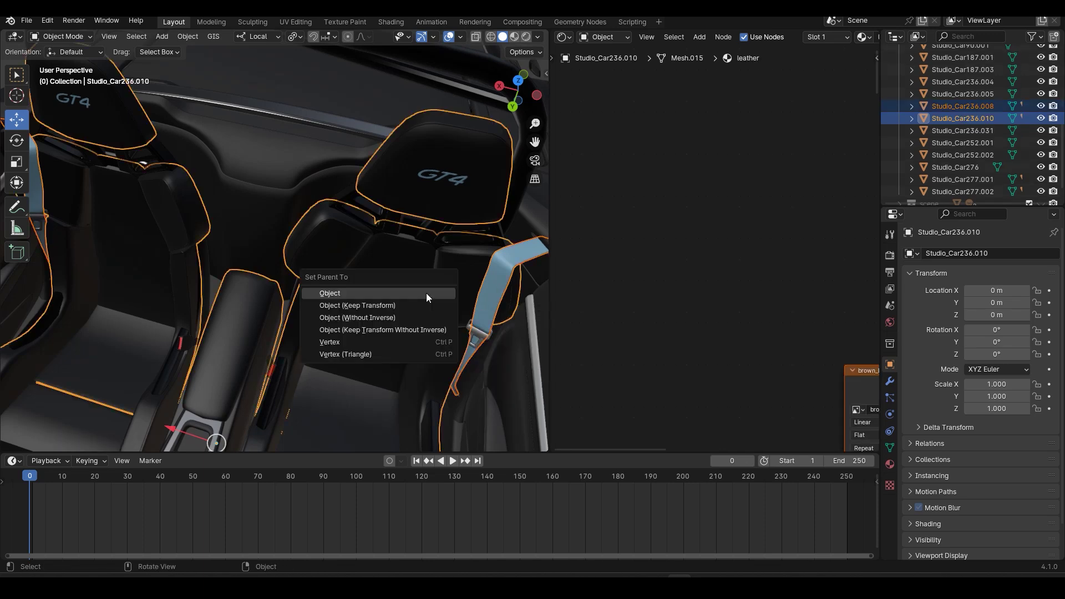
pyautogui.click(426, 293)
# - Try a dark blue base color with hue 0.608 and saturation 0.983 on the seat belts' GT4SEATBADGE material
pyautogui.click(502, 281)
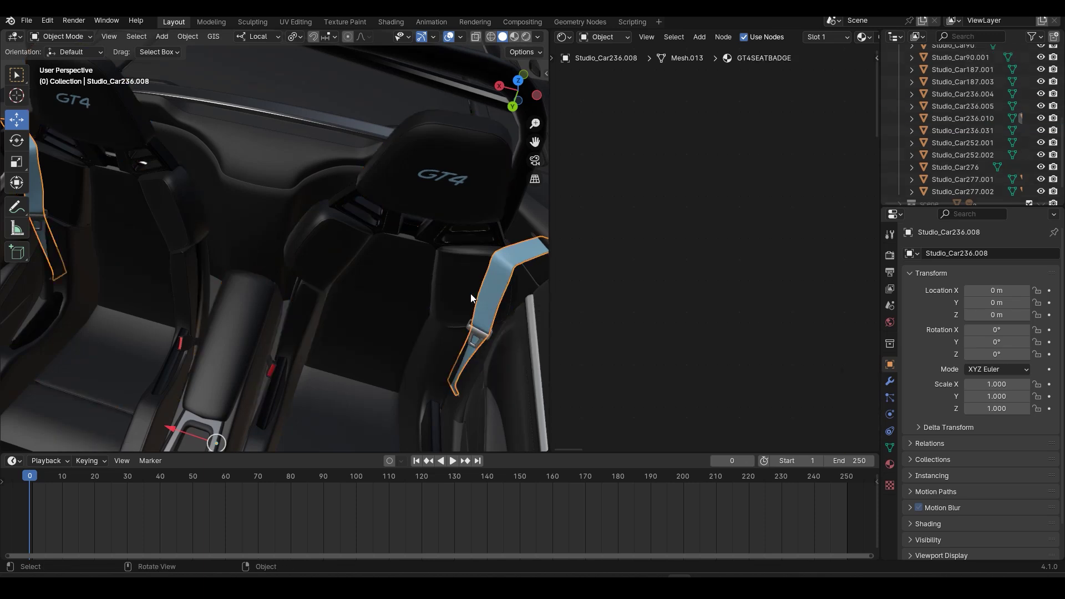
pyautogui.click(890, 464)
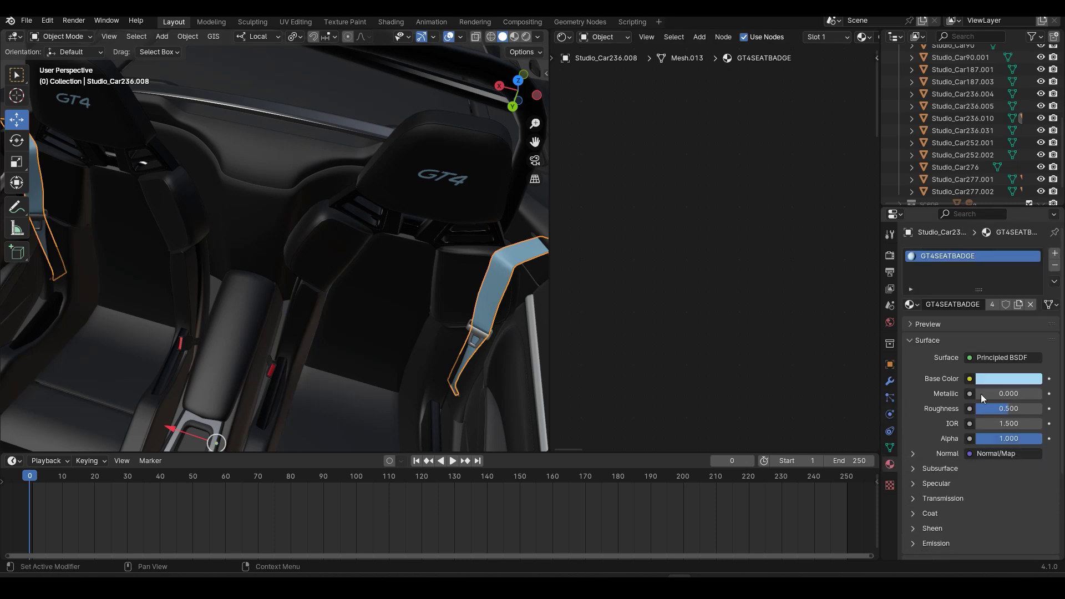
pyautogui.click(1001, 380)
pyautogui.moveTo(980, 225); pyautogui.dragTo(988, 198)
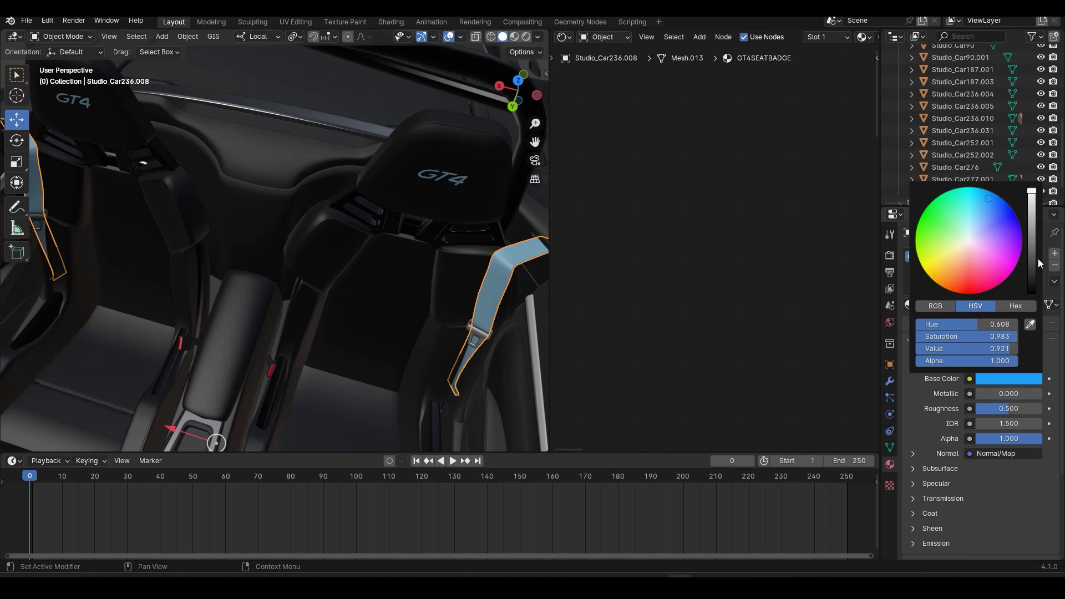
pyautogui.moveTo(1030, 232)
pyautogui.mouseDown()
pyautogui.moveTo(1031, 260)
pyautogui.moveTo(1031, 244)
pyautogui.mouseUp()
# - Preview the seat belts in Rendered shading and change the GT4SEATBADGE base color to white
pyautogui.press('z')
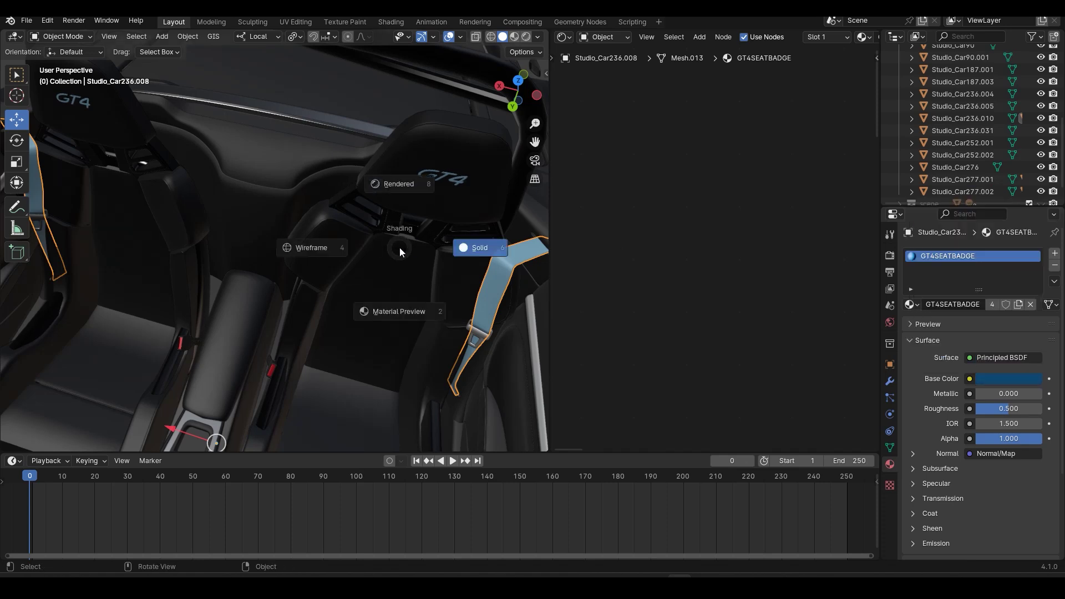
pyautogui.click(389, 177)
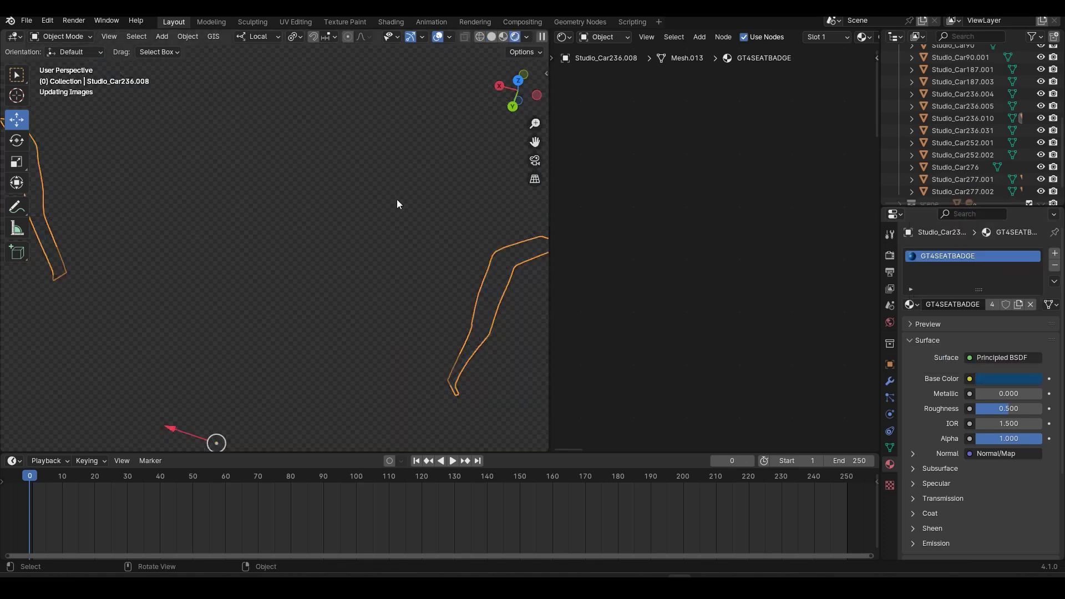
pyautogui.scroll(-1, 409, 293)
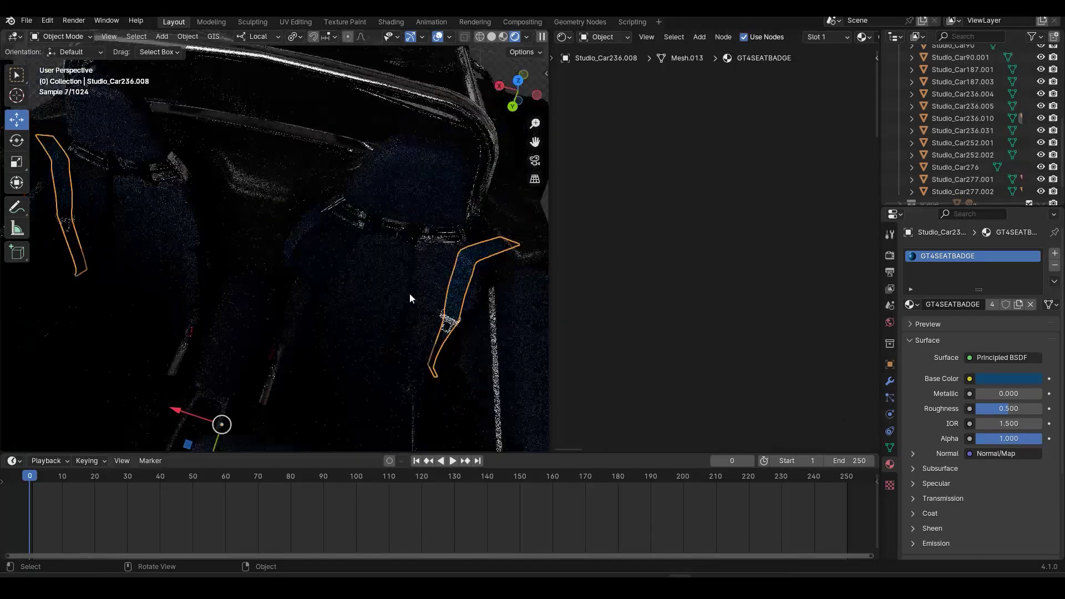
pyautogui.moveTo(410, 292); pyautogui.dragTo(400, 291, button='middle')
pyautogui.click(1004, 380)
pyautogui.moveTo(1032, 280); pyautogui.dragTo(1032, 222)
pyautogui.click(1015, 379)
pyautogui.moveTo(1018, 337); pyautogui.dragTo(943, 336)
# - Check the white belts and GT4 badges around the seats, return to Solid shading and save the file
pyautogui.moveTo(224, 238); pyautogui.dragTo(317, 295, button='middle')
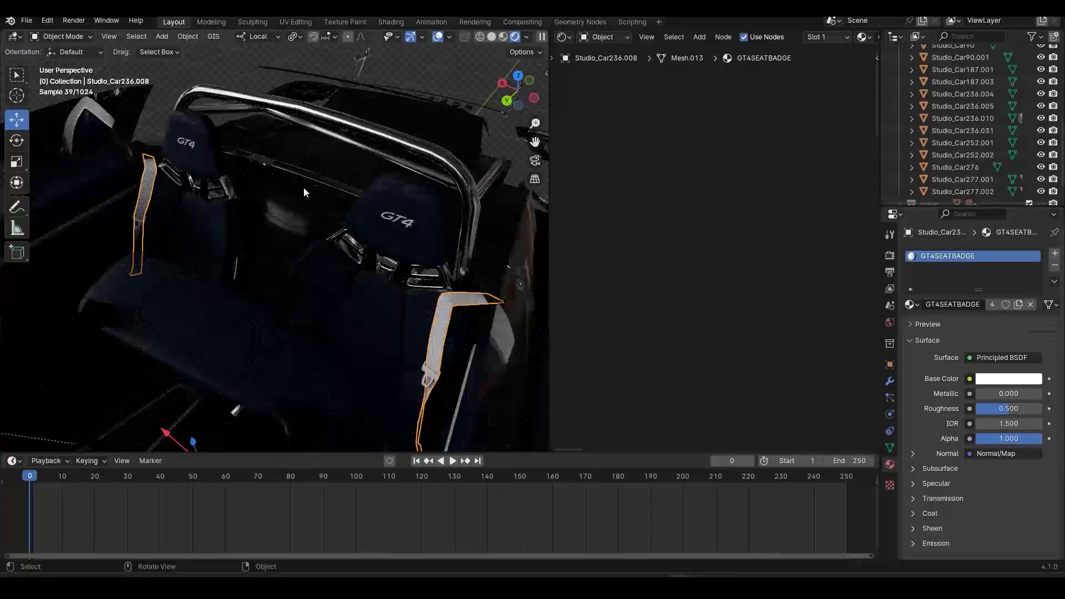
pyautogui.scroll(-1, 304, 192)
pyautogui.moveTo(159, 221)
pyautogui.mouseDown(button='middle')
pyautogui.moveTo(287, 242)
pyautogui.moveTo(387, 314)
pyautogui.mouseUp(button='middle')
pyautogui.press('z')
pyautogui.click(468, 316)
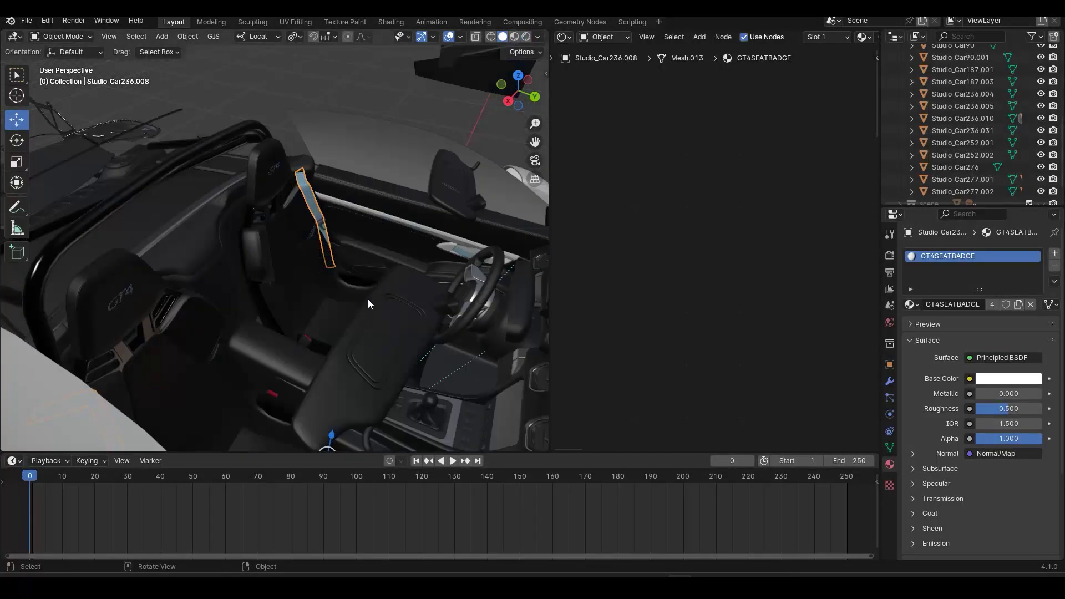
pyautogui.scroll(-1, 368, 299)
pyautogui.hotkey('ctrl', 's')
# - Try moving the leather interior Studio_Car236.010 out of the cabin to spot pieces left behind, and undo the move
pyautogui.click(349, 326)
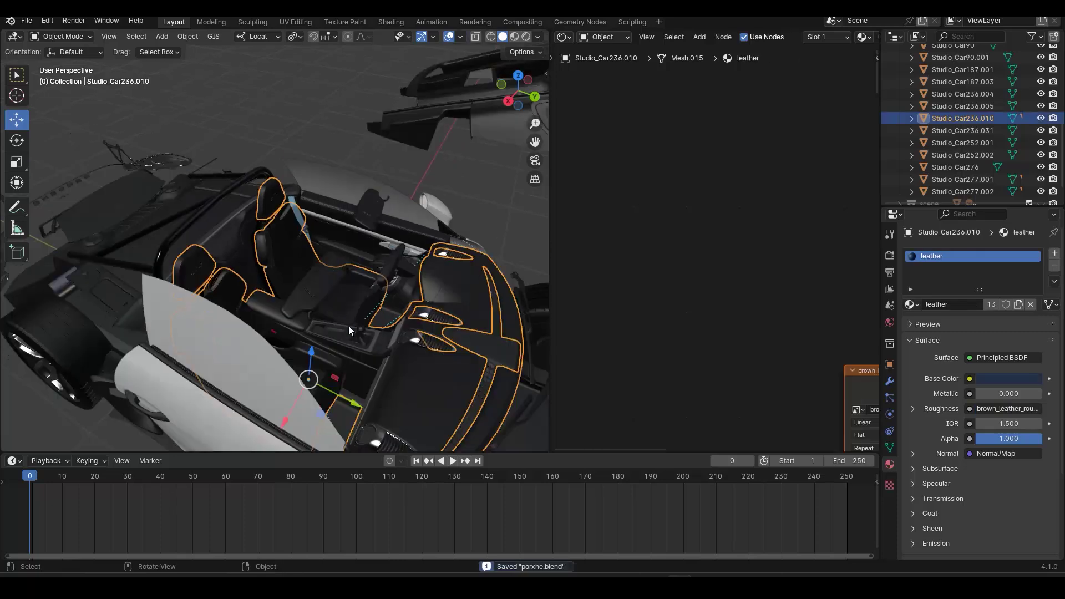
pyautogui.press('g')
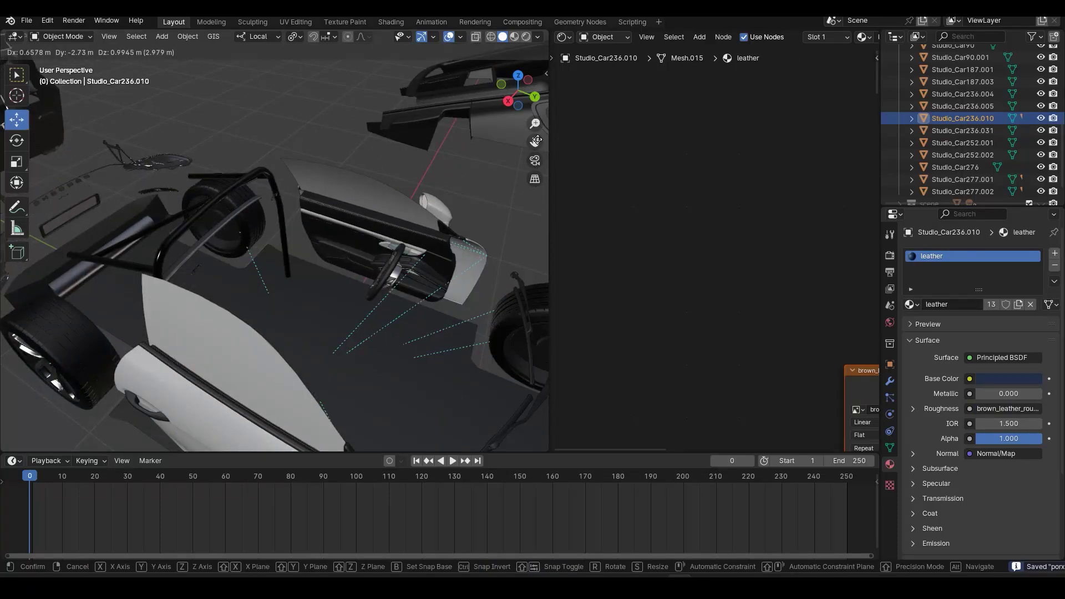
pyautogui.click(48, 155)
pyautogui.scroll(3, 199, 304)
pyautogui.moveTo(198, 299)
pyautogui.mouseDown(button='middle')
pyautogui.moveTo(169, 349)
pyautogui.moveTo(142, 341)
pyautogui.moveTo(196, 295)
pyautogui.mouseUp(button='middle')
pyautogui.hotkey('ctrl', 'z')
# - Parent the GT4 headrest badges Studio_Car236.005 to the leather part Studio_Car236.010 using the Object option
pyautogui.scroll(2, 195, 296)
pyautogui.scroll(2, 195, 296)
pyautogui.click(106, 290)
pyautogui.moveTo(396, 331); pyautogui.dragTo(391, 273, button='middle')
pyautogui.keyDown('shift'); pyautogui.click(439, 160); pyautogui.keyUp('shift')
pyautogui.hotkey('ctrl', 'p')
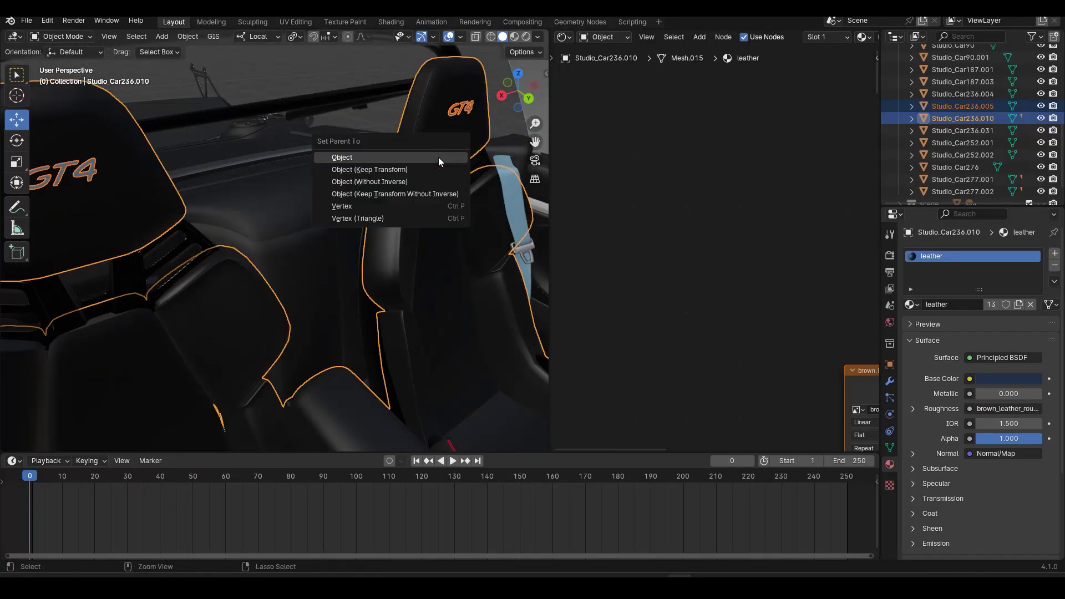
pyautogui.click(438, 160)
pyautogui.scroll(-2, 381, 272)
# - Move the leather interior Studio_Car236.010 with its children out of the cabin to check the grouping
pyautogui.click(403, 324)
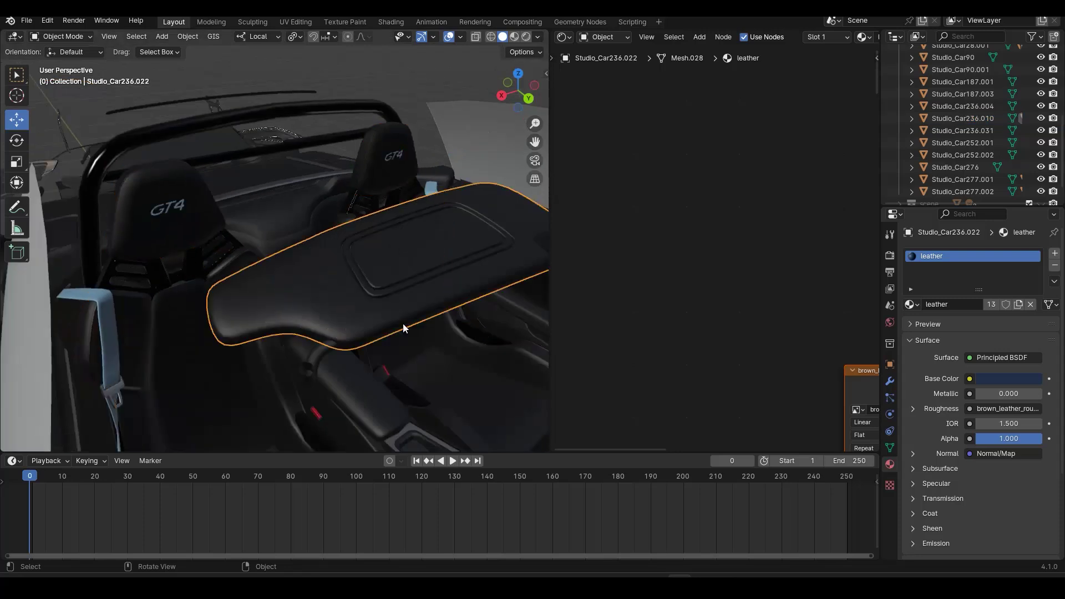
pyautogui.scroll(-4, 403, 324)
pyautogui.click(380, 330)
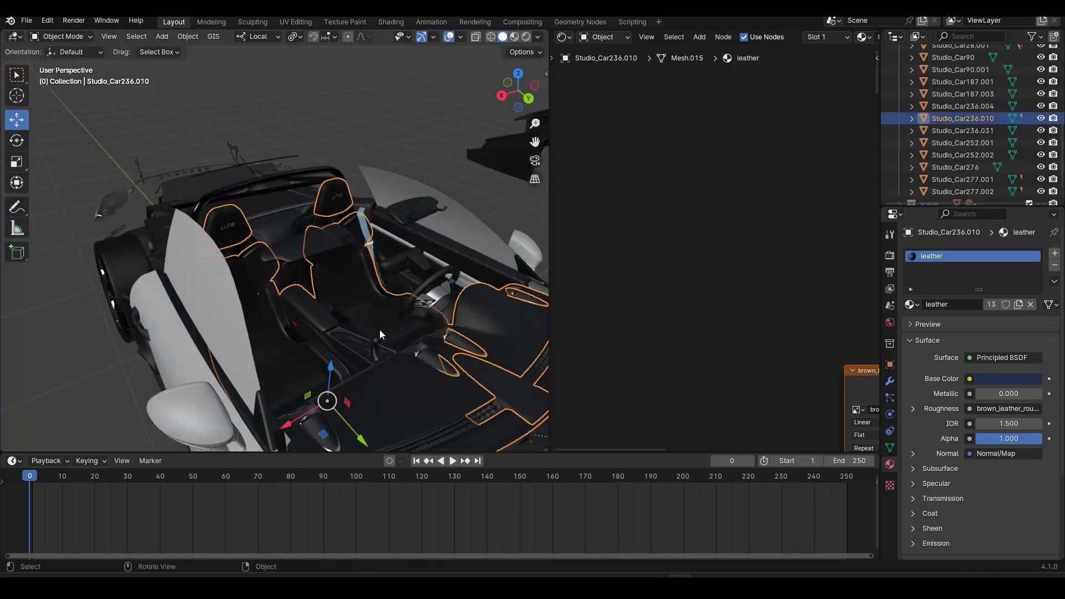
pyautogui.press('g')
pyautogui.click(517, 265)
pyautogui.moveTo(412, 311); pyautogui.dragTo(235, 346, button='middle')
pyautogui.scroll(2, 206, 170)
# - Parent the leather interior Studio_Car236.010 to the car's lower body 00-LowerPart and test it with a cancelled move
pyautogui.click(179, 144)
pyautogui.keyDown('shift'); pyautogui.click(205, 371); pyautogui.keyUp('shift')
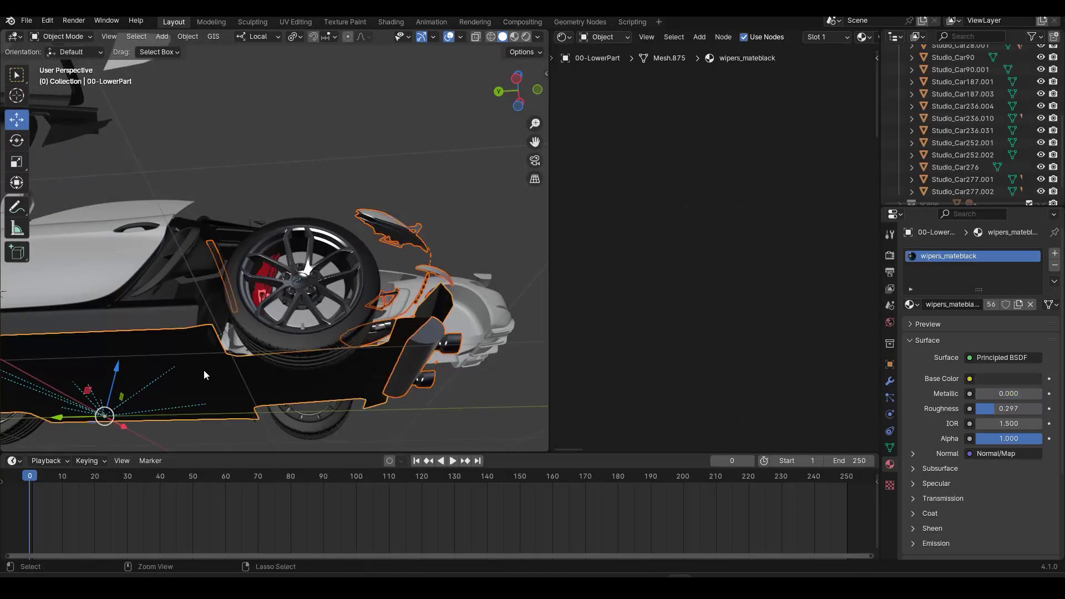
pyautogui.hotkey('ctrl', 'p')
pyautogui.click(204, 370)
pyautogui.moveTo(213, 368); pyautogui.dragTo(284, 375, button='middle')
pyautogui.click(168, 162)
pyautogui.keyDown('shift'); pyautogui.click(209, 383); pyautogui.keyUp('shift')
pyautogui.hotkey('ctrl', 'p')
pyautogui.click(209, 384)
pyautogui.press('g')
pyautogui.press('Escape')
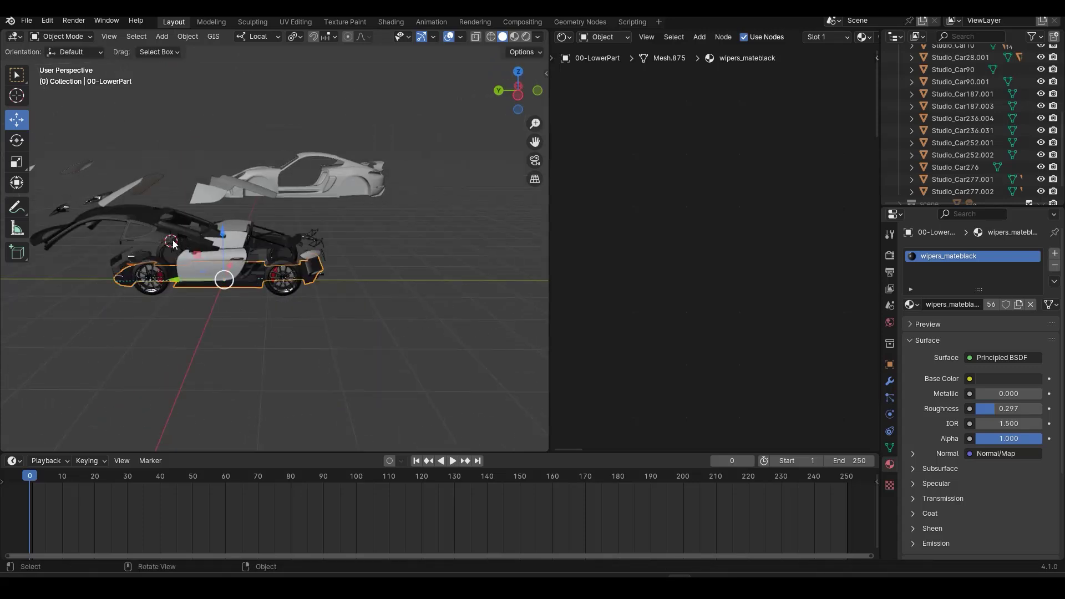
# - Clear the location of the displaced dark car part and try moving the lower body with its children
pyautogui.click(183, 280)
pyautogui.hotkey('alt', 'g')
pyautogui.moveTo(185, 278); pyautogui.dragTo(270, 288, button='middle')
pyautogui.click(271, 289)
pyautogui.press('g')
pyautogui.click(532, 433)
pyautogui.moveTo(338, 307); pyautogui.dragTo(332, 62, button='middle')
pyautogui.moveTo(270, 244); pyautogui.dragTo(209, 197, button='middle')
# - Try moving the detached 00-Glass object to another spot around the car
pyautogui.click(193, 158)
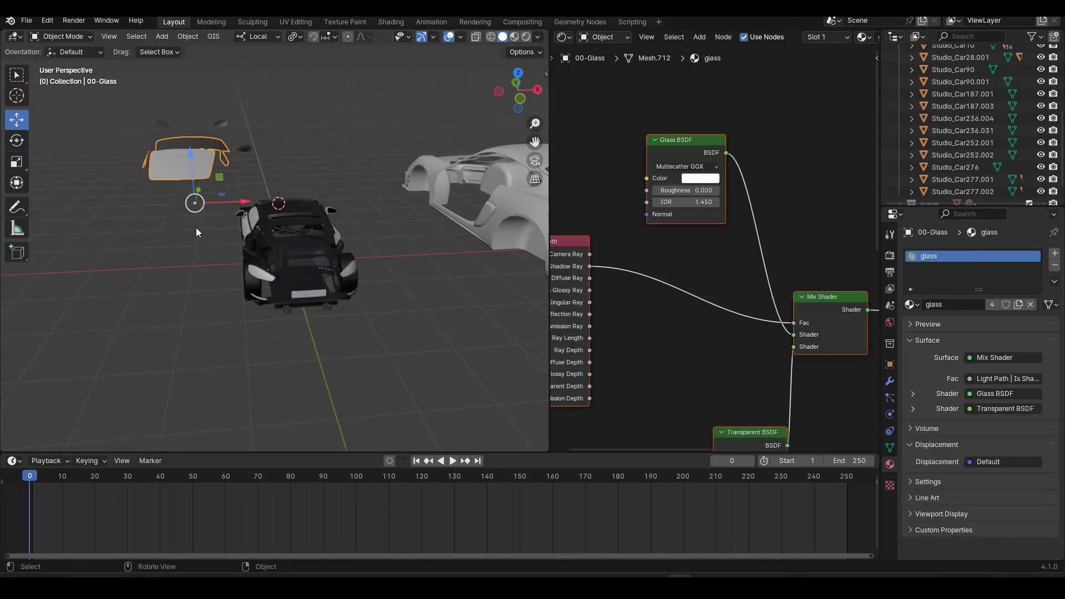
pyautogui.press('g')
pyautogui.moveTo(302, 237); pyautogui.dragTo(337, 245, button='middle')
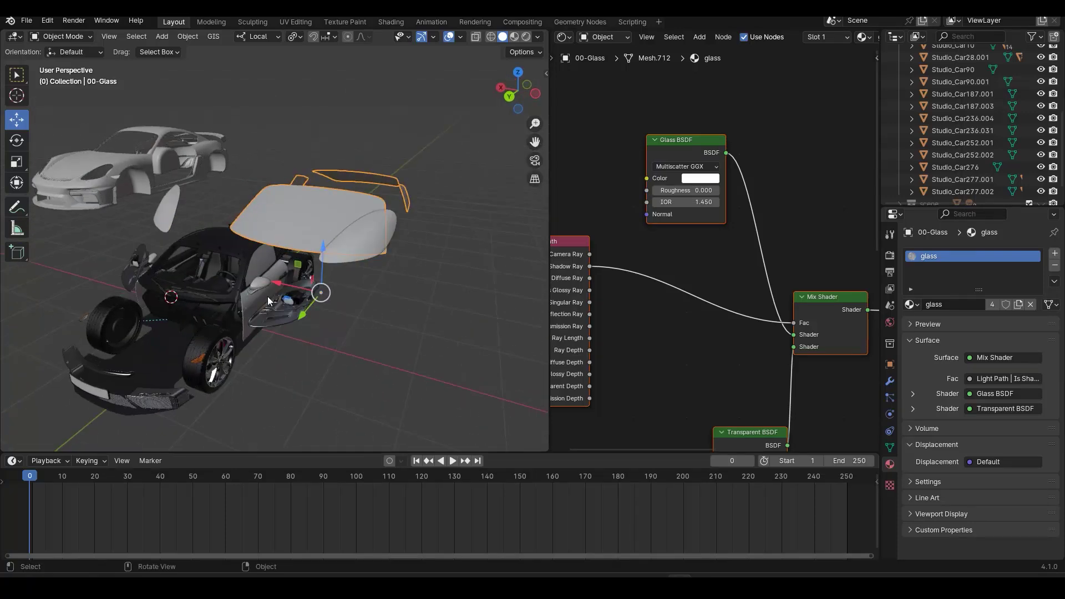
# - Clear the location of 00-Front_Light and parent it to 00-LowerPart using the Object option
pyautogui.click(273, 312)
pyautogui.hotkey('alt', 'g')
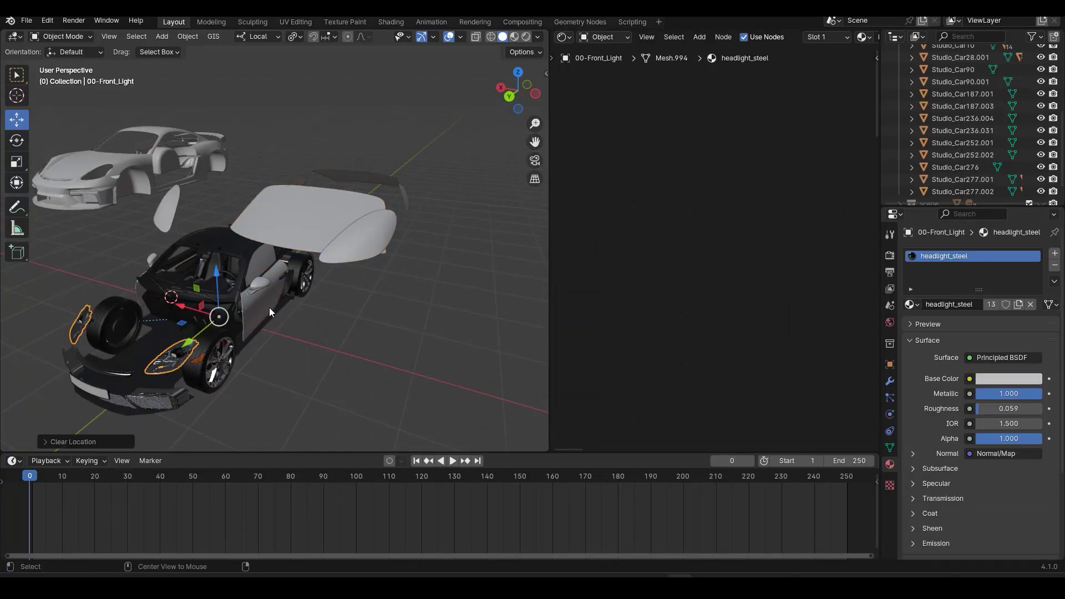
pyautogui.moveTo(170, 372); pyautogui.dragTo(179, 389, button='middle')
pyautogui.keyDown('shift'); pyautogui.click(182, 377); pyautogui.keyUp('shift')
pyautogui.hotkey('ctrl', 'p')
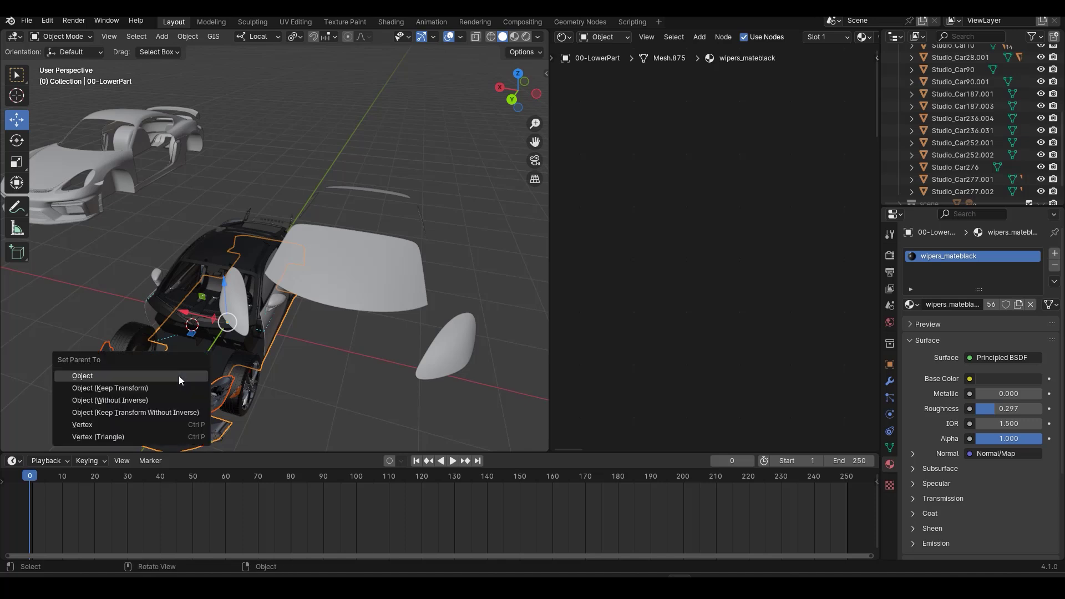
pyautogui.click(178, 376)
# - Clear the location of 00-F_Light_Shield and parent it to 00-Front_Light using the Object option
pyautogui.click(254, 363)
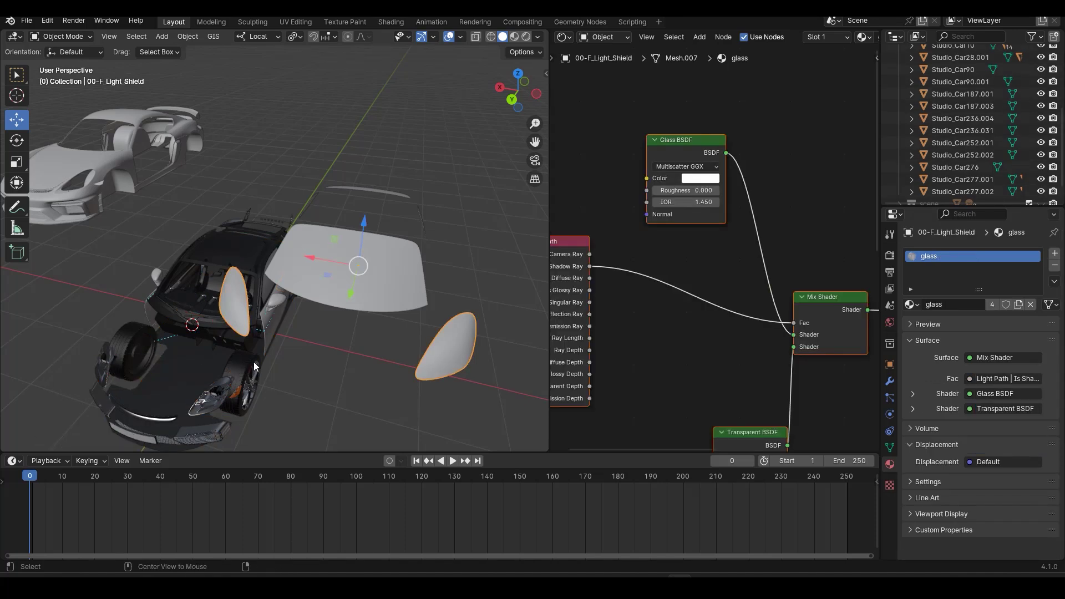
pyautogui.hotkey('alt', 'g')
pyautogui.moveTo(147, 384); pyautogui.dragTo(202, 363, button='middle')
pyautogui.scroll(6, 388, 380)
pyautogui.keyDown('shift'); pyautogui.moveTo(534, 398); pyautogui.dragTo(352, 321, button='middle'); pyautogui.keyUp('shift')
pyautogui.scroll(-6, 220, 295)
pyautogui.click(481, 385)
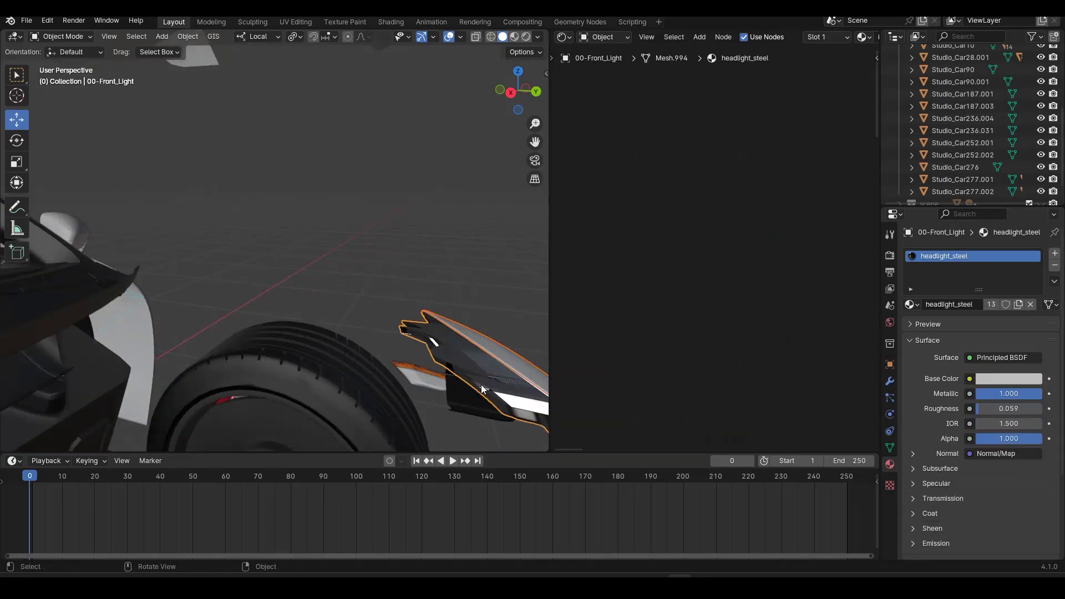
pyautogui.hotkey('ctrl', 'p')
pyautogui.click(481, 384)
# - Clear the locations of 00-Glass and 00-Body to put both back on the car
pyautogui.moveTo(373, 344); pyautogui.dragTo(326, 408, button='middle')
pyautogui.scroll(-6, 327, 402)
pyautogui.moveTo(319, 377); pyautogui.dragTo(207, 367, button='middle')
pyautogui.moveTo(293, 164); pyautogui.dragTo(322, 194, button='middle')
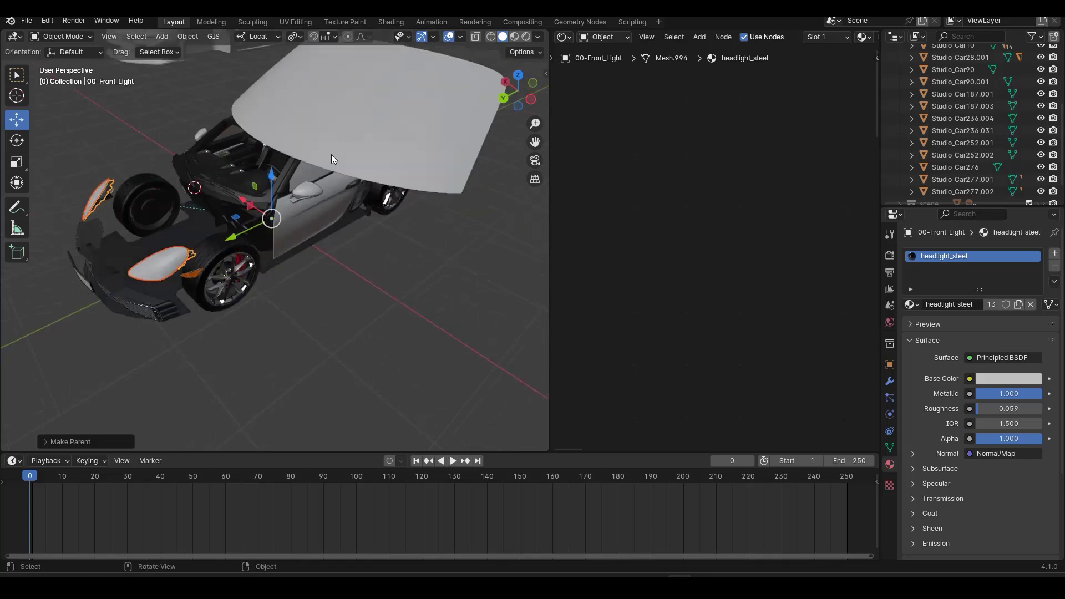
pyautogui.click(331, 153)
pyautogui.hotkey('alt', 'g')
pyautogui.scroll(-4, 350, 194)
pyautogui.keyDown('shift'); pyautogui.moveTo(240, 133); pyautogui.dragTo(279, 217, button='middle'); pyautogui.keyUp('shift')
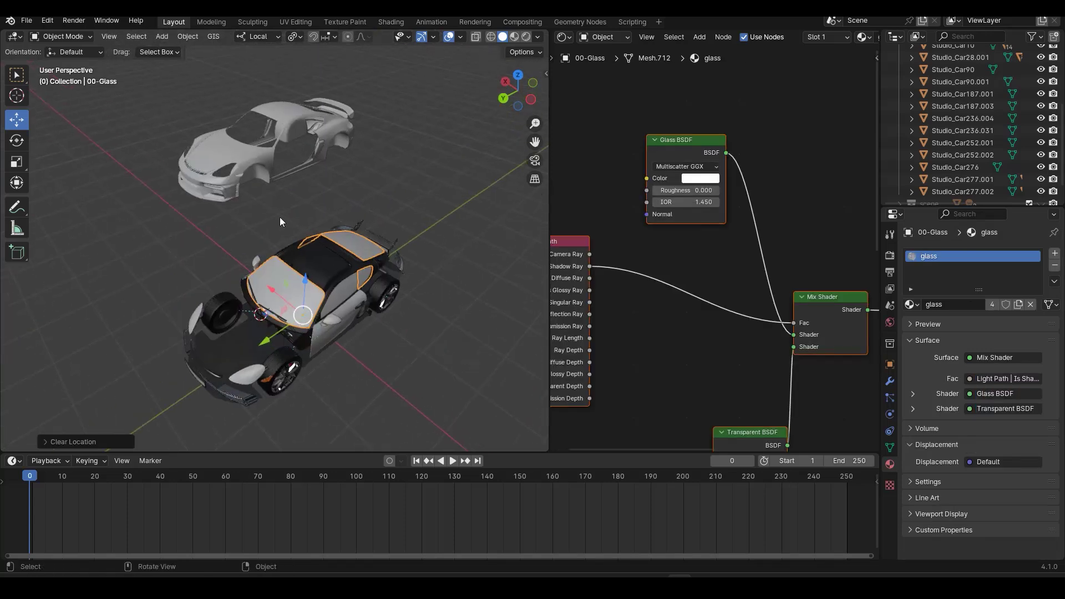
pyautogui.click(244, 153)
pyautogui.hotkey('alt', 'g')
# - Parent 00-Glass to 00-Body using the Object option
pyautogui.scroll(4, 337, 355)
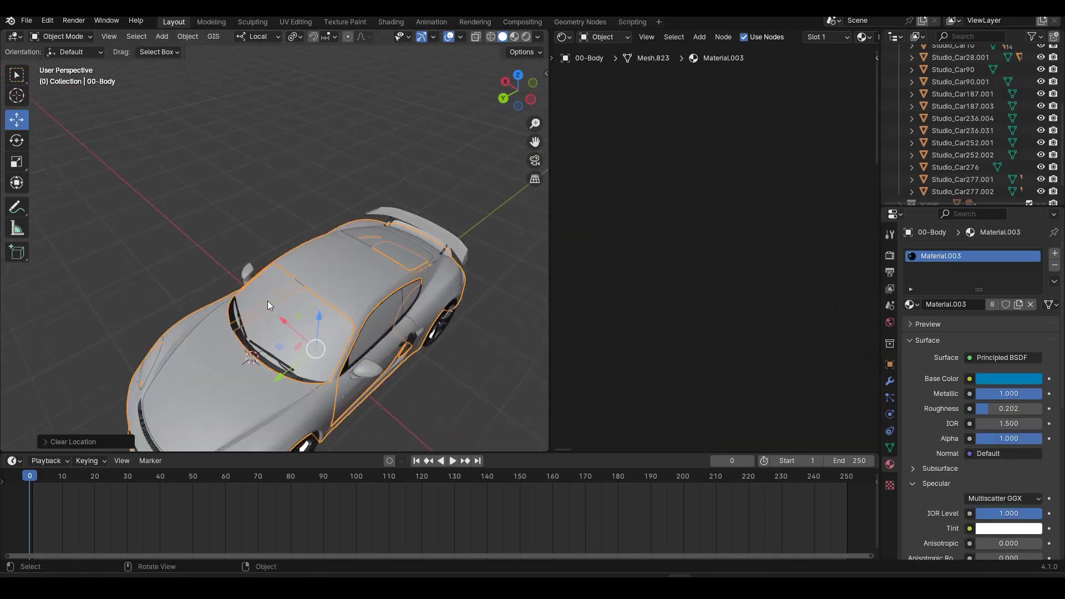
pyautogui.click(282, 290)
pyautogui.keyDown('shift'); pyautogui.click(351, 280); pyautogui.keyUp('shift')
pyautogui.hotkey('ctrl', 'p')
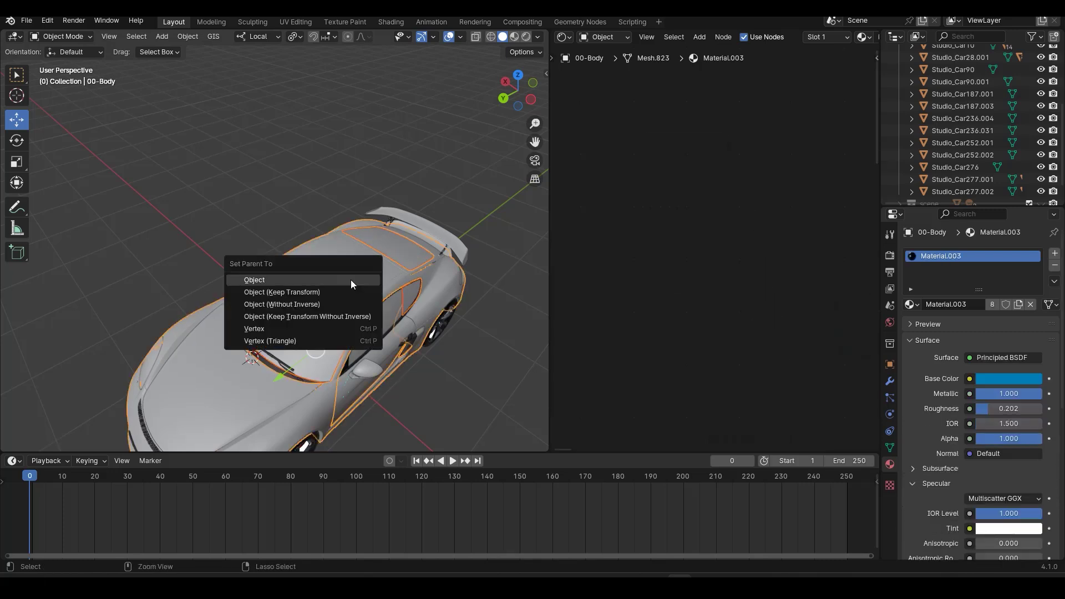
pyautogui.click(350, 279)
# - Try moving the lower body away with its children to spot pieces that are not attached
pyautogui.moveTo(356, 280); pyautogui.dragTo(334, 366, button='middle')
pyautogui.click(339, 374)
pyautogui.press('g')
pyautogui.click(384, 195)
pyautogui.moveTo(403, 277); pyautogui.dragTo(480, 366, button='middle')
pyautogui.click(300, 240)
# - Parent the licence plate Studio_Car252.001 to the black plate frame Studio_Car252.002 using the Object option
pyautogui.click(450, 354)
pyautogui.press('g')
pyautogui.rightClick(456, 388)
pyautogui.keyDown('shift'); pyautogui.moveTo(457, 388); pyautogui.dragTo(337, 278, button='middle'); pyautogui.keyUp('shift')
pyautogui.scroll(5, 339, 277)
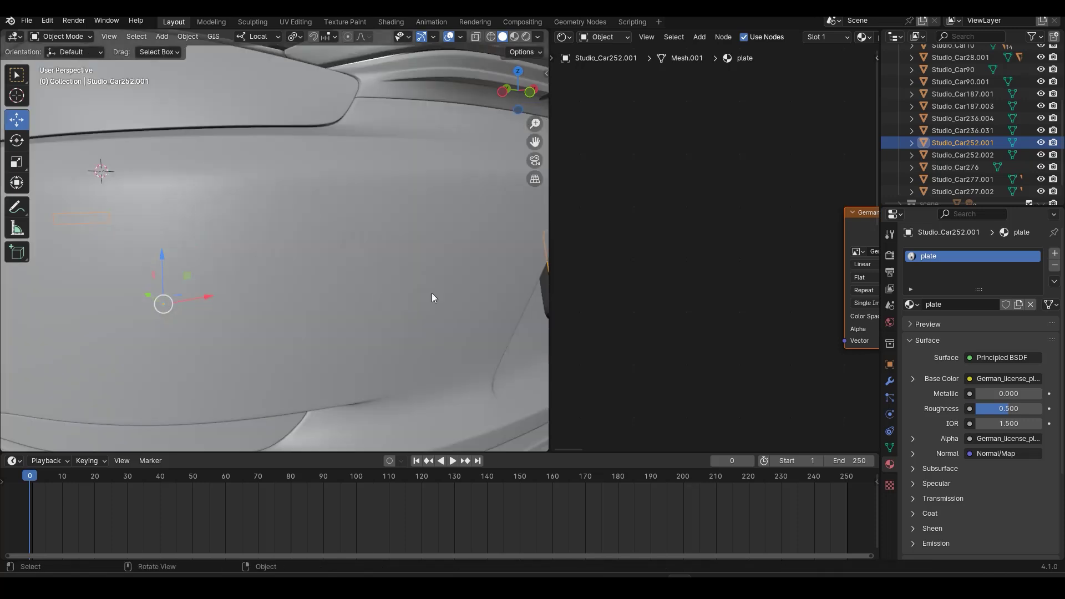
pyautogui.scroll(-3, 432, 298)
pyautogui.keyDown('shift'); pyautogui.click(402, 314); pyautogui.keyUp('shift')
pyautogui.hotkey('ctrl', 'p')
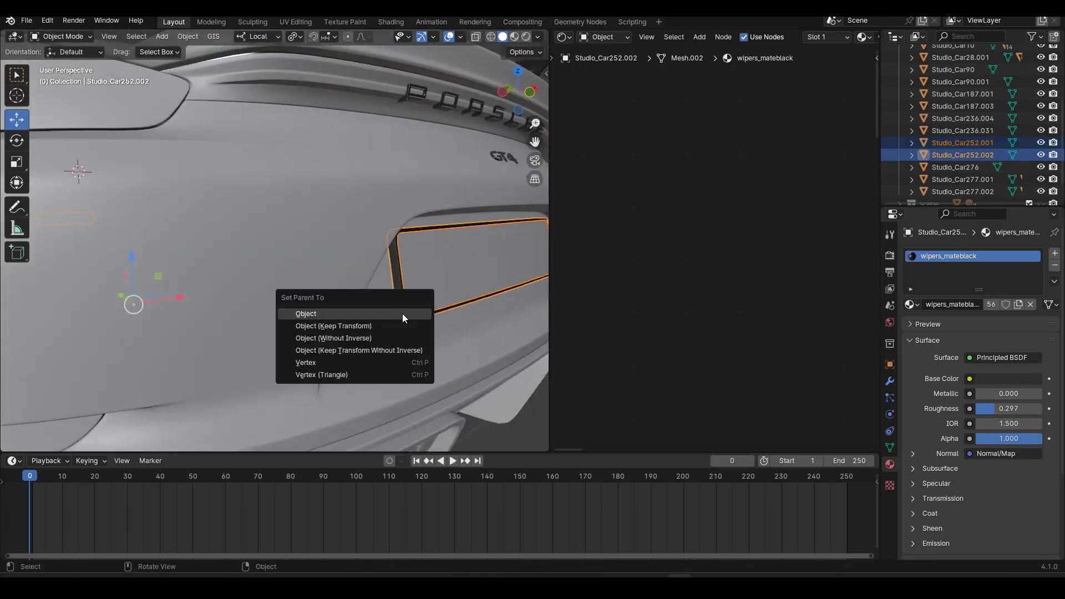
pyautogui.click(306, 314)
# - Parent the plate frame Studio_Car252.002 to 00-LowerPart using the Object option
pyautogui.scroll(-6, 400, 314)
pyautogui.moveTo(378, 298); pyautogui.dragTo(250, 244, button='middle')
pyautogui.keyDown('shift'); pyautogui.click(250, 244); pyautogui.keyUp('shift')
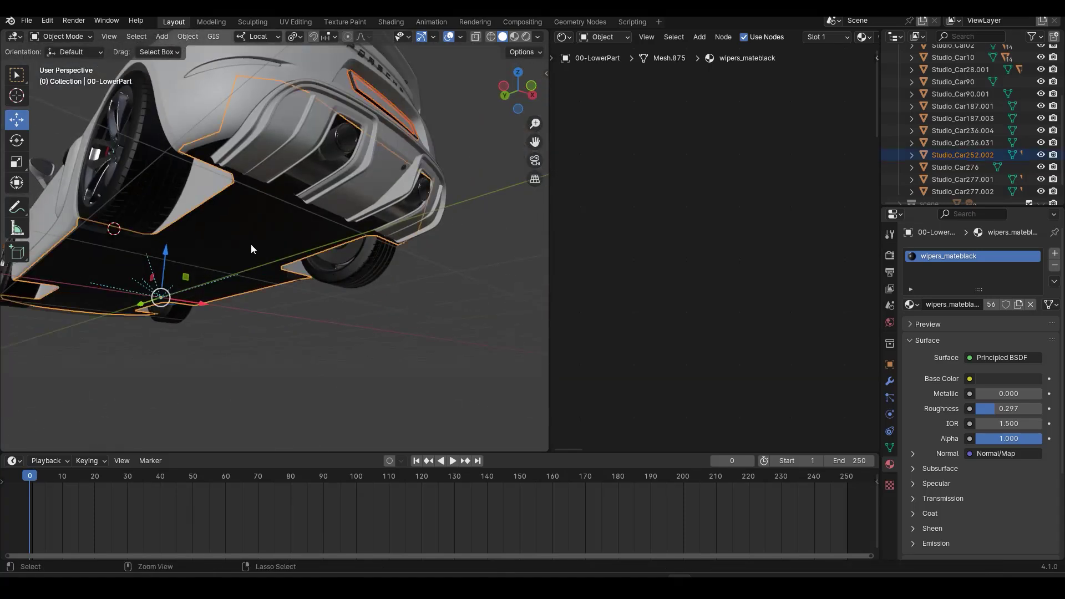
pyautogui.hotkey('ctrl', 'p')
pyautogui.click(250, 244)
# - Parent the taillights Studio_Car276 to 00-LowerPart using the Object option
pyautogui.moveTo(251, 232); pyautogui.dragTo(219, 175, button='middle')
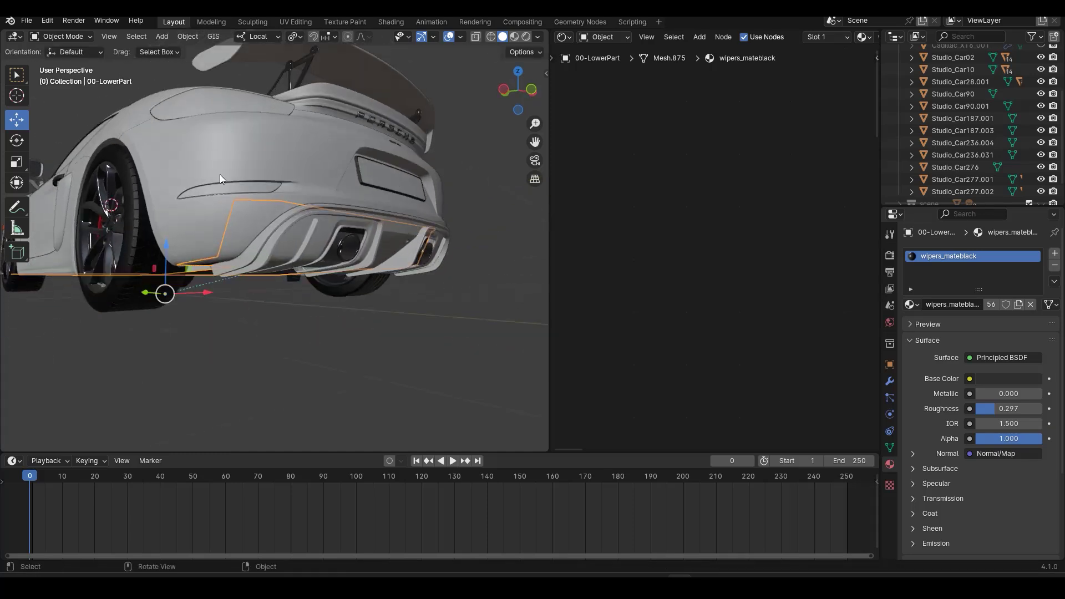
pyautogui.click(226, 102)
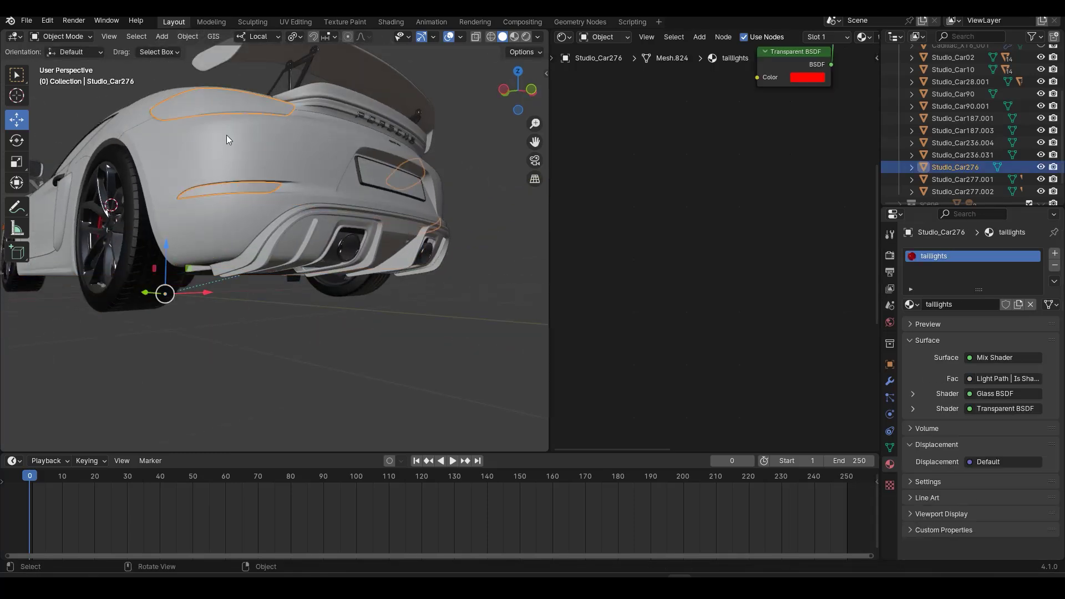
pyautogui.click(213, 160)
pyautogui.press('KP_Decimal')
pyautogui.click(227, 181)
pyautogui.moveTo(227, 198); pyautogui.dragTo(286, 226, button='middle')
pyautogui.keyDown('shift'); pyautogui.click(160, 289); pyautogui.keyUp('shift')
pyautogui.hotkey('ctrl', 'p')
pyautogui.click(159, 289)
# - Try moving 00-LowerPart with its children down out of the car to check what is attached
pyautogui.click(285, 226)
pyautogui.press('g')
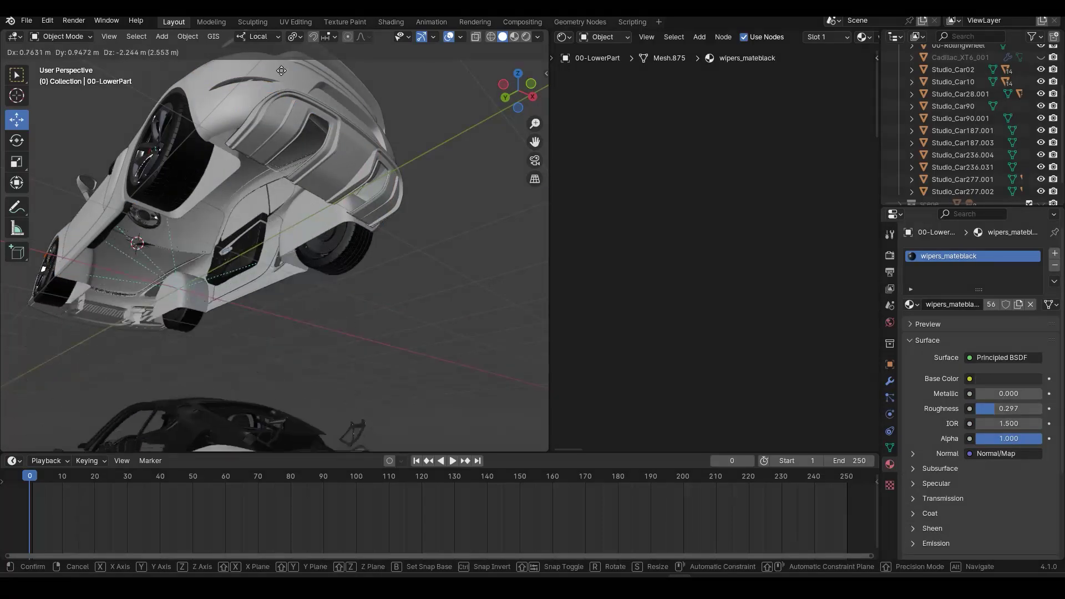
pyautogui.click(293, 425)
pyautogui.moveTo(292, 425); pyautogui.dragTo(432, 348, button='middle')
# - Try moving 00-Body to check for unattached pieces, and undo the test moves
pyautogui.click(292, 227)
pyautogui.press('g')
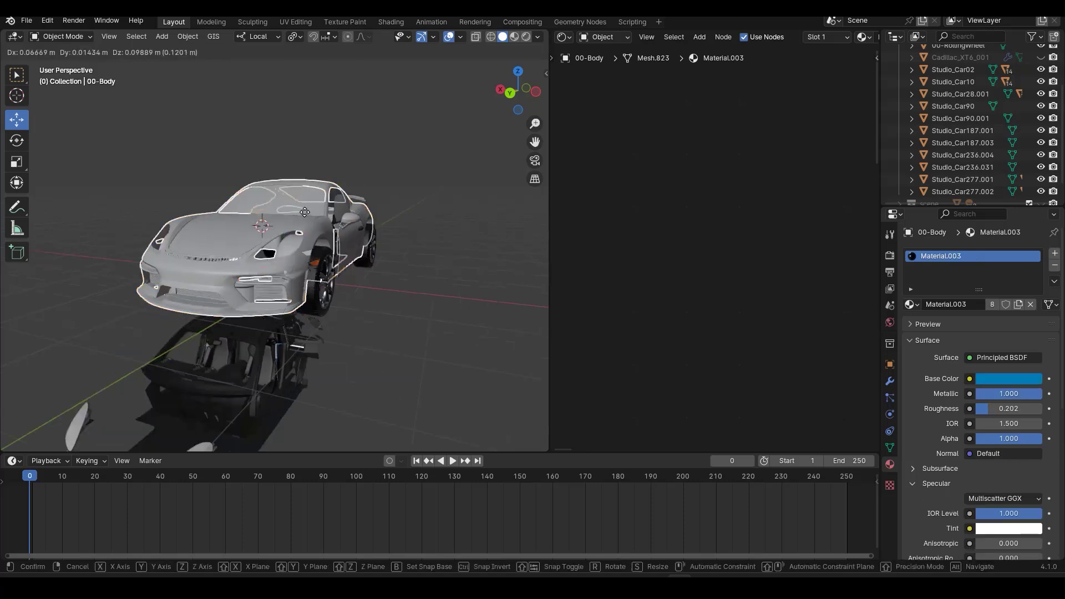
pyautogui.click(376, 278)
pyautogui.moveTo(377, 283); pyautogui.dragTo(295, 295, button='middle')
pyautogui.hotkey('ctrl', 'z')
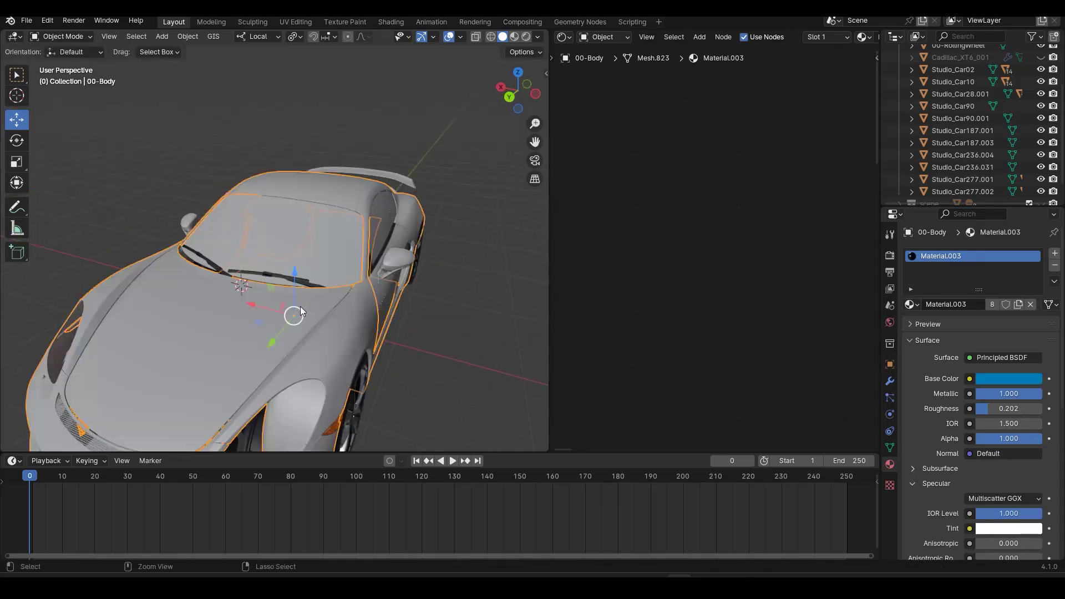
pyautogui.click(277, 275)
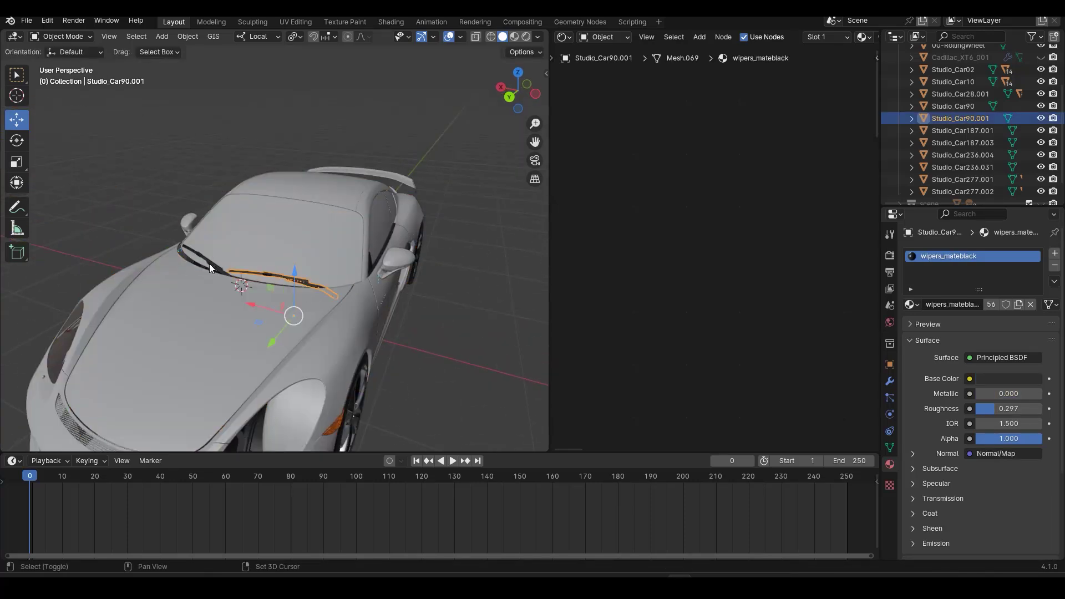
pyautogui.moveTo(293, 314); pyautogui.dragTo(292, 306, button='middle')
pyautogui.click(291, 285)
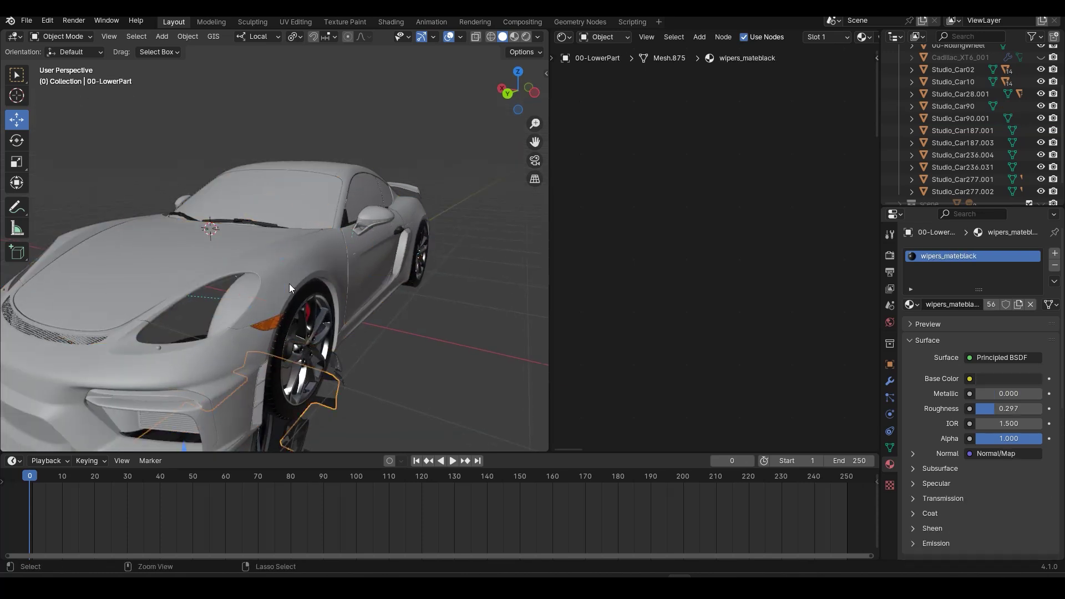
pyautogui.click(257, 220)
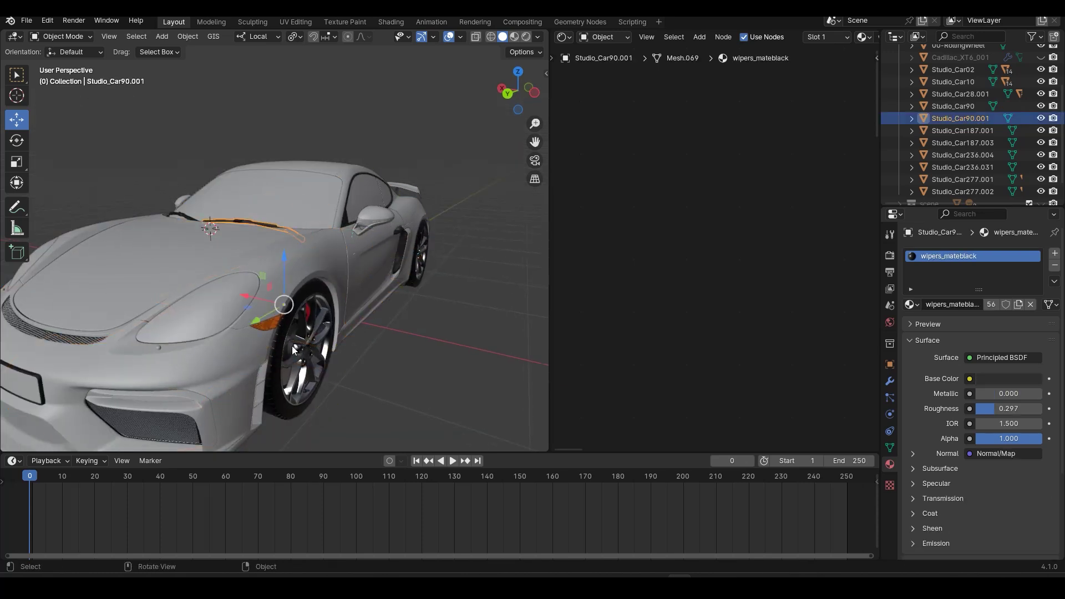
pyautogui.moveTo(261, 223); pyautogui.dragTo(322, 235, button='middle')
pyautogui.keyDown('shift'); pyautogui.click(335, 194); pyautogui.keyUp('shift')
pyautogui.moveTo(337, 189); pyautogui.dragTo(276, 285, button='middle')
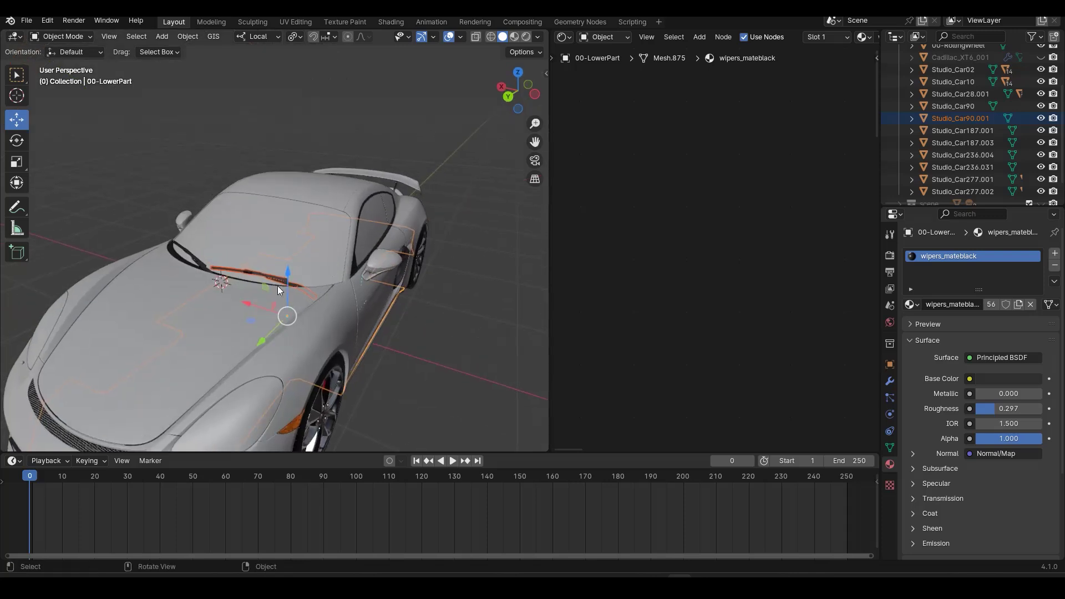
# - Parent both windshield wipers, Studio_Car90.001 and Studio_Car90, to 00-Glass using the Object option
pyautogui.click(268, 276)
pyautogui.keyDown('shift'); pyautogui.click(301, 226); pyautogui.keyUp('shift')
pyautogui.hotkey('ctrl', 'p')
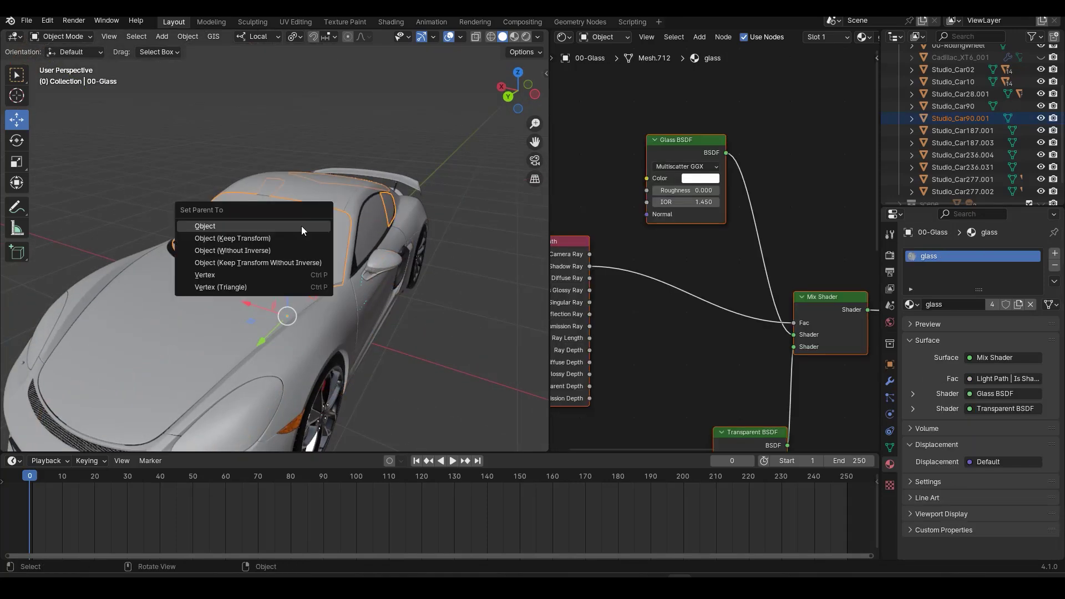
pyautogui.click(301, 226)
pyautogui.click(195, 264)
pyautogui.keyDown('shift'); pyautogui.click(251, 239); pyautogui.keyUp('shift')
pyautogui.hotkey('ctrl', 'p')
pyautogui.click(252, 239)
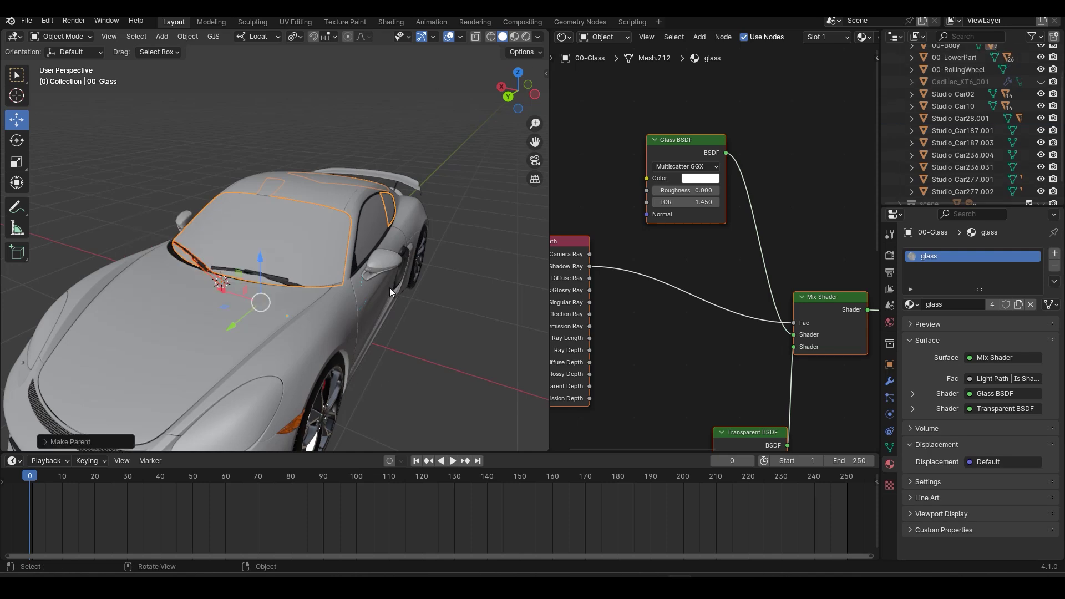
# - Move 00-LowerPart with its children about 2.5 m down and away from the rest of the car
pyautogui.moveTo(389, 287); pyautogui.dragTo(339, 209, button='middle')
pyautogui.click(362, 295)
pyautogui.press('g')
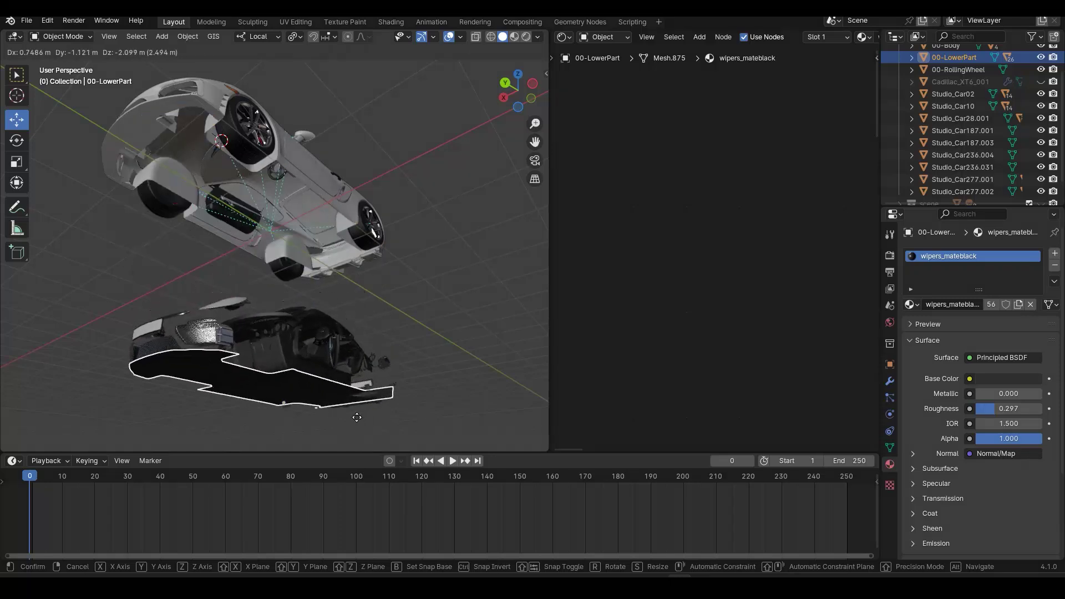
pyautogui.click(358, 417)
pyautogui.moveTo(330, 370); pyautogui.dragTo(370, 274, button='middle')
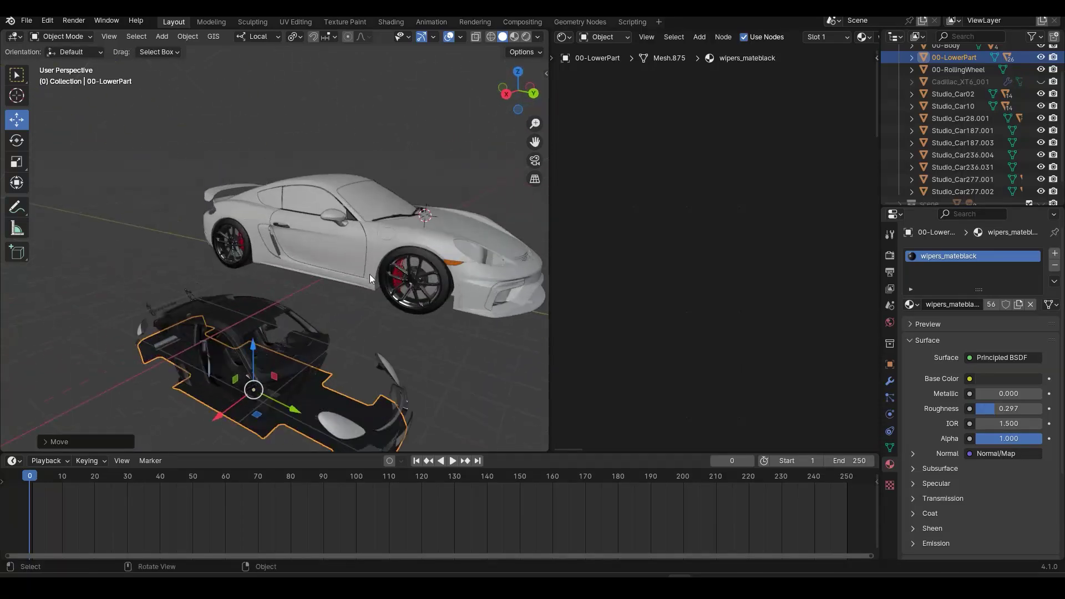
# - Move 00-Body with its children aside and inspect the separated body, lower part, doors and wheels
pyautogui.click(410, 241)
pyautogui.press('g')
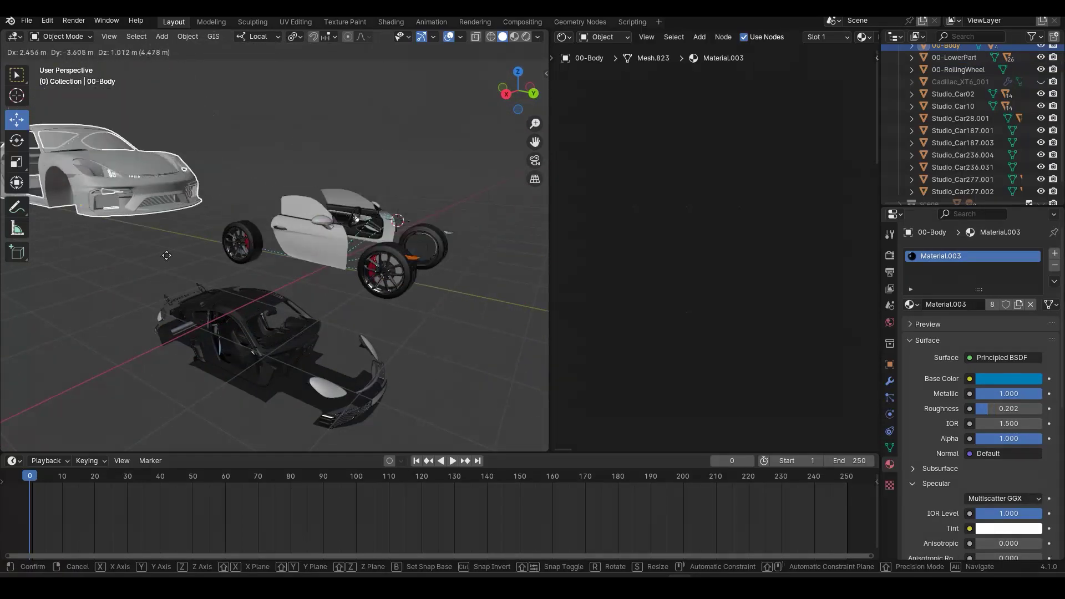
pyautogui.click(397, 334)
pyautogui.moveTo(396, 334); pyautogui.dragTo(290, 313, button='middle')
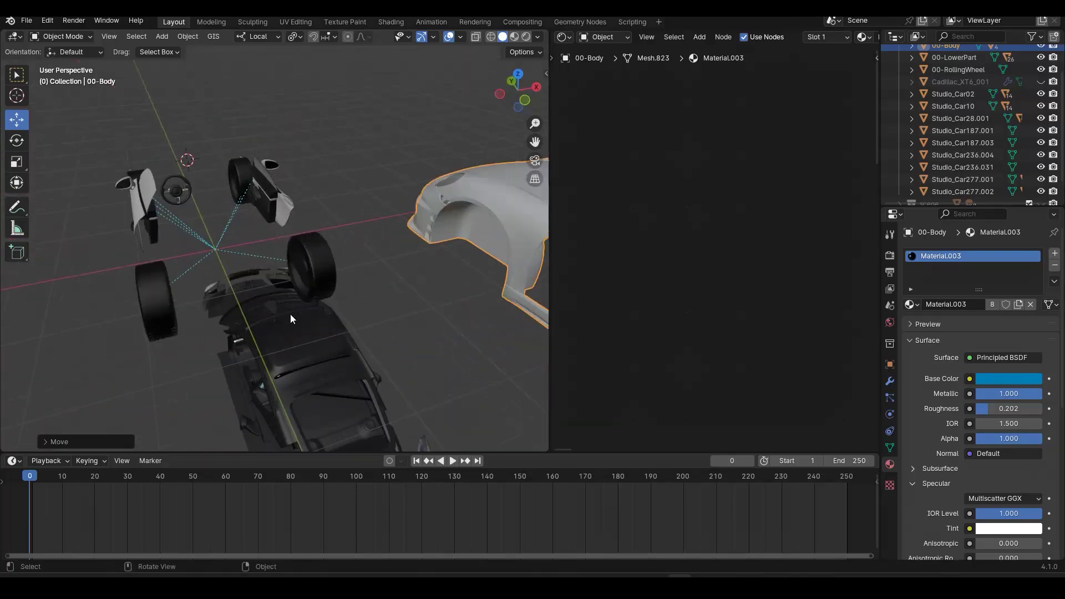
pyautogui.click(239, 383)
pyautogui.moveTo(238, 386); pyautogui.dragTo(400, 353, button='middle')
pyautogui.click(400, 353)
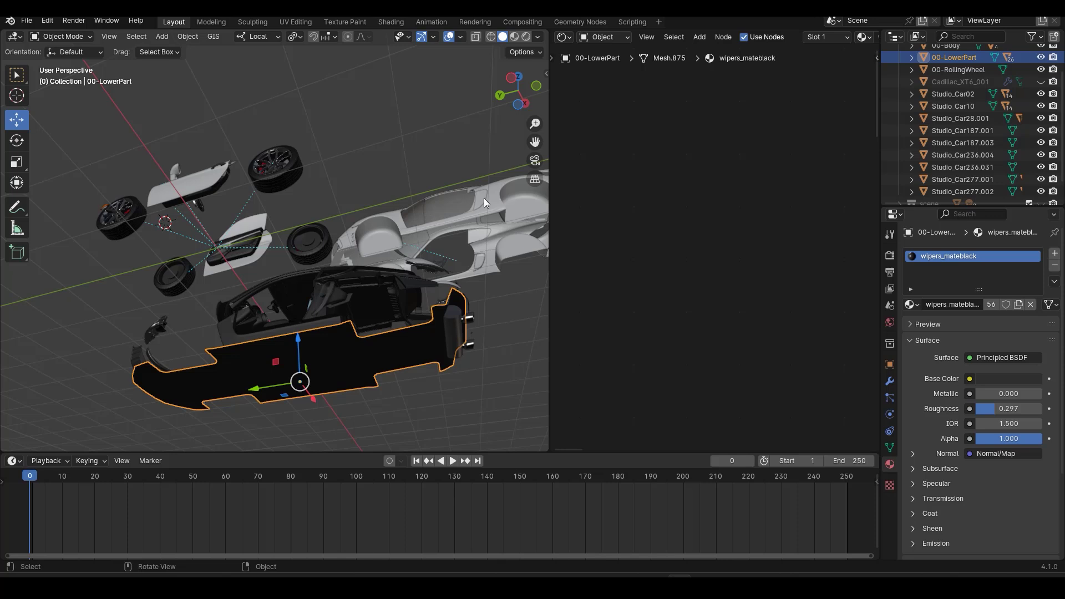
pyautogui.click(452, 209)
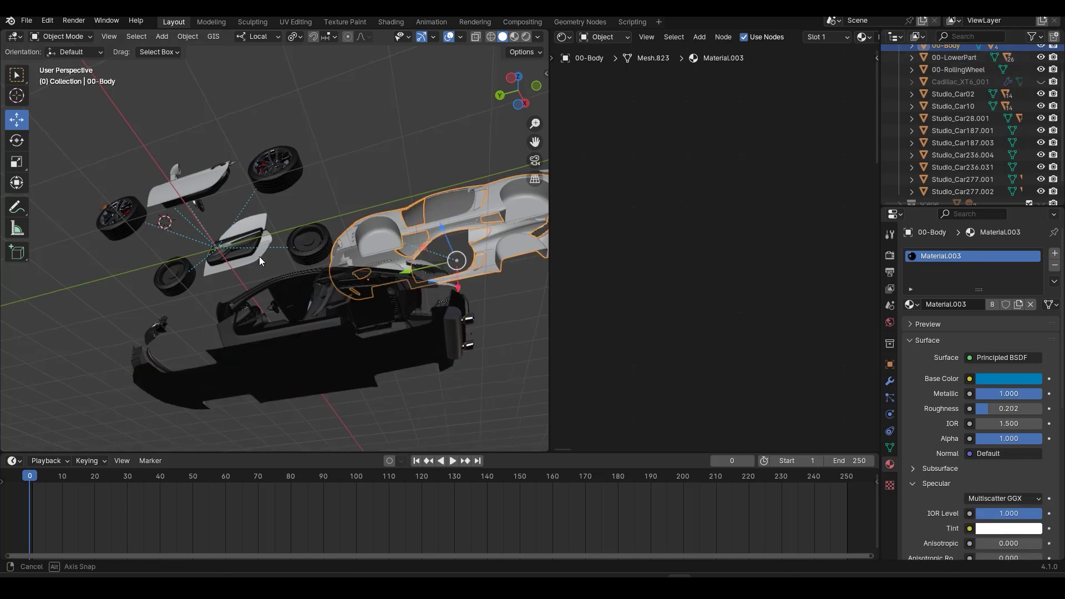
# - Find the wheel rim Rim_RL in the RW_L collection, collapse its children and copy its name
pyautogui.moveTo(259, 256); pyautogui.dragTo(261, 290, button='middle')
pyautogui.click(263, 250)
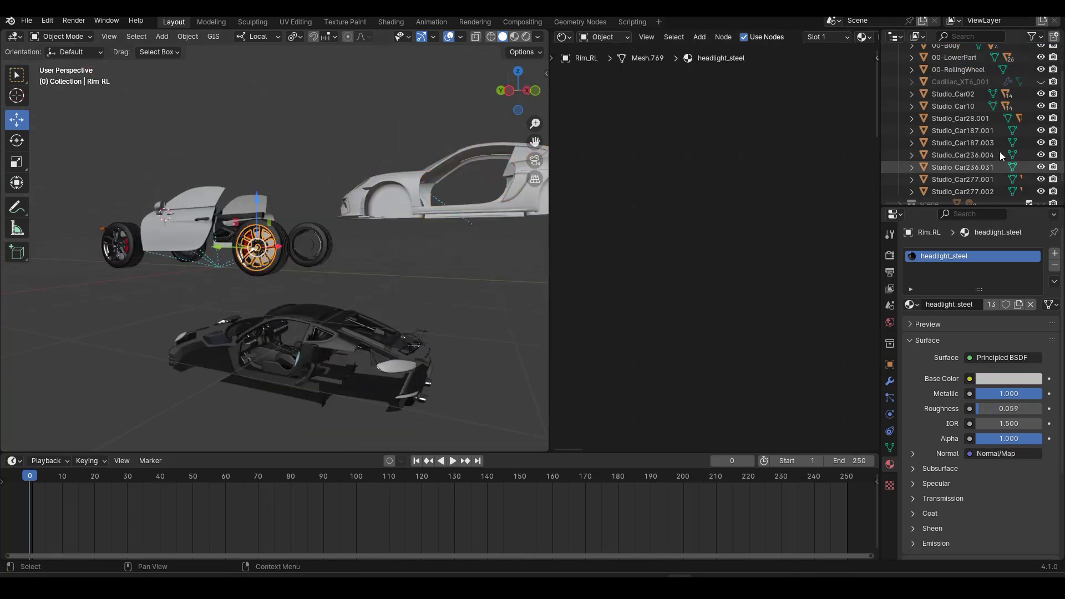
pyautogui.scroll(-5, 1012, 156)
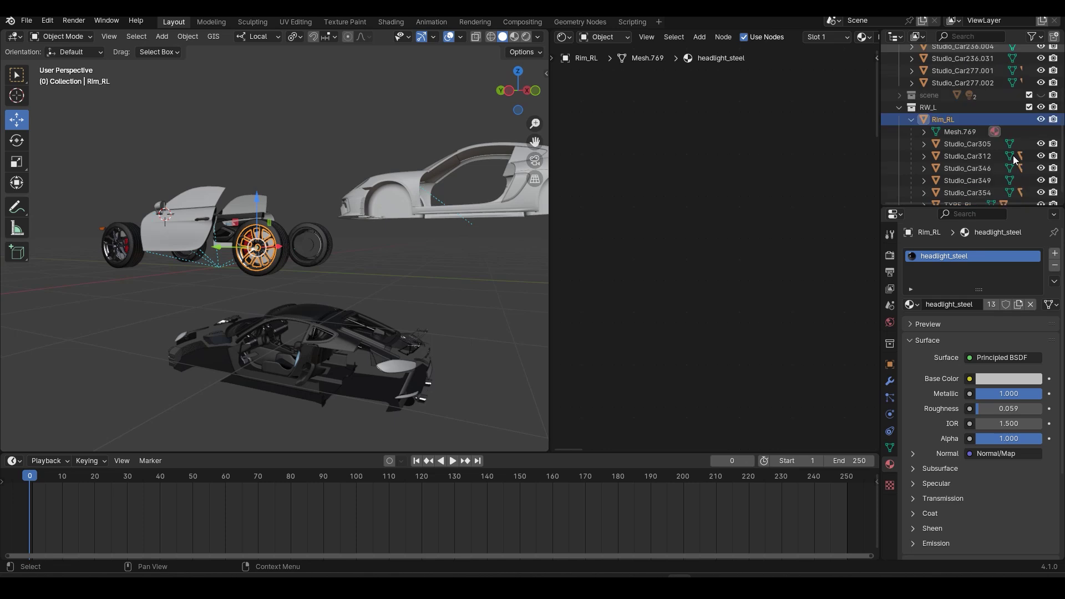
pyautogui.click(912, 119)
pyautogui.doubleClick(944, 194)
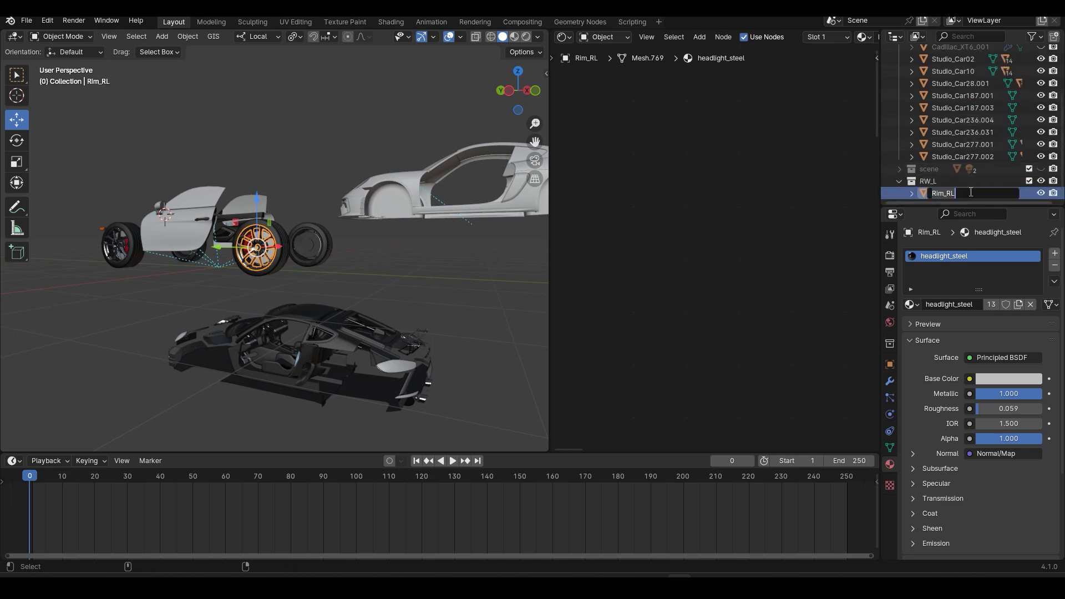
pyautogui.press('Return')
# - Rename the rear right wheel rim Studio_Car28.001 as Rim_RR
pyautogui.moveTo(401, 268); pyautogui.dragTo(262, 256, button='middle')
pyautogui.scroll(4, 296, 280)
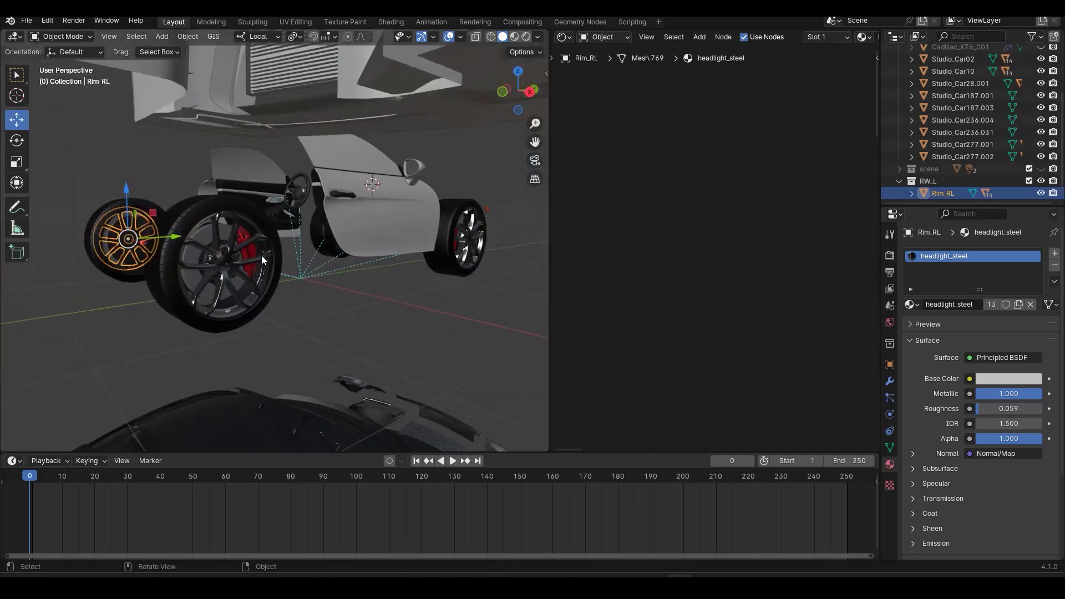
pyautogui.click(261, 255)
pyautogui.doubleClick(956, 83)
pyautogui.write('Rim_RL')
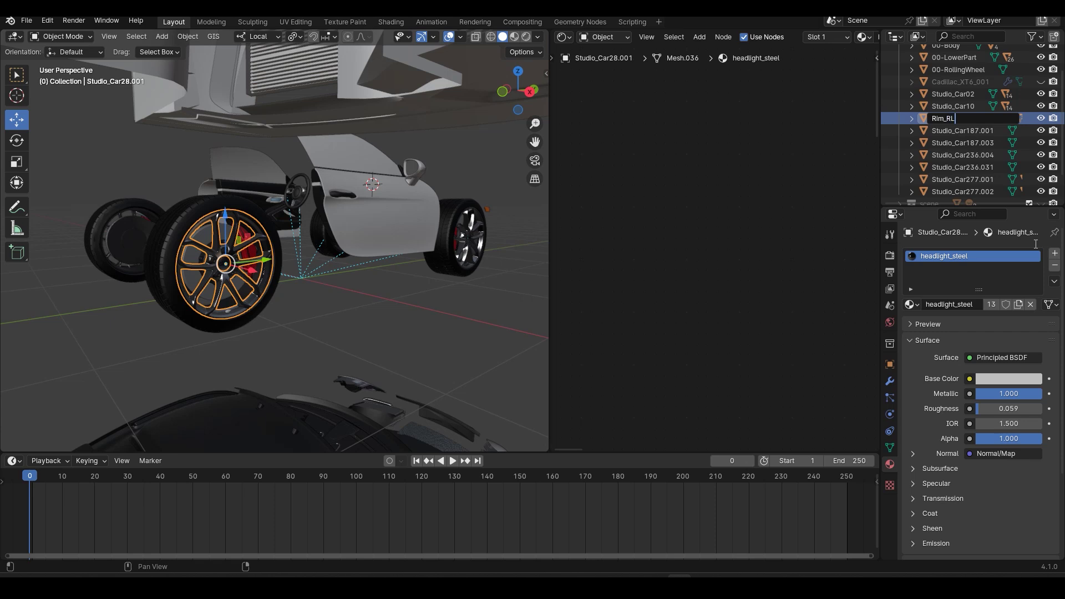
pyautogui.press('Return')
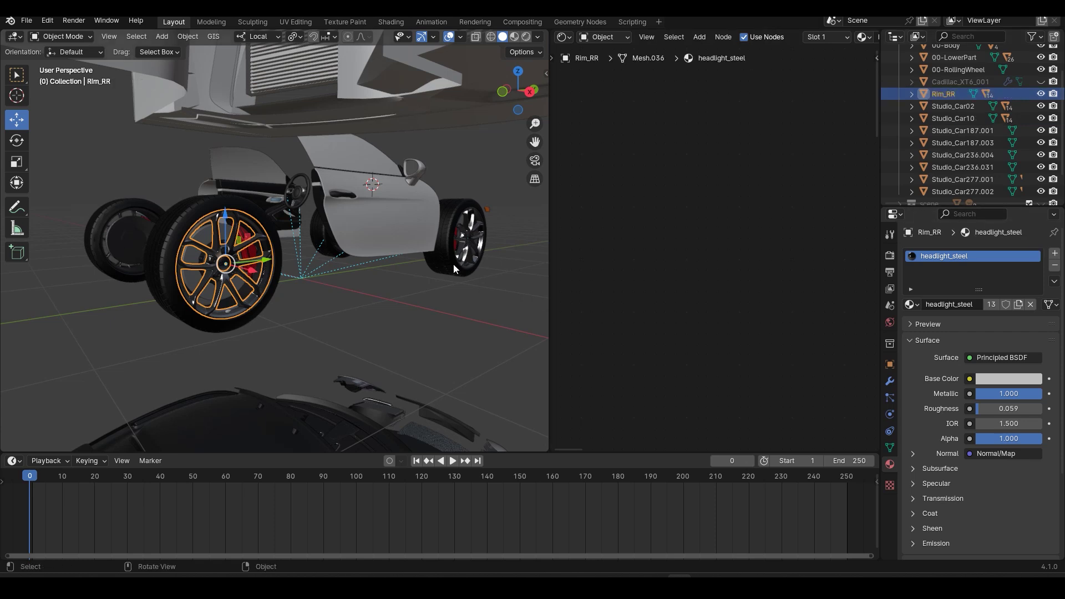
# - Rename the front right wheel rim Studio_Car10 as Rim_FR
pyautogui.click(468, 247)
pyautogui.doubleClick(974, 118)
pyautogui.write('Rim_RL')
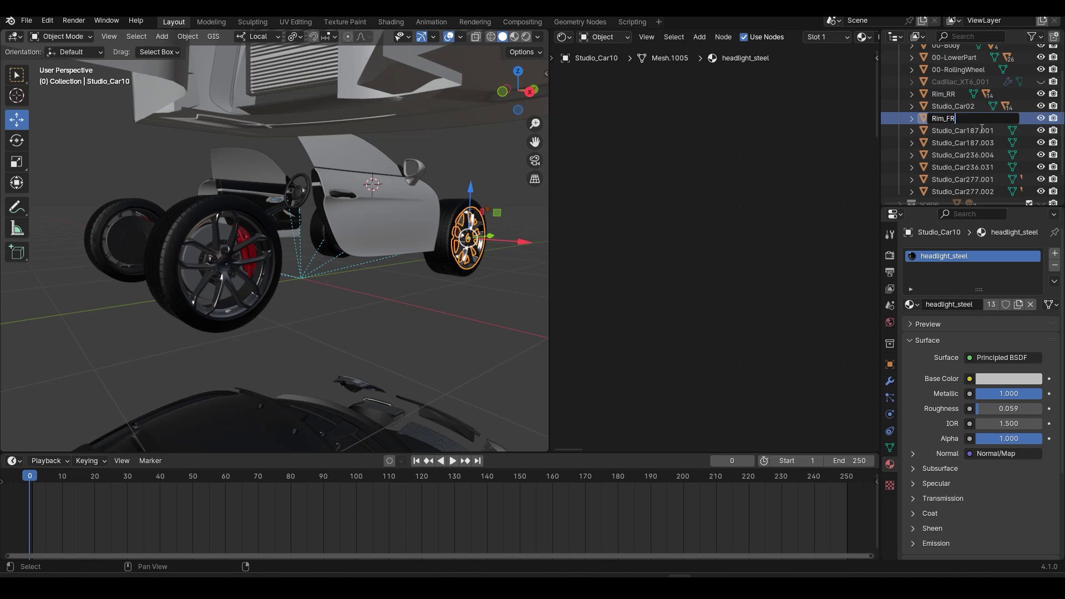
pyautogui.press('Return')
# - Rename the front left wheel rim Studio_Car02 as Rim_FL
pyautogui.moveTo(310, 261); pyautogui.dragTo(297, 242, button='middle')
pyautogui.click(164, 276)
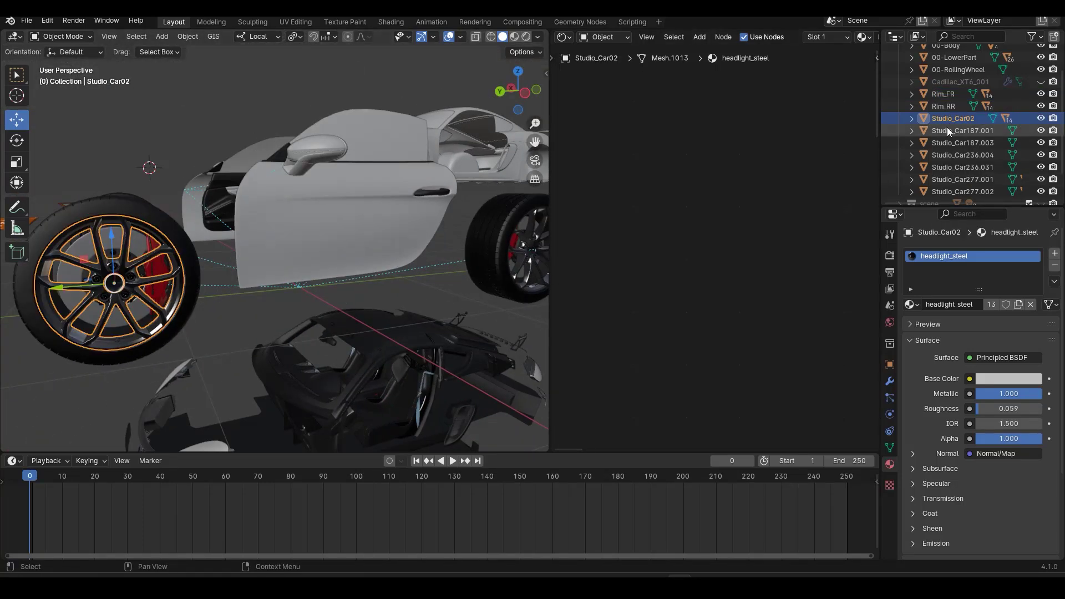
pyautogui.press('F2')
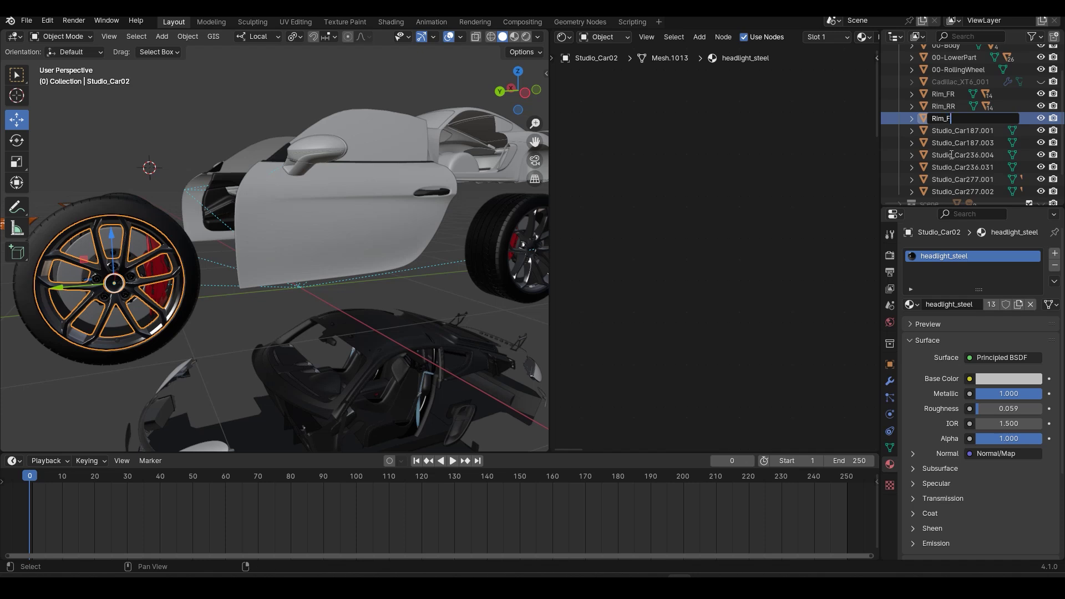
pyautogui.write('Rim_FL')
pyautogui.press('Return')
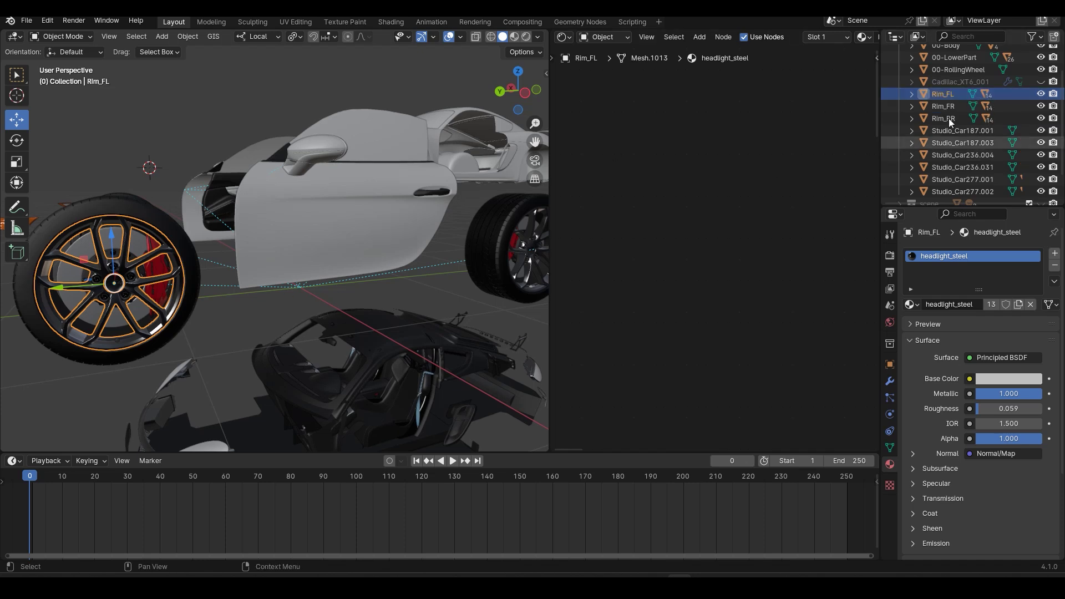
# - Add the prefix 00- to the names of the rims Rim_FL, Rim_FR and Rim_RR
pyautogui.scroll(3, 939, 96)
pyautogui.doubleClick(931, 124)
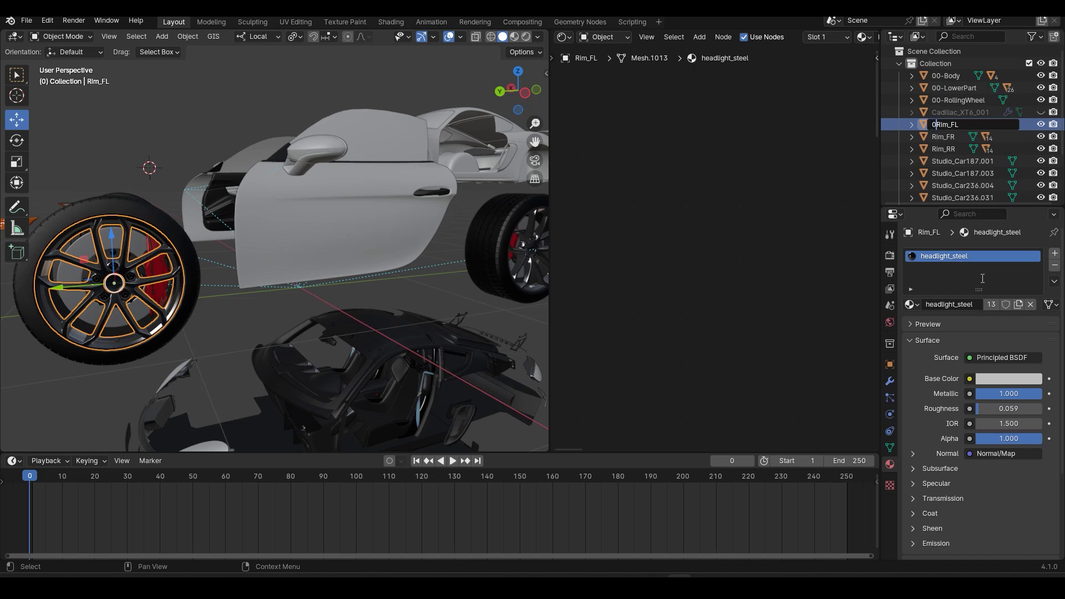
pyautogui.press('Return')
pyautogui.doubleClick(936, 137)
pyautogui.click(934, 123)
pyautogui.press('Return')
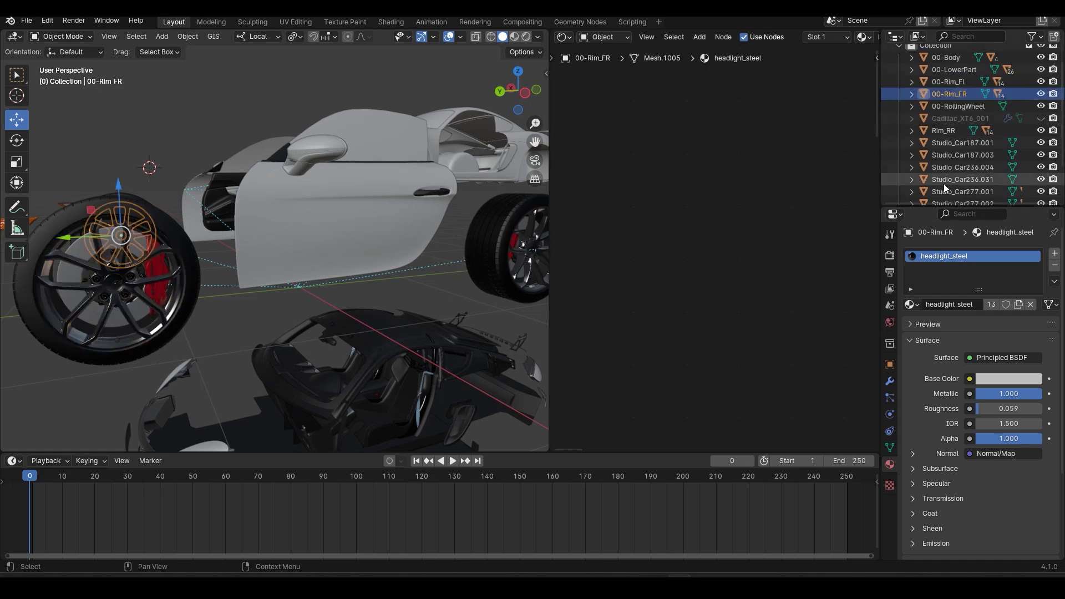
pyautogui.doubleClick(934, 131)
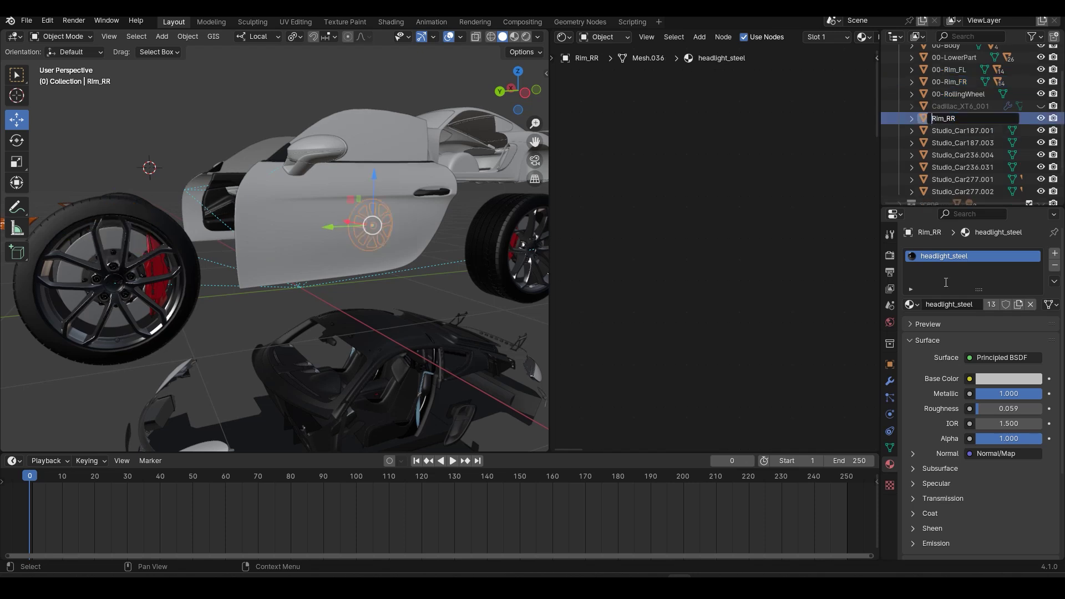
pyautogui.press('Return')
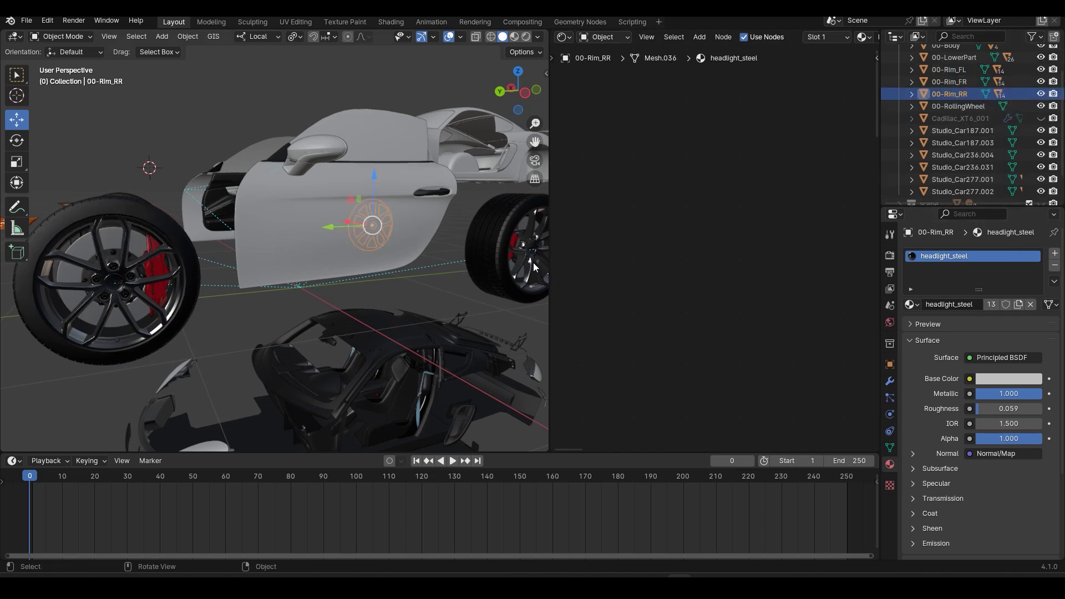
# - Rename the rear left rim Rim_RL in the RW_L collection as 00-Rim_RL
pyautogui.scroll(-5, 533, 263)
pyautogui.click(404, 258)
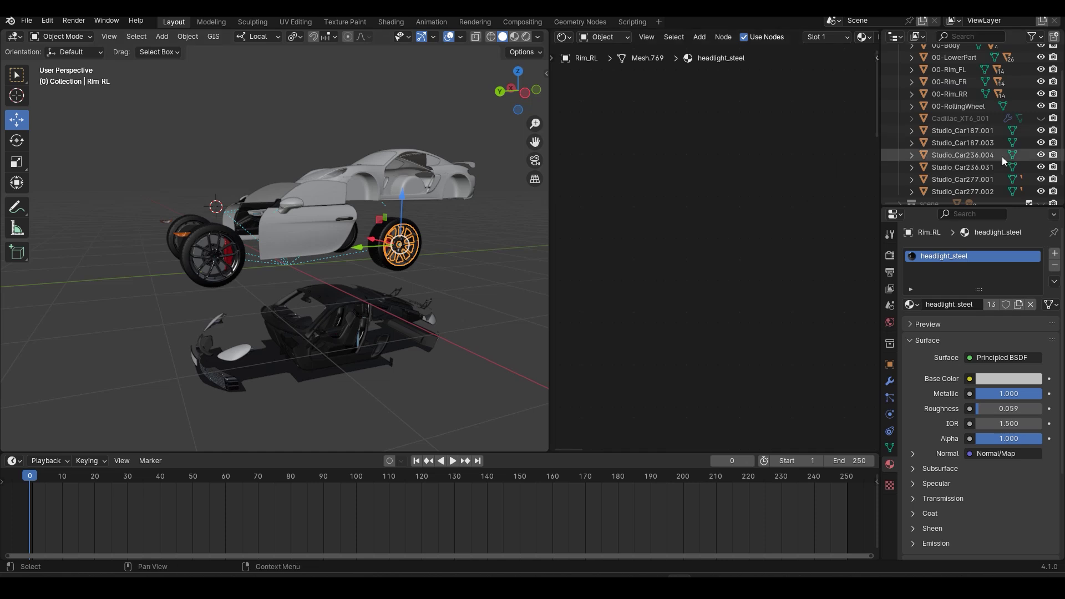
pyautogui.scroll(-2, 1002, 157)
pyautogui.scroll(-1, 976, 156)
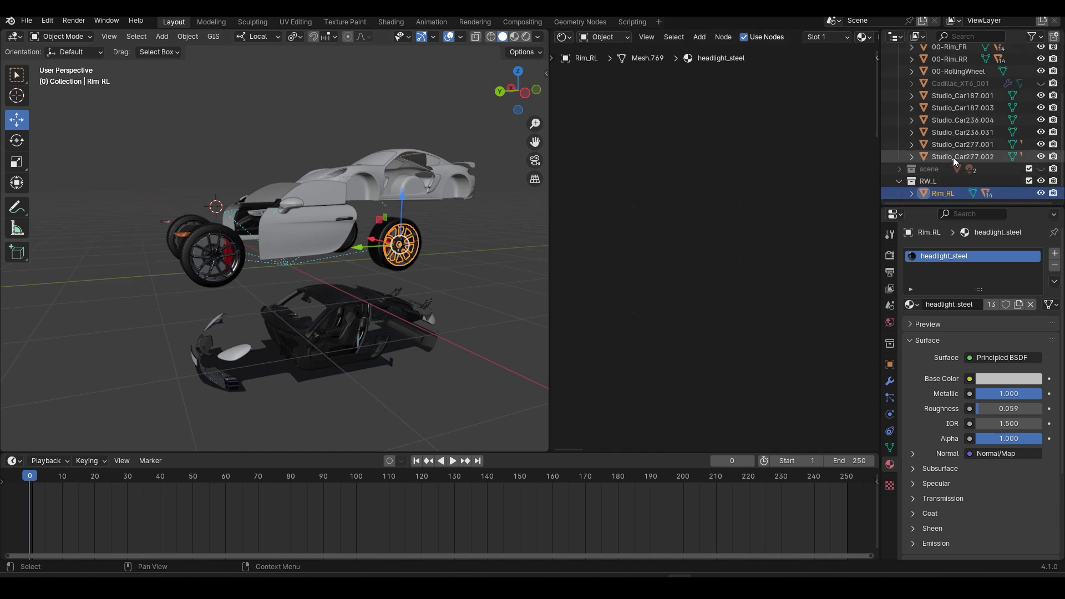
pyautogui.doubleClick(934, 193)
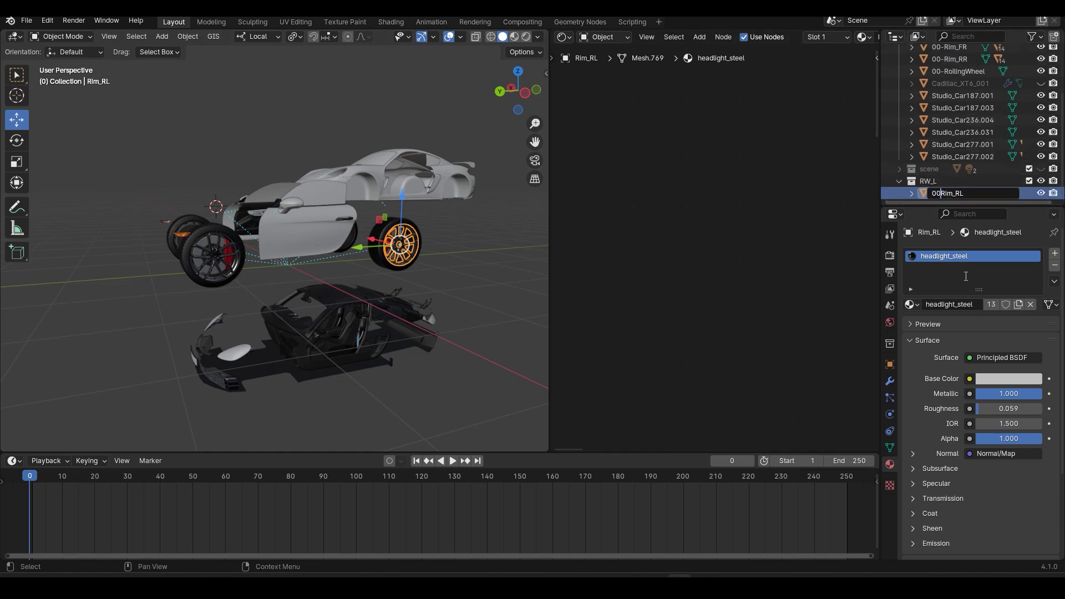
pyautogui.write('00-')
pyautogui.press('Return')
pyautogui.scroll(5, 985, 158)
pyautogui.click(415, 263)
pyautogui.click(417, 262)
pyautogui.scroll(-5, 976, 156)
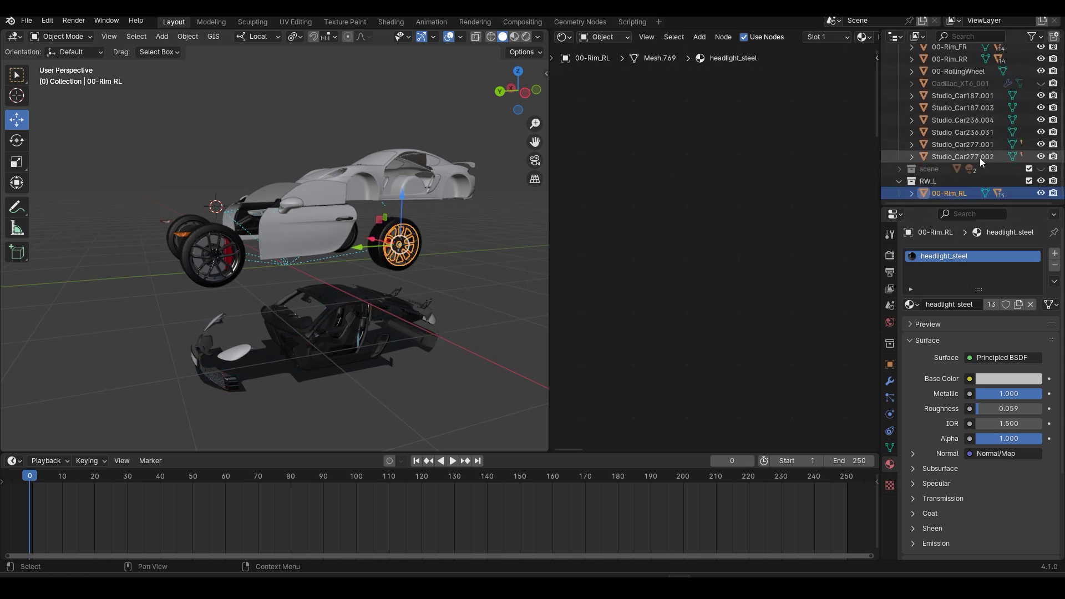
pyautogui.scroll(5, 958, 155)
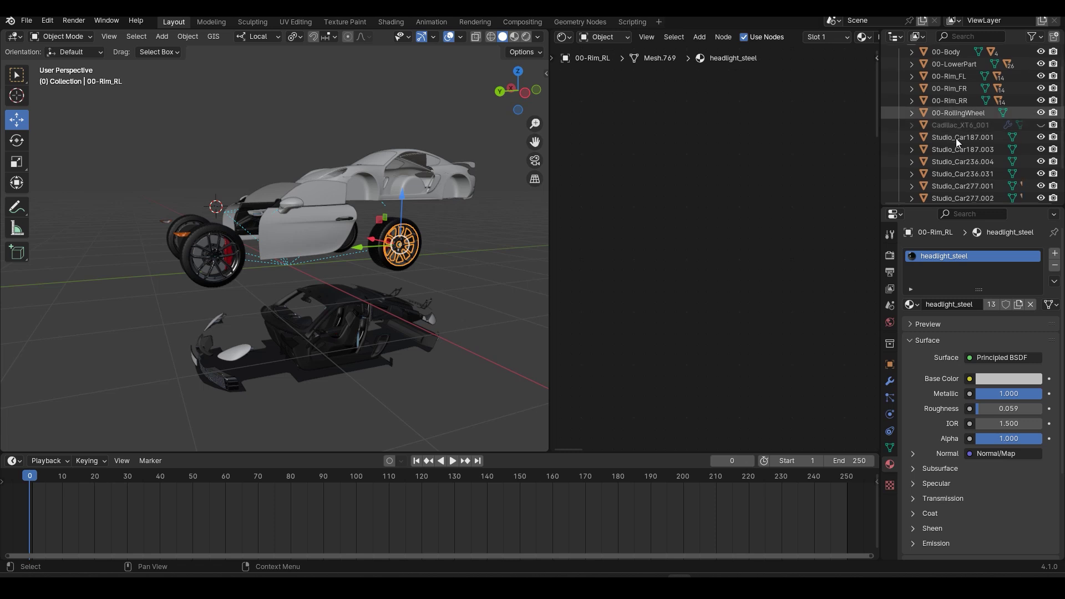
# - Locate Studio_Car187.001 on the model and clear the location of the lower car part to bring it back between the wheels
pyautogui.scroll(-5, 958, 142)
pyautogui.click(946, 95)
pyautogui.moveTo(285, 273); pyautogui.dragTo(351, 308, button='middle')
pyautogui.scroll(3, 350, 310)
pyautogui.scroll(-3, 351, 335)
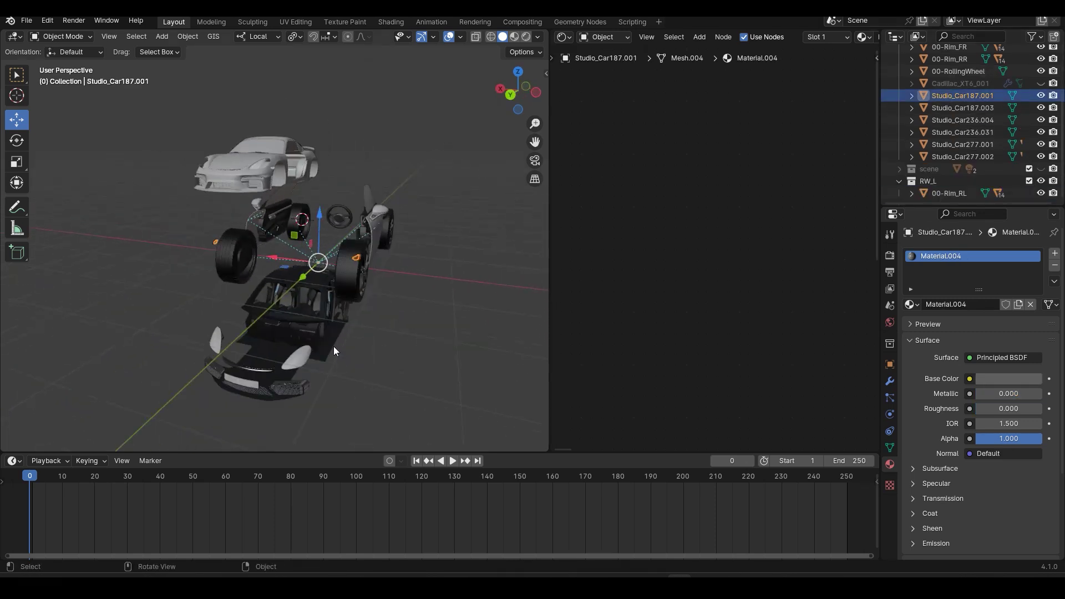
pyautogui.click(334, 347)
pyautogui.hotkey('alt', 'g')
pyautogui.scroll(5, 377, 323)
pyautogui.moveTo(377, 322); pyautogui.dragTo(337, 317, button='middle')
# - Parent the front light part Studio_Car187.001 to the blinker Studio_Car187.003 using the Object option
pyautogui.click(342, 317)
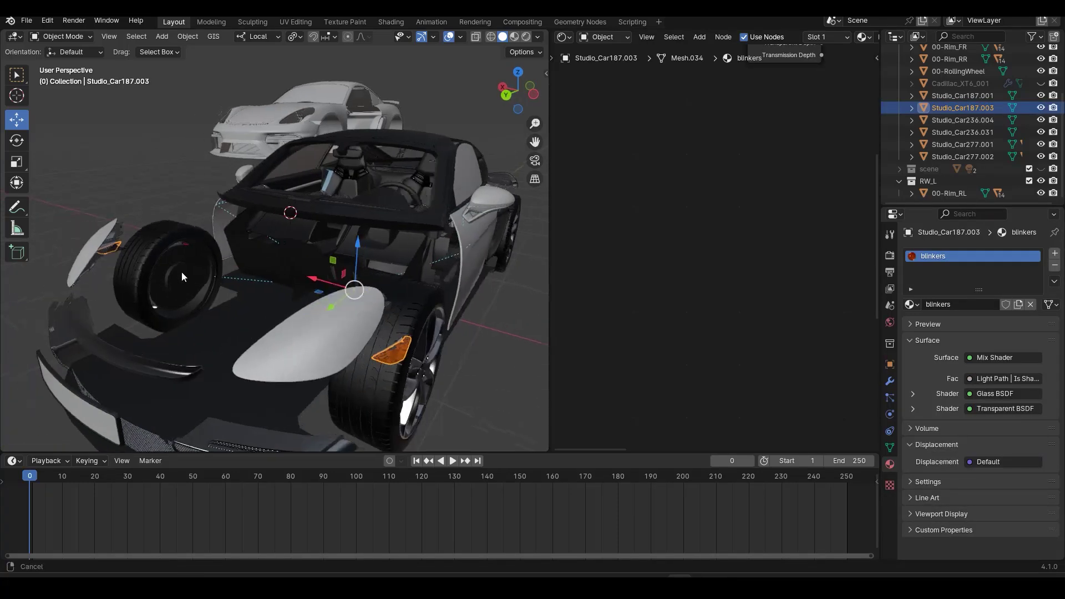
pyautogui.scroll(6, 200, 264)
pyautogui.moveTo(205, 264); pyautogui.dragTo(131, 227, button='middle')
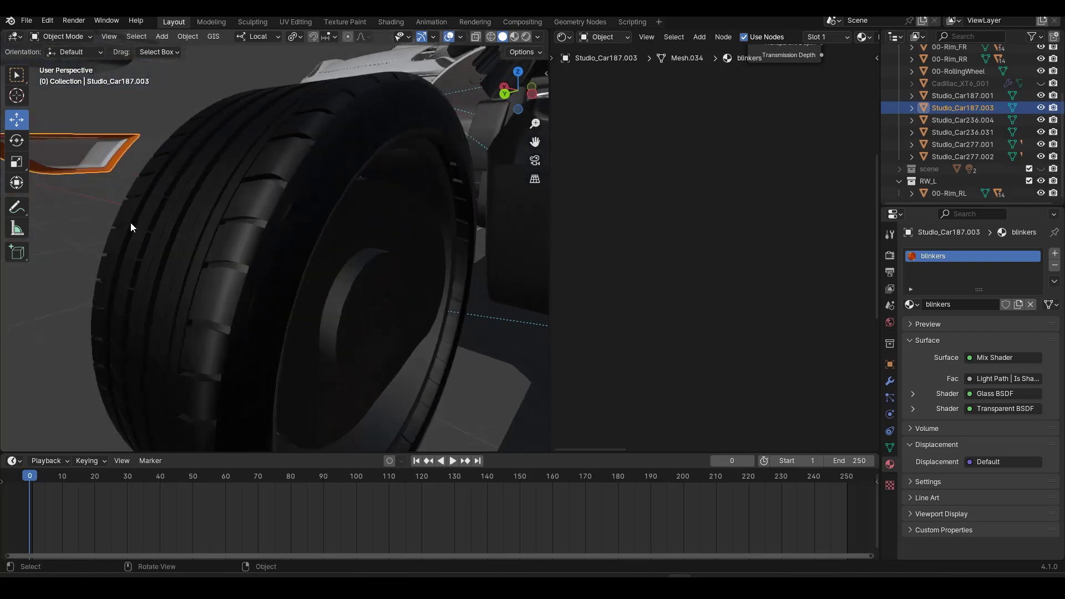
pyautogui.click(100, 155)
pyautogui.keyDown('shift'); pyautogui.click(135, 135); pyautogui.keyUp('shift')
pyautogui.hotkey('ctrl', 'l')
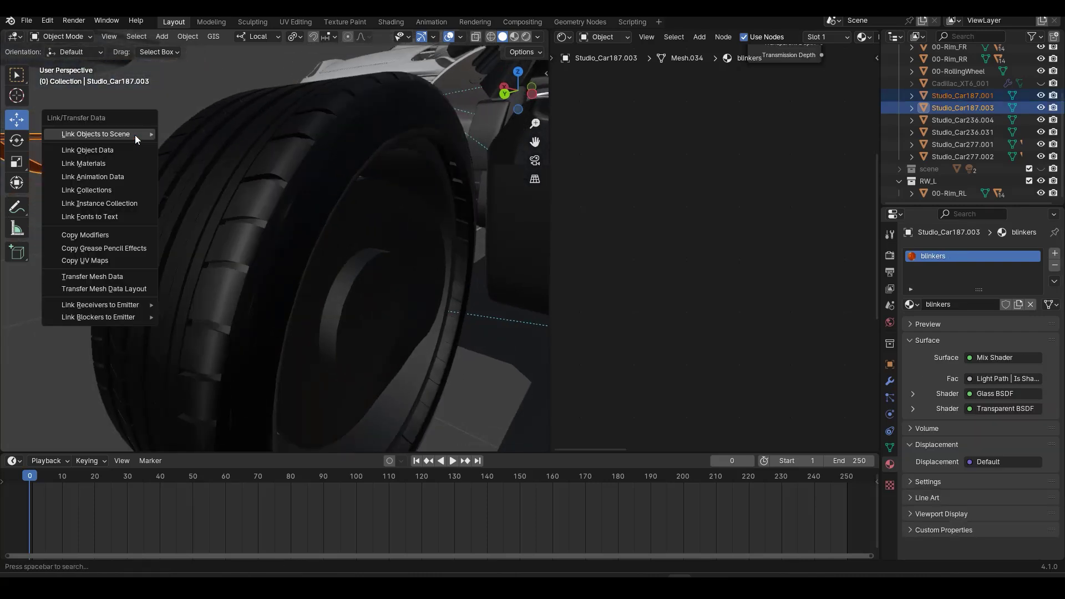
pyautogui.hotkey('ctrl', 'p')
pyautogui.click(242, 197)
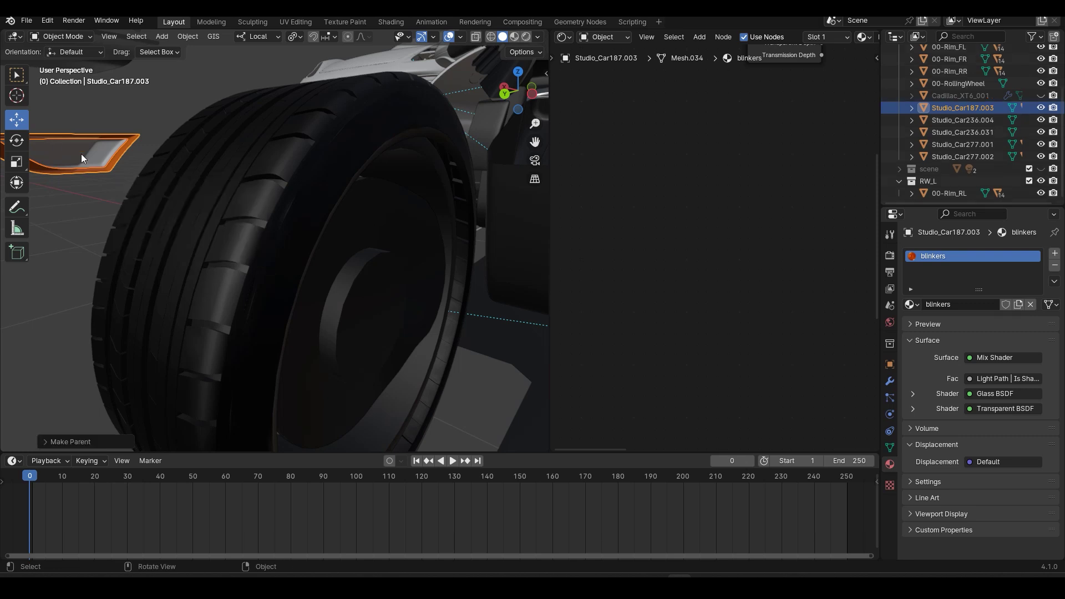
# - Parent the blinker Studio_Car187.003 to the headlight glass 00-F_Light_Shield using the Object option
pyautogui.click(139, 134)
pyautogui.scroll(-5, 147, 160)
pyautogui.keyDown('shift'); pyautogui.click(204, 215); pyautogui.keyUp('shift')
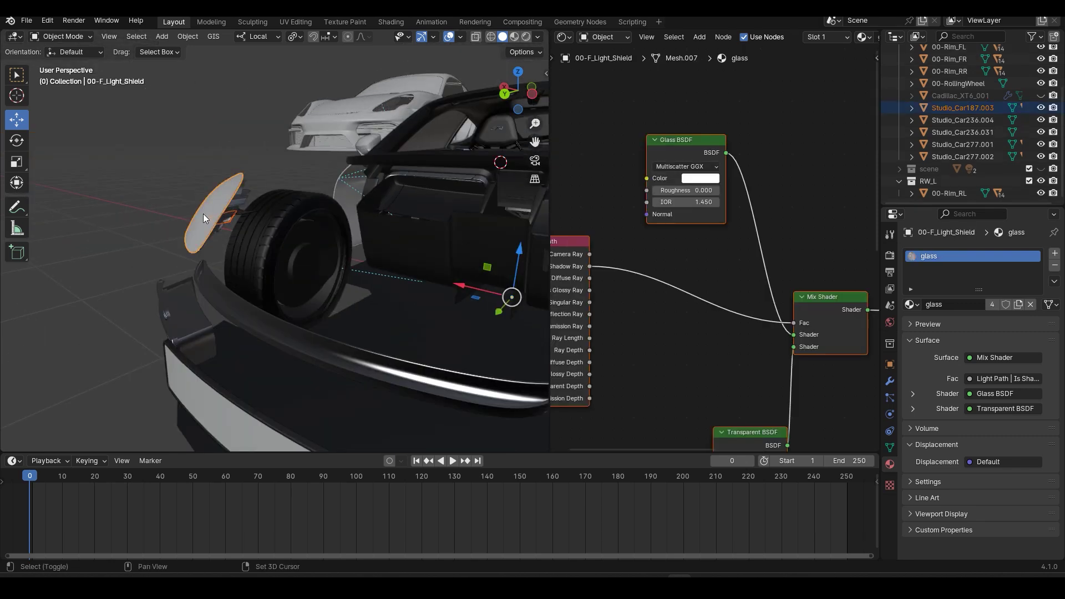
pyautogui.hotkey('ctrl', 'l')
pyautogui.hotkey('ctrl', 'p')
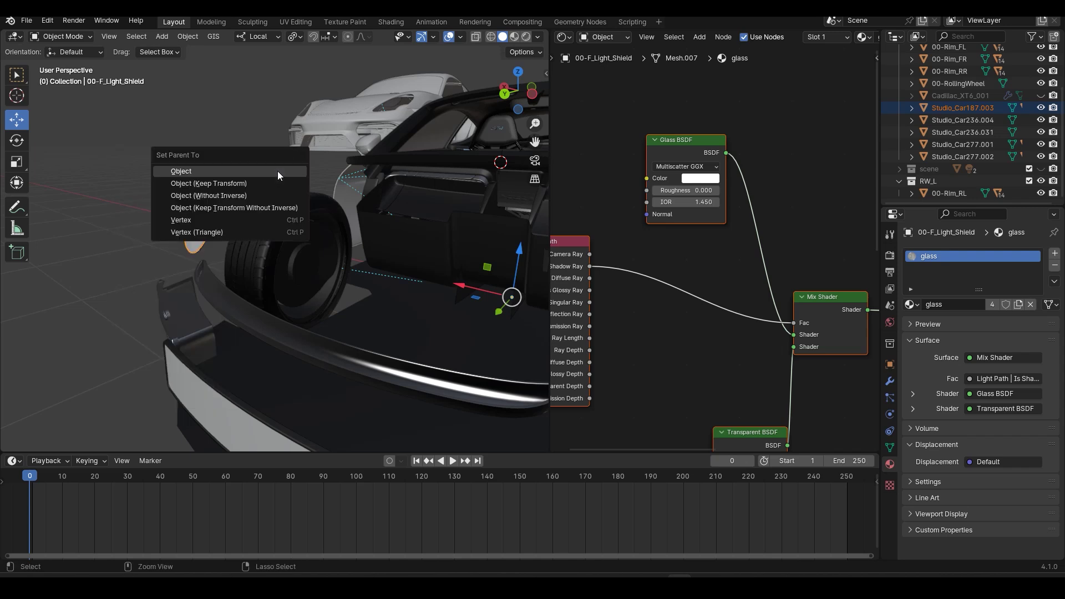
pyautogui.click(276, 171)
# - Move the lower car part with its children away from the doors and wheels, and select the steering wheel 00-RollingWheel
pyautogui.scroll(-4, 336, 272)
pyautogui.moveTo(335, 271); pyautogui.dragTo(339, 250, button='middle')
pyautogui.click(295, 304)
pyautogui.press('g')
pyautogui.click(55, 297)
pyautogui.scroll(2, 286, 272)
pyautogui.click(126, 242)
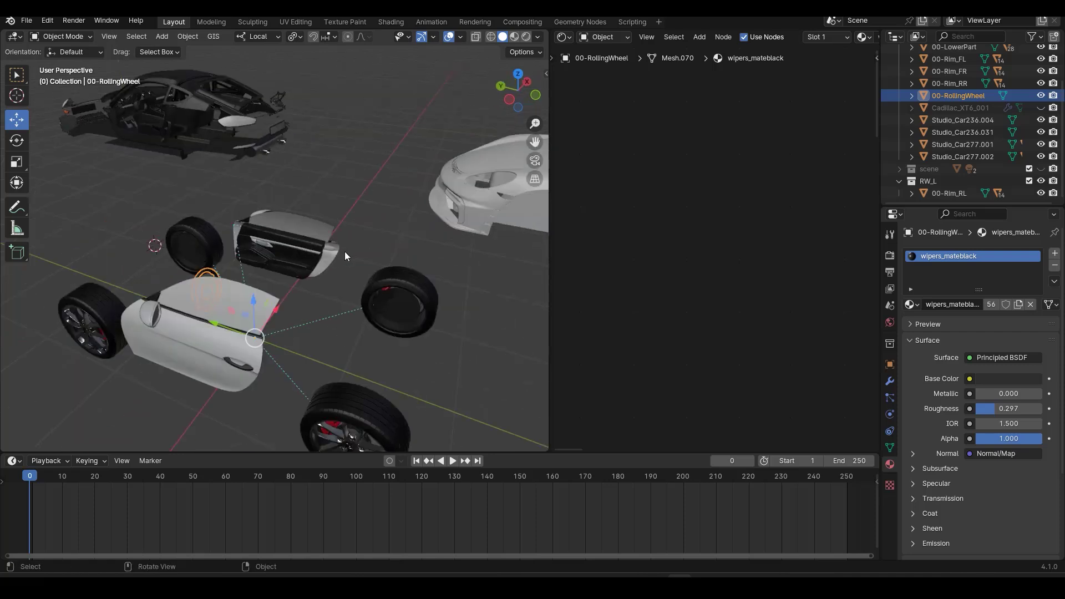
# - Rename the right door Studio_Car277.002 as Door_R
pyautogui.click(330, 252)
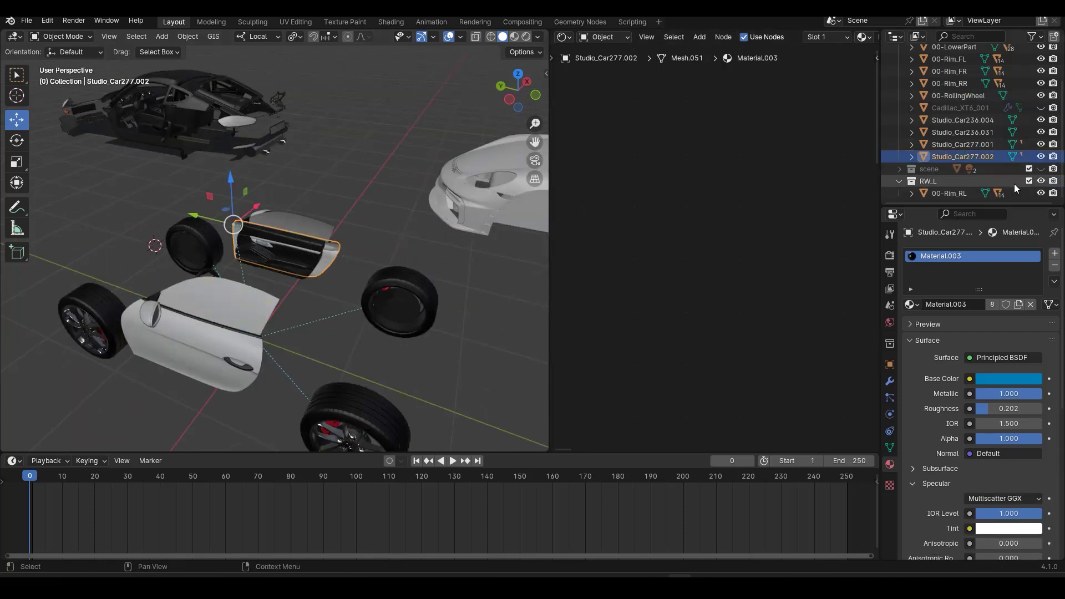
pyautogui.press('g')
pyautogui.rightClick(307, 236)
pyautogui.doubleClick(956, 157)
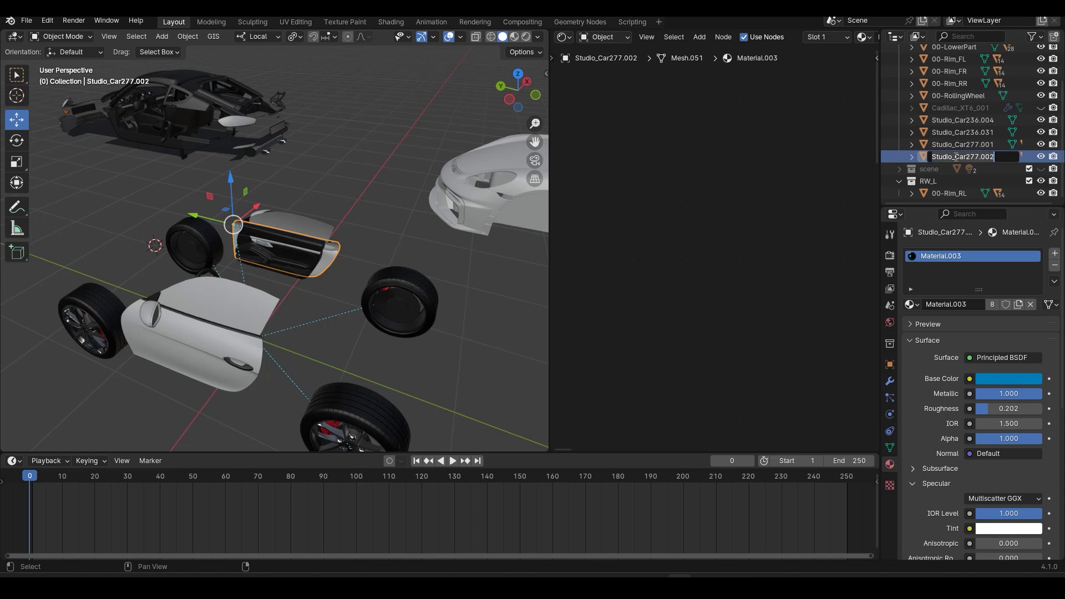
pyautogui.write('Door_')
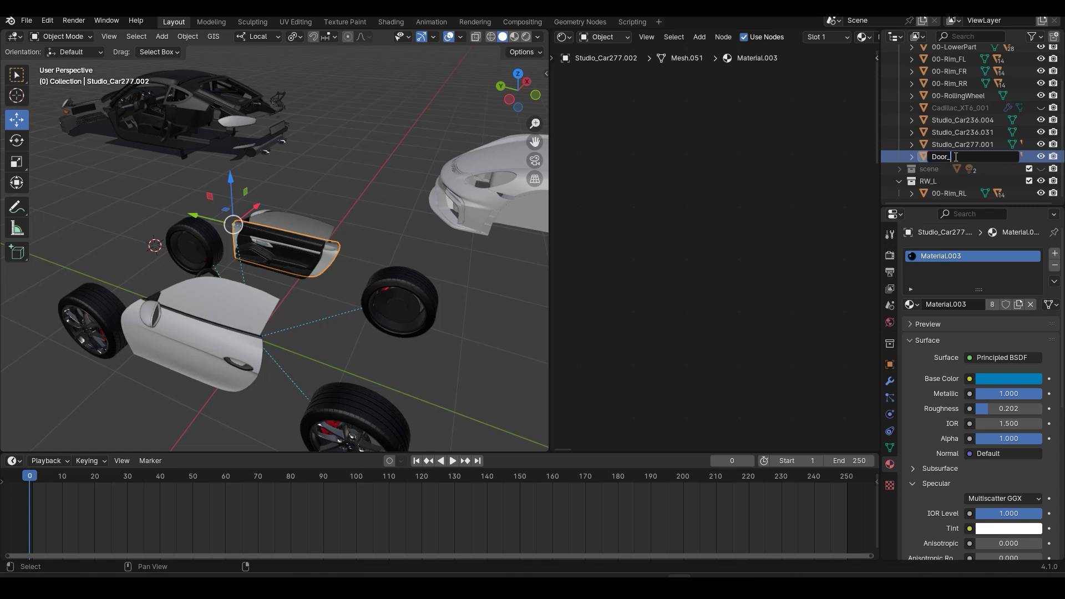
pyautogui.write('R')
pyautogui.press('Return')
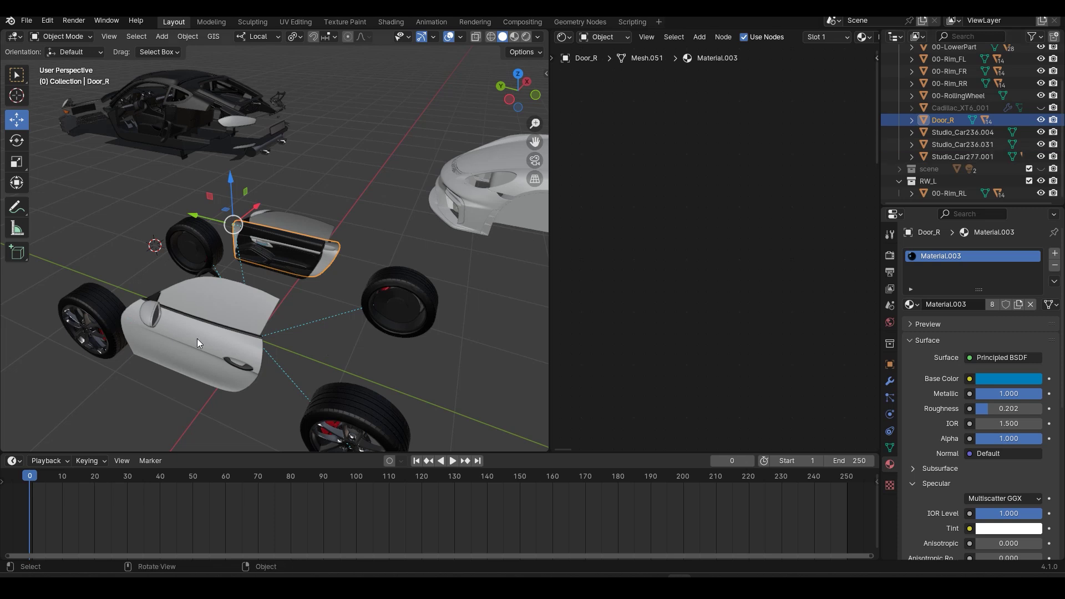
# - Rename the left door Studio_Car277.001 as Door_L
pyautogui.click(953, 158)
pyautogui.doubleClick(946, 158)
pyautogui.write('D')
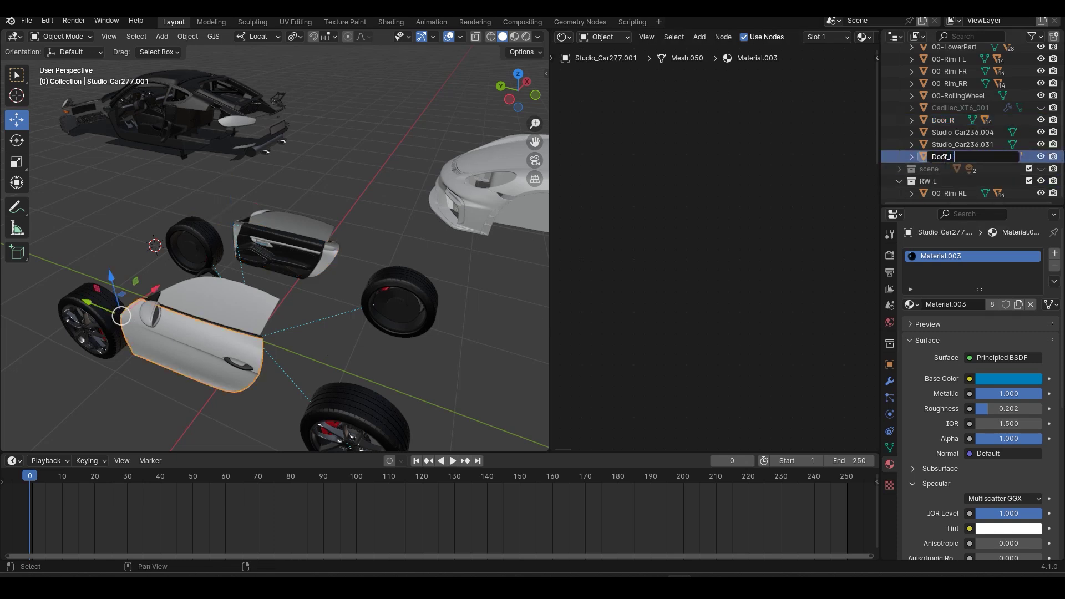
pyautogui.write('oor_L')
pyautogui.press('Return')
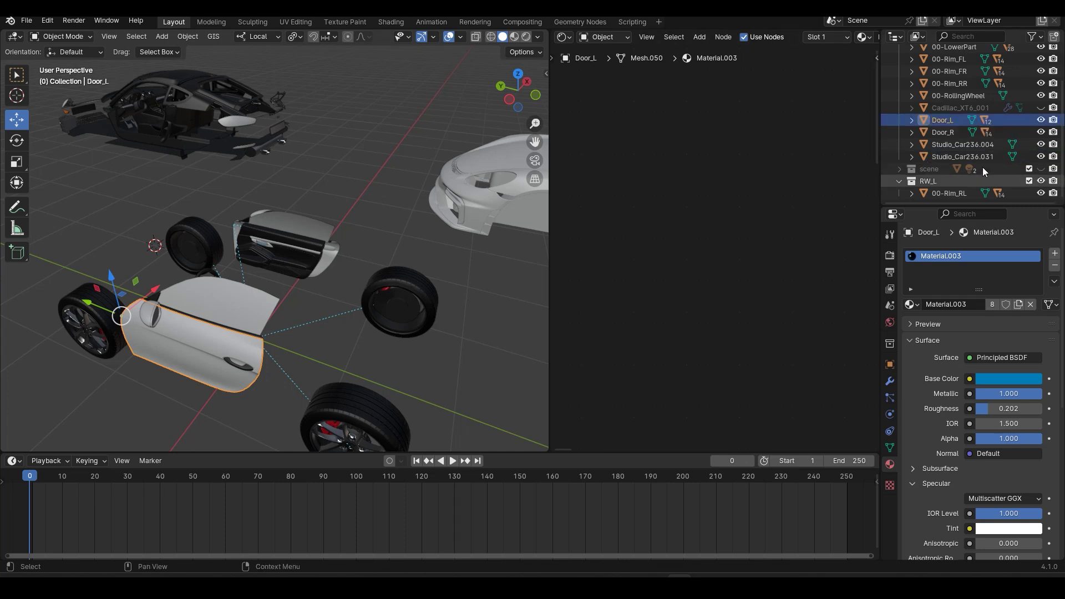
# - Parent the steering wheel emblem Studio_Car236.031 to the steering wheel 00-RollingWheel using the Object option
pyautogui.click(963, 143)
pyautogui.moveTo(305, 299); pyautogui.dragTo(262, 319, button='middle')
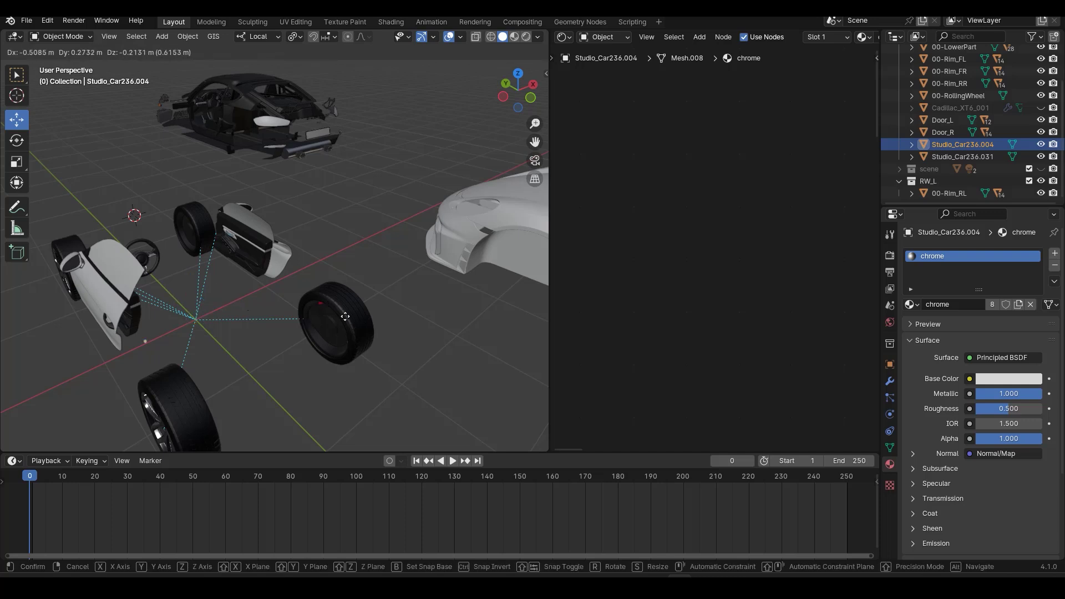
pyautogui.scroll(5, 272, 335)
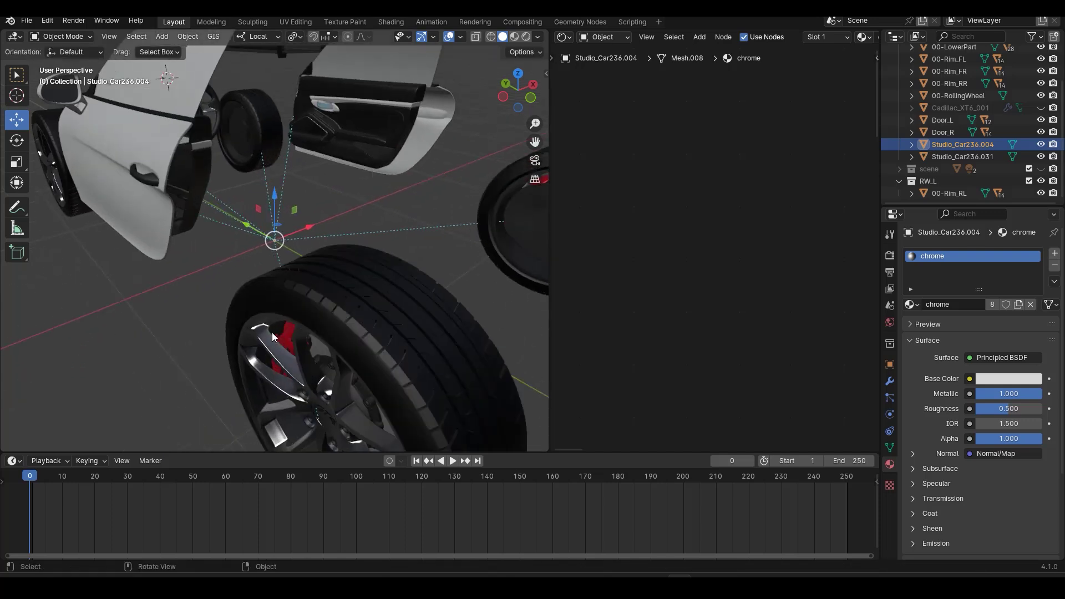
pyautogui.keyDown('ctrl'); pyautogui.click(960, 157); pyautogui.keyUp('ctrl')
pyautogui.scroll(-2, 372, 286)
pyautogui.moveTo(372, 285); pyautogui.dragTo(299, 244, button='middle')
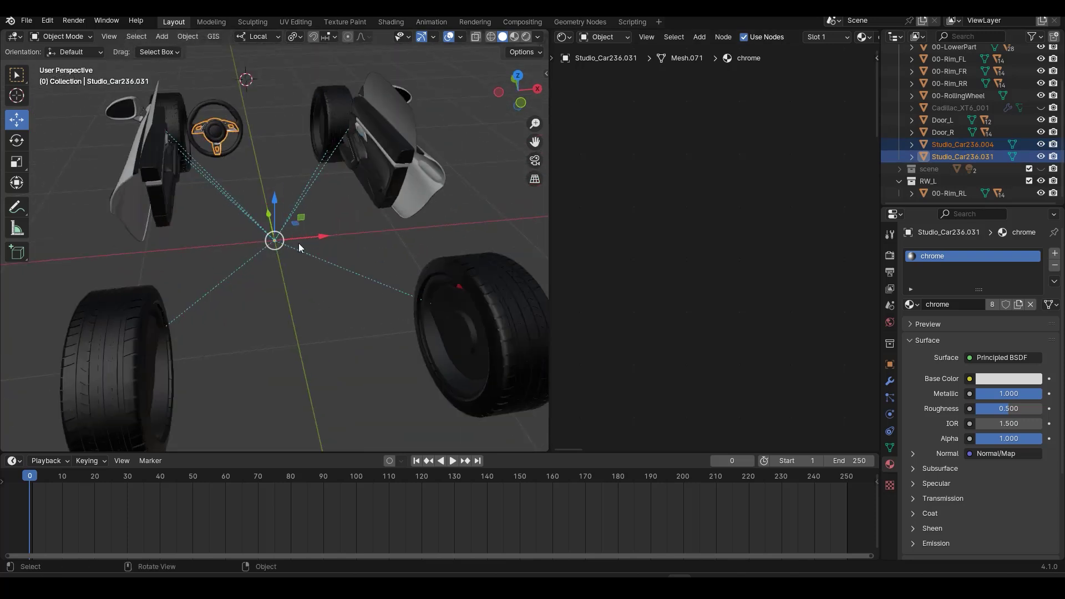
pyautogui.click(216, 141)
pyautogui.click(231, 134)
pyautogui.keyDown('shift'); pyautogui.click(217, 133); pyautogui.keyUp('shift')
pyautogui.hotkey('ctrl', 'l')
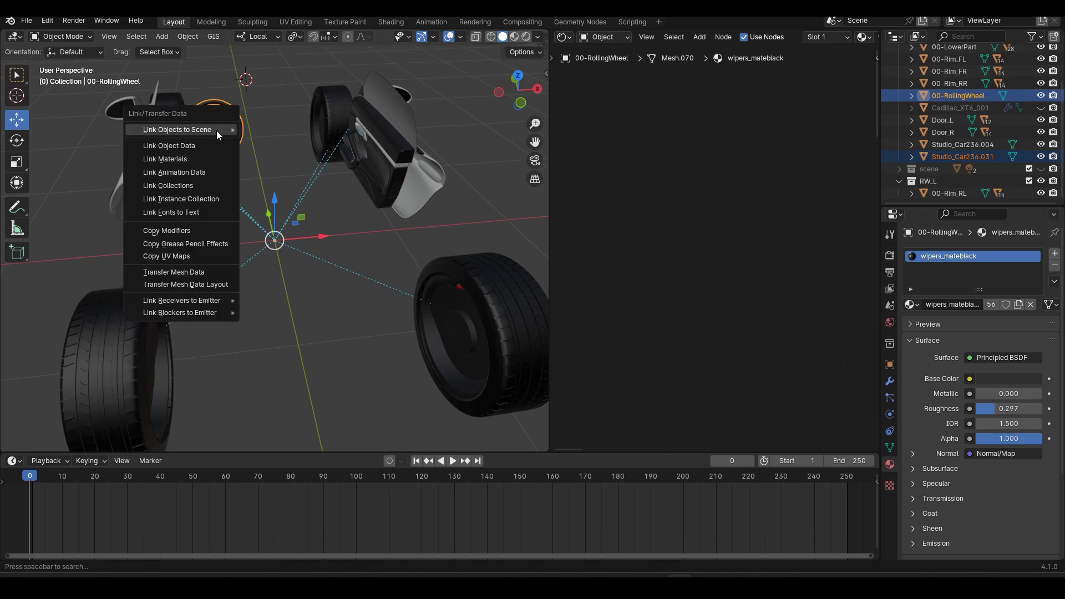
pyautogui.hotkey('ctrl', 'p')
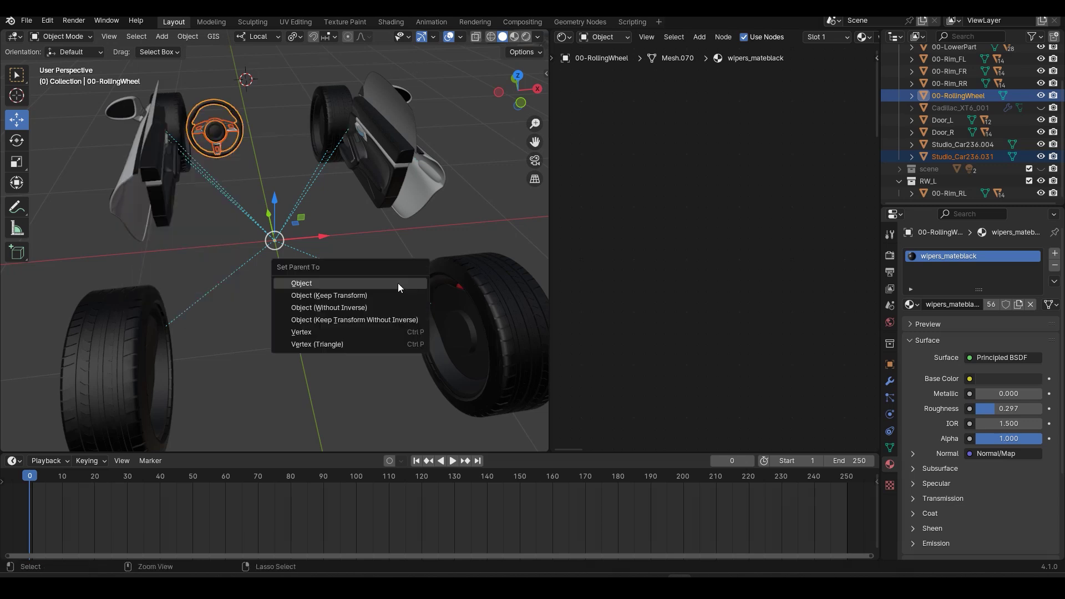
pyautogui.click(397, 283)
# - Test-move the steering wheel 00-RollingWheel to check that its center emblem follows, cancelling the movement each time
pyautogui.click(216, 132)
pyautogui.press('g')
pyautogui.rightClick(410, 153)
pyautogui.scroll(1, 266, 186)
pyautogui.keyDown('shift'); pyautogui.moveTo(272, 189); pyautogui.dragTo(373, 223, button='middle'); pyautogui.keyUp('shift')
pyautogui.scroll(5, 328, 213)
pyautogui.click(384, 153)
pyautogui.press('g')
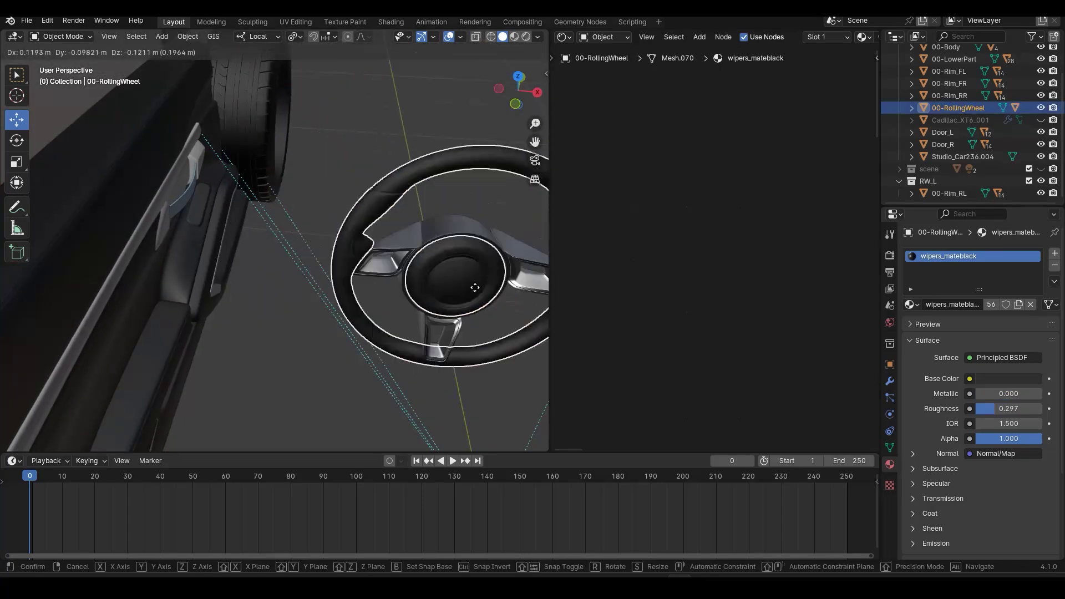
pyautogui.rightClick(422, 279)
# - Isolate the leftover object Studio_Car236.004 from the car parts and delete it
pyautogui.click(941, 159)
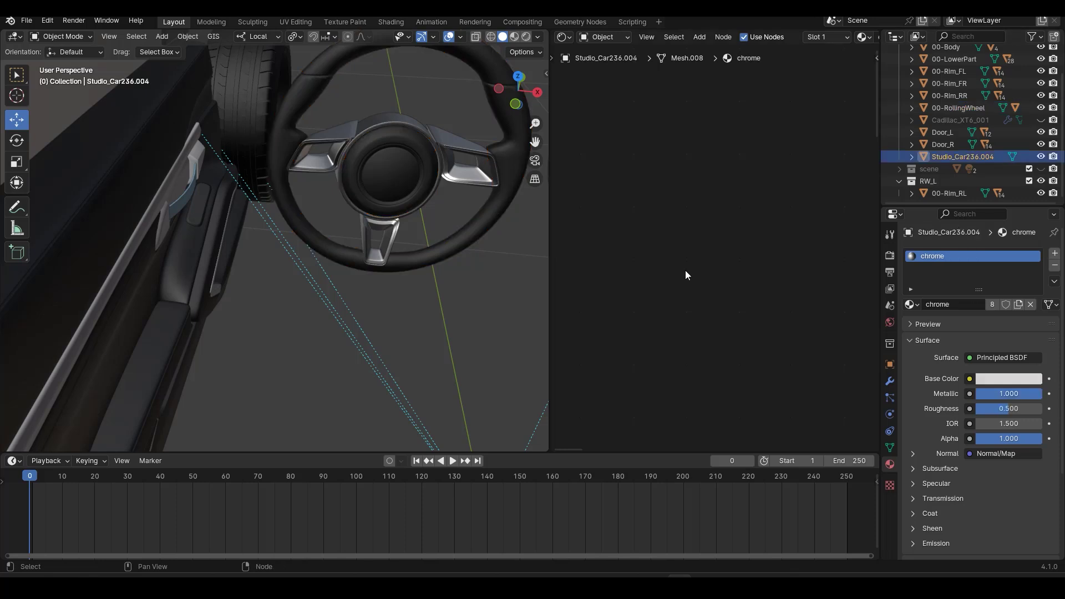
pyautogui.press('KP_Decimal')
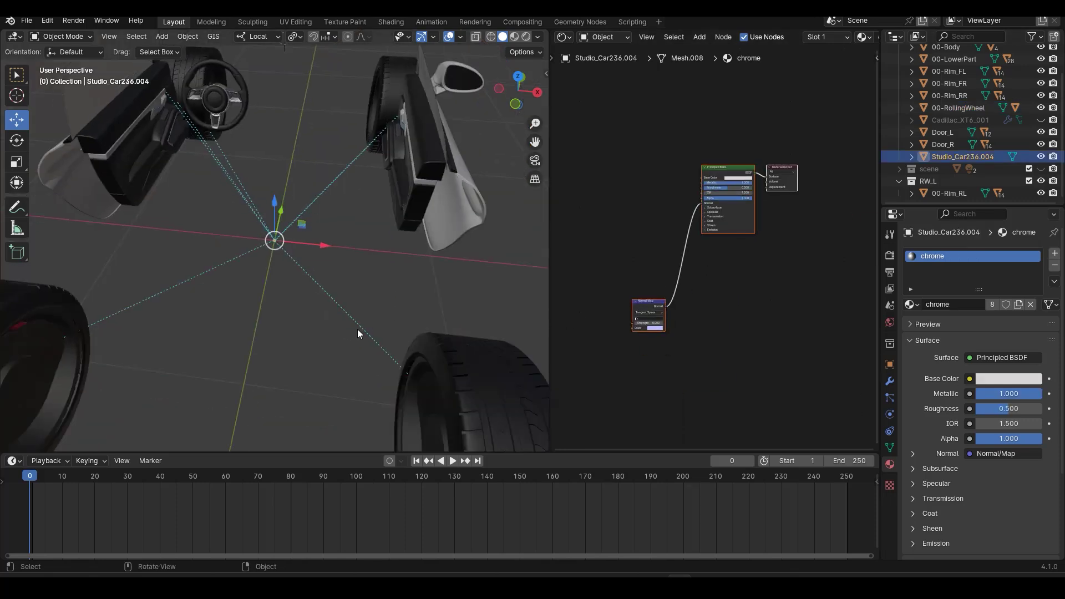
pyautogui.scroll(-6, 419, 241)
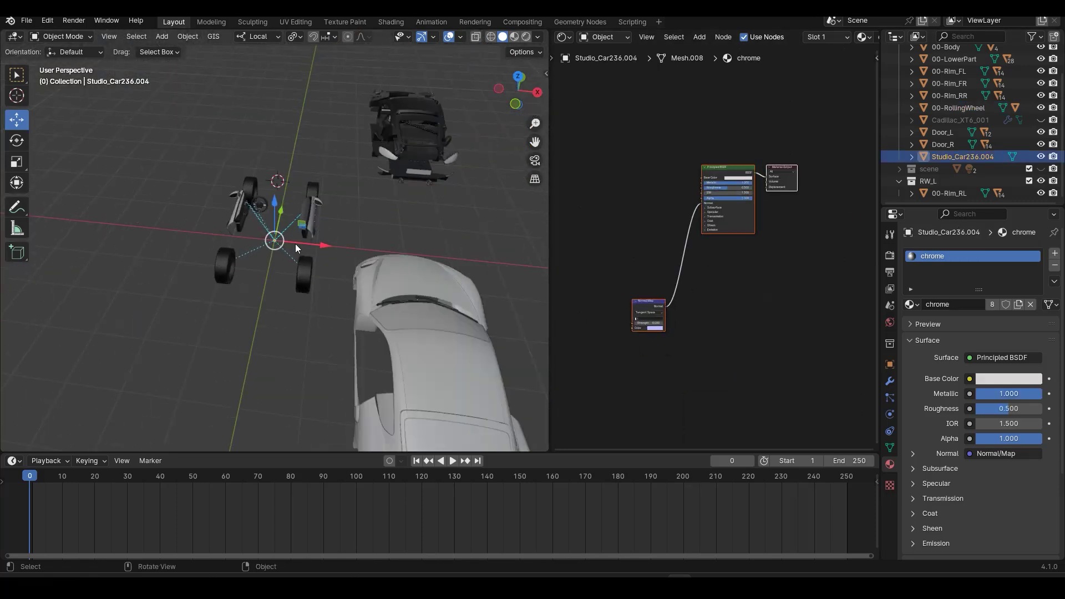
pyautogui.press('g')
pyautogui.click(343, 155)
pyautogui.press('KP_Decimal')
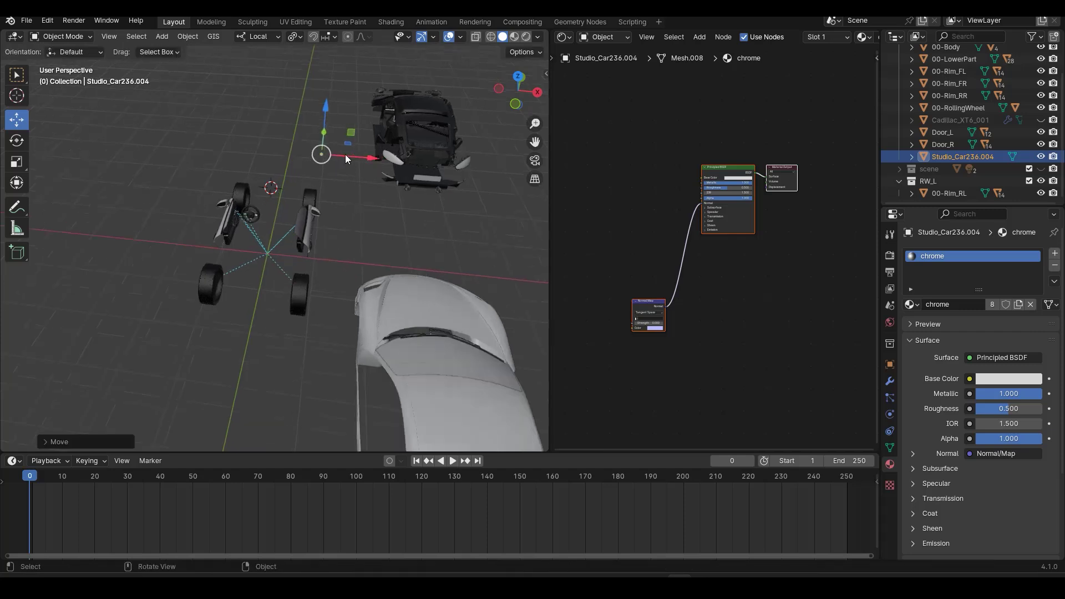
pyautogui.scroll(-5, 333, 161)
pyautogui.scroll(-4, 313, 206)
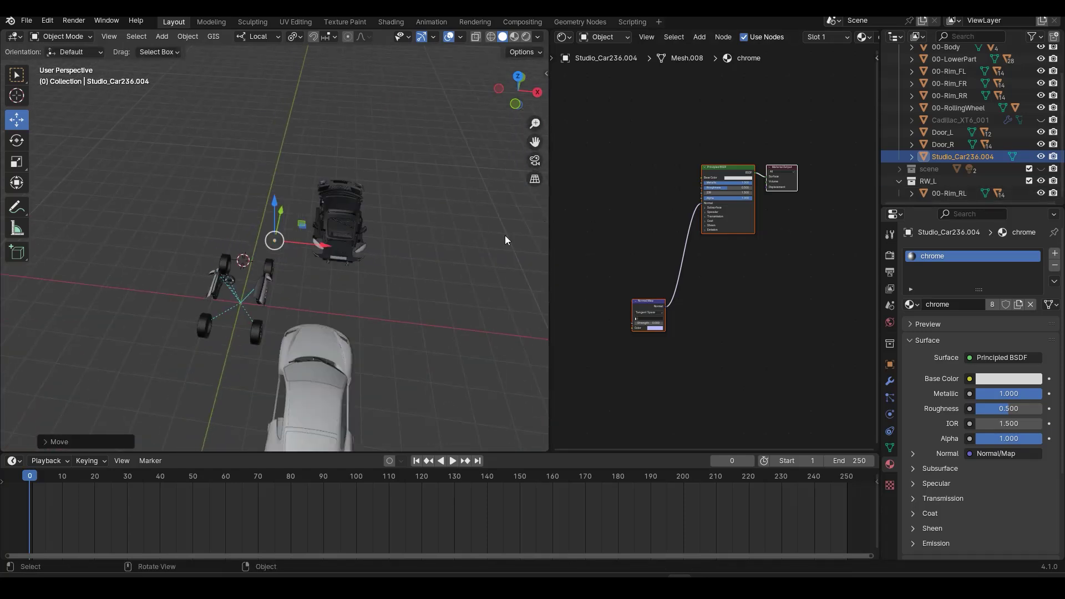
pyautogui.press('Delete')
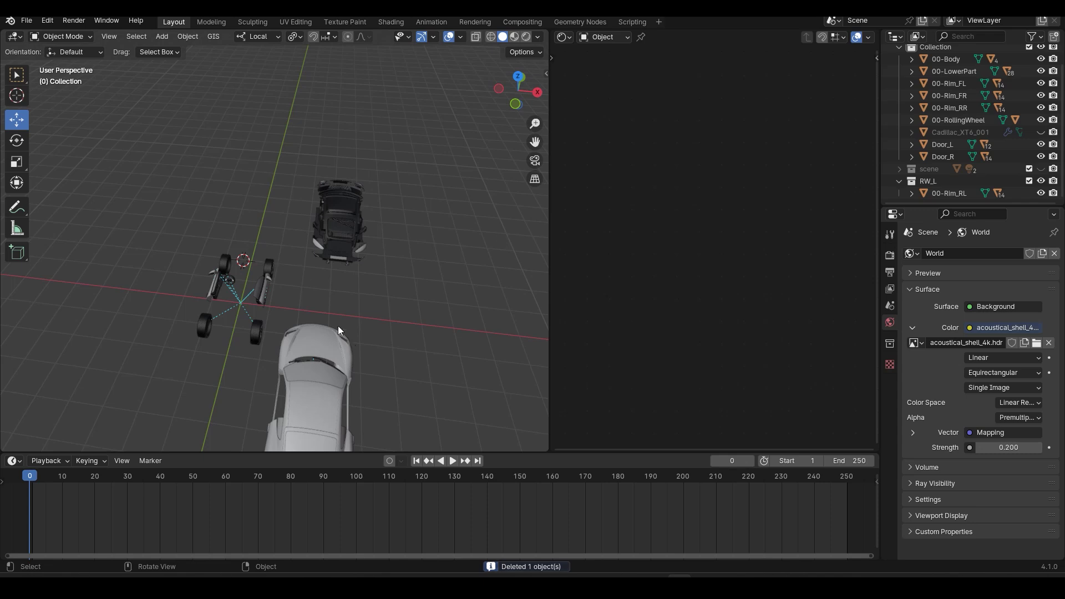
# - Clear the location of 00-Body and 00-LowerPart to reassemble the car around the doors and wheels
pyautogui.moveTo(396, 323); pyautogui.dragTo(416, 239, button='middle')
pyautogui.click(422, 230)
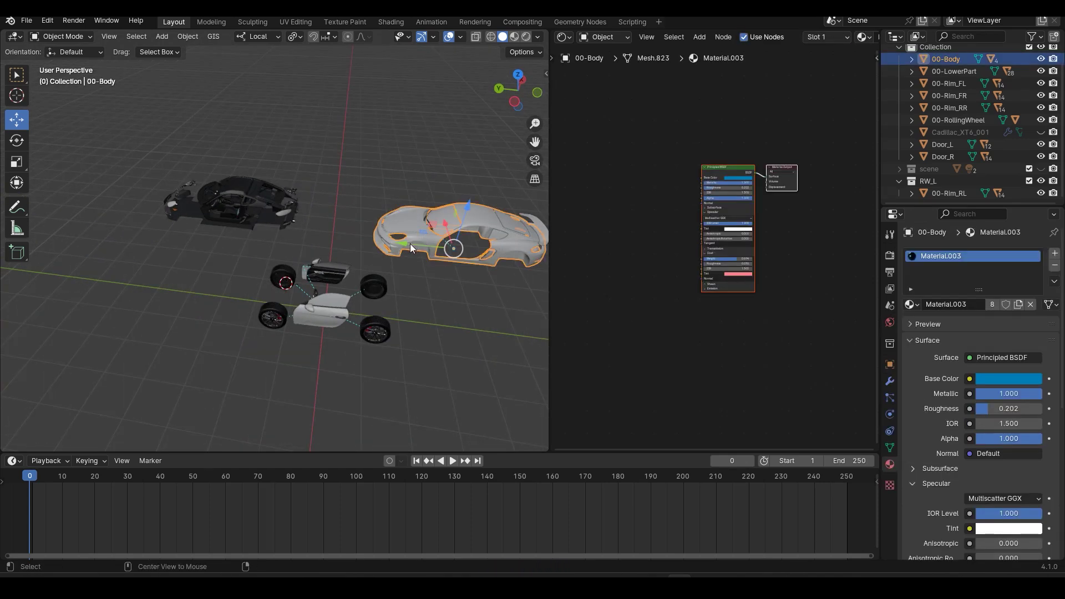
pyautogui.hotkey('alt', 'g')
pyautogui.click(197, 209)
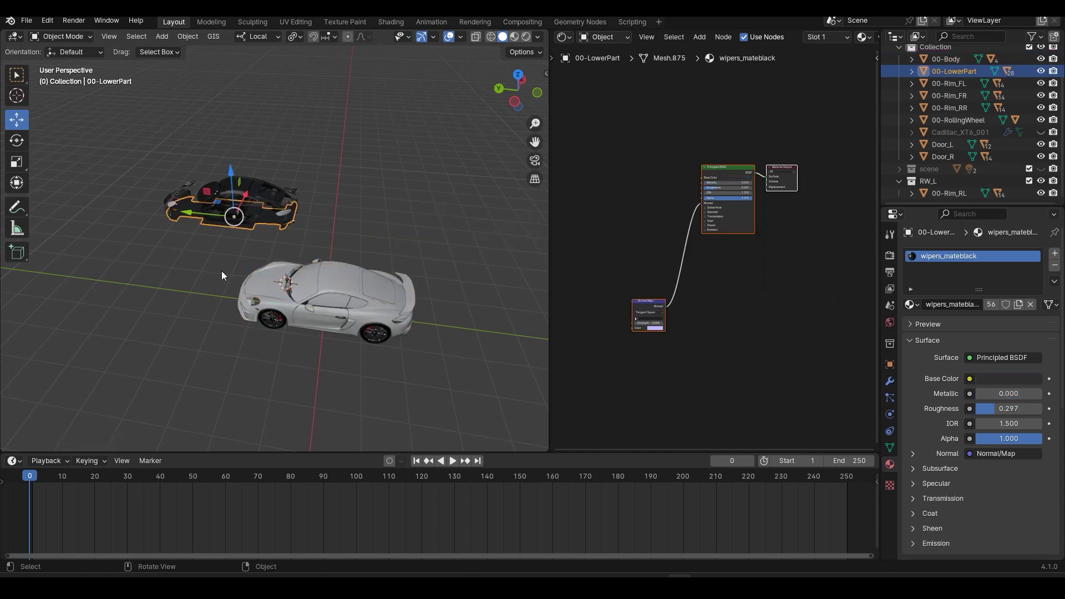
pyautogui.hotkey('alt', 'g')
# - Examine the car's underside and test-move 00-LowerPart without keeping the movement
pyautogui.scroll(3, 322, 346)
pyautogui.moveTo(335, 355); pyautogui.dragTo(299, 328, button='middle')
pyautogui.scroll(3, 298, 329)
pyautogui.moveTo(251, 359); pyautogui.dragTo(313, 226, button='middle')
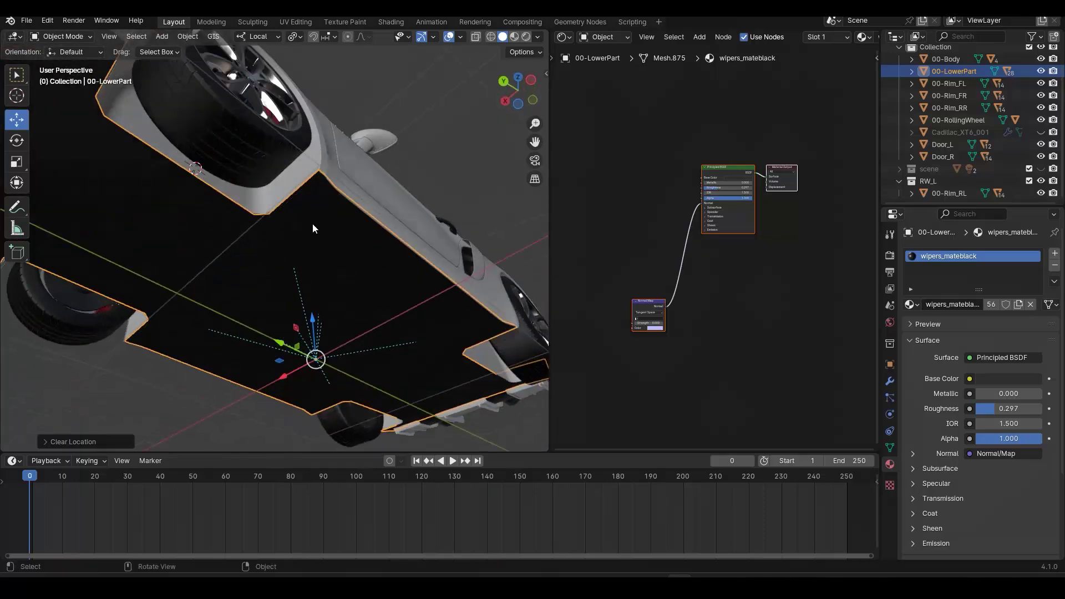
pyautogui.scroll(-3, 325, 265)
pyautogui.press('g')
pyautogui.rightClick(360, 361)
pyautogui.moveTo(286, 299); pyautogui.dragTo(291, 354, button='middle')
pyautogui.press('g')
pyautogui.rightClick(293, 294)
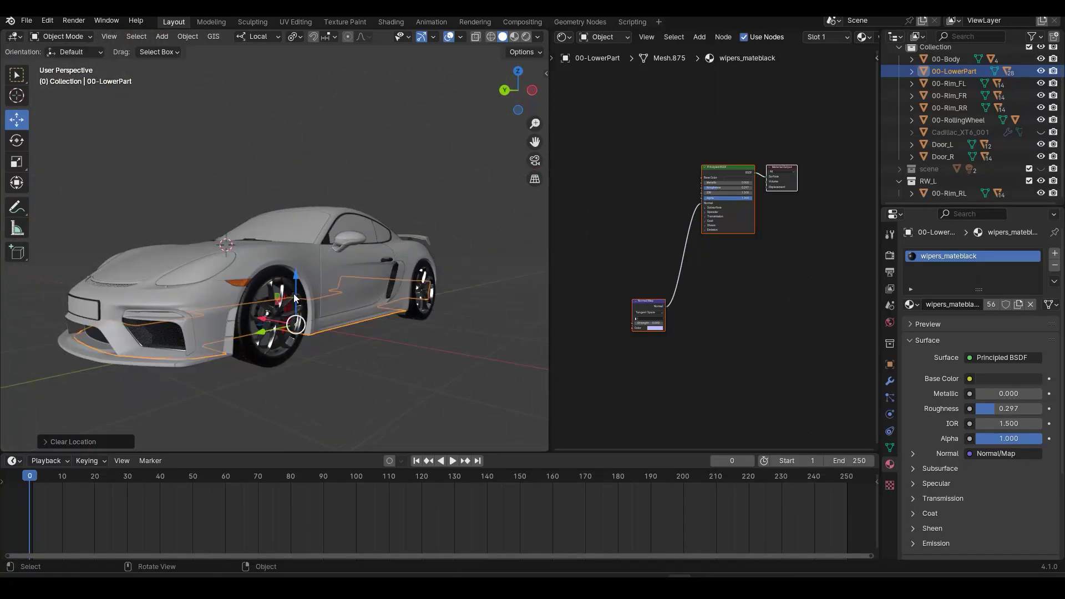
# - Parent 00-LowerPart to 00-Body using the Object option and test-move the body
pyautogui.keyDown('shift'); pyautogui.click(273, 255); pyautogui.keyUp('shift')
pyautogui.hotkey('ctrl', 'l')
pyautogui.moveTo(273, 263)
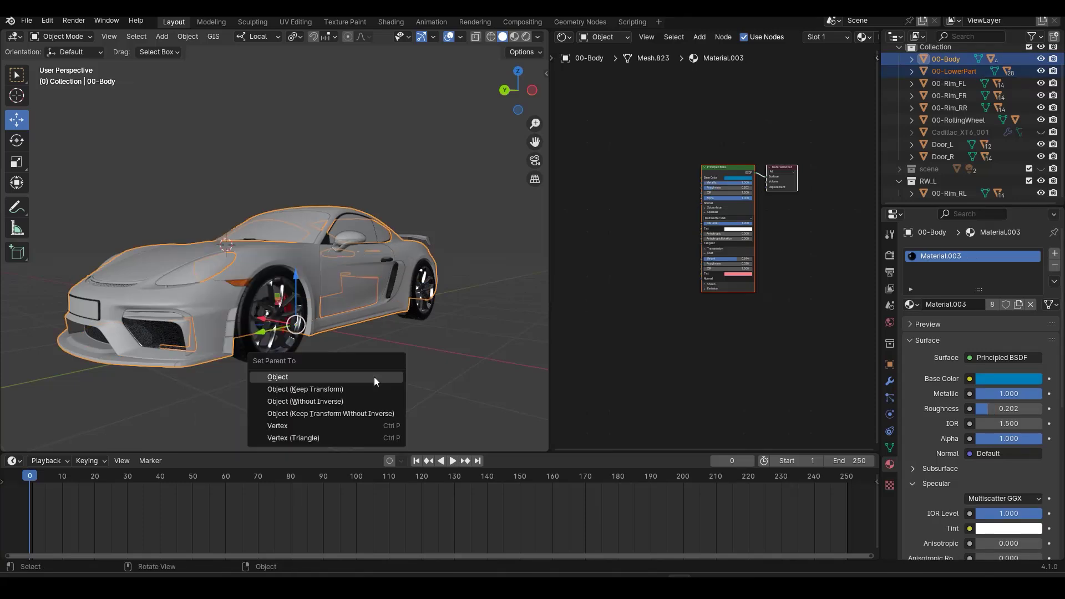
pyautogui.click(373, 377)
pyautogui.press('g')
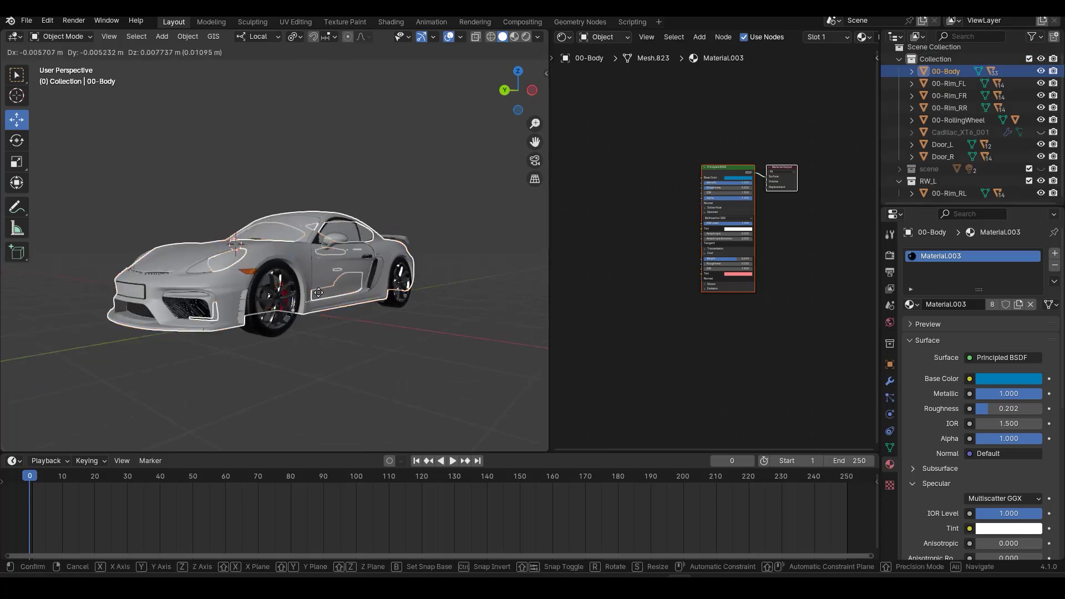
pyautogui.click(72, 259)
# - Examine the assembled car from both sides, with the left door Door_L selected
pyautogui.moveTo(256, 297); pyautogui.dragTo(409, 337, button='middle')
pyautogui.keyDown('ctrl'); pyautogui.moveTo(410, 337); pyautogui.dragTo(465, 381, button='middle'); pyautogui.keyUp('ctrl')
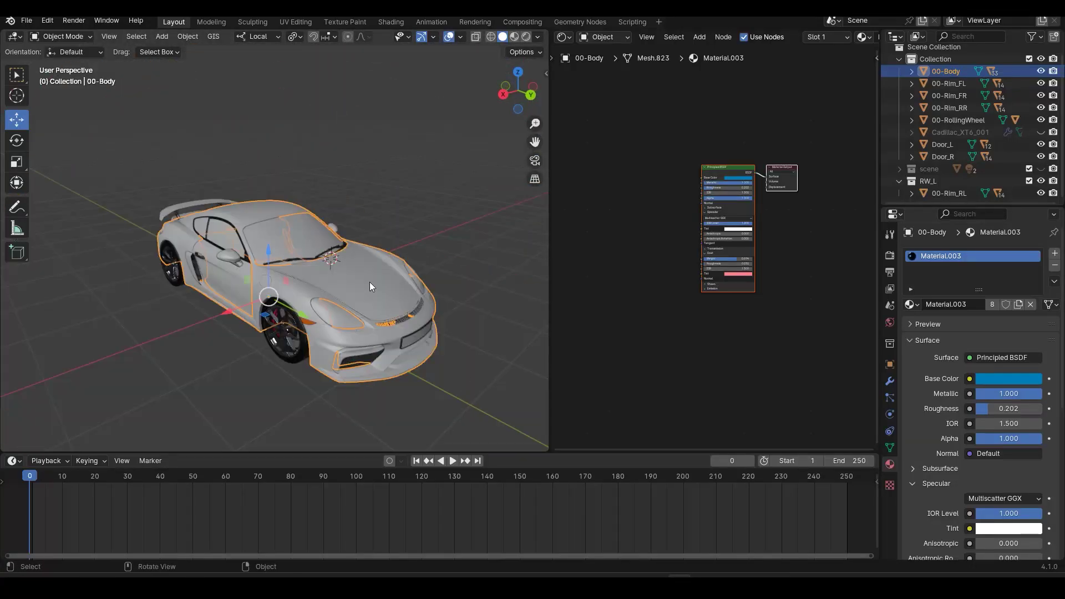
pyautogui.moveTo(454, 294); pyautogui.dragTo(302, 316, button='middle')
pyautogui.click(302, 318)
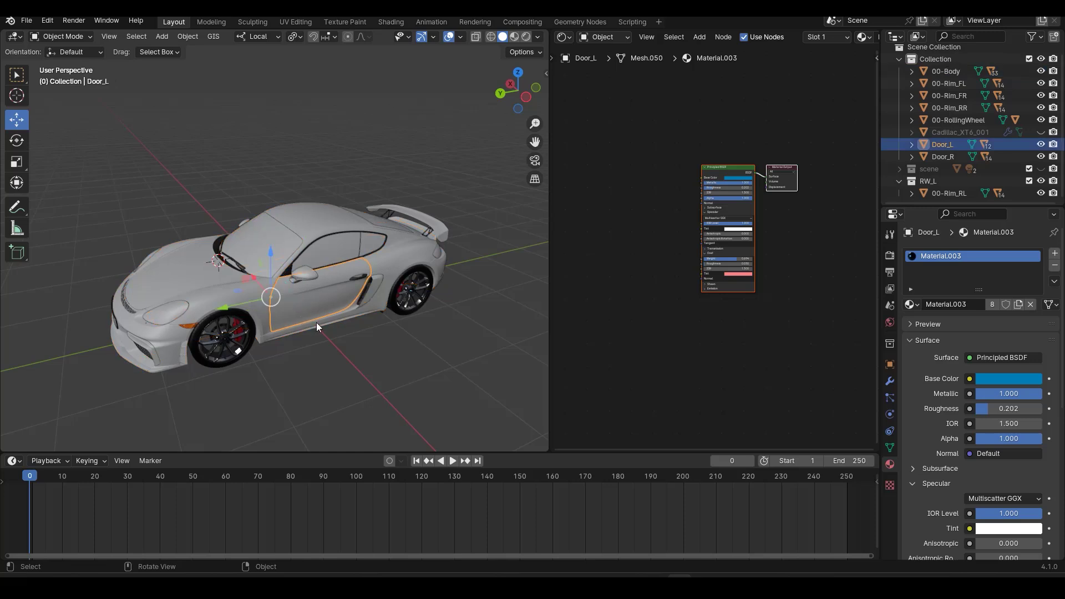
pyautogui.press('z')
pyautogui.rightClick(285, 349)
pyautogui.moveTo(240, 296); pyautogui.dragTo(405, 288, button='middle')
pyautogui.moveTo(192, 295); pyautogui.dragTo(197, 334, button='middle')
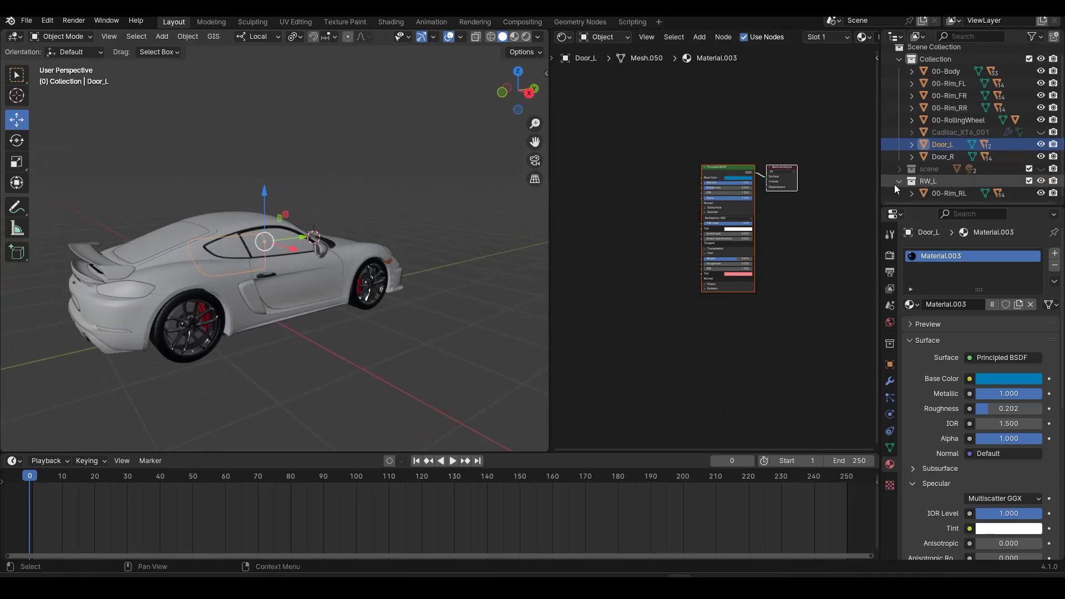
# - Move the car's parts into a collection named Porshe_)GT4, select the front right rim and save the file
pyautogui.click(948, 192)
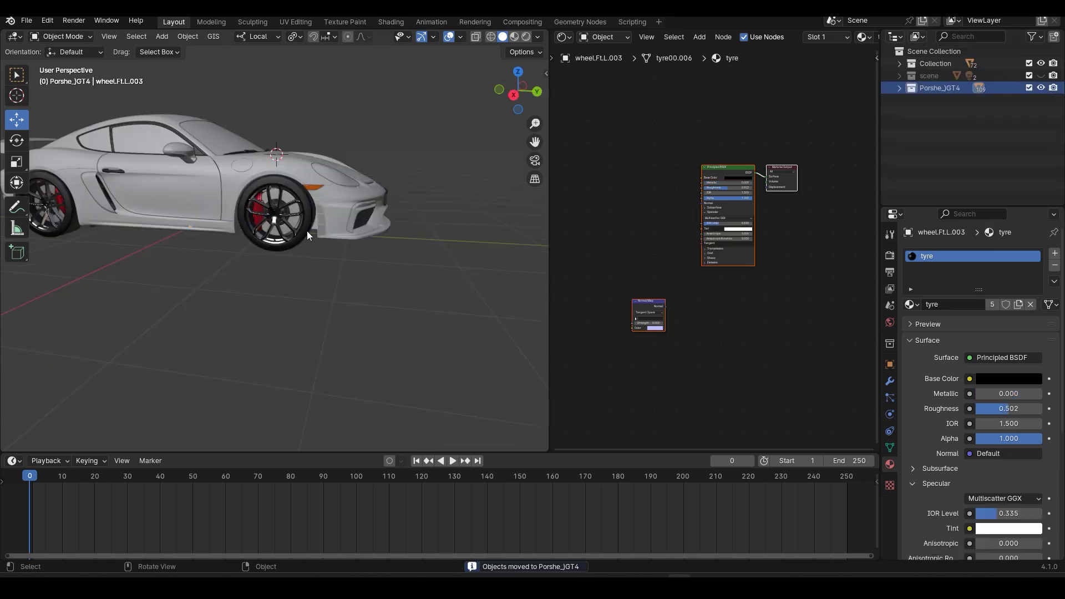
pyautogui.click(279, 236)
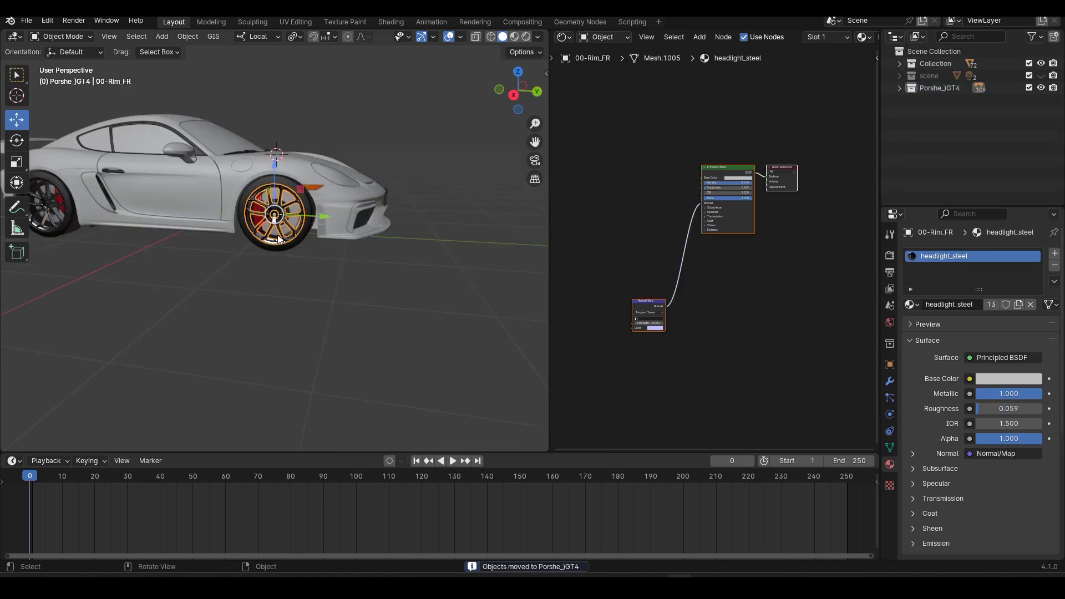
pyautogui.hotkey('ctrl', 'space')
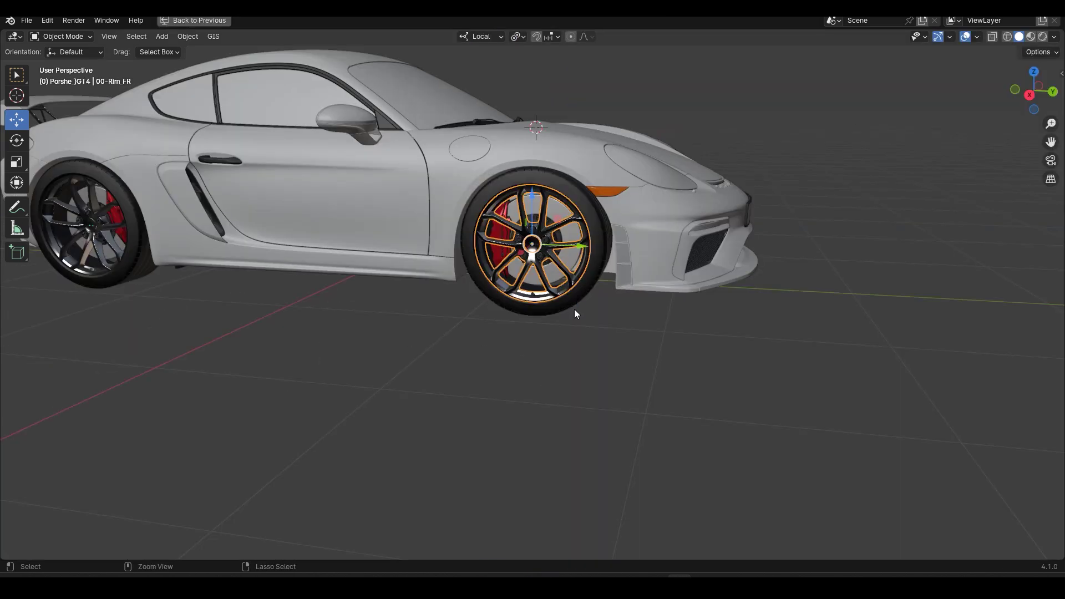
pyautogui.hotkey('ctrl', 'space')
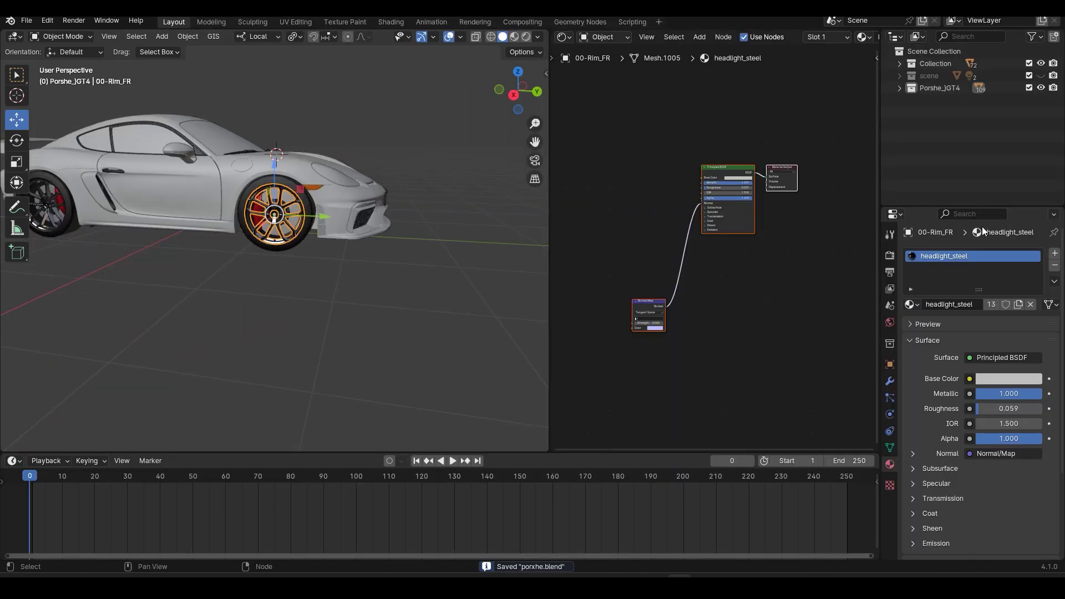
# - Show the car with the scene floor in a maximized 3D view using Rendered shading
pyautogui.hotkey('ctrl', 'space')
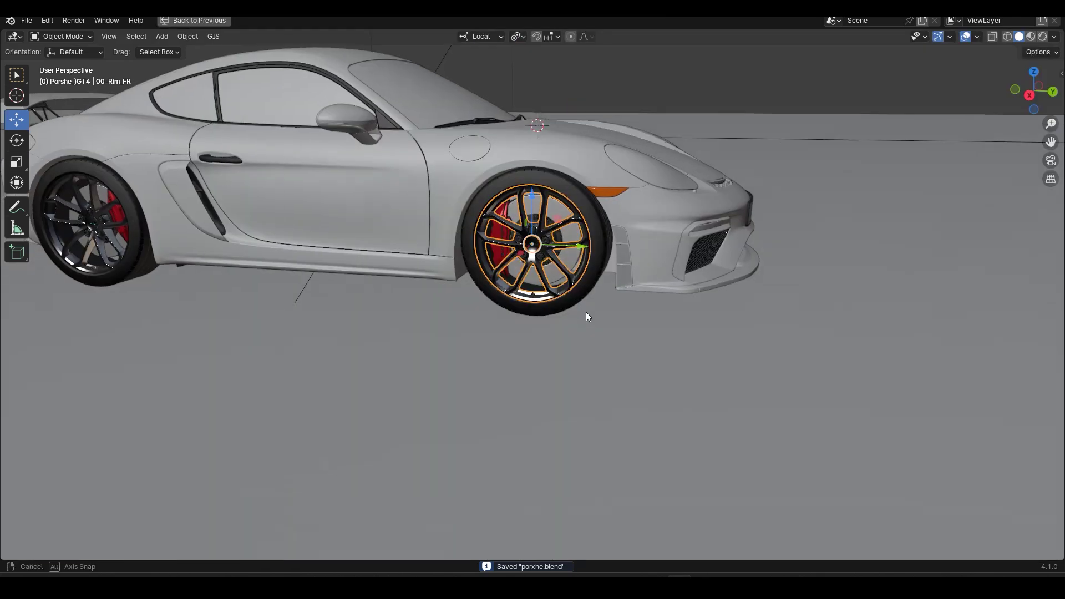
pyautogui.press('z')
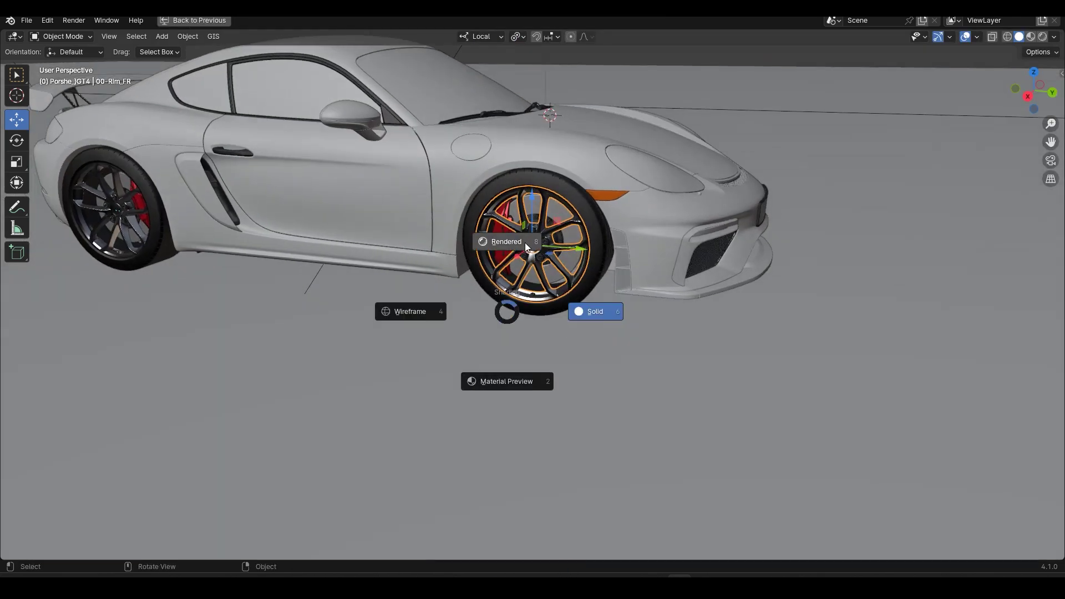
pyautogui.click(526, 242)
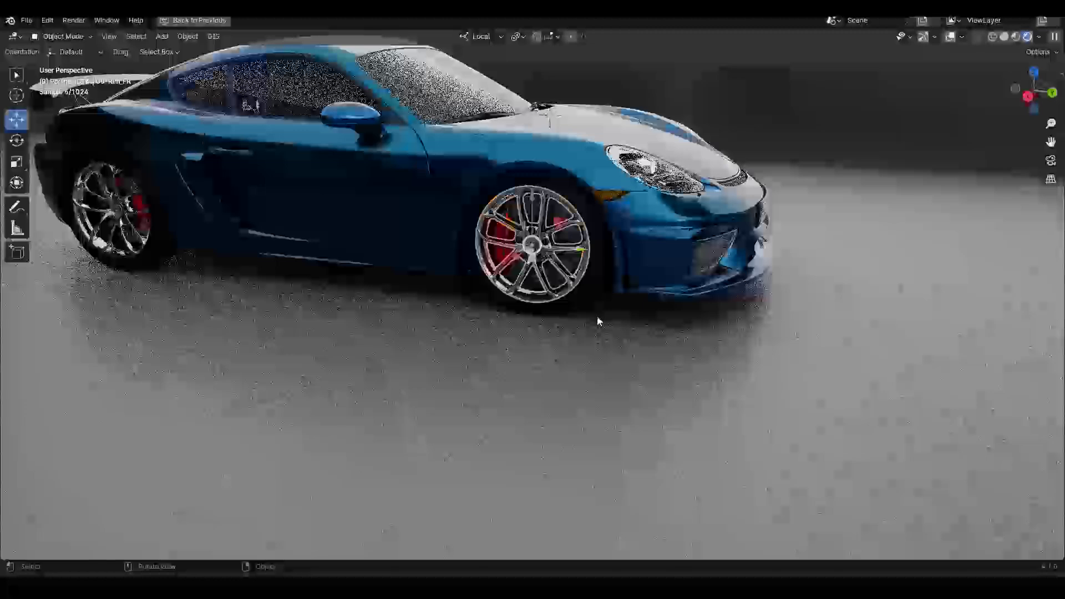
pyautogui.moveTo(599, 317); pyautogui.dragTo(633, 310, button='middle')
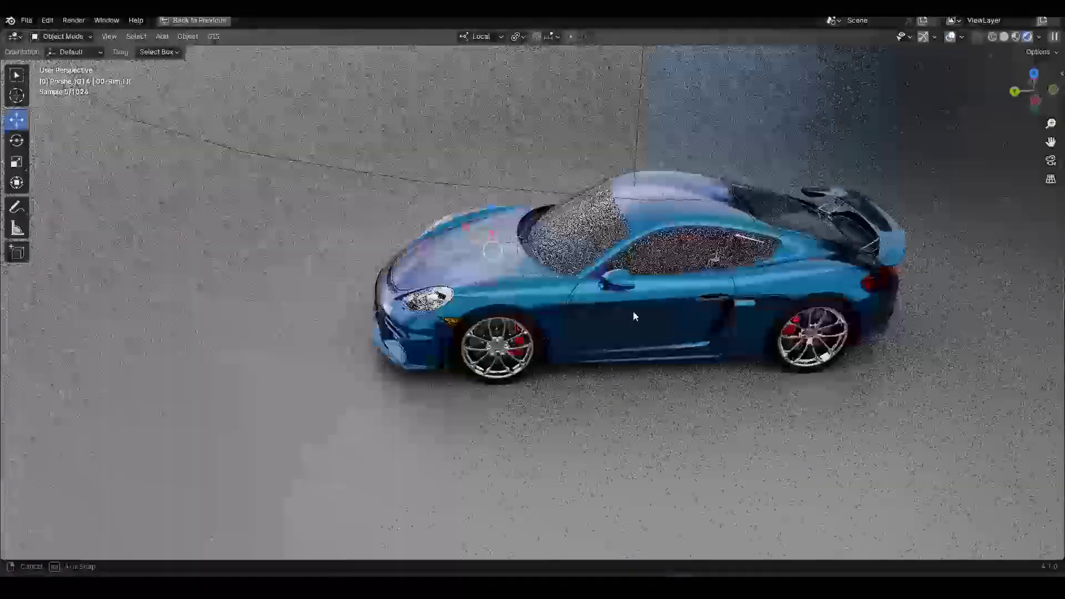
pyautogui.scroll(5, 693, 312)
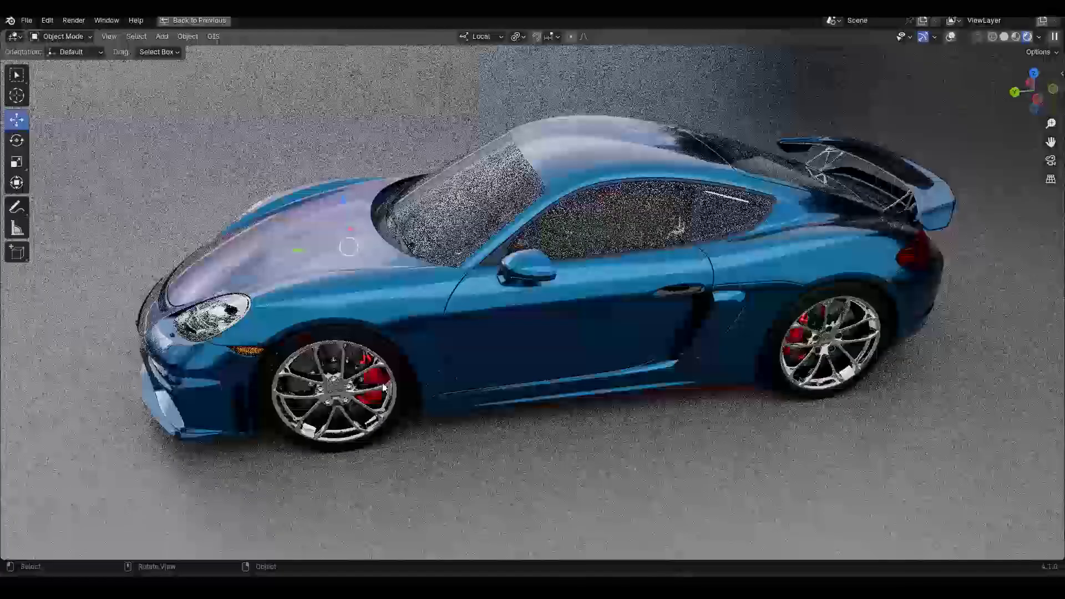
pyautogui.scroll(-2, 379, 390)
# - Move the front and rear wheels on both sides away from the car body
pyautogui.press('g')
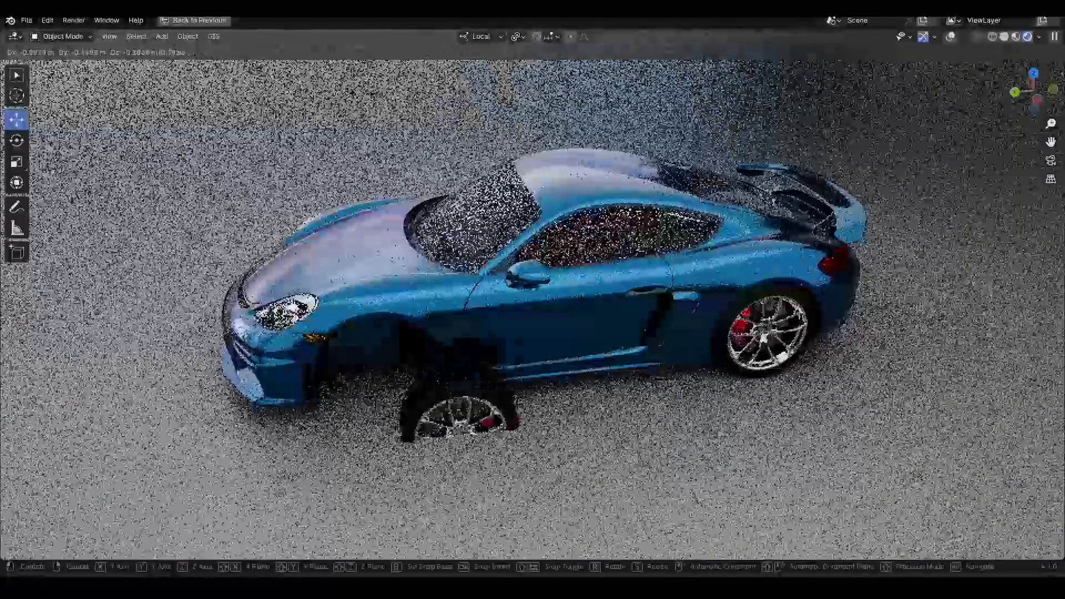
pyautogui.click(214, 186)
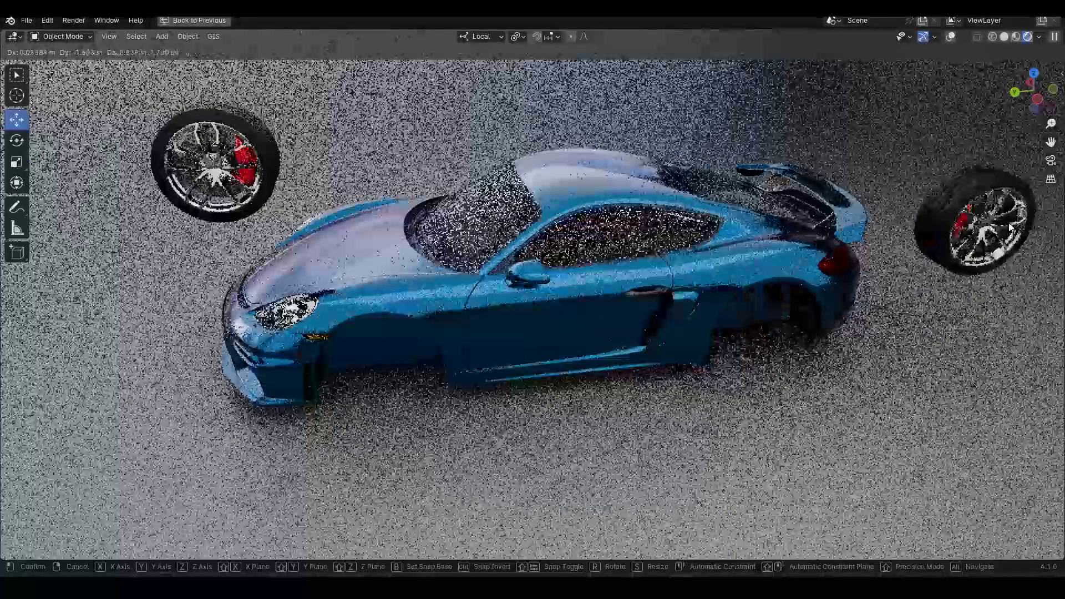
pyautogui.click(998, 220)
pyautogui.moveTo(414, 354); pyautogui.dragTo(643, 312, button='middle')
pyautogui.moveTo(645, 310); pyautogui.dragTo(526, 326)
pyautogui.moveTo(398, 249); pyautogui.dragTo(278, 248)
# - Move the right and left doors out of their openings, away from the car body
pyautogui.click(564, 239)
pyautogui.press('g')
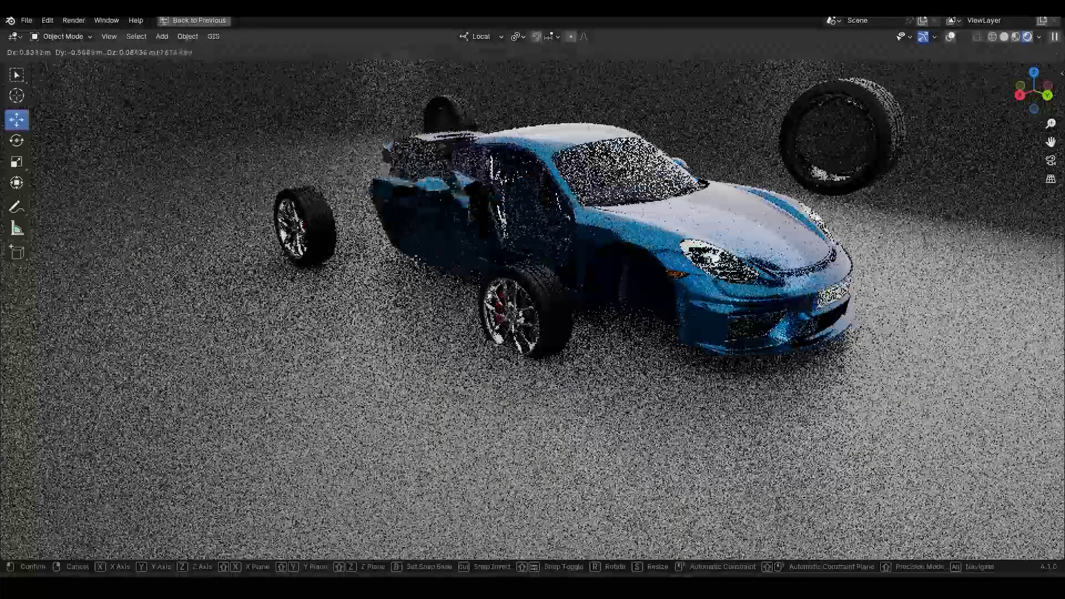
pyautogui.click(412, 308)
pyautogui.moveTo(613, 333); pyautogui.dragTo(457, 329, button='middle')
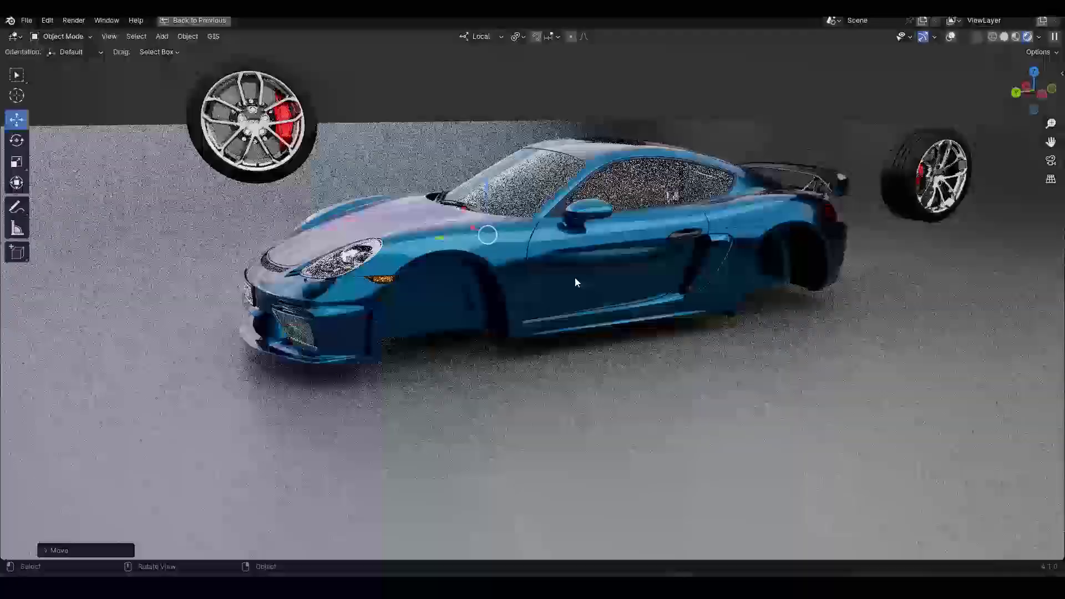
pyautogui.click(576, 281)
pyautogui.press('g')
pyautogui.click(791, 336)
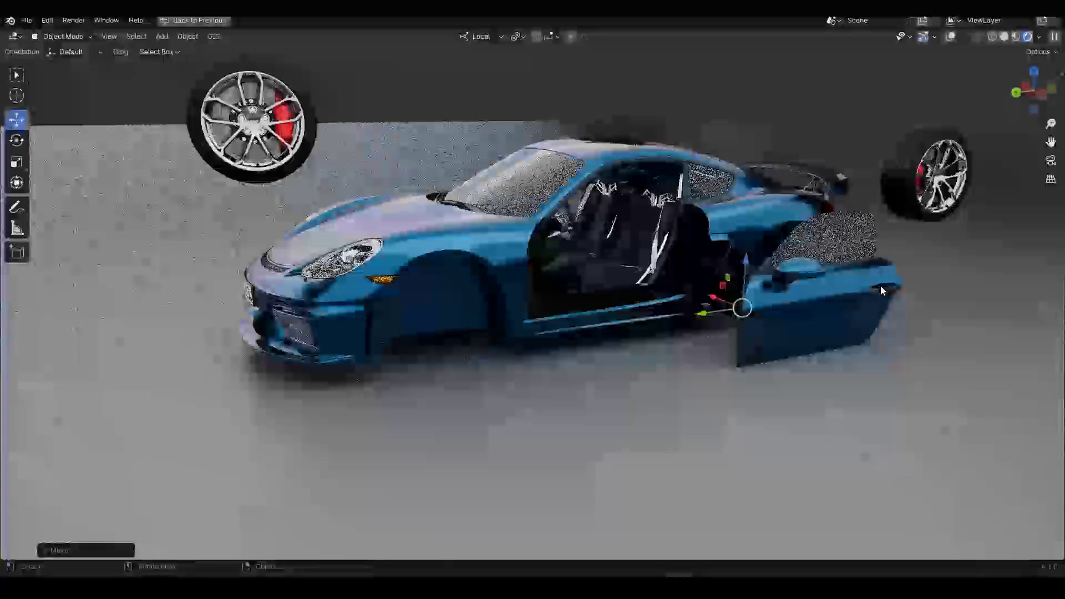
# - Move the steering wheel out of the cabin, above and in front of the windshield
pyautogui.moveTo(601, 244); pyautogui.dragTo(476, 235, button='middle')
pyautogui.press('g')
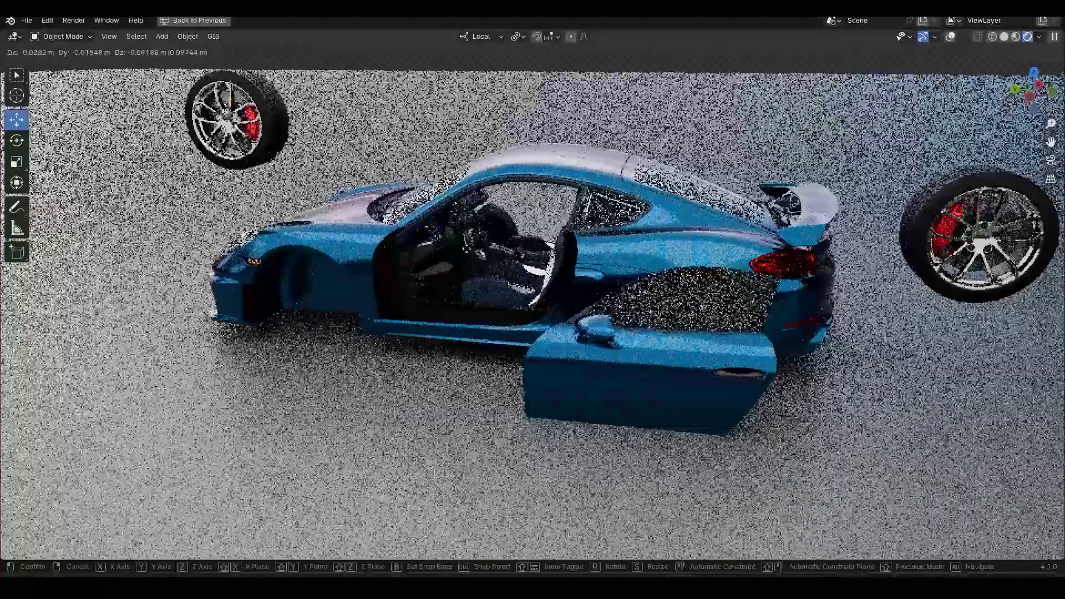
pyautogui.click(422, 252)
# - Shift the car body on its own, leaving the detached wheels, door and steering wheel in place
pyautogui.moveTo(423, 252); pyautogui.dragTo(370, 274, button='middle')
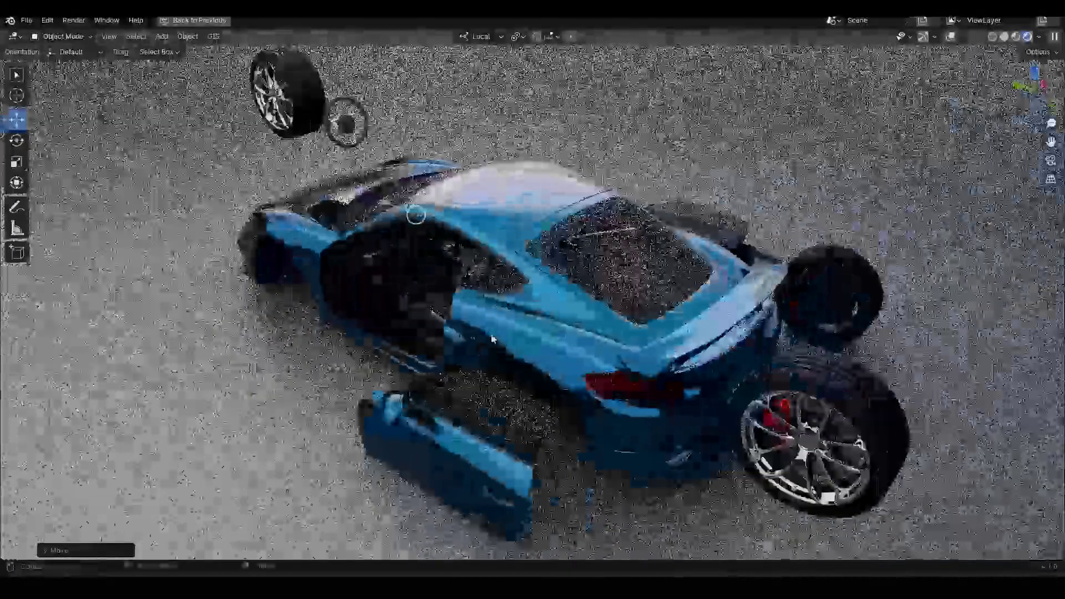
pyautogui.moveTo(447, 336); pyautogui.dragTo(433, 245, button='middle')
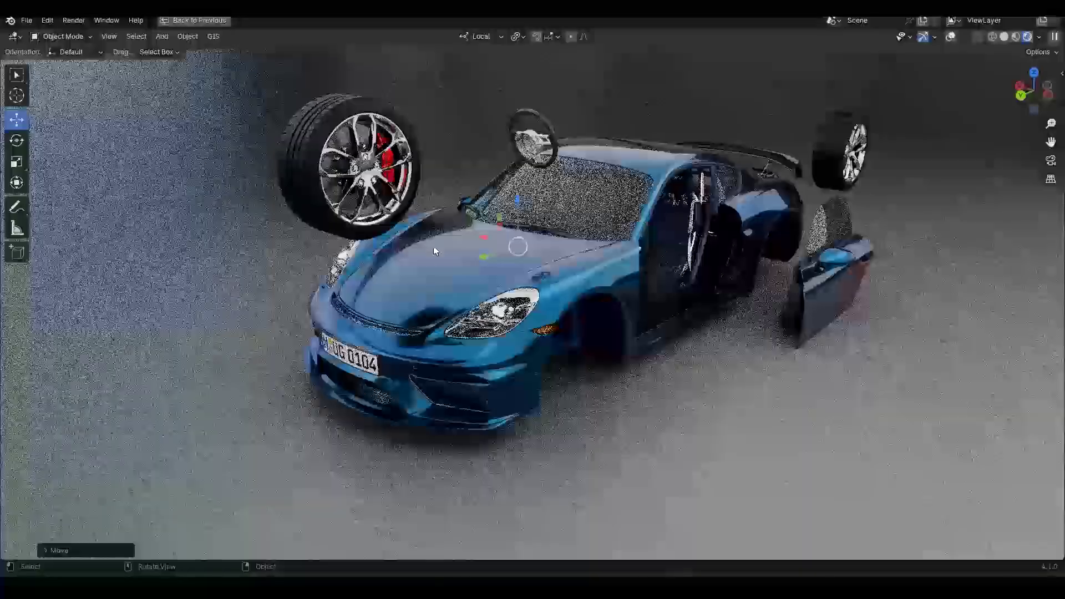
pyautogui.press('g')
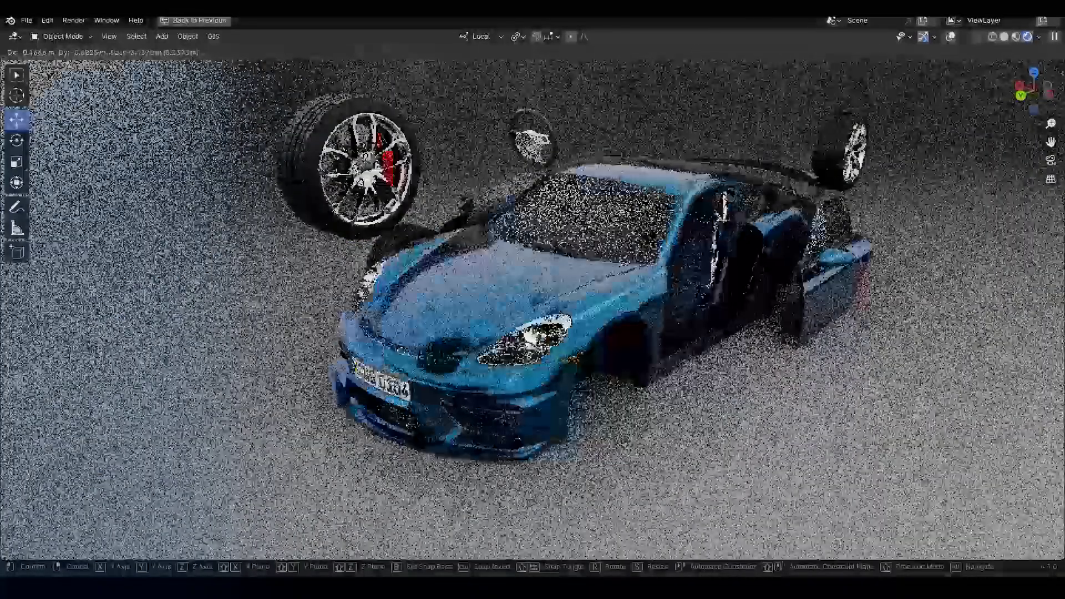
pyautogui.click(530, 294)
# - Move the left door forward until it sits beside its opening, and reposition the right door on the opposite side
pyautogui.moveTo(530, 294); pyautogui.dragTo(485, 413, button='middle')
pyautogui.moveTo(491, 333); pyautogui.dragTo(498, 256, button='middle')
pyautogui.press('g')
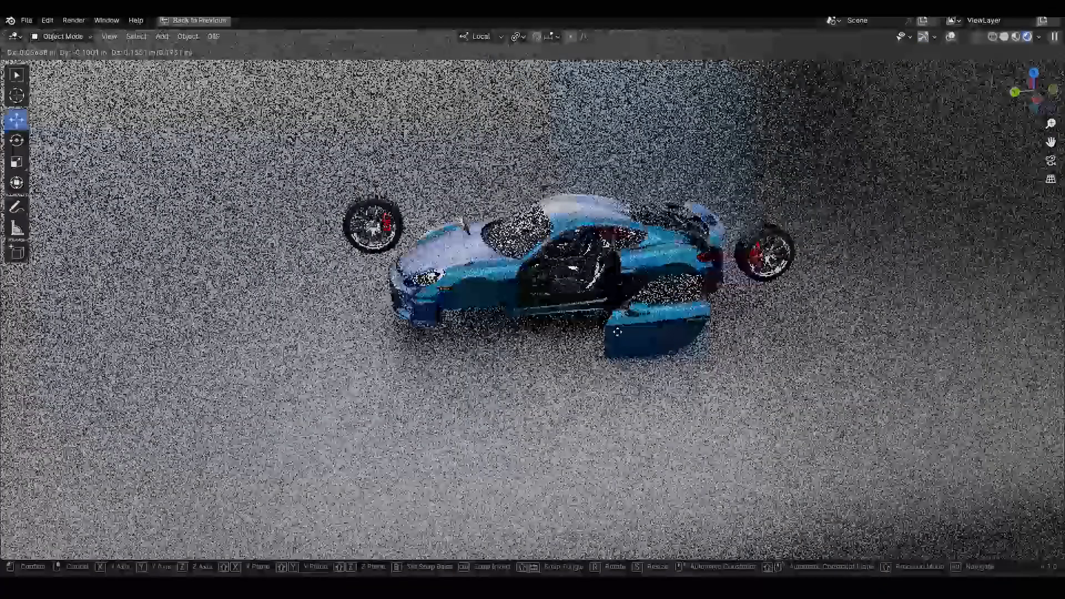
pyautogui.click(534, 334)
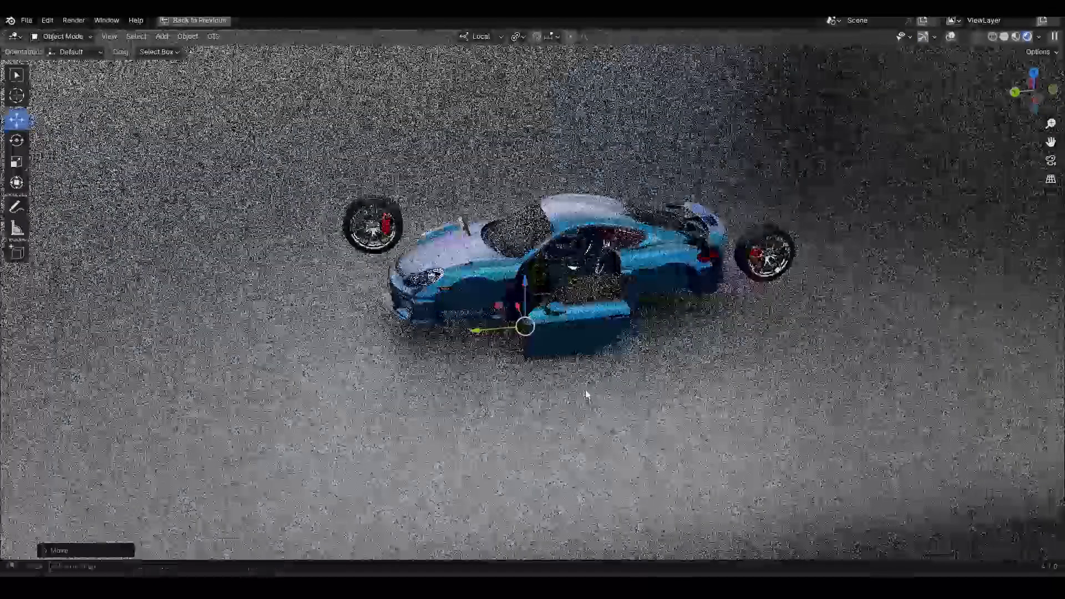
pyautogui.moveTo(524, 326); pyautogui.dragTo(459, 293, button='middle')
pyautogui.moveTo(460, 377); pyautogui.dragTo(573, 336, button='middle')
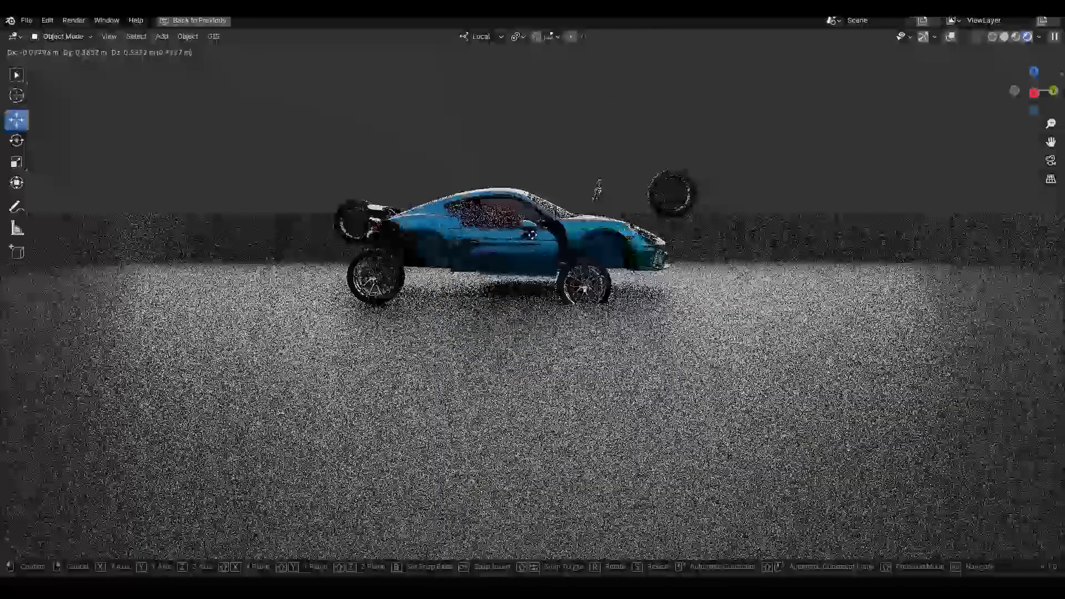
pyautogui.click(549, 223)
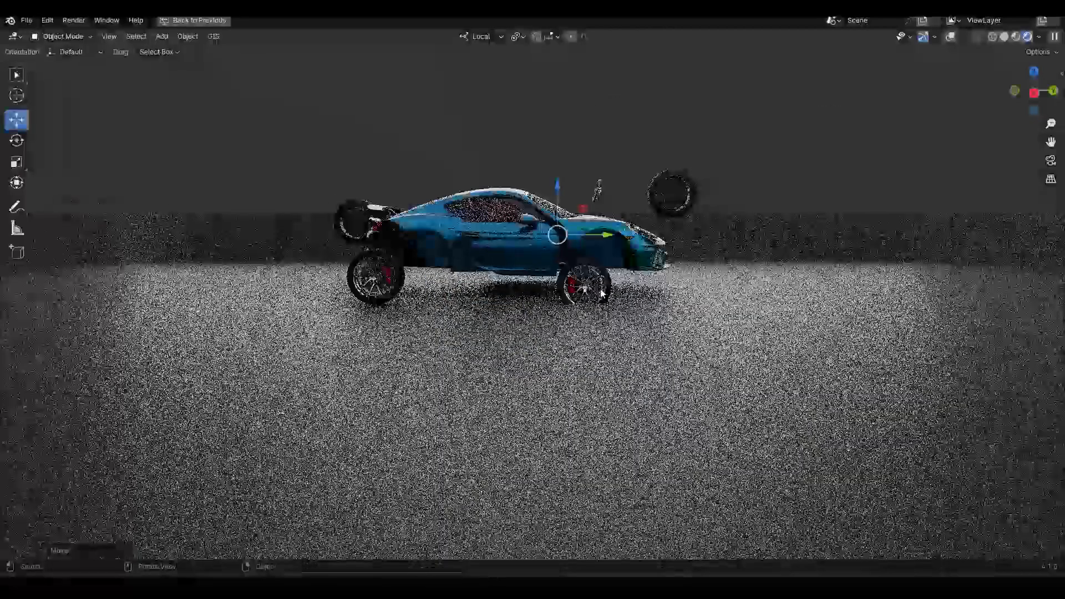
# - Move the front right wheel farther forward, toward the car's nose
pyautogui.click(603, 292)
pyautogui.press('g')
pyautogui.click(711, 270)
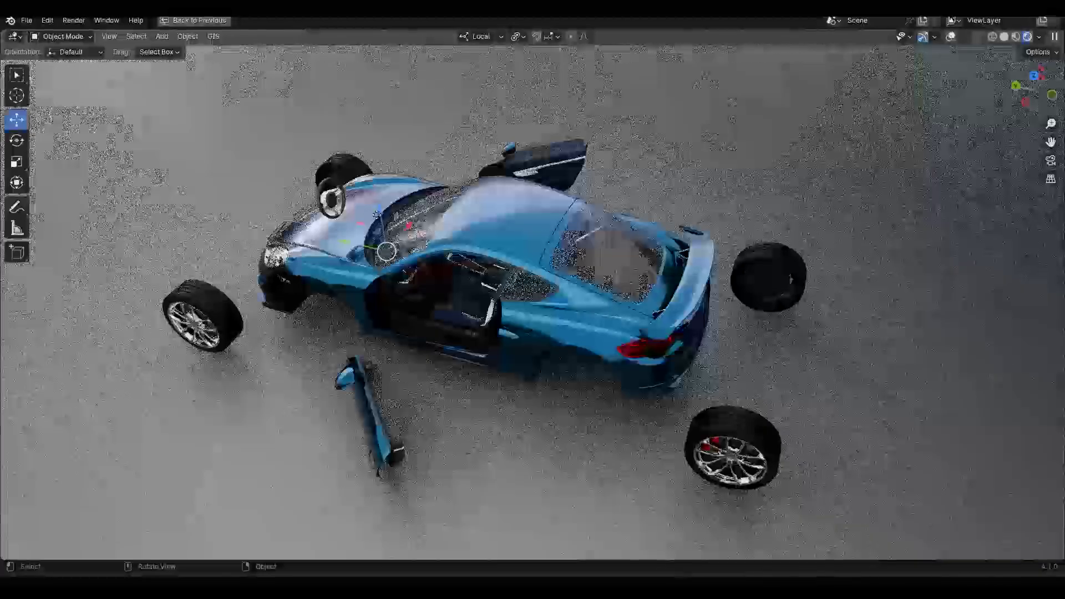
# - Move the steering wheel farther forward over the hood and save the file
pyautogui.press('g')
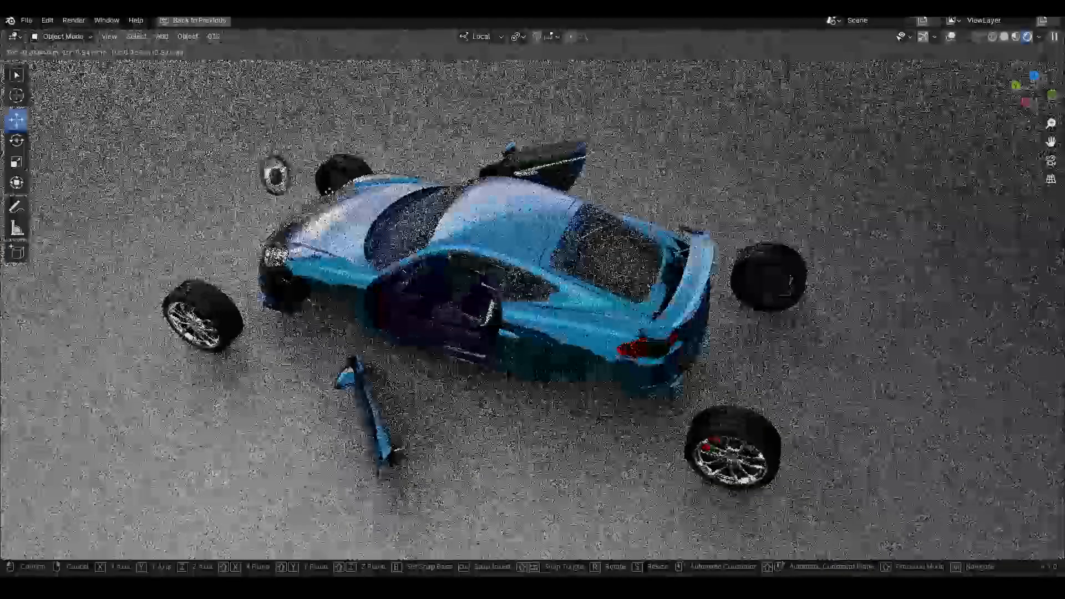
pyautogui.click(277, 167)
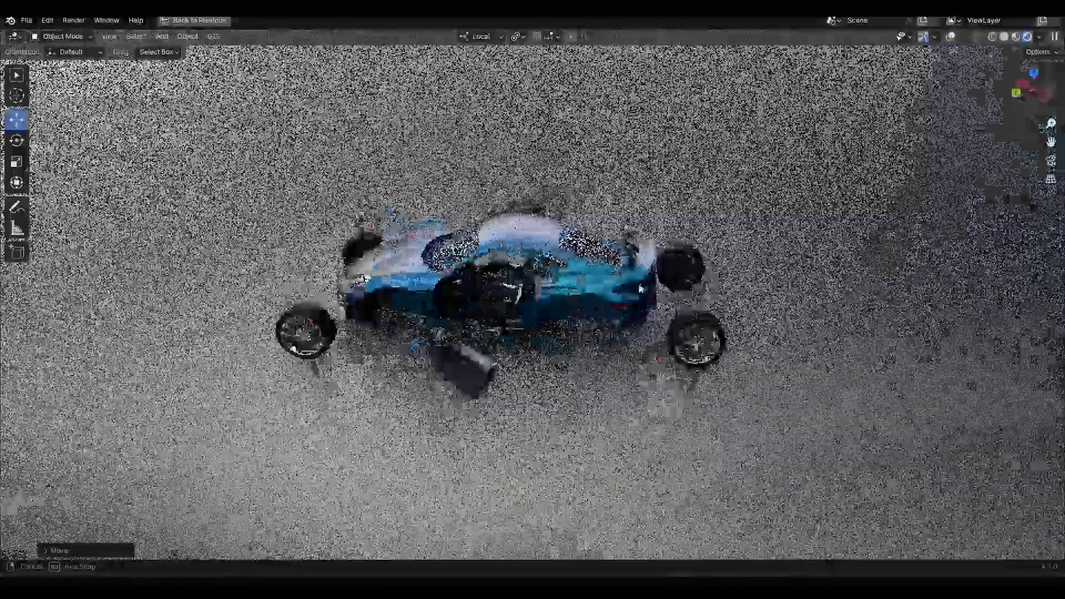
pyautogui.moveTo(640, 288); pyautogui.dragTo(630, 340, button='middle')
pyautogui.scroll(2, 630, 340)
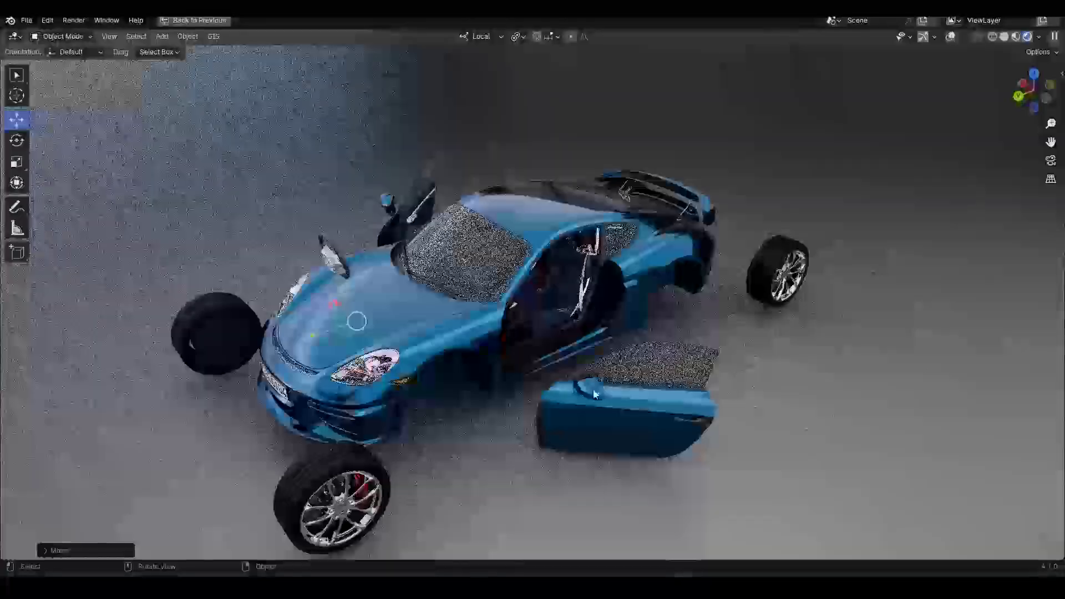
pyautogui.keyDown('shift'); pyautogui.moveTo(599, 396); pyautogui.dragTo(643, 364, button='middle'); pyautogui.keyUp('shift')
pyautogui.scroll(4, 643, 364)
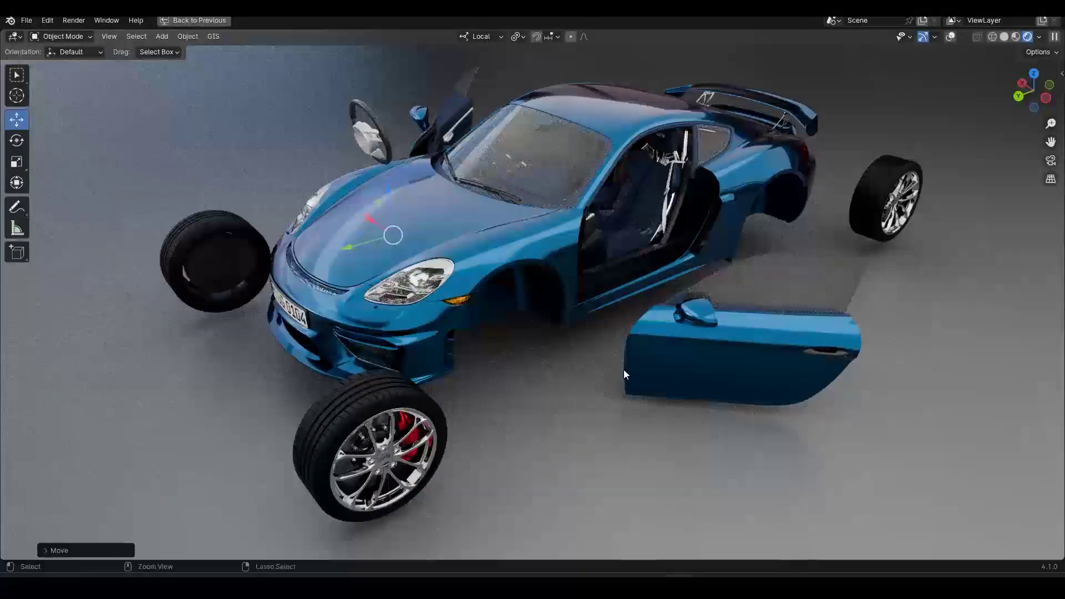
pyautogui.hotkey('ctrl', 's')
# - Move the steering wheel to the left door opening, between the body and the detached door, and save the file
pyautogui.moveTo(604, 380); pyautogui.dragTo(493, 263, button='middle')
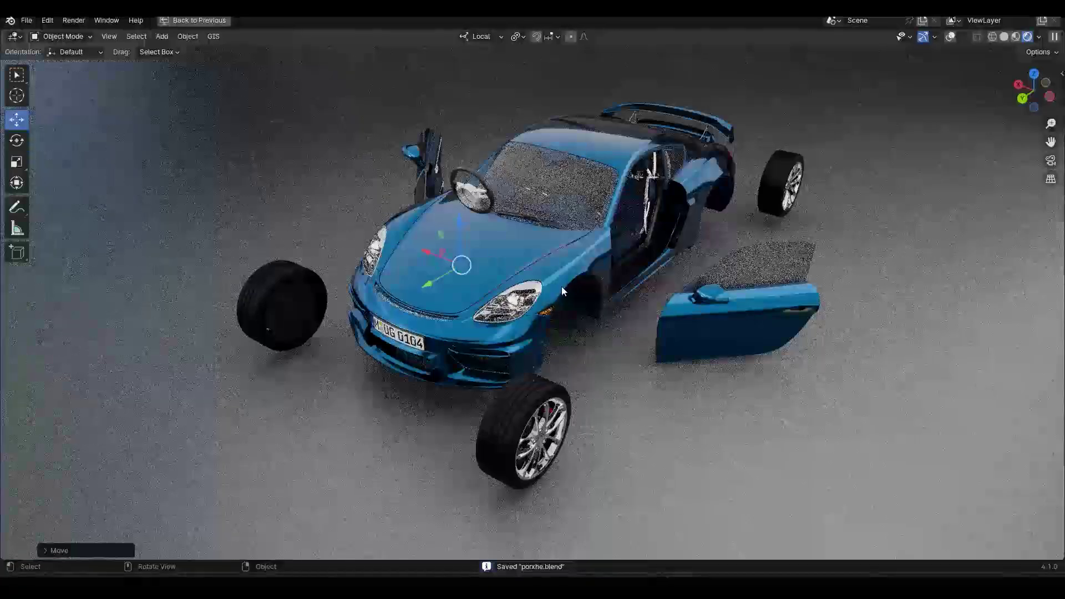
pyautogui.click(473, 197)
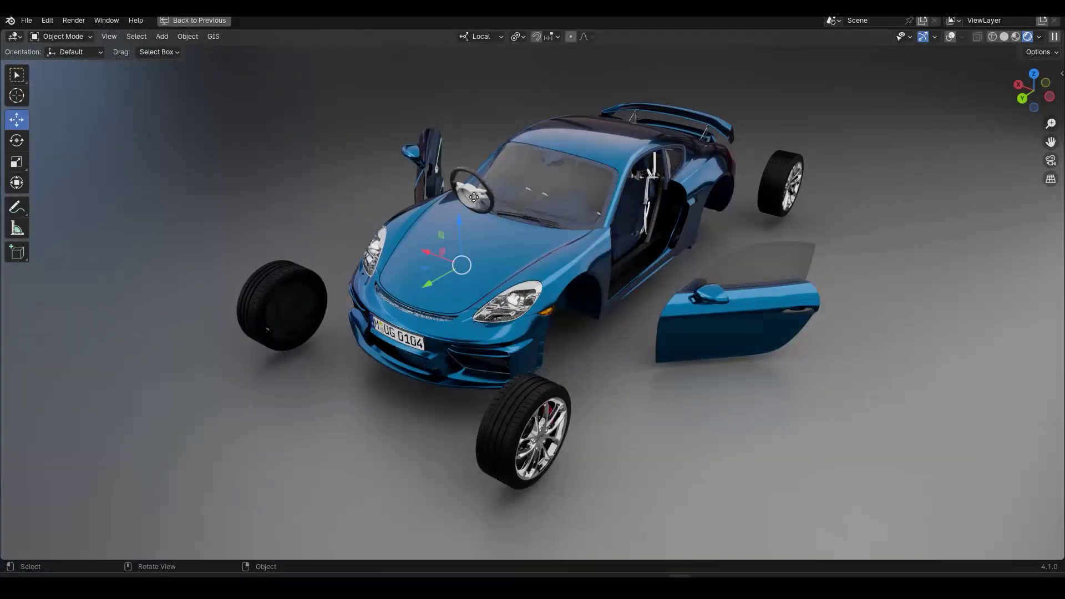
pyautogui.press('g')
pyautogui.rightClick(487, 192)
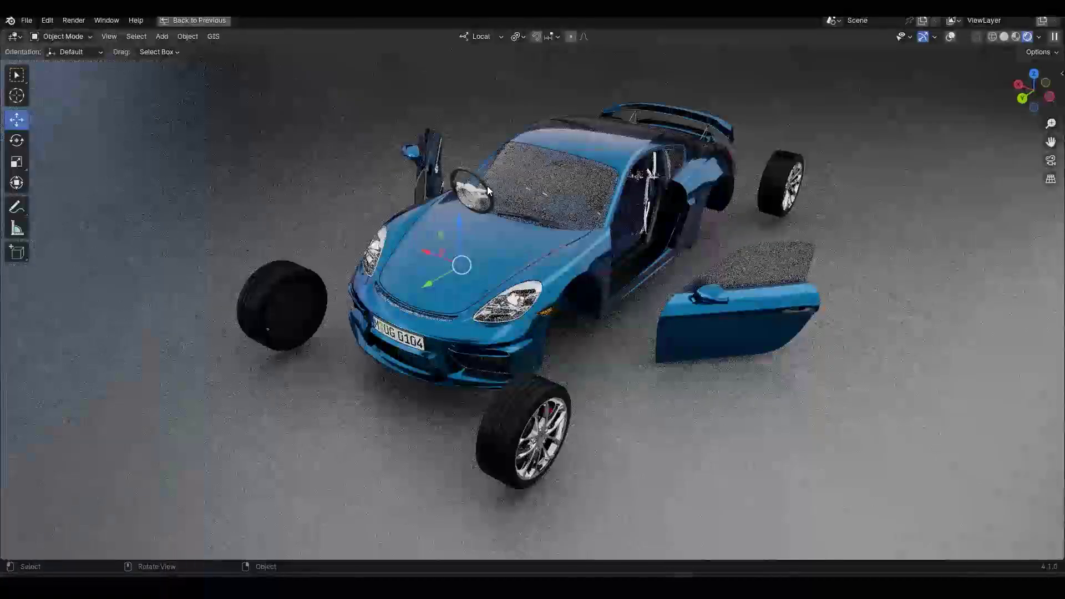
pyautogui.press('g')
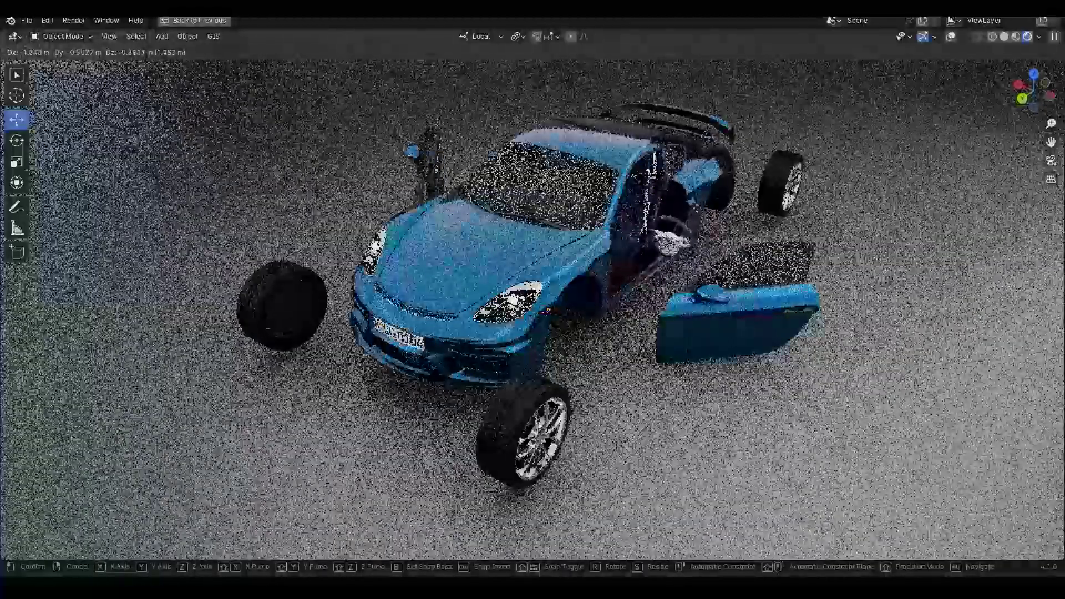
pyautogui.click(693, 217)
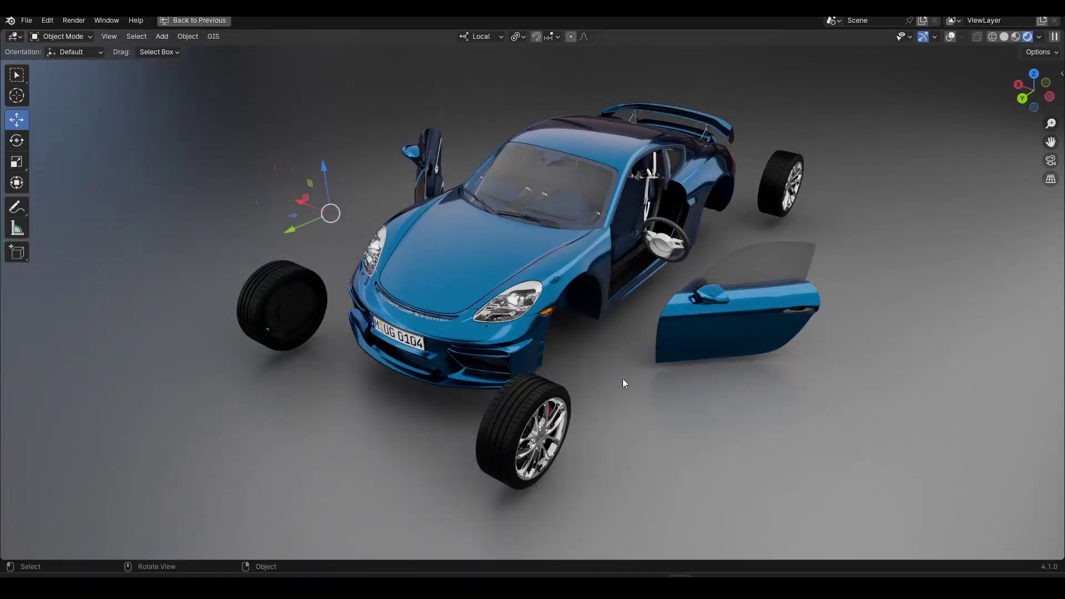
pyautogui.scroll(-10, 623, 374)
pyautogui.scroll(10, 563, 325)
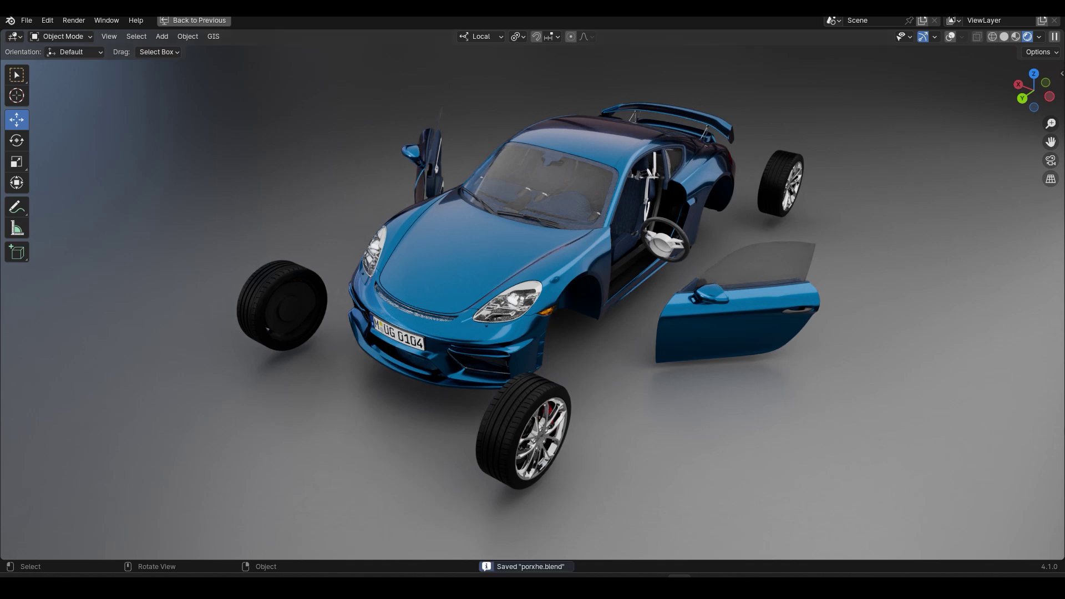
pyautogui.moveTo(985, 410)
pyautogui.mouseDown(button='middle')
pyautogui.moveTo(867, 409)
pyautogui.moveTo(986, 409)
pyautogui.moveTo(1001, 422)
pyautogui.mouseUp(button='middle')
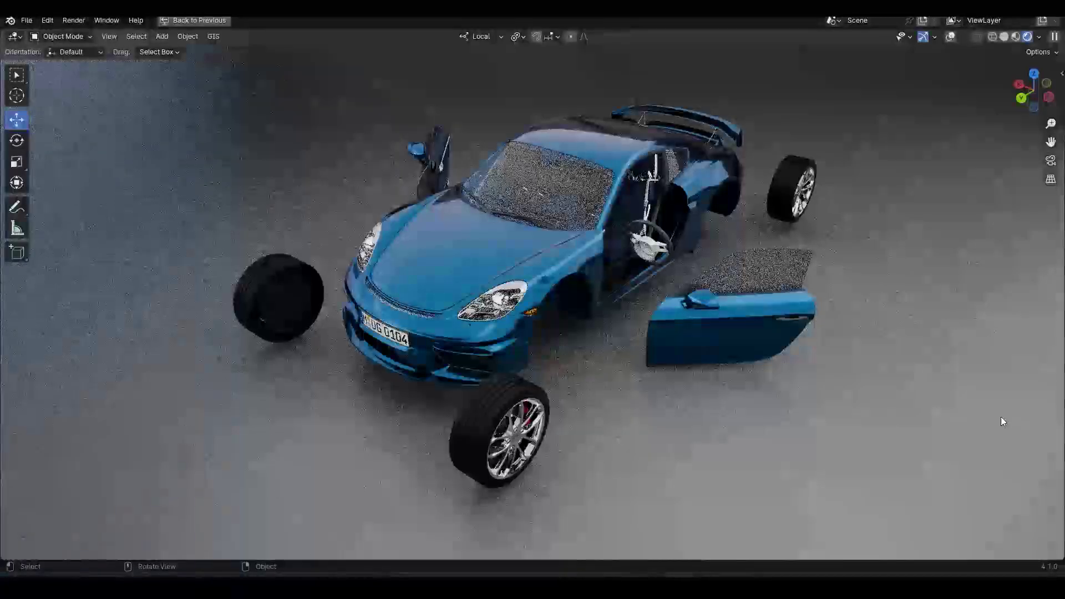